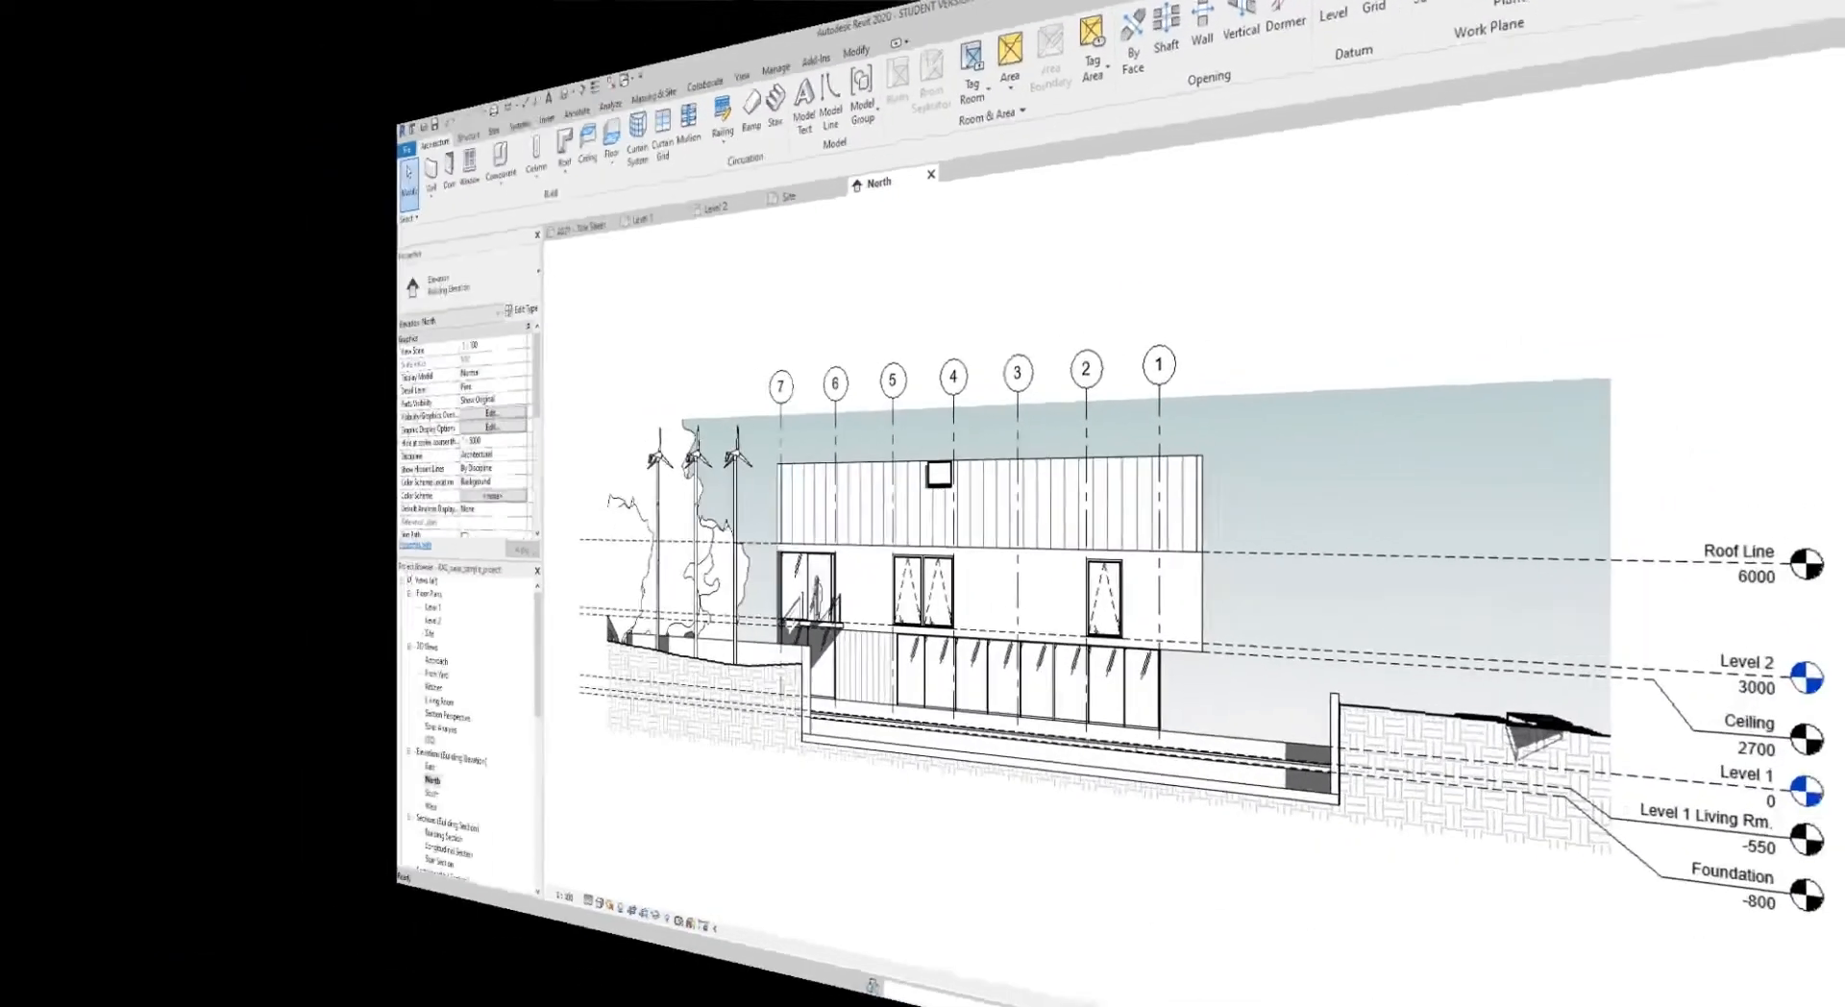
- Place a Pocket_Slider_Door_5851 (2.027 x 0.945) in the stair's exterior wall near grid B on Level 2 and select it in the East elevation
double_click(123, 932)
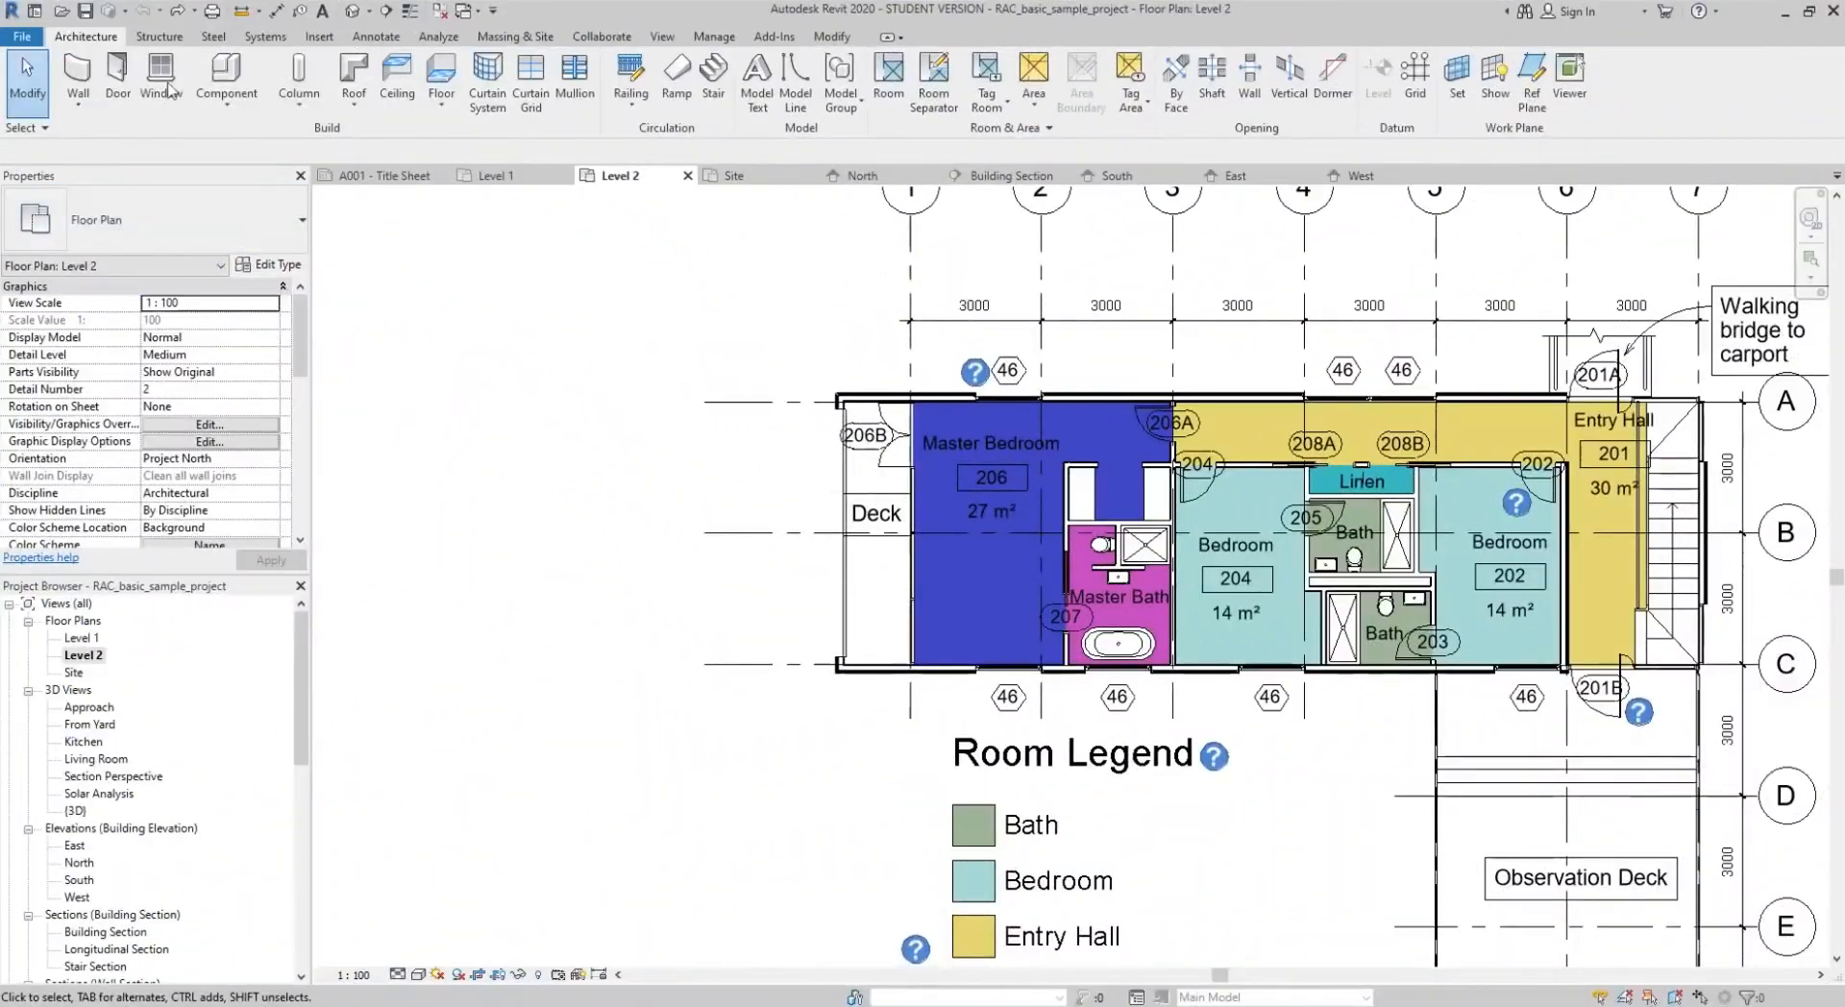
click(116, 72)
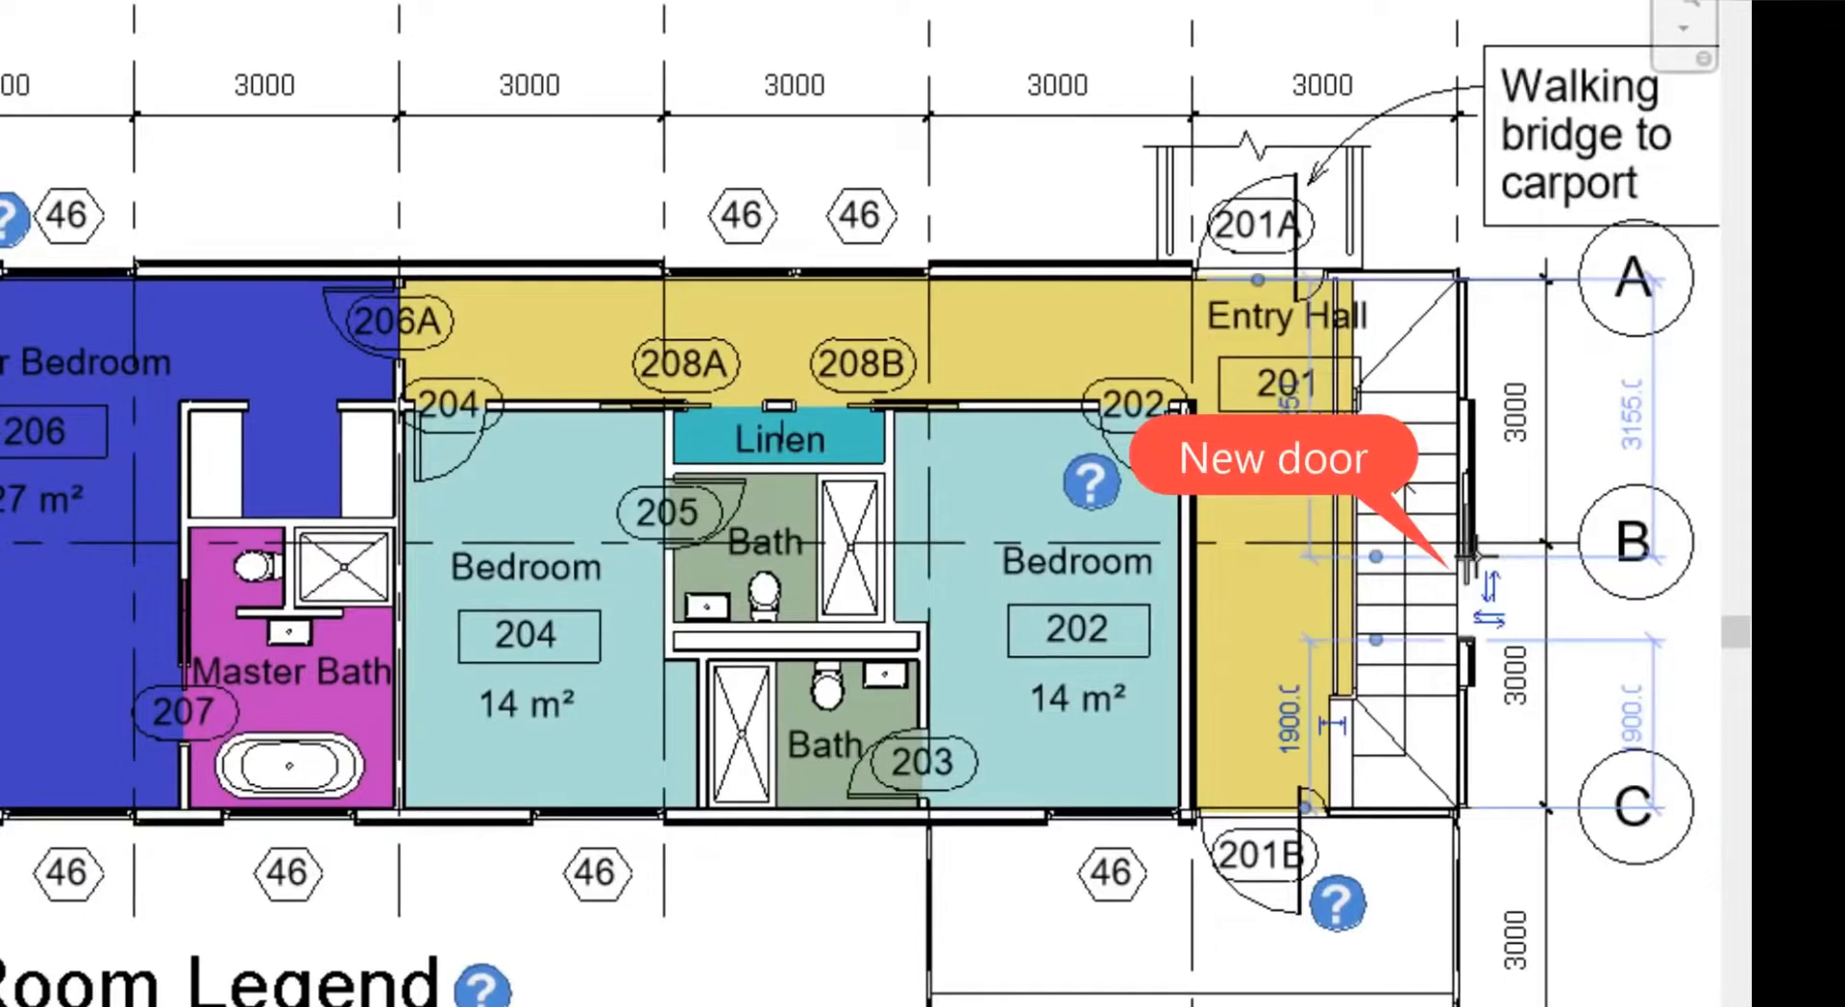
click(1467, 600)
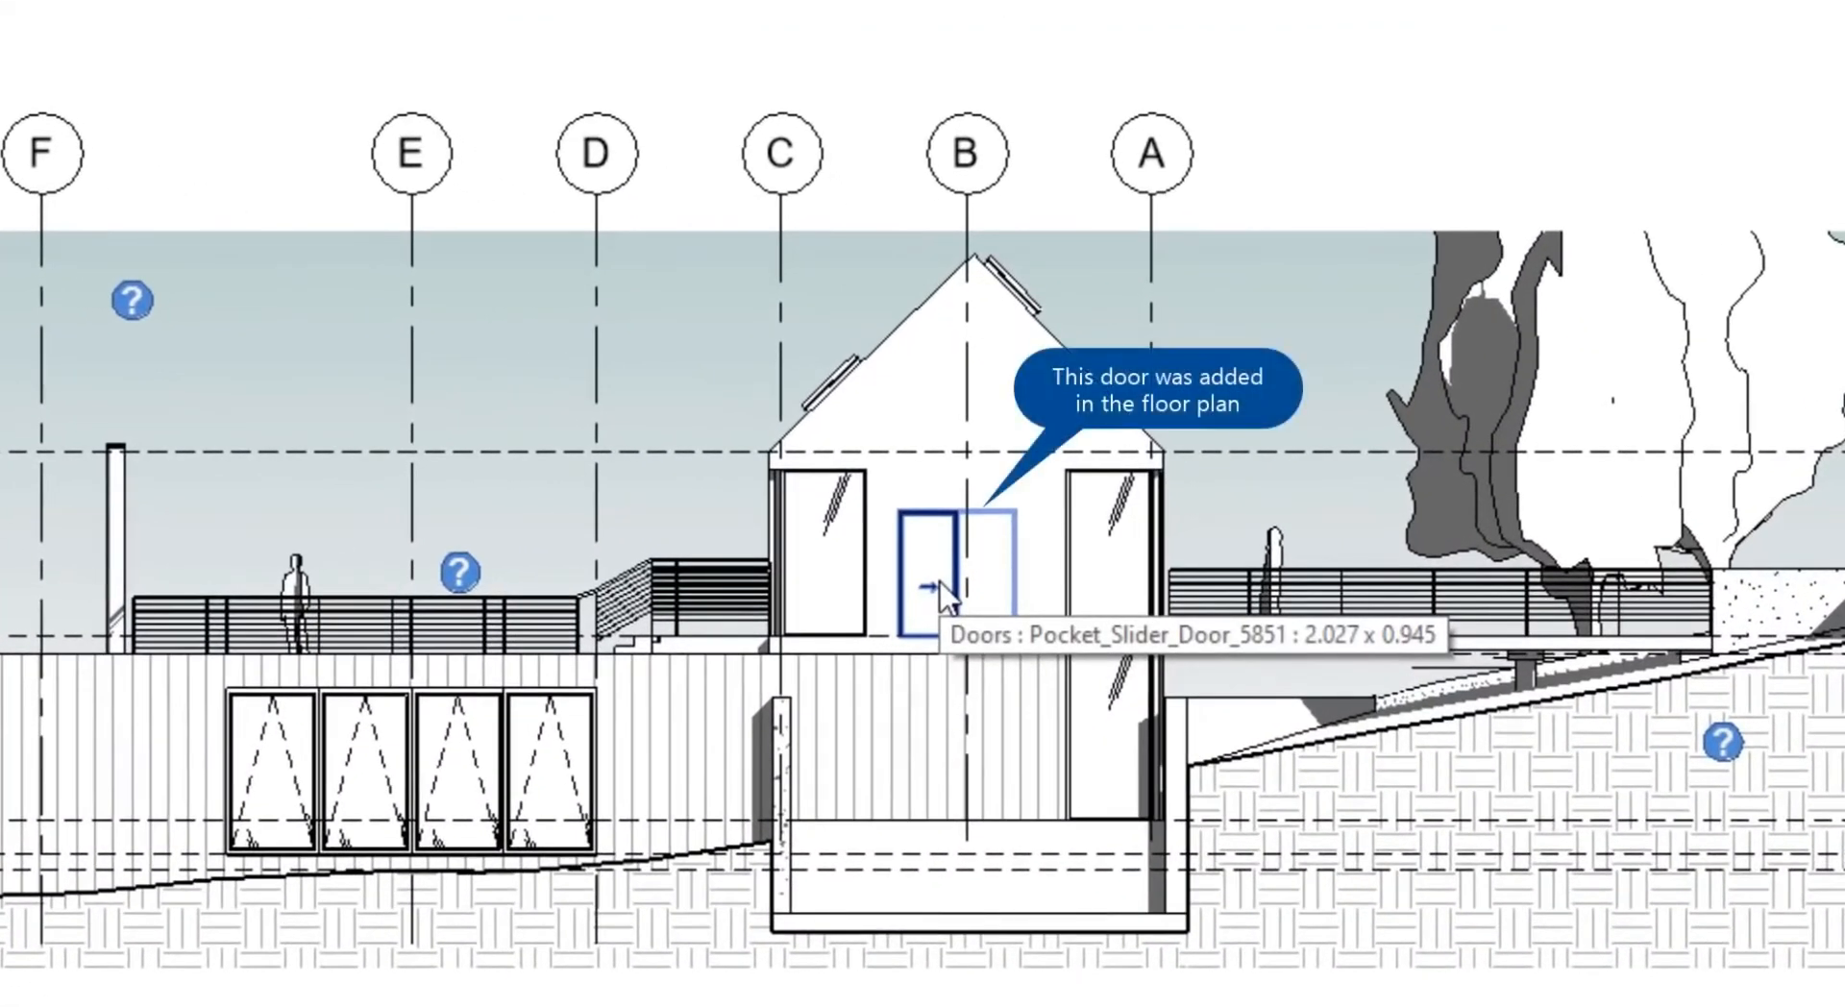
click(940, 582)
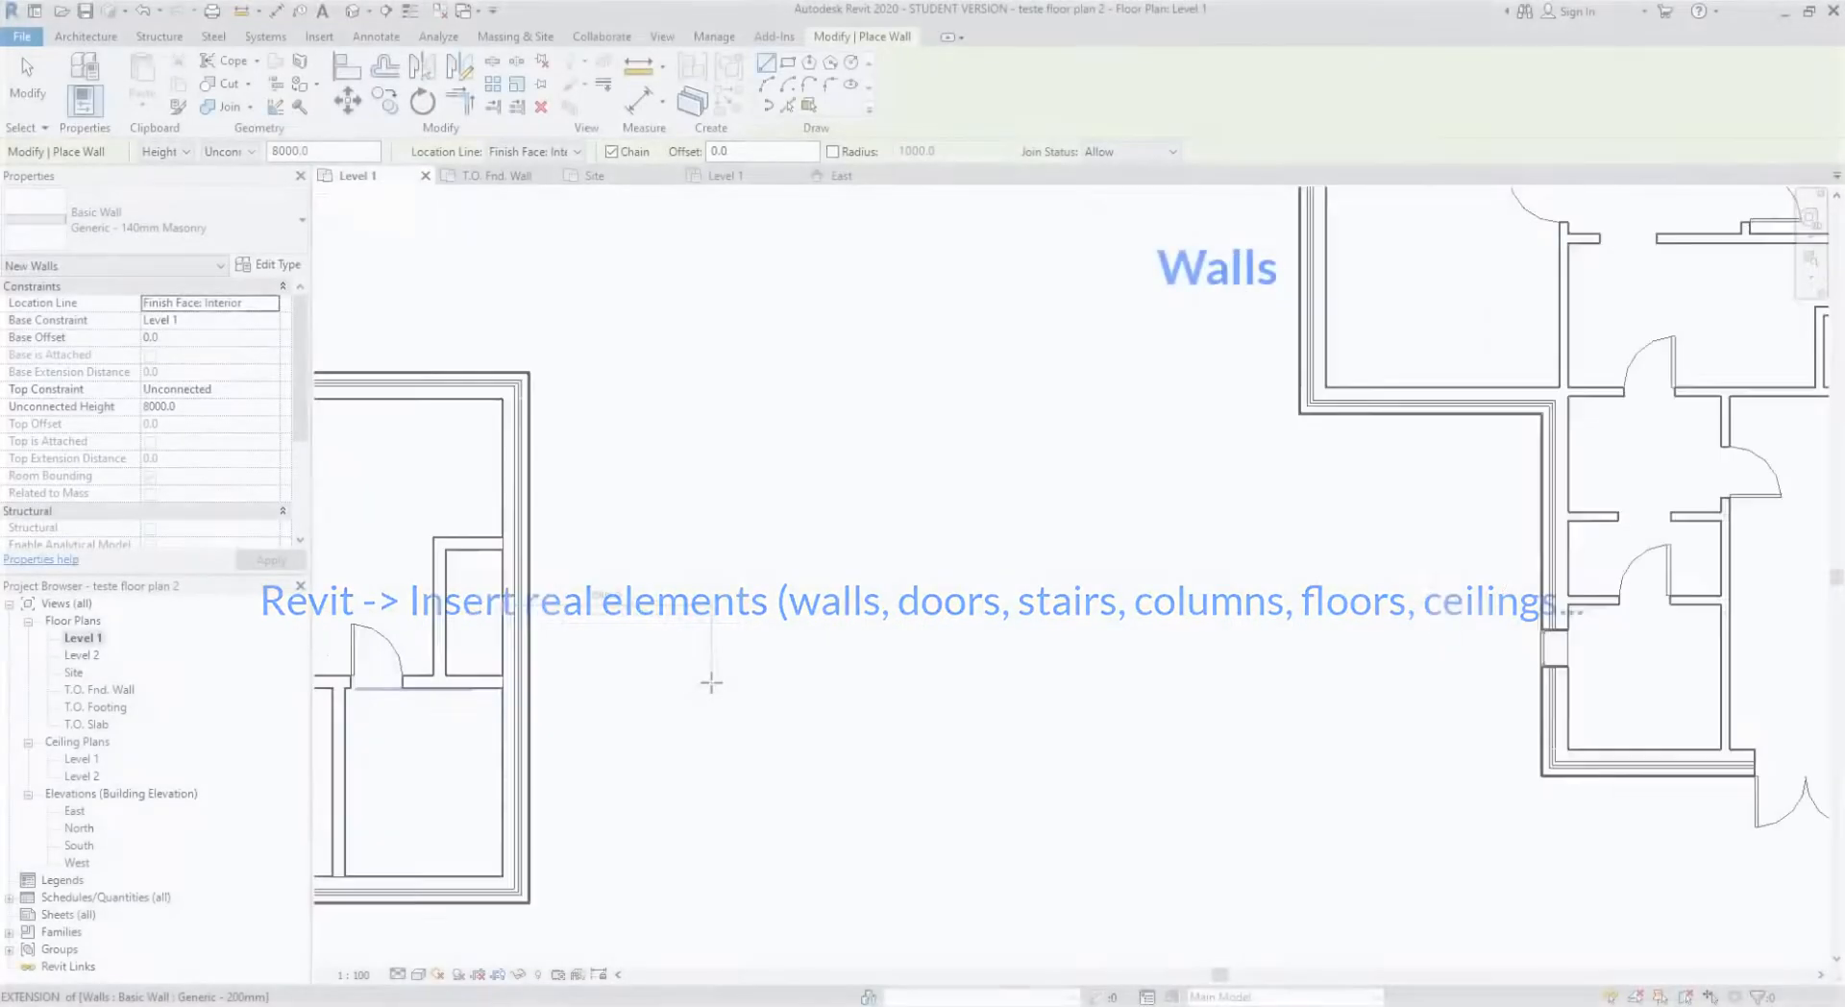
- Draw a chain of three Generic - 140mm Masonry walls between the two floor plans and place a double door in the first plan's upper exterior wall
click(753, 699)
click(973, 699)
click(973, 450)
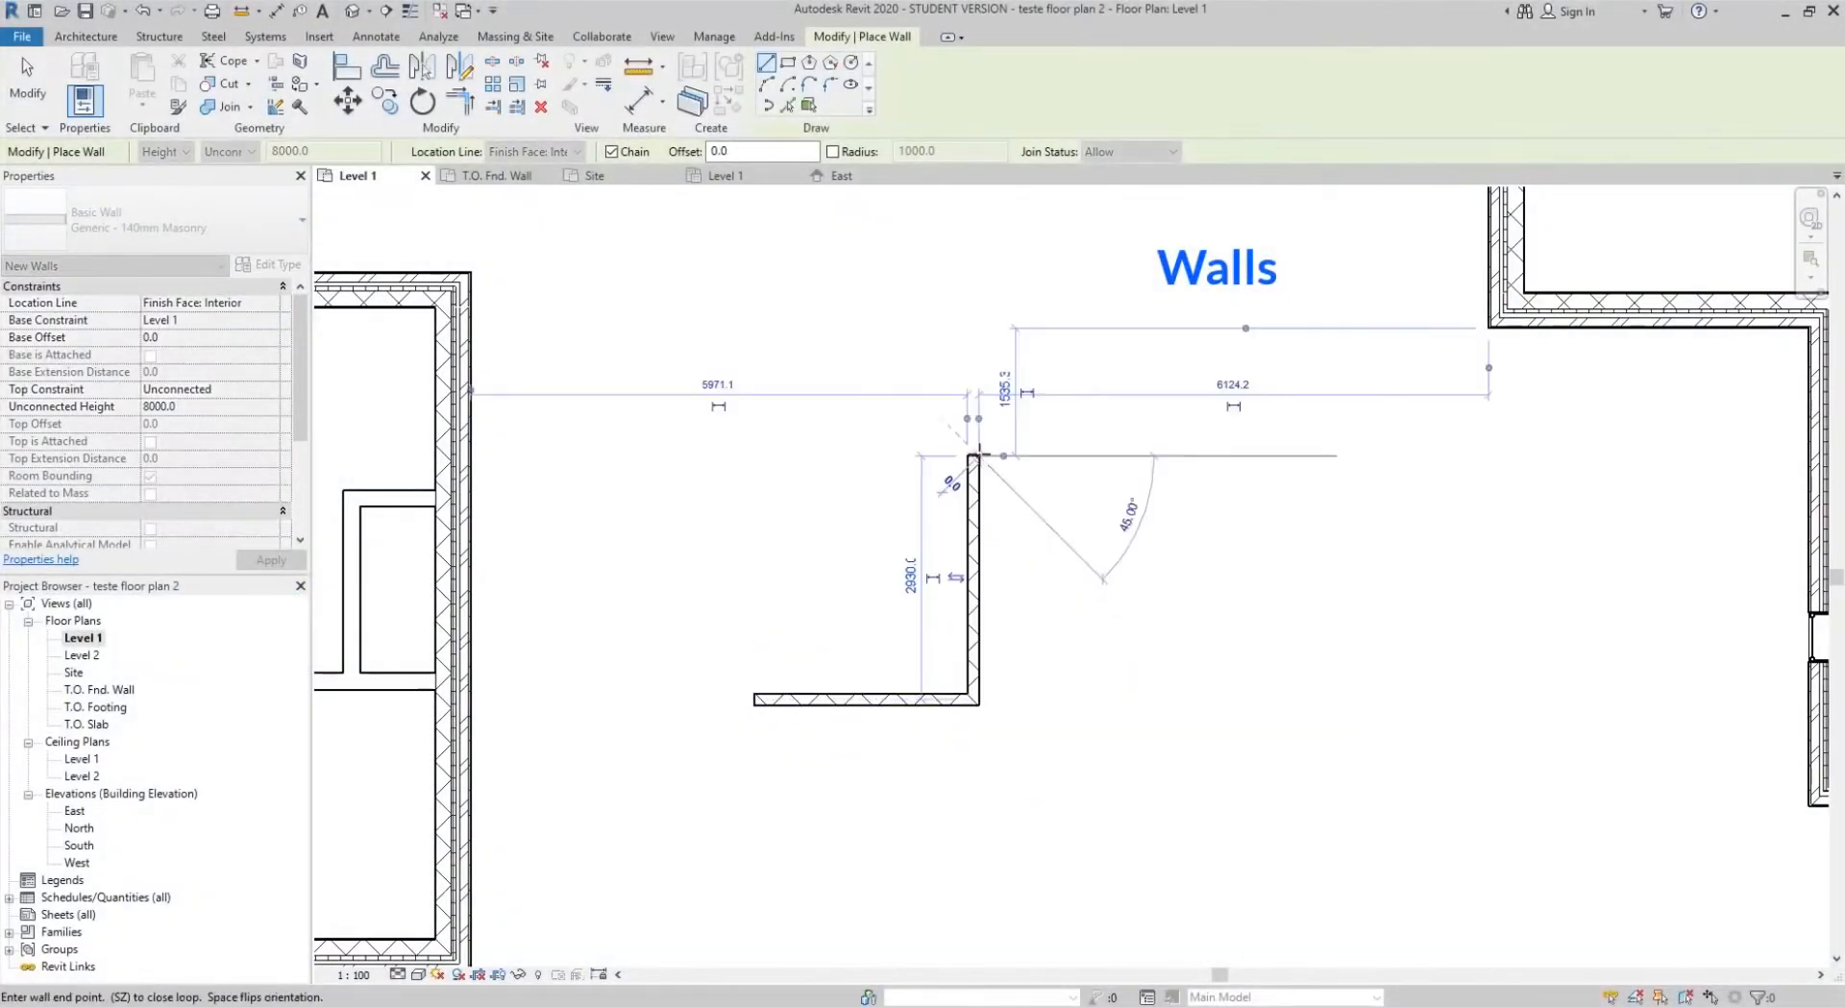
click(1262, 449)
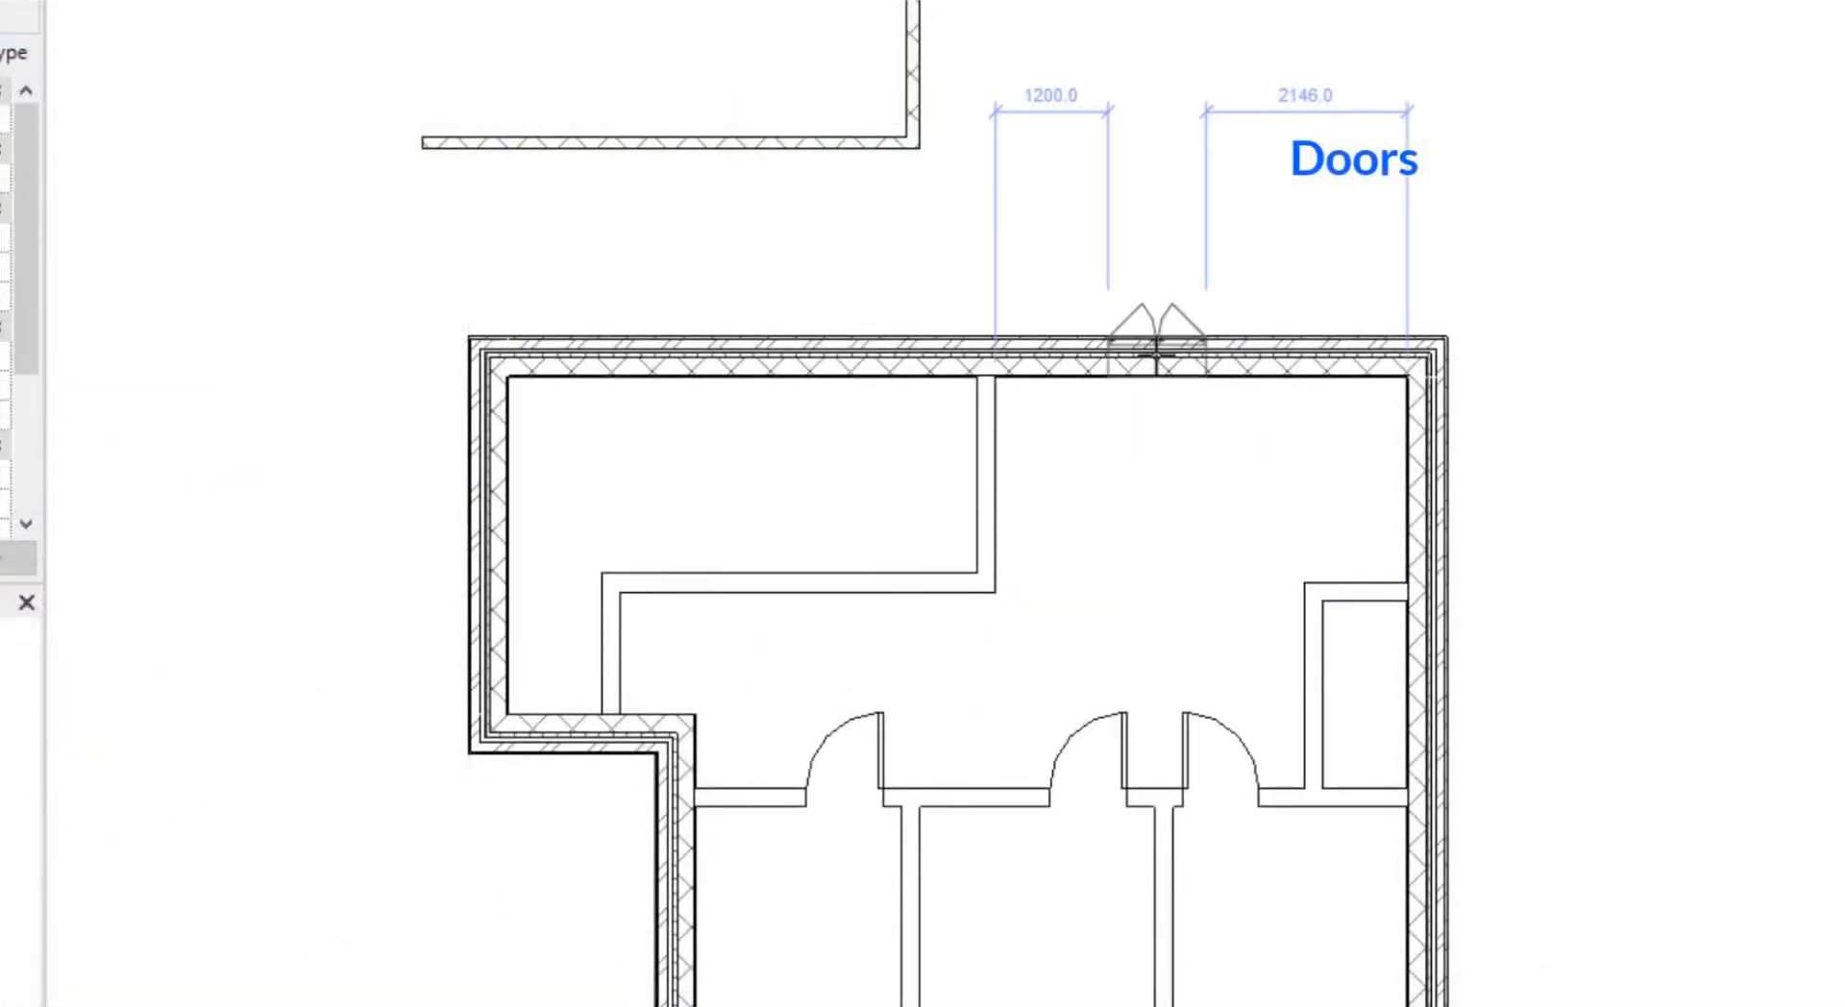
click(1158, 355)
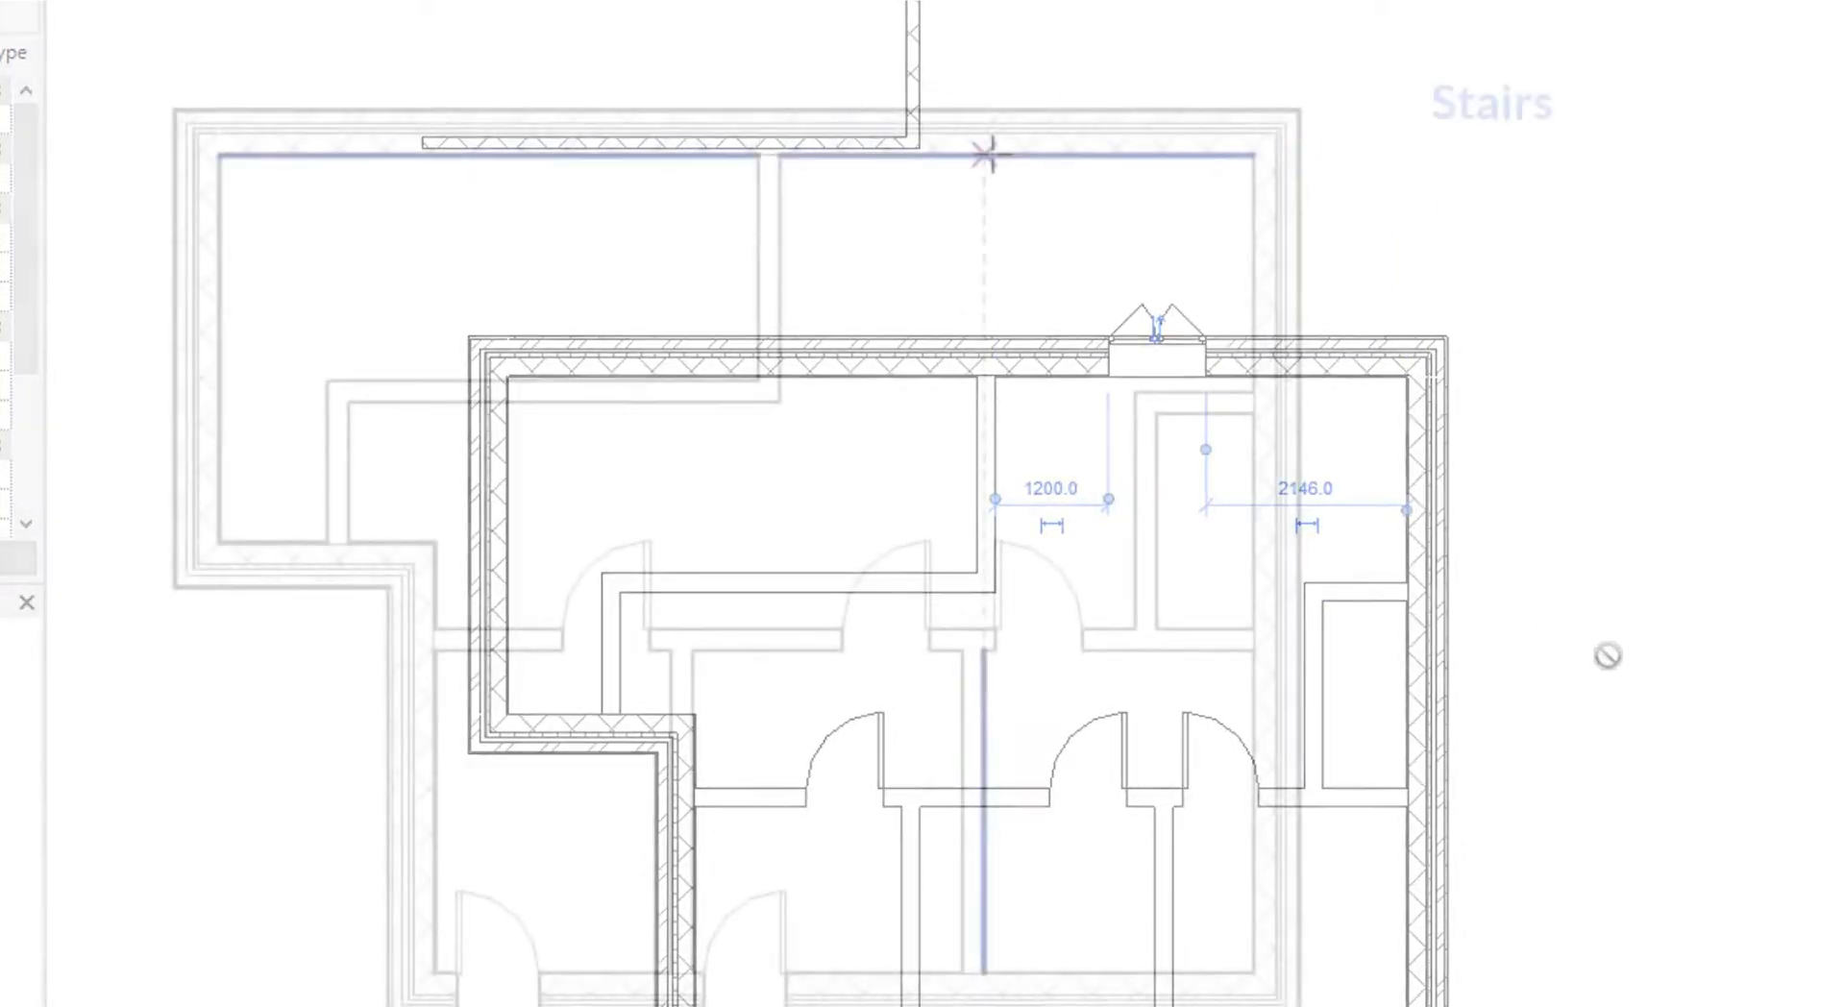
- Sketch a straight stair run downward from the first plan's upper wall and dimension the width of the second plan's upper-left room
click(984, 155)
click(982, 393)
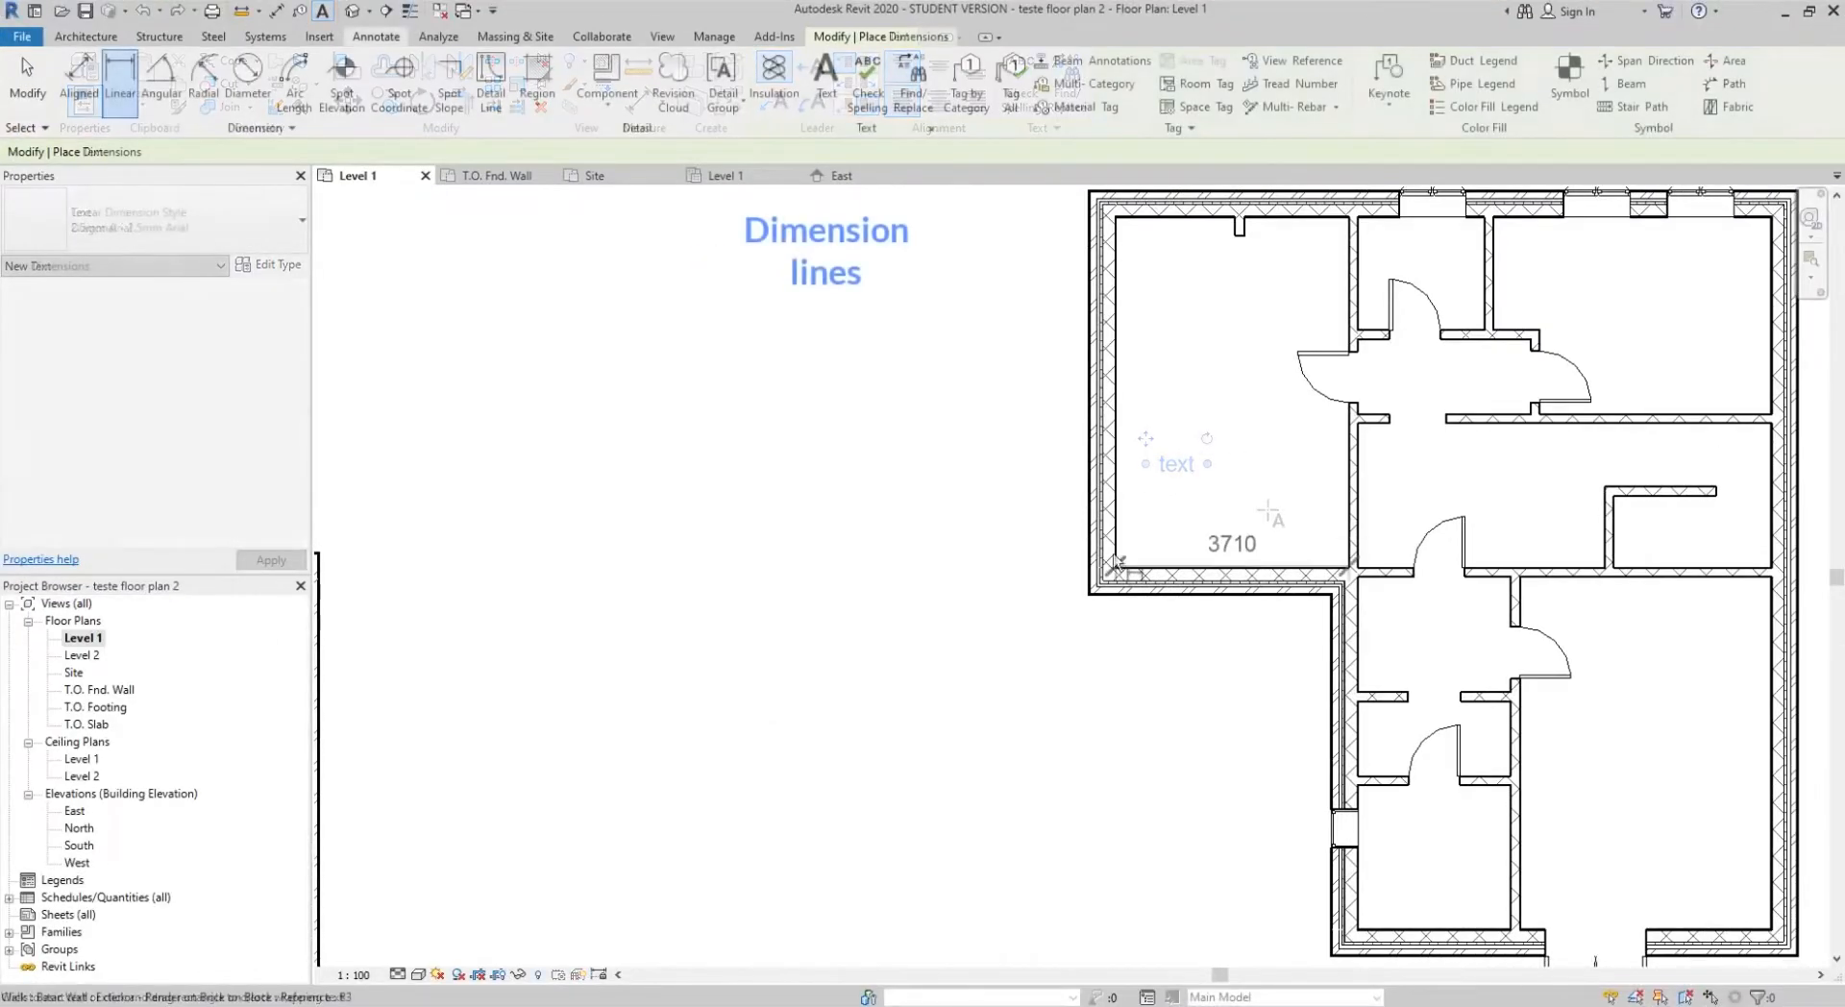
click(1115, 528)
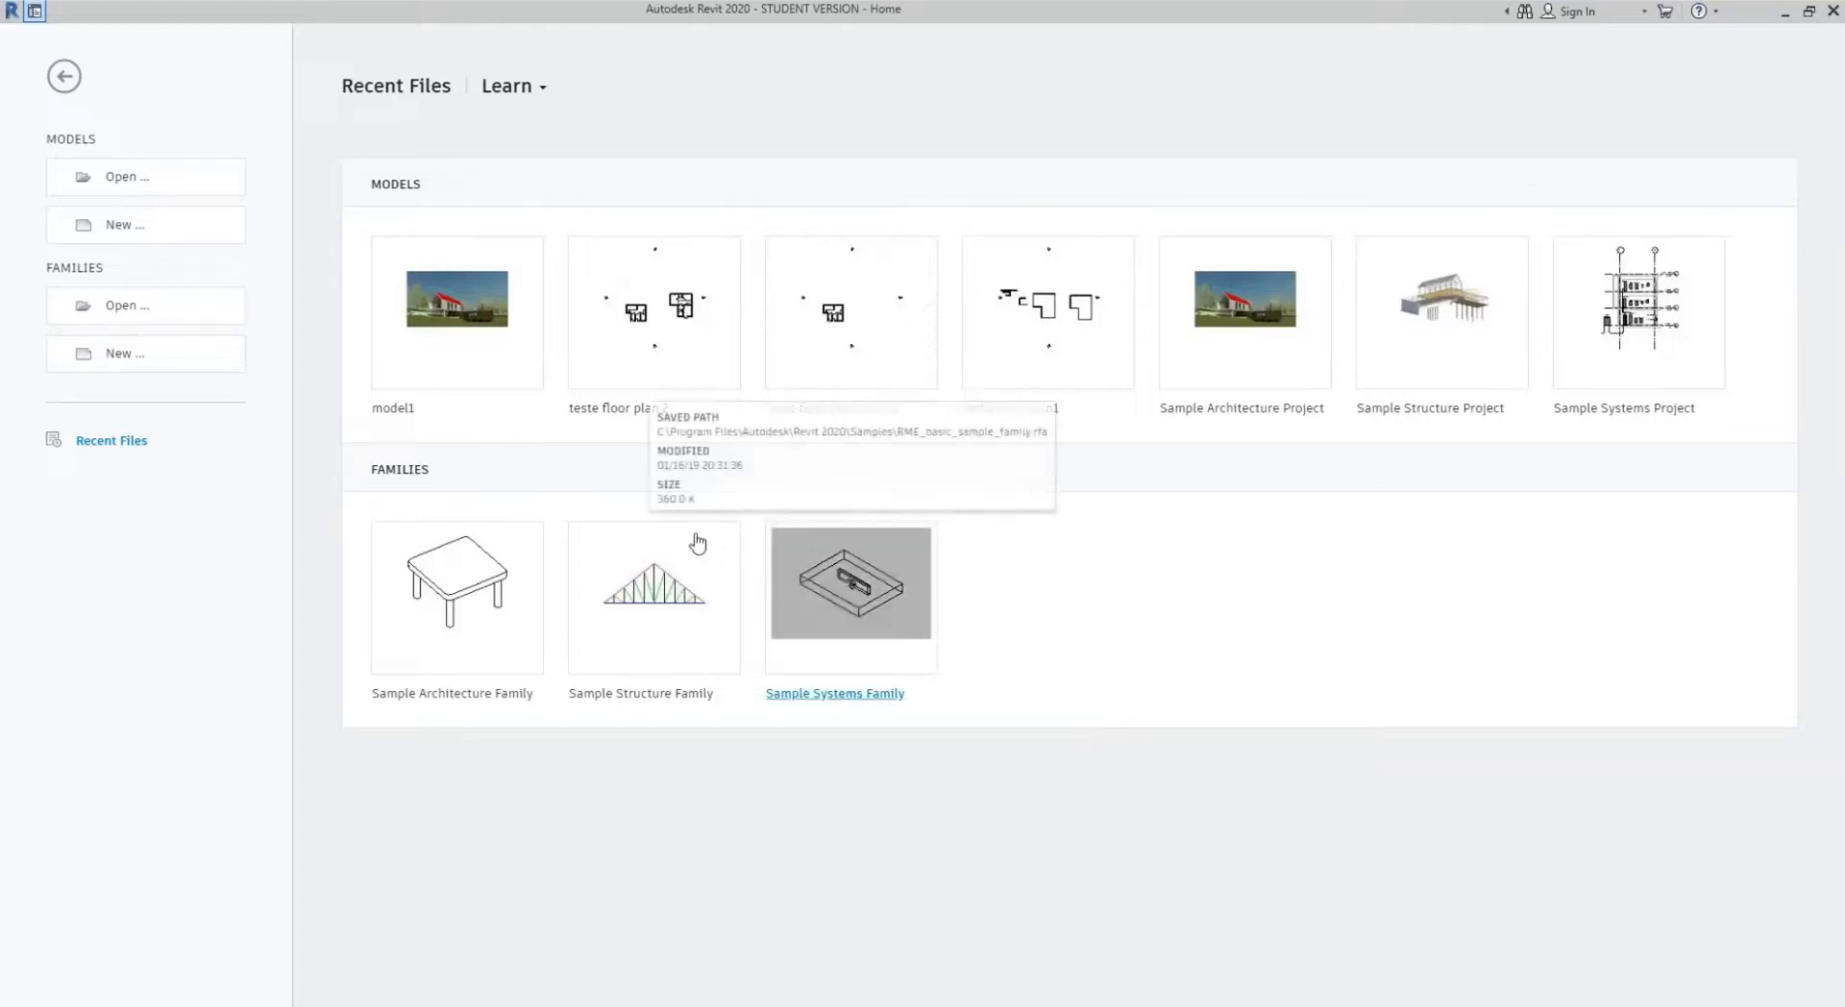
- Open the model1 project and look through the available structure, steel and architecture tools
click(457, 317)
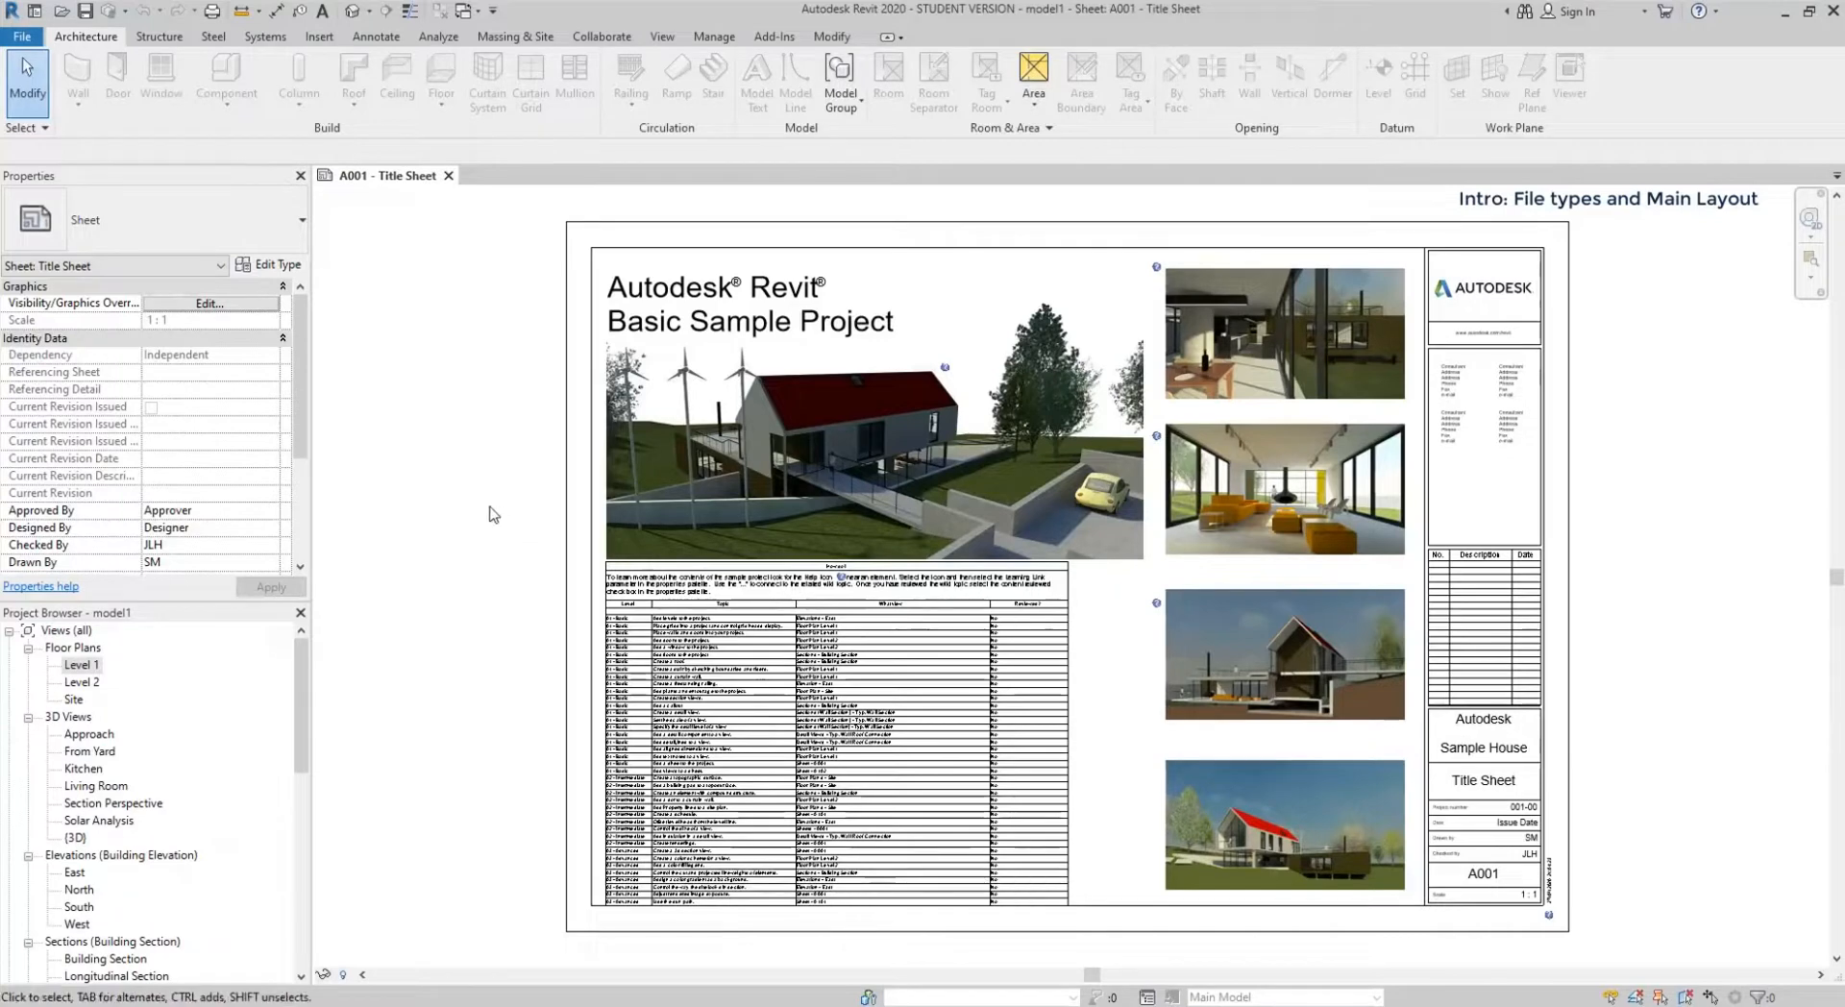
click(161, 36)
click(214, 38)
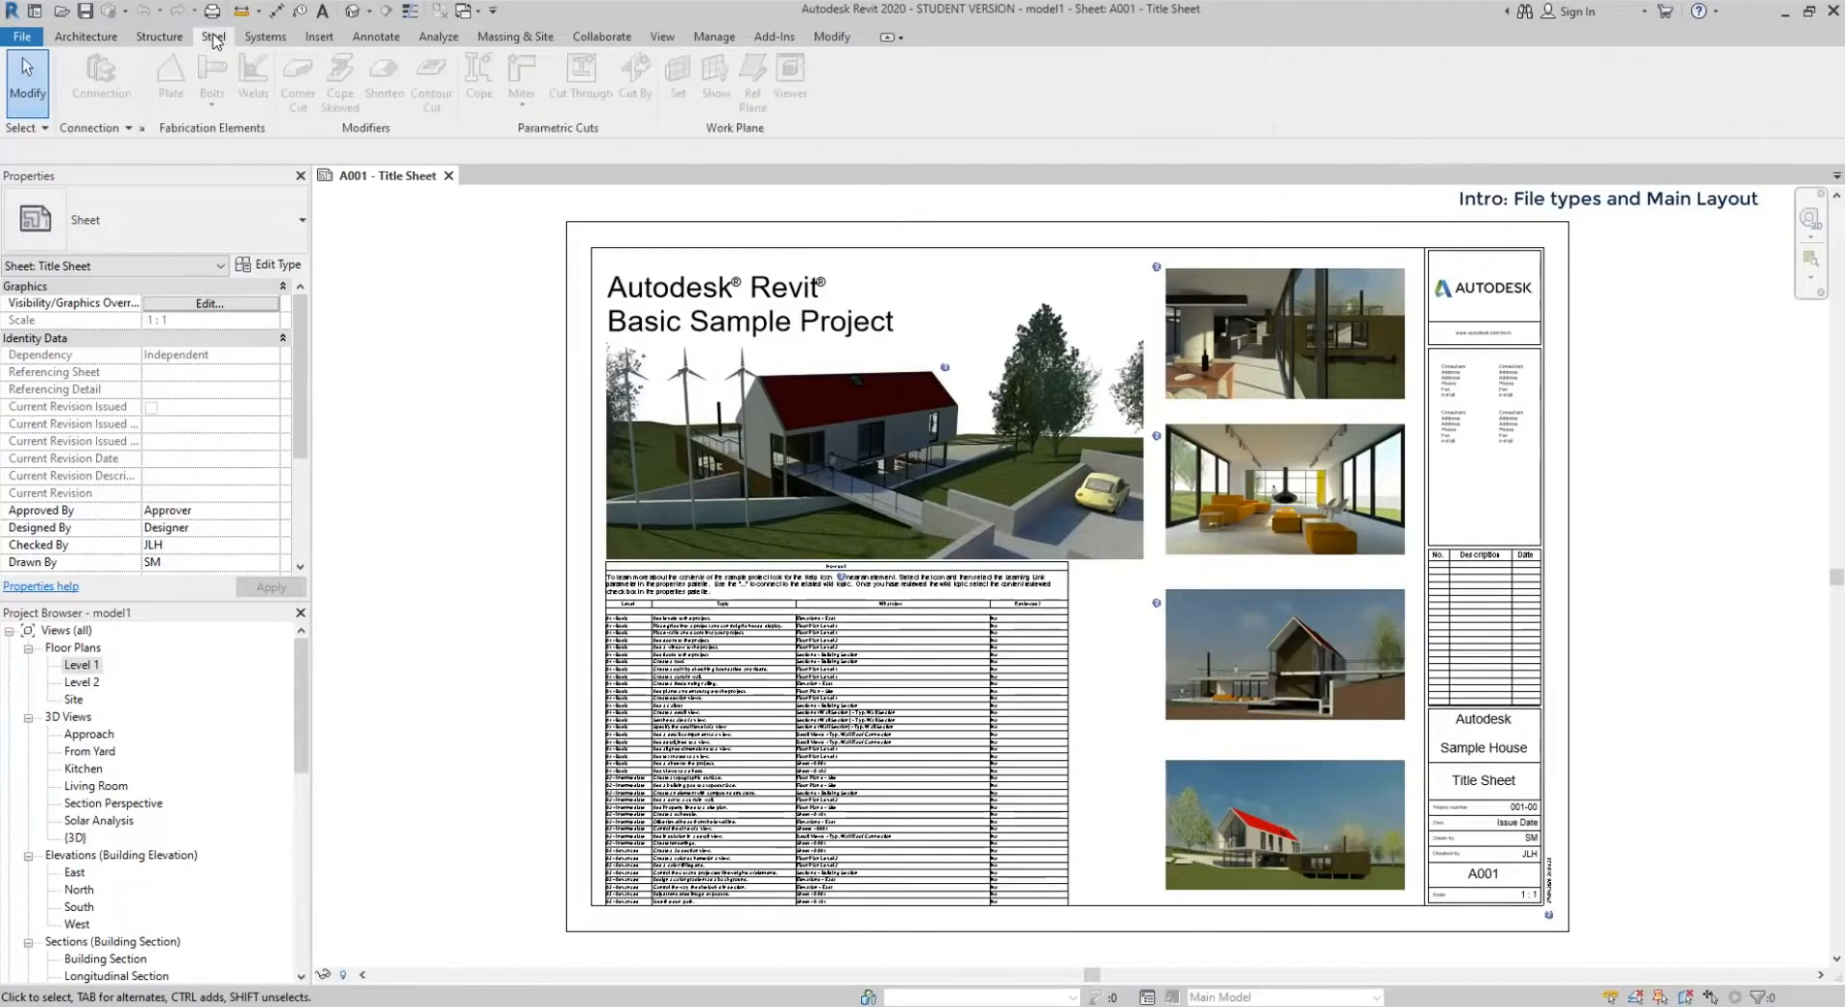
click(88, 37)
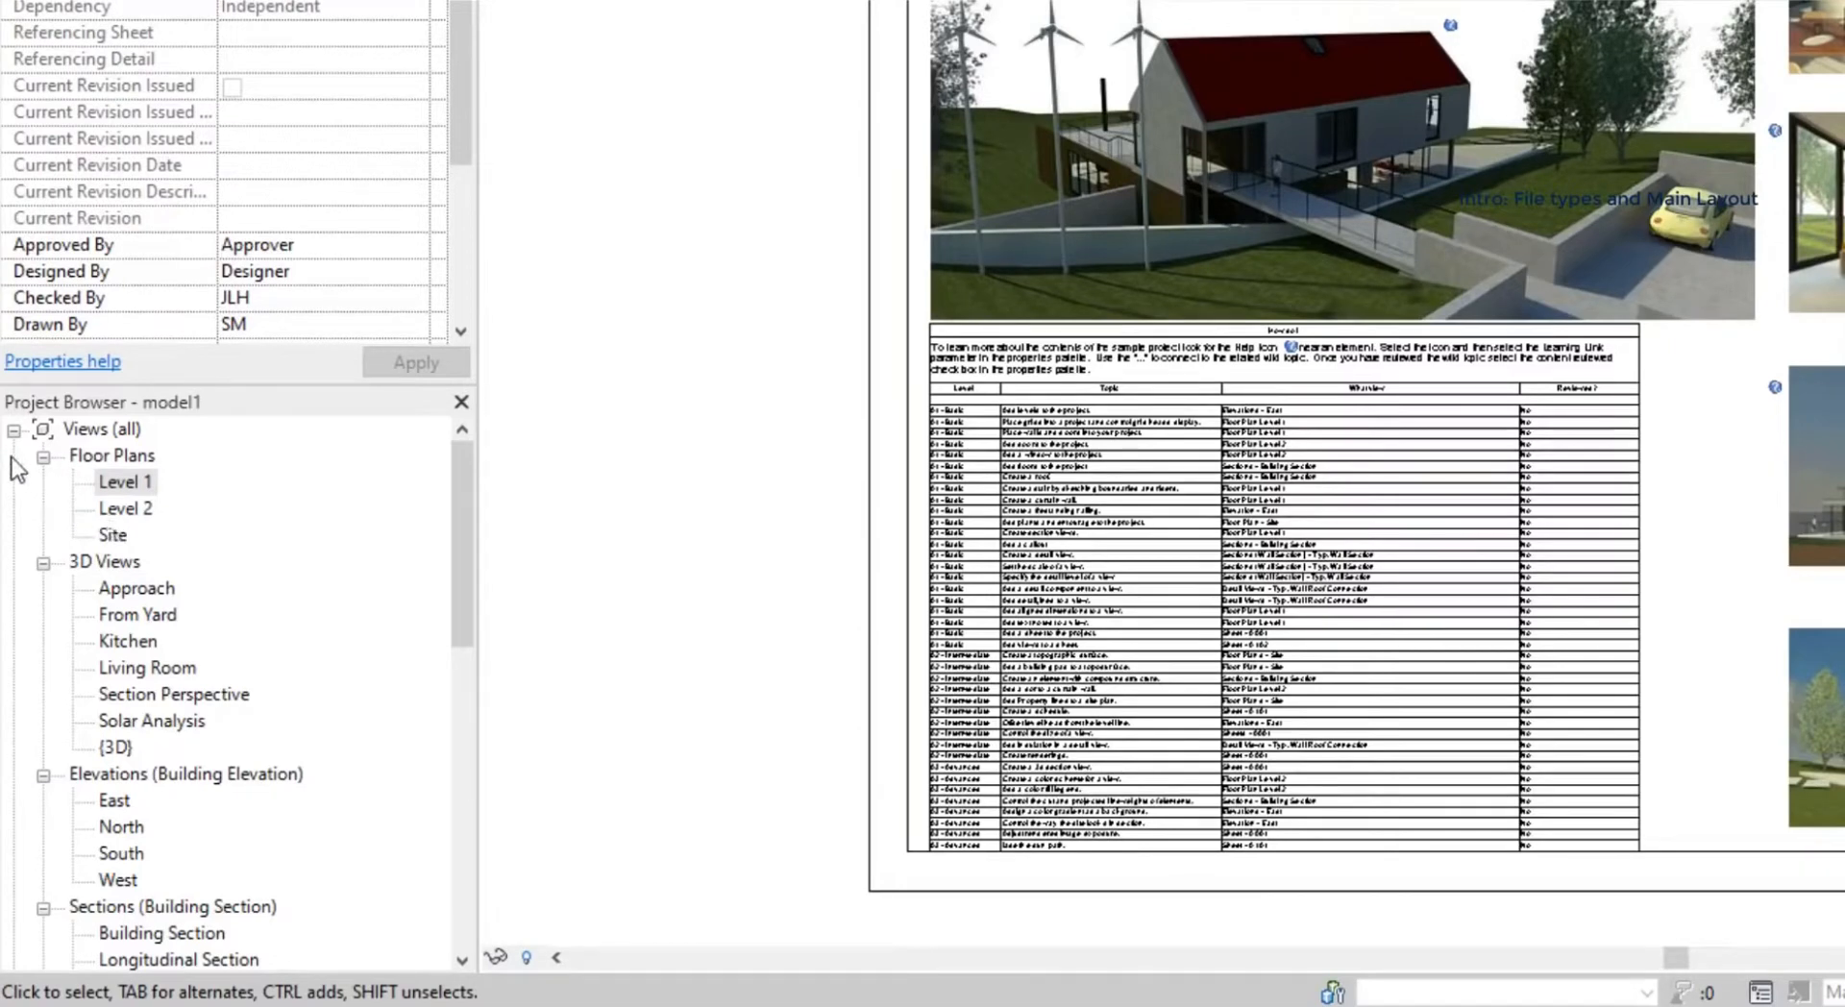
- View the project's Level 1 floor plan, the From Yard and Living Room 3D views, the East elevation and the Building Section
click(13, 431)
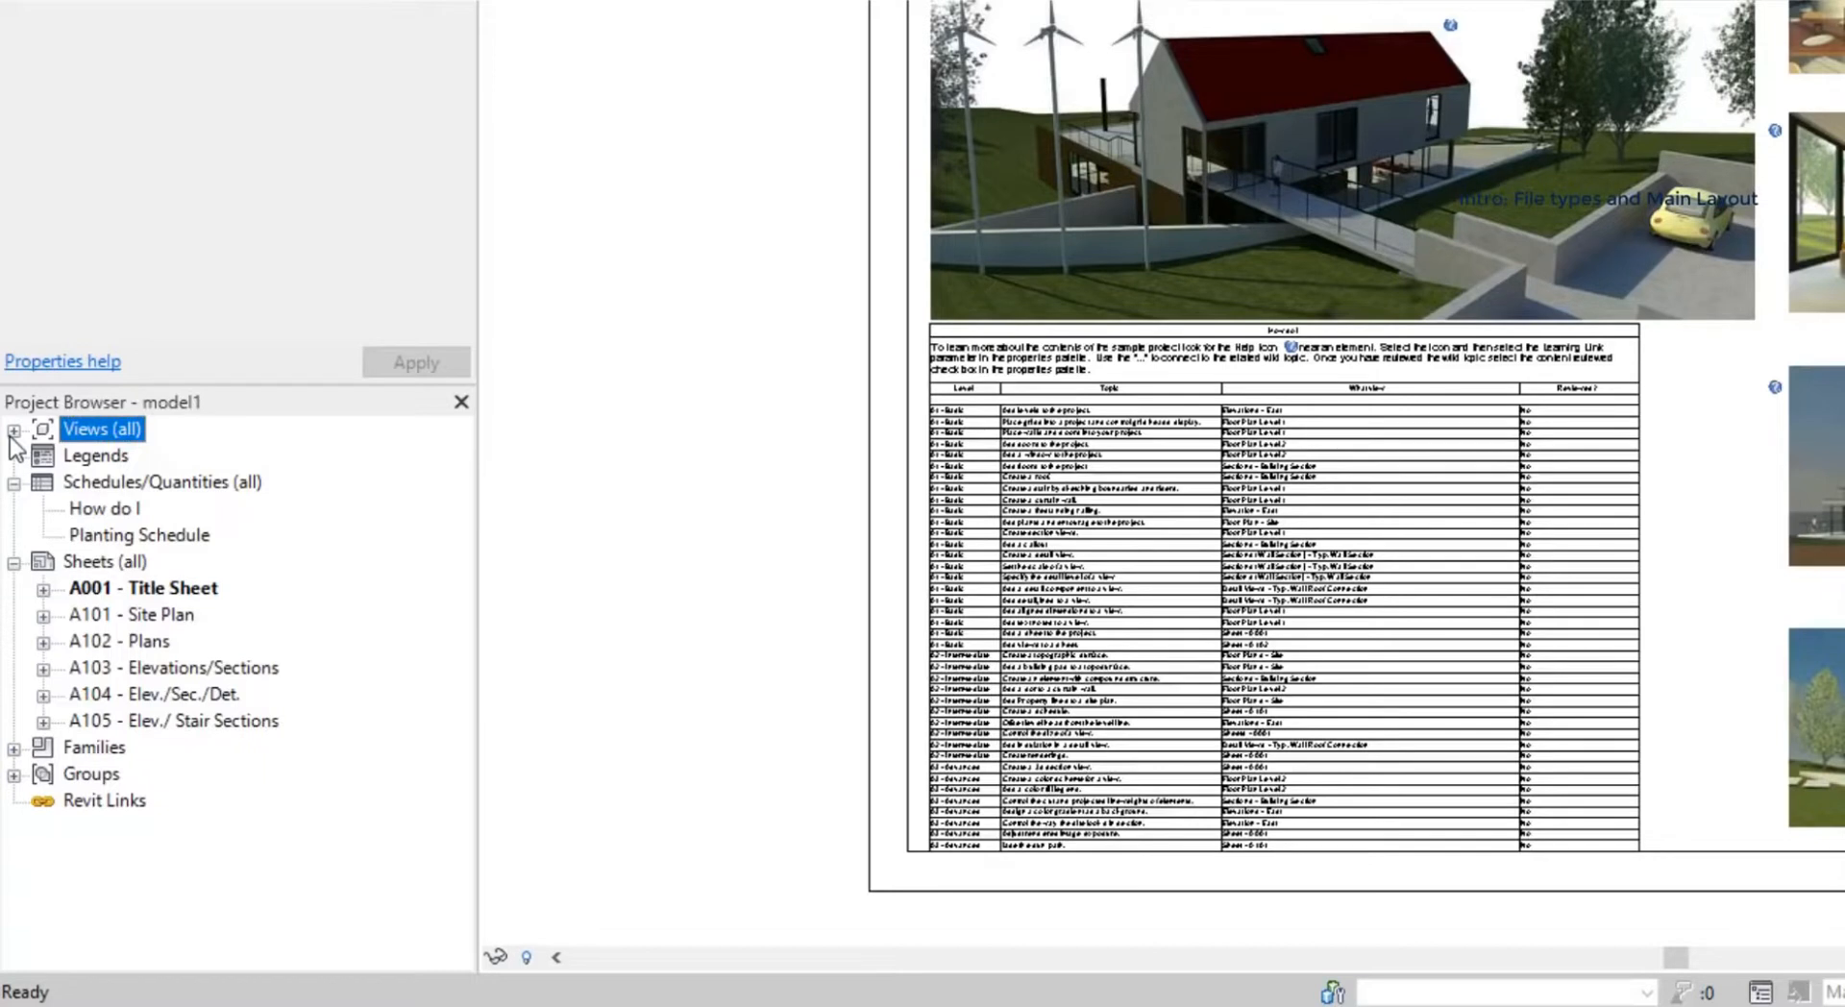
click(14, 430)
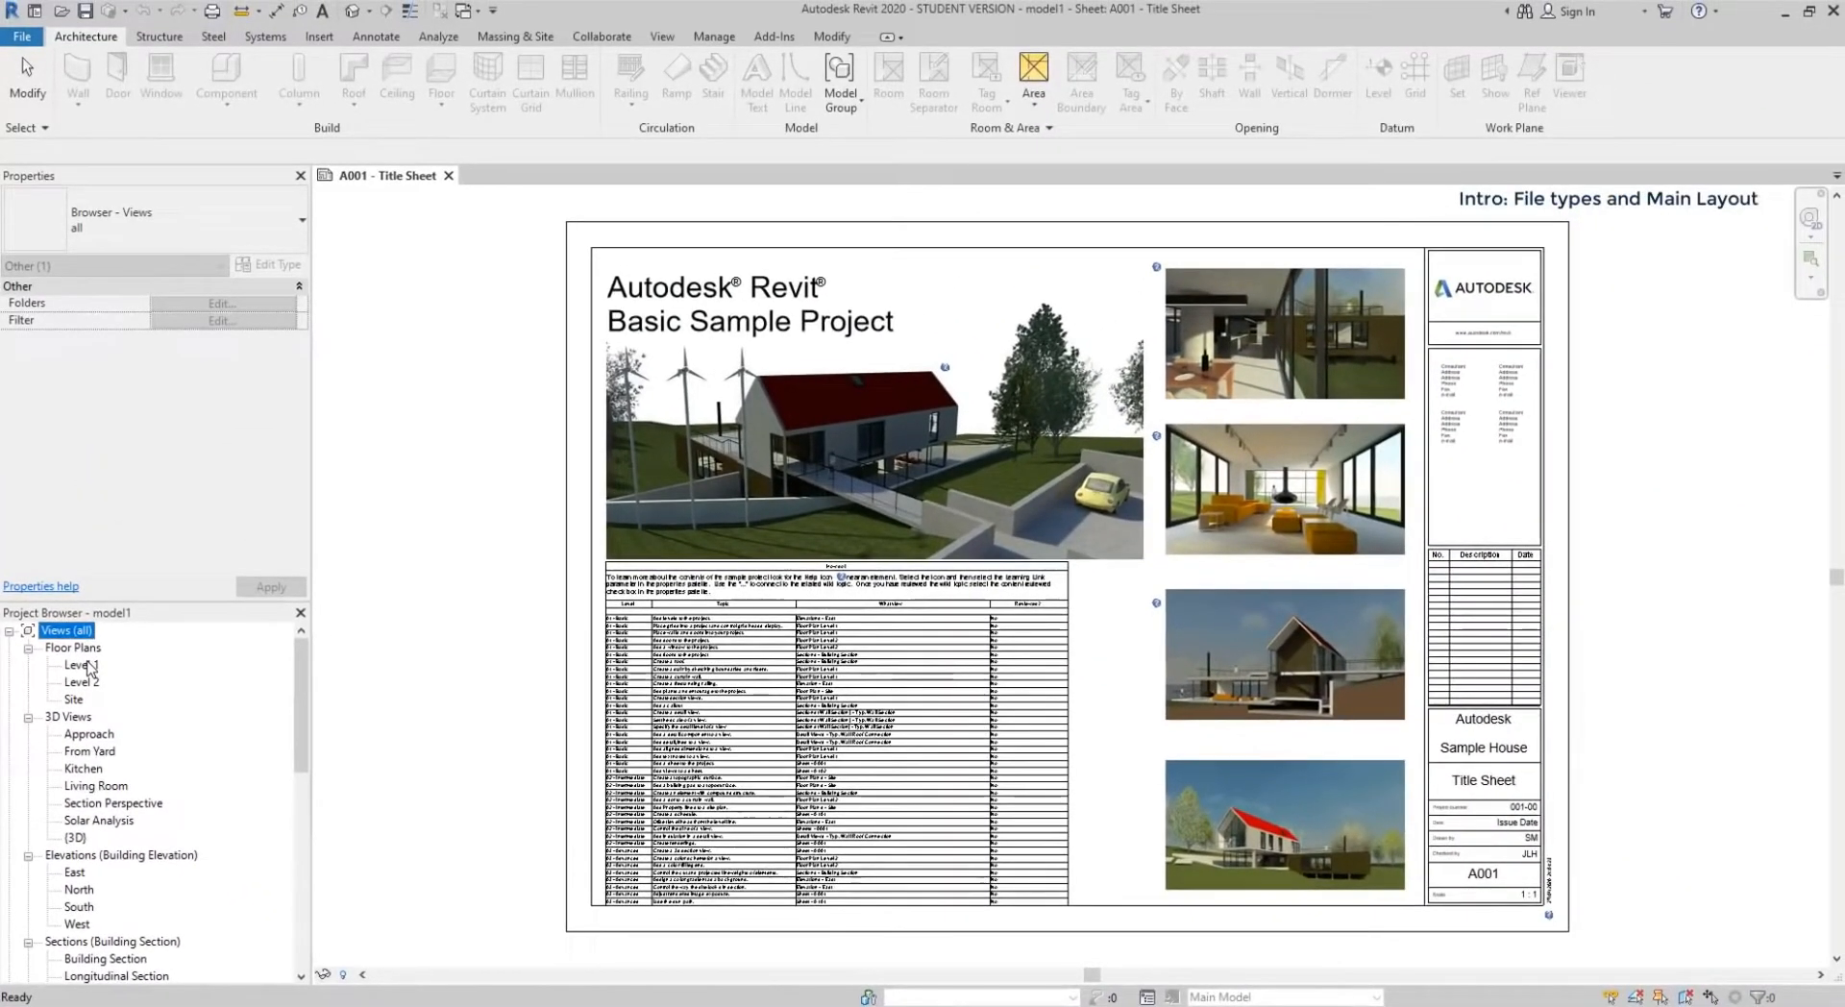
double_click(85, 664)
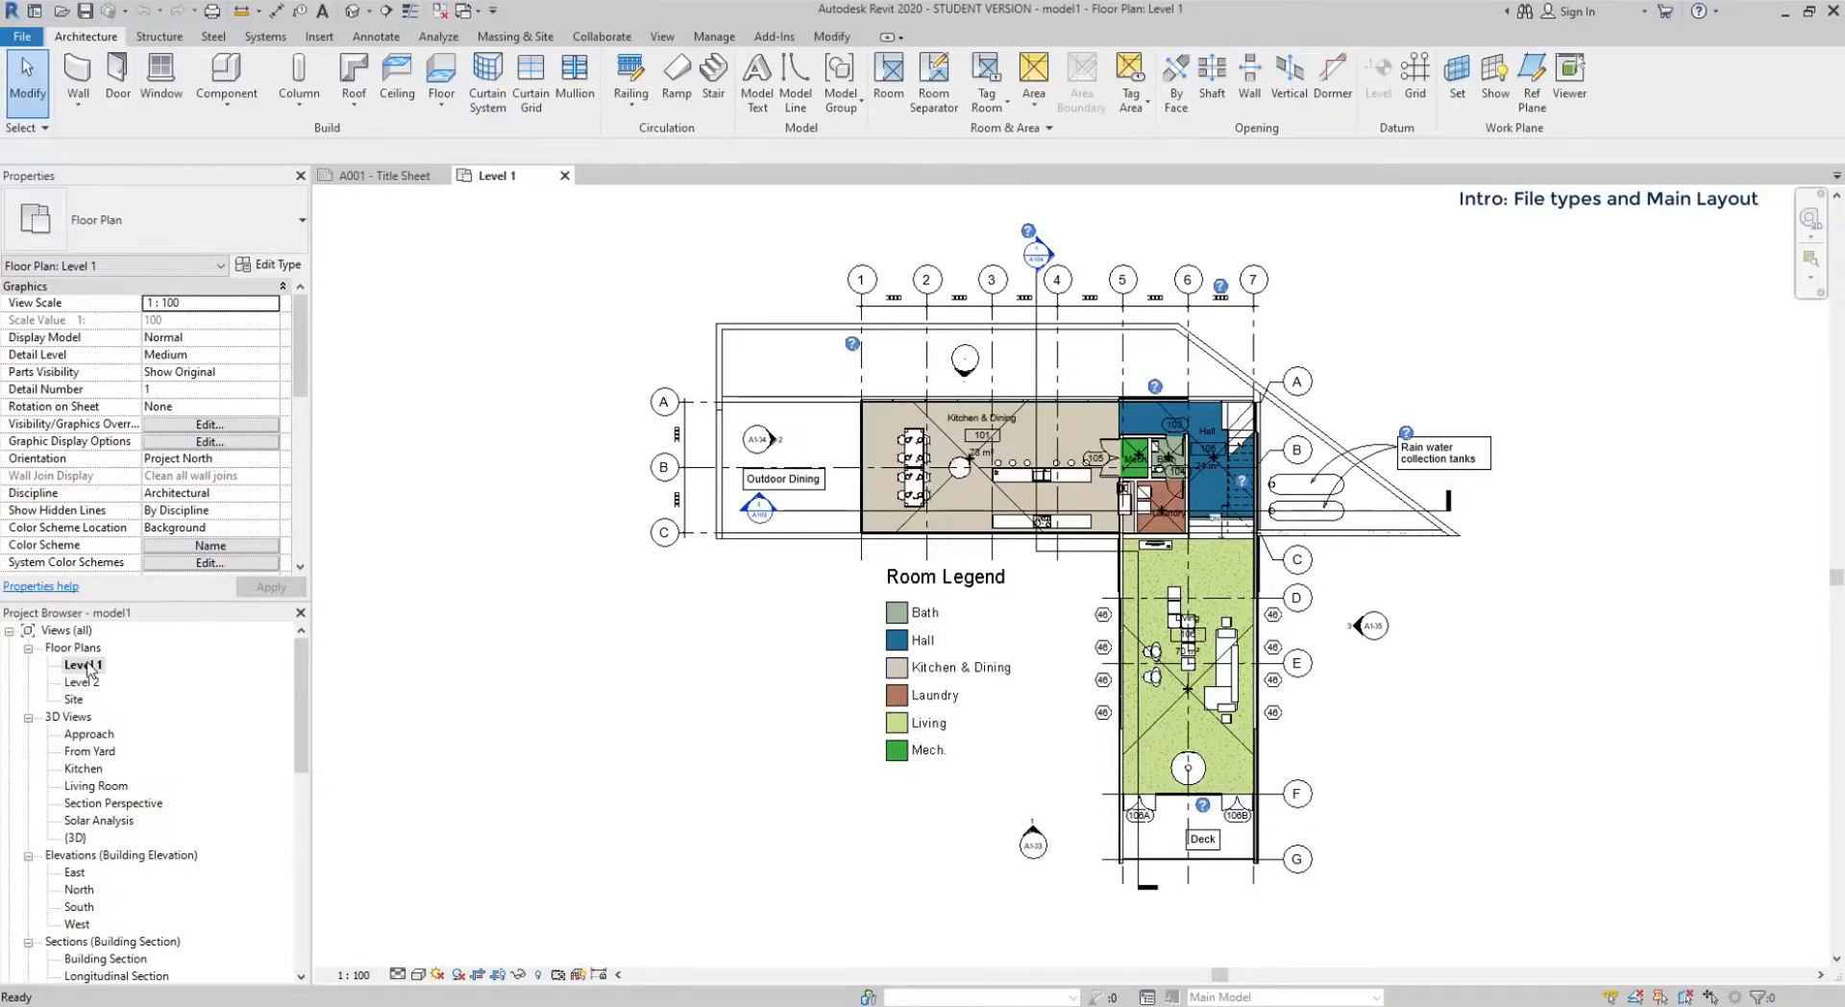
click(28, 647)
double_click(111, 700)
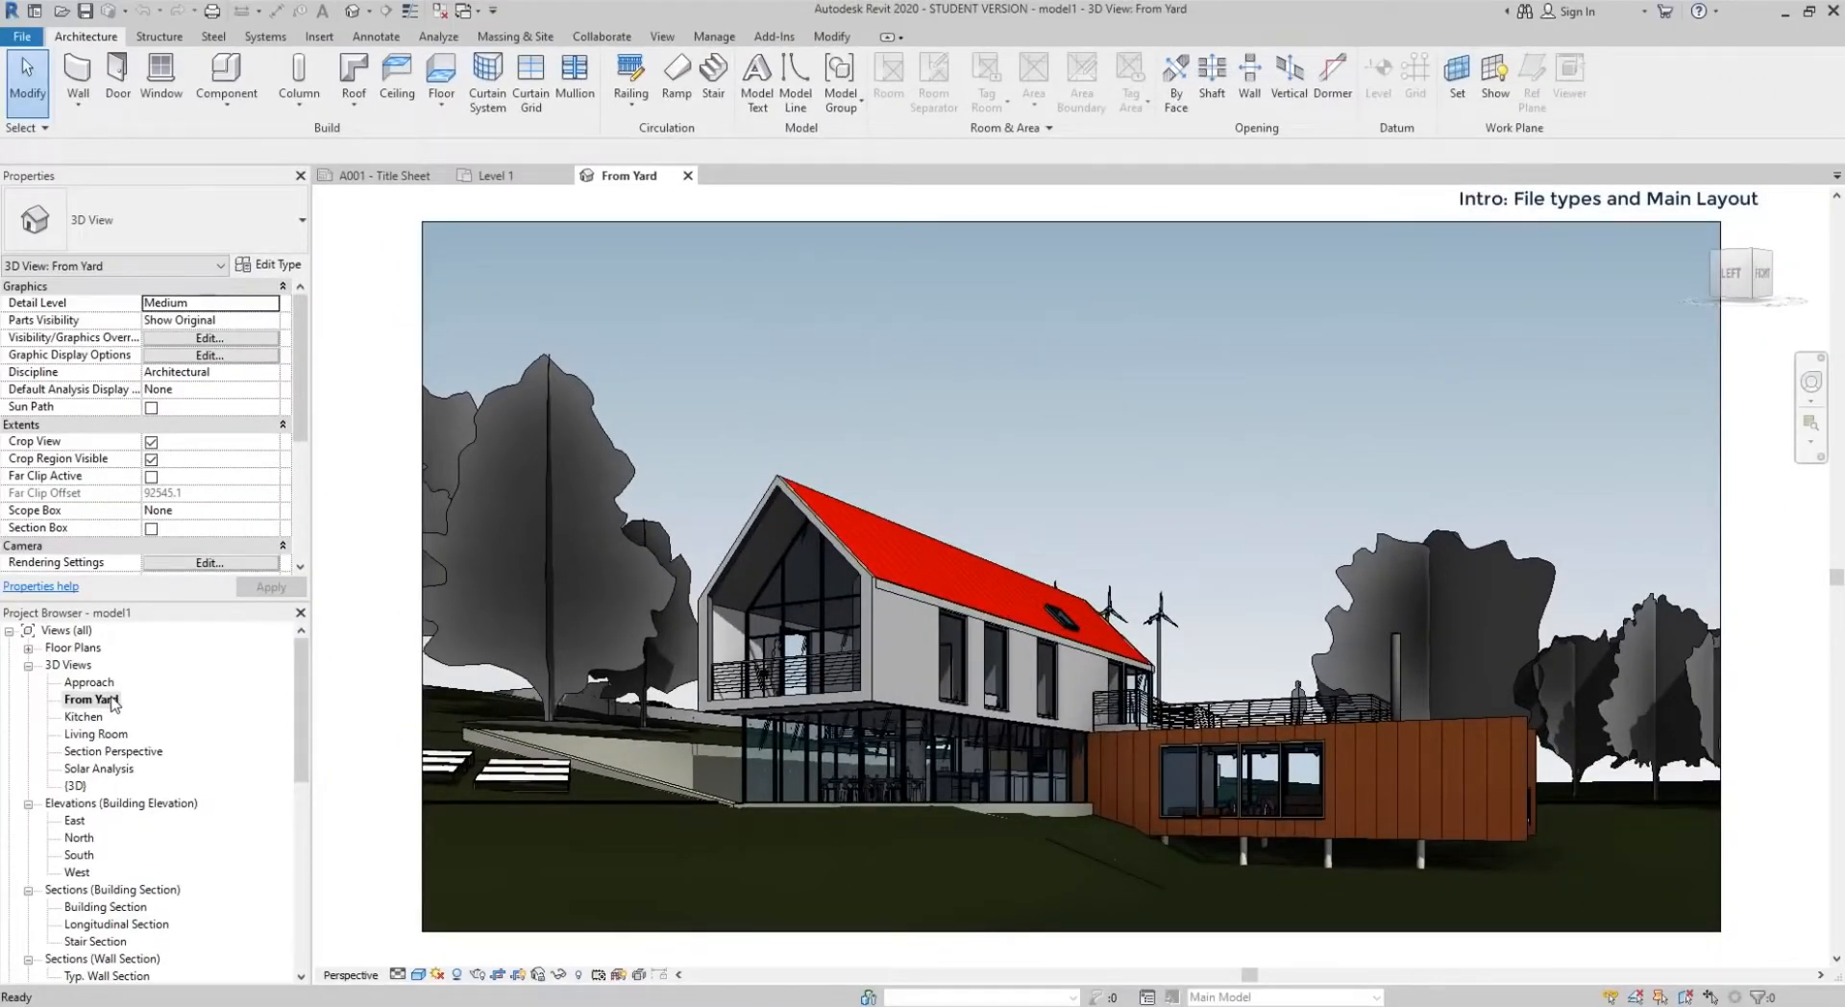
double_click(74, 820)
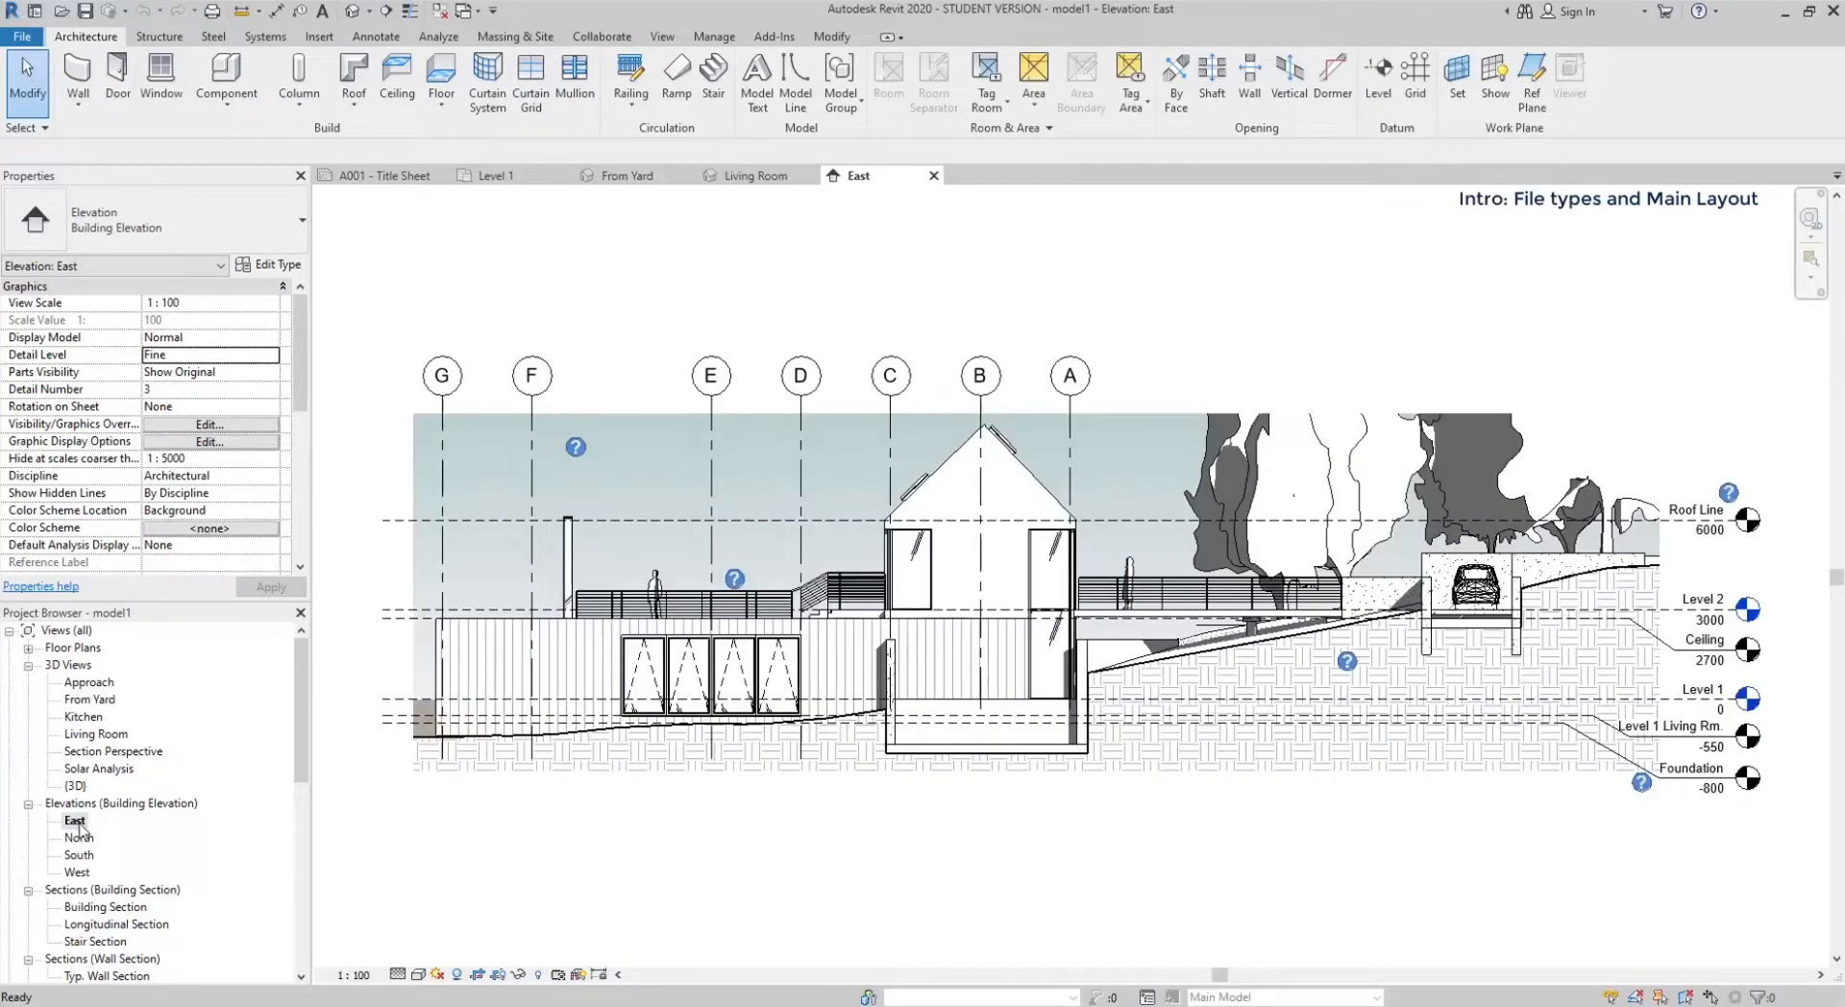
double_click(117, 912)
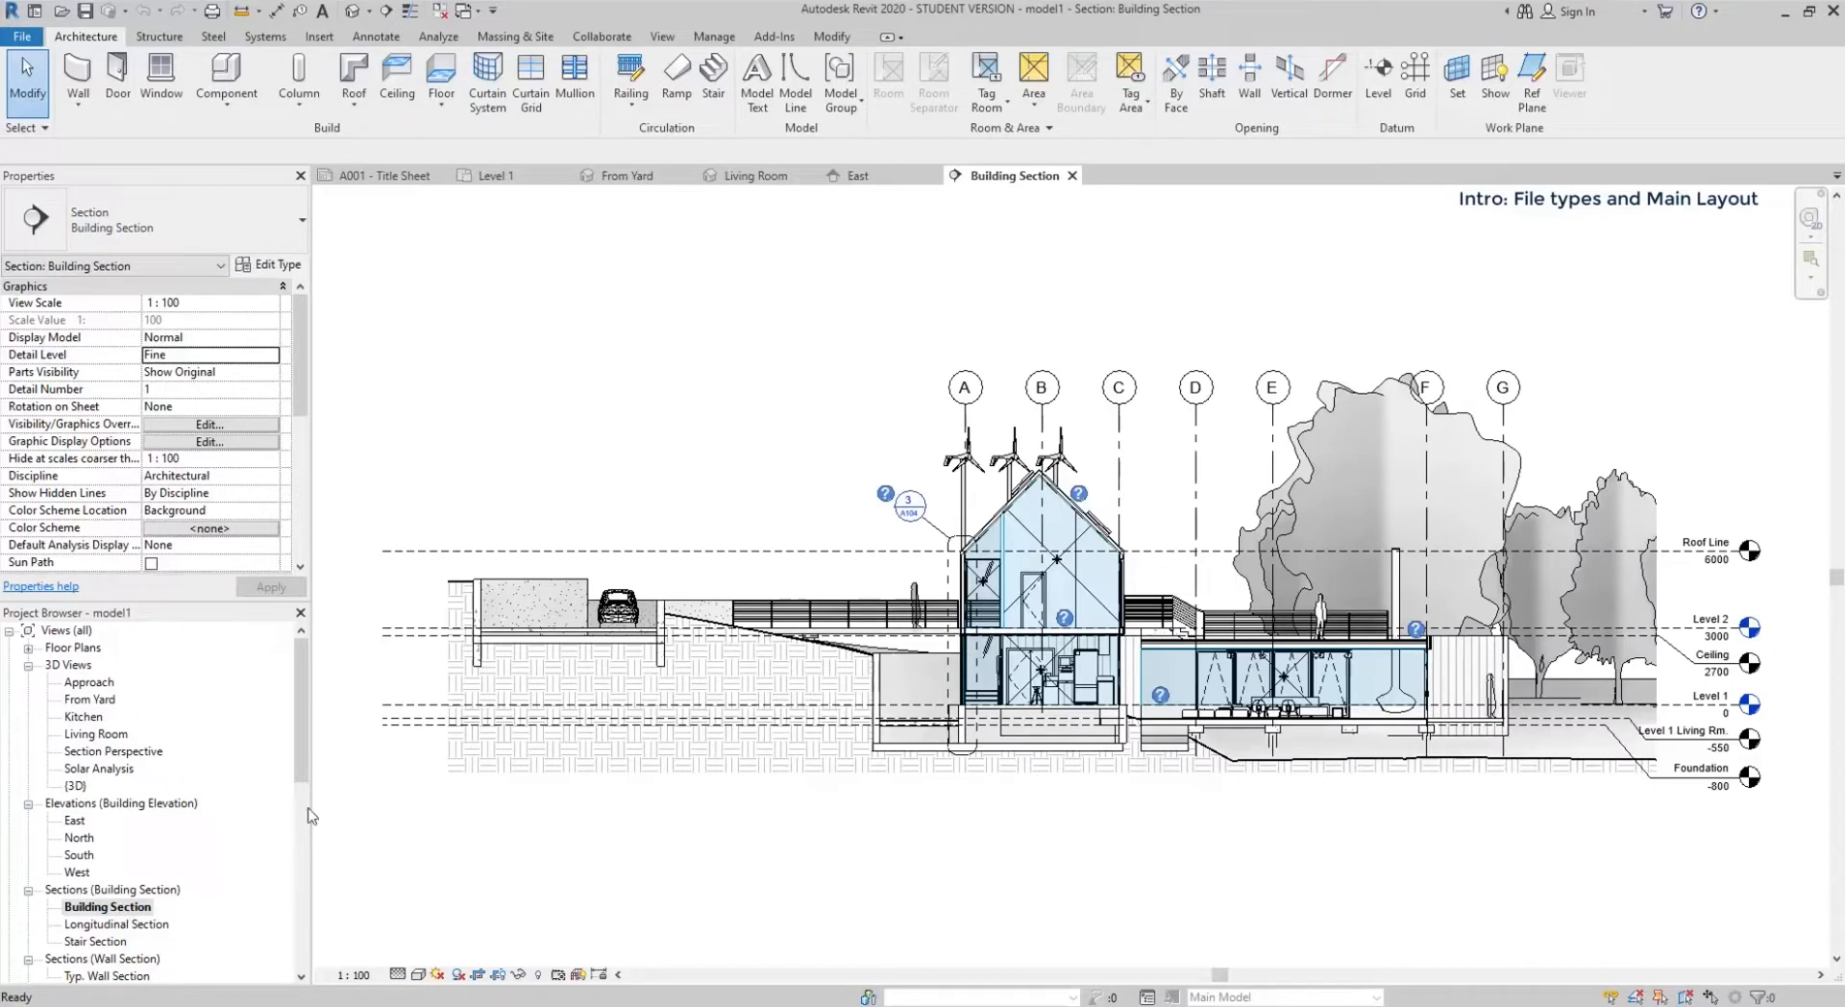
- View the How do I schedule, the A001 - Title Sheet and the A101 - Site Plan sheet
drag(302, 754, 302, 805)
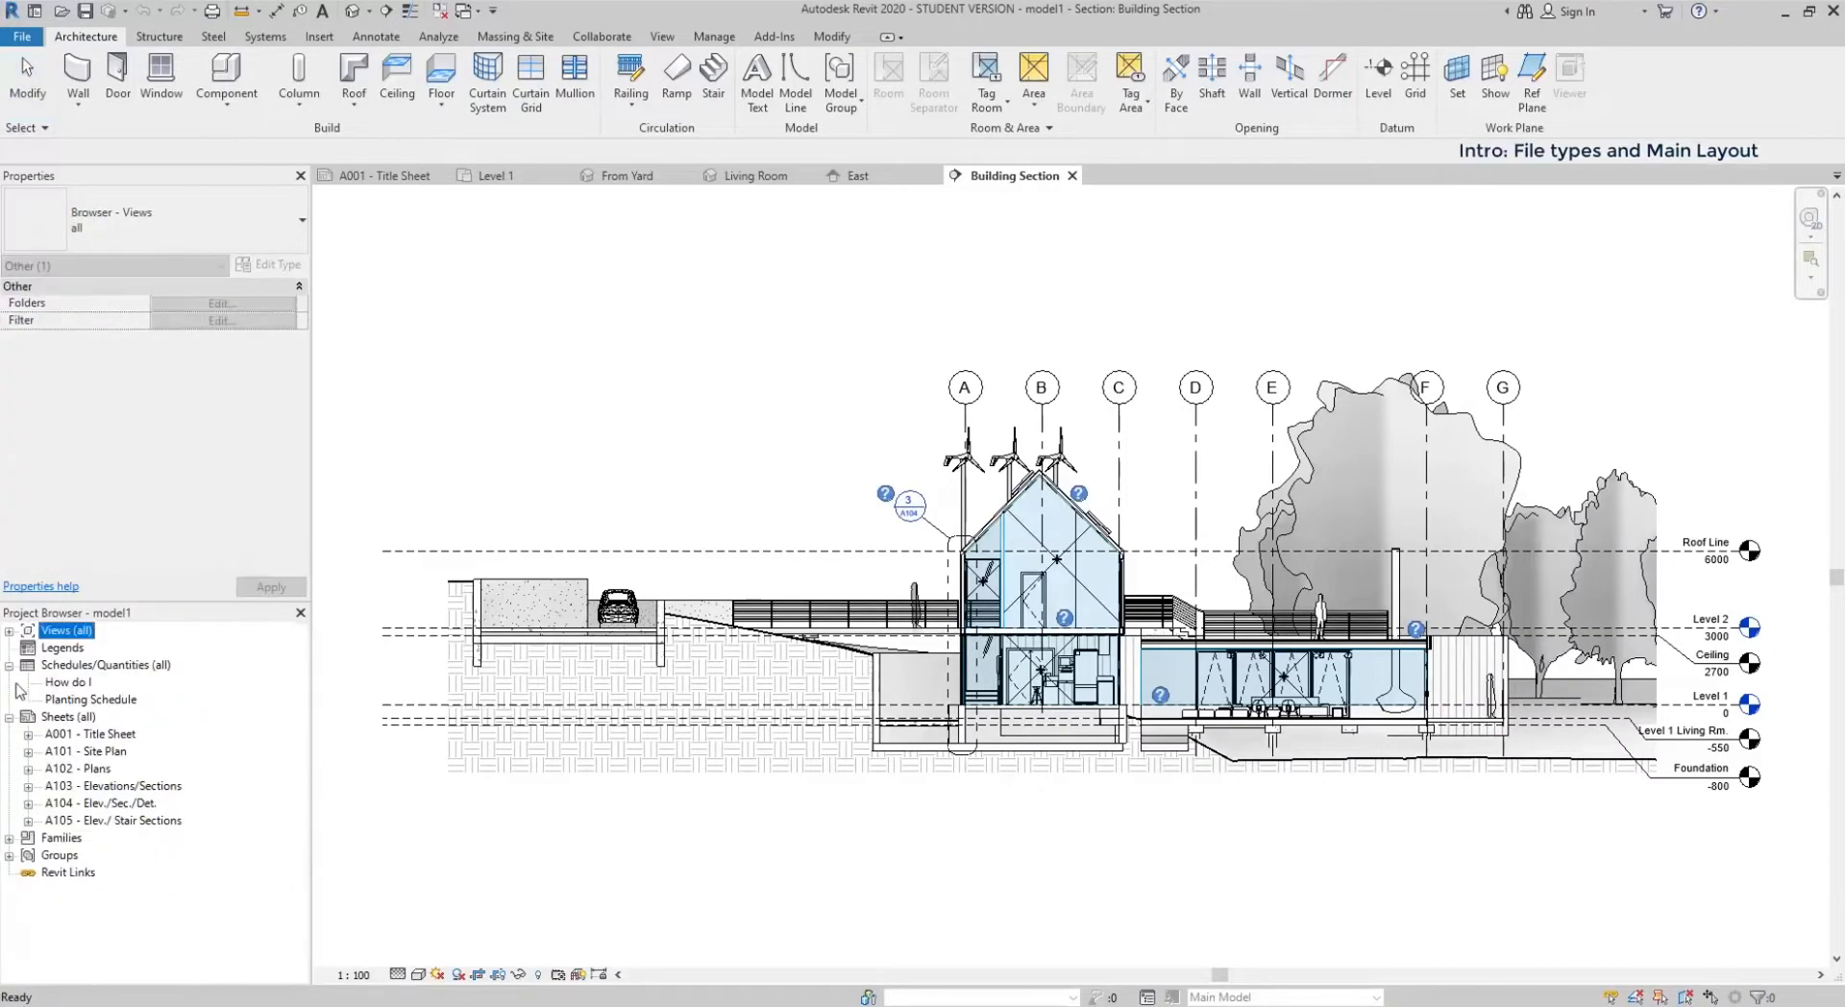
double_click(54, 682)
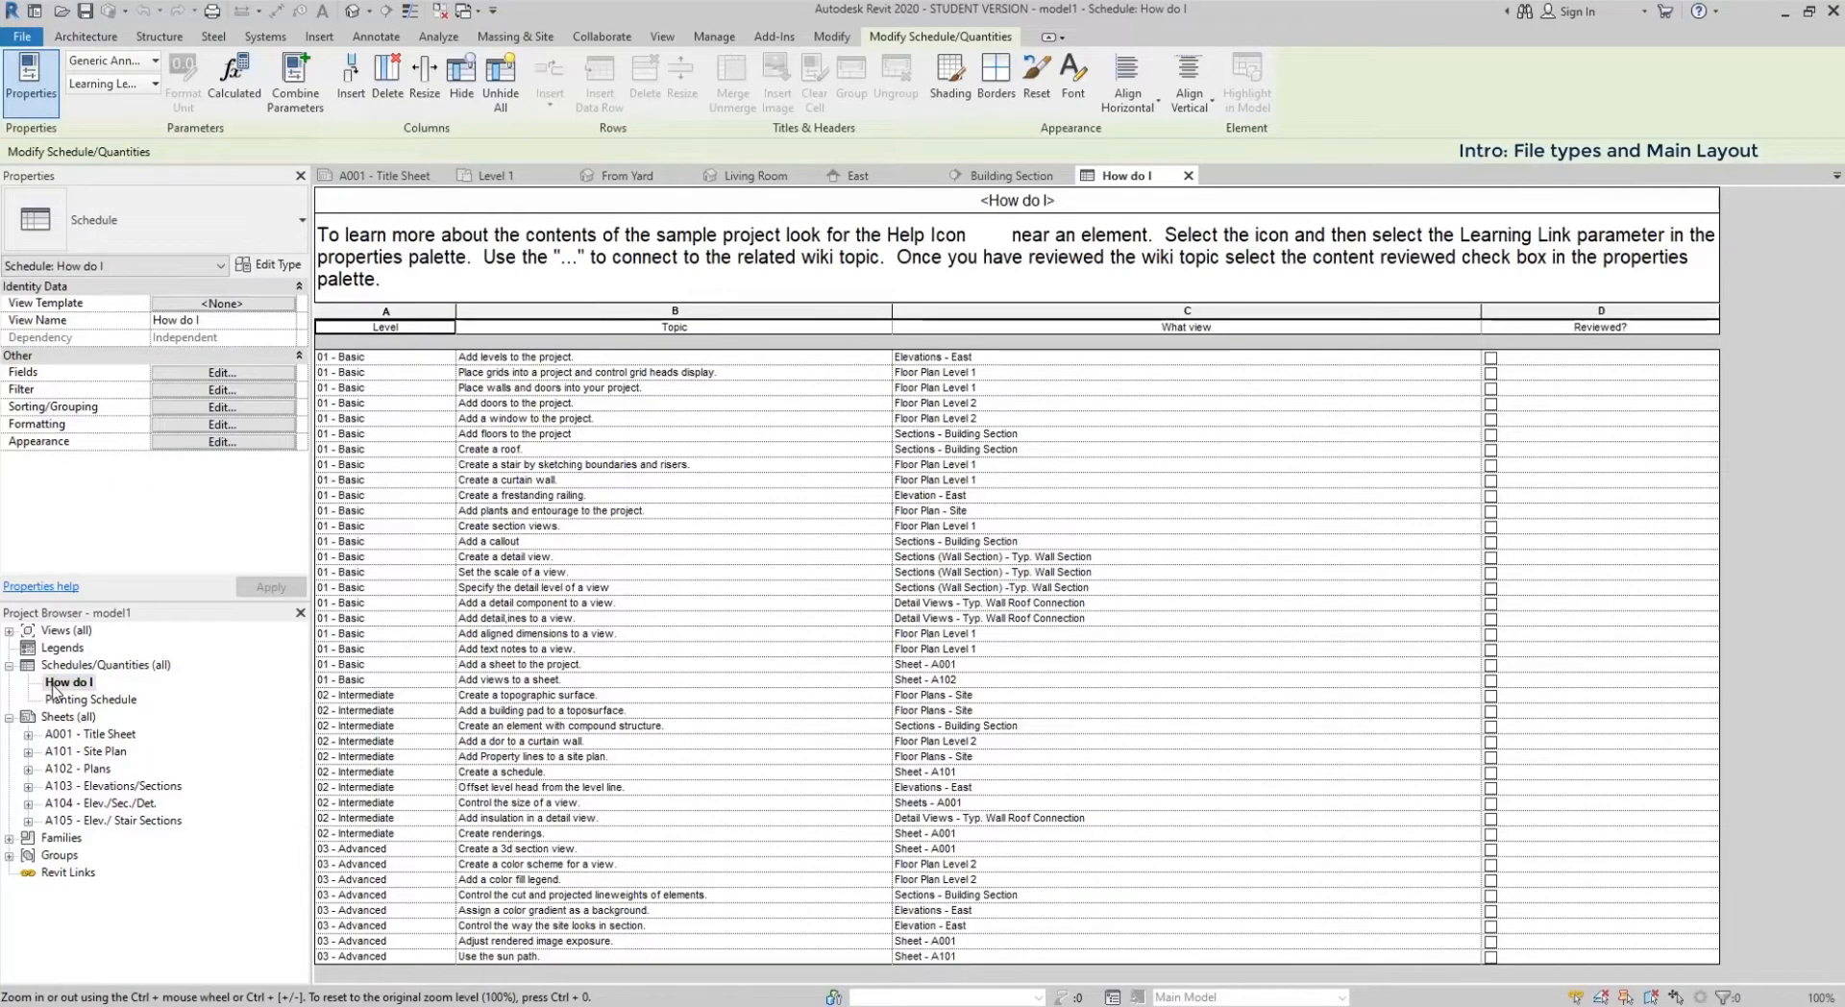
double_click(94, 736)
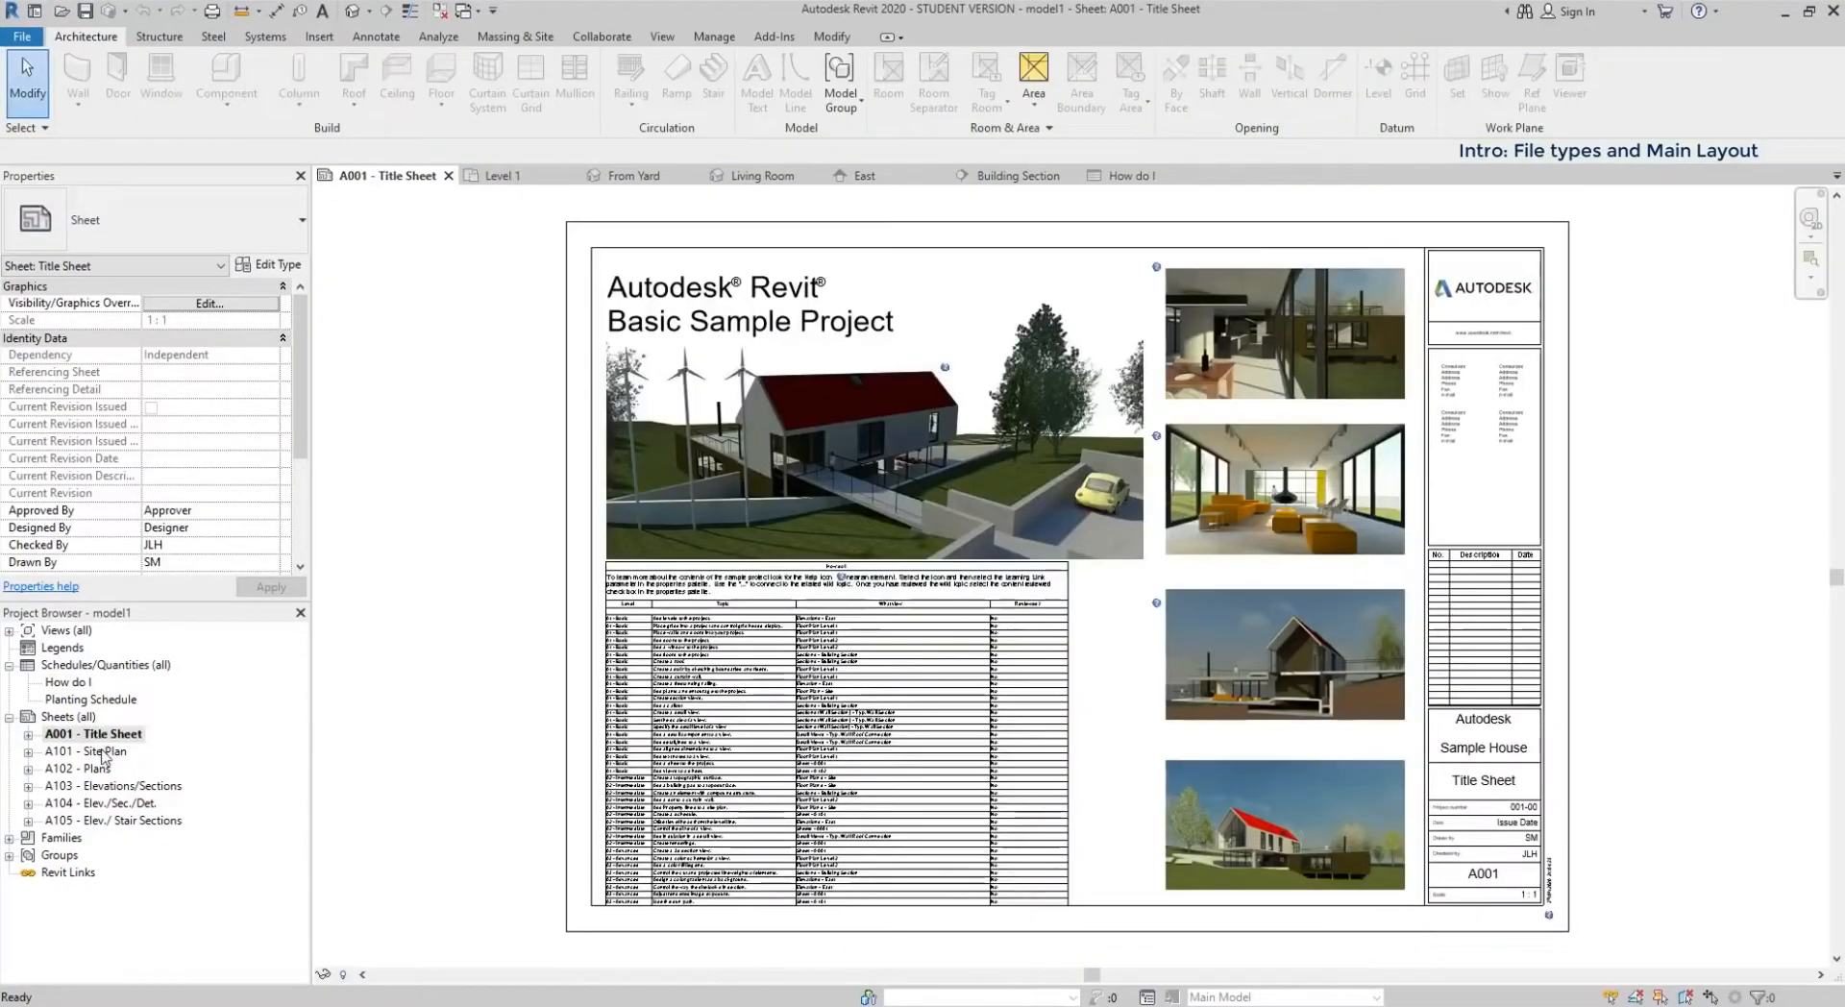
double_click(93, 752)
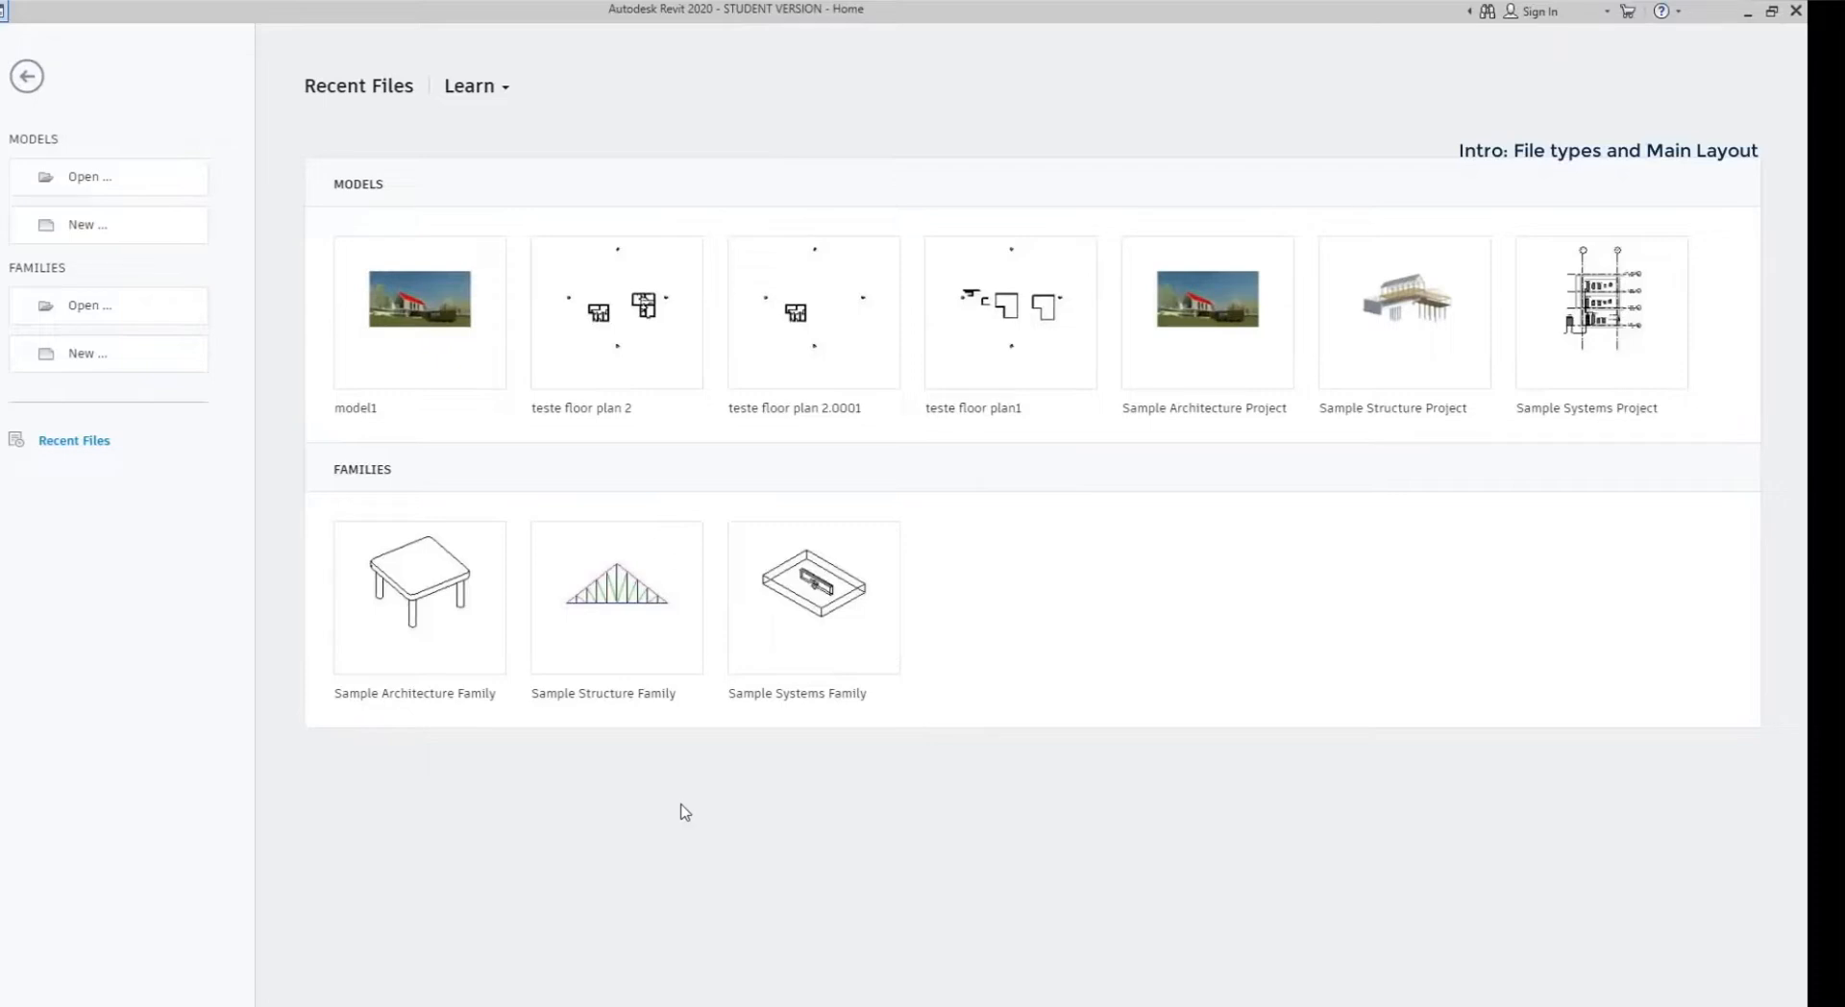
- Open the Sample Architecture Family and view its Ref. Level floor plan and its Back and Right elevations
click(462, 597)
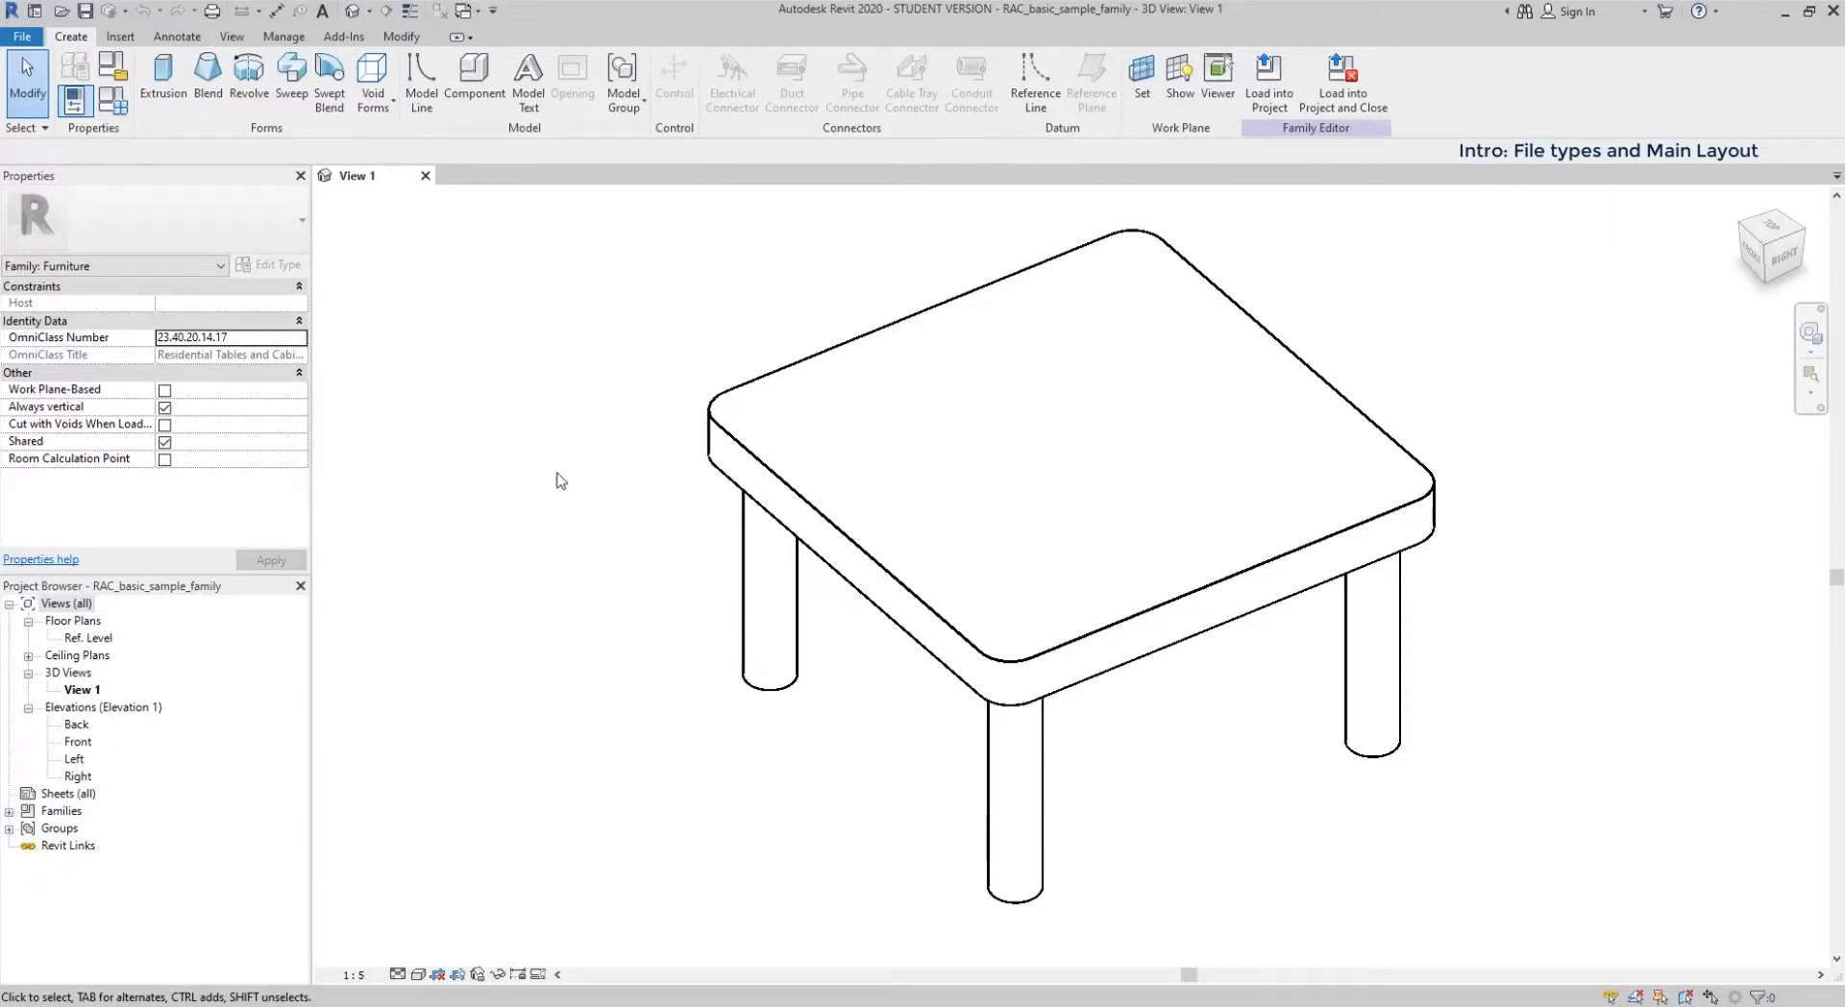
click(105, 640)
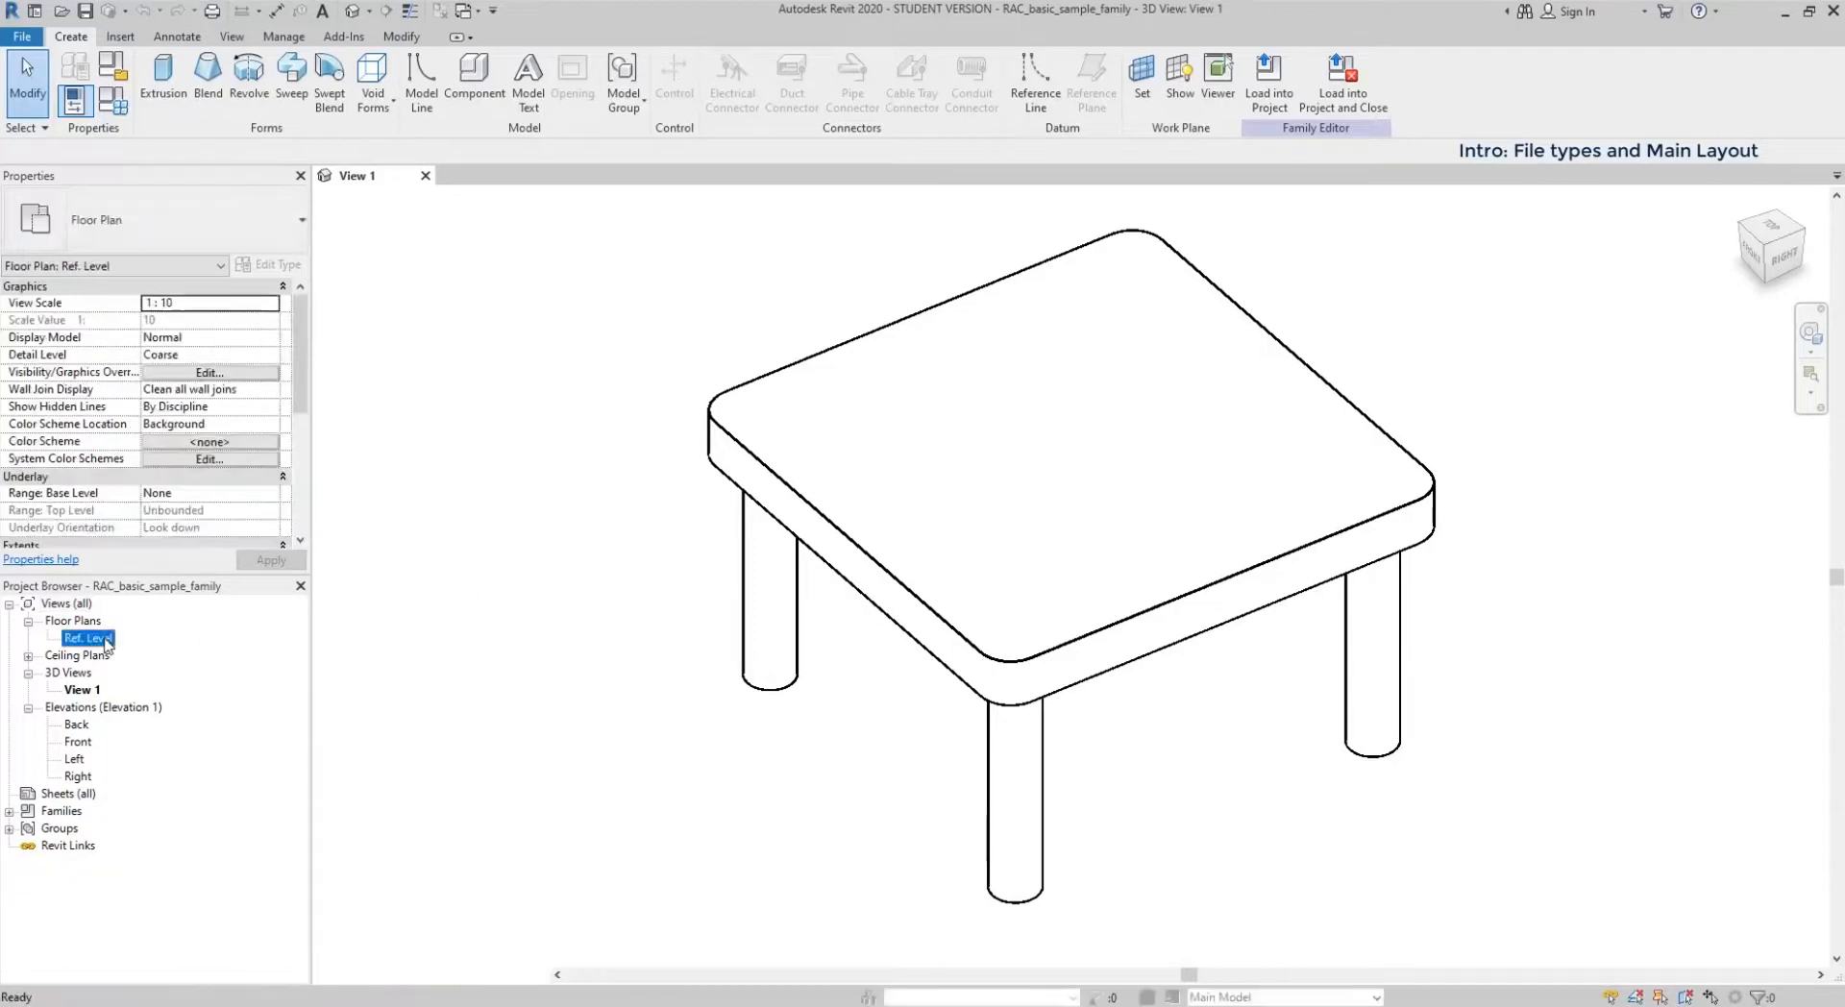
double_click(106, 640)
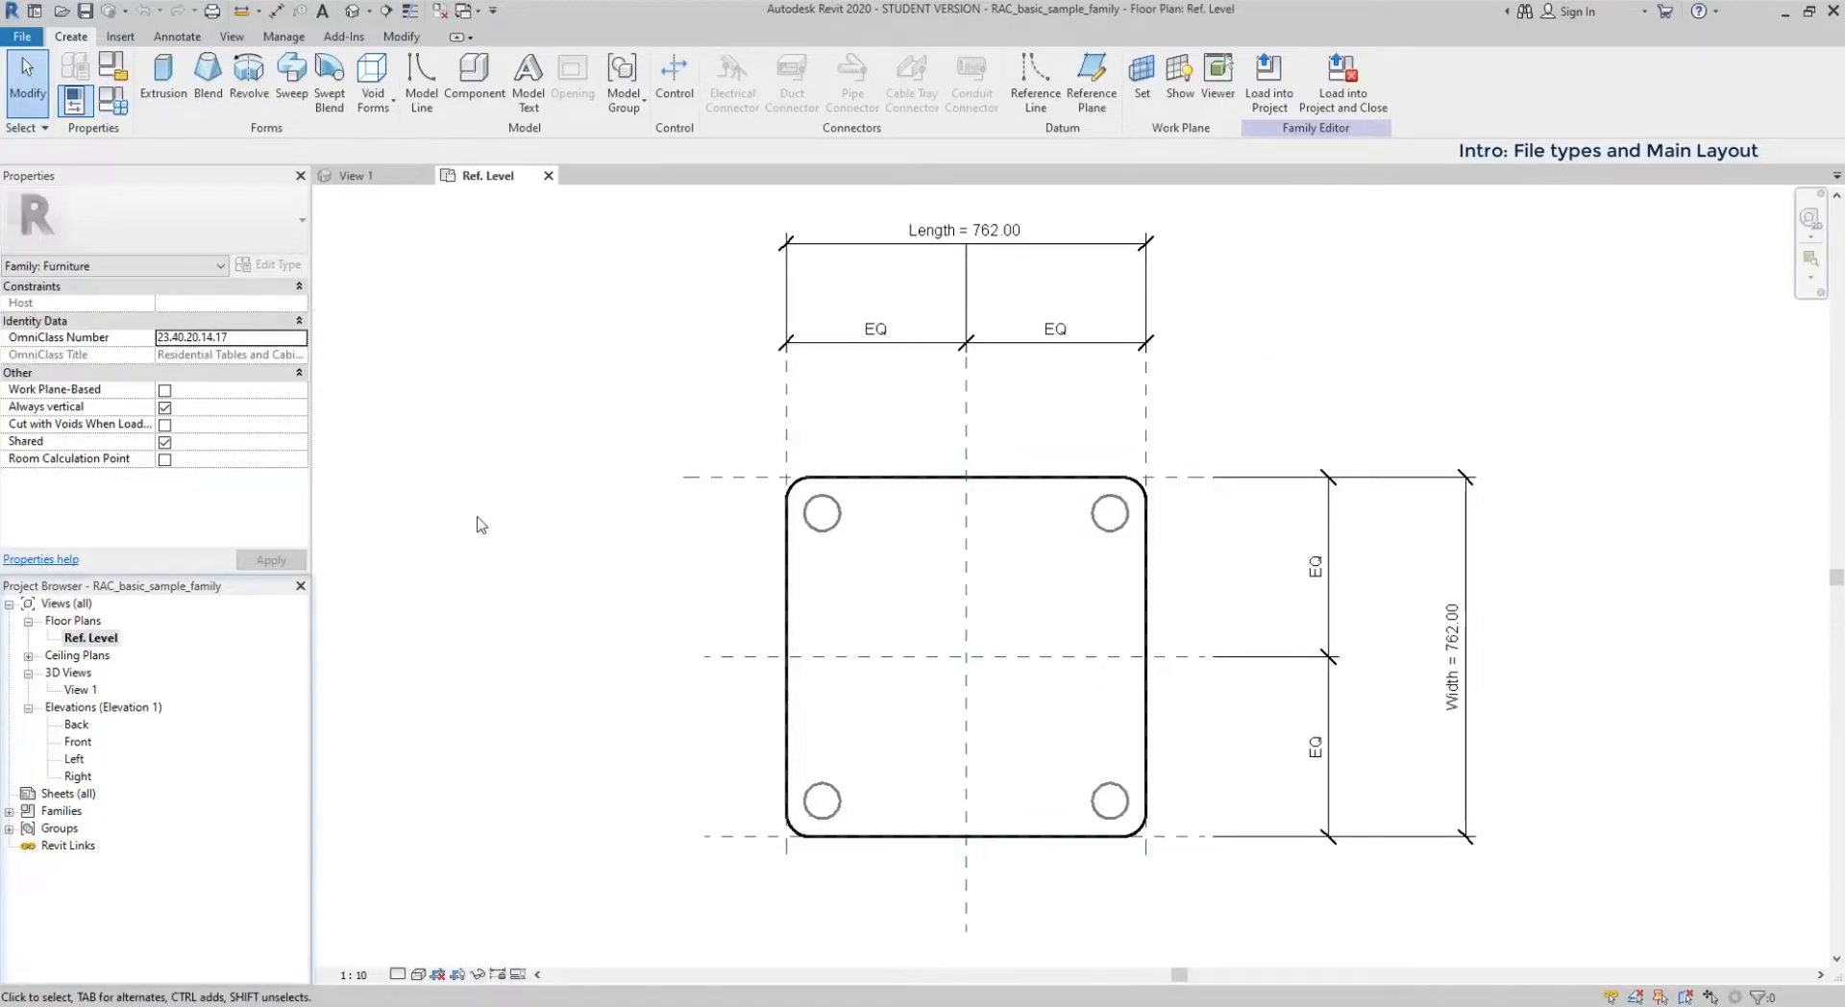
double_click(77, 725)
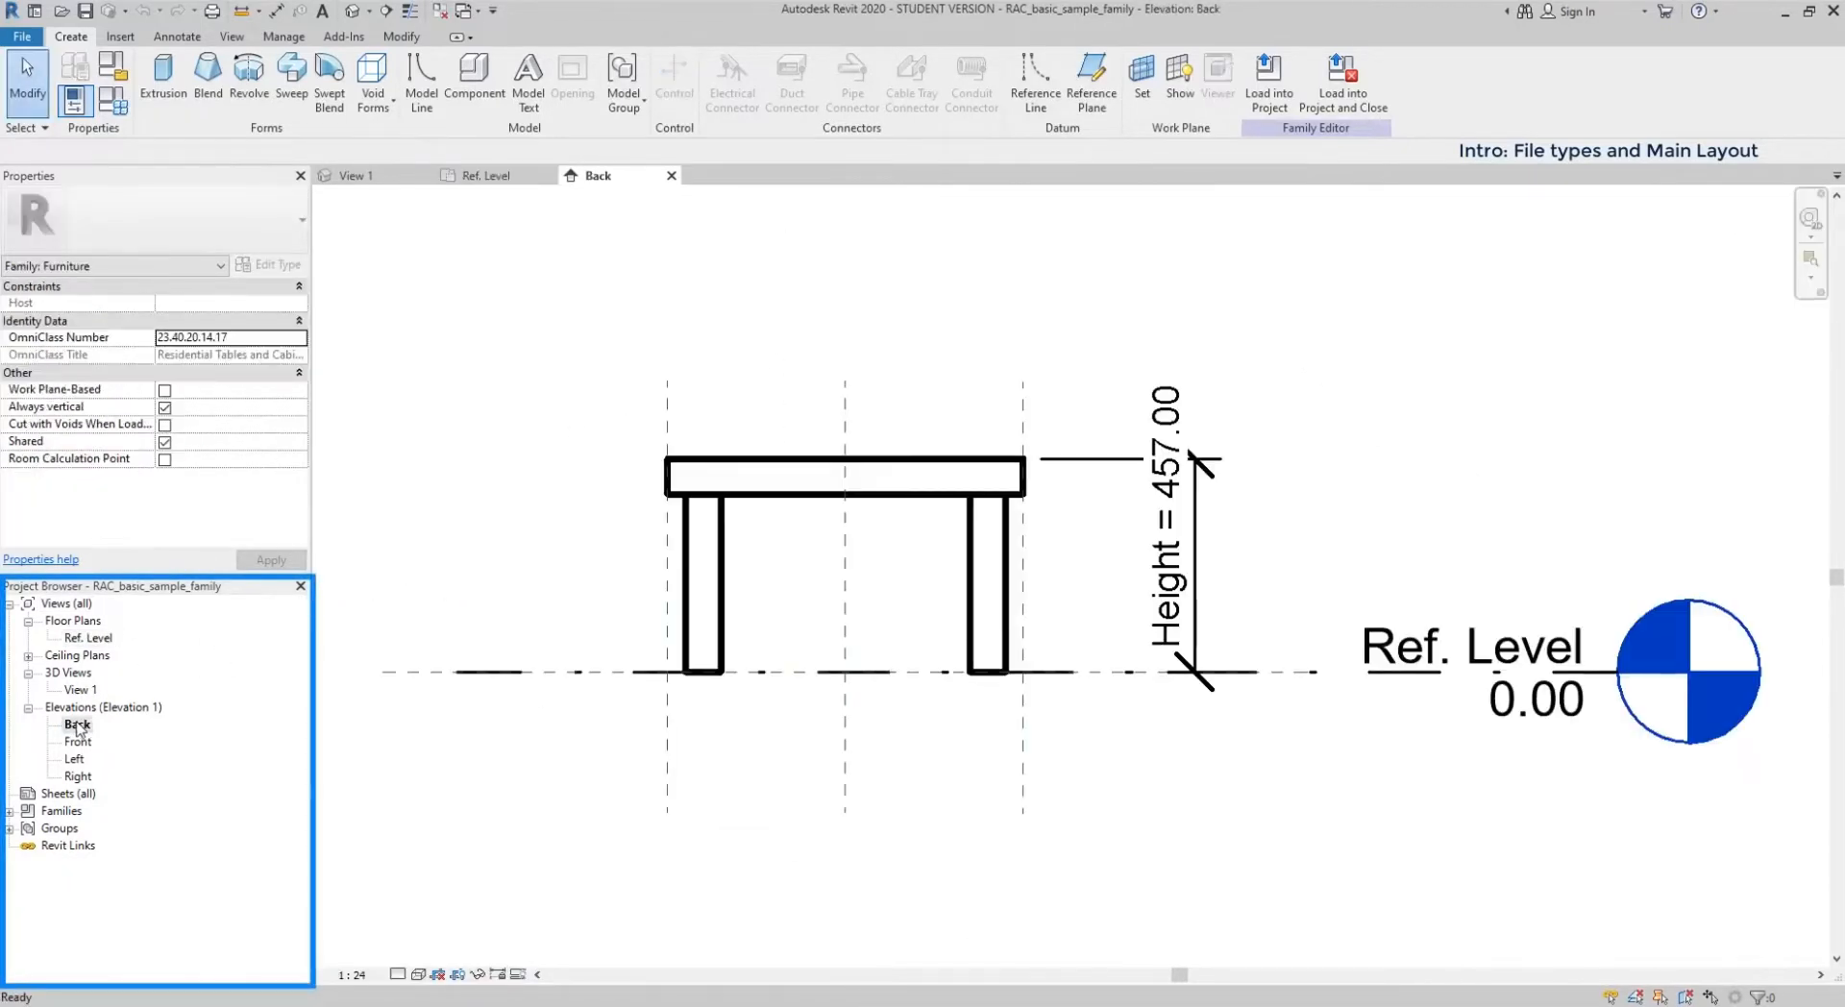
double_click(77, 776)
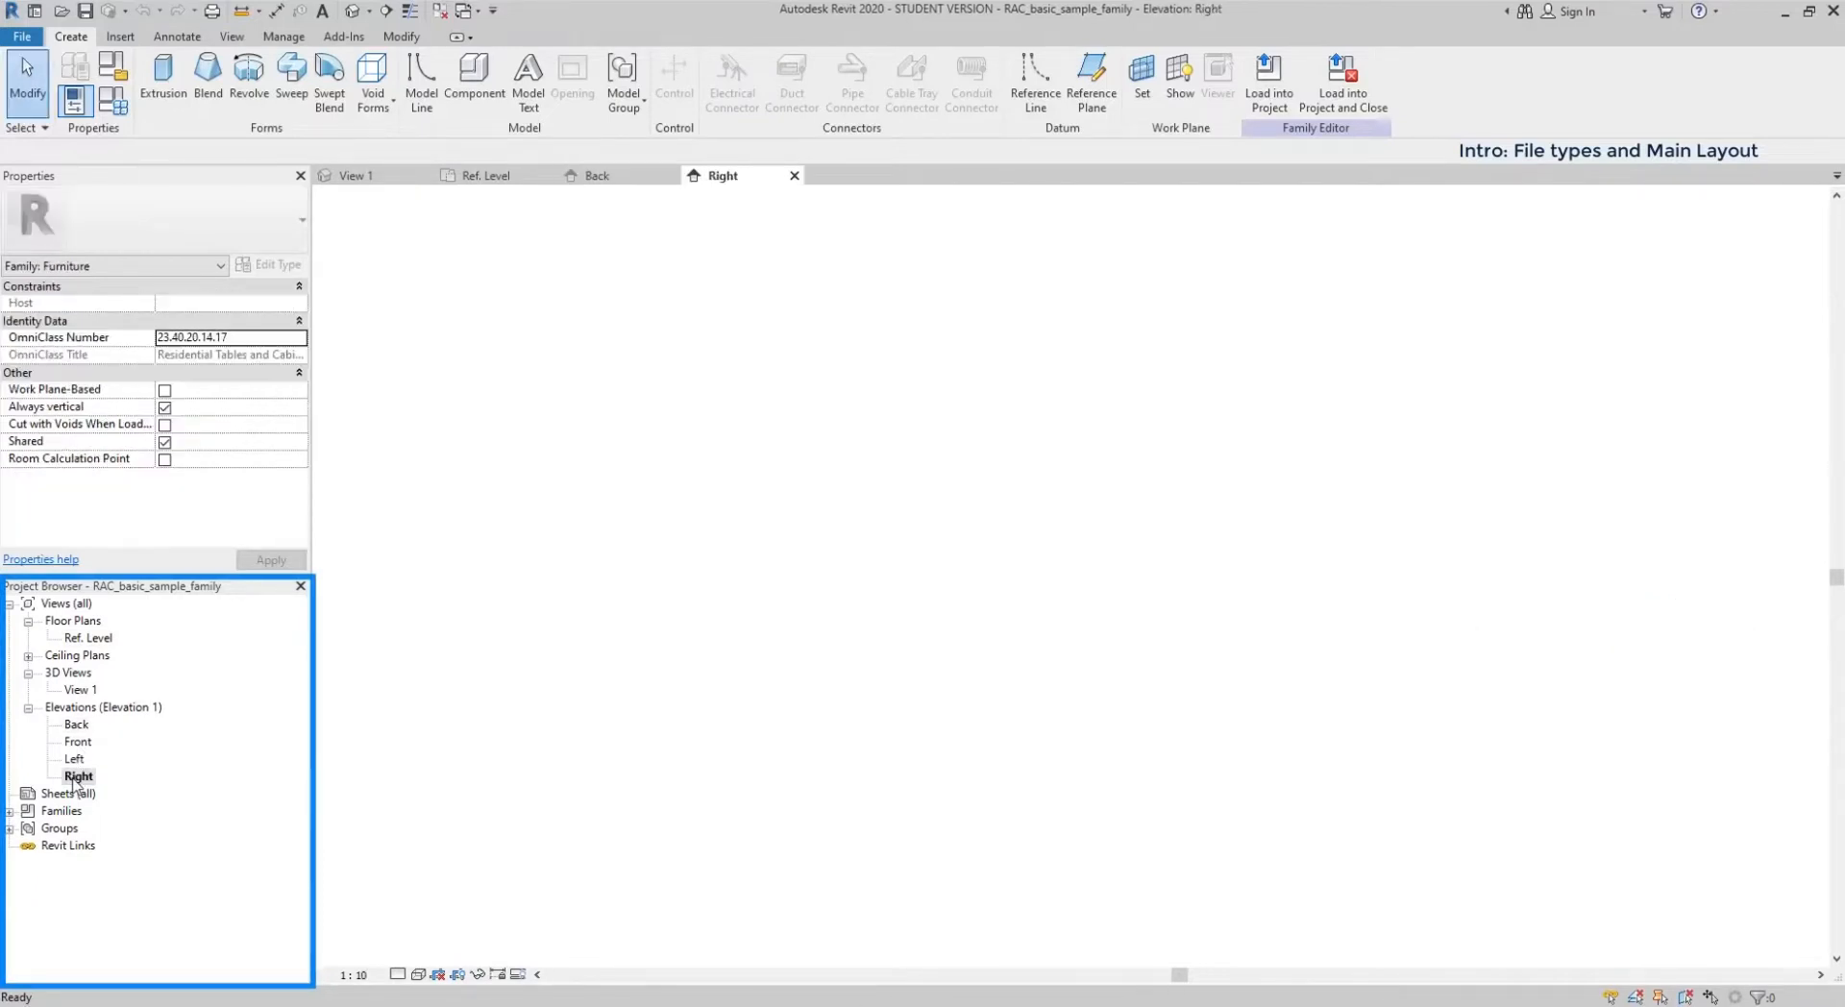
- Expand the table family's Families listing through Annotation Symbols to the Level Head - Upgrade symbol
click(10, 812)
click(30, 829)
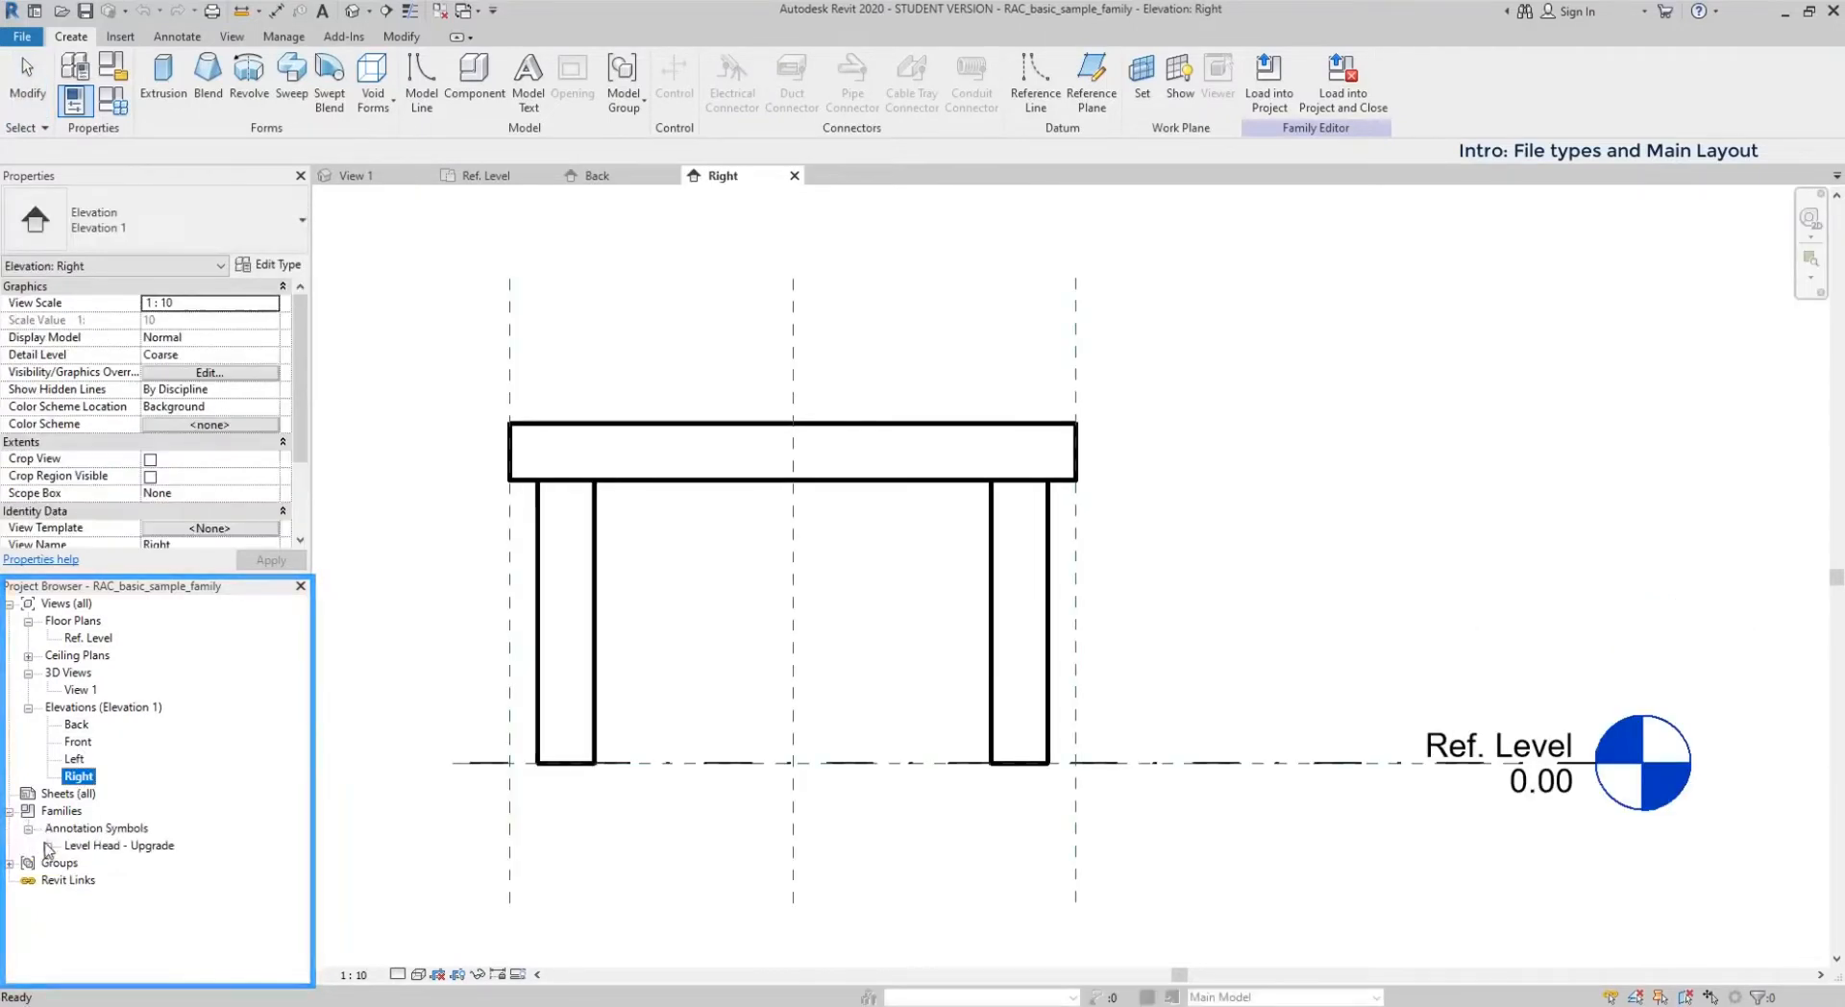
click(47, 846)
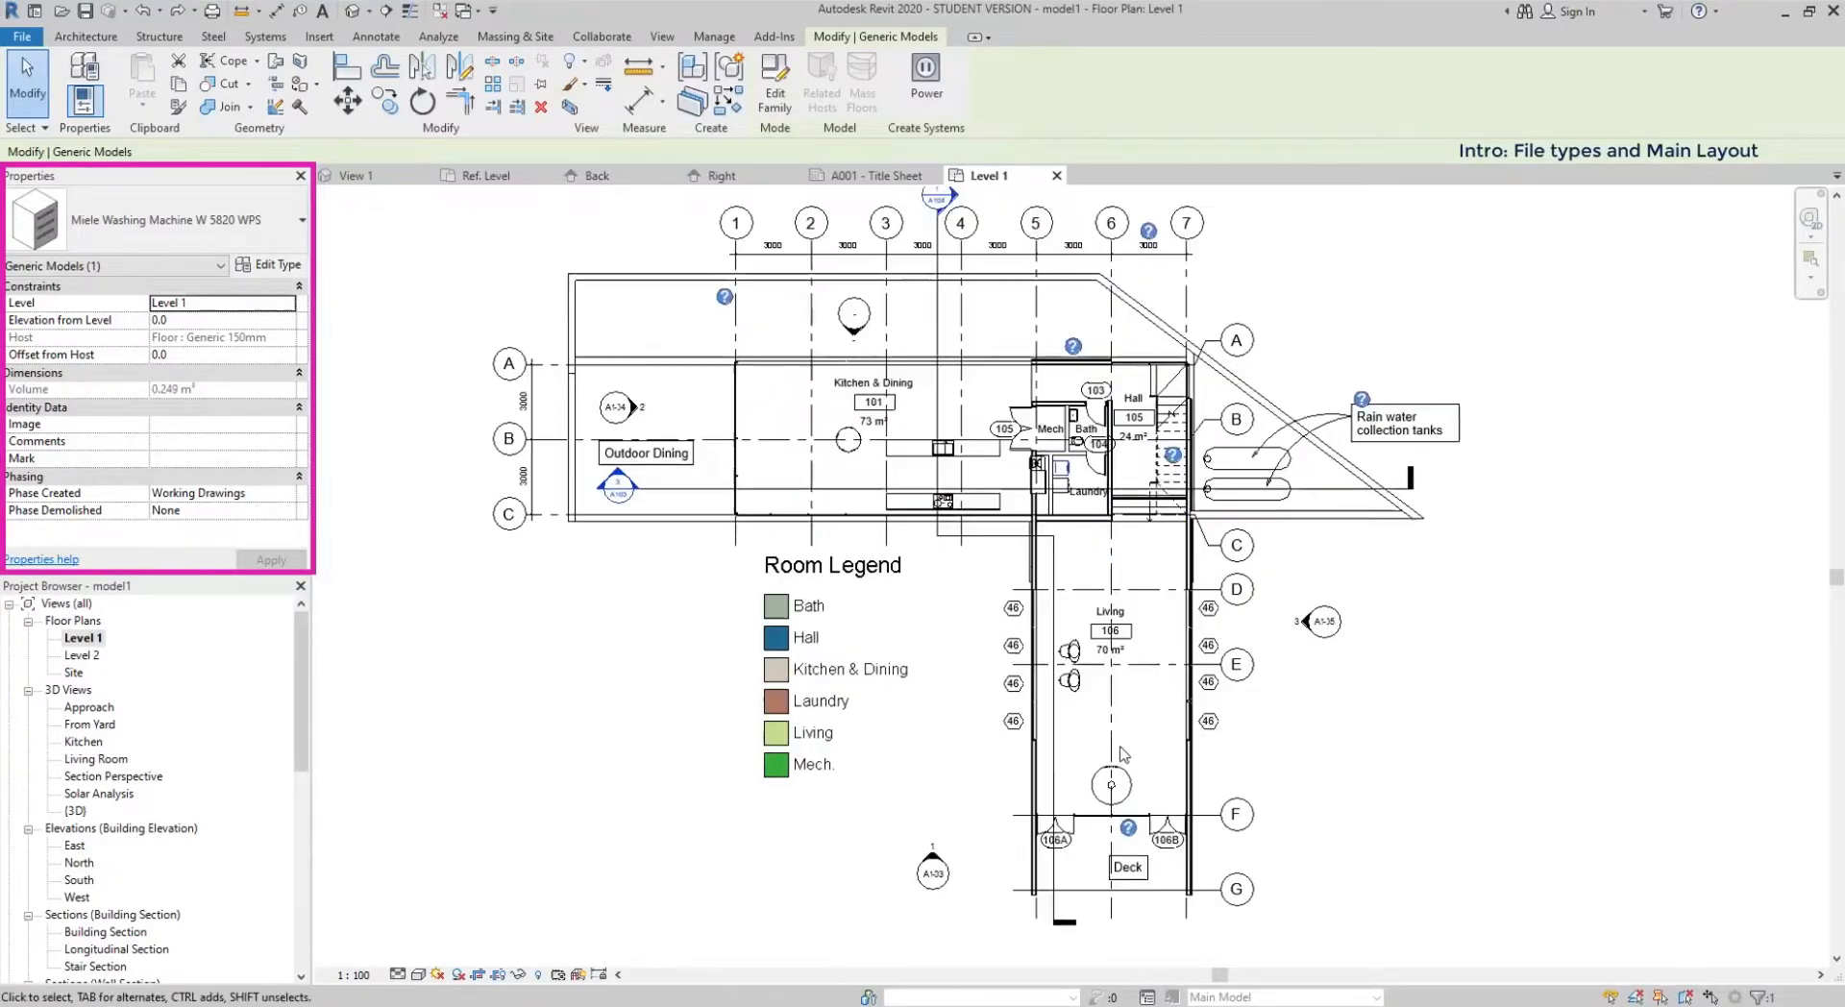
- Inspect the properties of the living room sofa and the kitchen's curtain wall on model1's Level 1 plan, ending with nothing selected
scroll(1133, 694, up, 3)
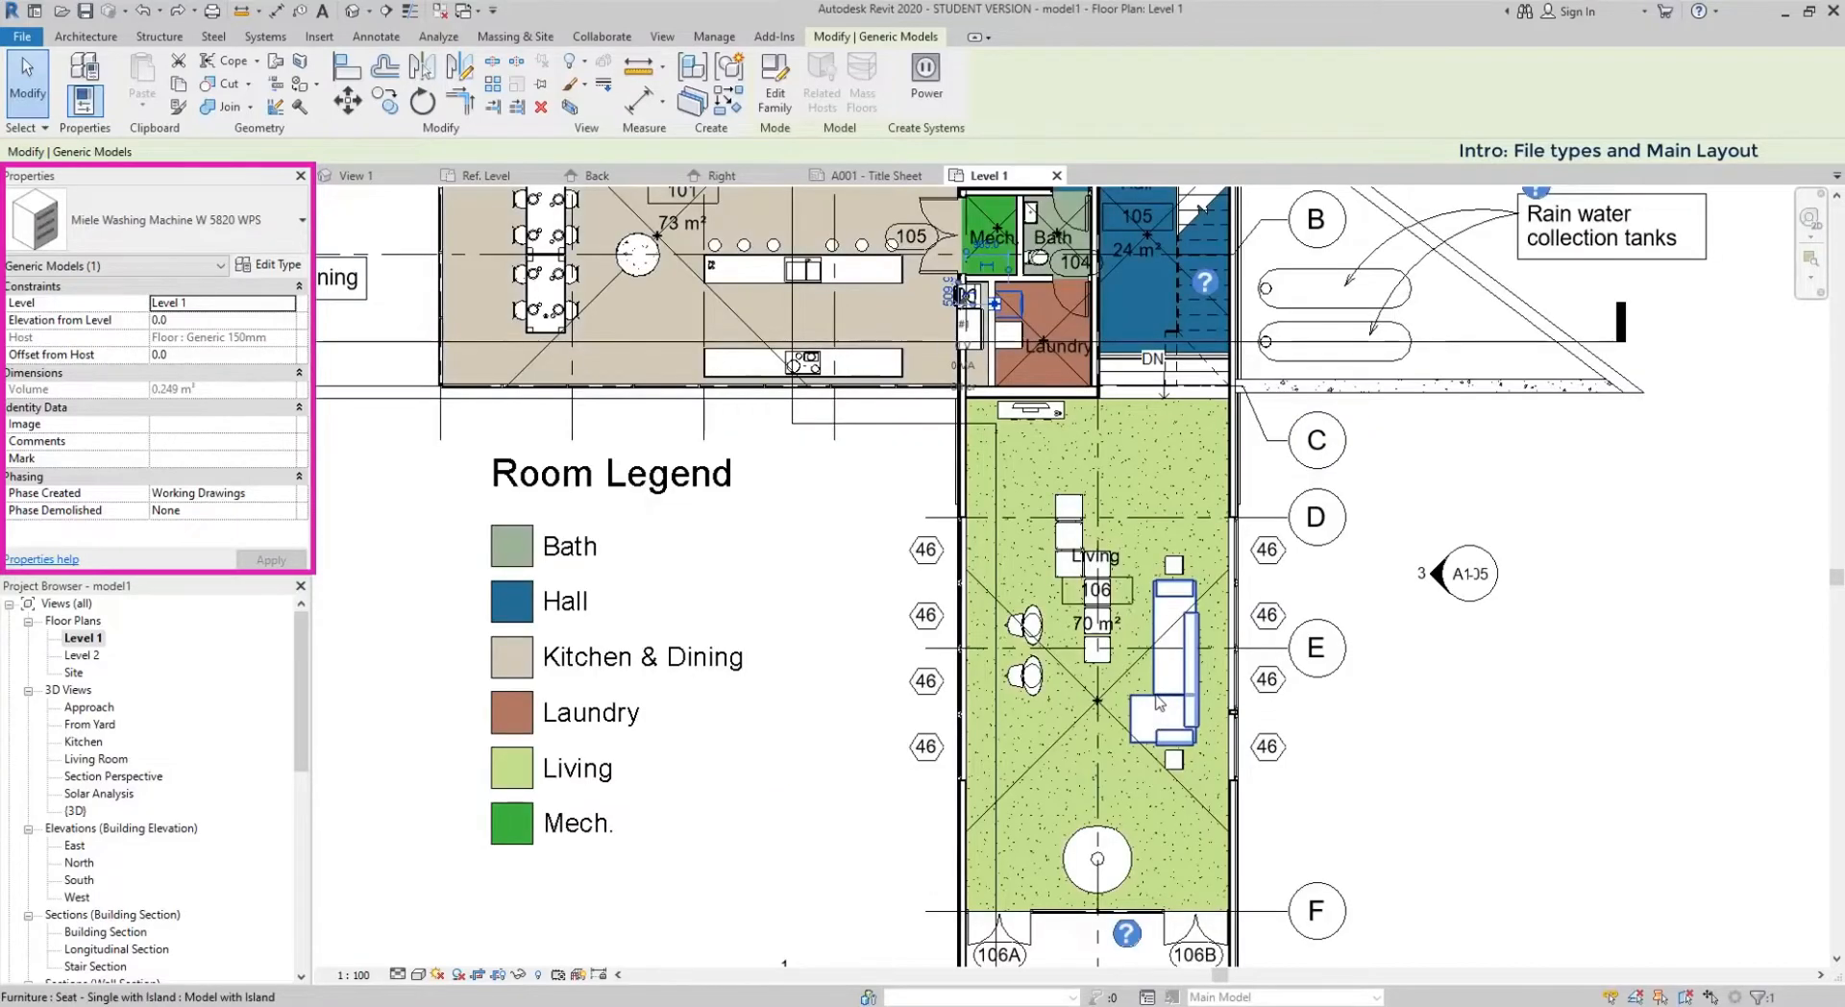
click(1158, 703)
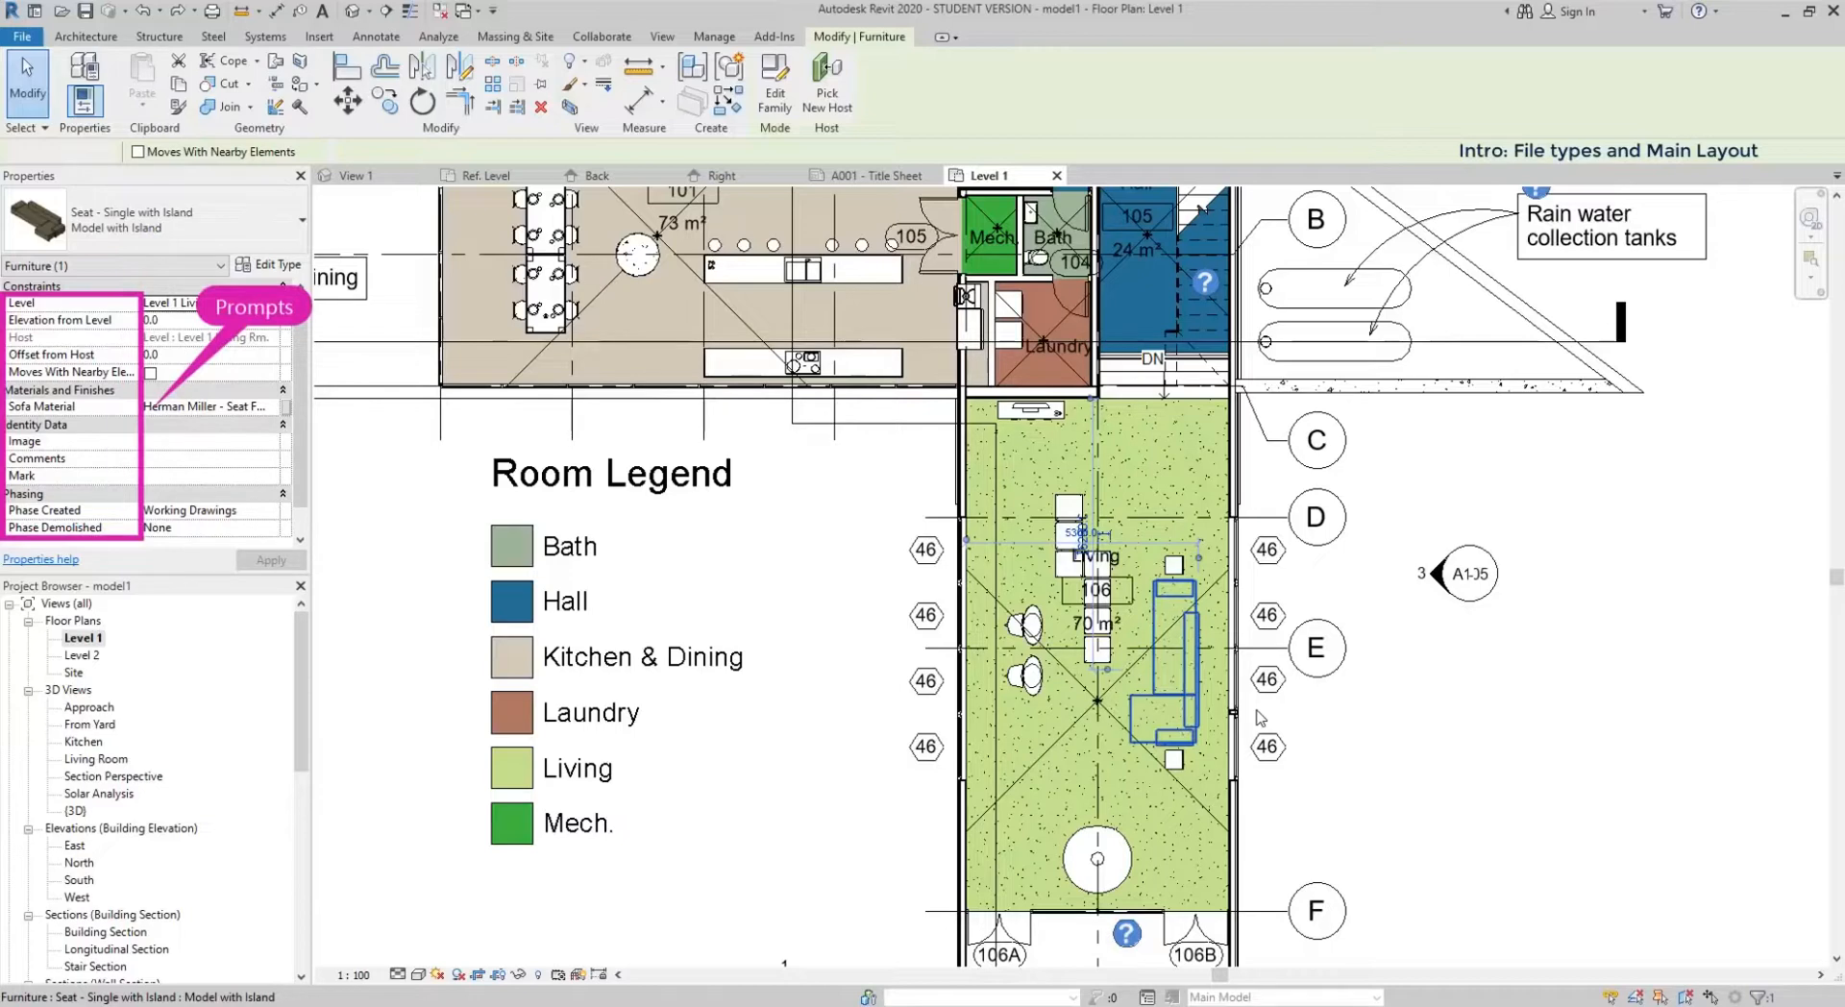
scroll(968, 442, down, 2)
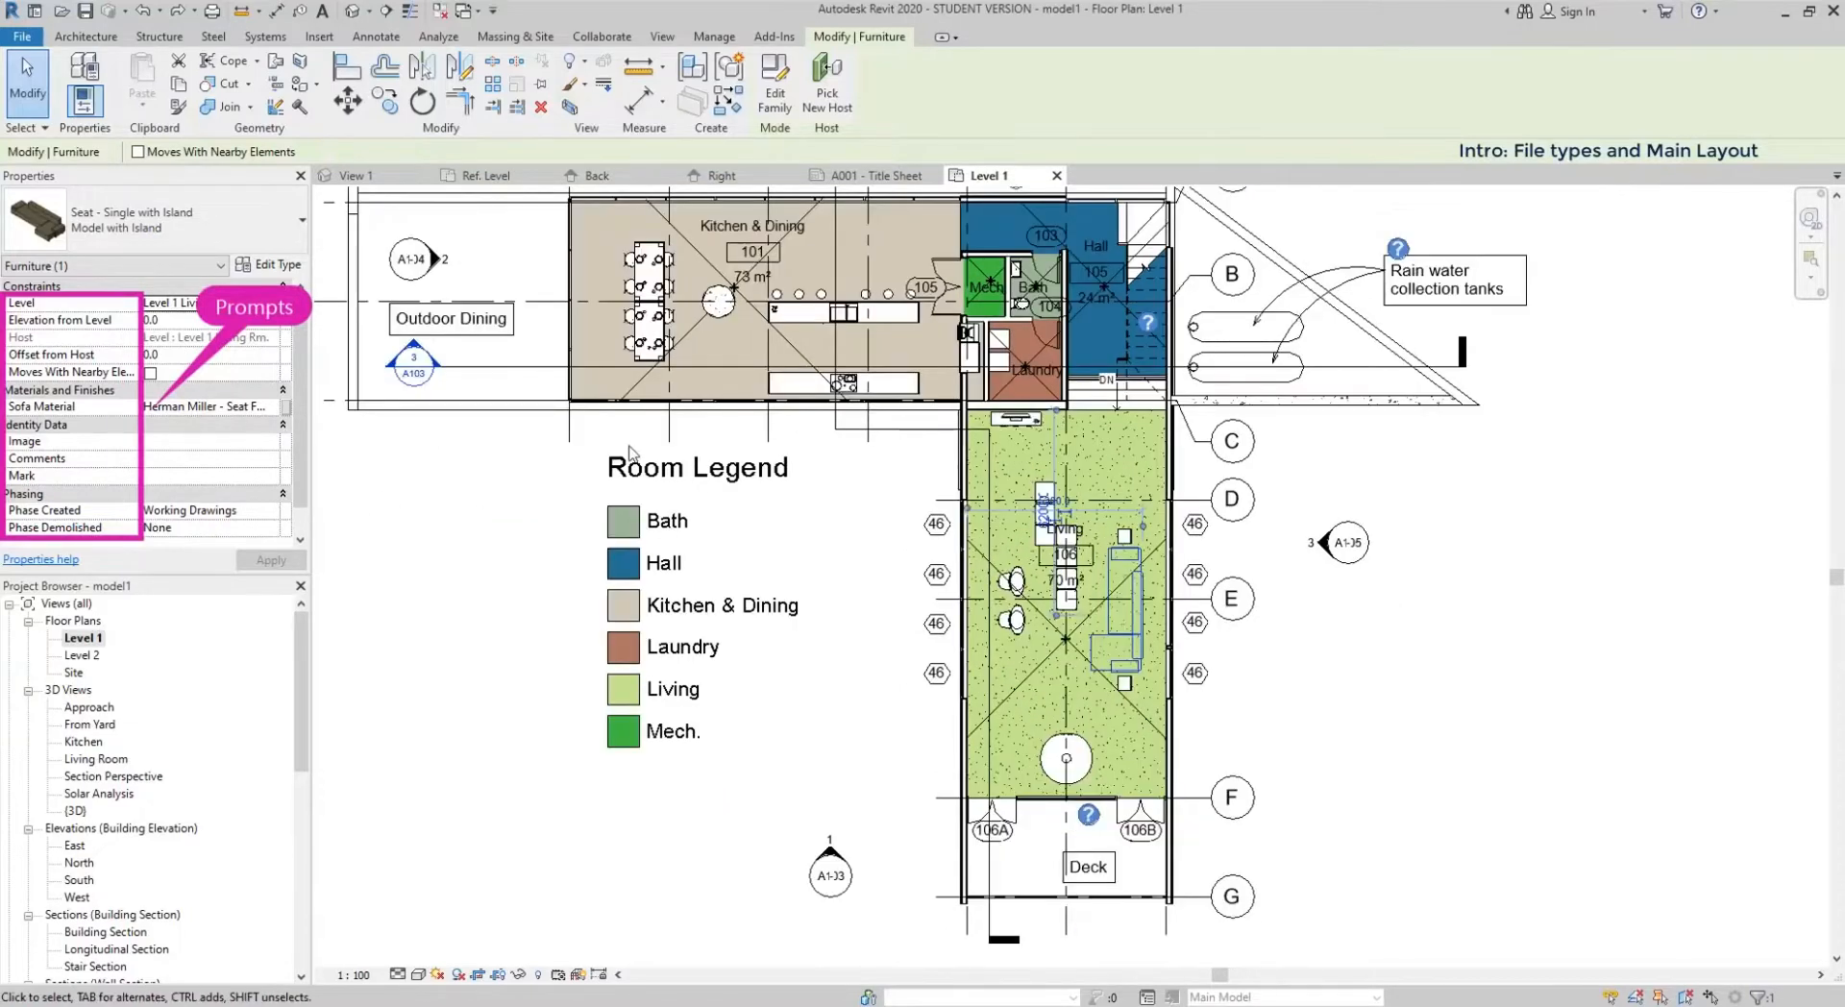
click(781, 384)
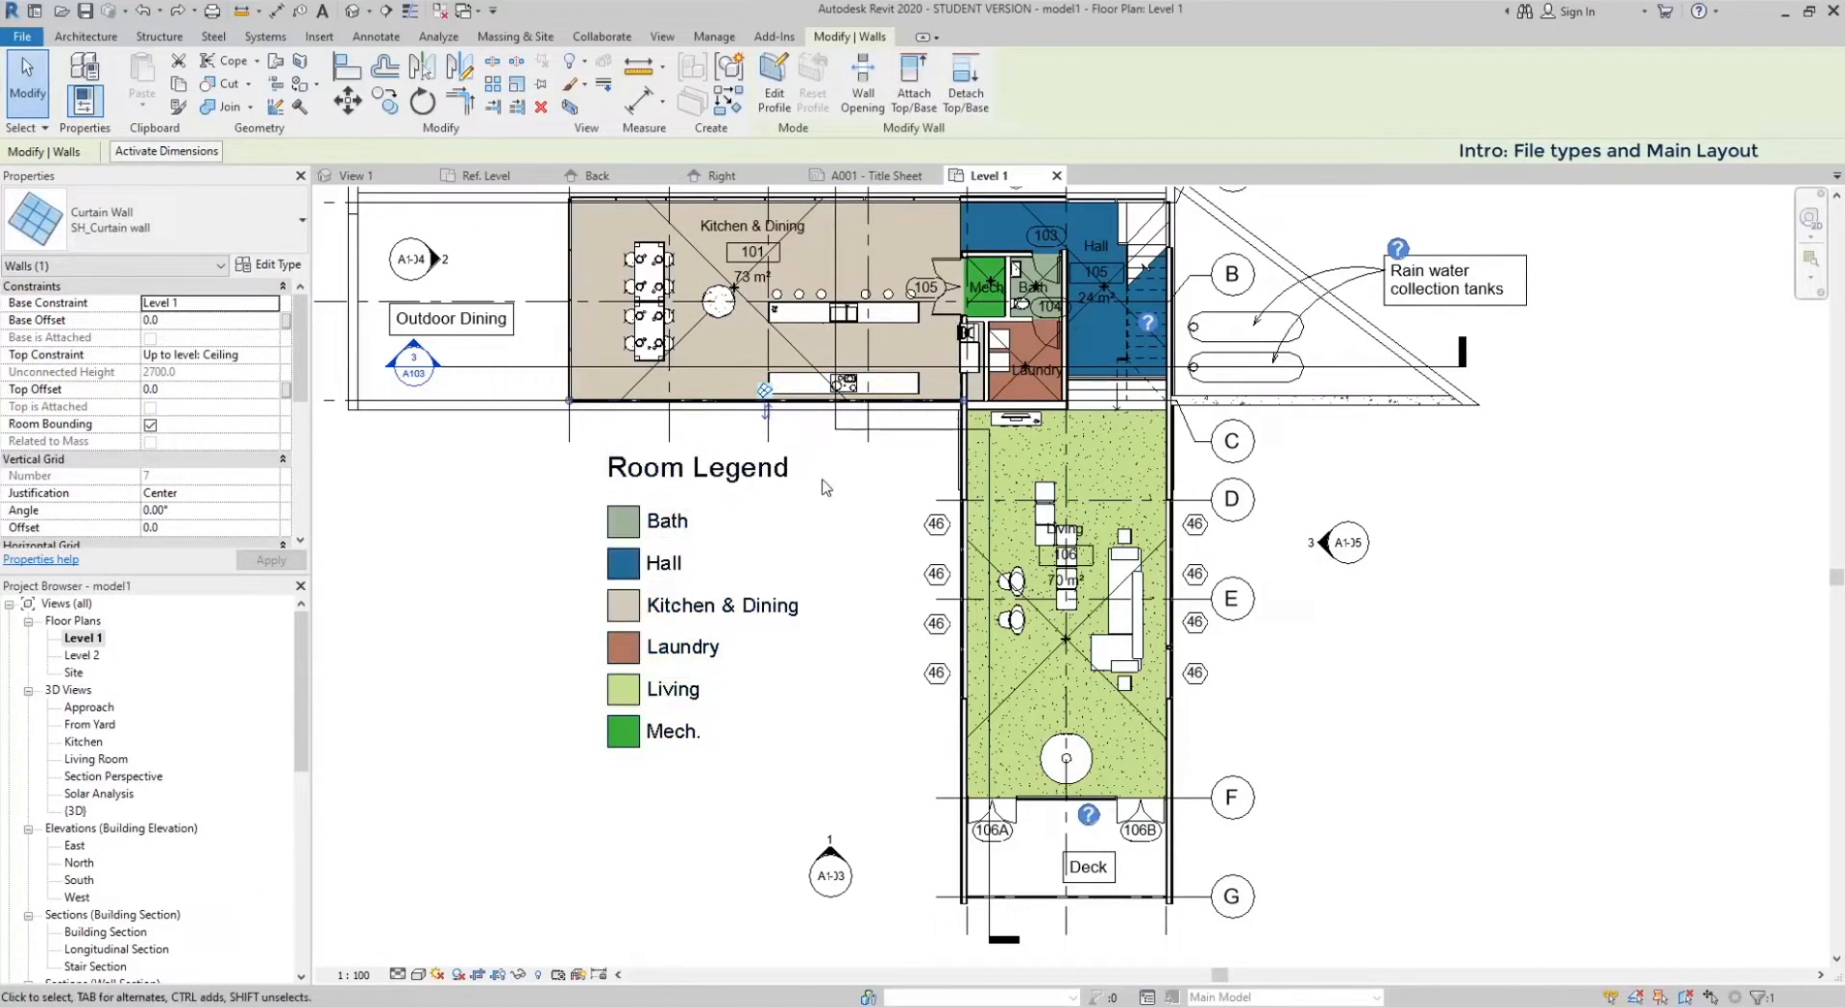
key(Escape)
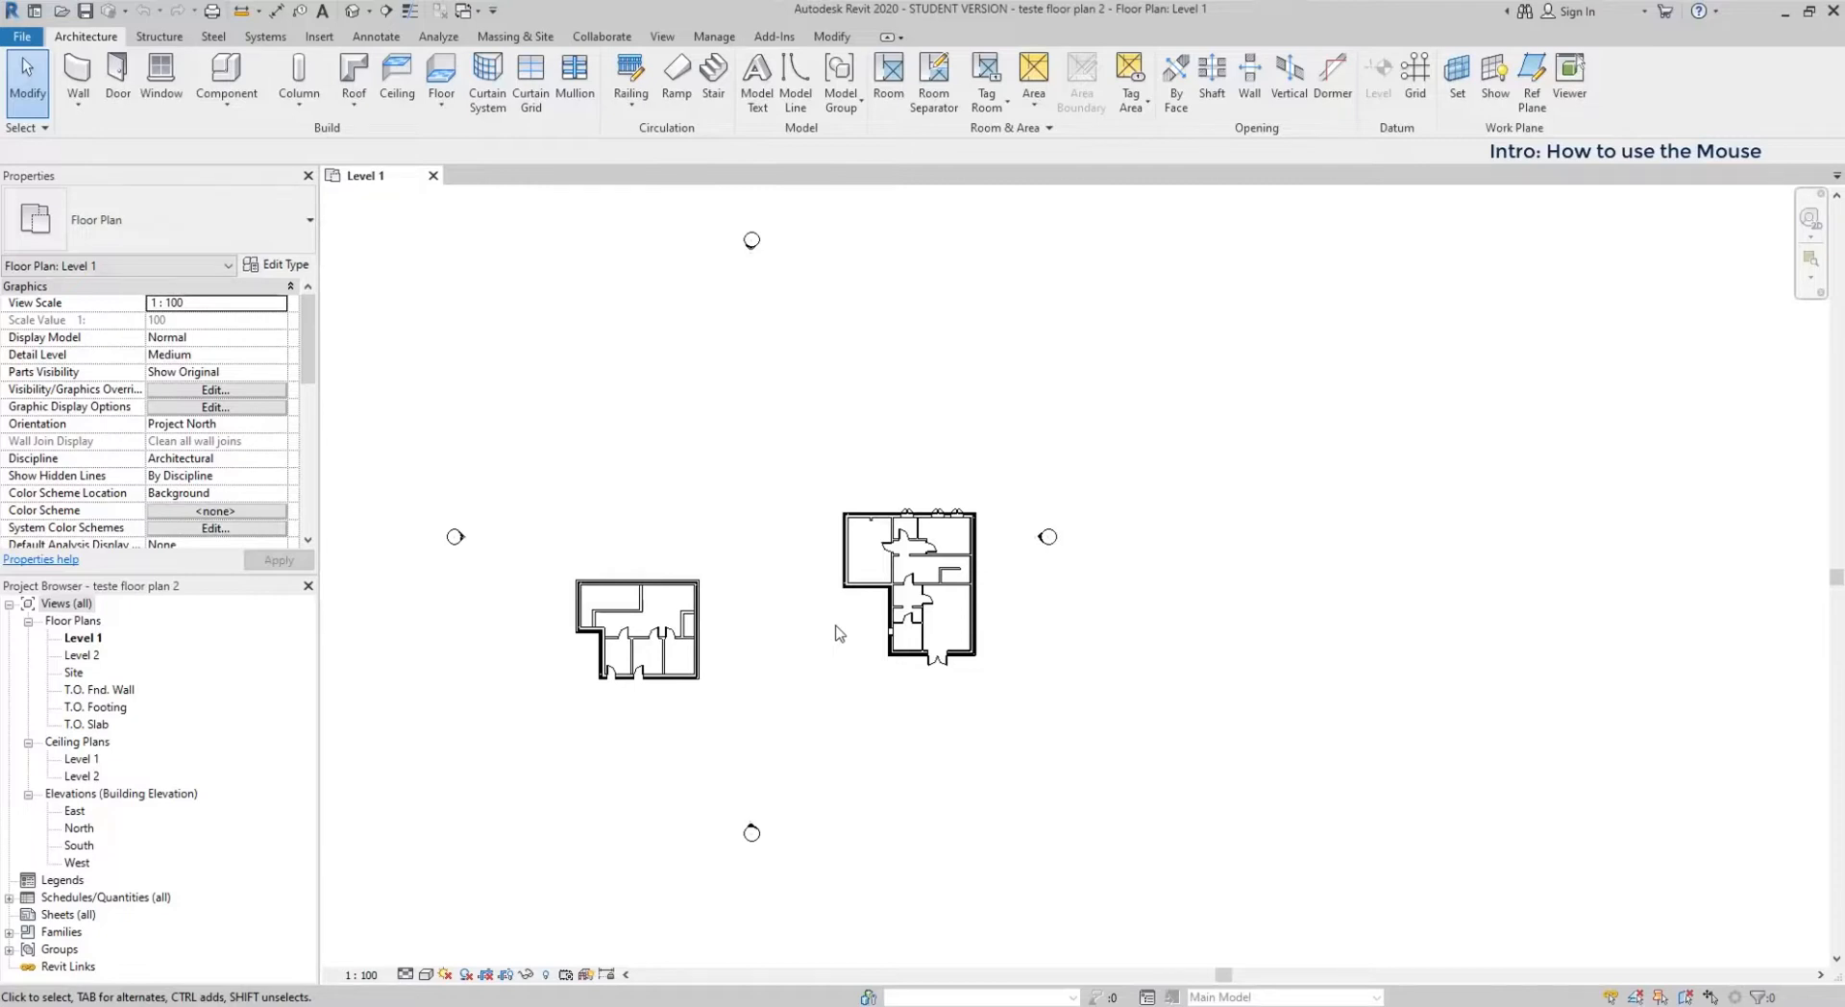
- Examine the house with the double entrance door on the Level 1 plan, up close, as a whole and across its upper rooms
scroll(866, 637, up, 2)
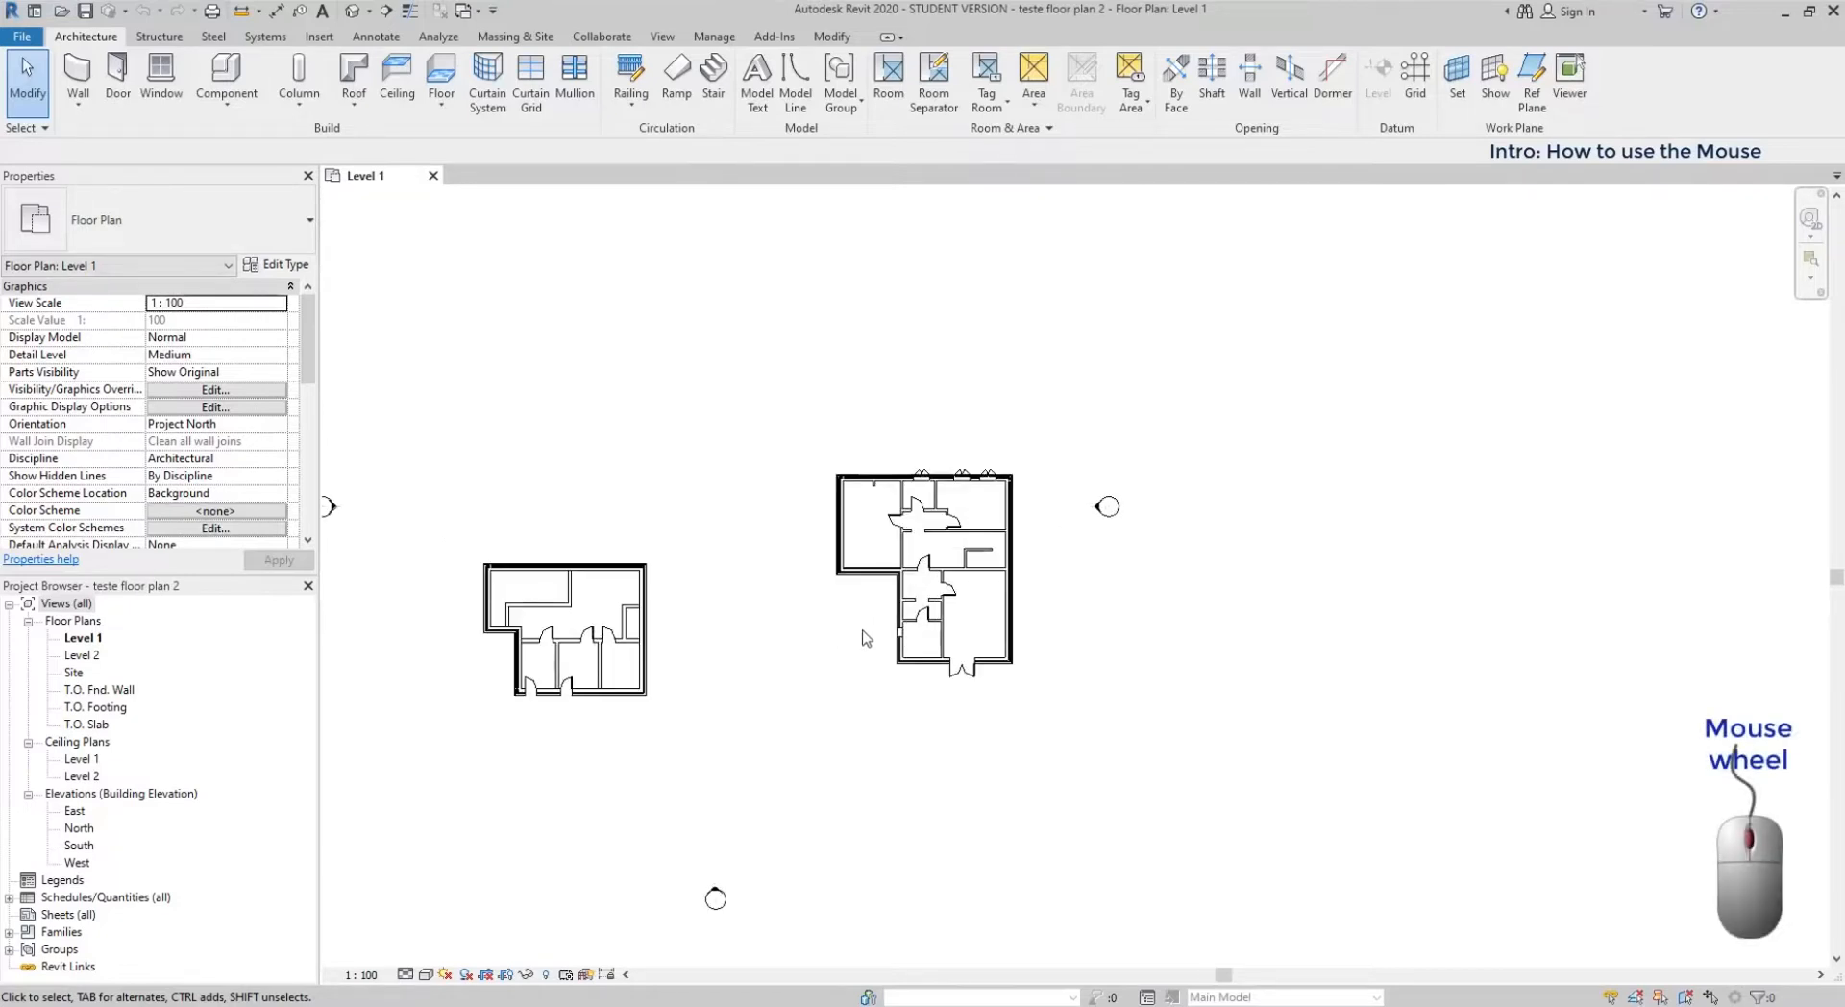
scroll(886, 632, up, 5)
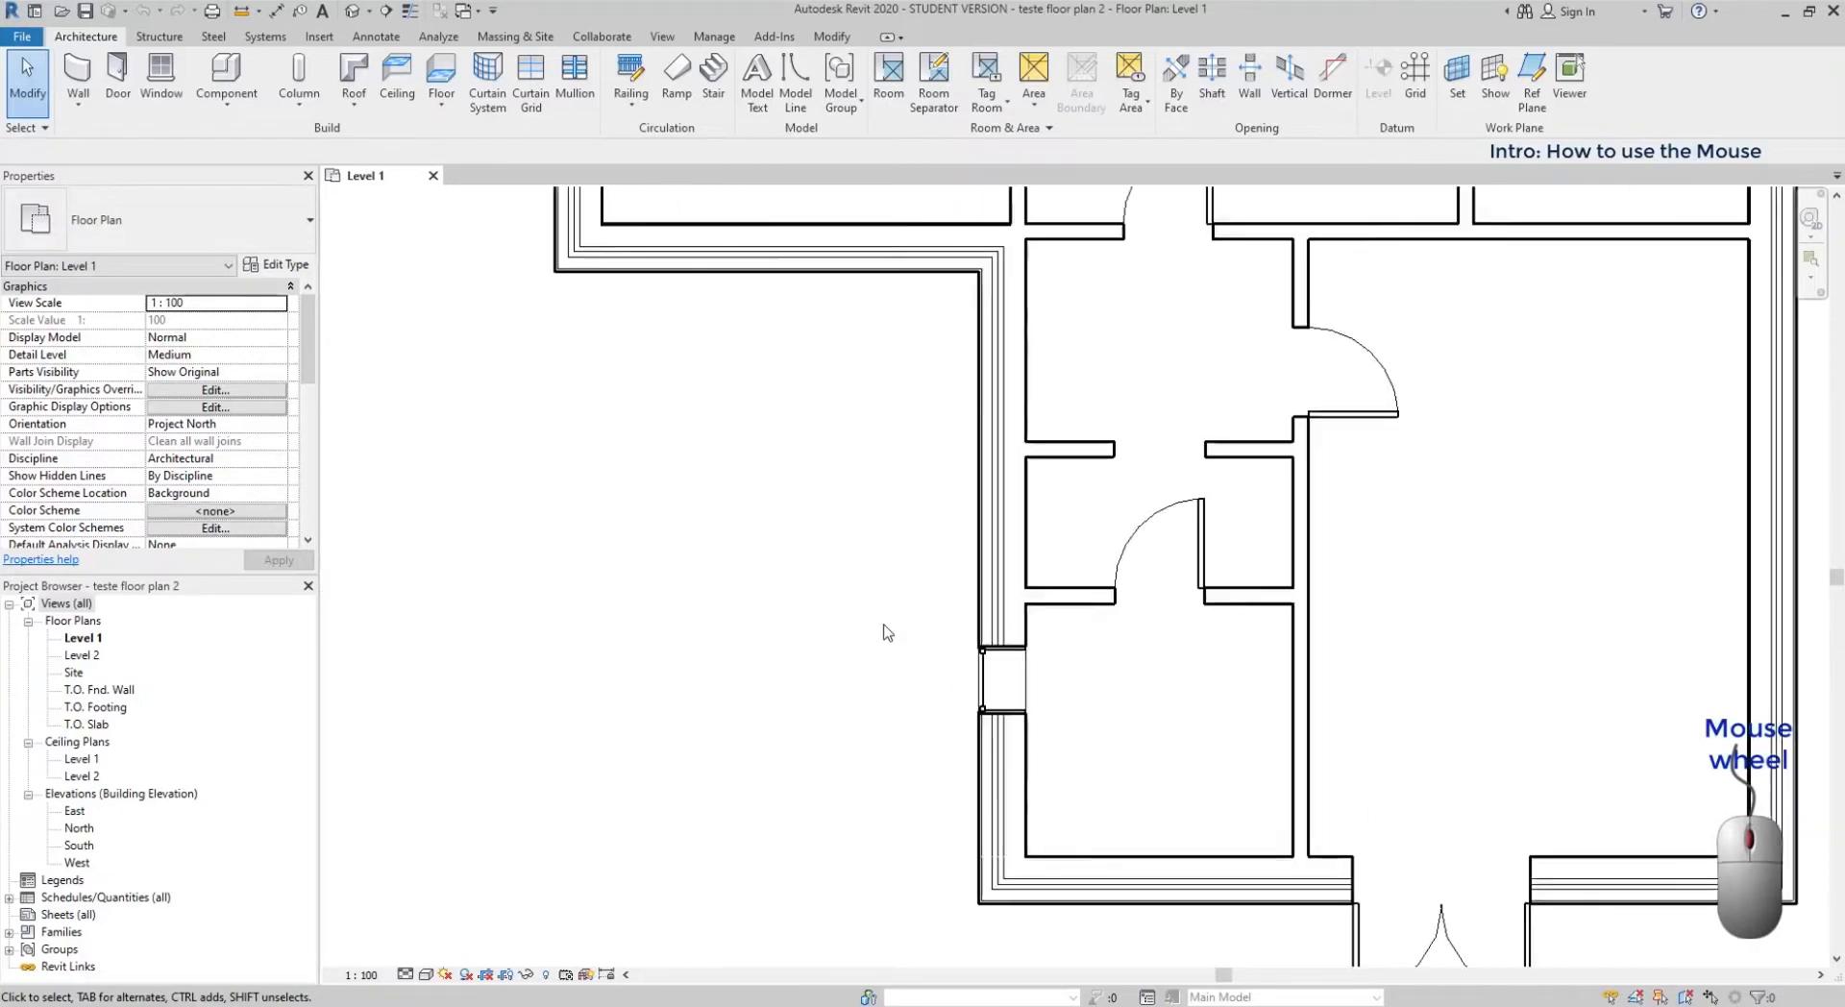
scroll(884, 634, down, 6)
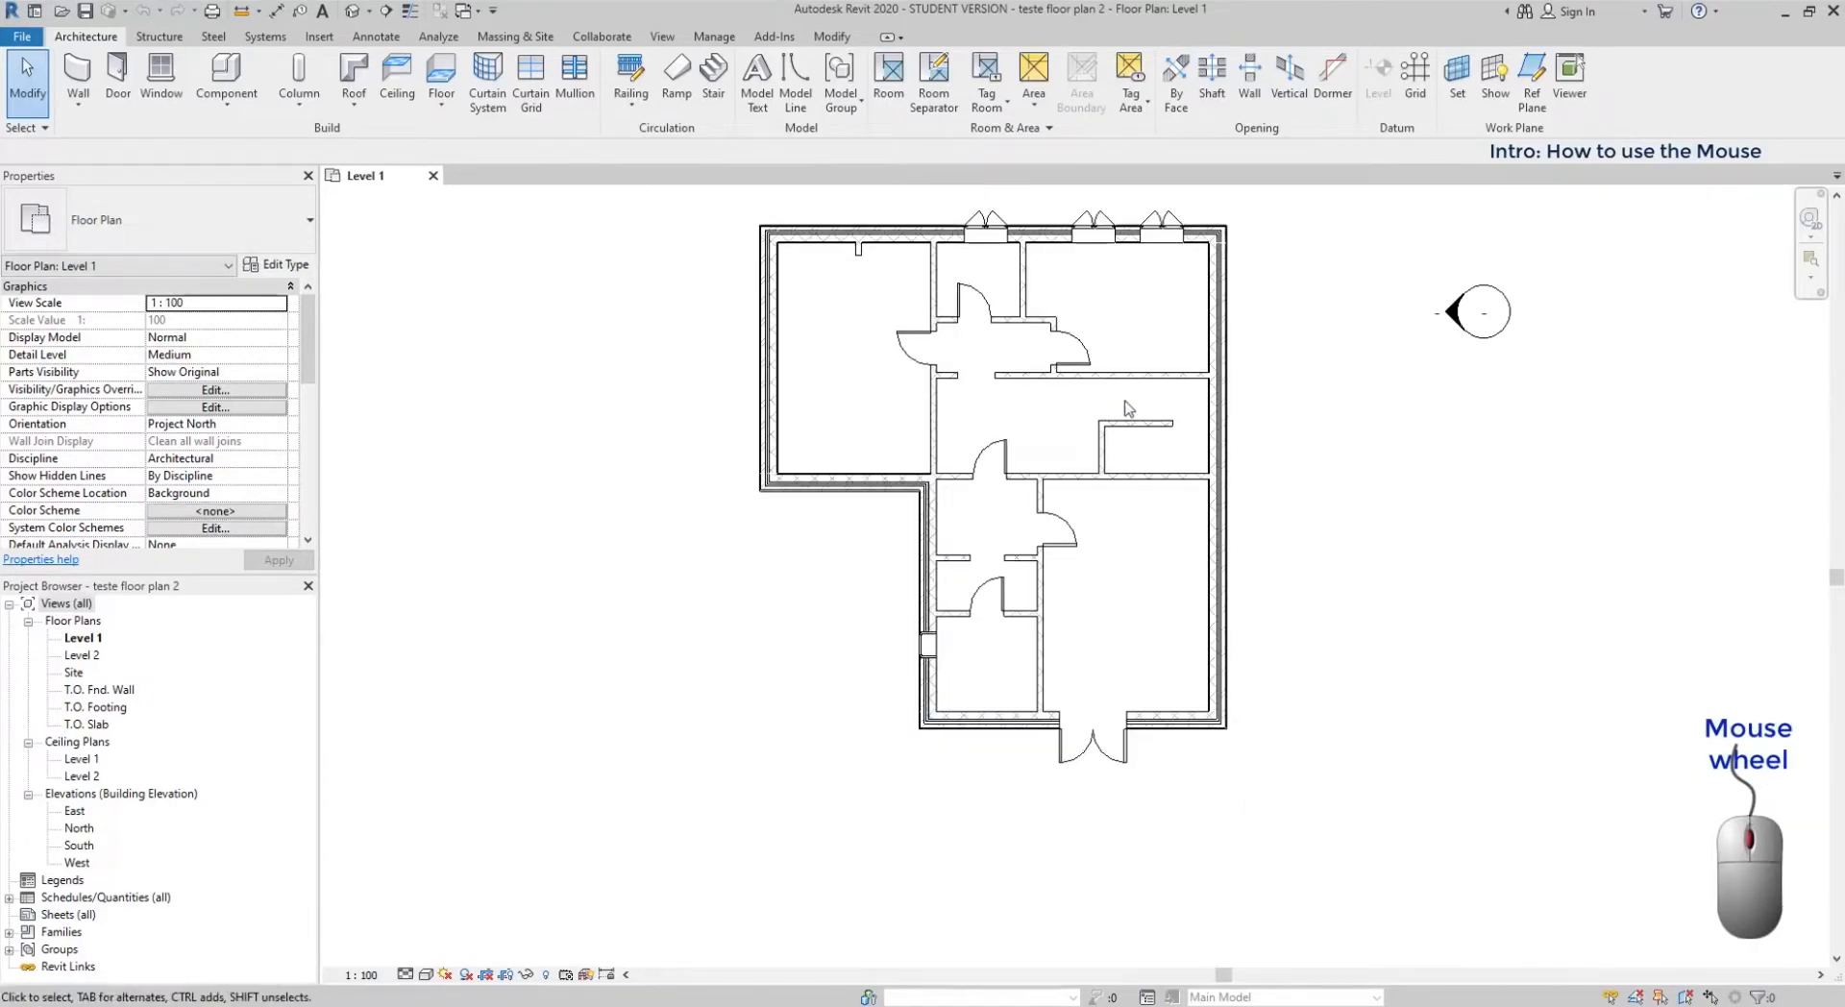
middle_click(1124, 402)
middle_click(1124, 401)
scroll(1311, 624, up, 5)
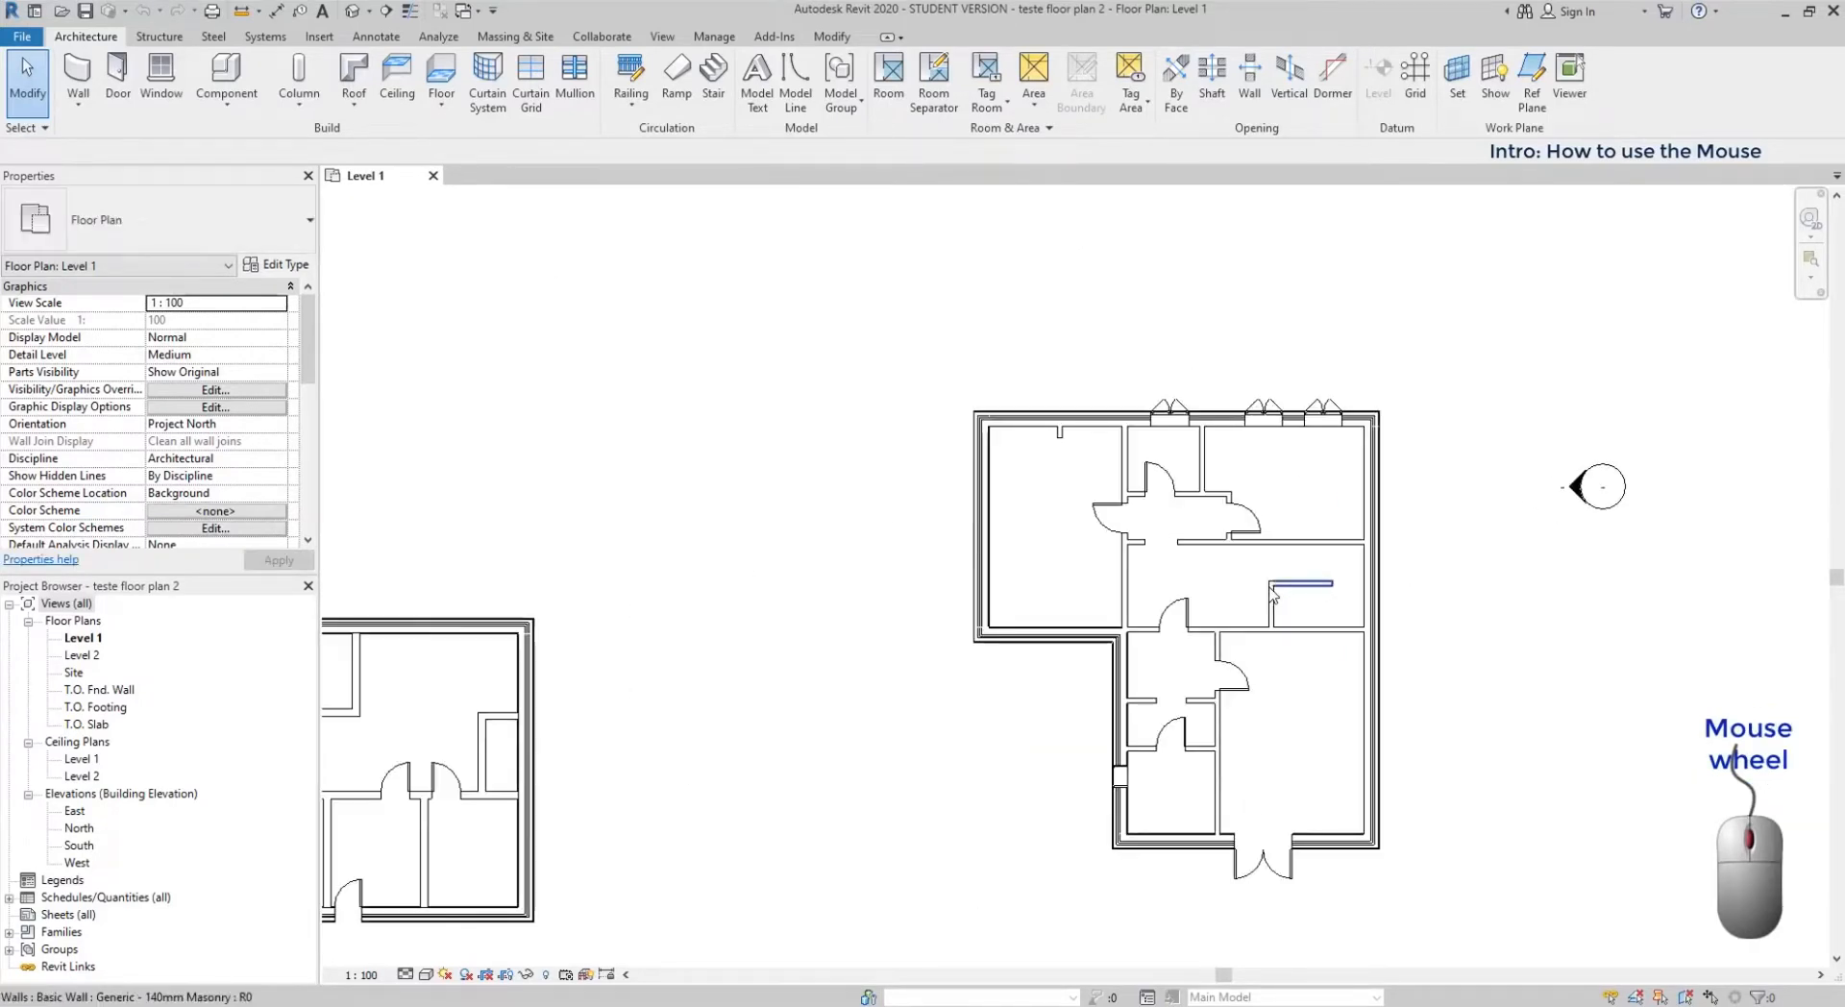
scroll(1273, 592, up, 4)
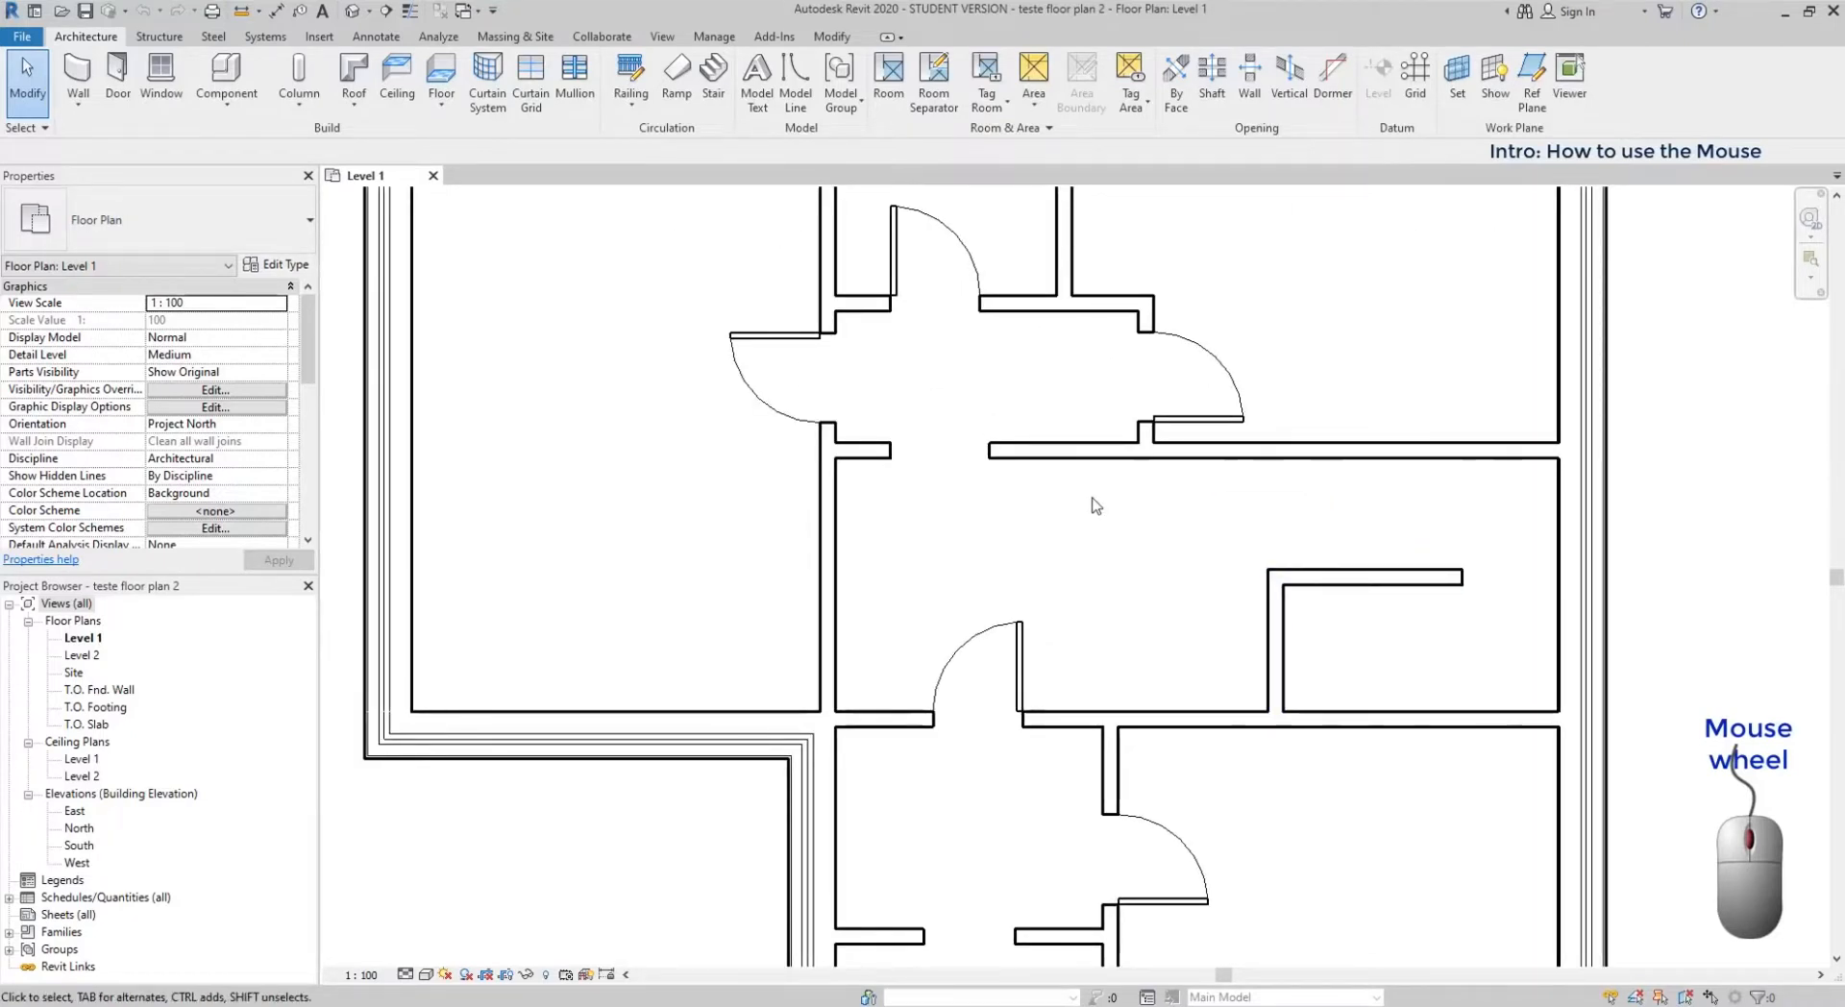
mouse_move(1090, 504)
middle_down()
mouse_move(1214, 515)
mouse_move(833, 607)
mouse_move(766, 720)
mouse_move(782, 781)
mouse_move(832, 801)
mouse_move(1054, 799)
mouse_move(1293, 719)
middle_up()
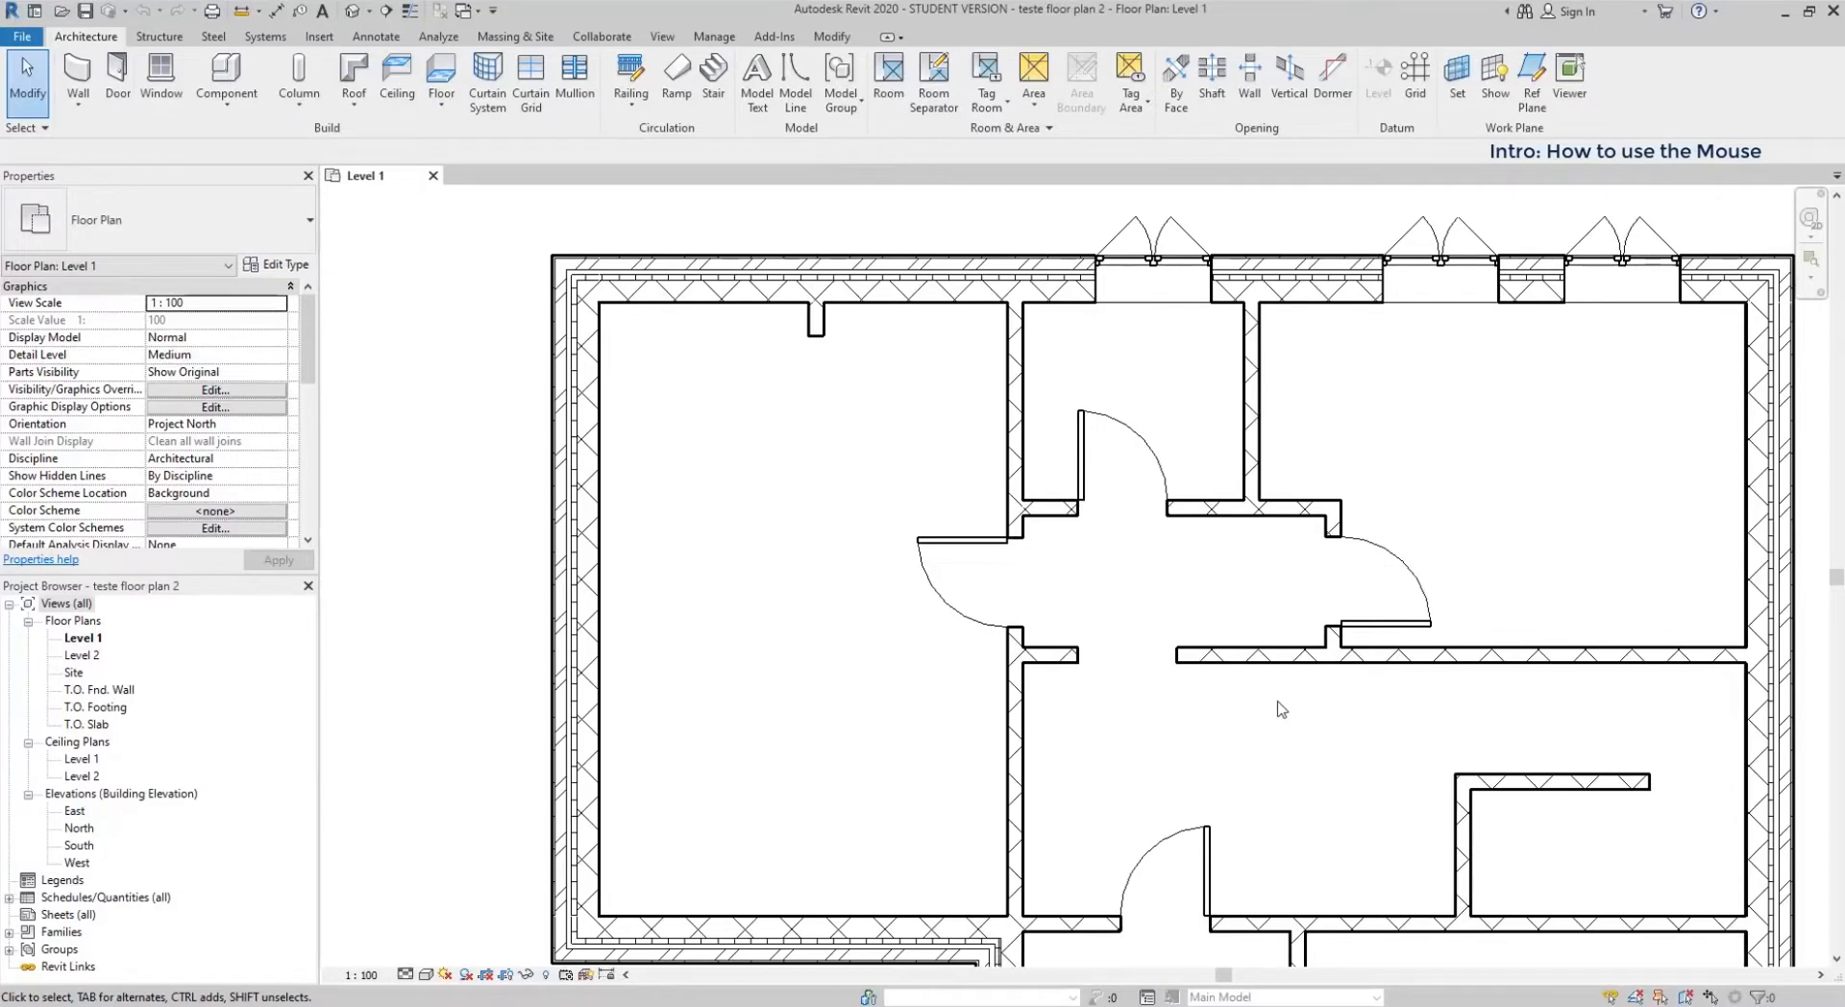
- Select the house's west exterior wall together with the vertical interior wall of the same upper-left room
click(1021, 716)
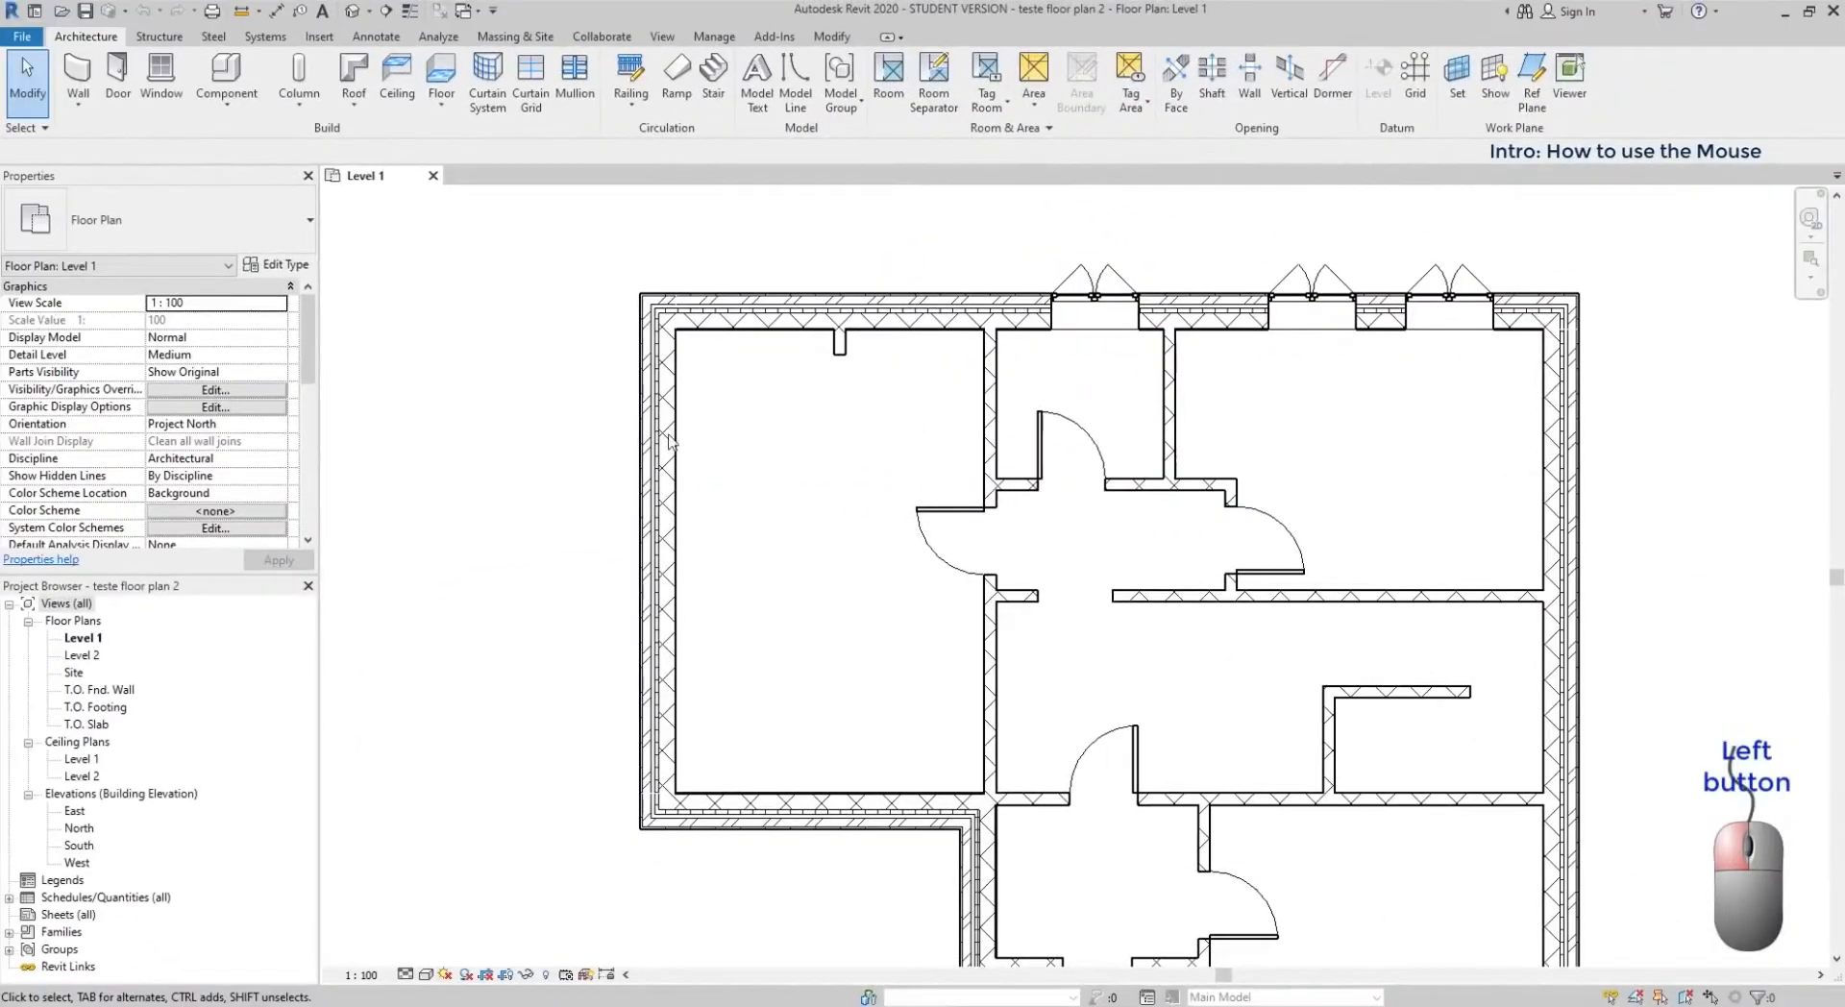
click(666, 442)
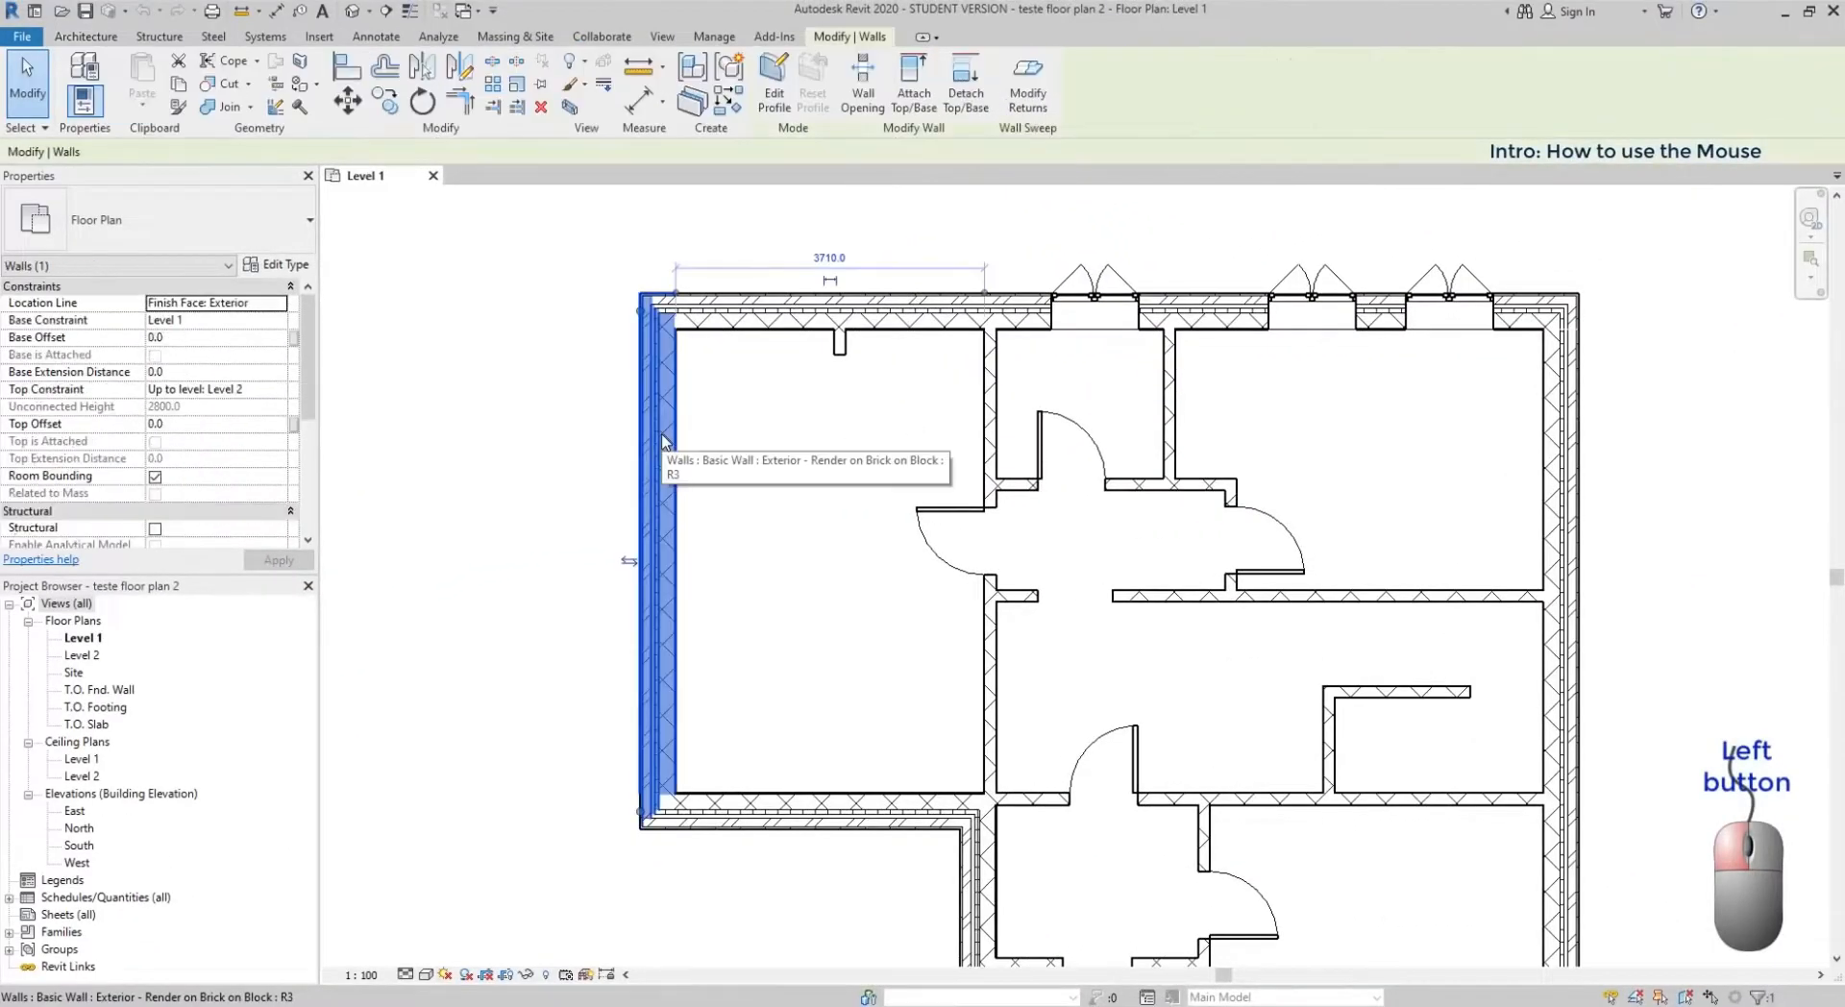
ctrl+click(989, 408)
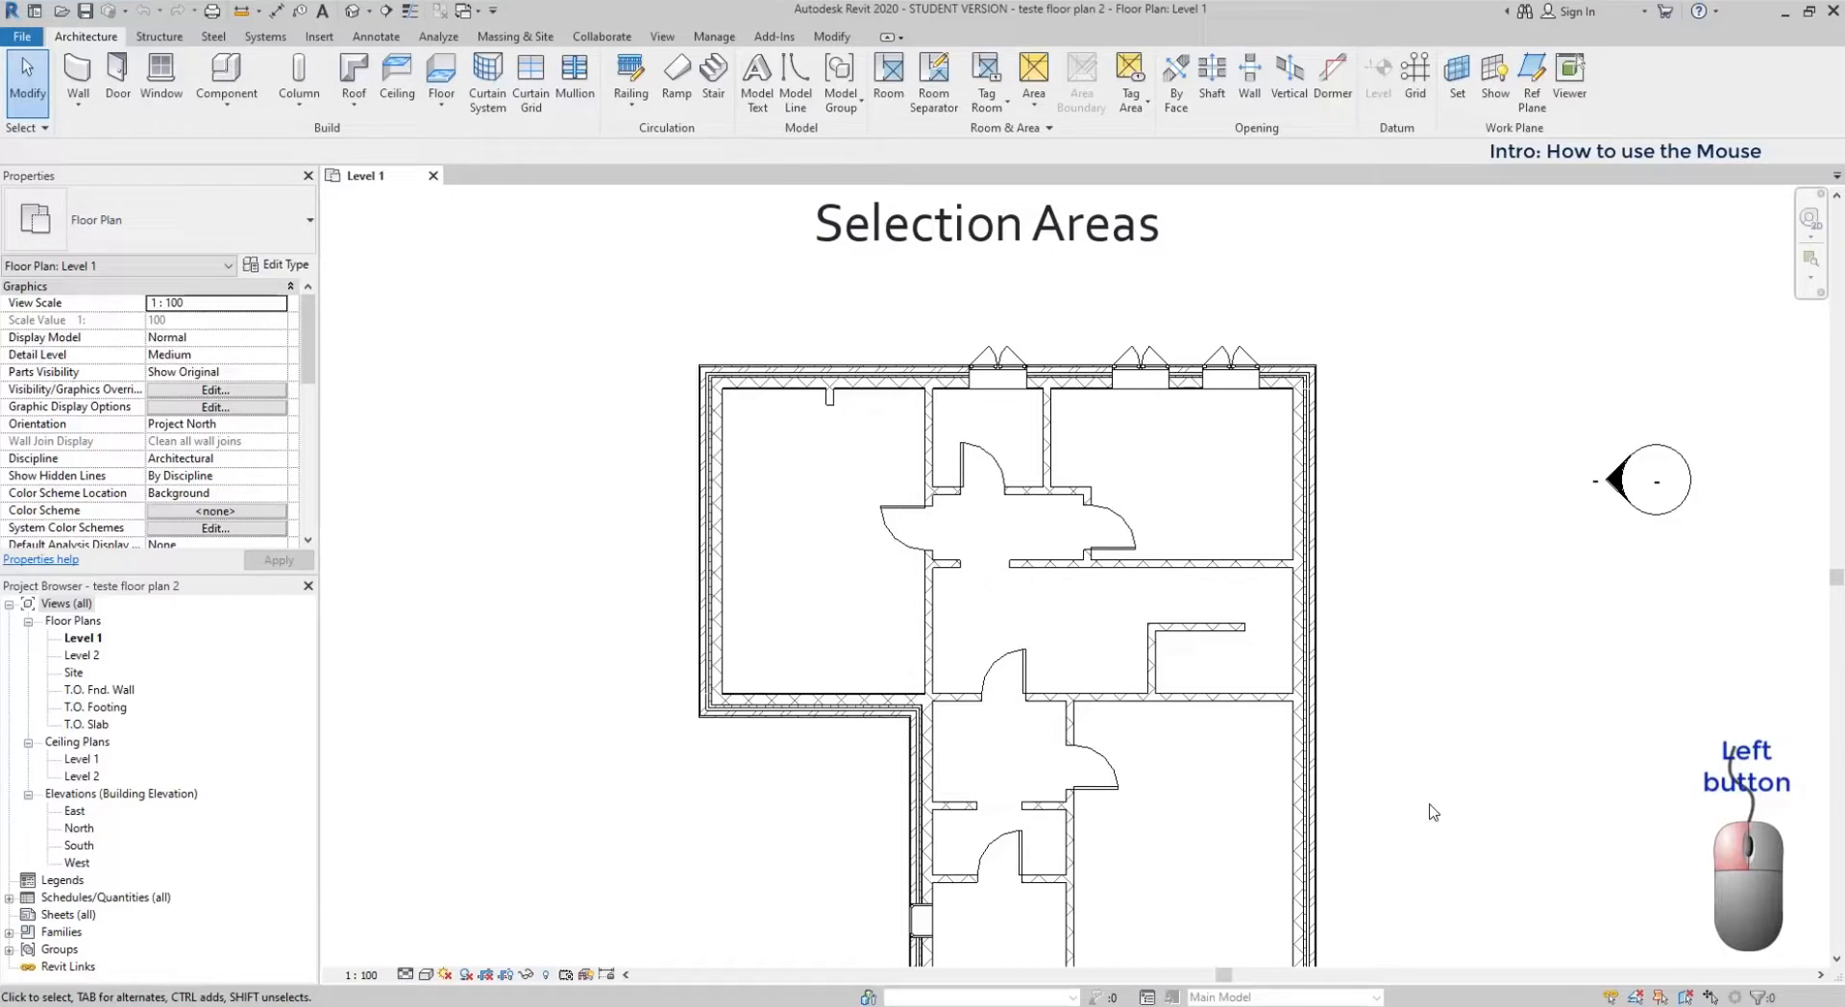
- Select house elements with a crossing area over the upper floor plan, then with an enclosing area from the upper-left corner
drag(1429, 805, 677, 304)
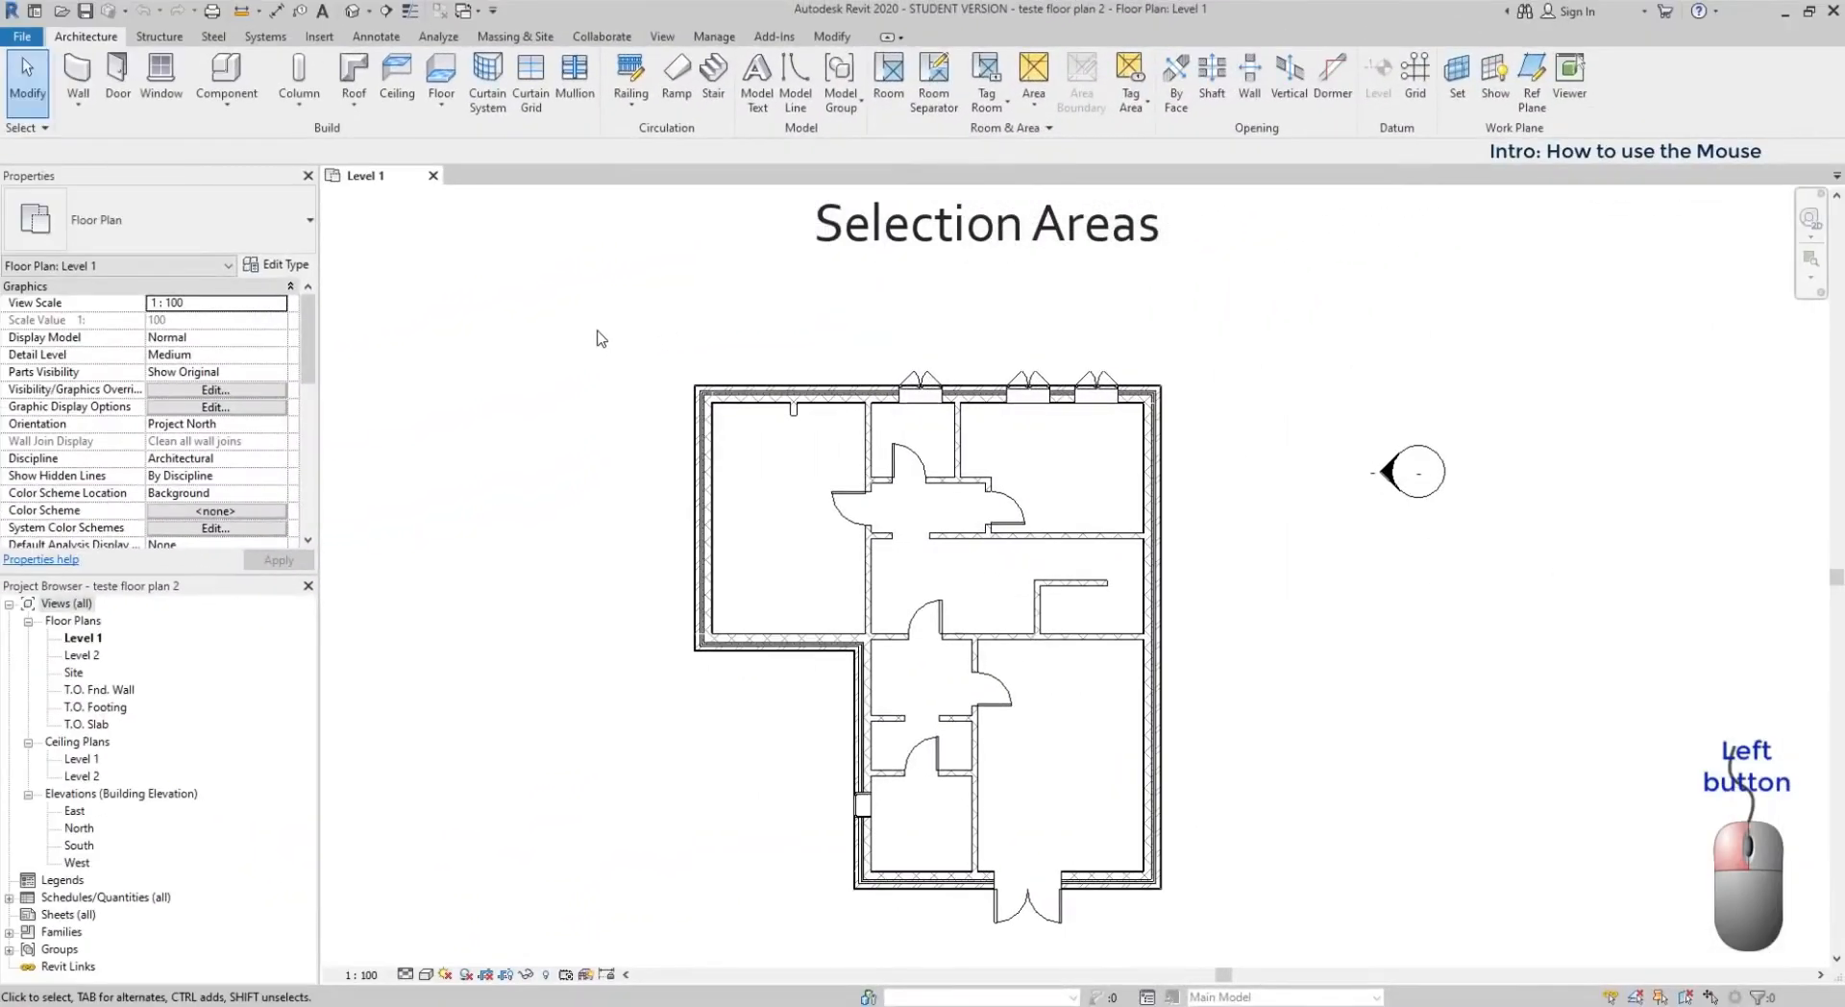
drag(596, 331, 967, 705)
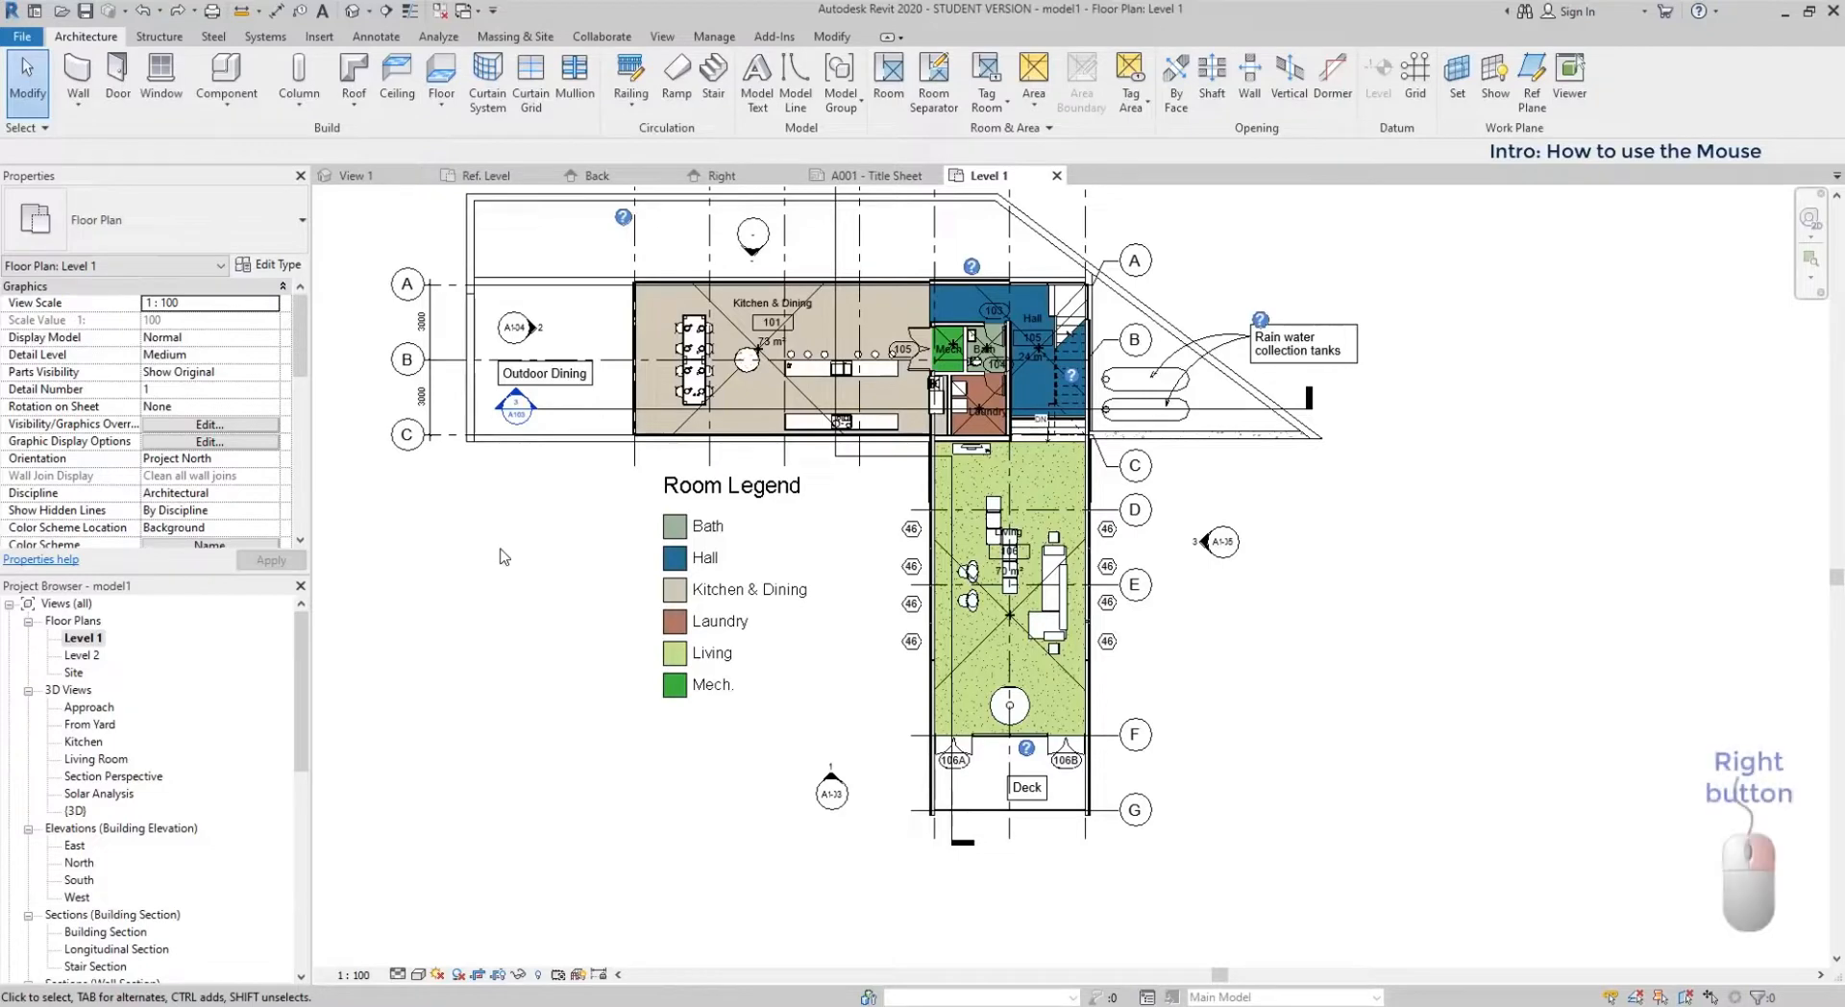
- Show the System Browser from model1's Level 1 floor plan
right_click(501, 556)
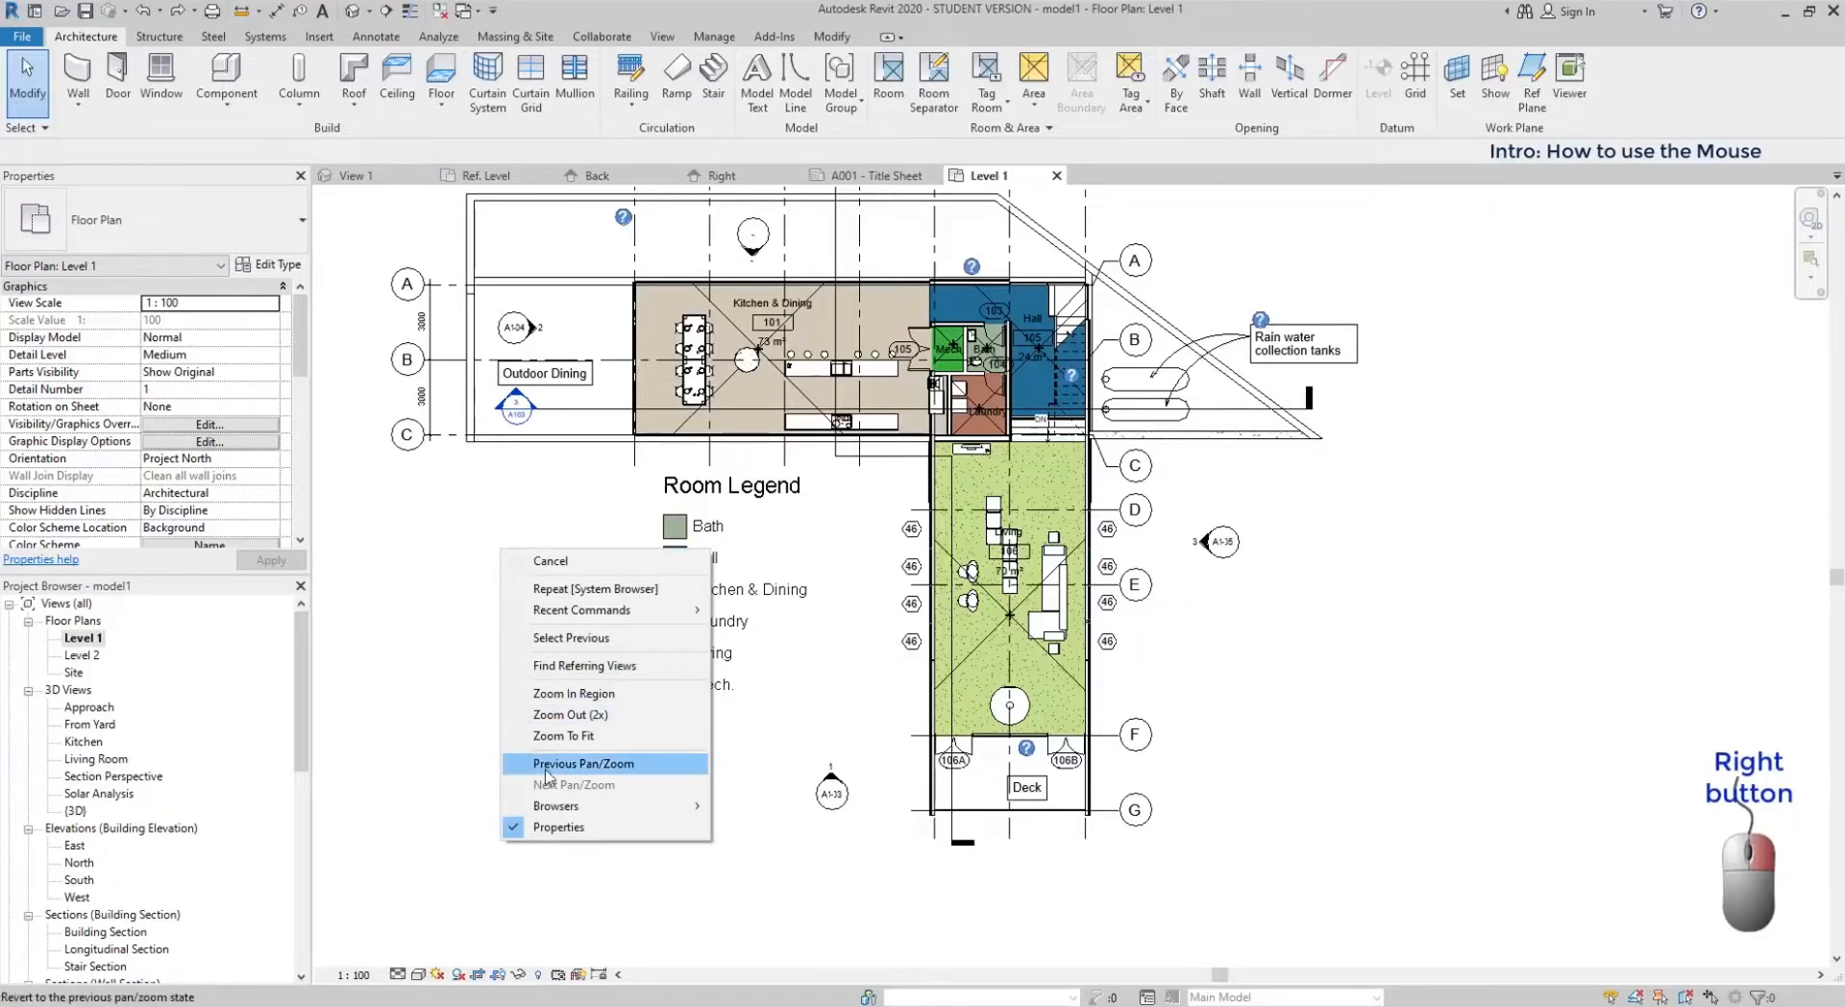
mouse_move(650, 818)
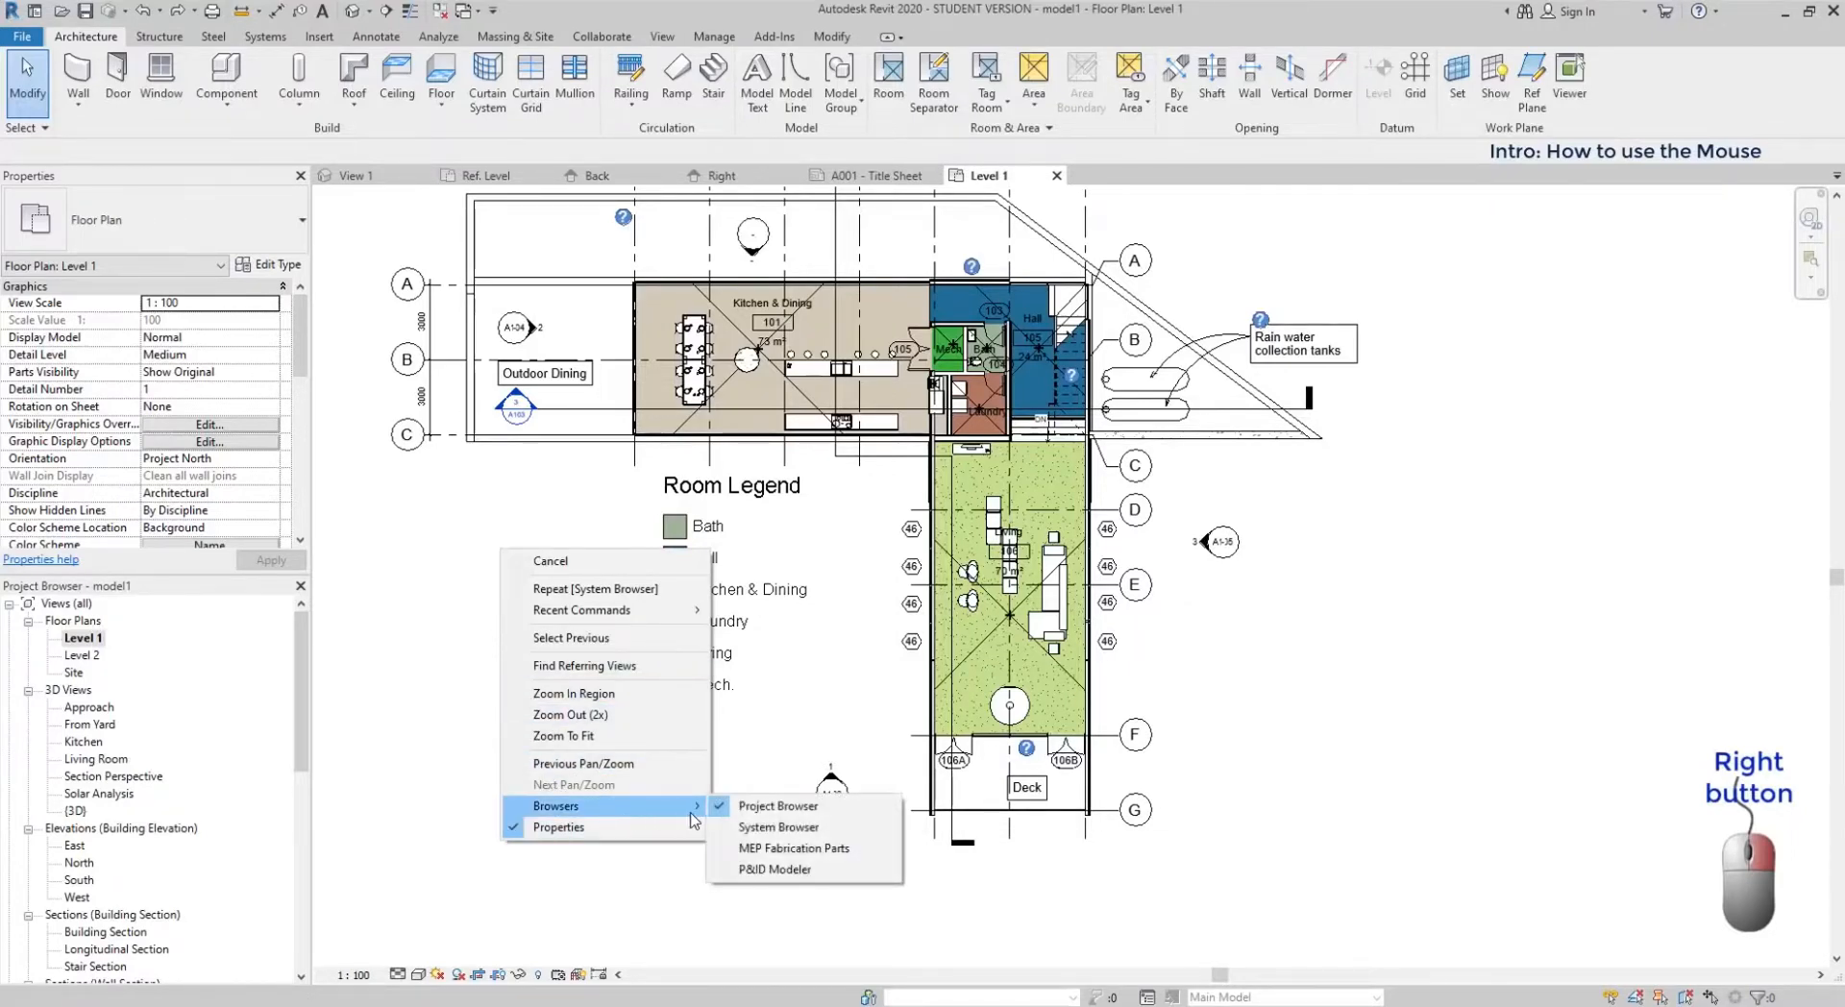
click(834, 828)
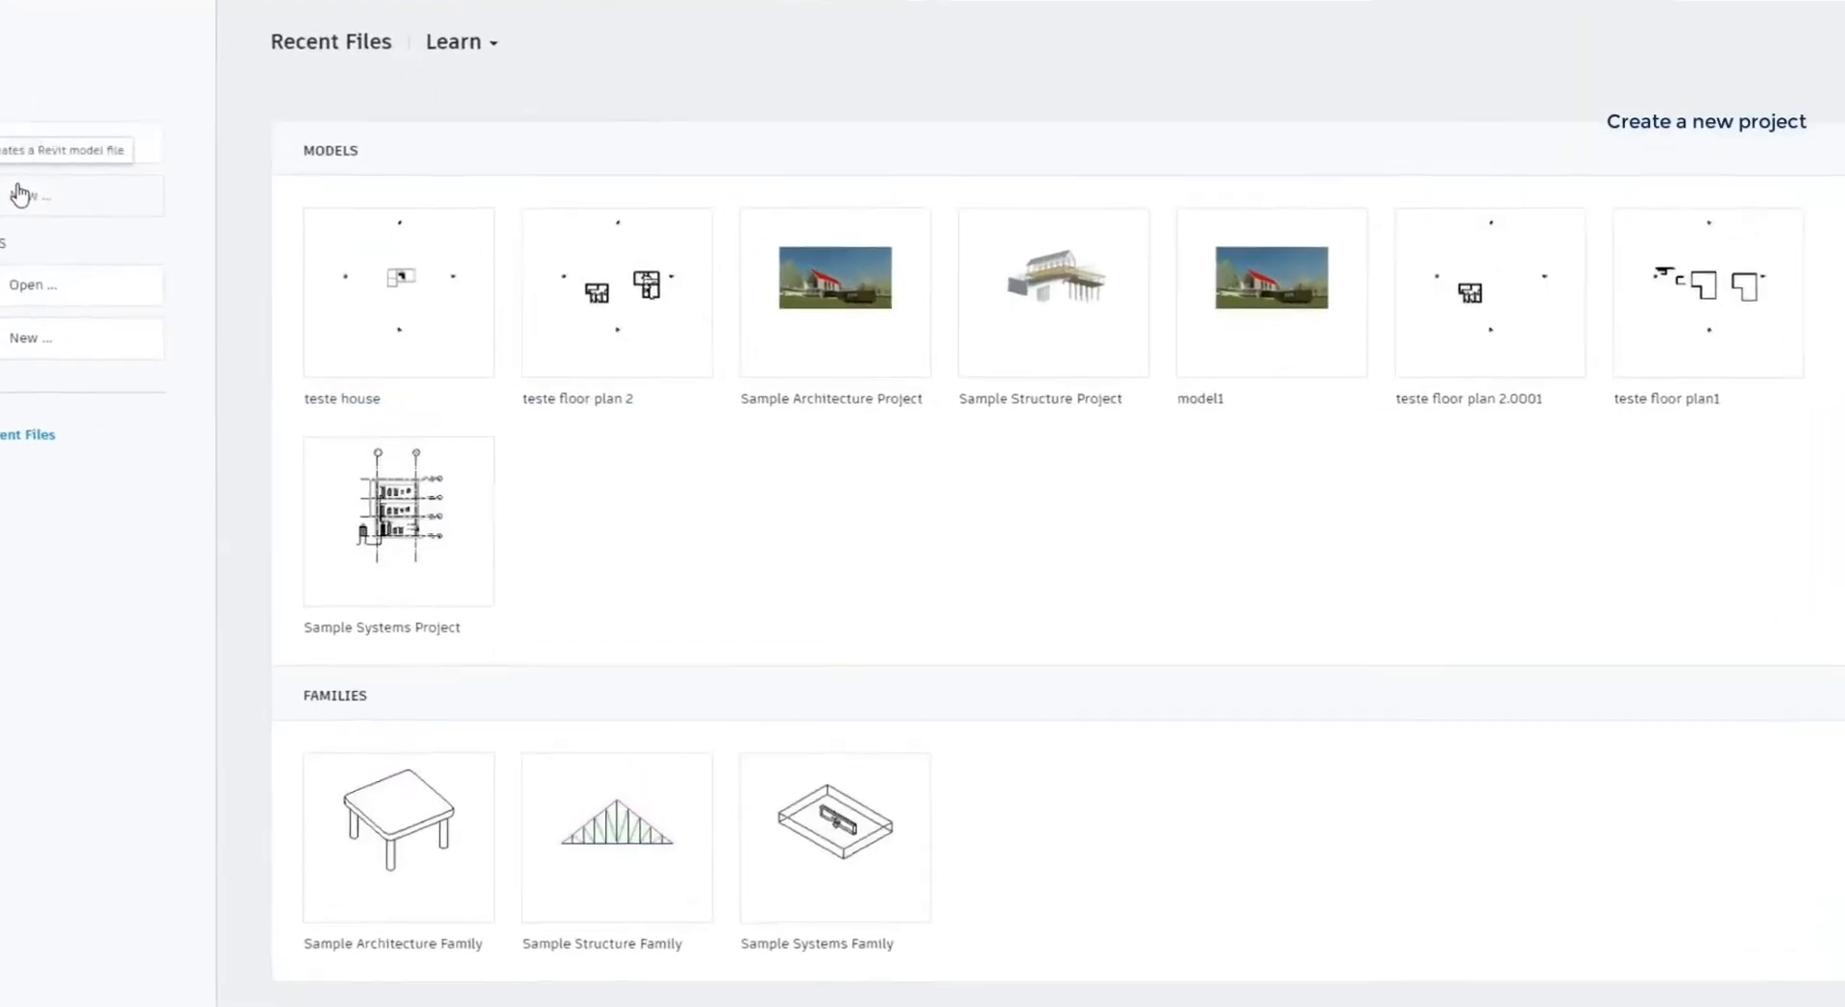
- Create a new project from the structural template and review its Families listing, leaving it collapsed
click(20, 194)
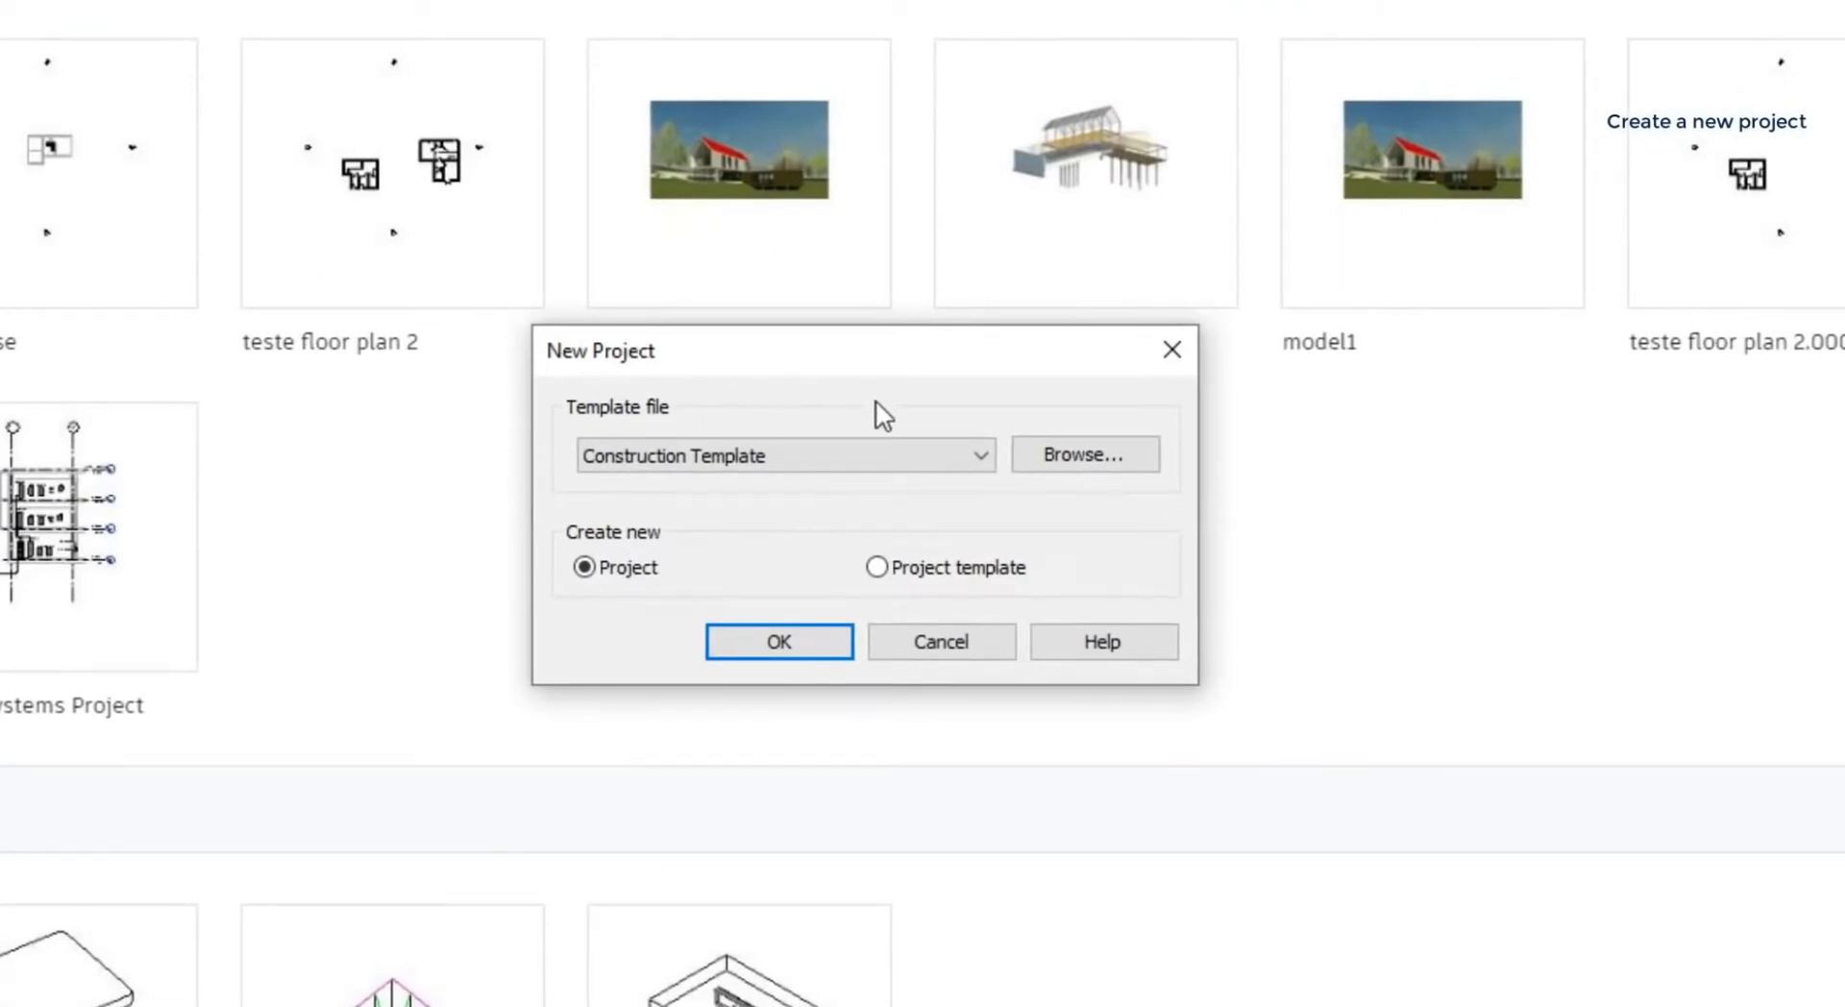
click(878, 455)
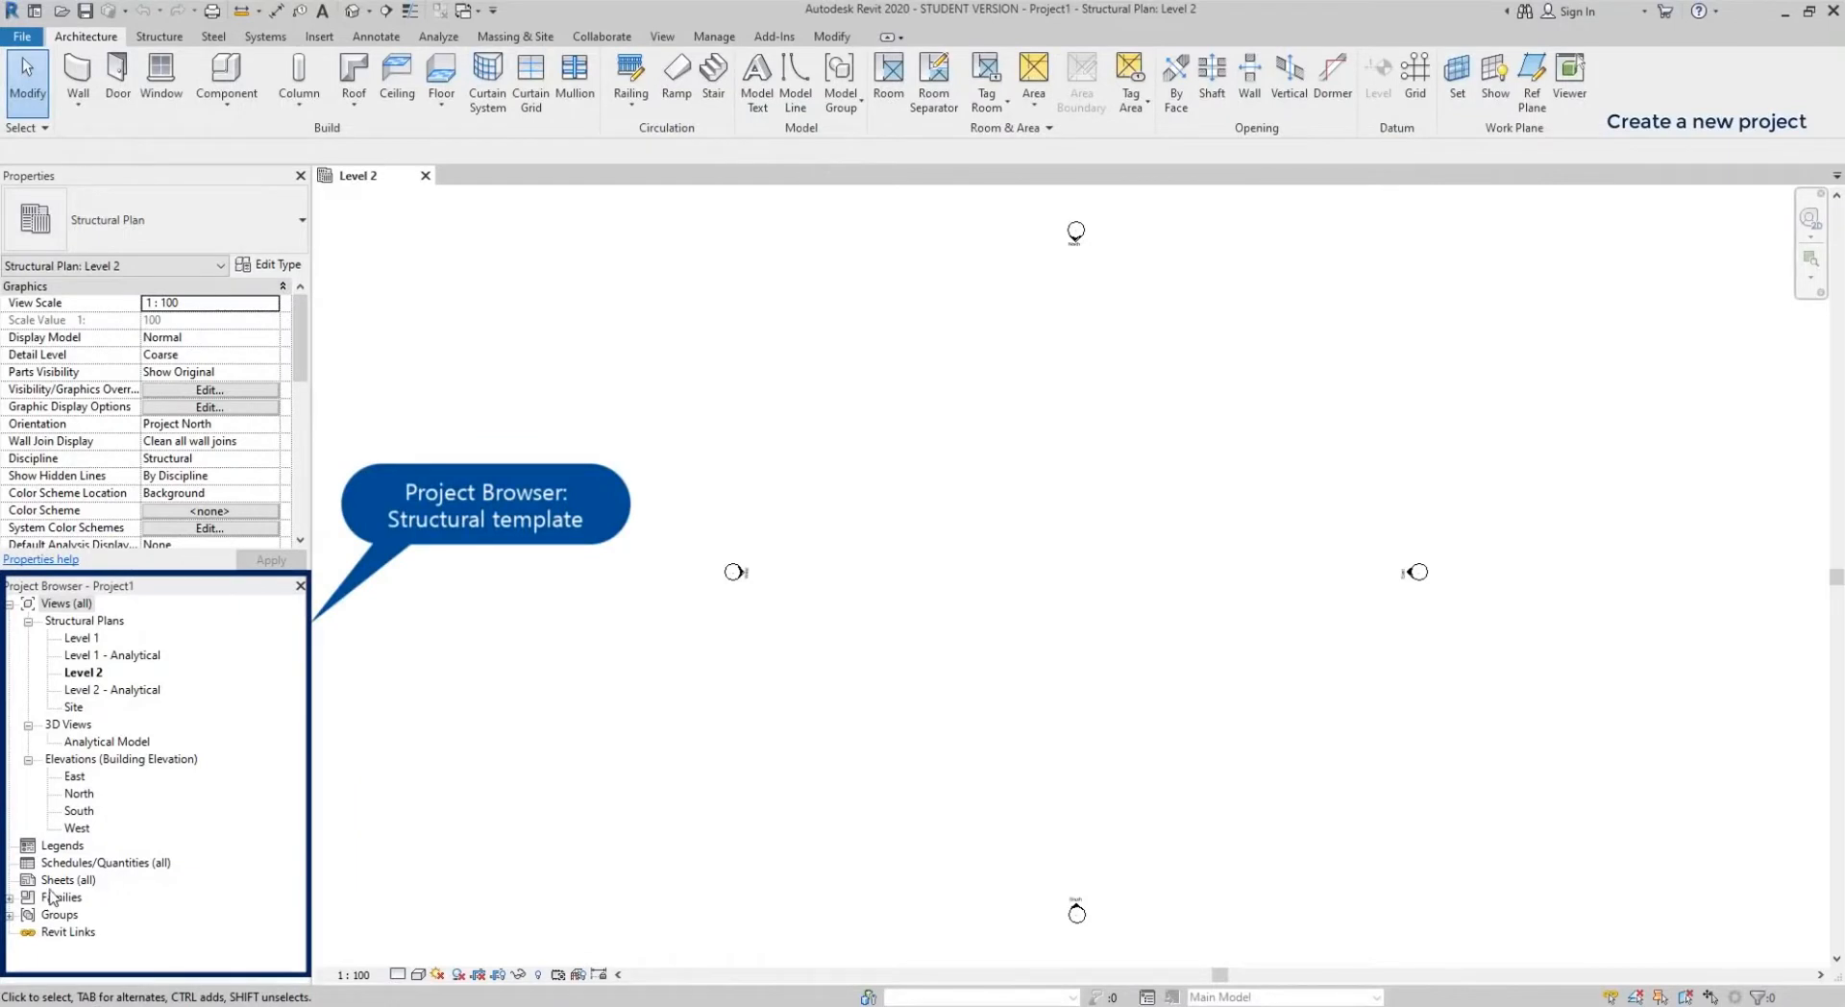
click(8, 901)
click(9, 900)
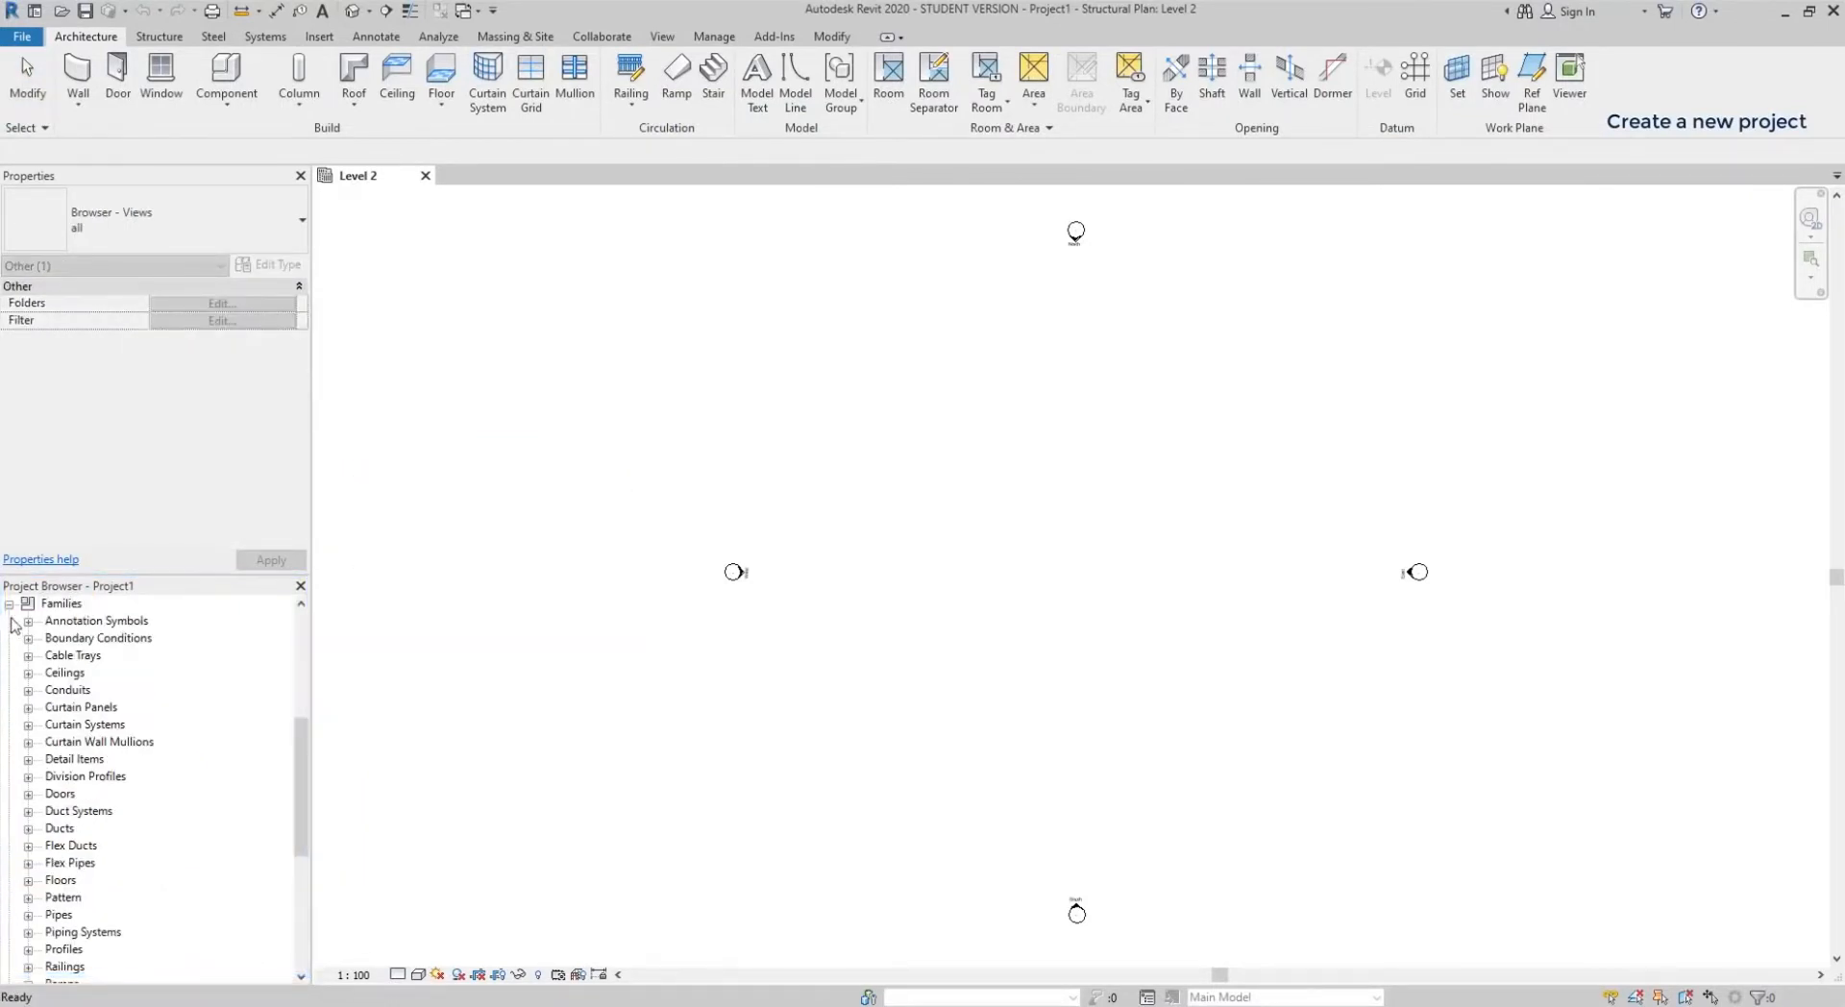
click(9, 604)
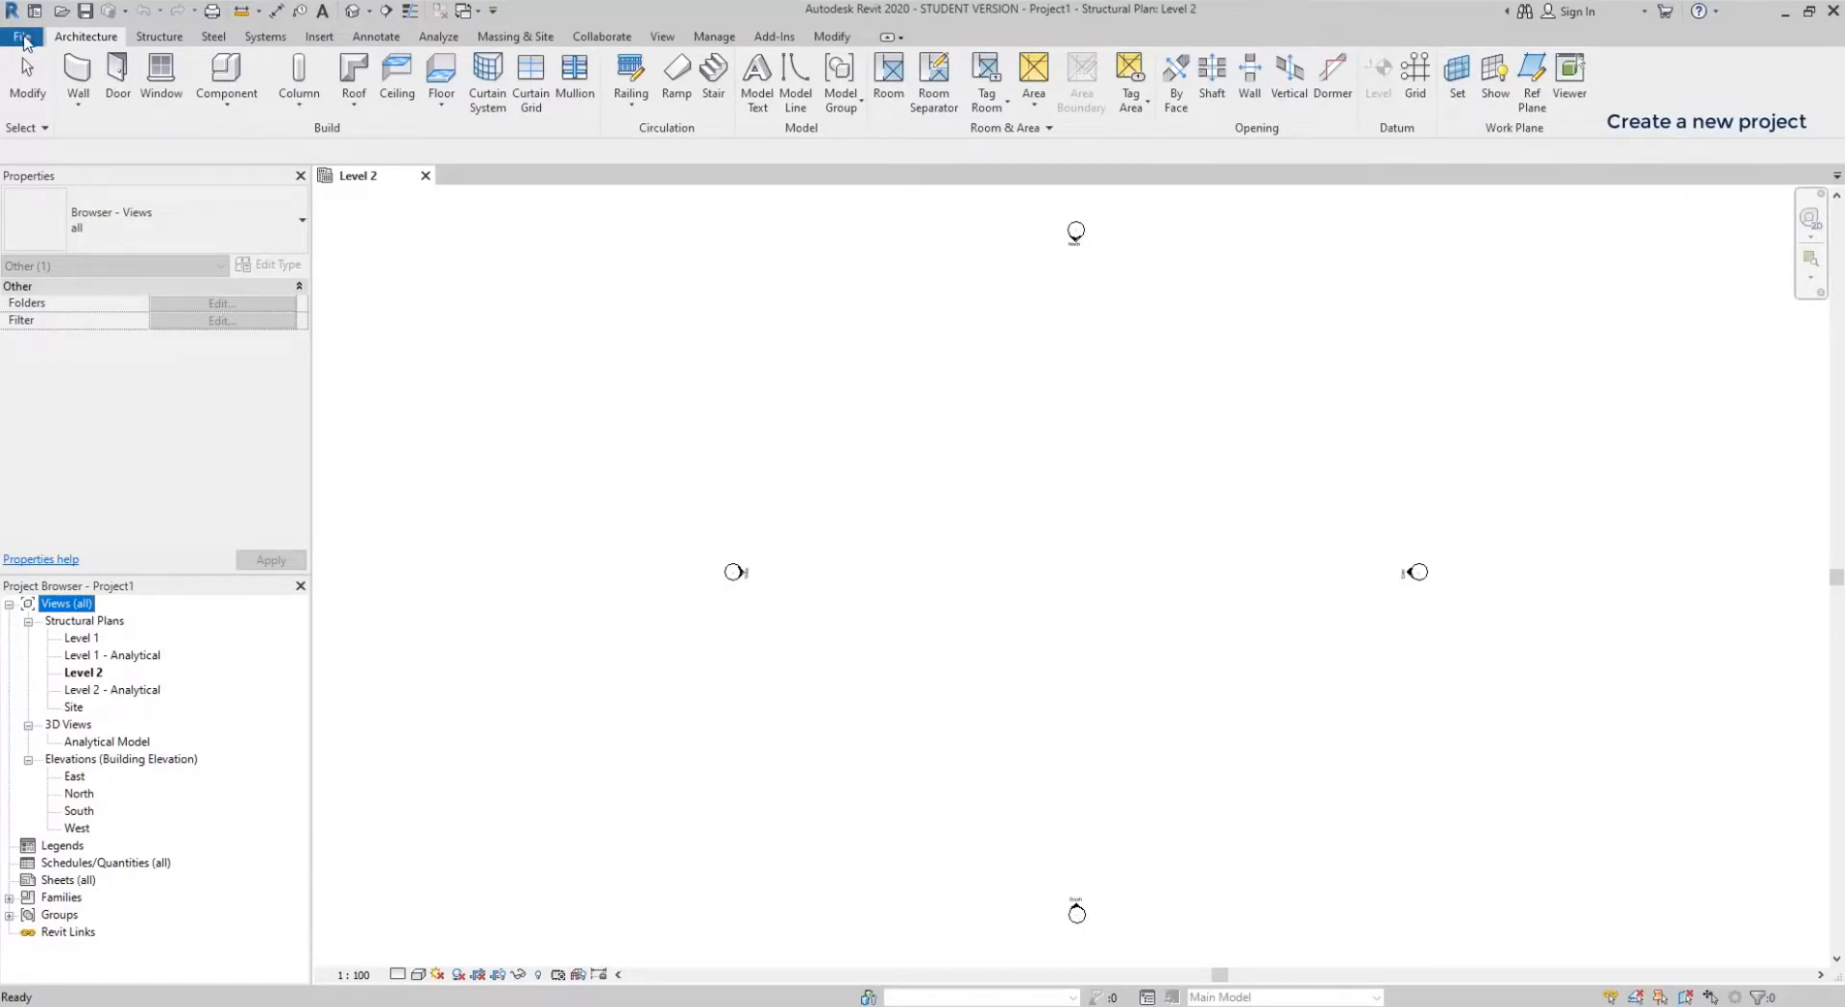
- Create another new project based on the Architectural Template
click(23, 38)
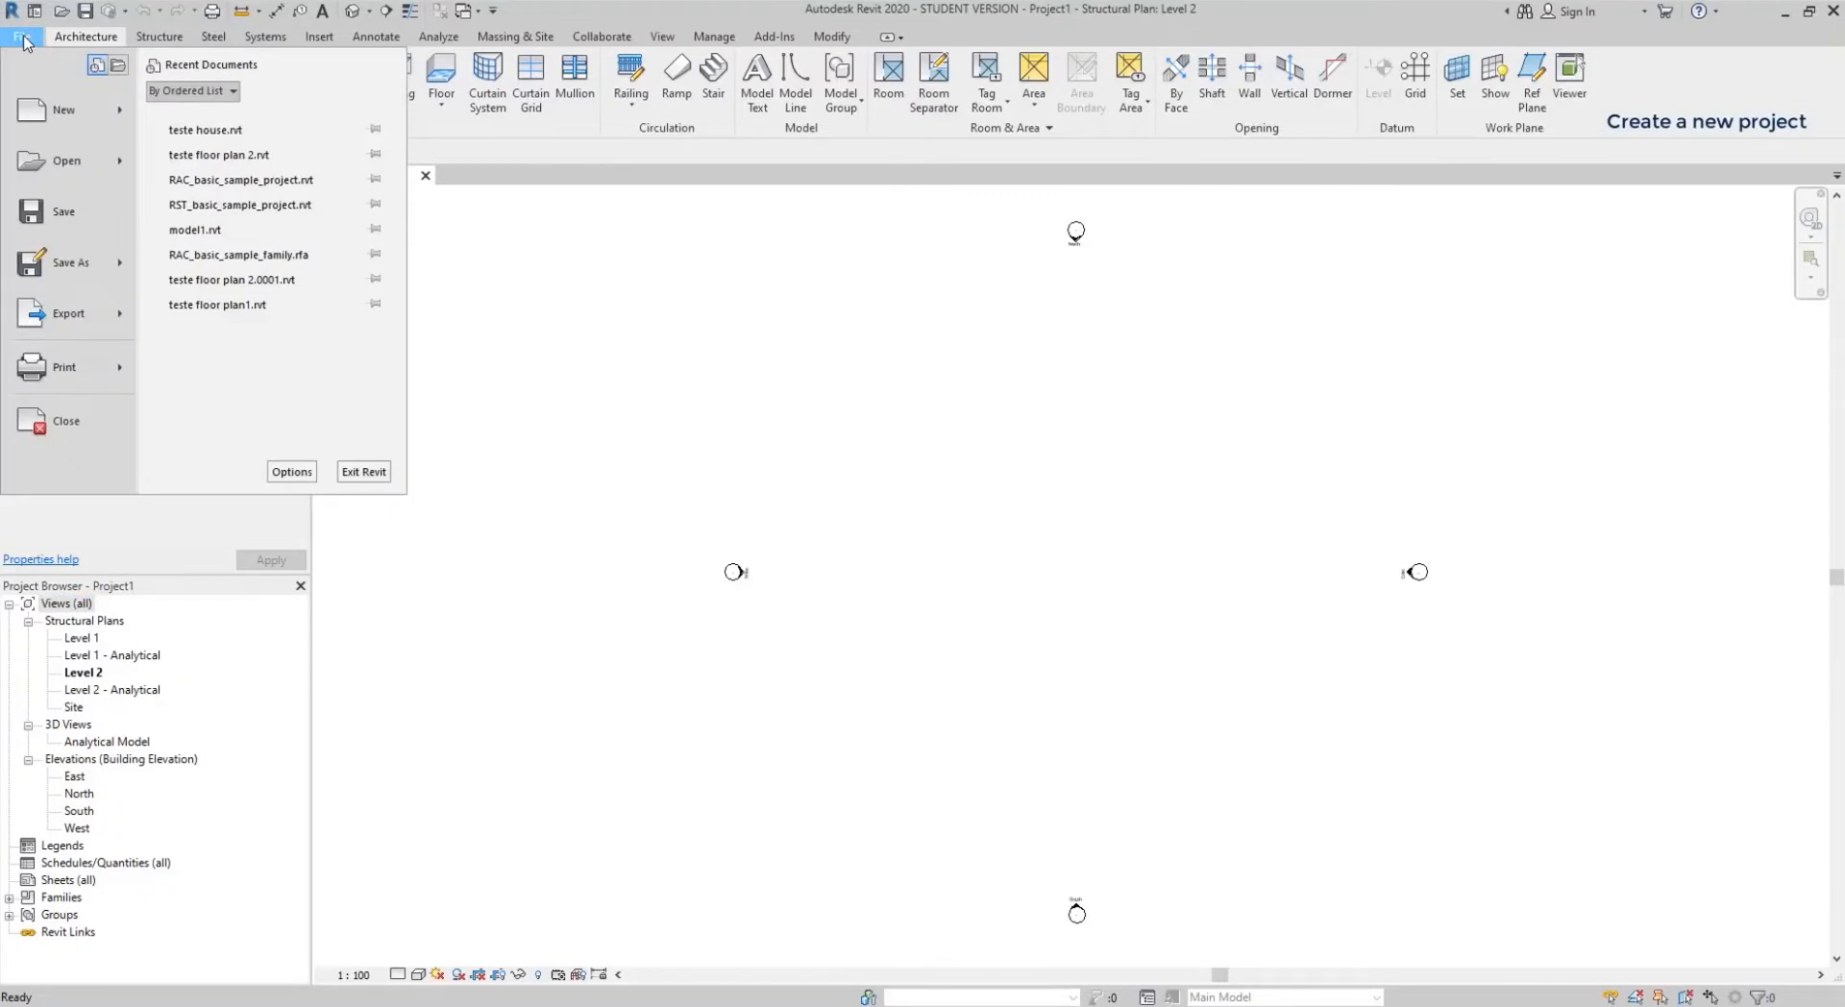
mouse_move(96, 113)
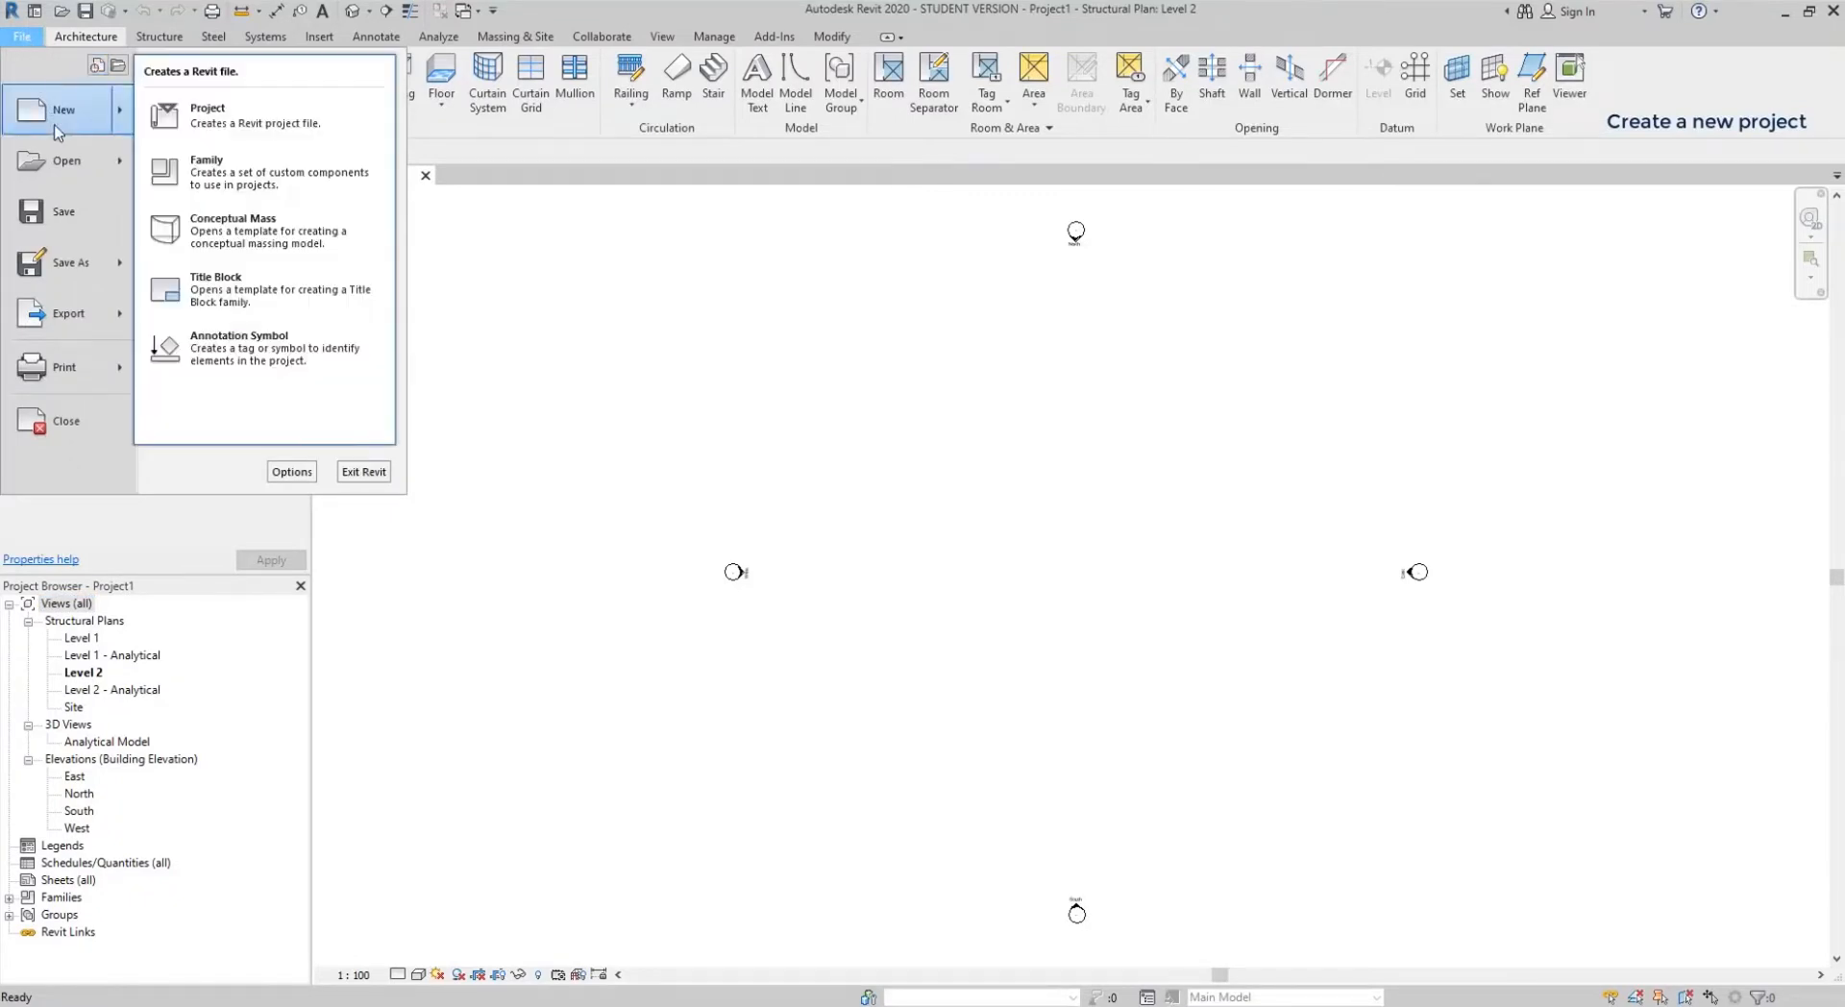
click(258, 126)
click(856, 473)
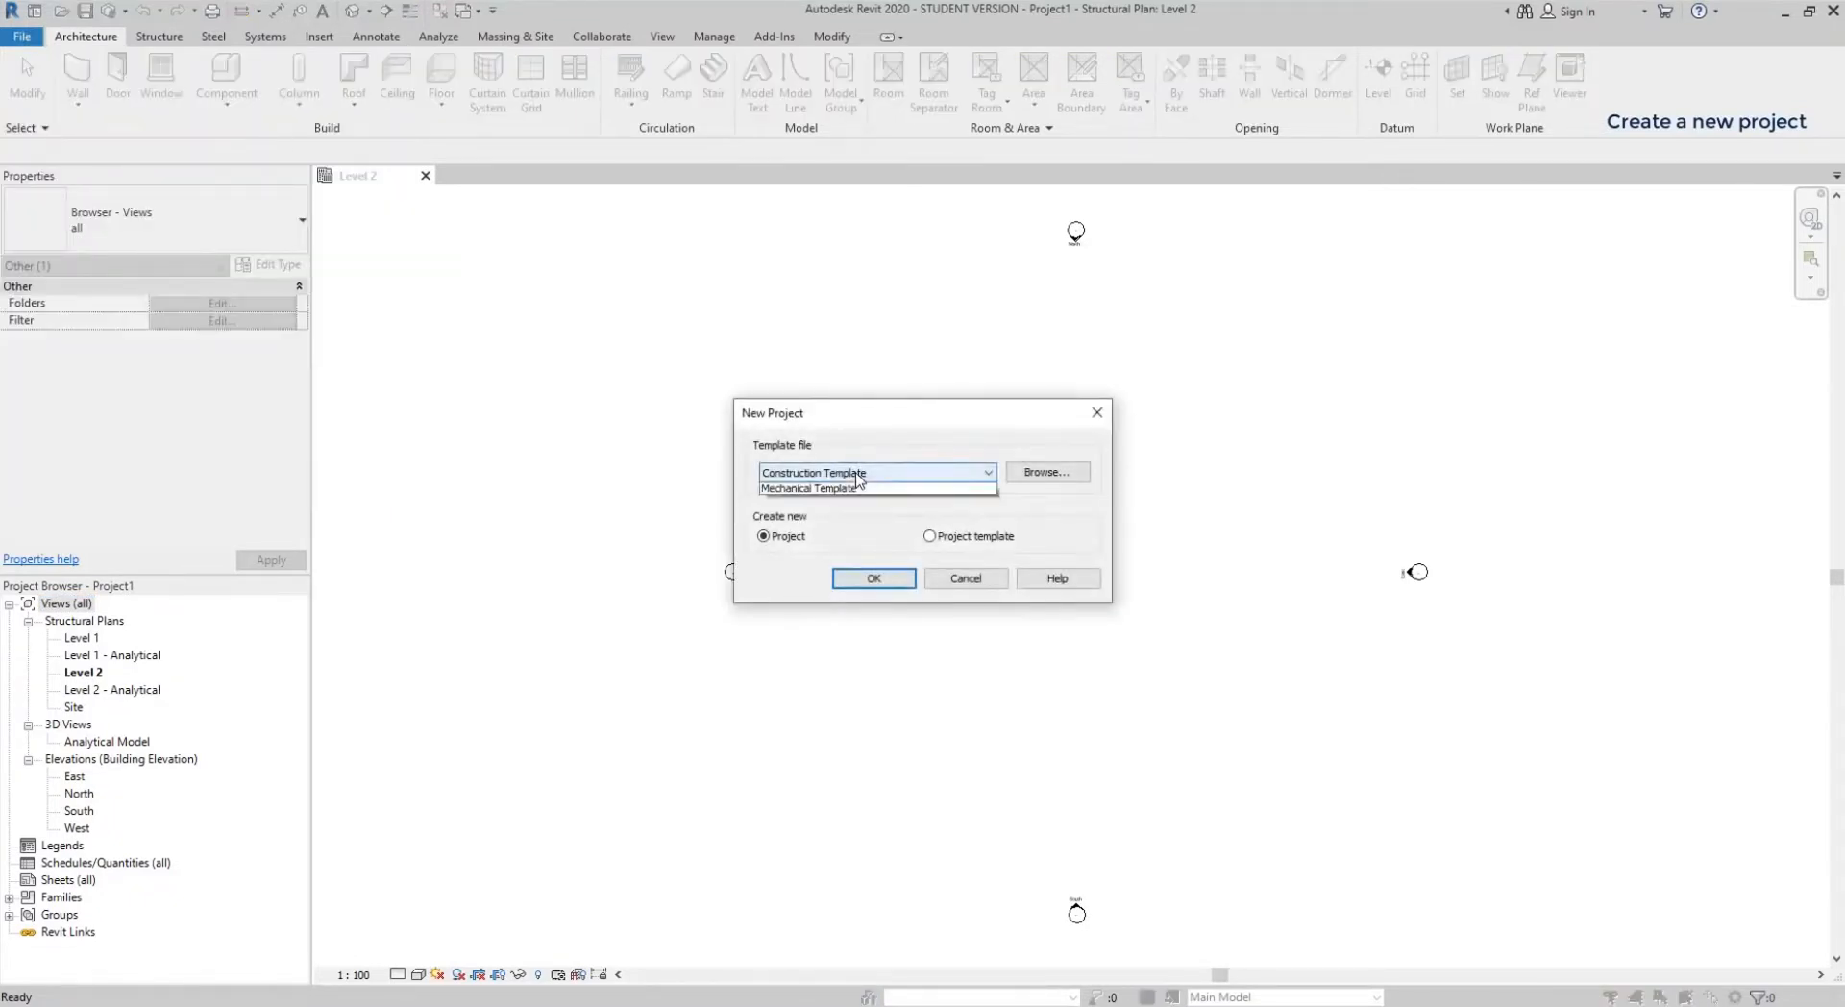
click(850, 515)
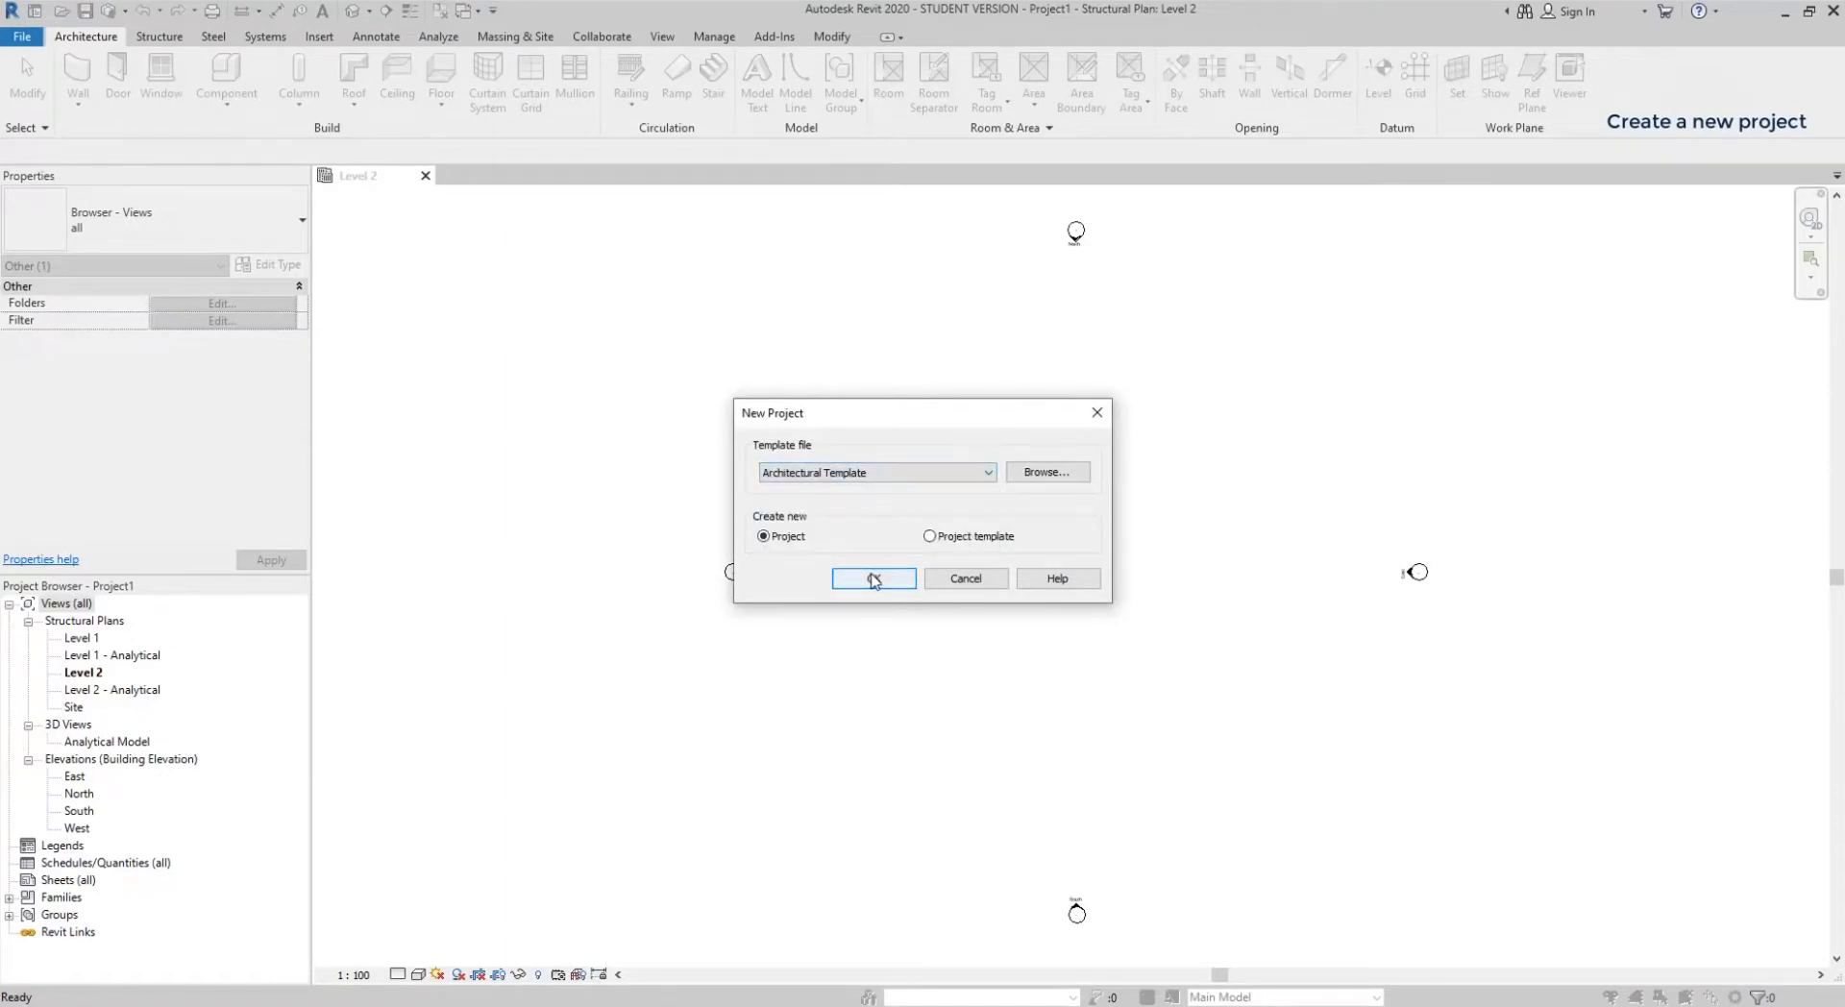
click(873, 579)
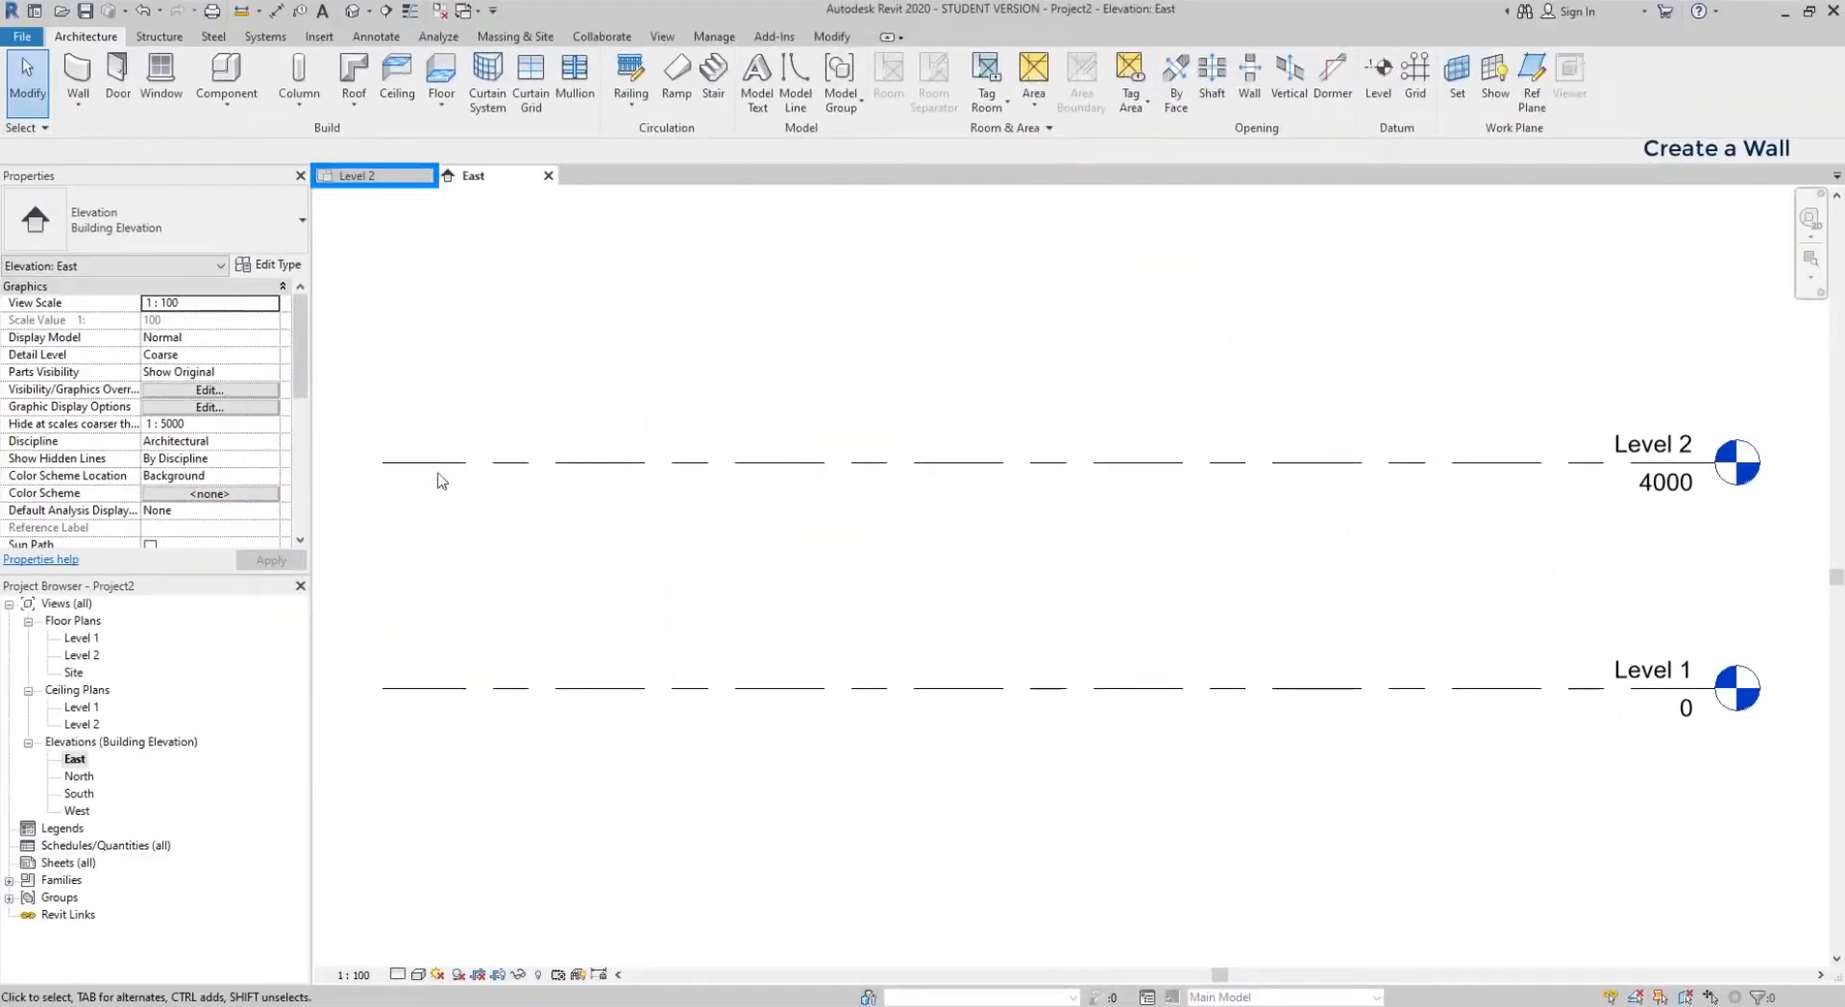
- Draw an orthogonal chain of Generic - 200mm walls on the Level 1 floor plan, ending with segments about 8200 mm down and 5800 mm left
double_click(91, 640)
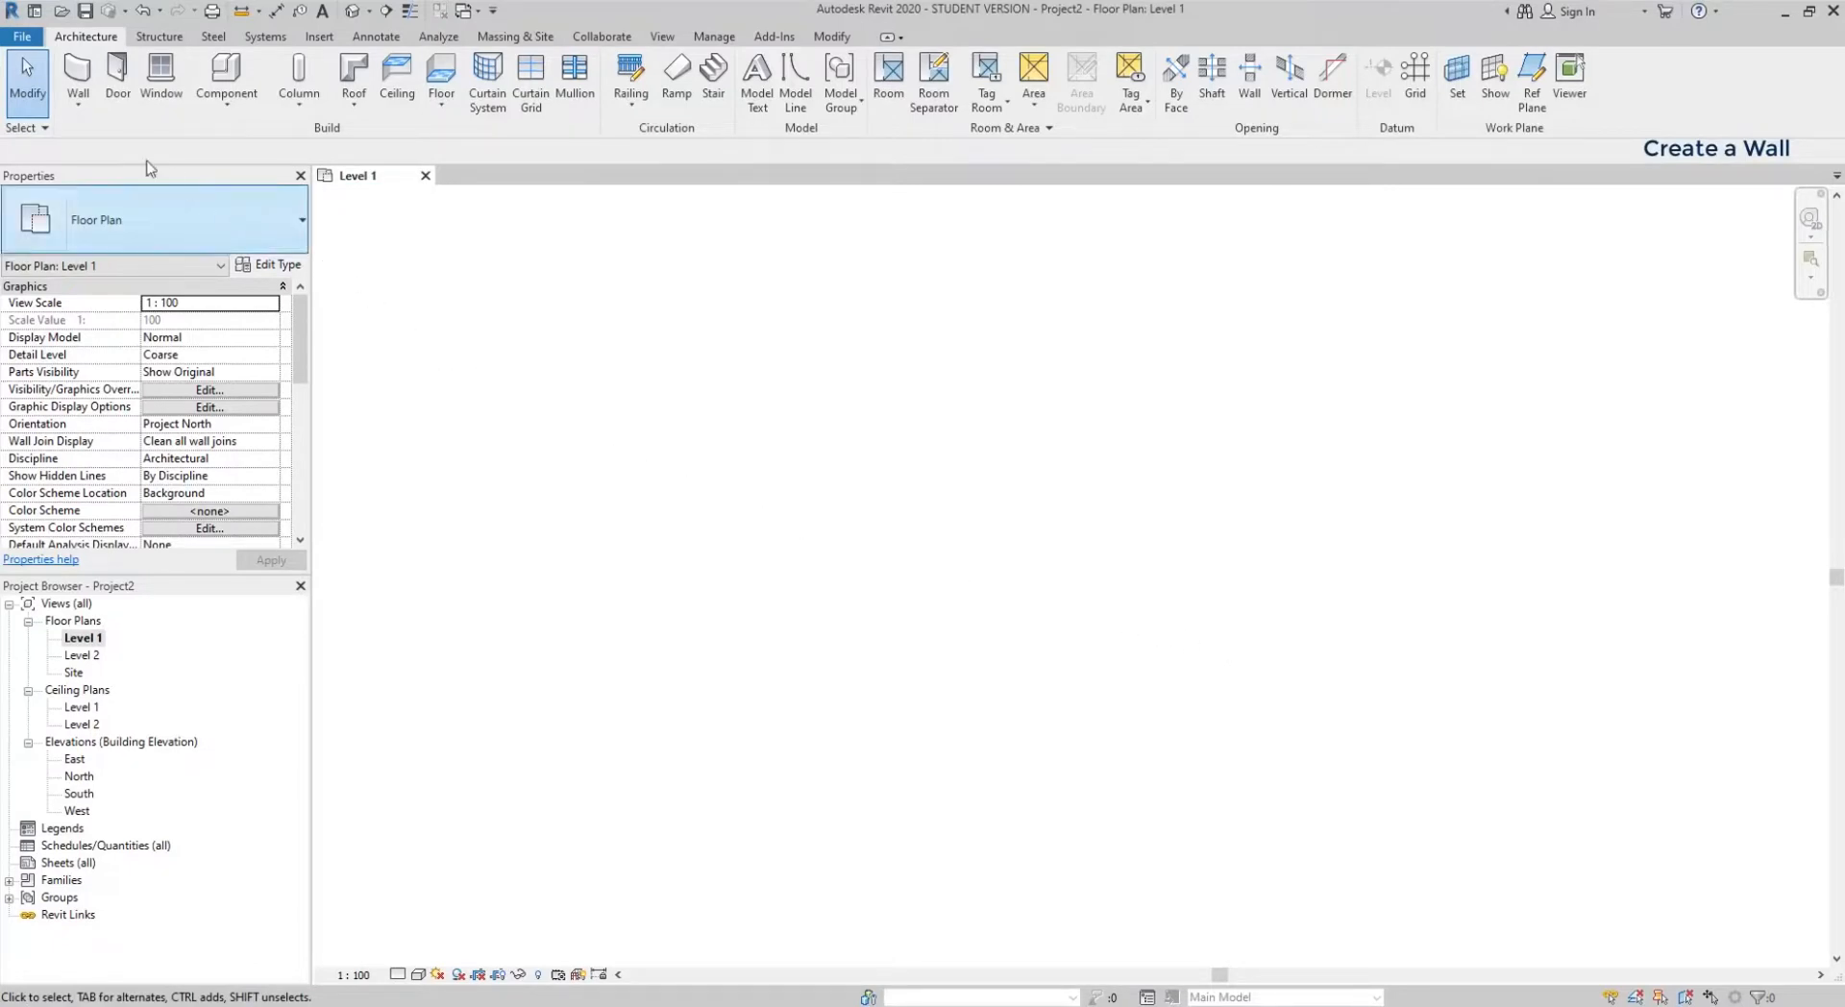
click(80, 86)
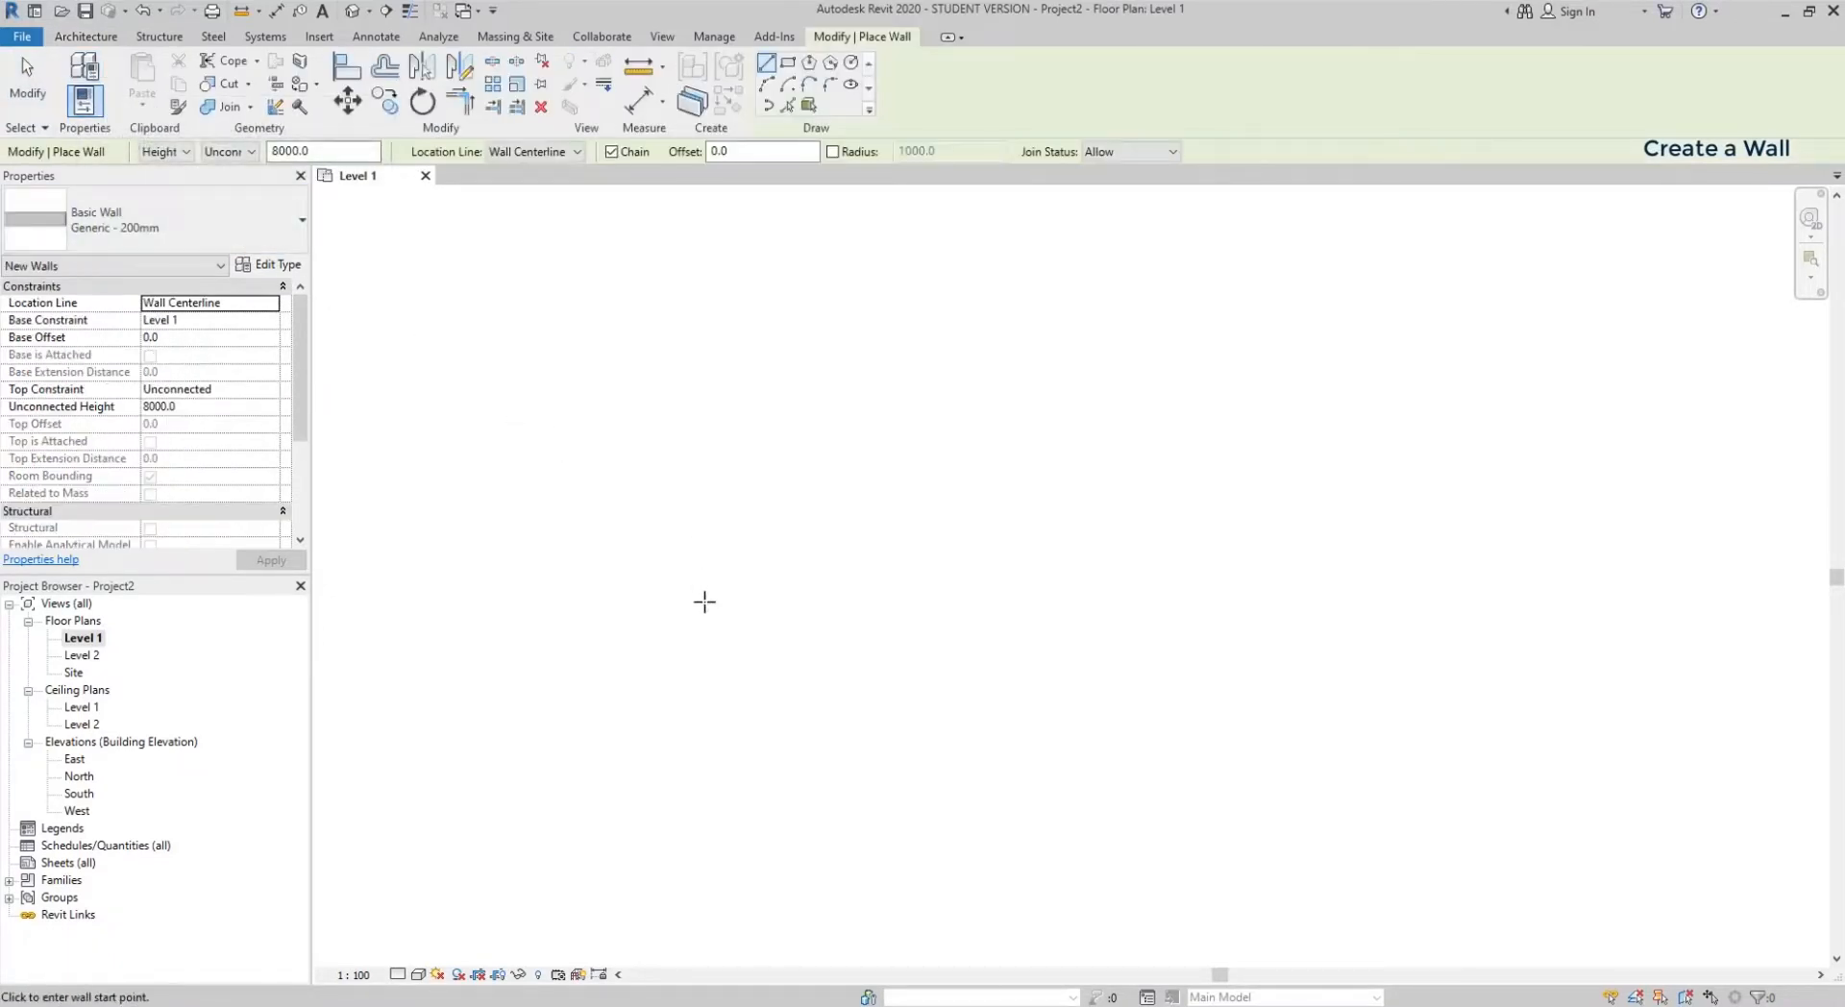
click(704, 602)
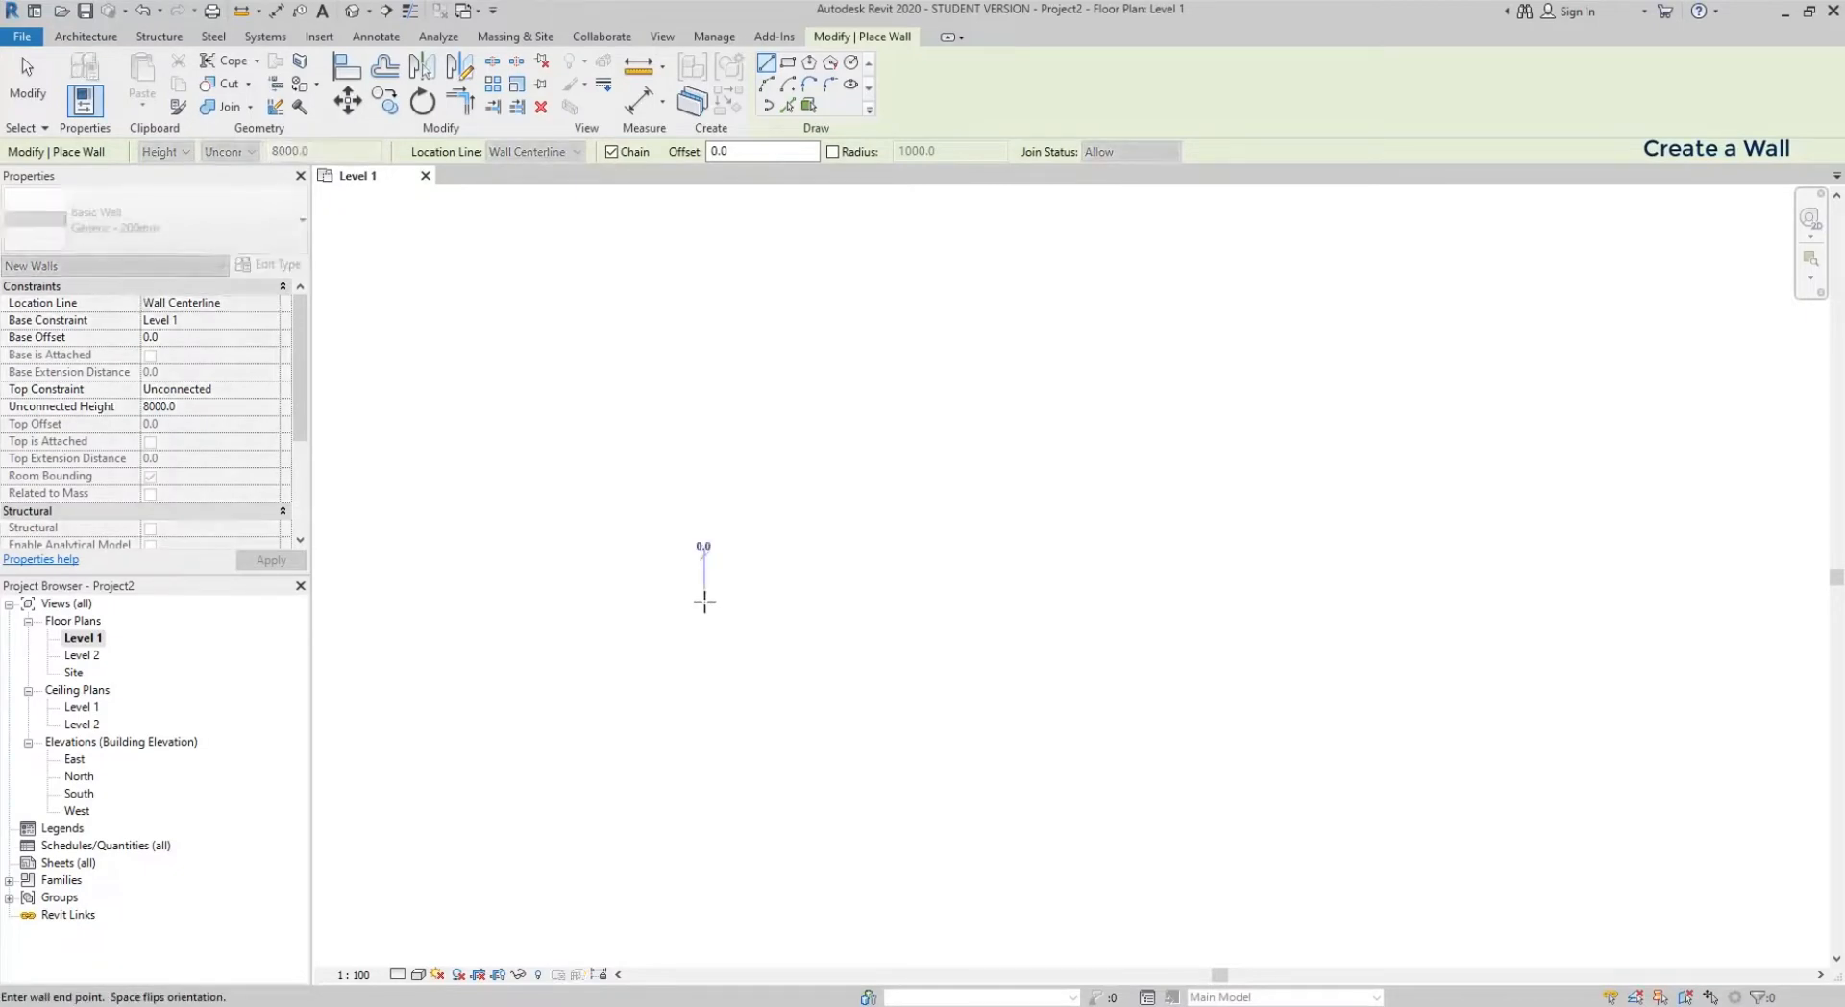
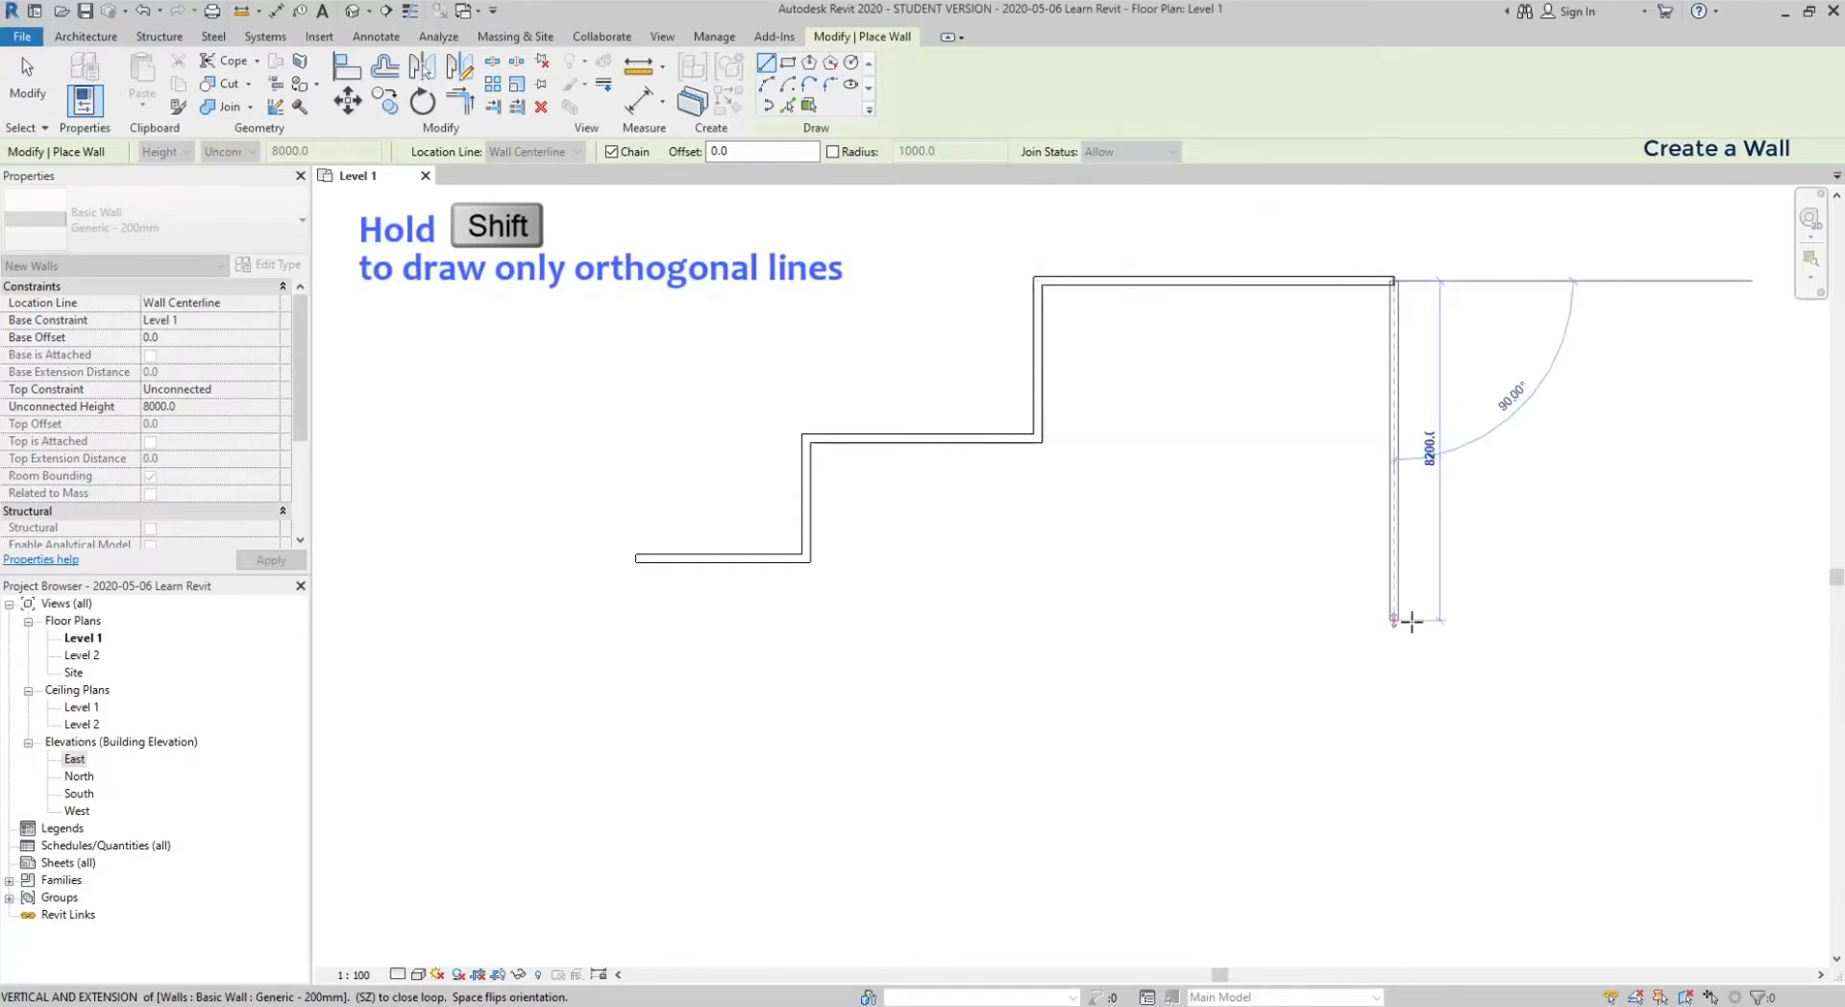
click(1395, 620)
click(1153, 621)
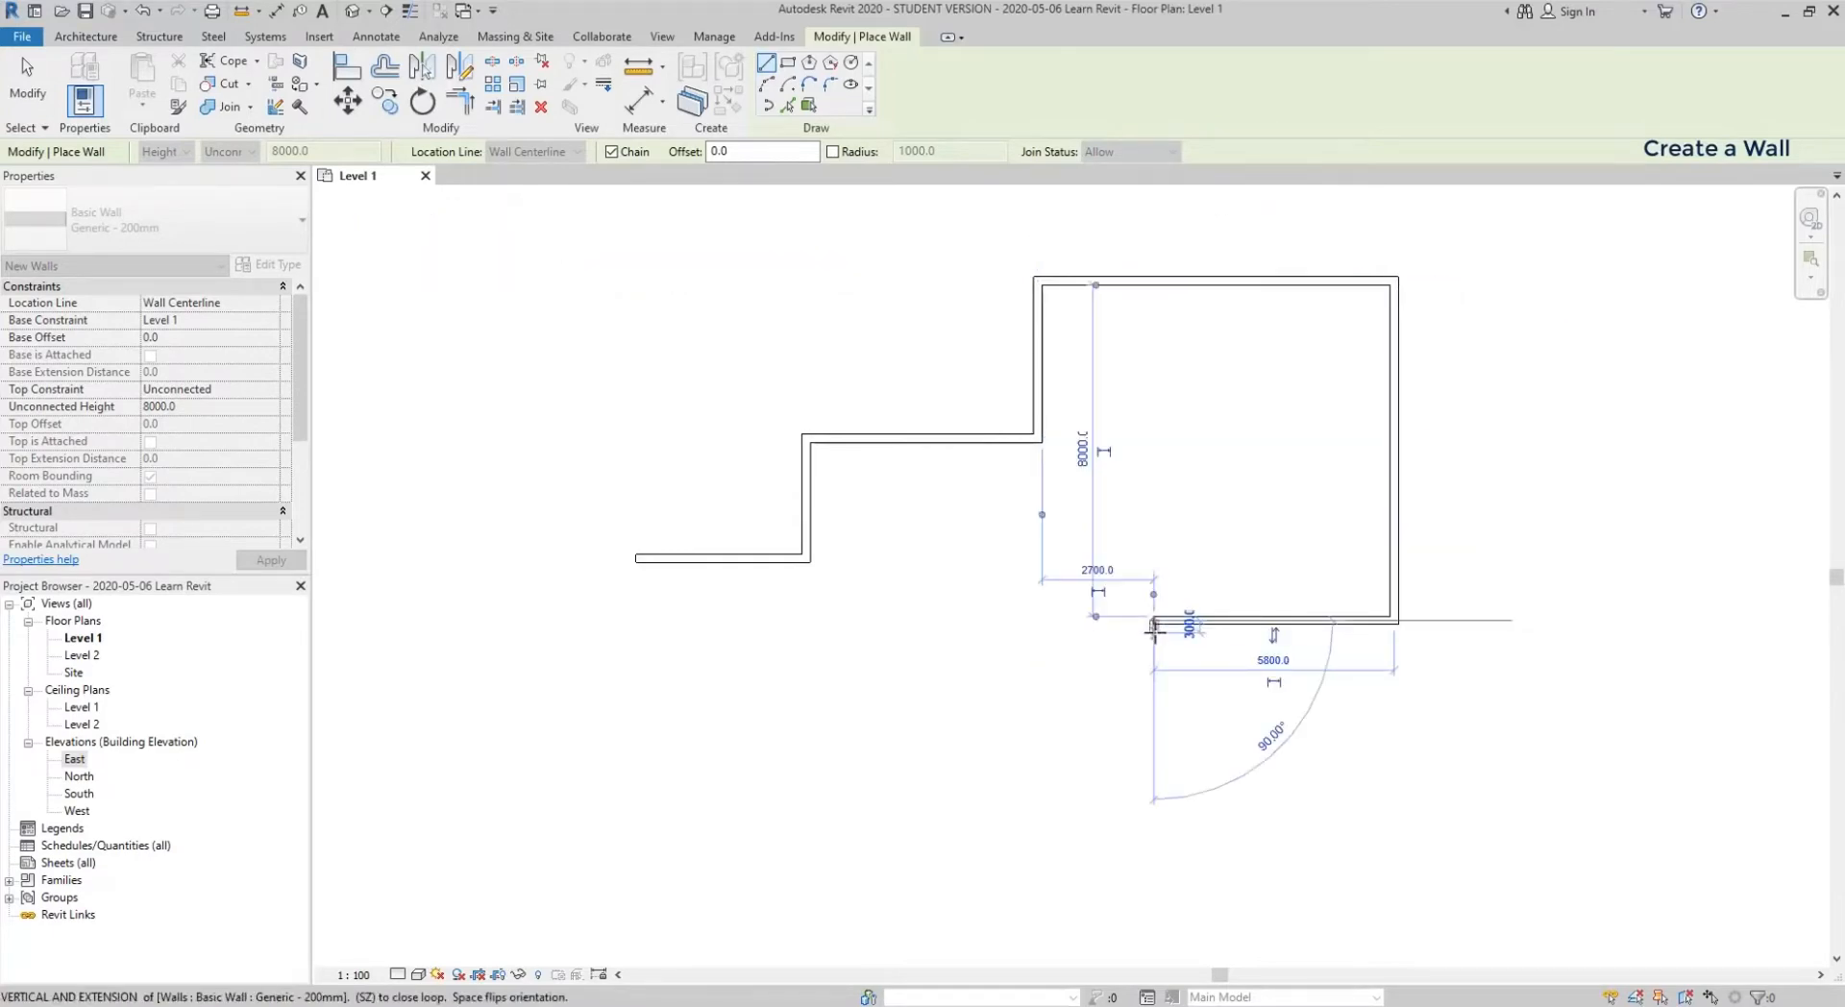
key(Escape)
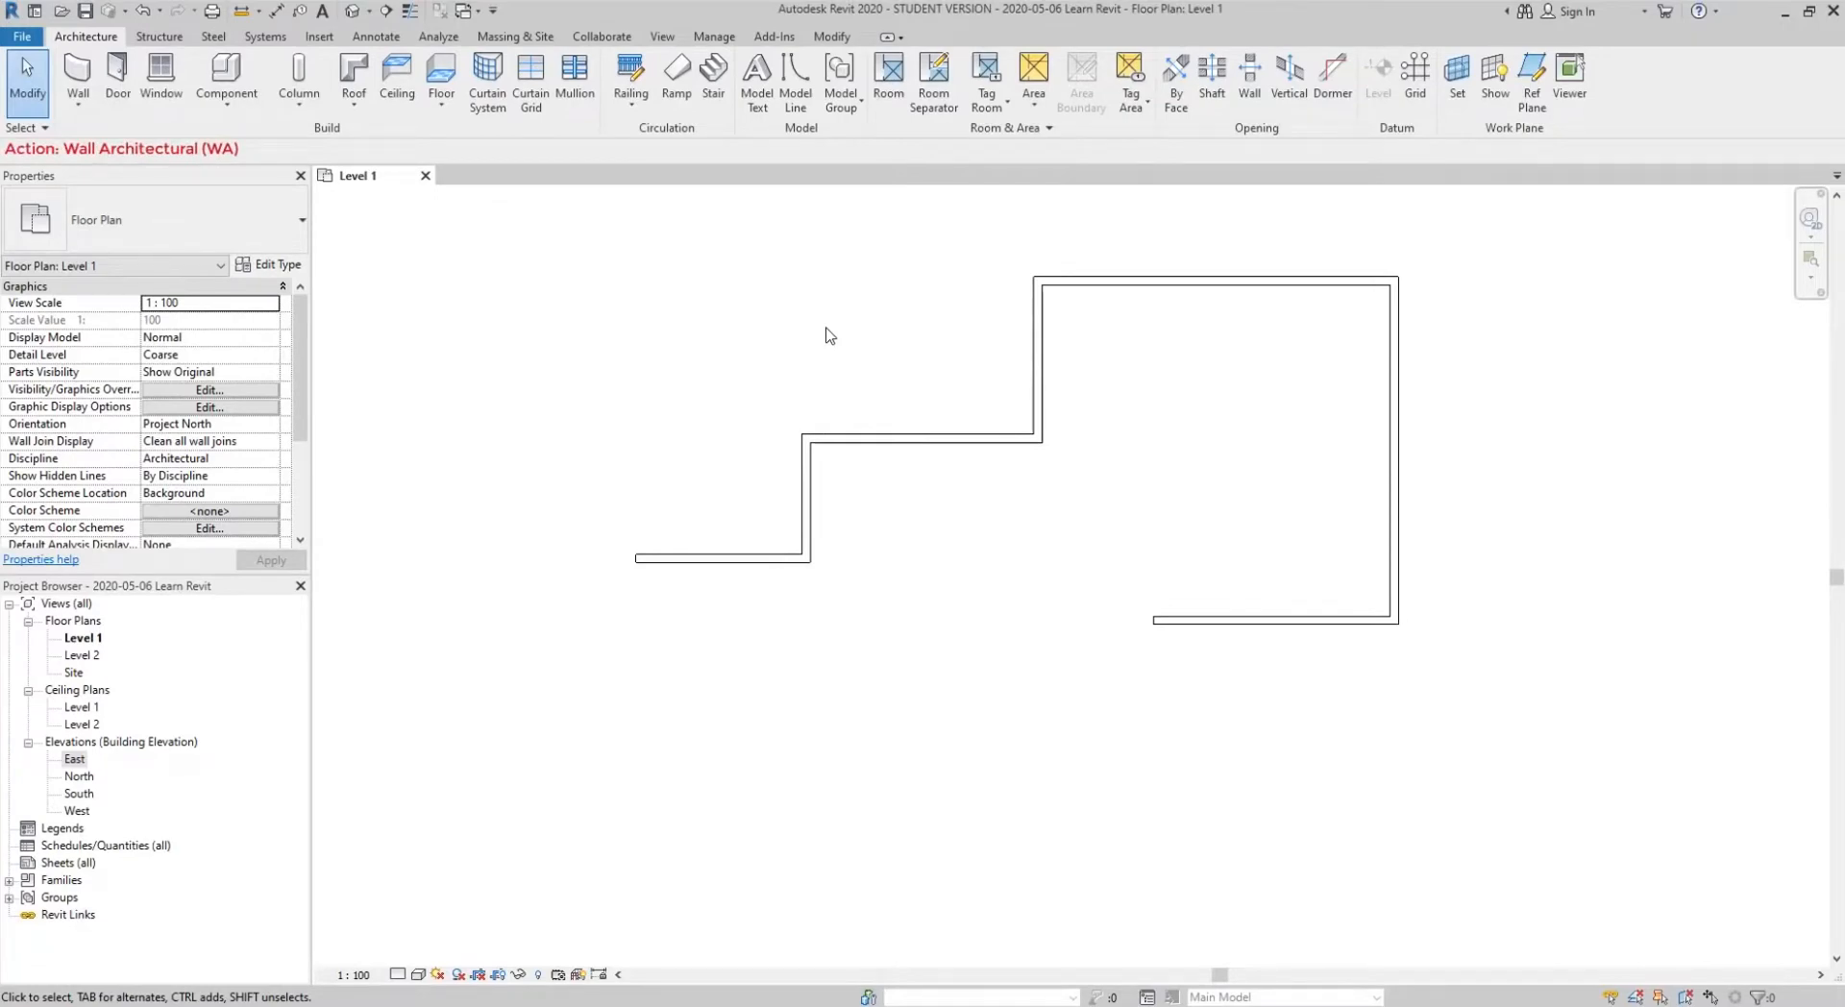
key(w)
key(a)
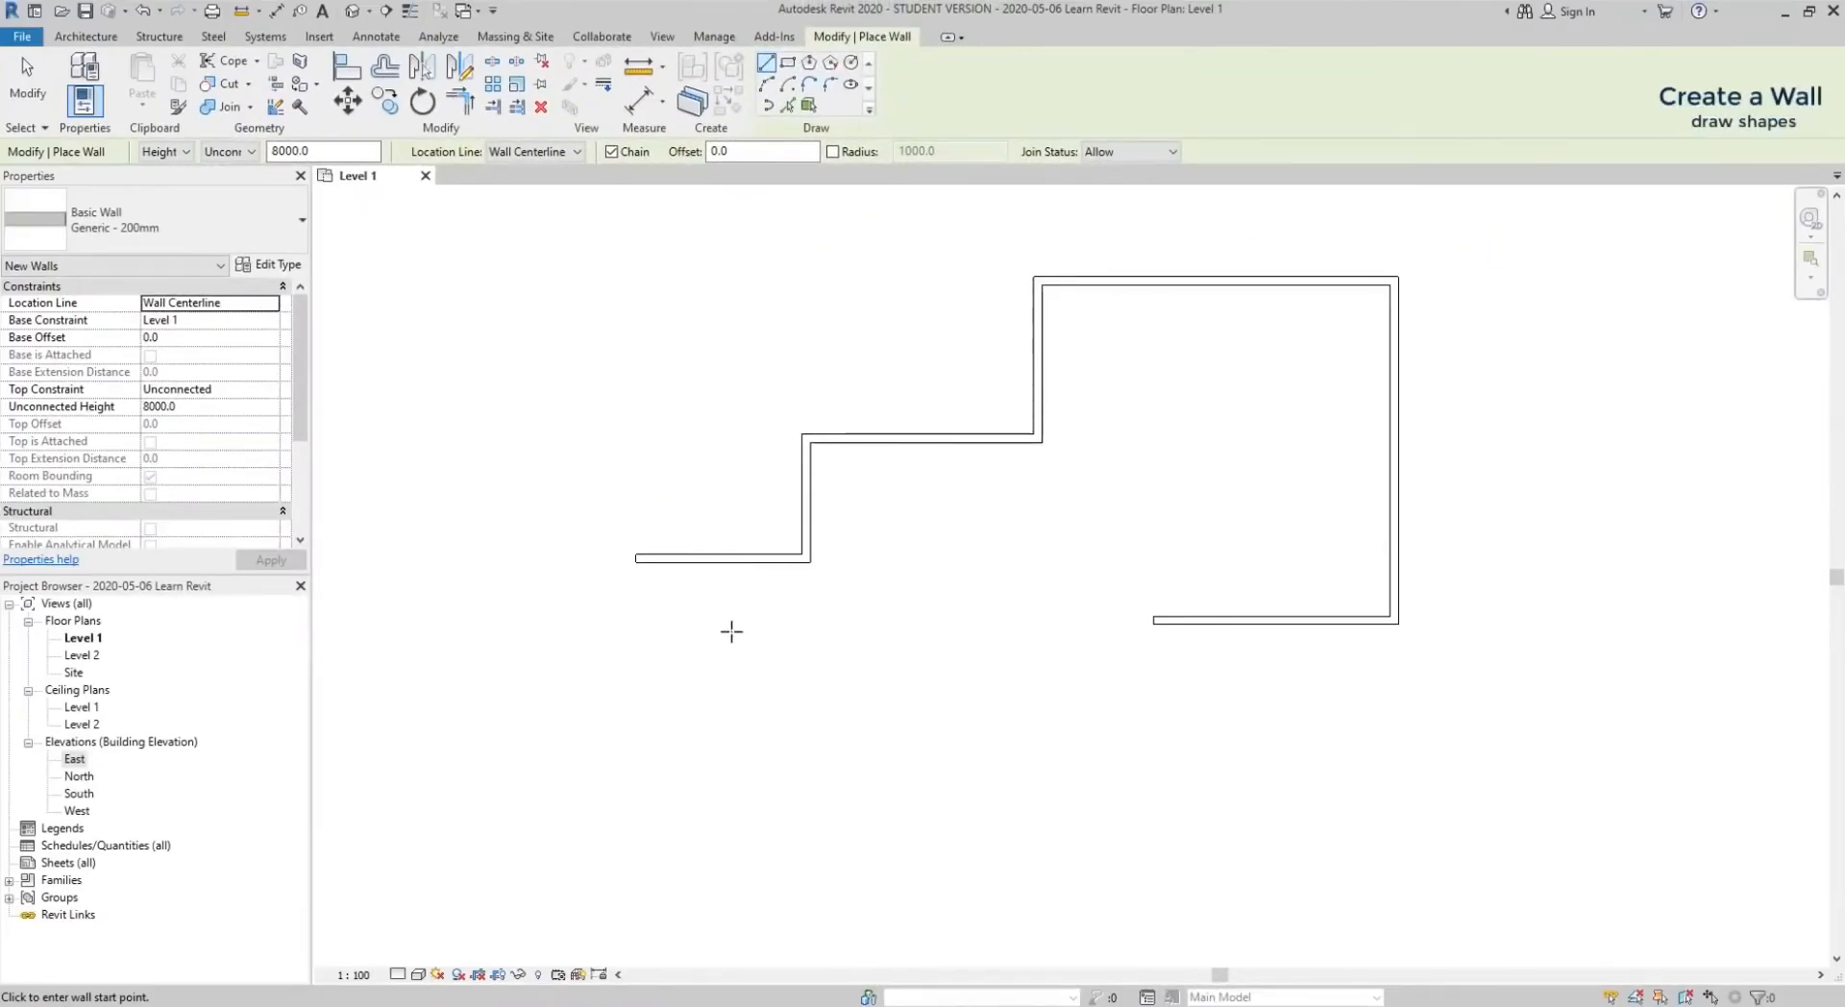
click(685, 741)
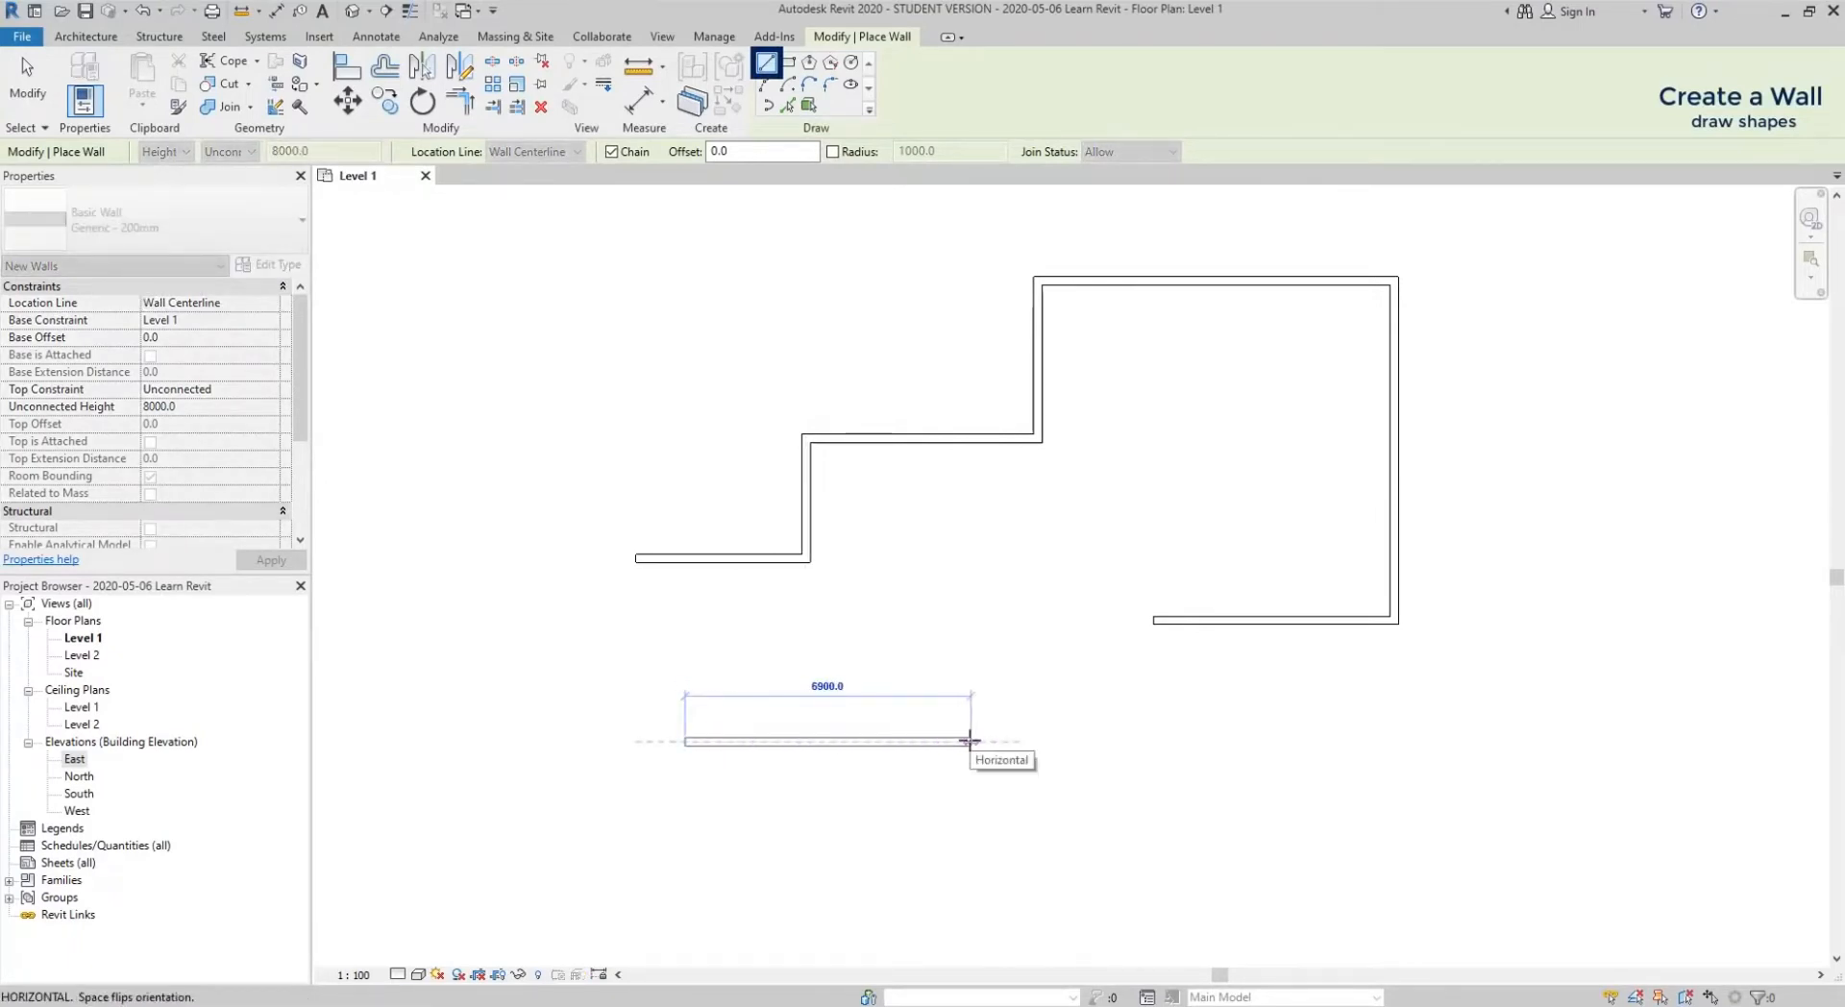
key(Escape)
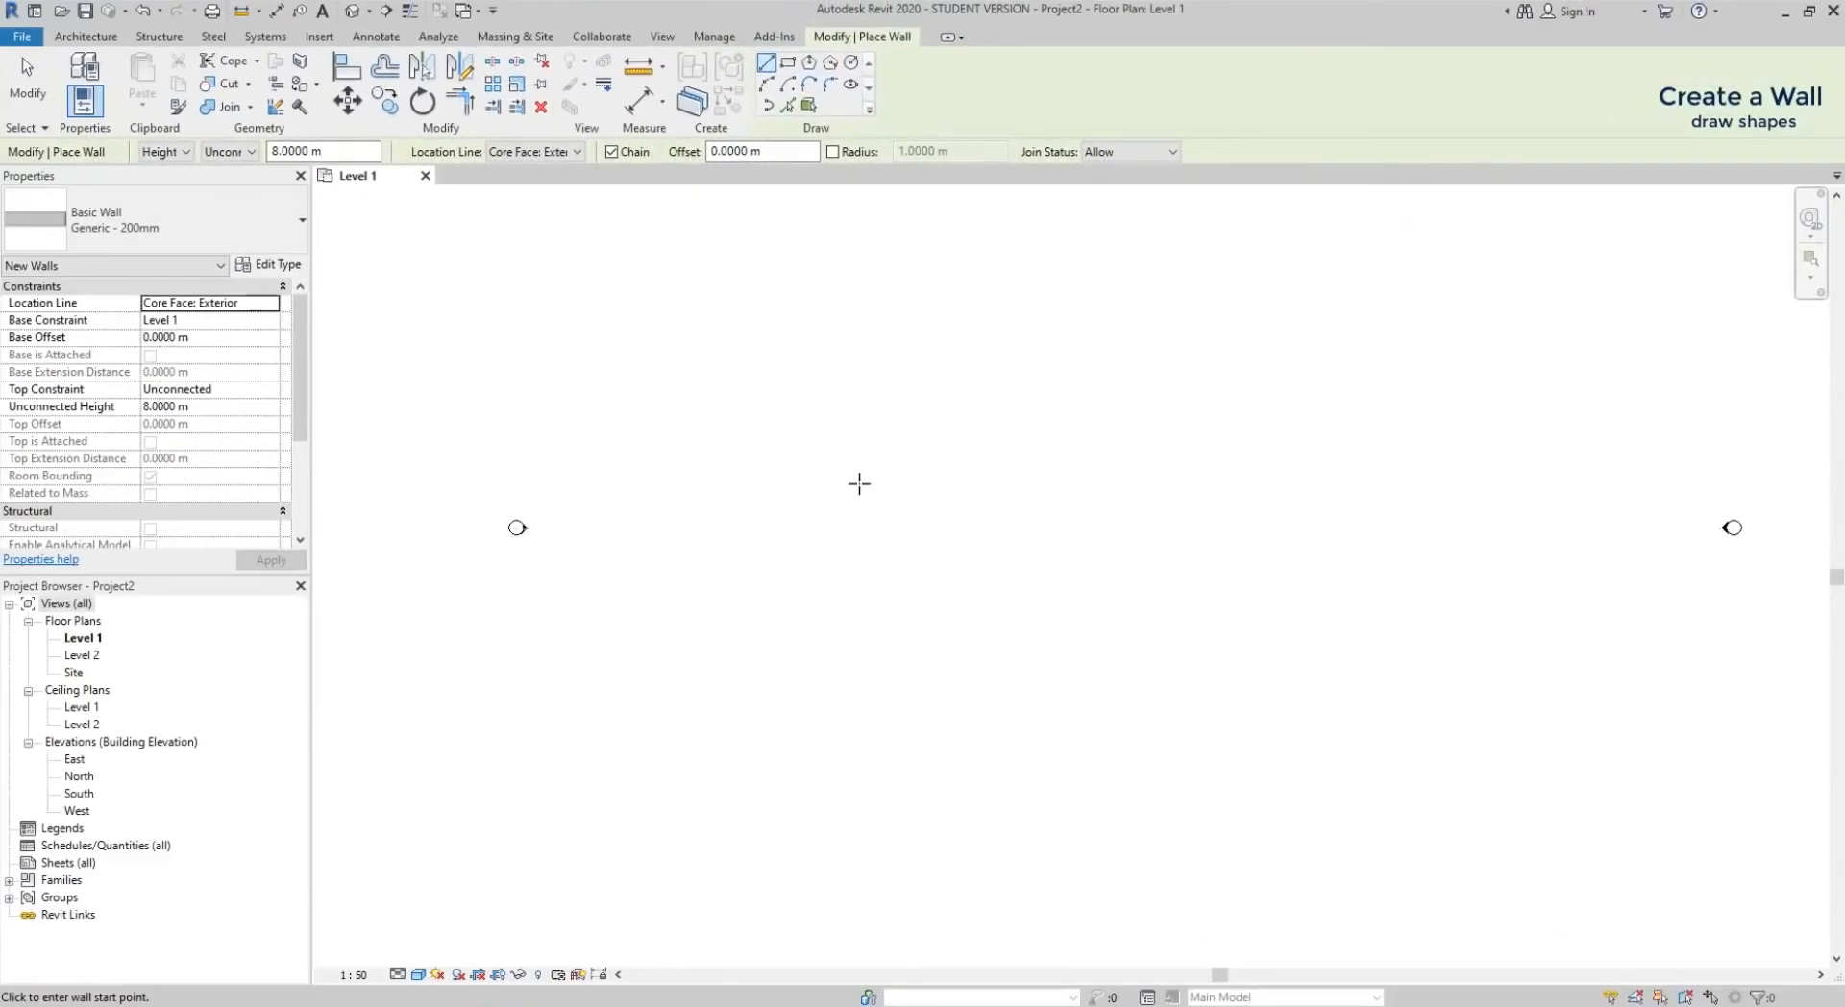
- Draw a rectangle of Generic - 200mm walls about 5.2 m by 2.7 m on Project2's Level 1 plan
click(788, 64)
click(829, 625)
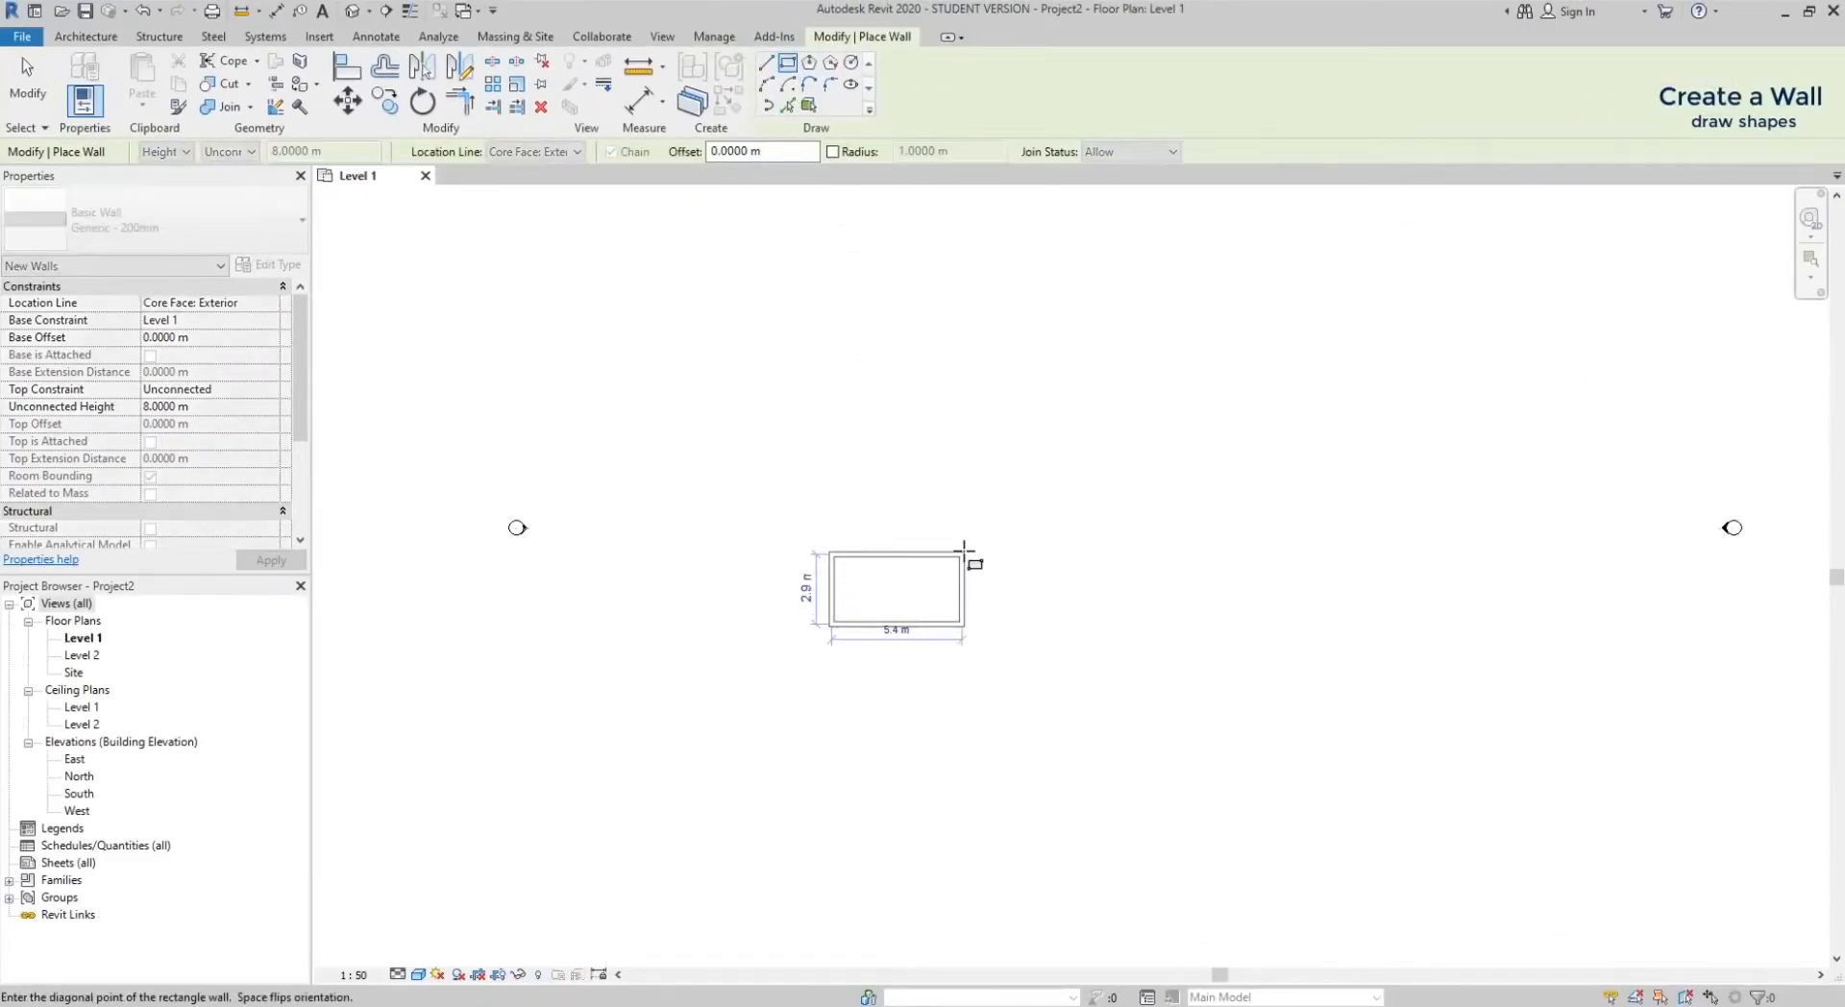
scroll(963, 552, up, 4)
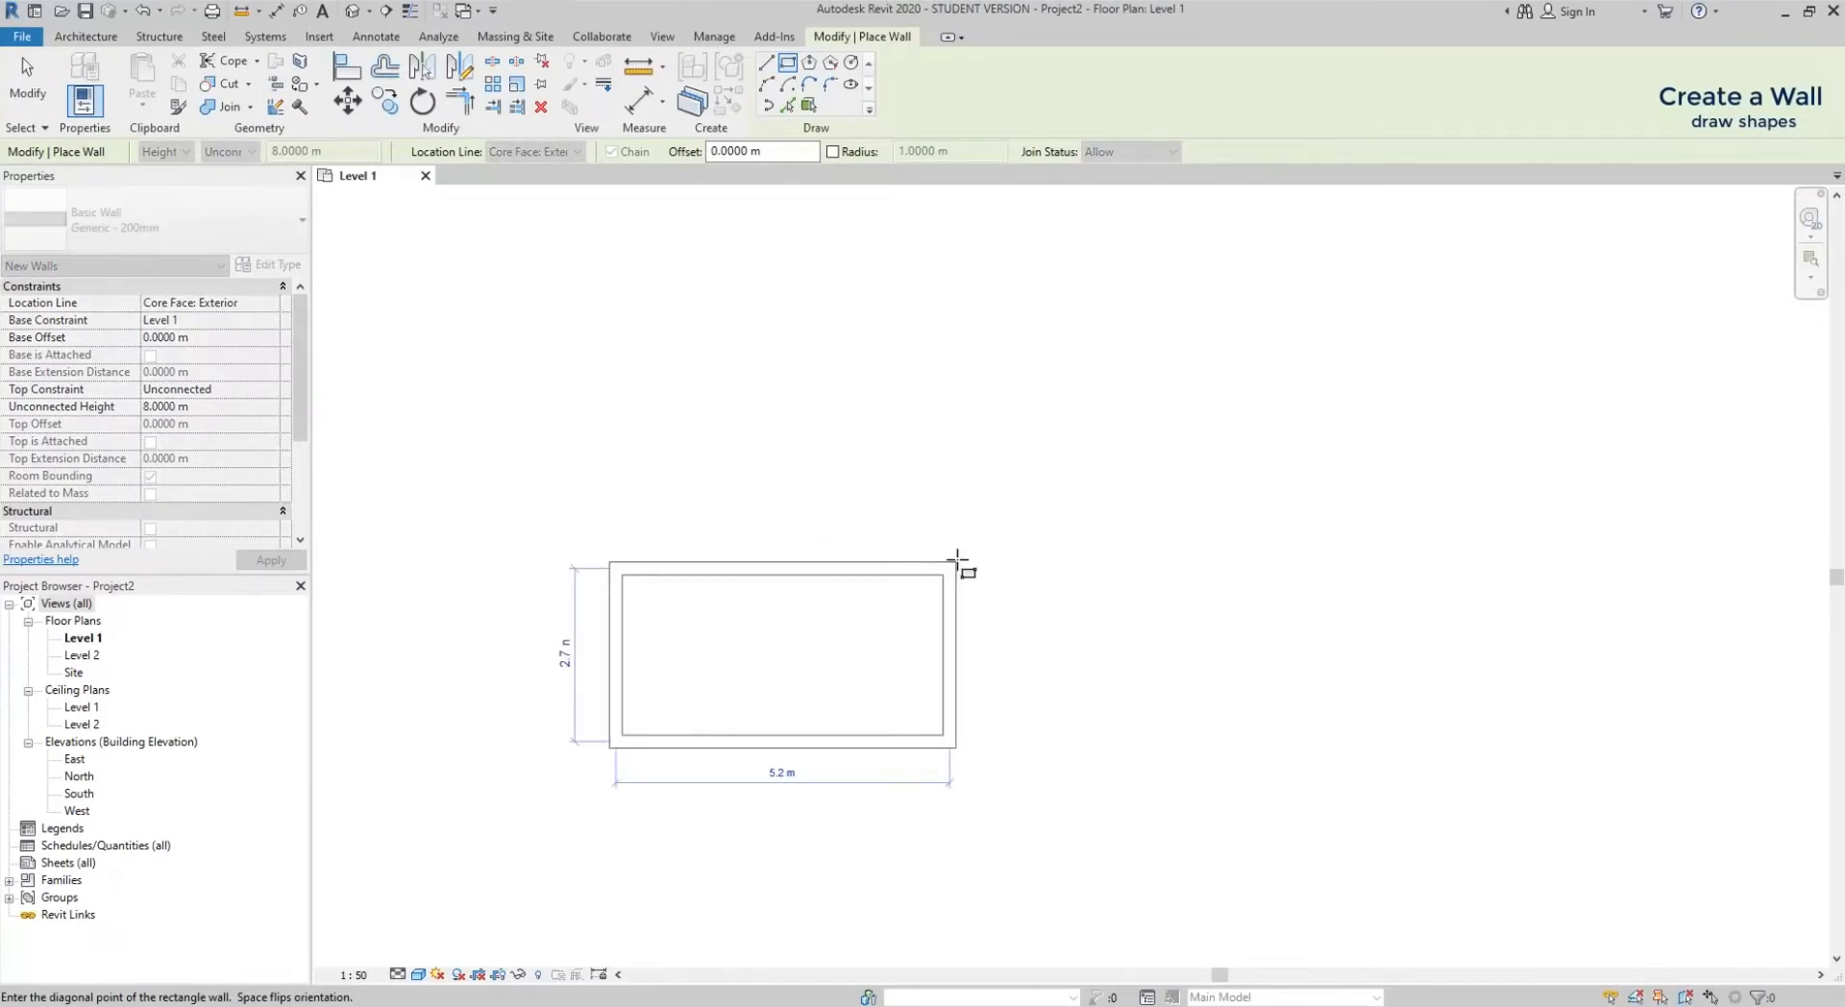
click(957, 560)
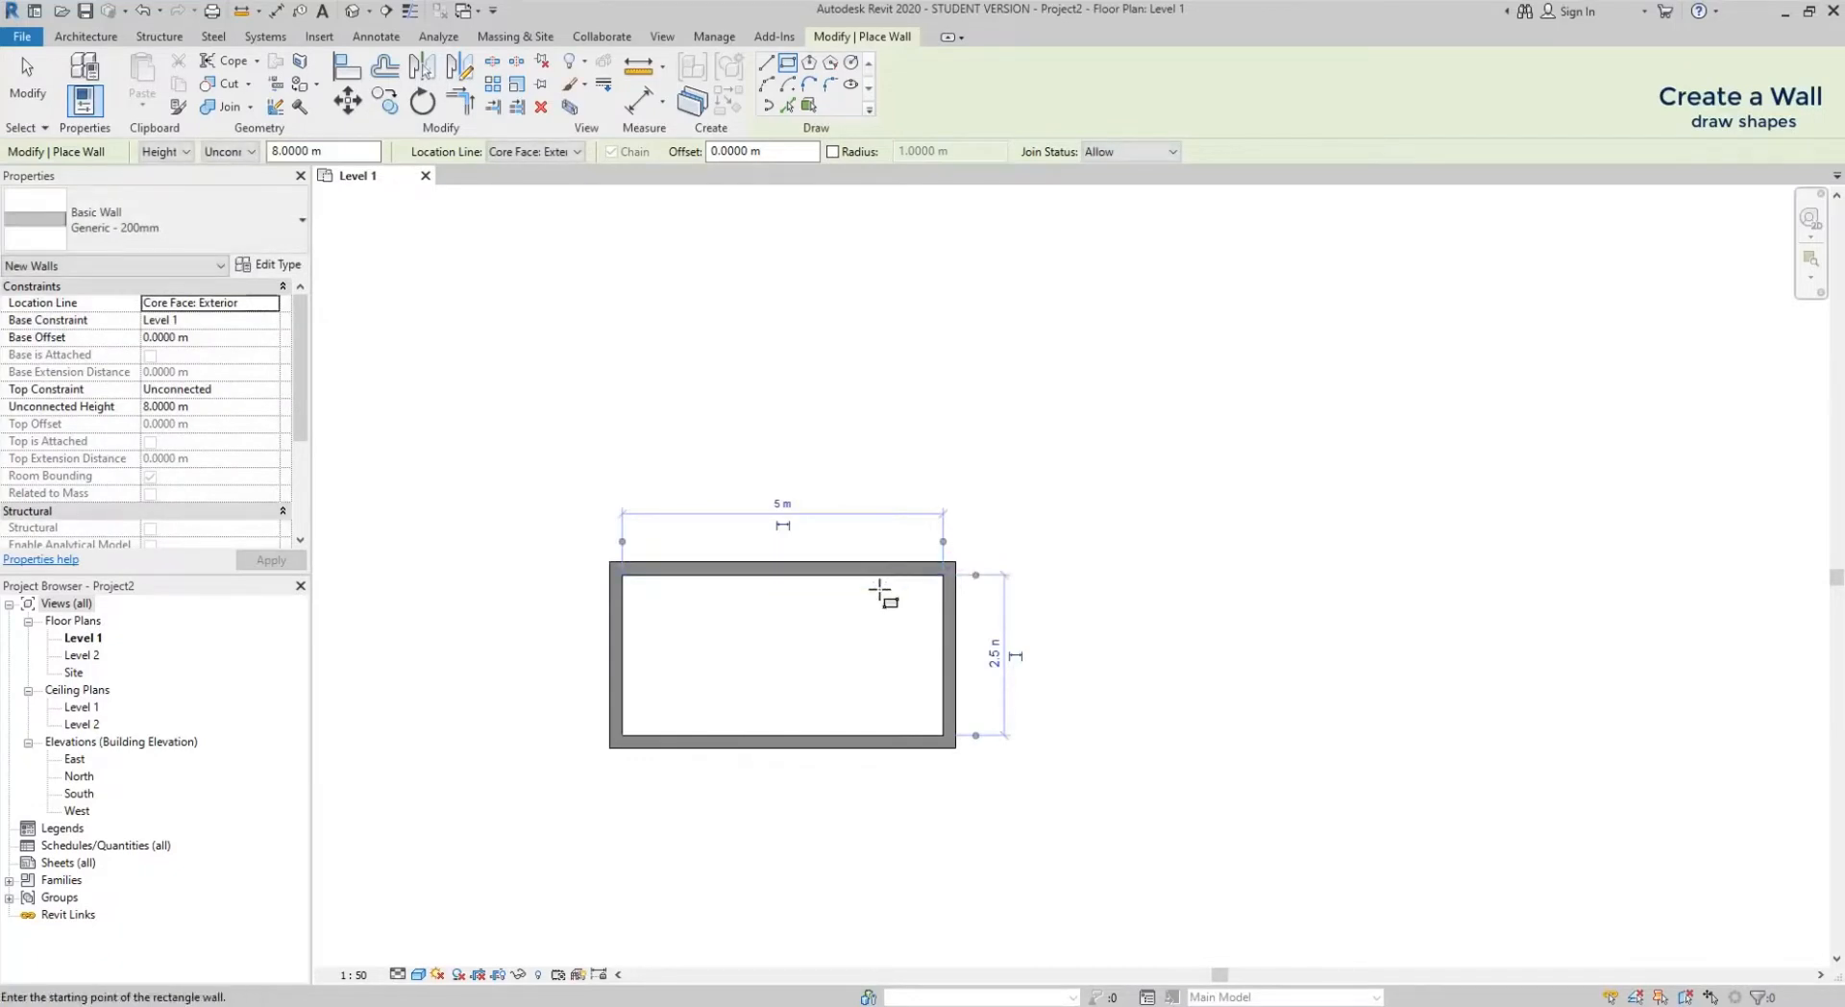
- Finish the wall rectangle and set the distance between its upper and lower walls to 3 m
key(Escape)
key(Escape)
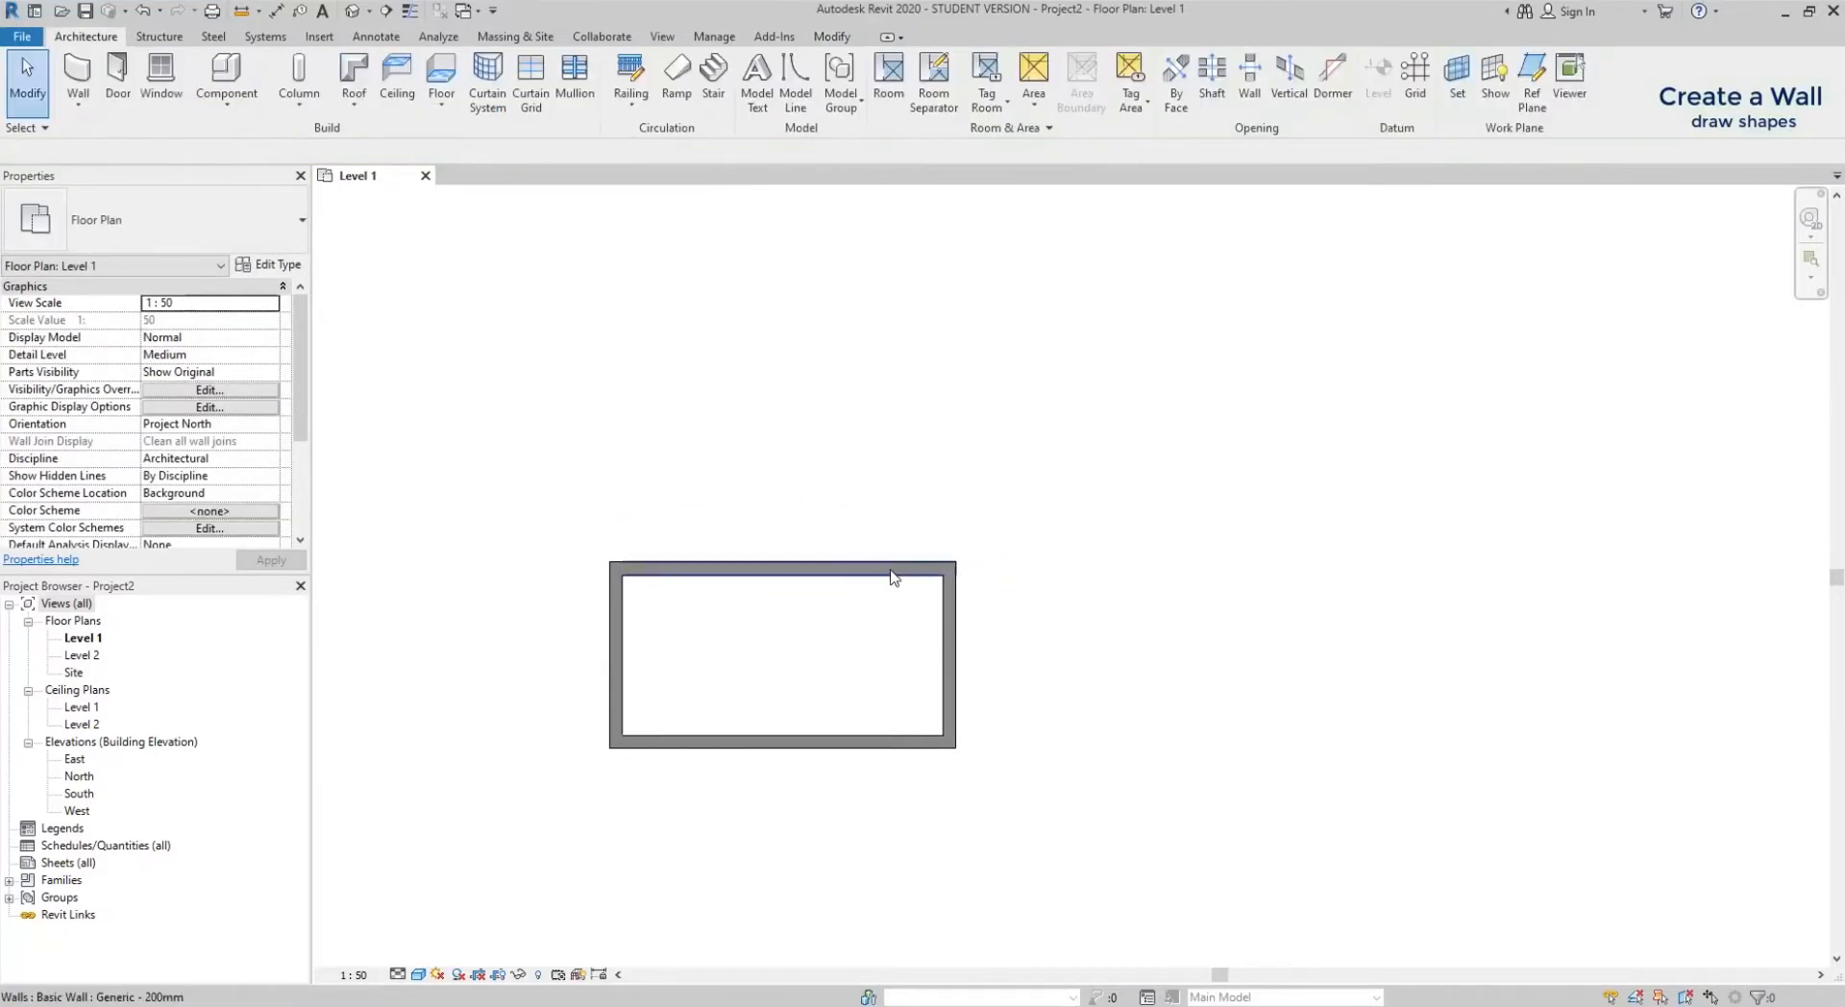
click(891, 574)
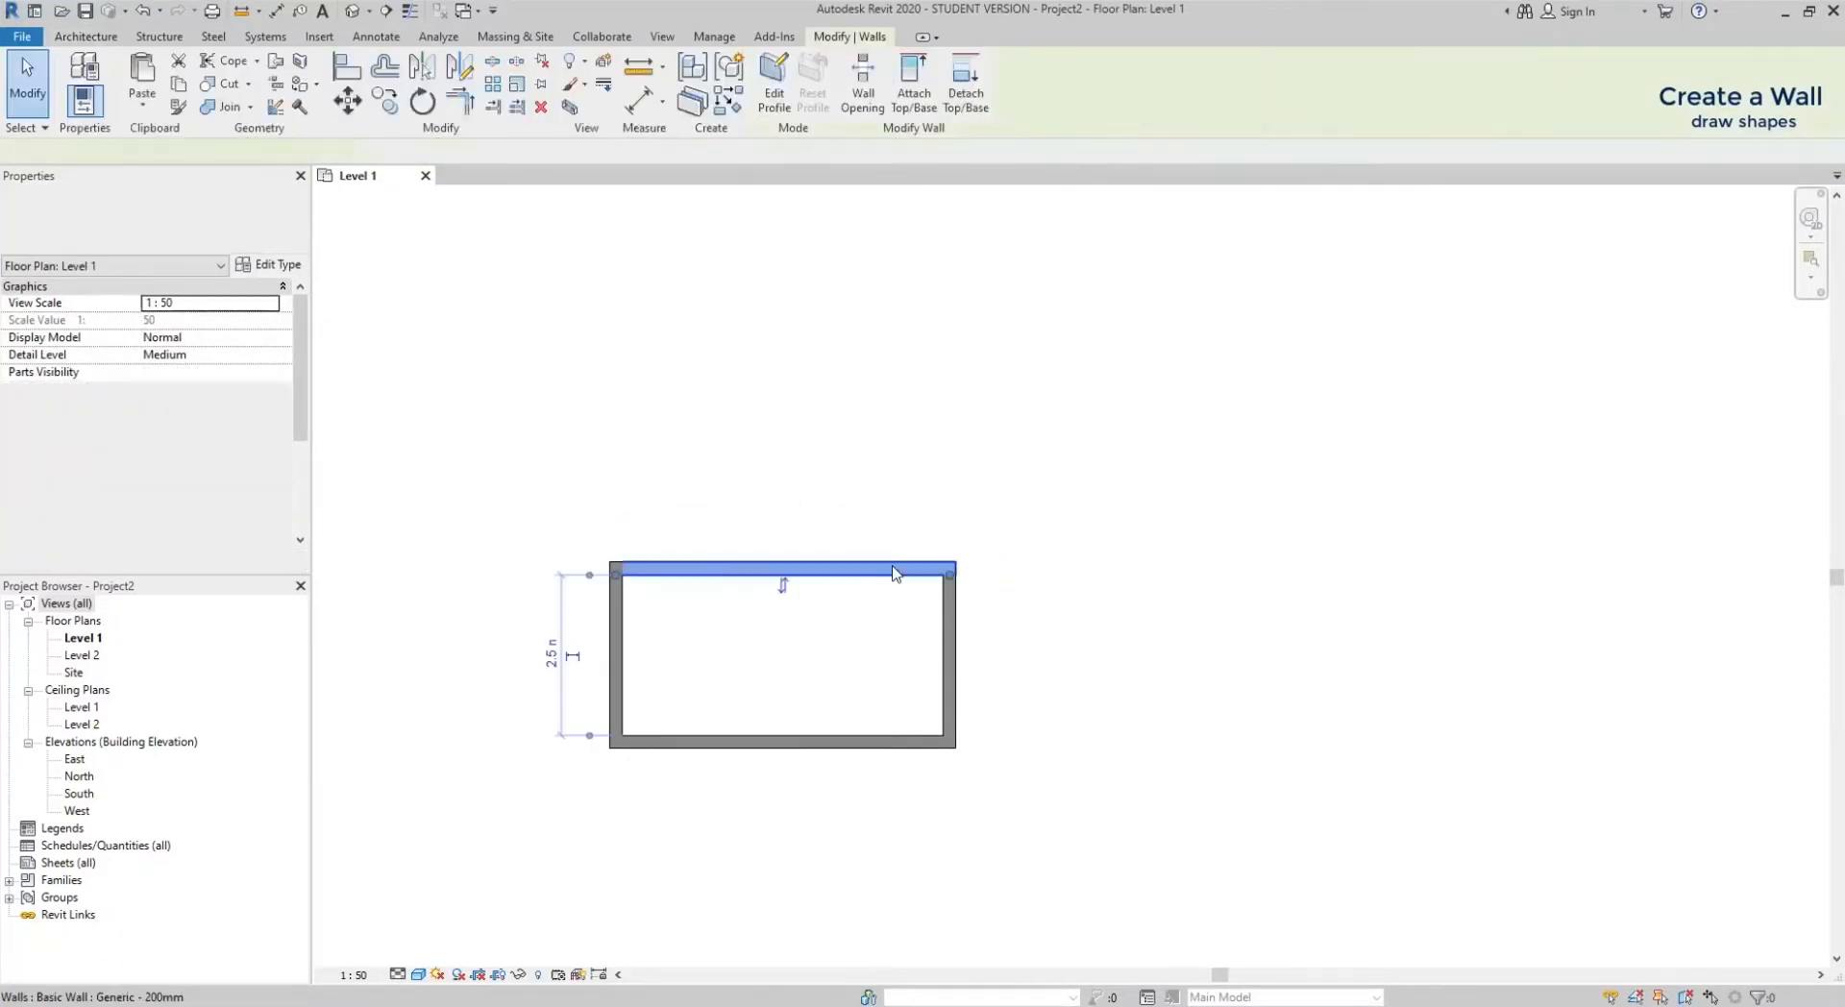
click(551, 654)
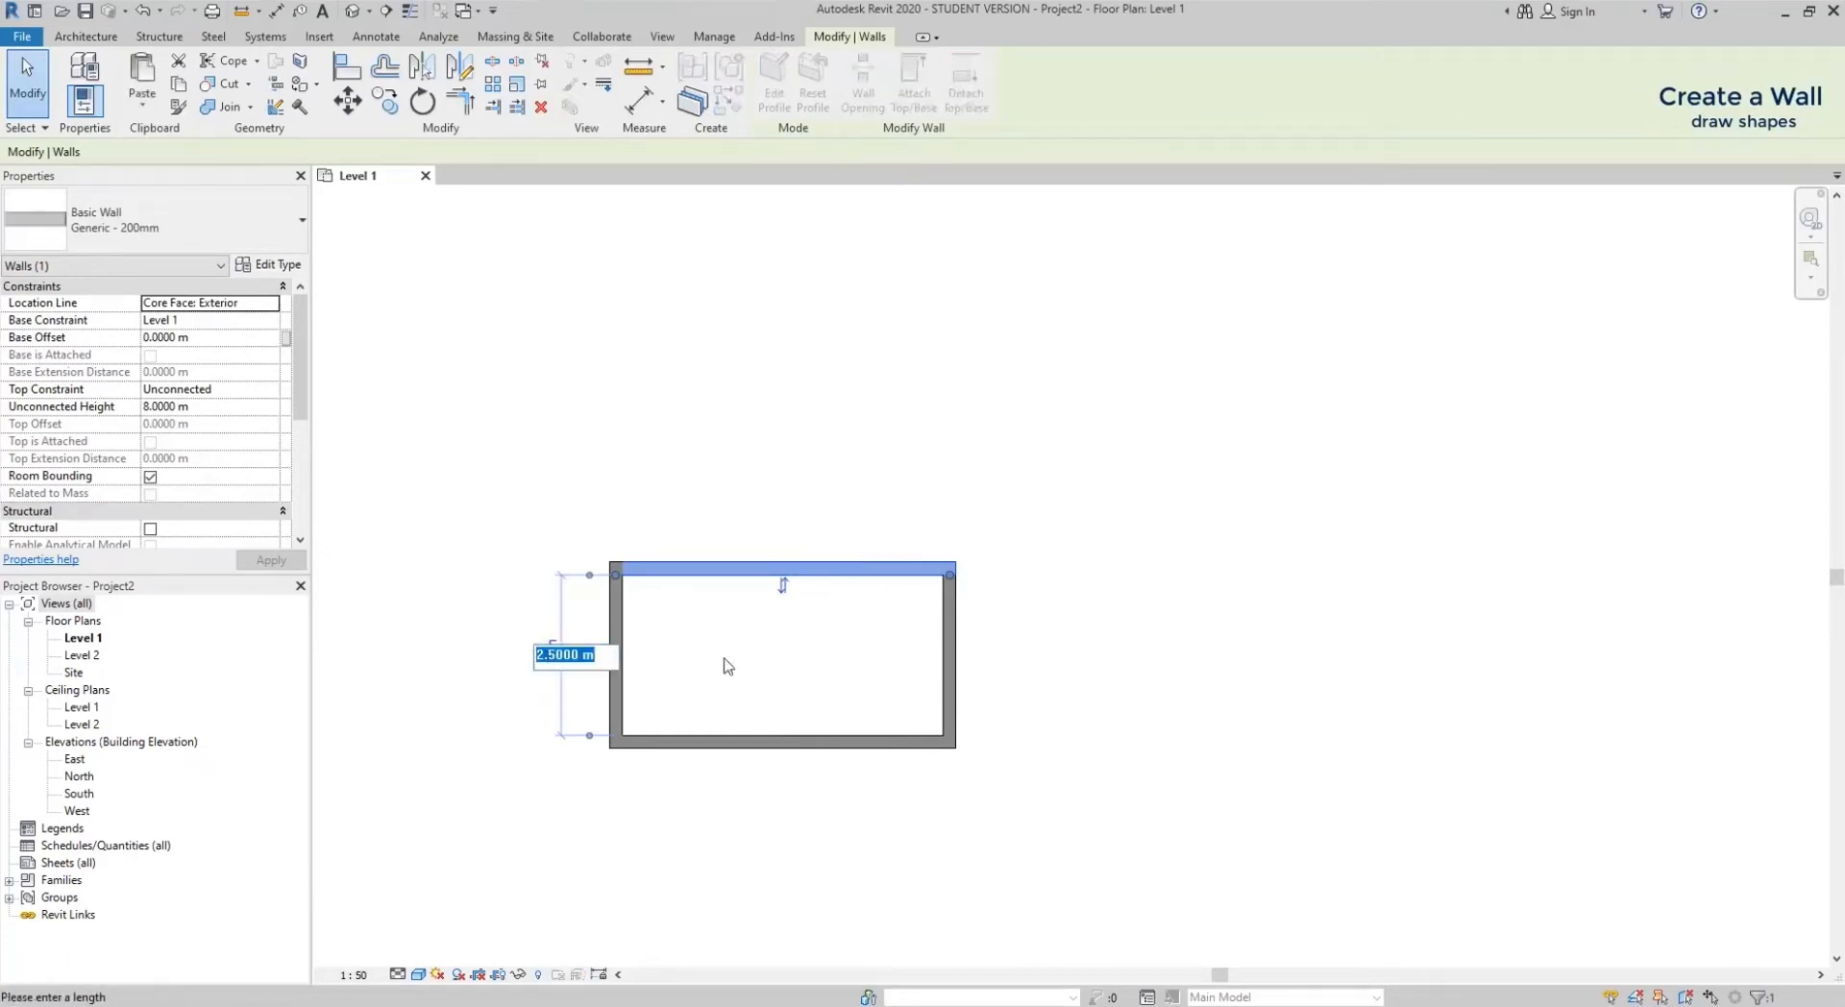
text(3)
key(Return)
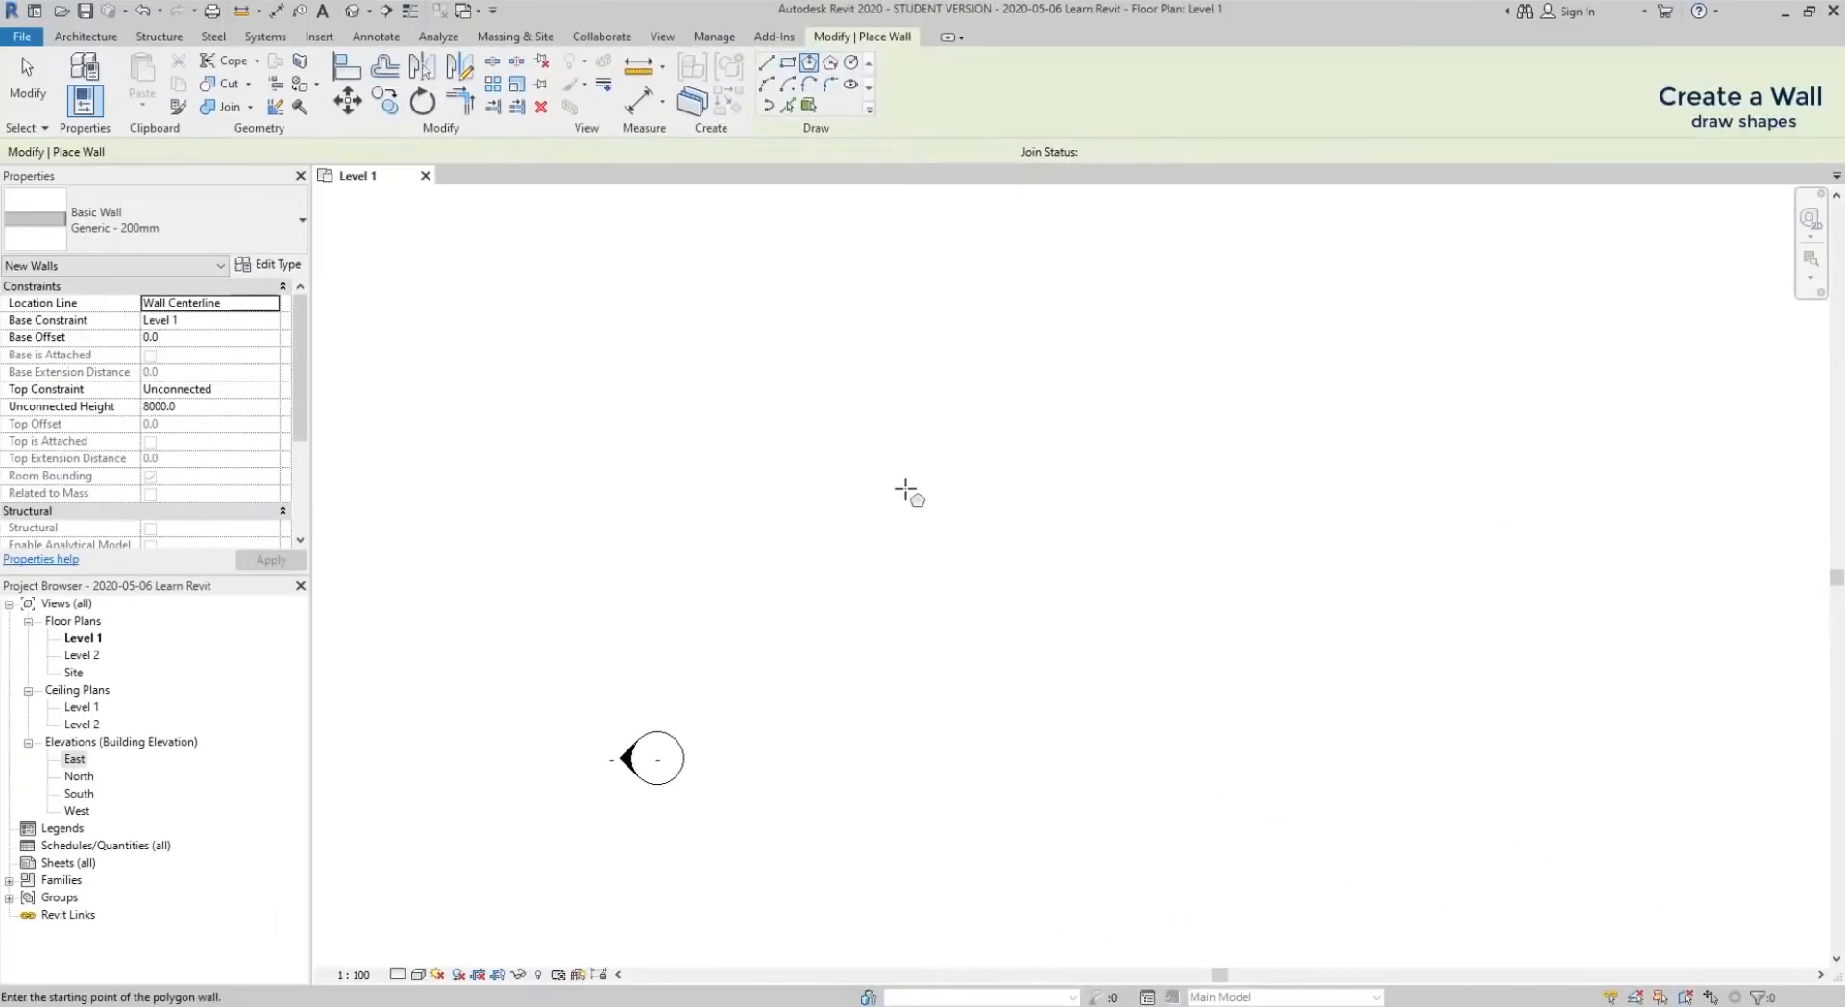
- Draw a 6-sided polygon of walls with a radius of about 4900 mm, and a circular wall with a 3800 mm radius
click(818, 531)
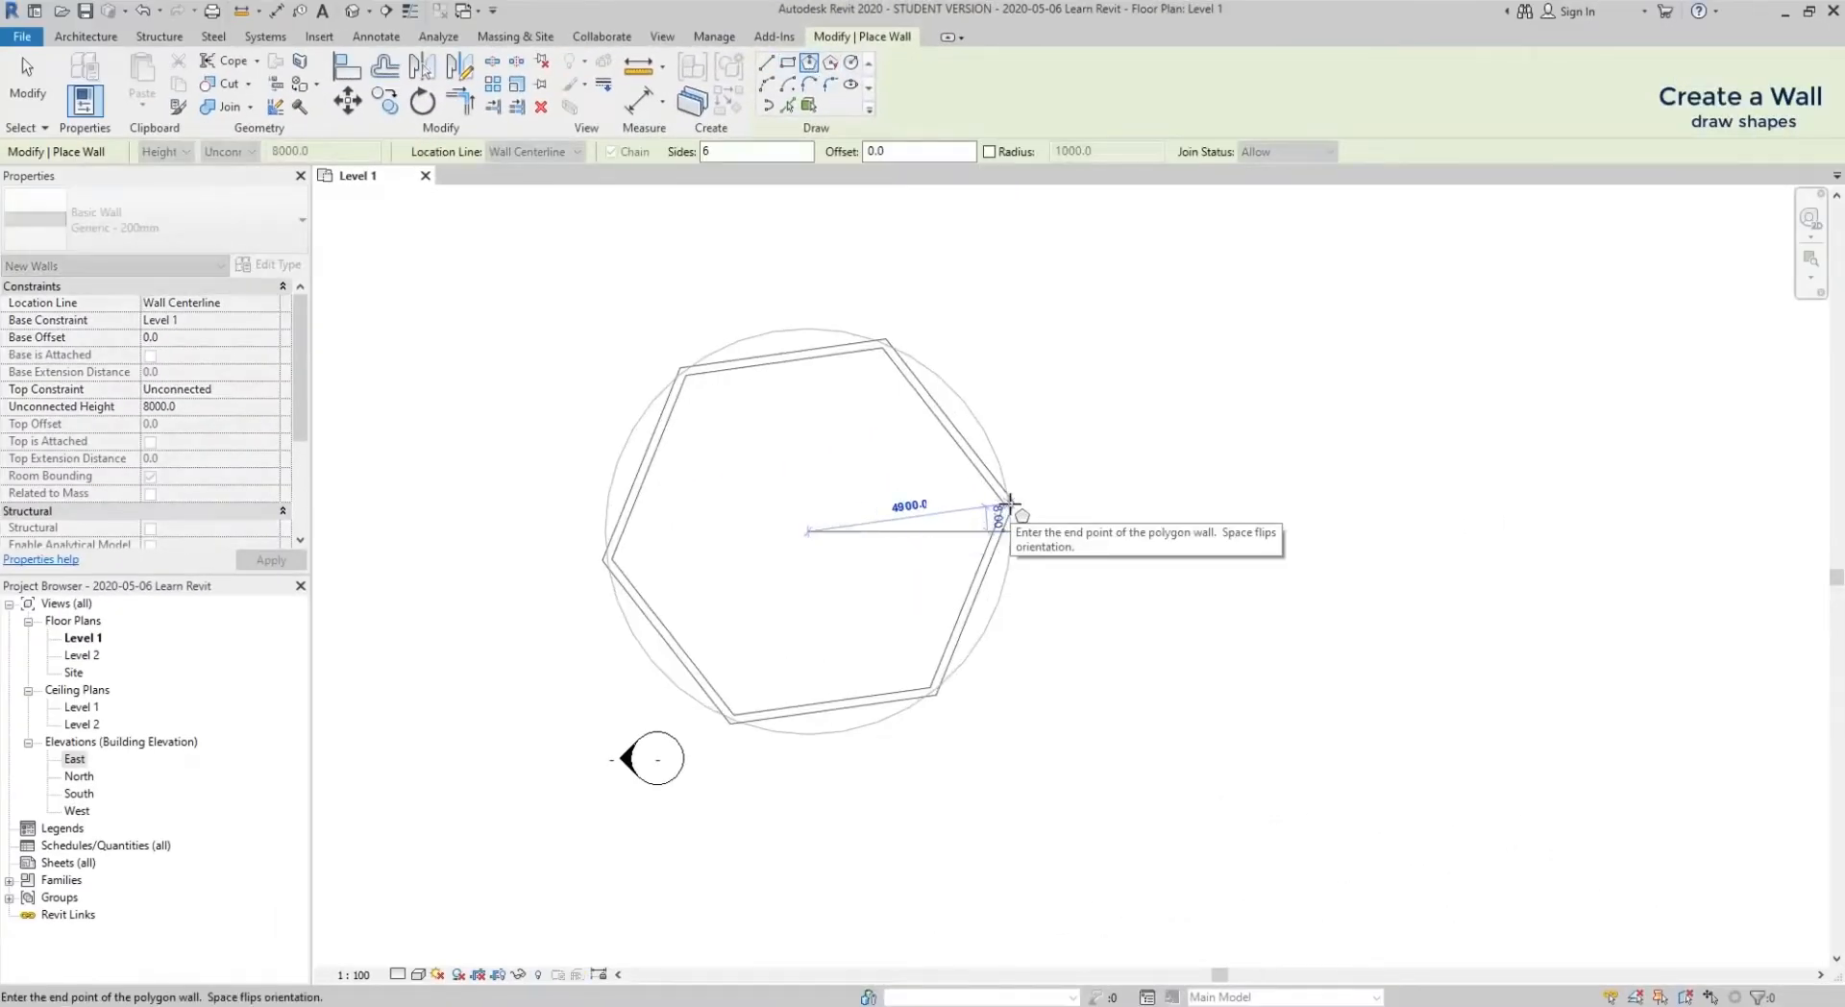
click(1011, 499)
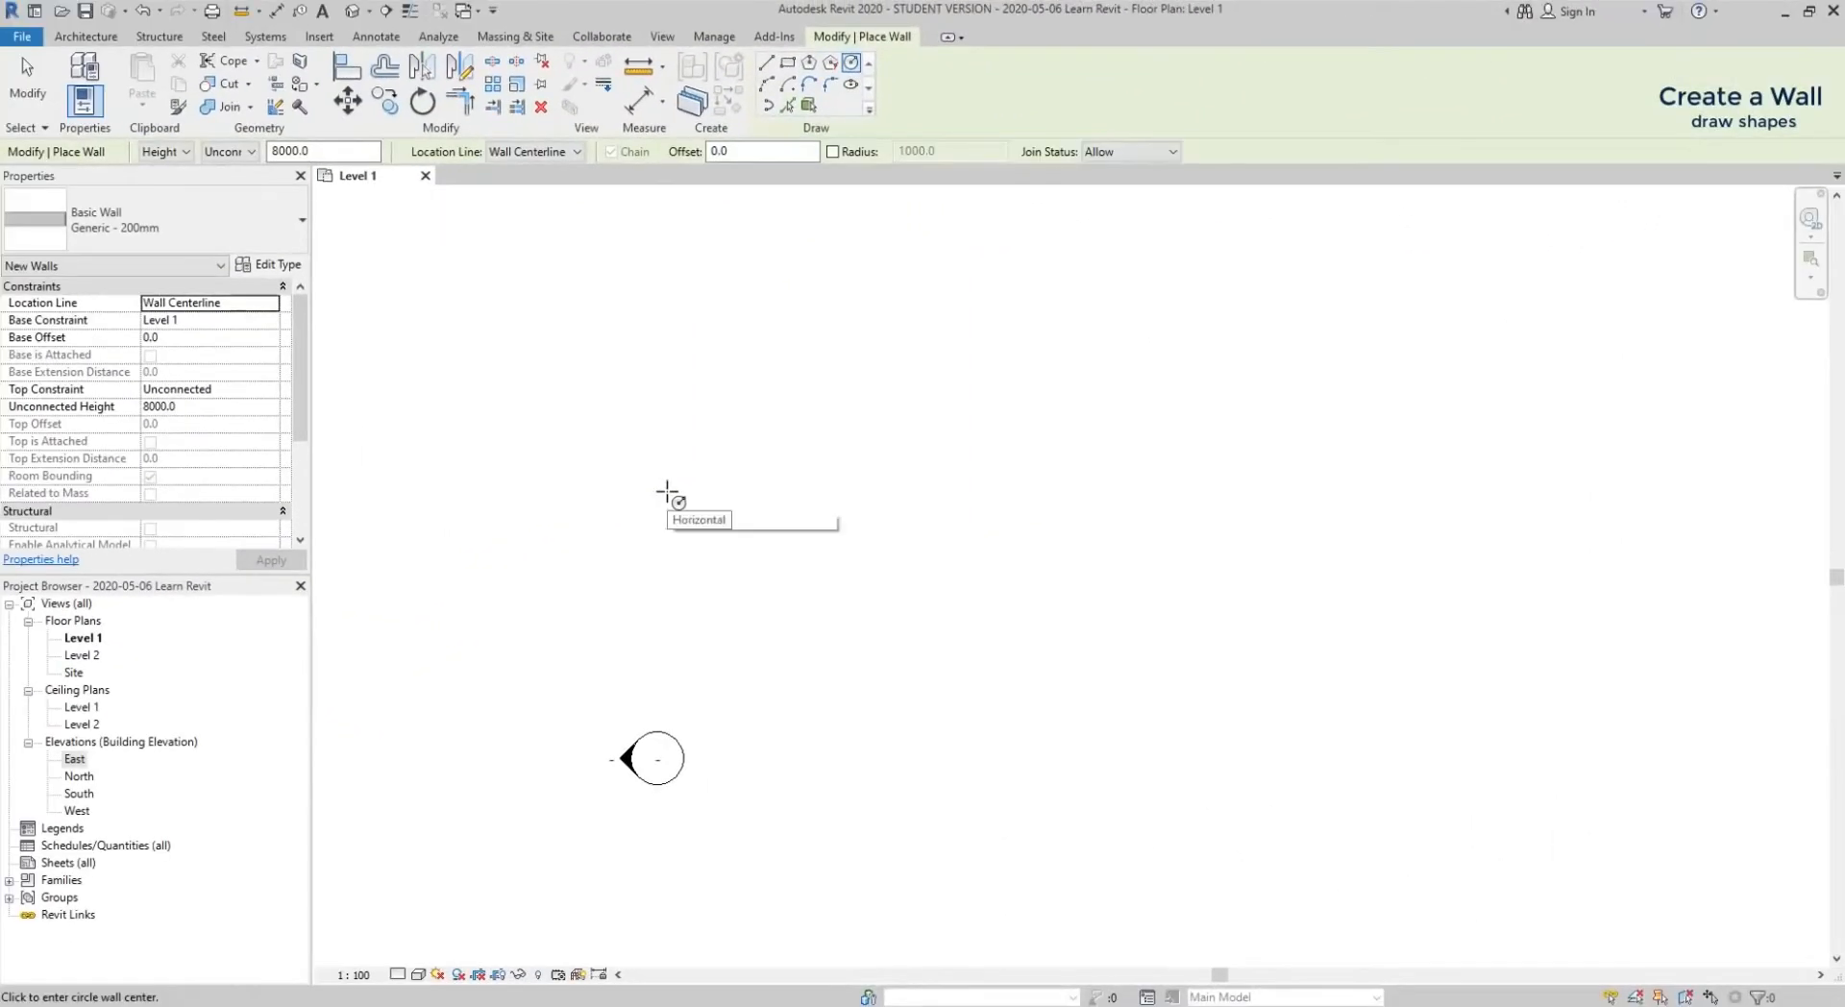
click(665, 492)
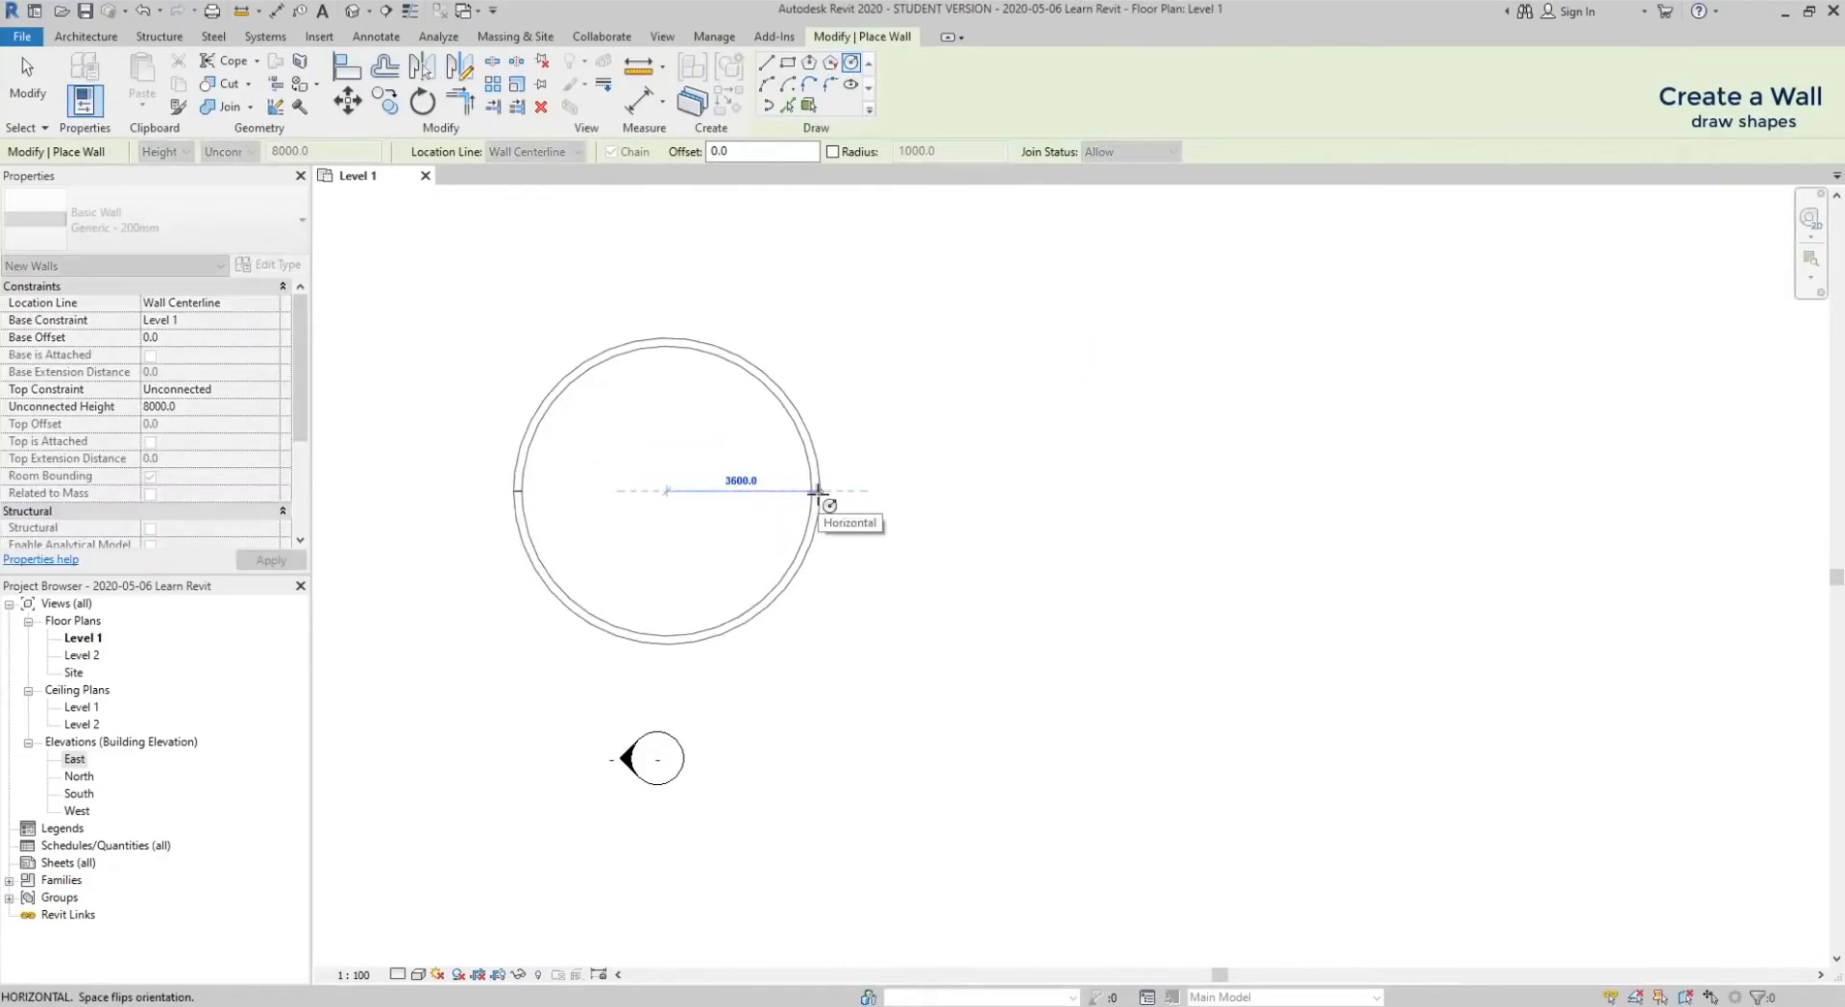
text(3800)
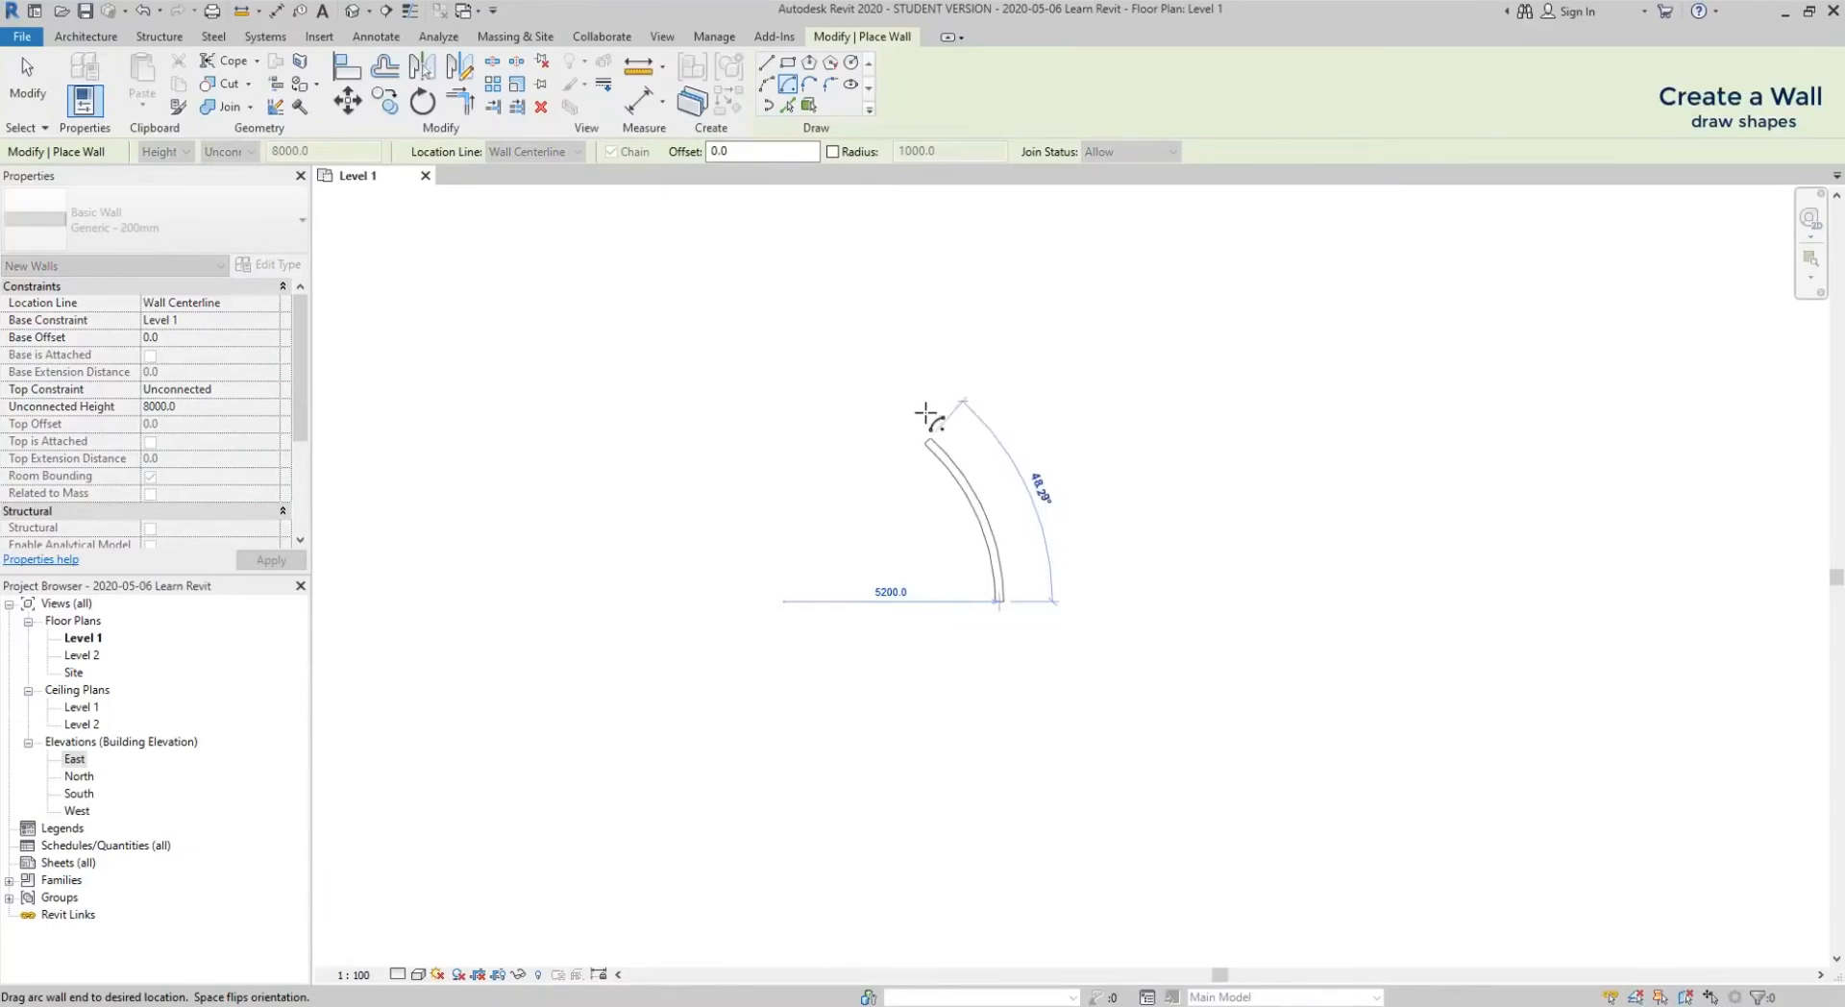
- Draw an arc wall with a radius of about 5200 mm, and an elliptical wall with a vertical half-axis of about 2300 mm
click(1060, 293)
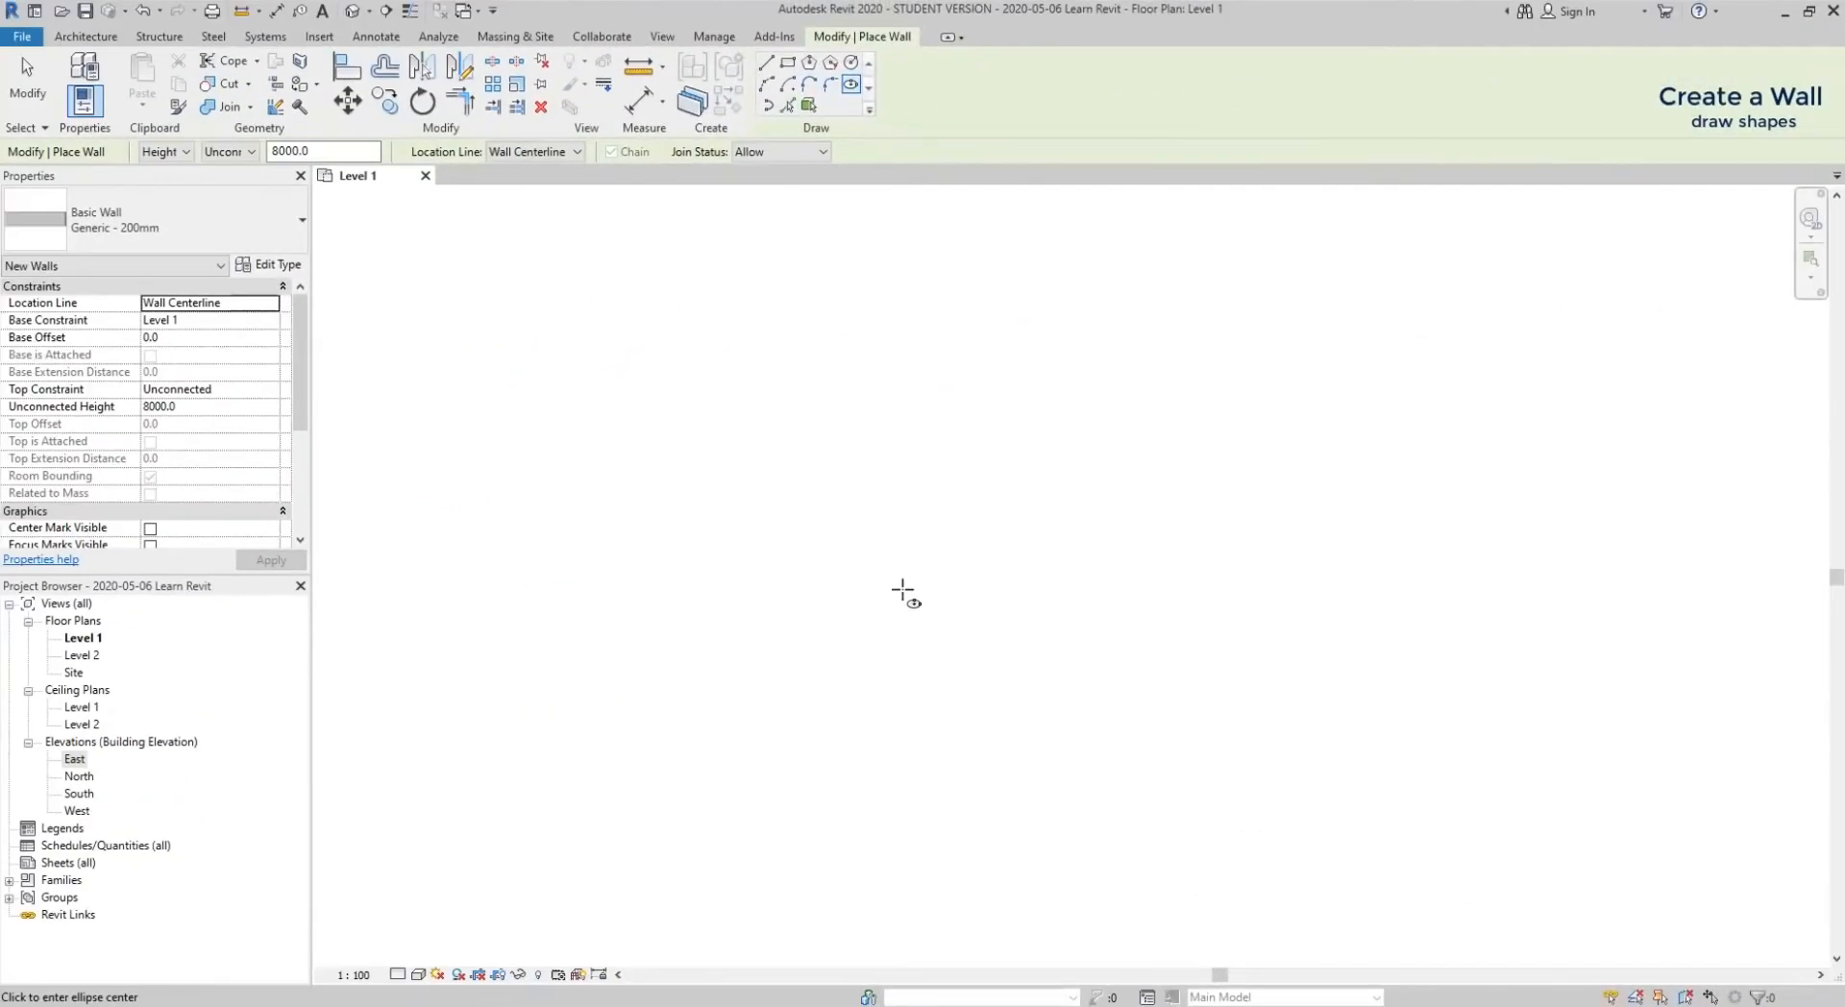
click(901, 588)
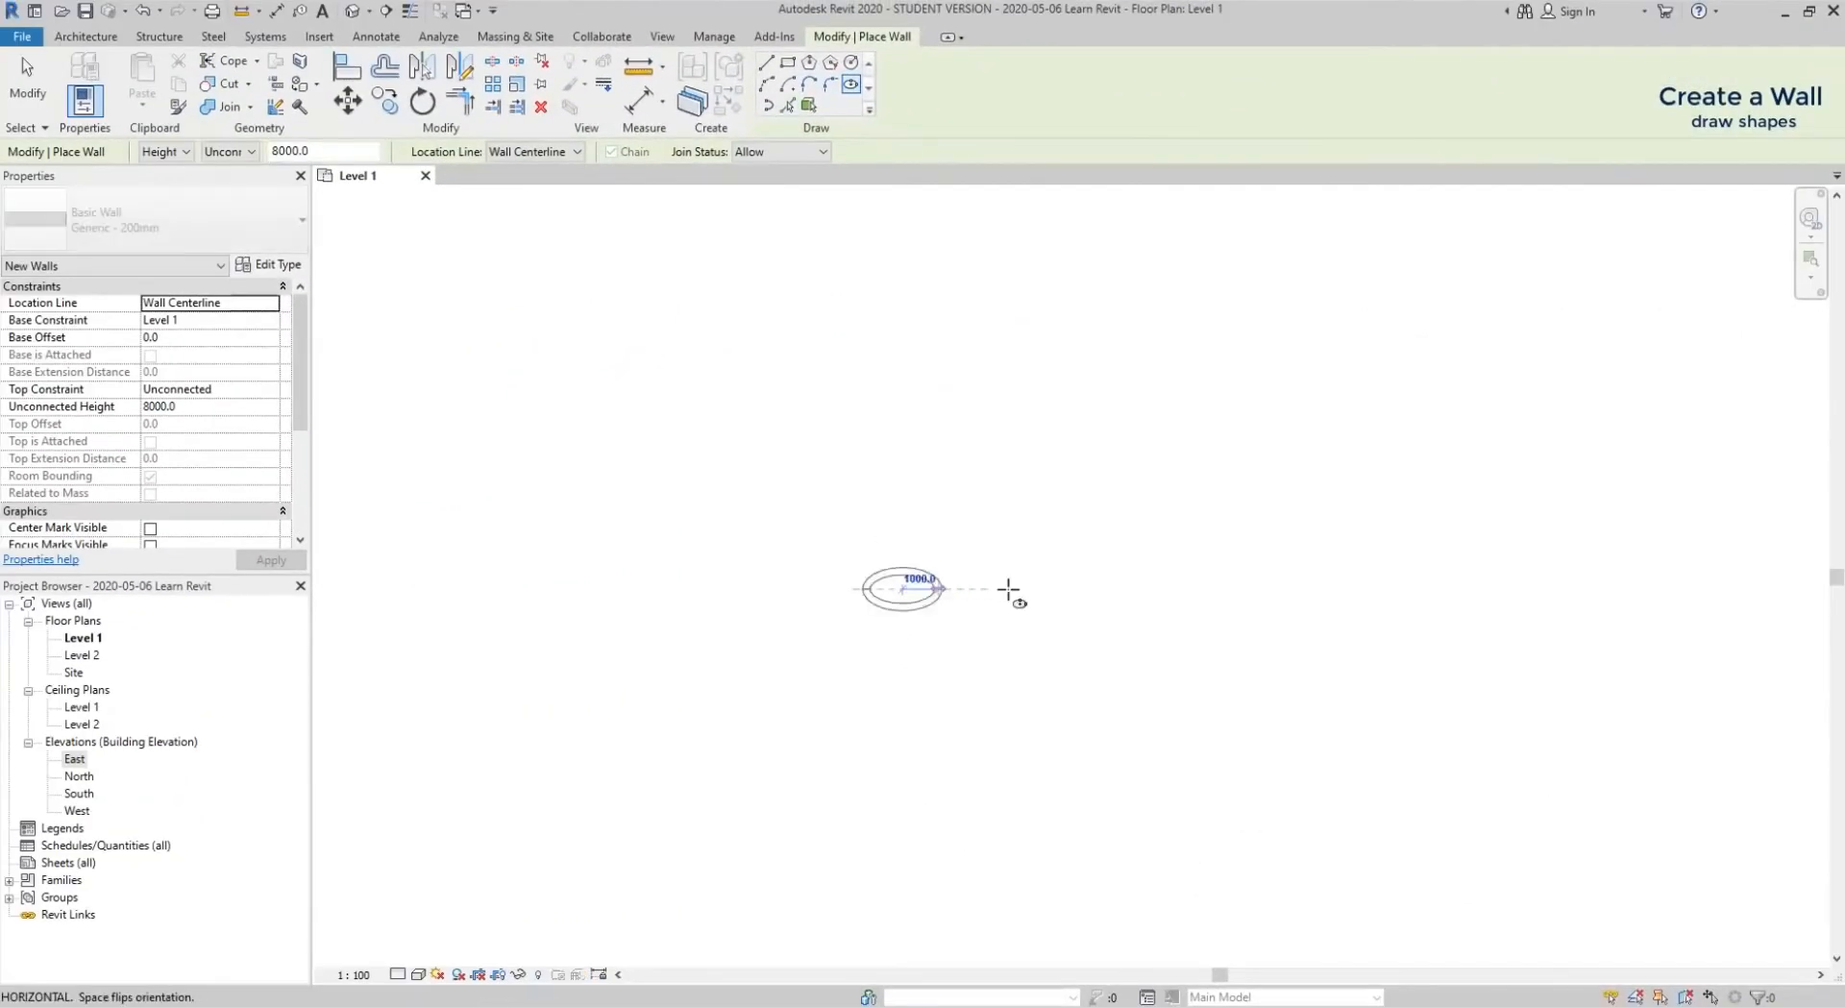
click(1072, 587)
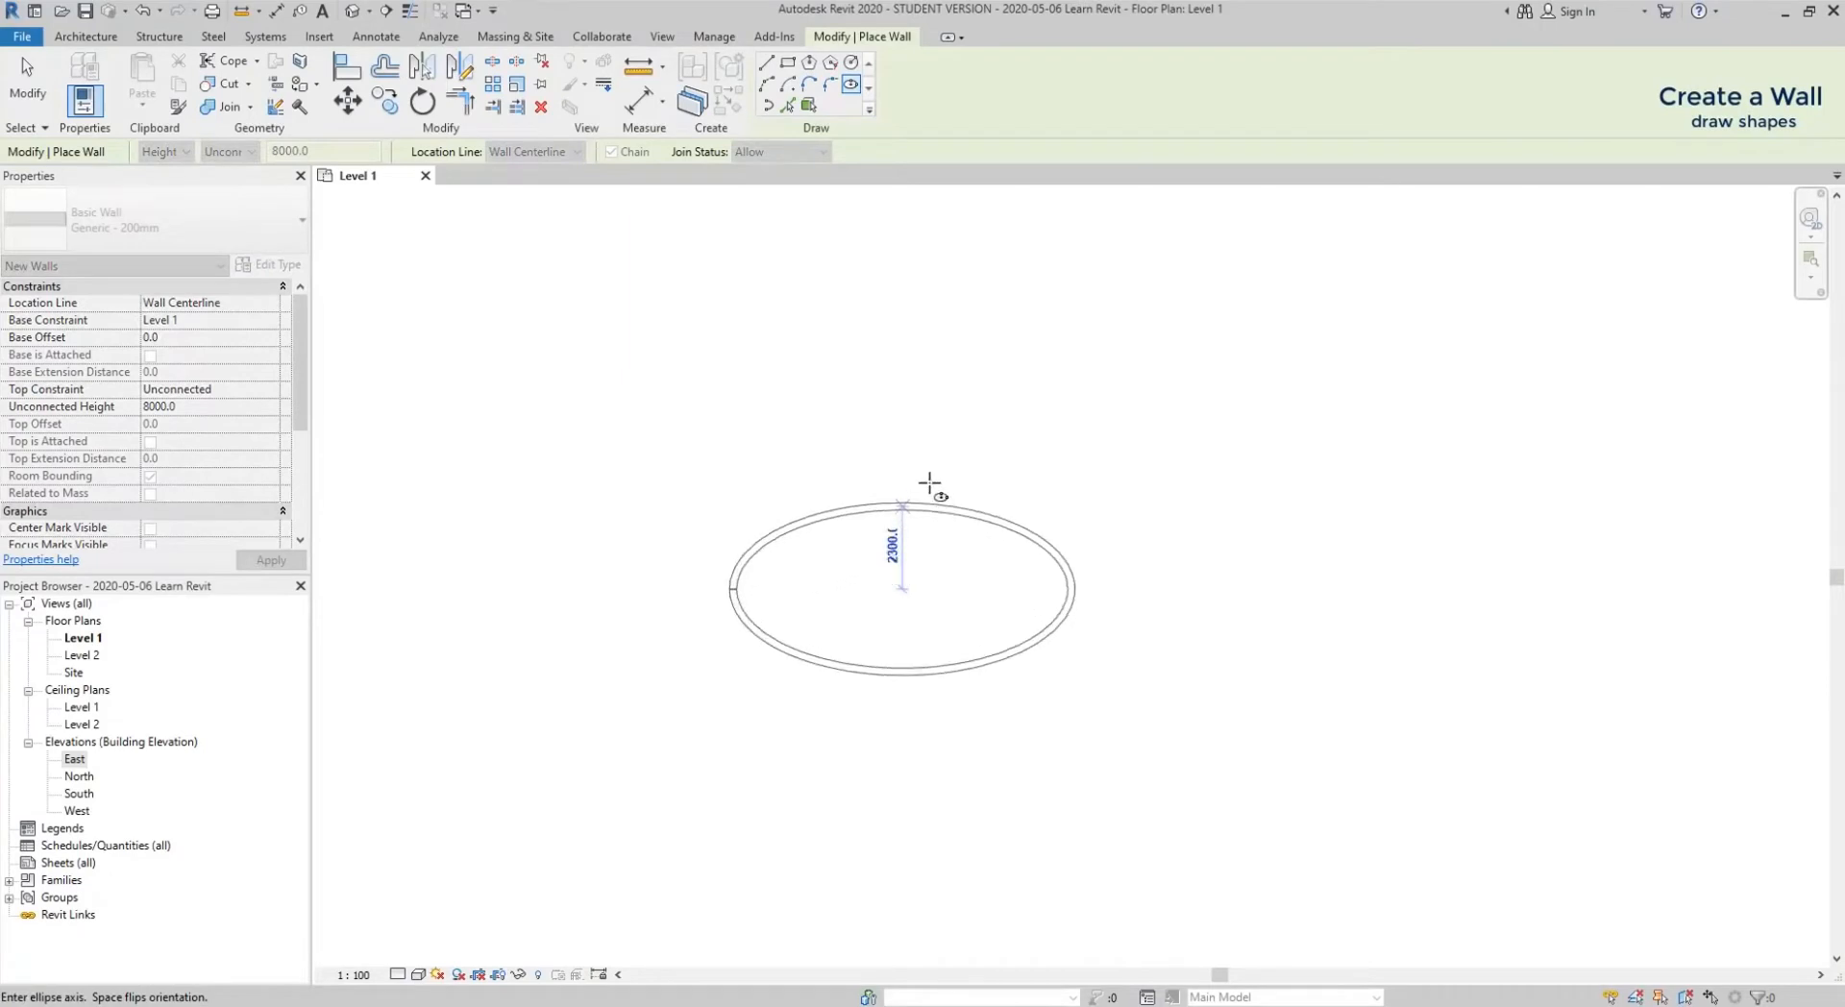
click(926, 510)
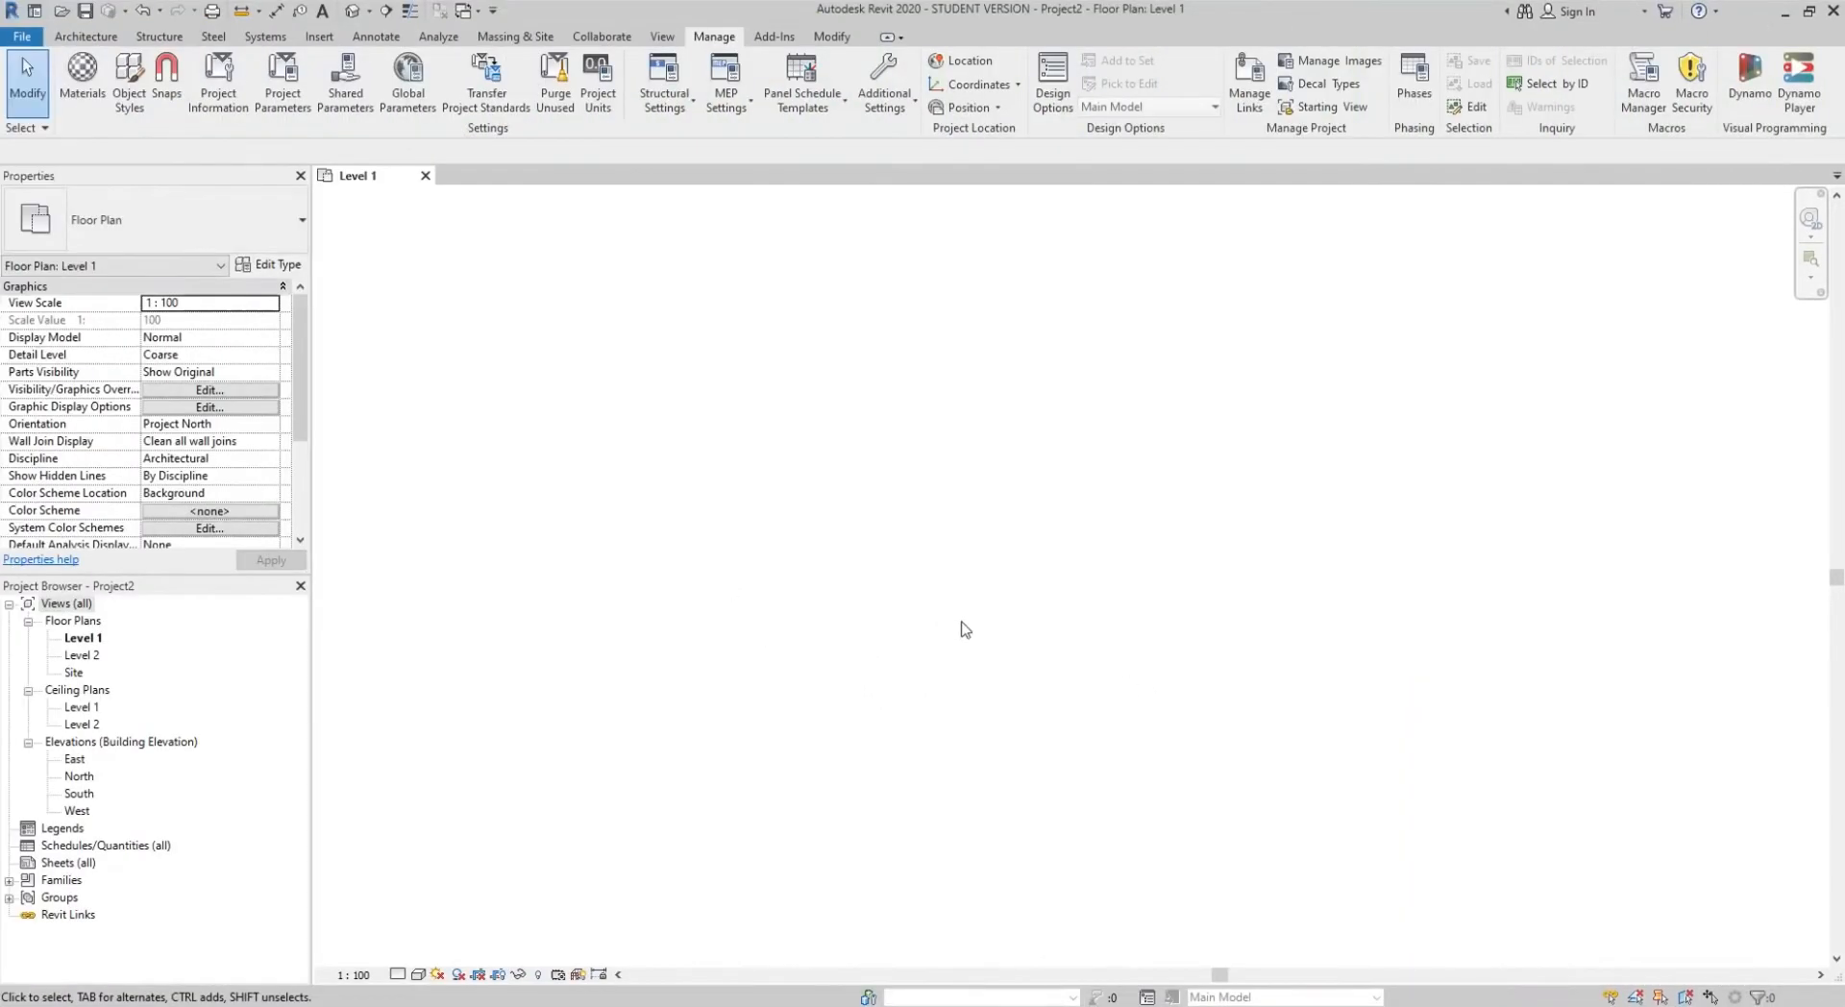
- Open the Project Units settings and look through the unit formats of the Structural discipline
click(71, 38)
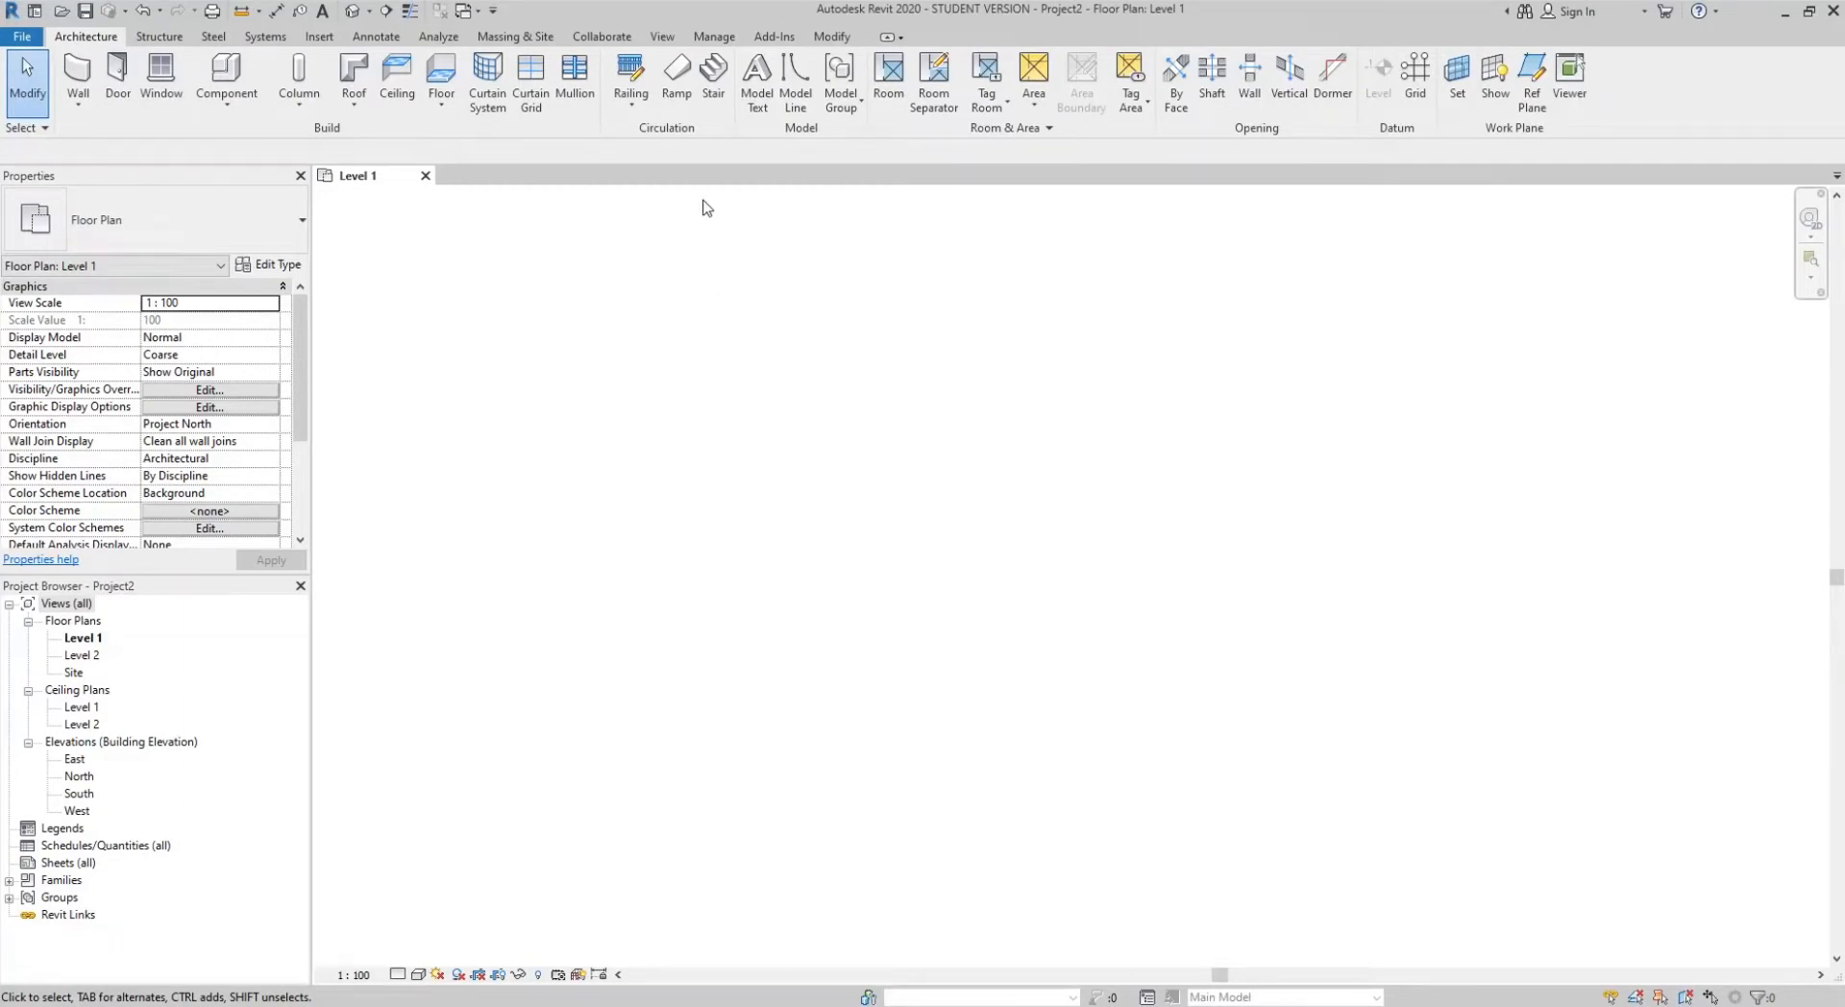
click(716, 38)
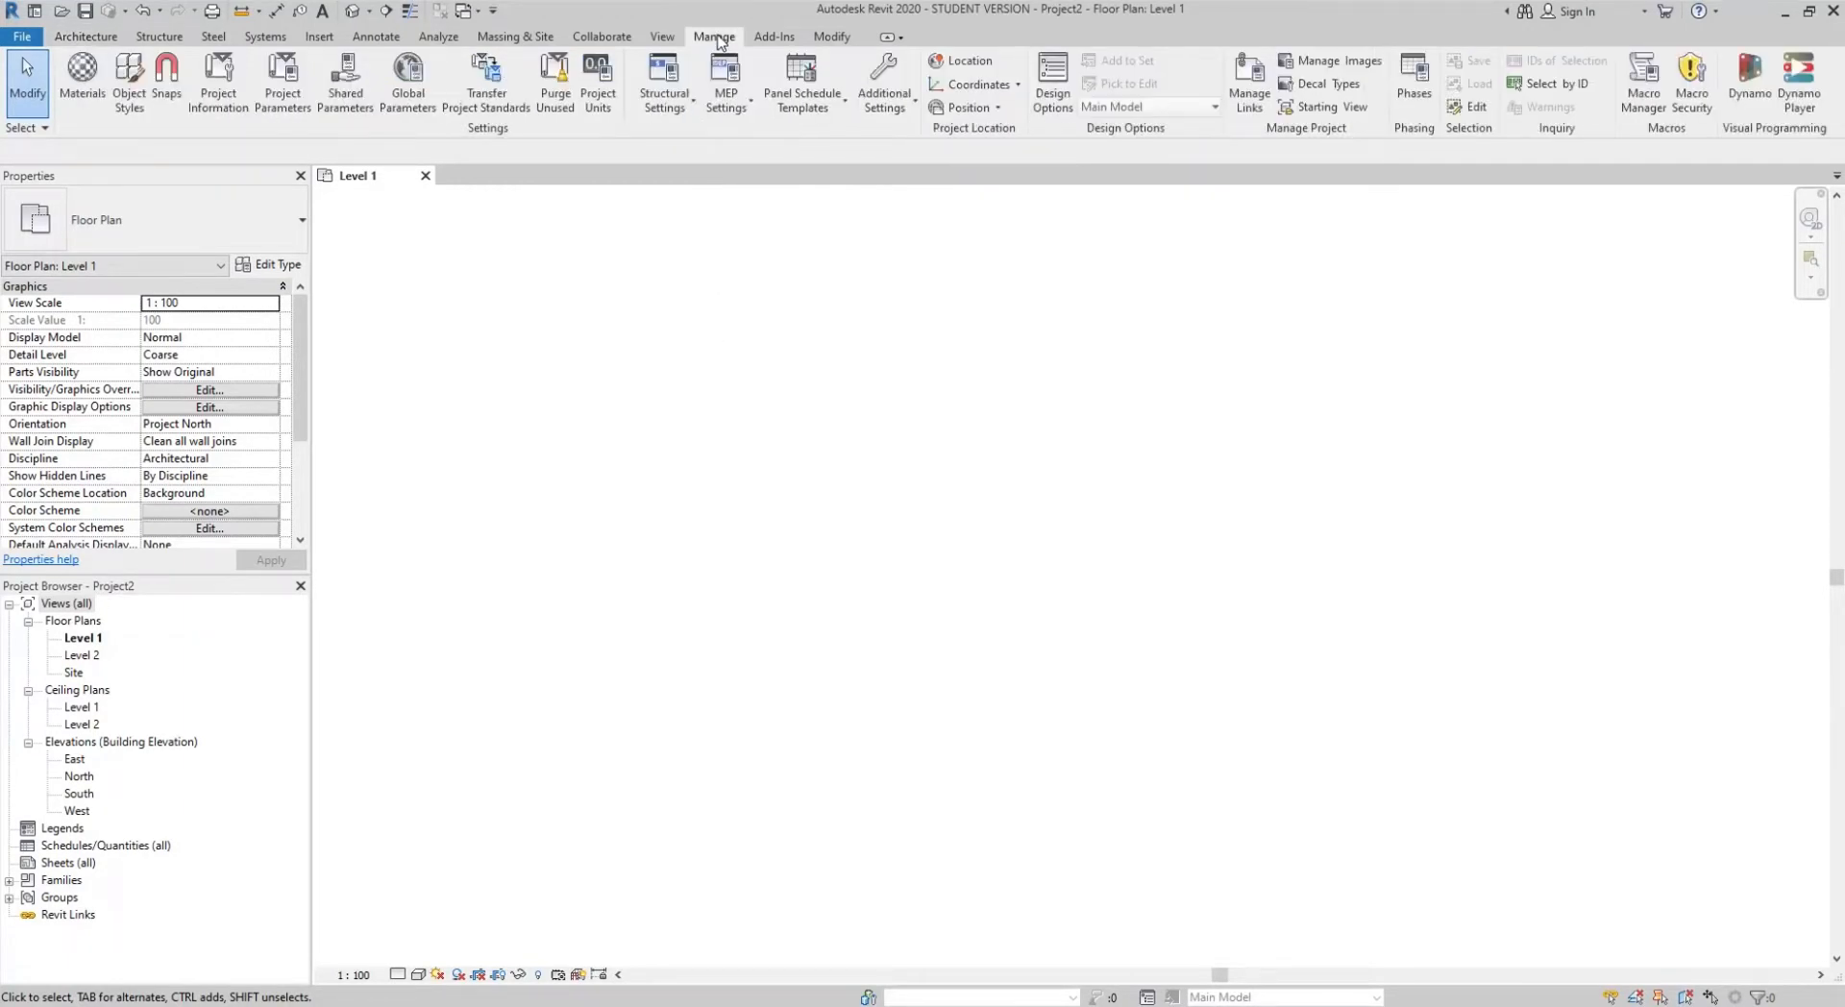
click(596, 93)
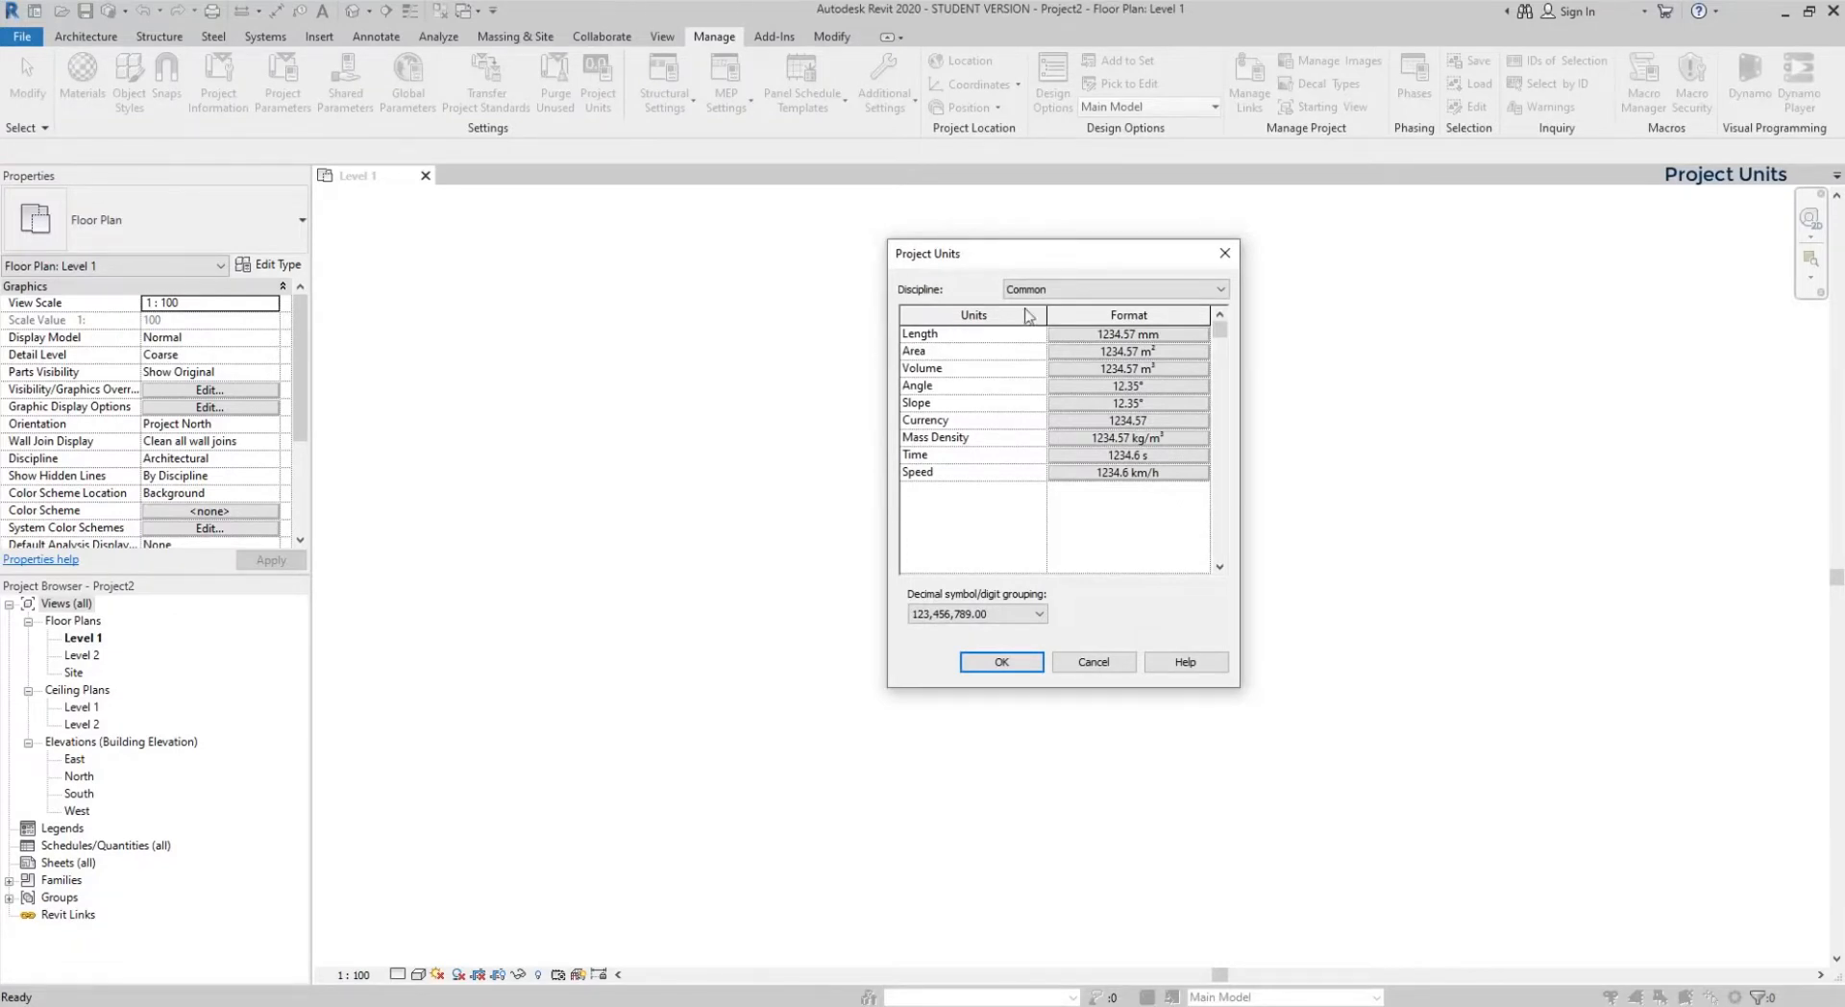
click(1124, 287)
click(1076, 289)
click(1076, 318)
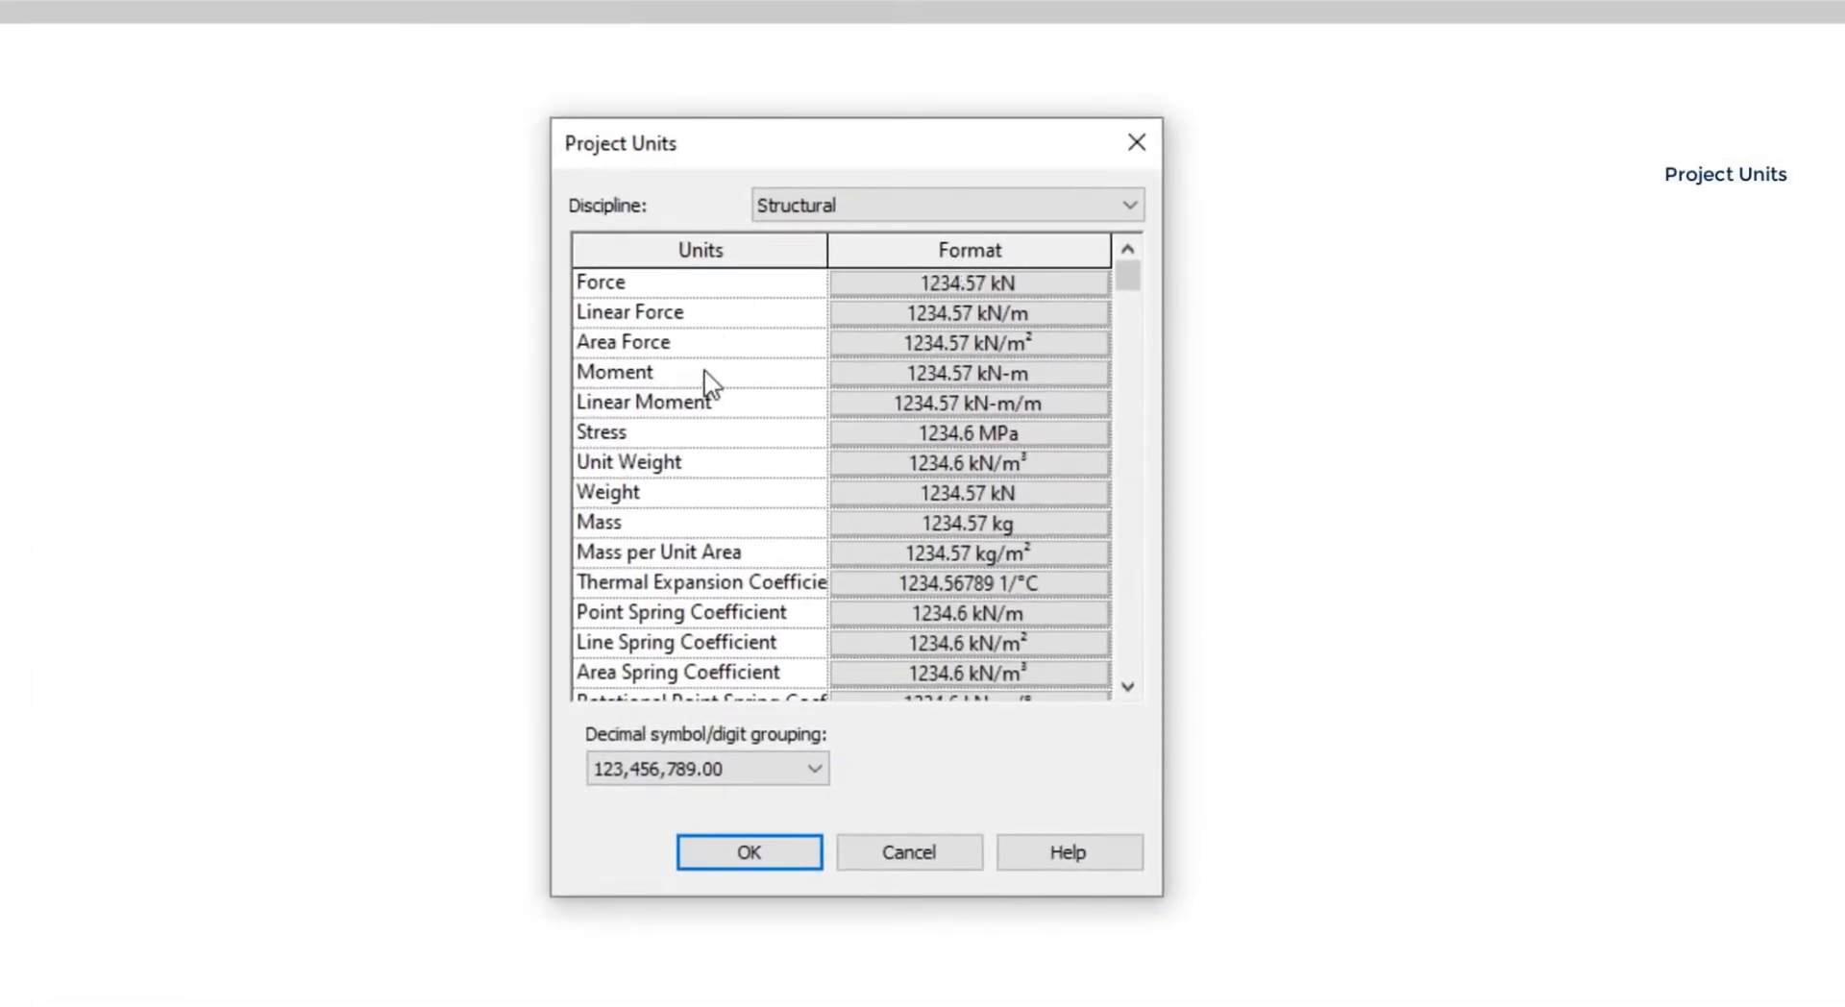
drag(1127, 286, 1129, 694)
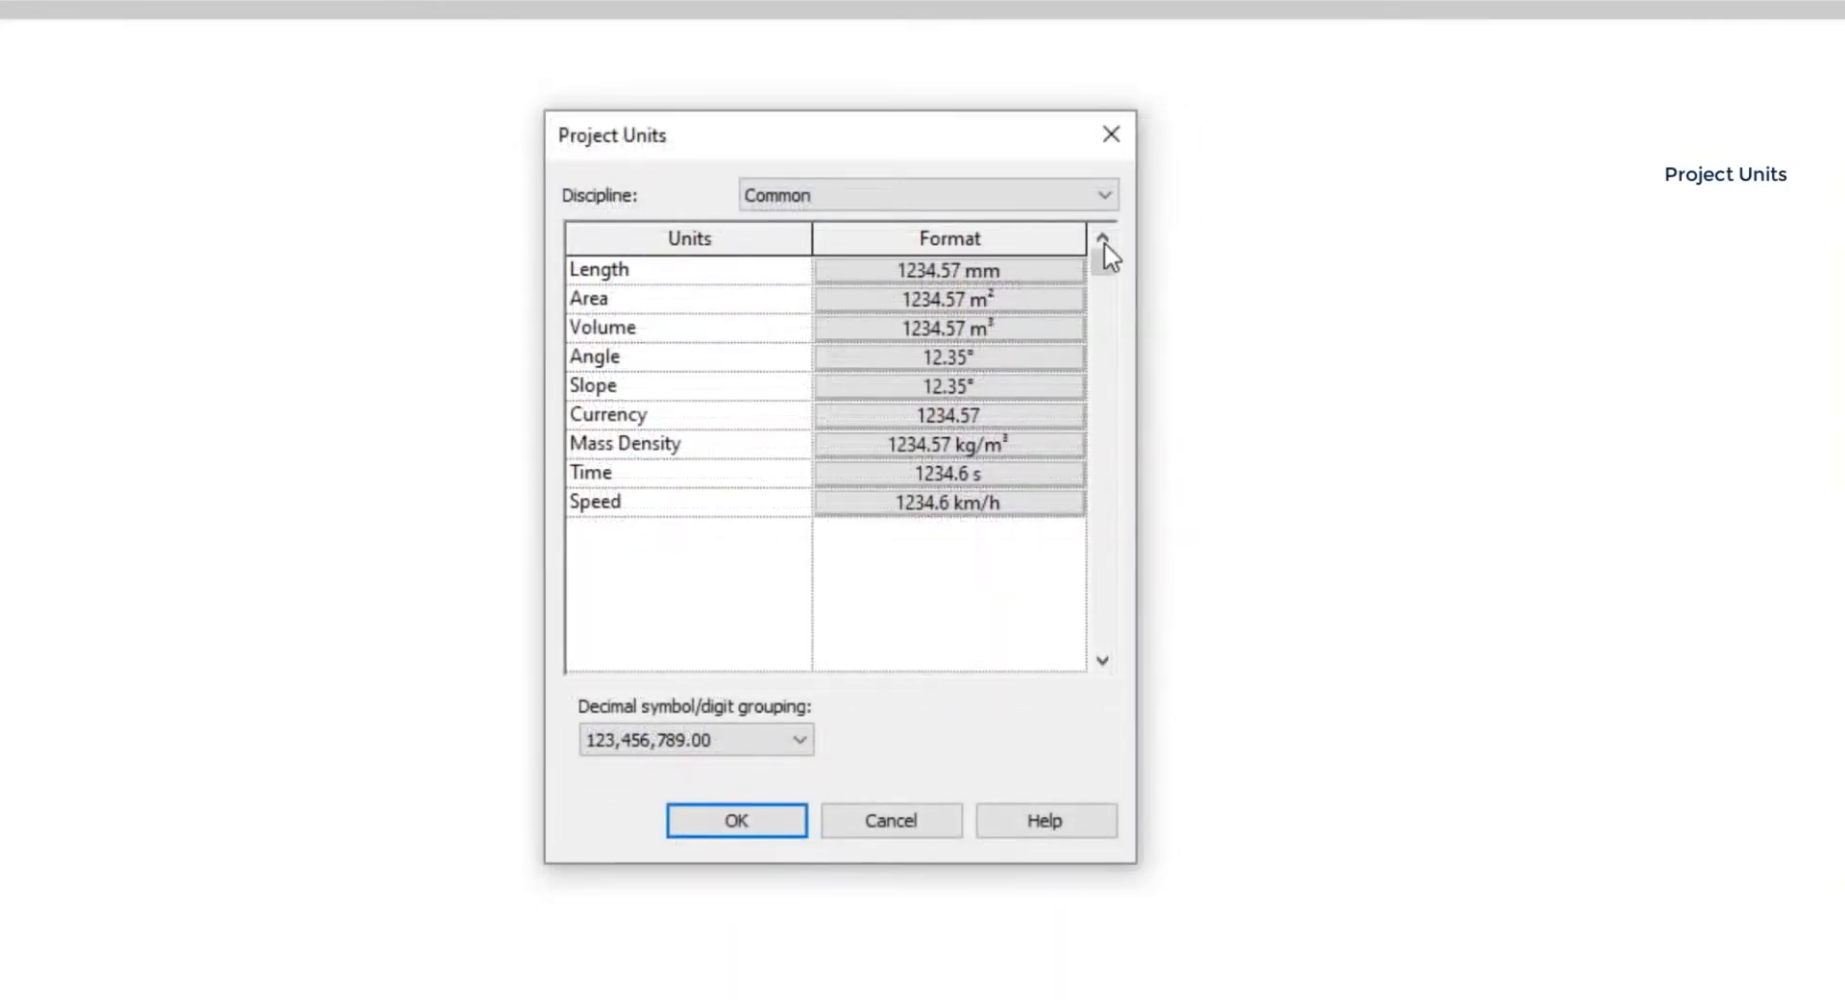
- Set the Length format of the Common discipline to Meters, keeping the rounding at 2 decimal places
click(1031, 277)
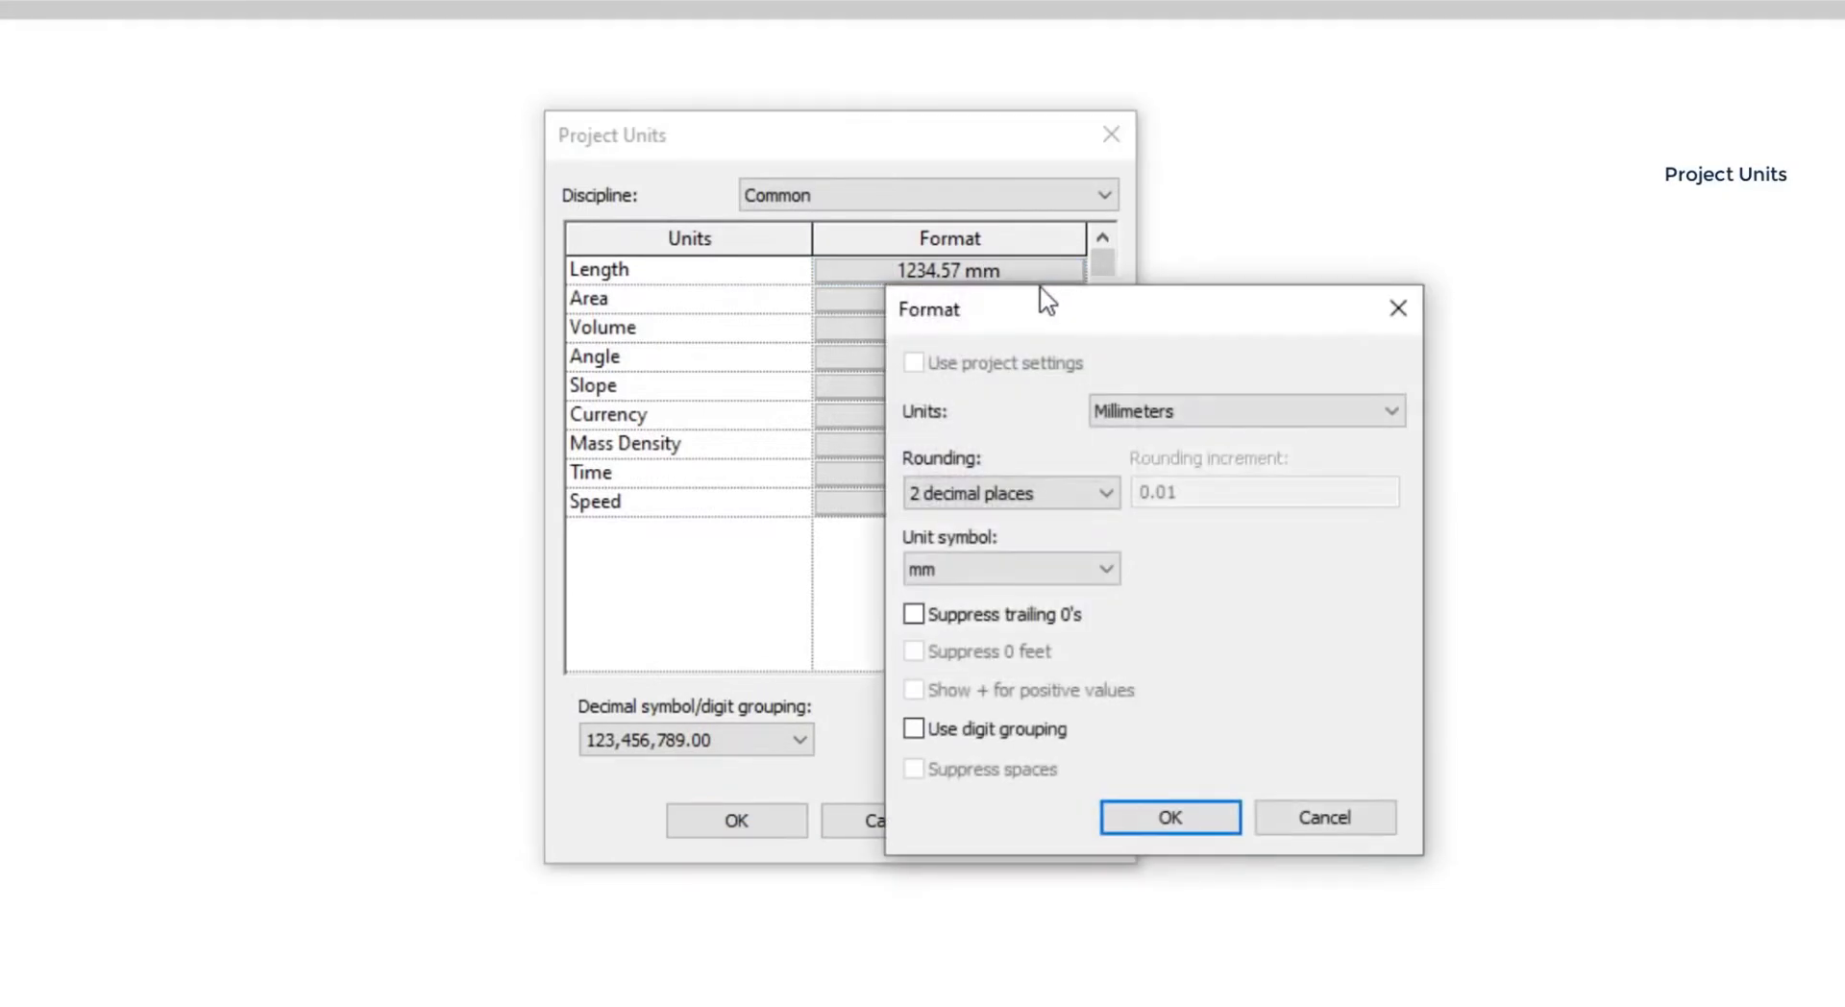
click(1163, 420)
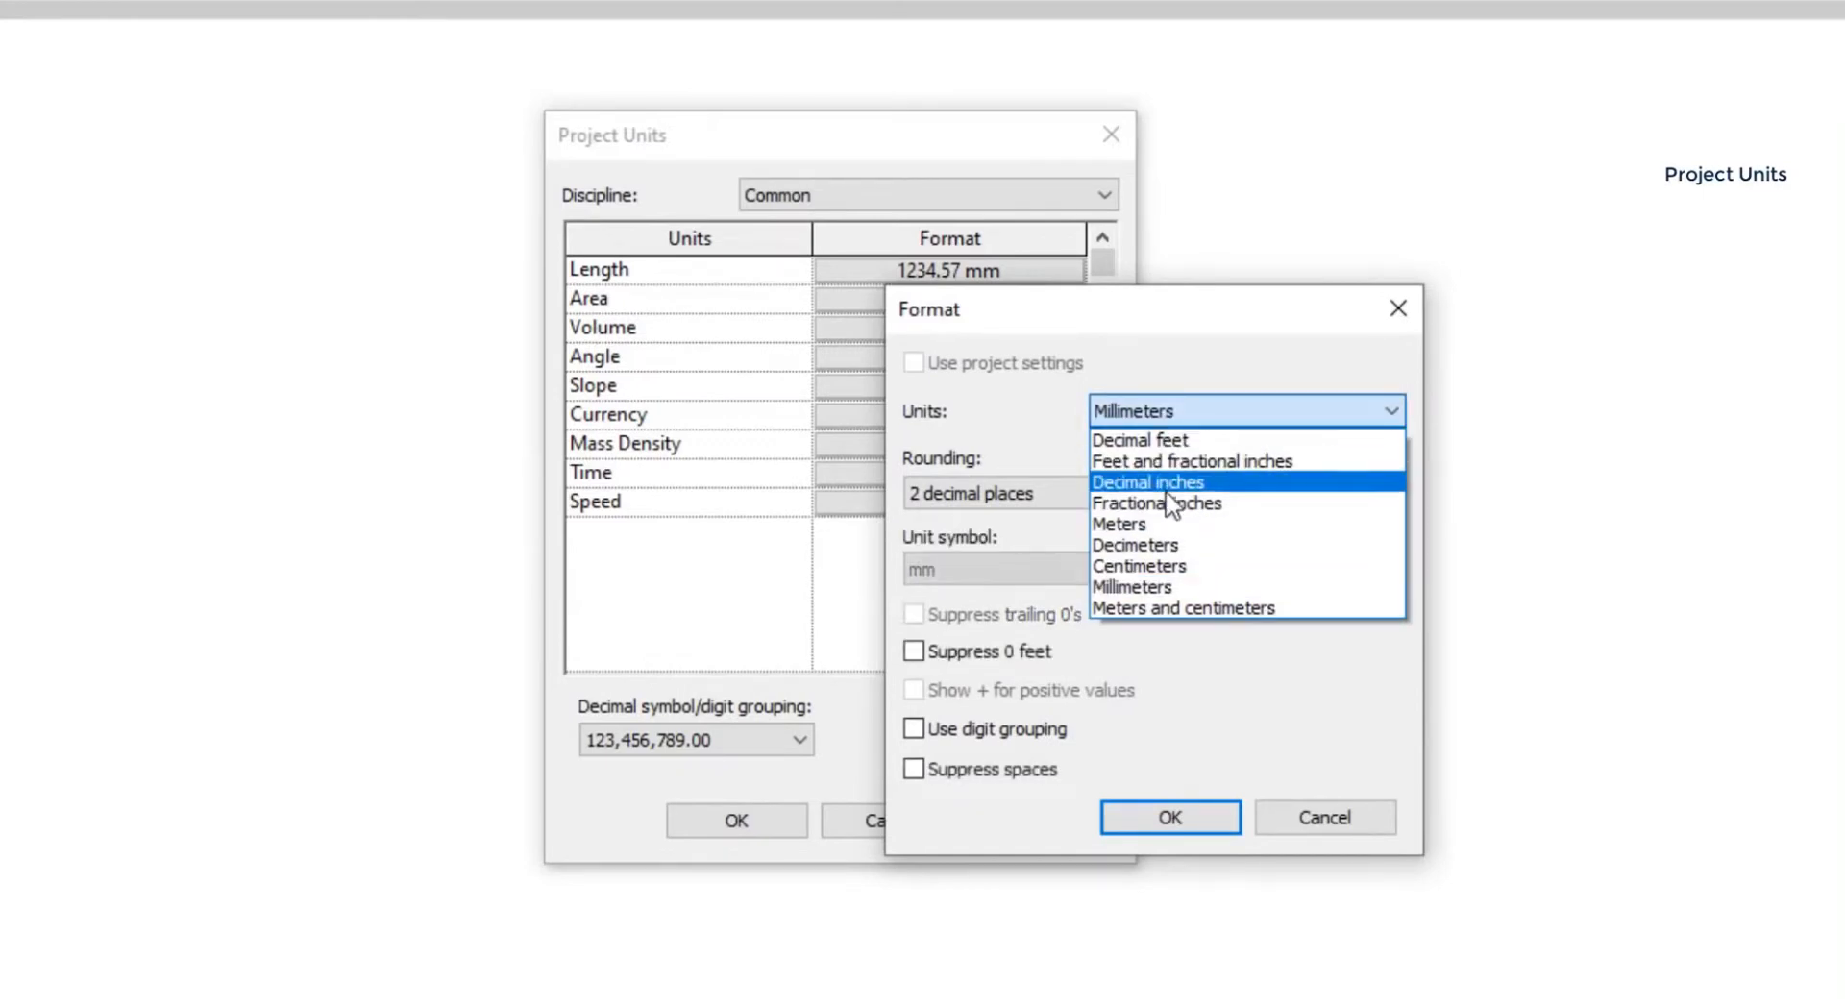
click(1181, 524)
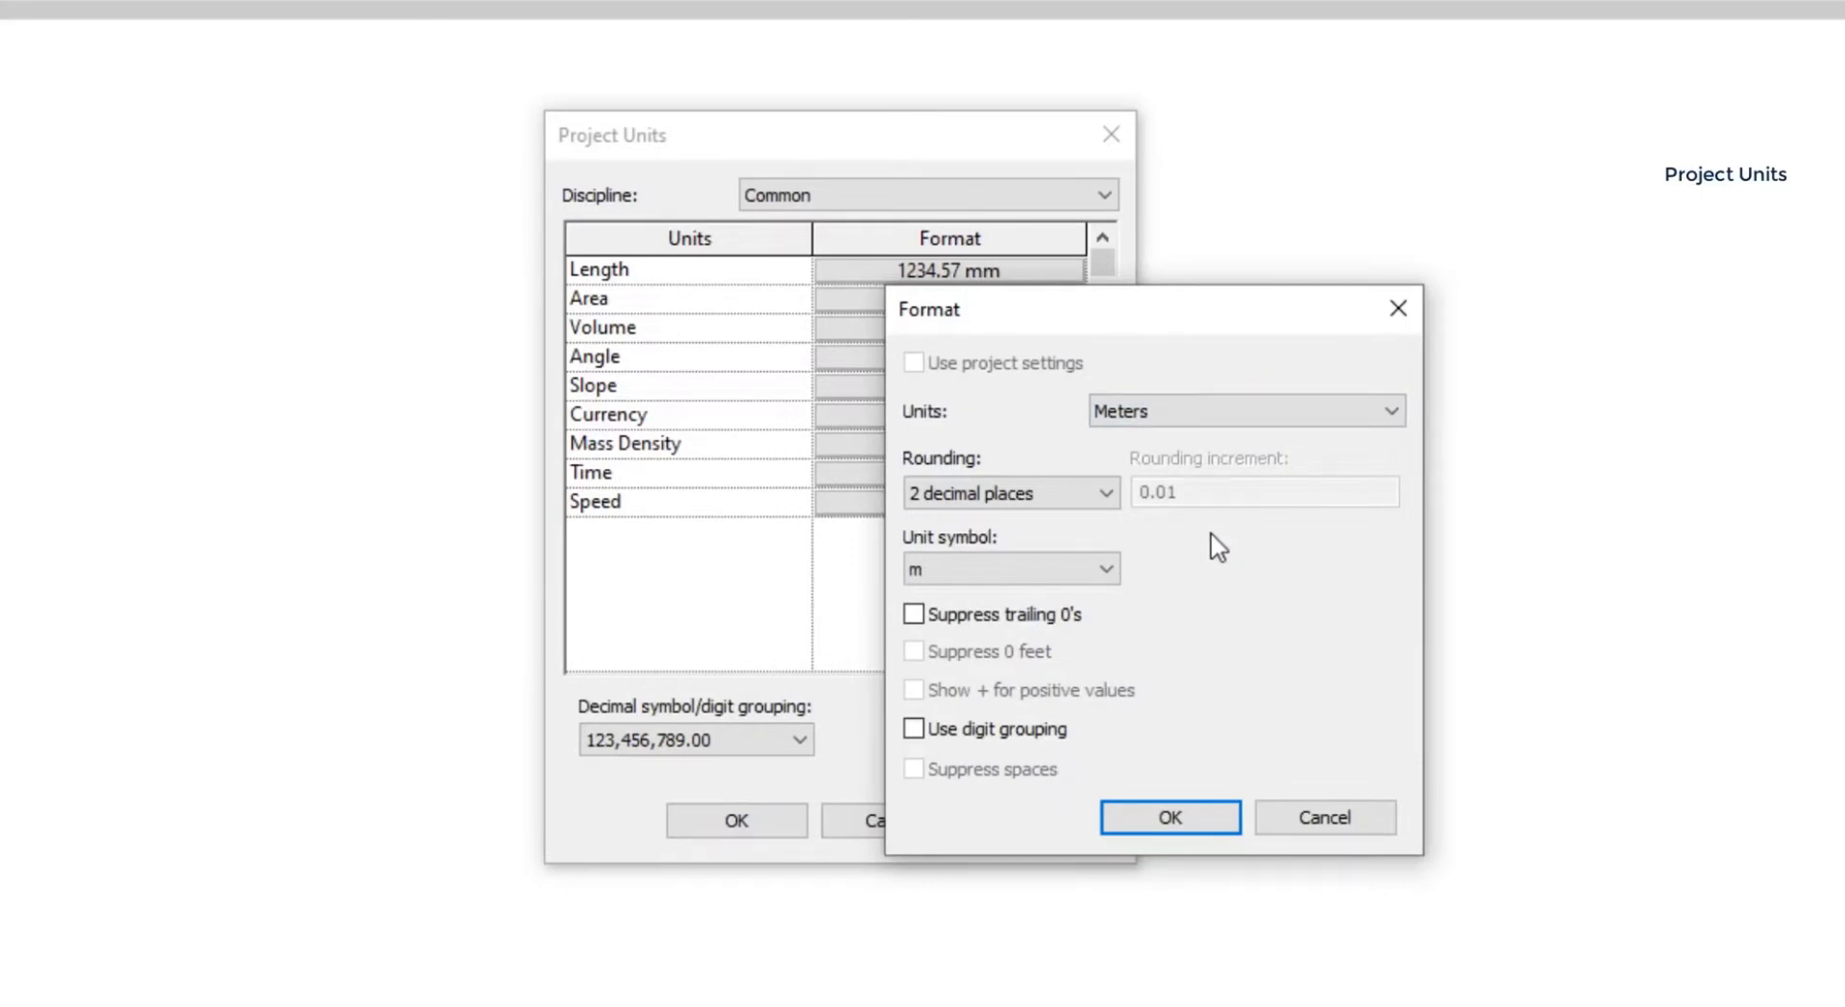
click(1108, 495)
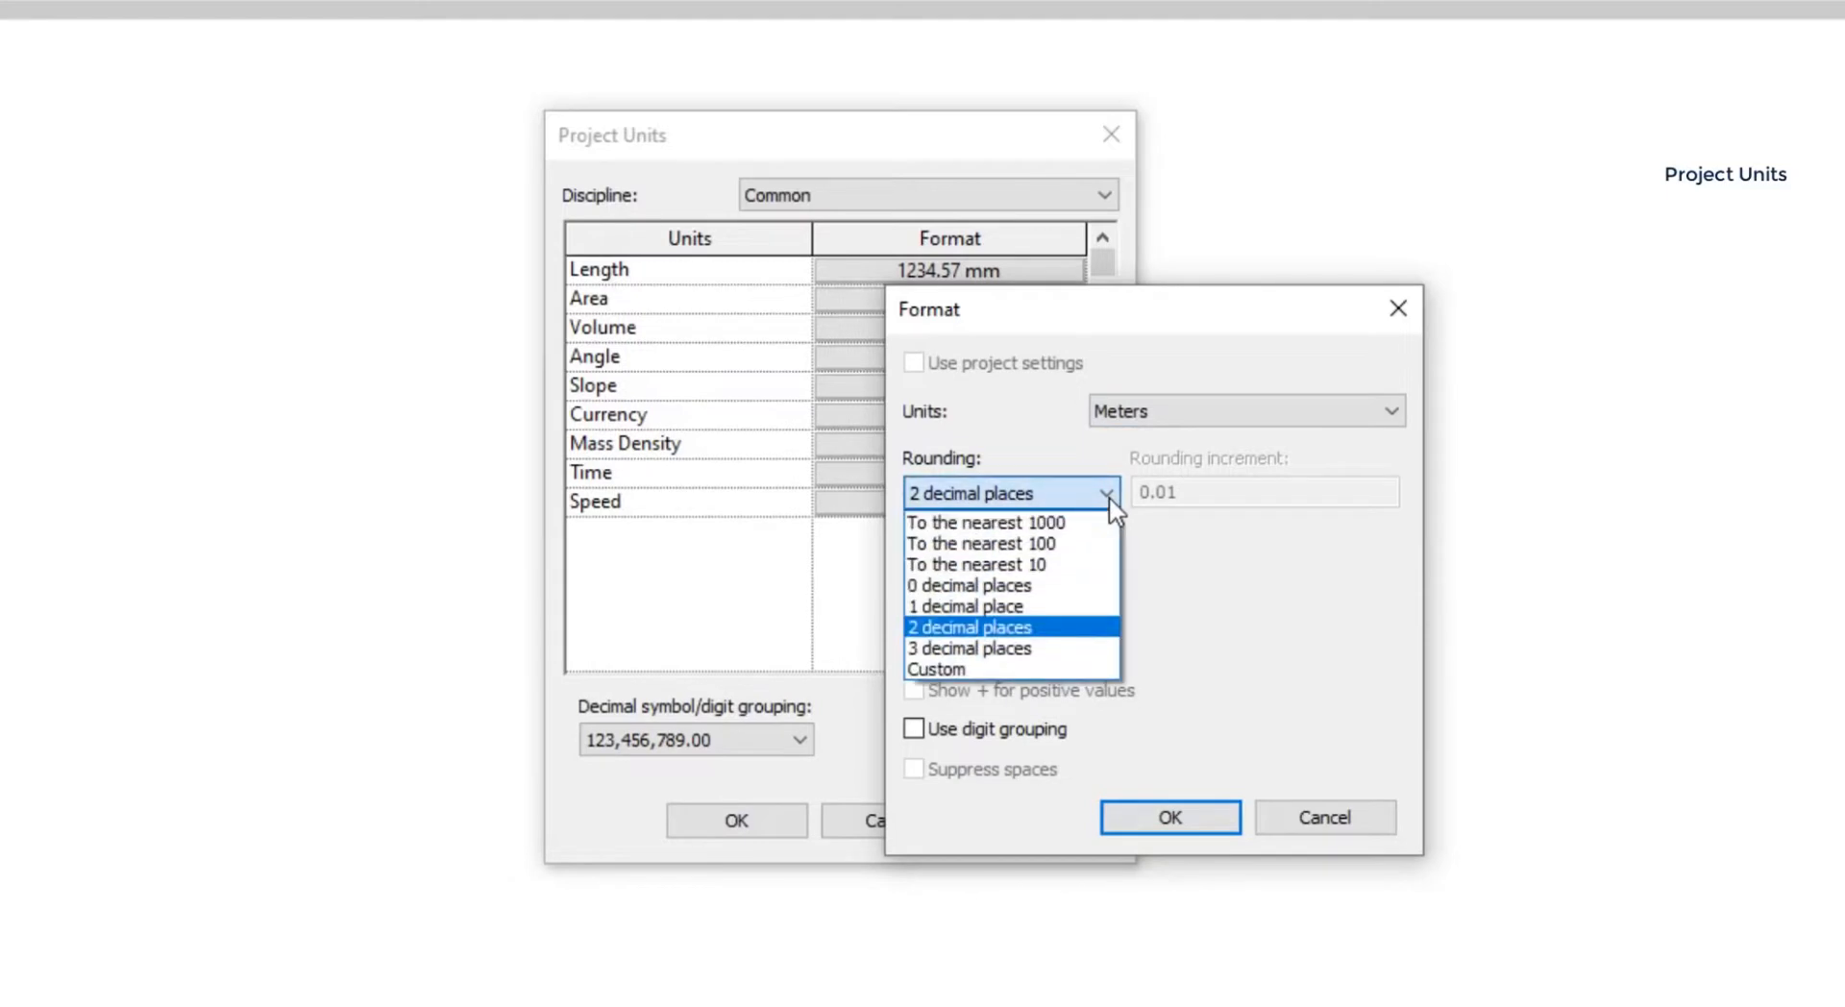
click(1109, 499)
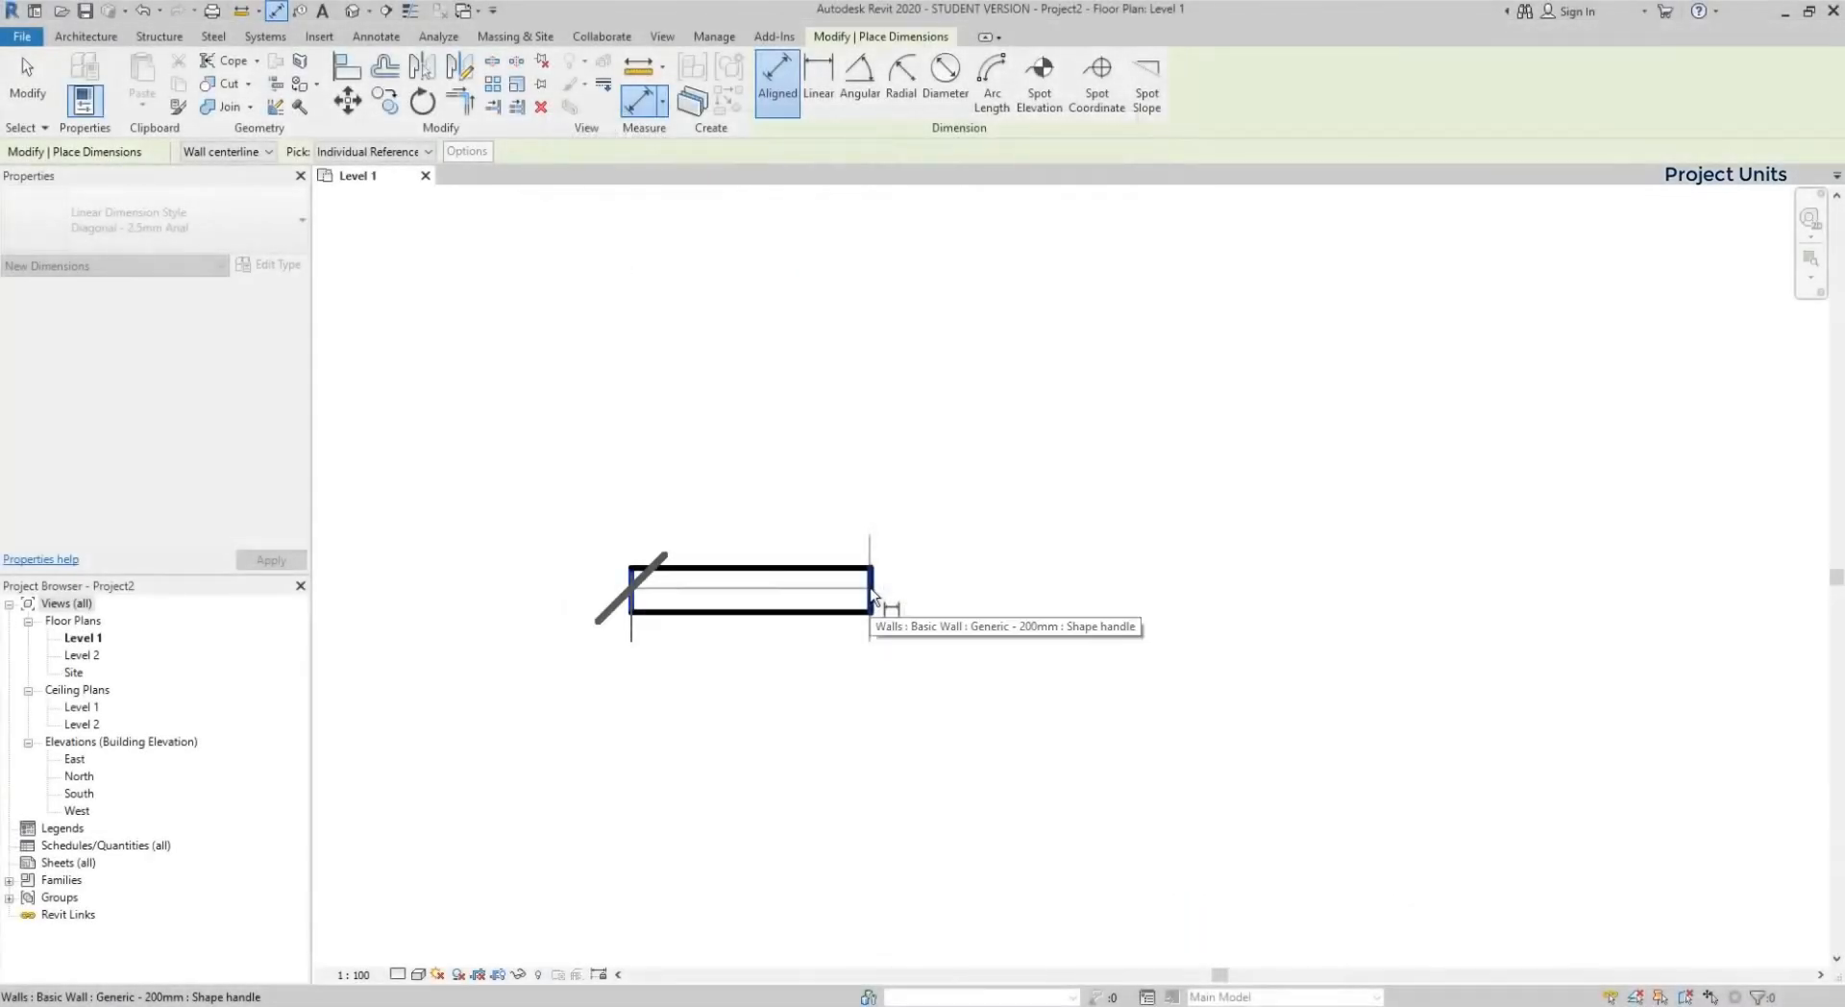
- Pick the horizontal wall's second end for its aligned dimension, and keep m as the Length unit symbol
click(870, 594)
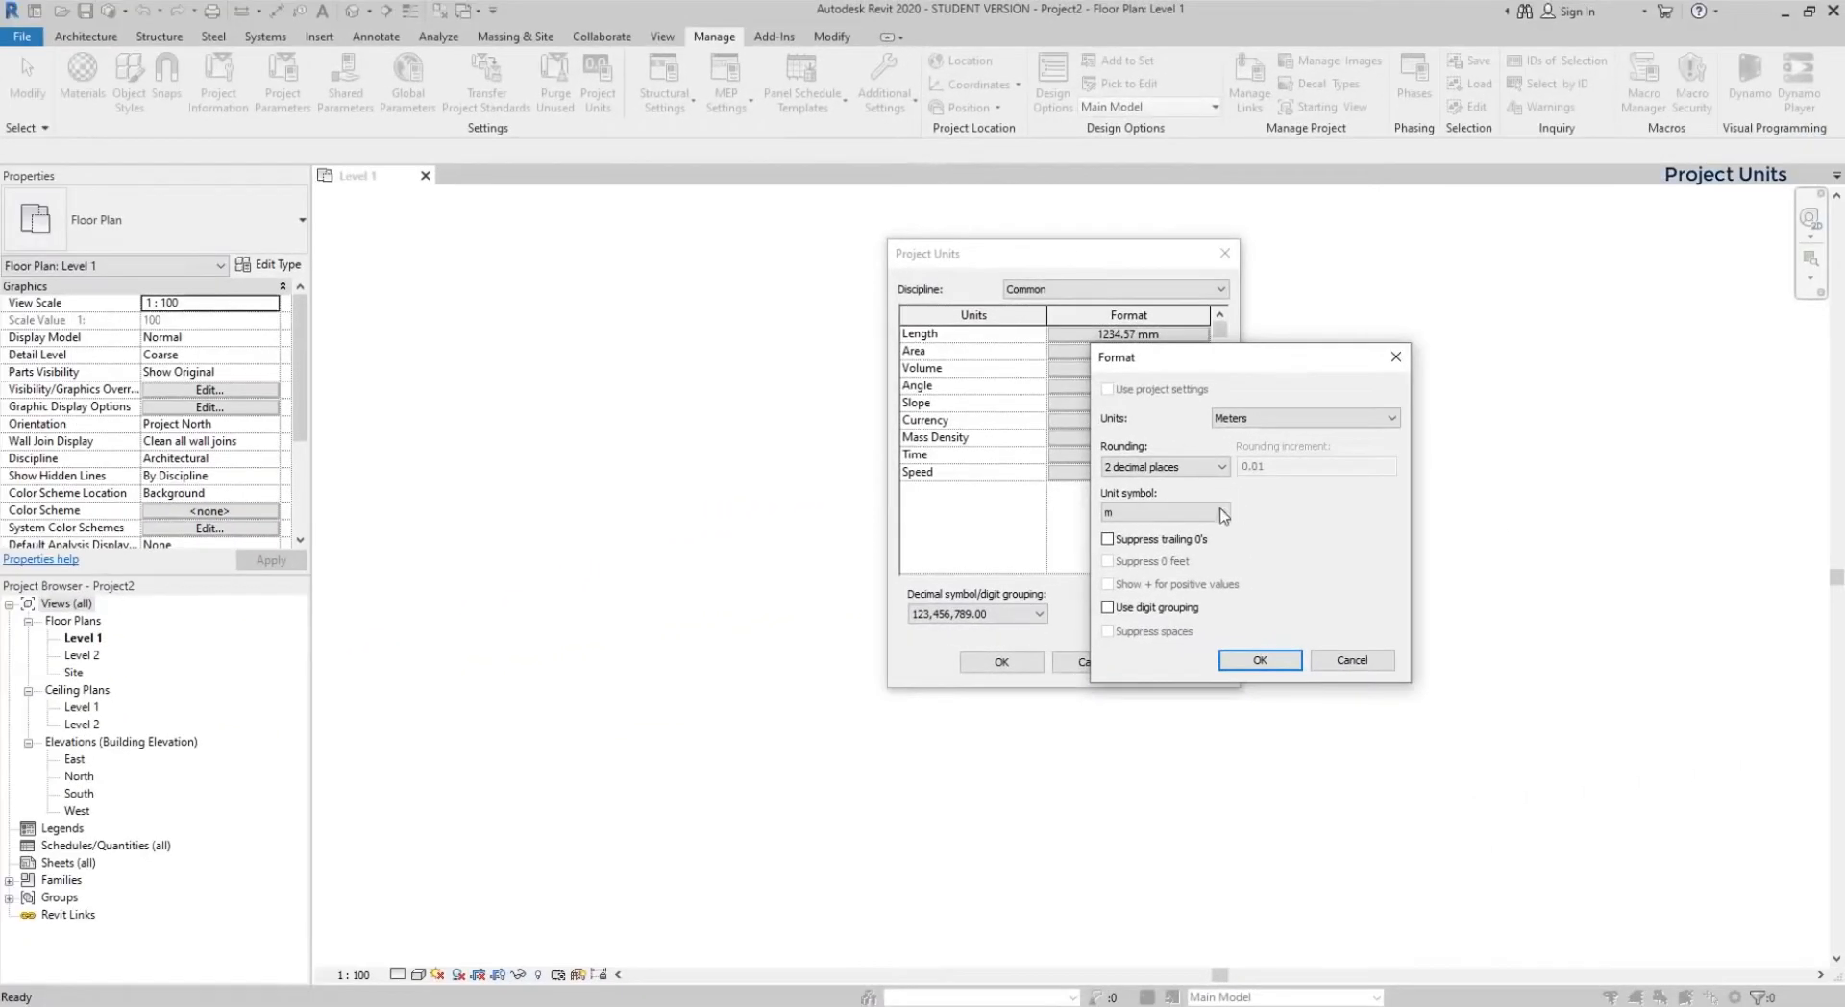
click(1216, 515)
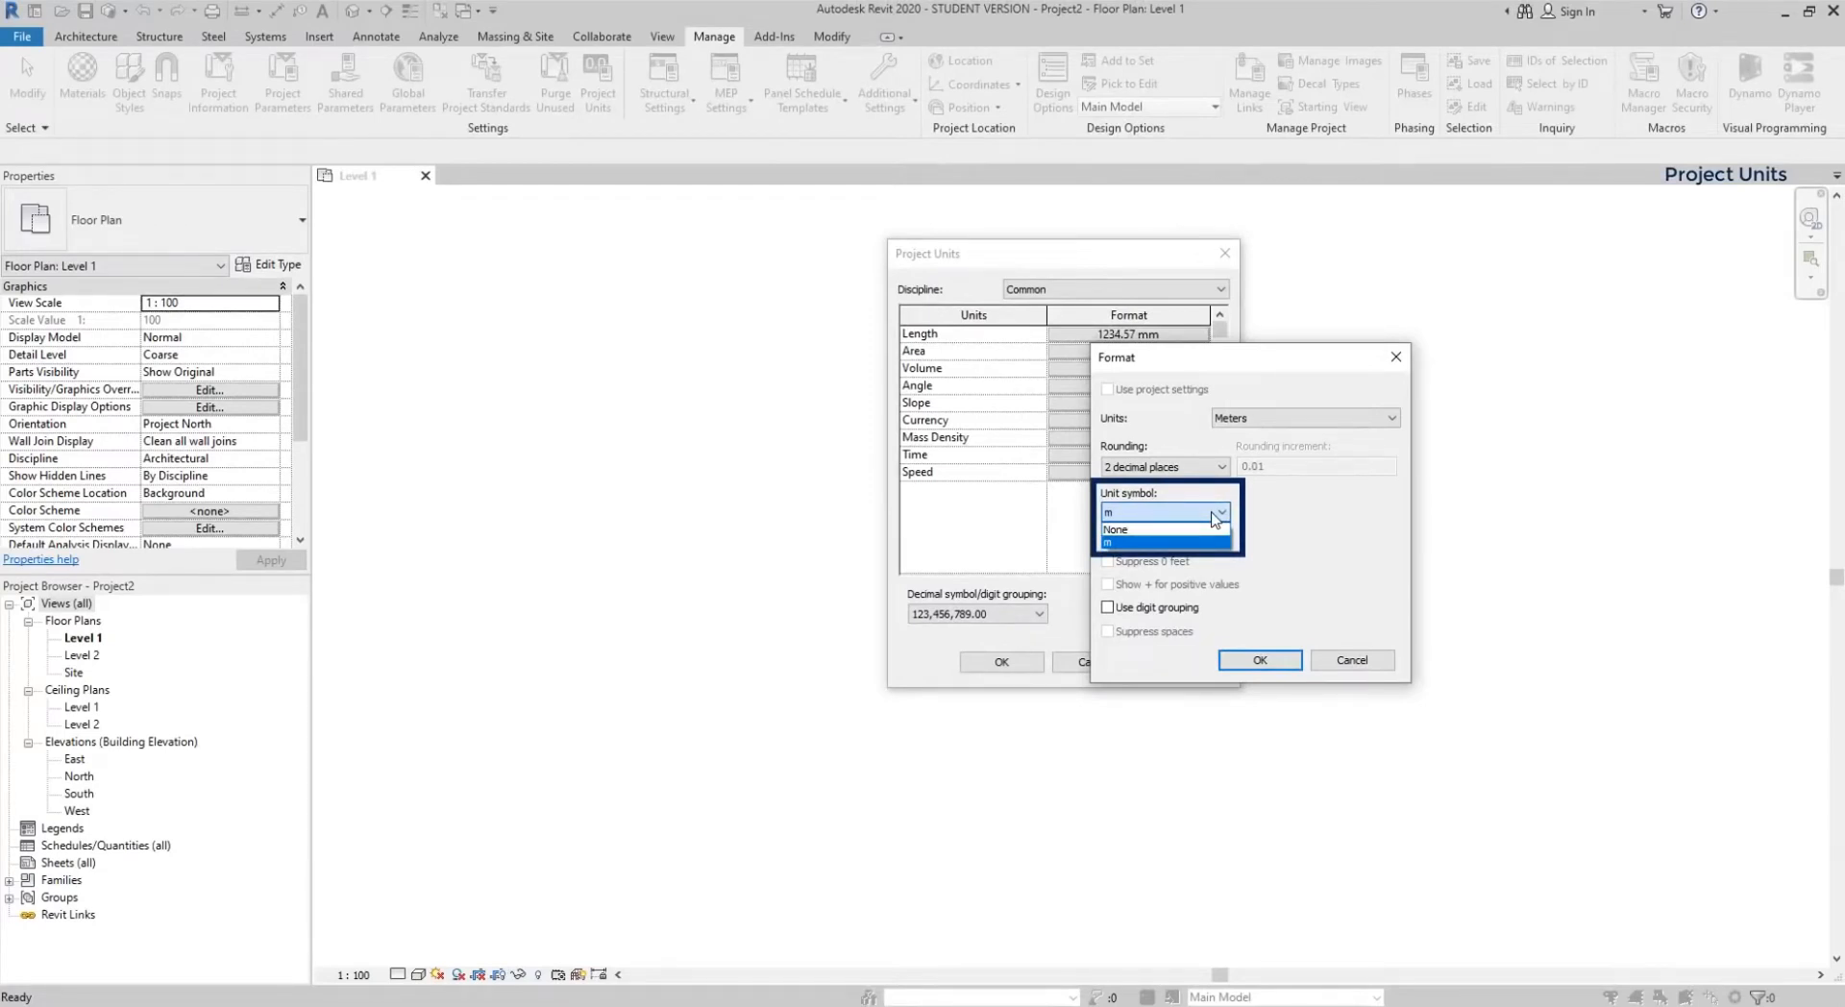
click(1214, 517)
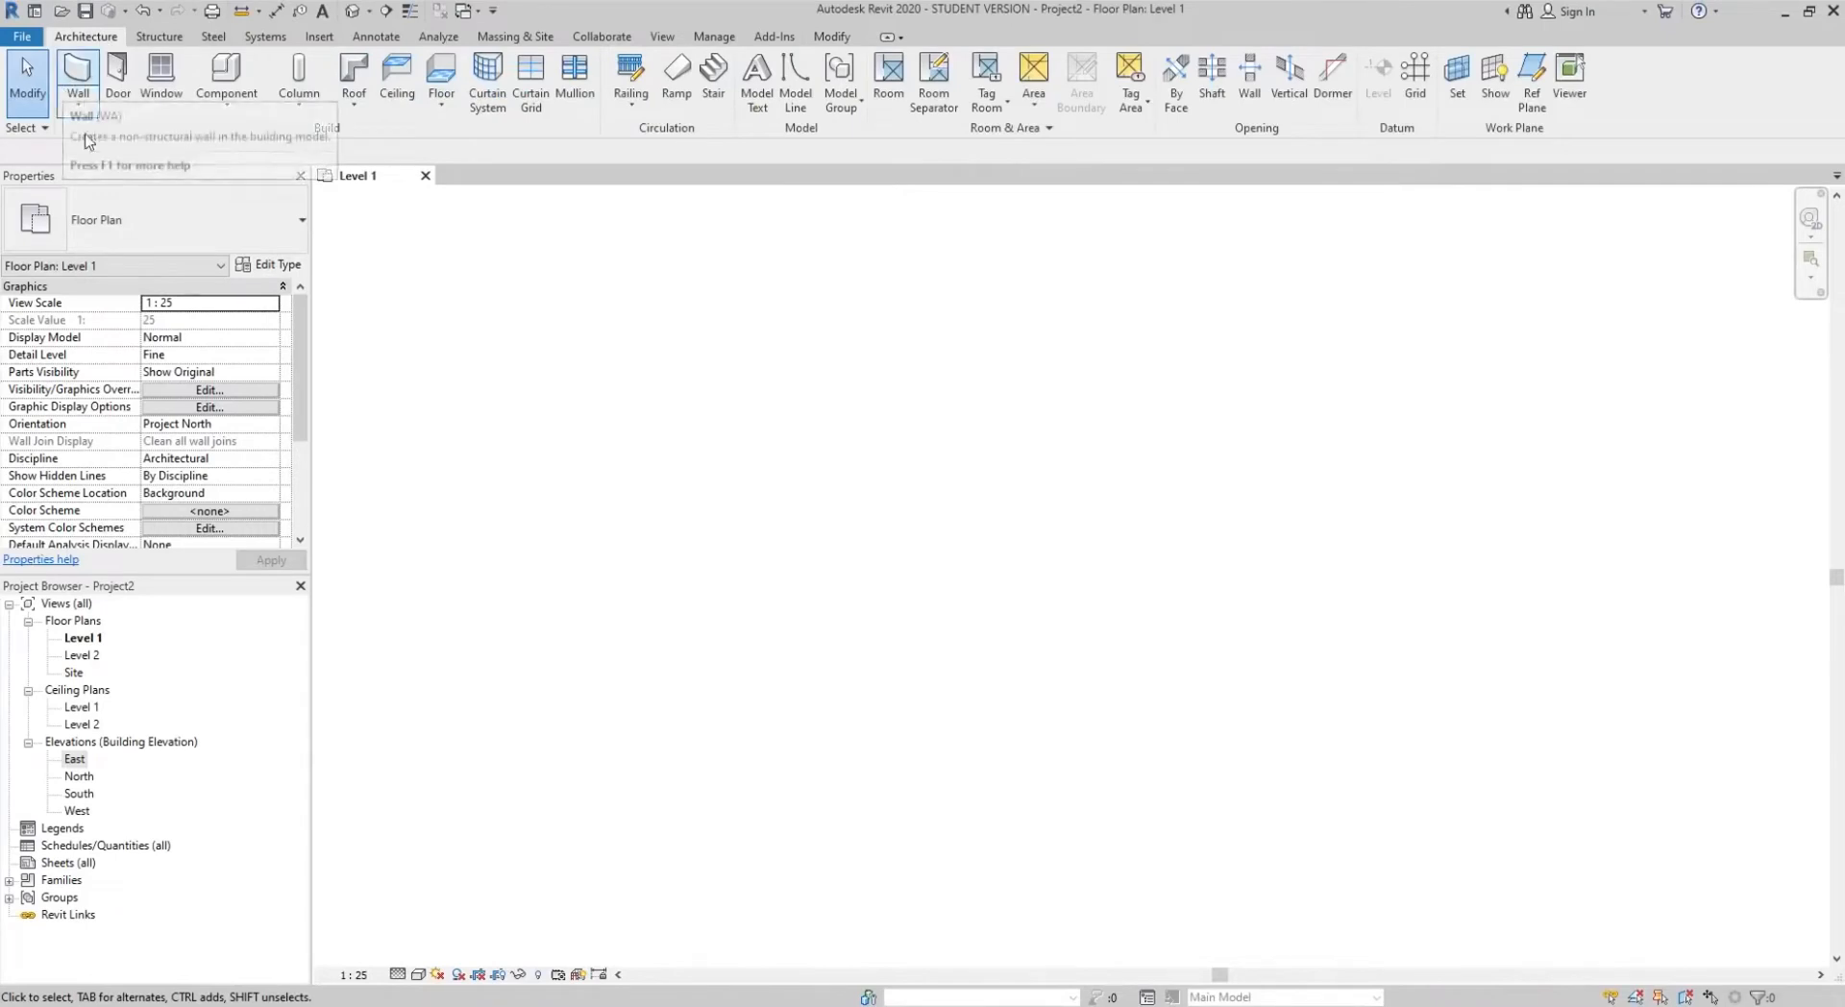
- Start an architectural Generic - 200mm wall on Level 1 with Wall Centerline as its location line
click(81, 105)
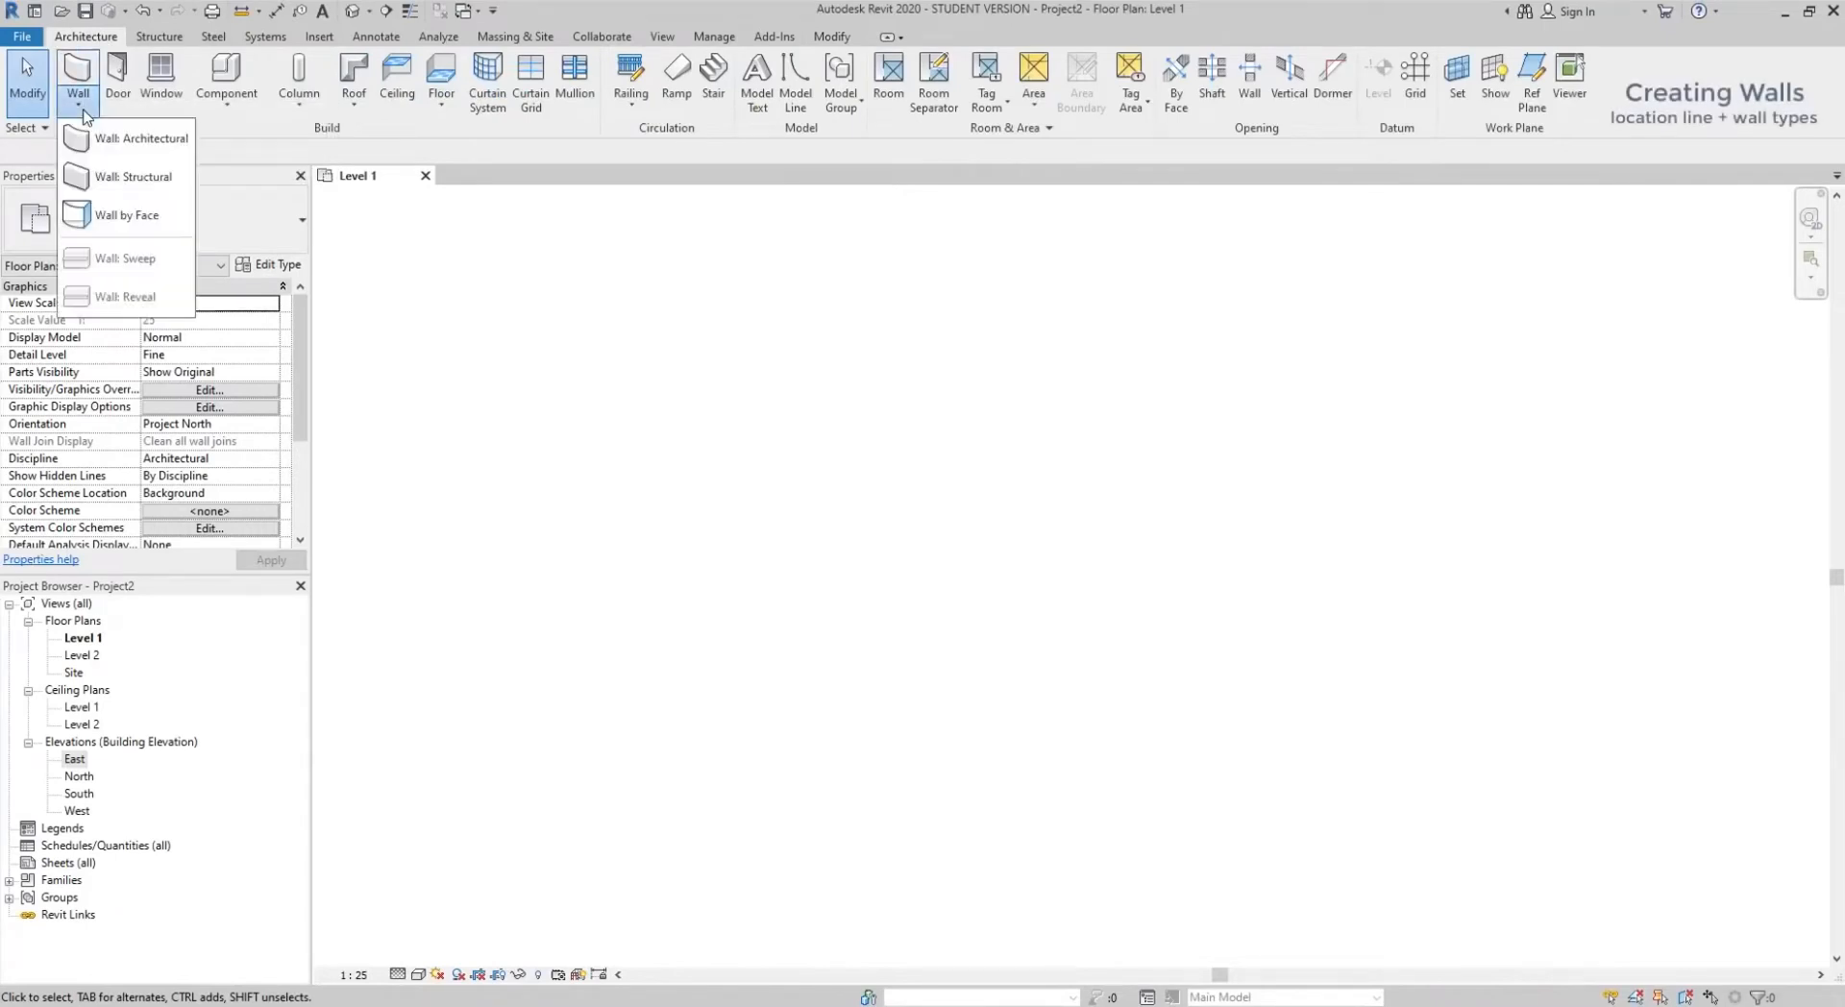
click(164, 150)
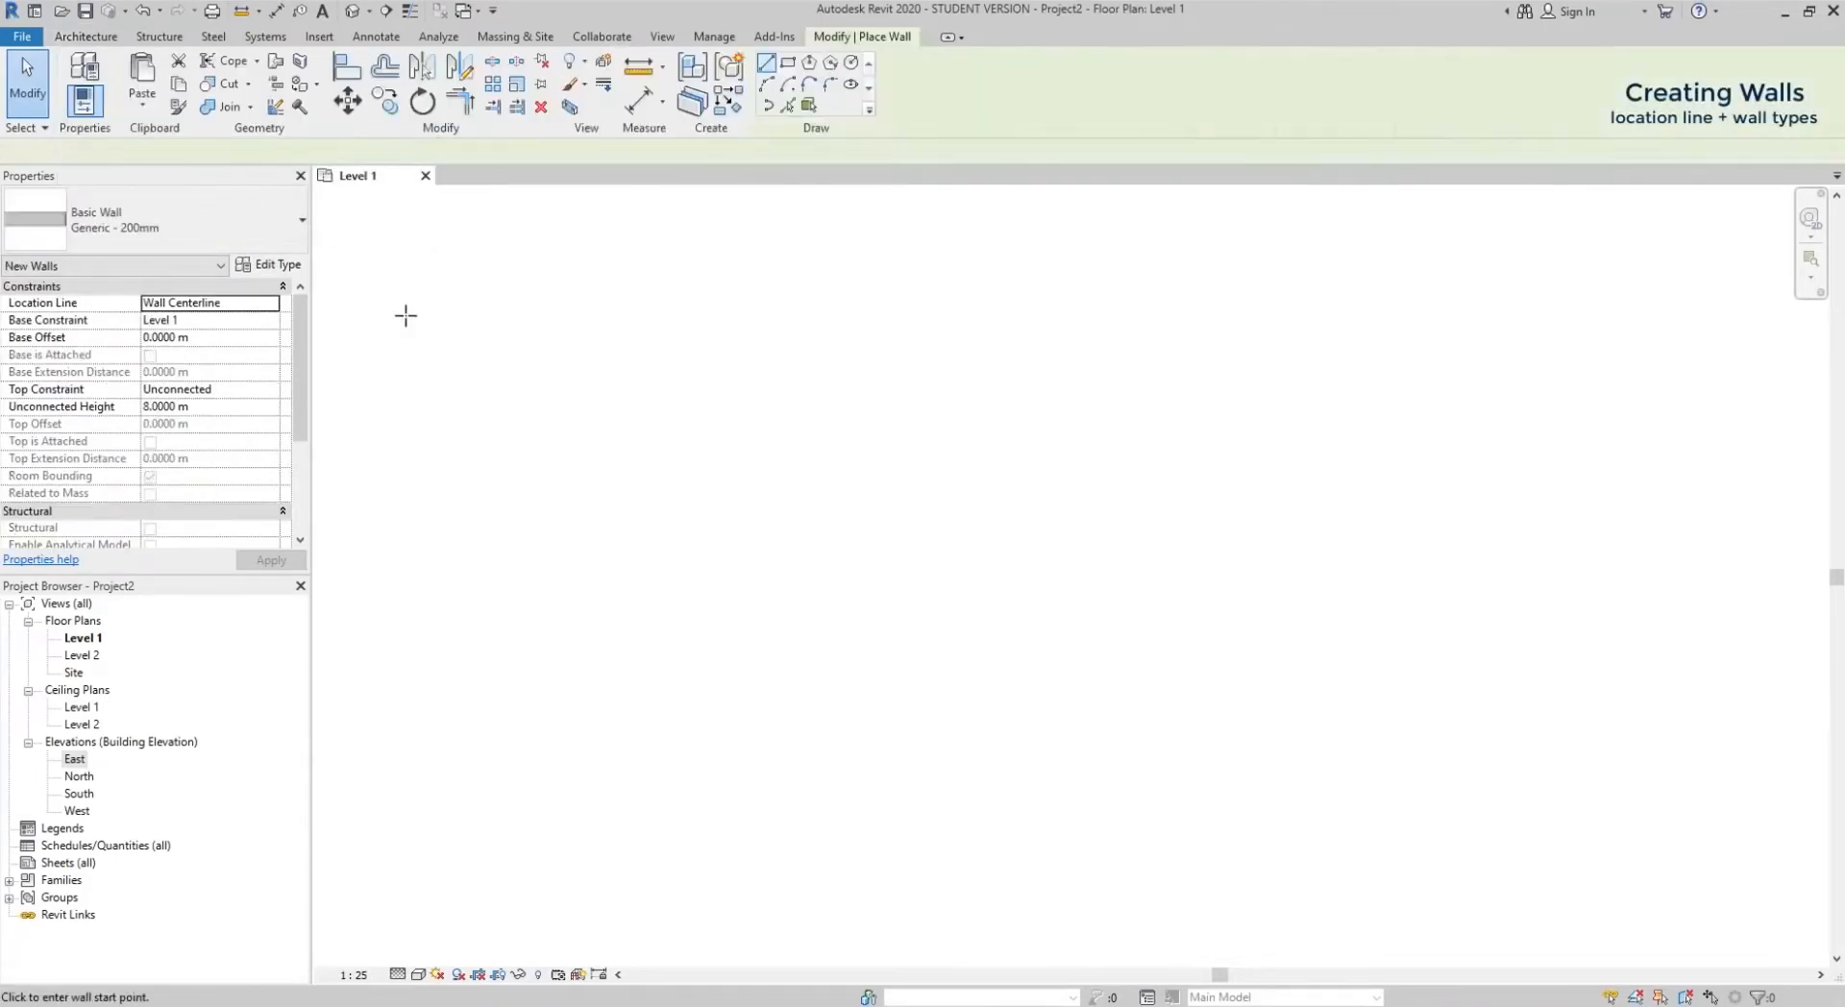
click(718, 584)
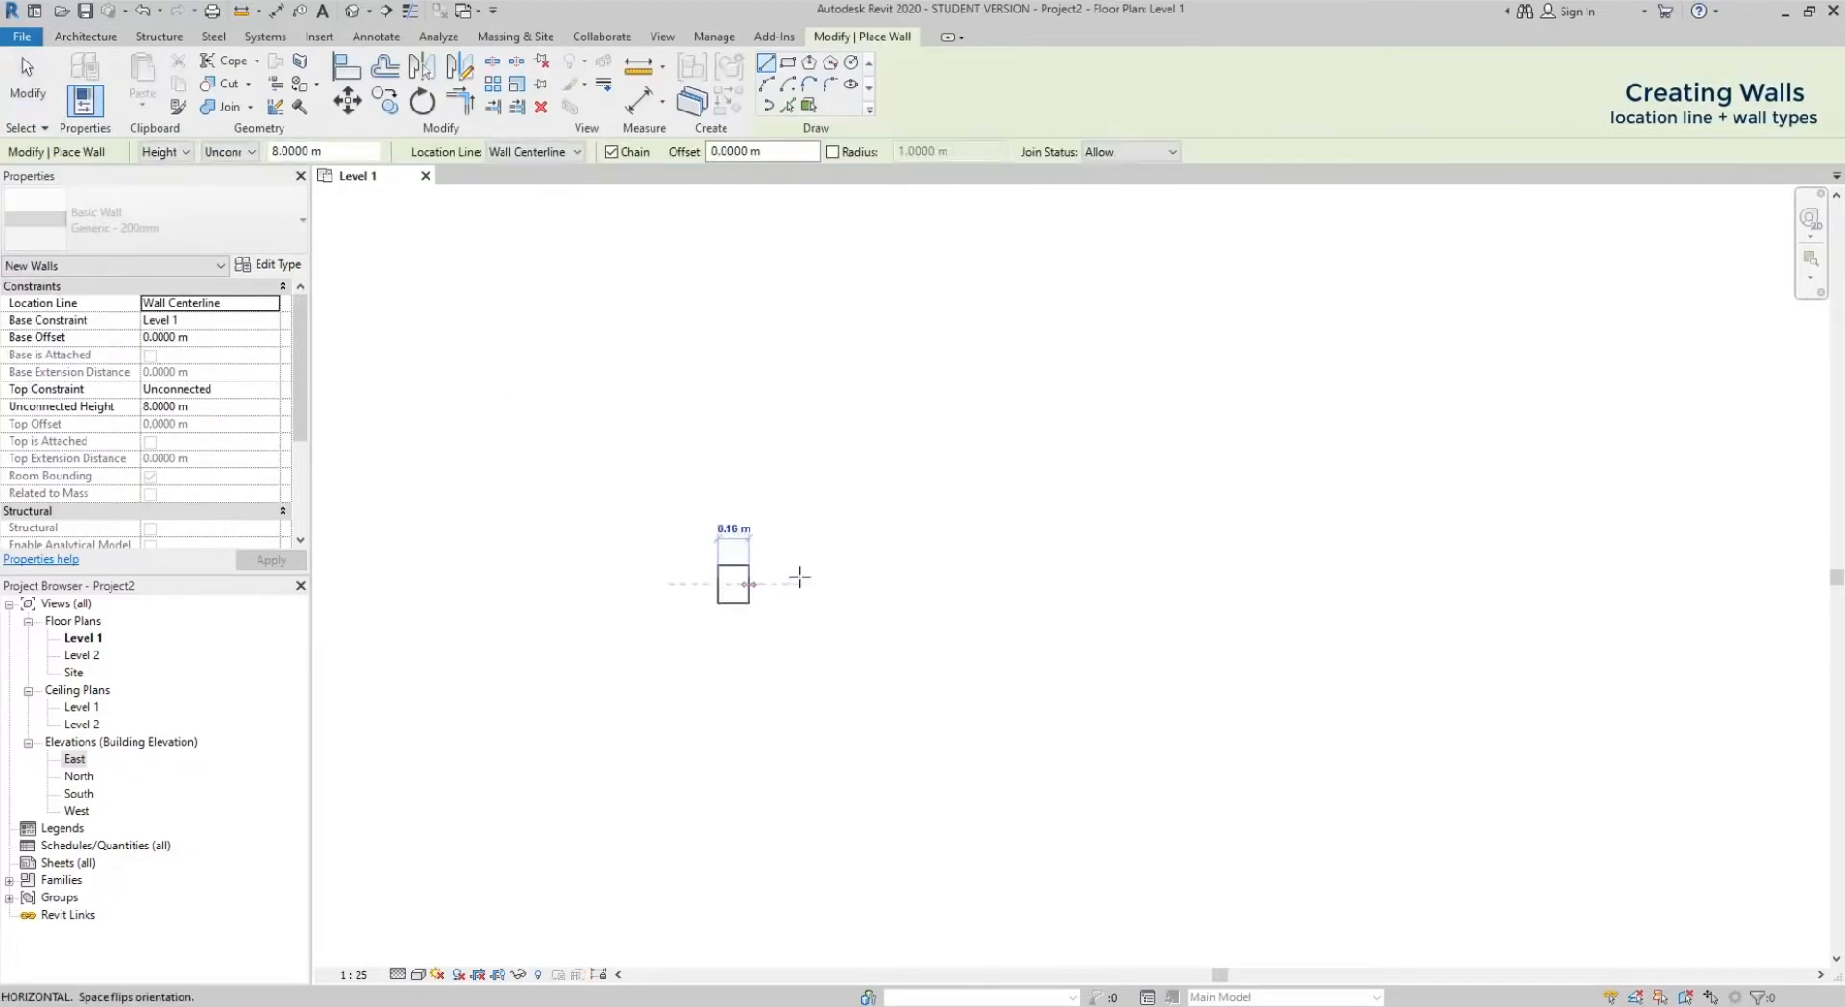
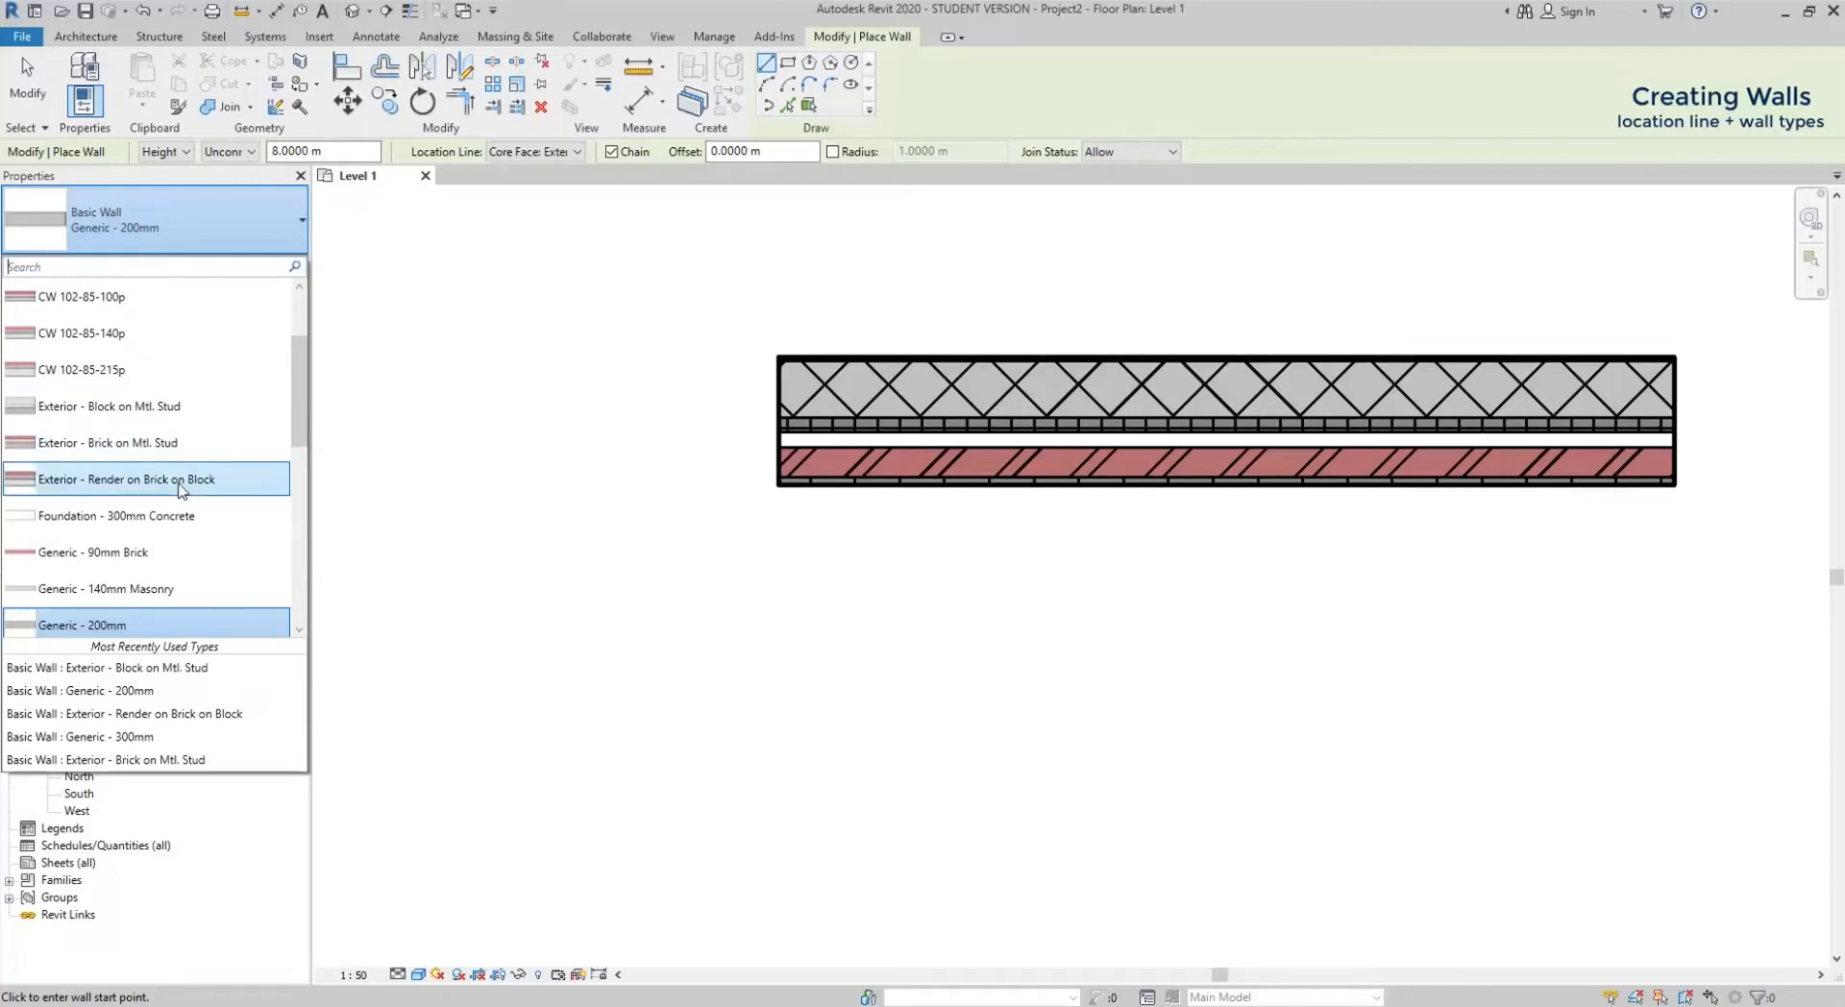
- Draw an Exterior - Render on Brick on Block wall below the existing one, about 3.02 m long plus a segment angled at about 130°
click(179, 486)
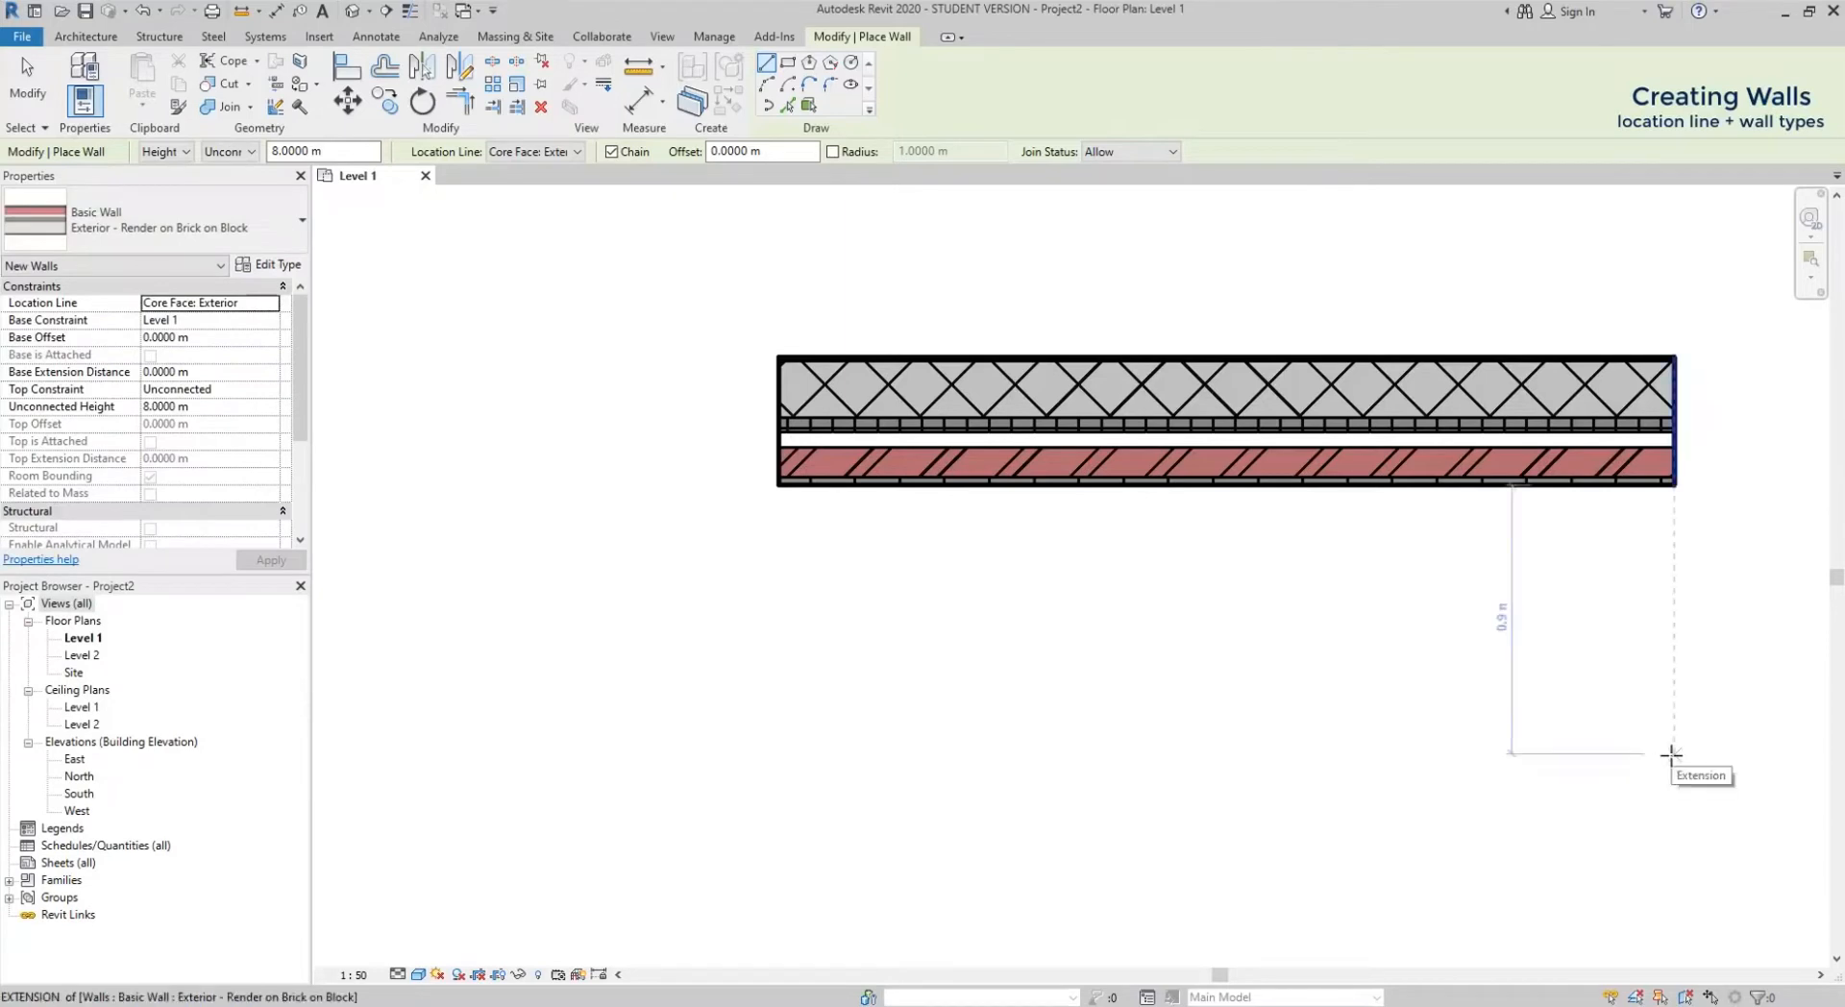
click(1686, 755)
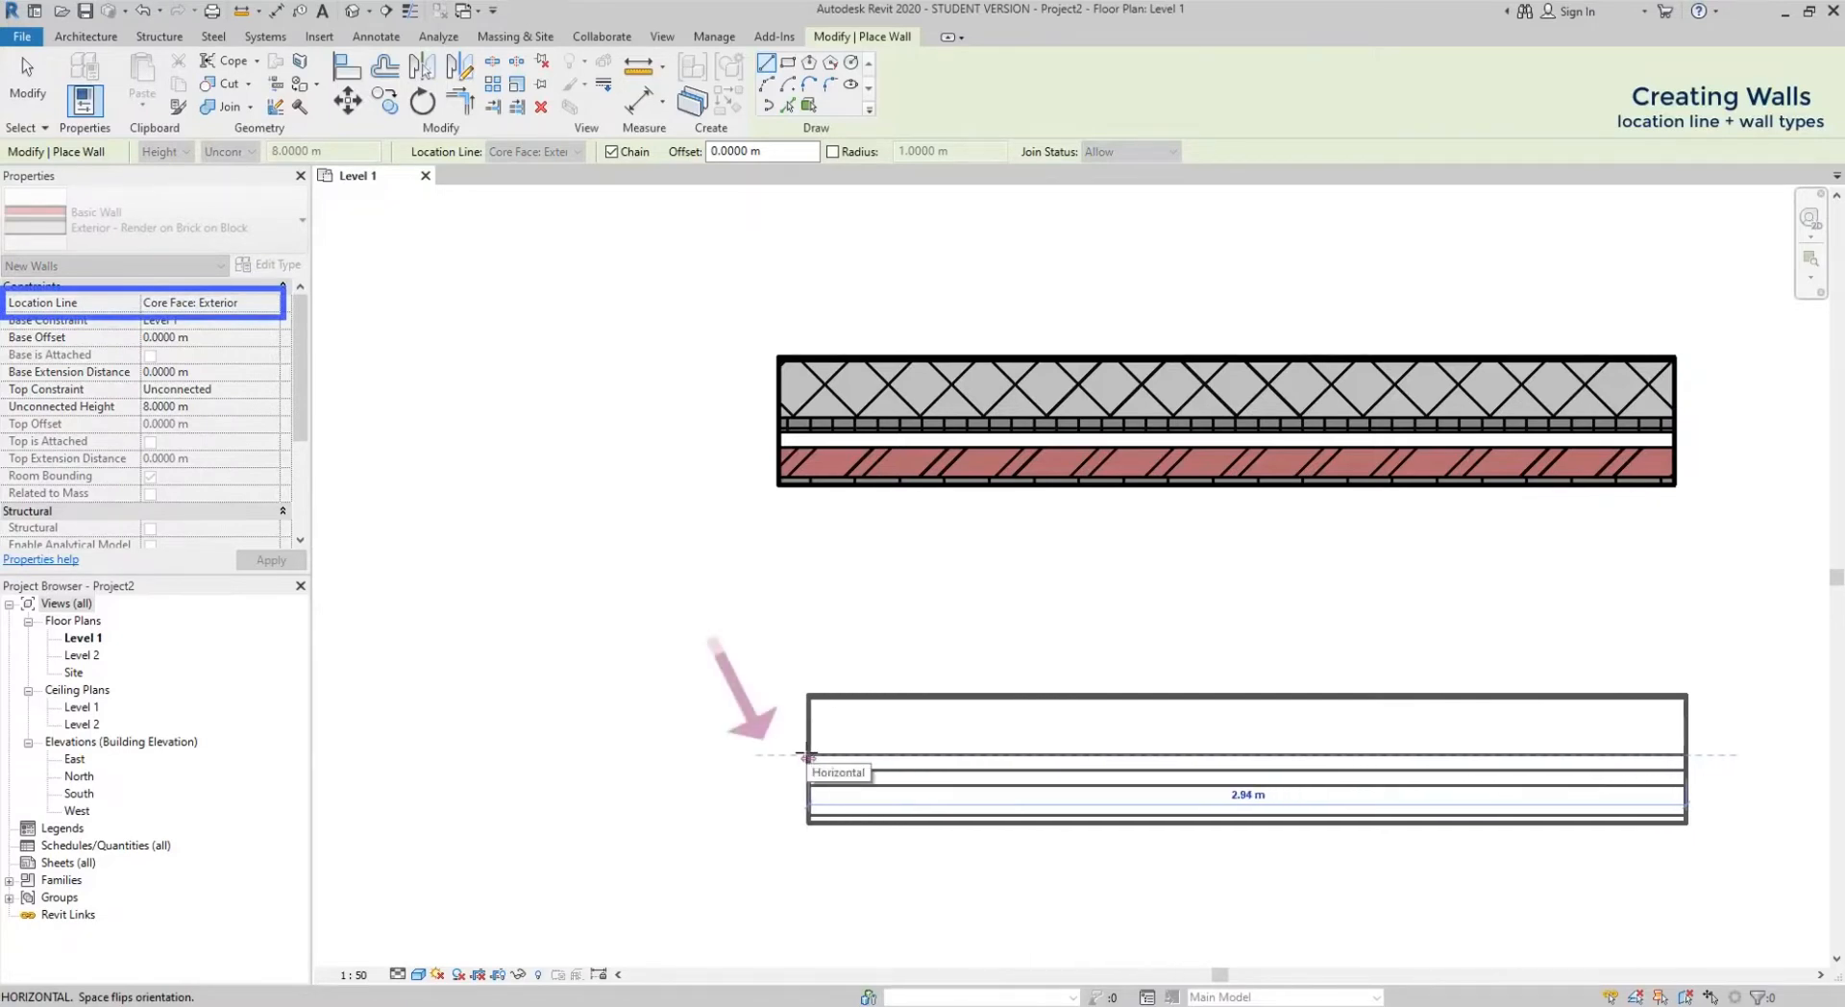
click(786, 755)
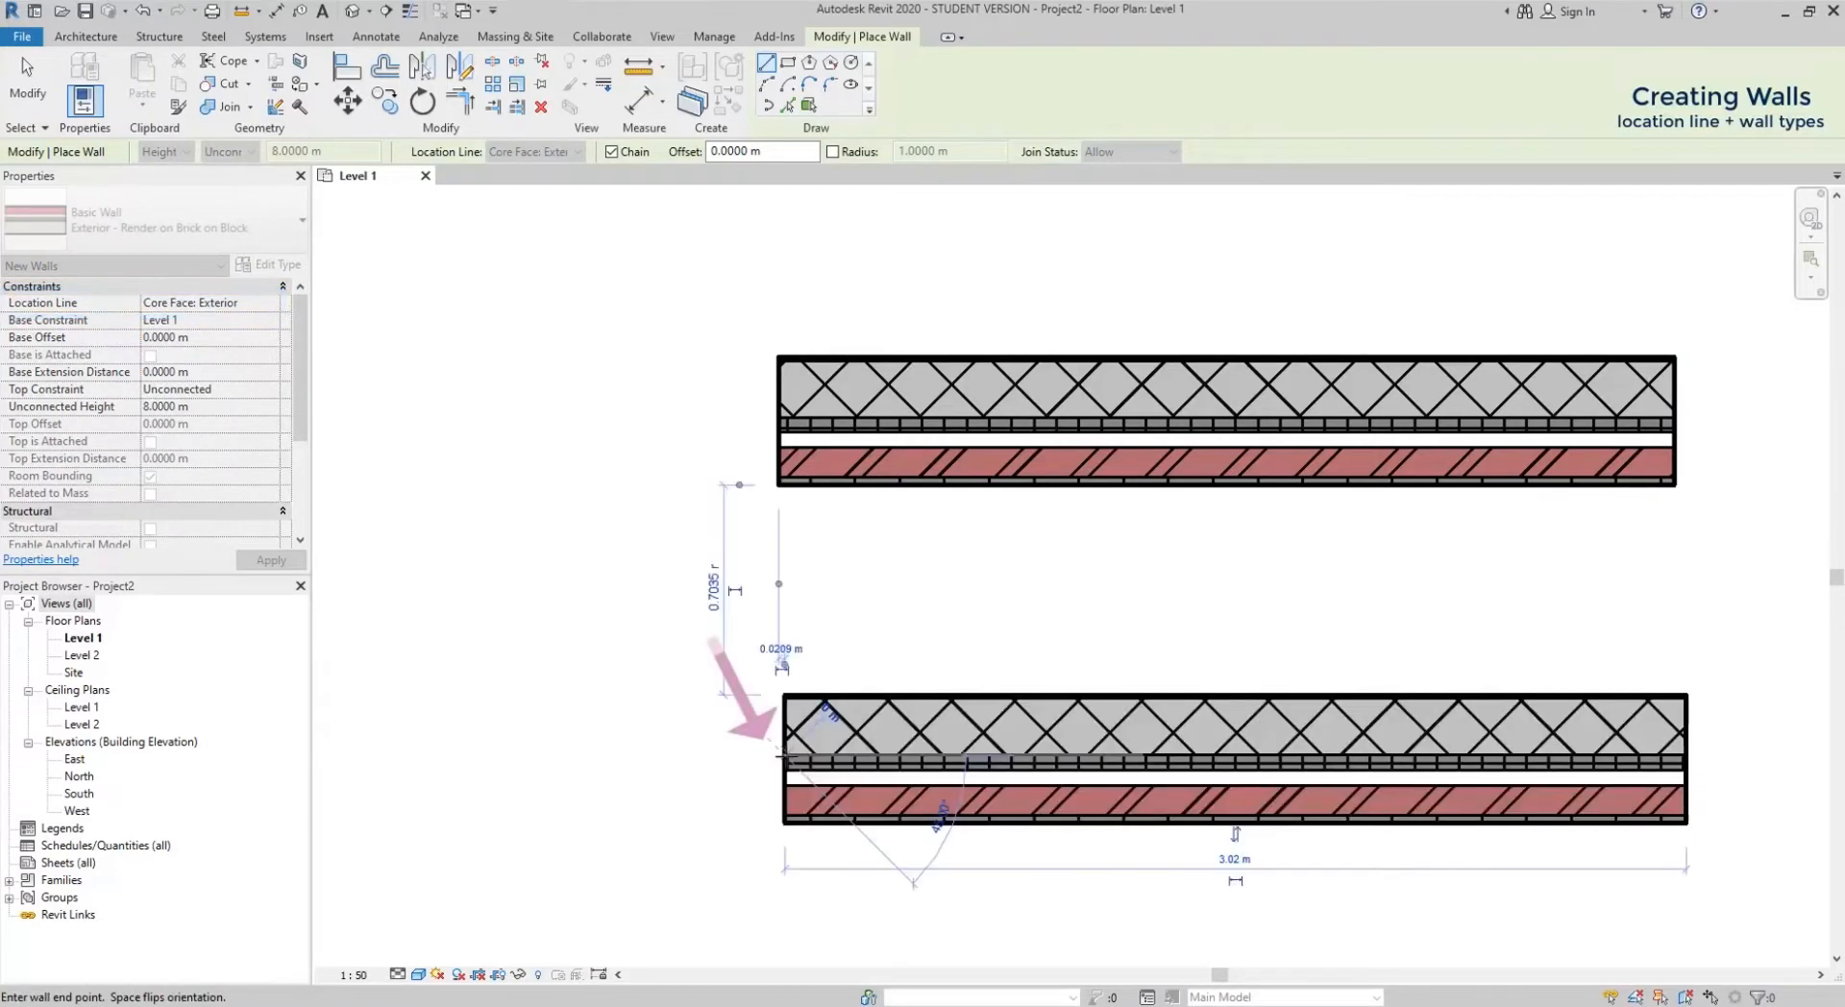
click(641, 582)
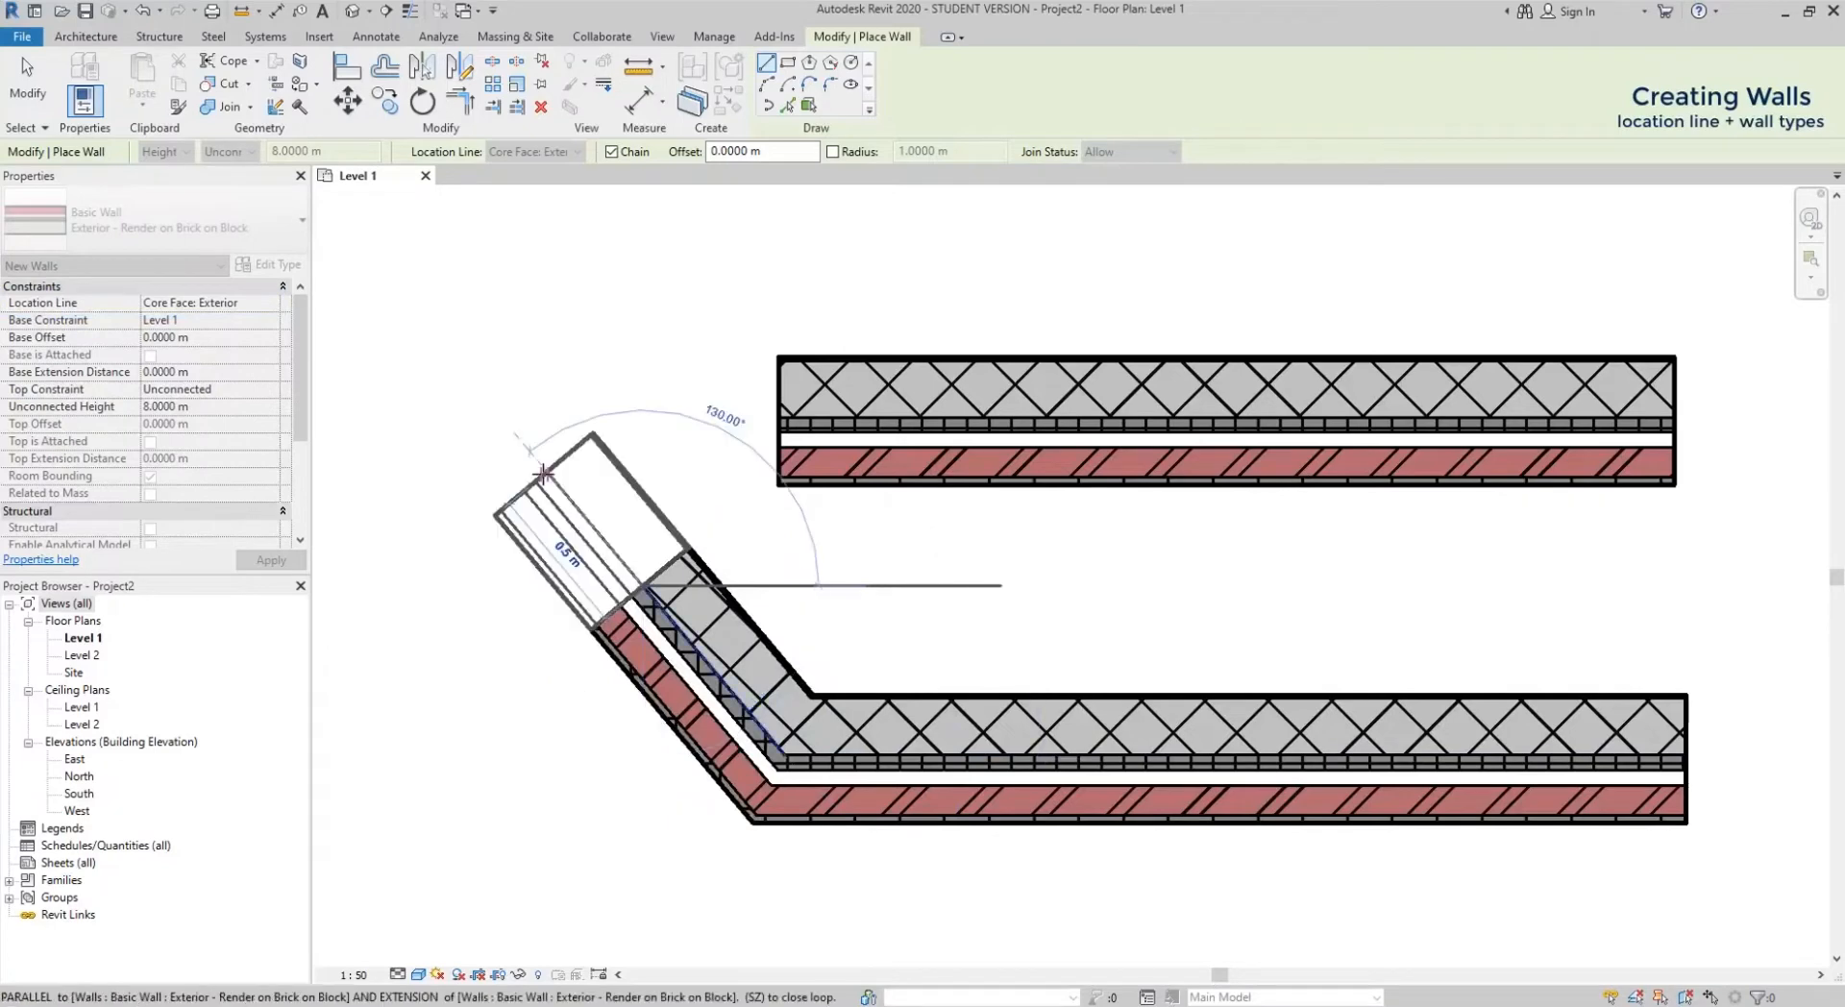
key(Escape)
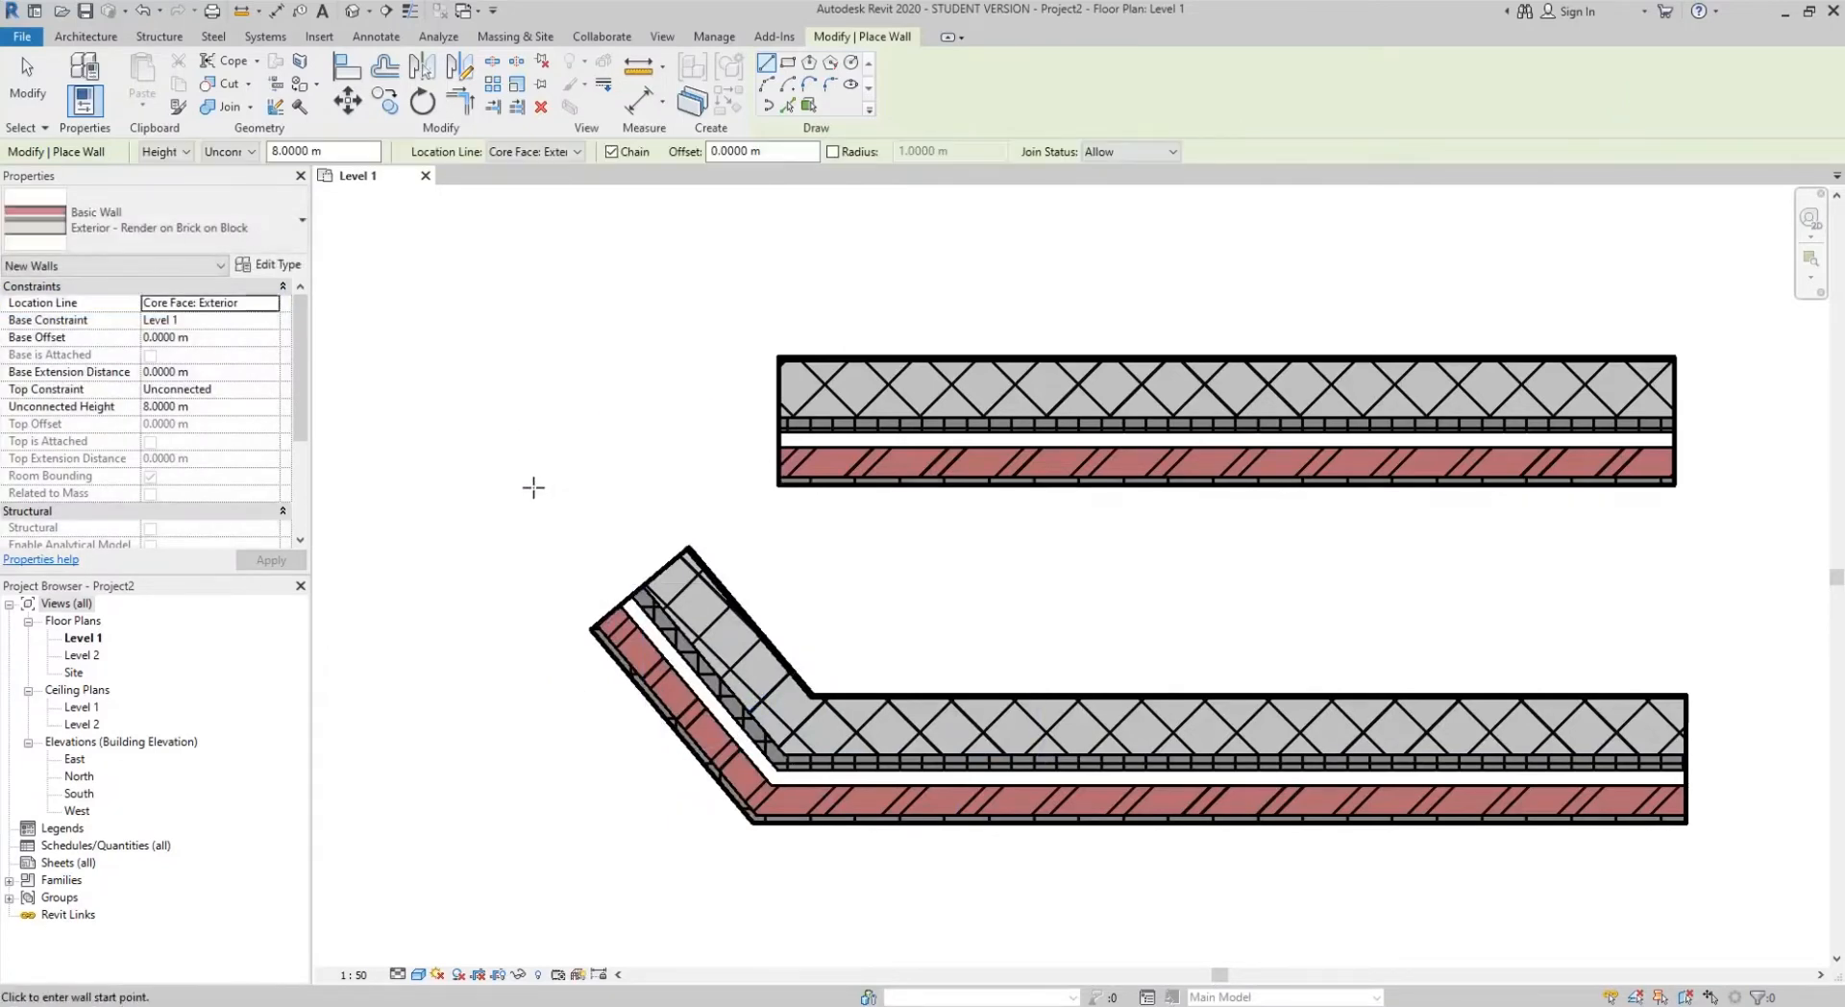
key(Escape)
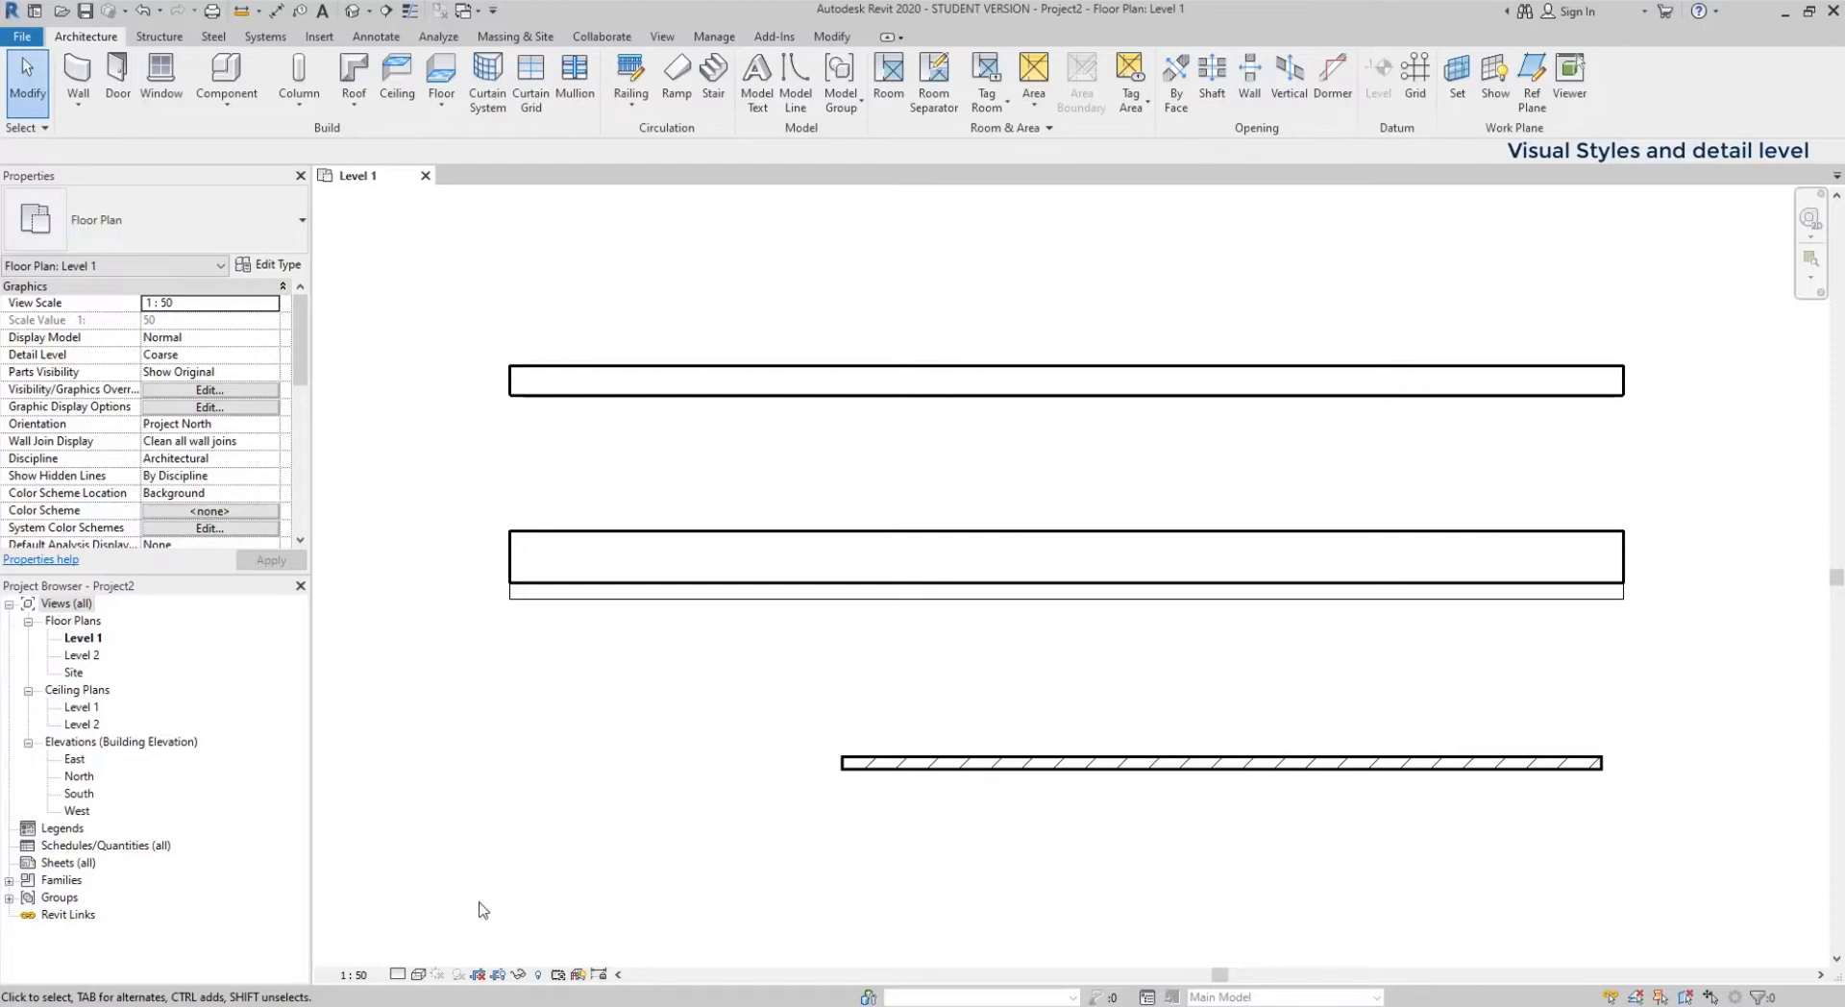
- Set the Level 1 plan's visual style to Consistent Colors and its detail level to Medium
click(420, 974)
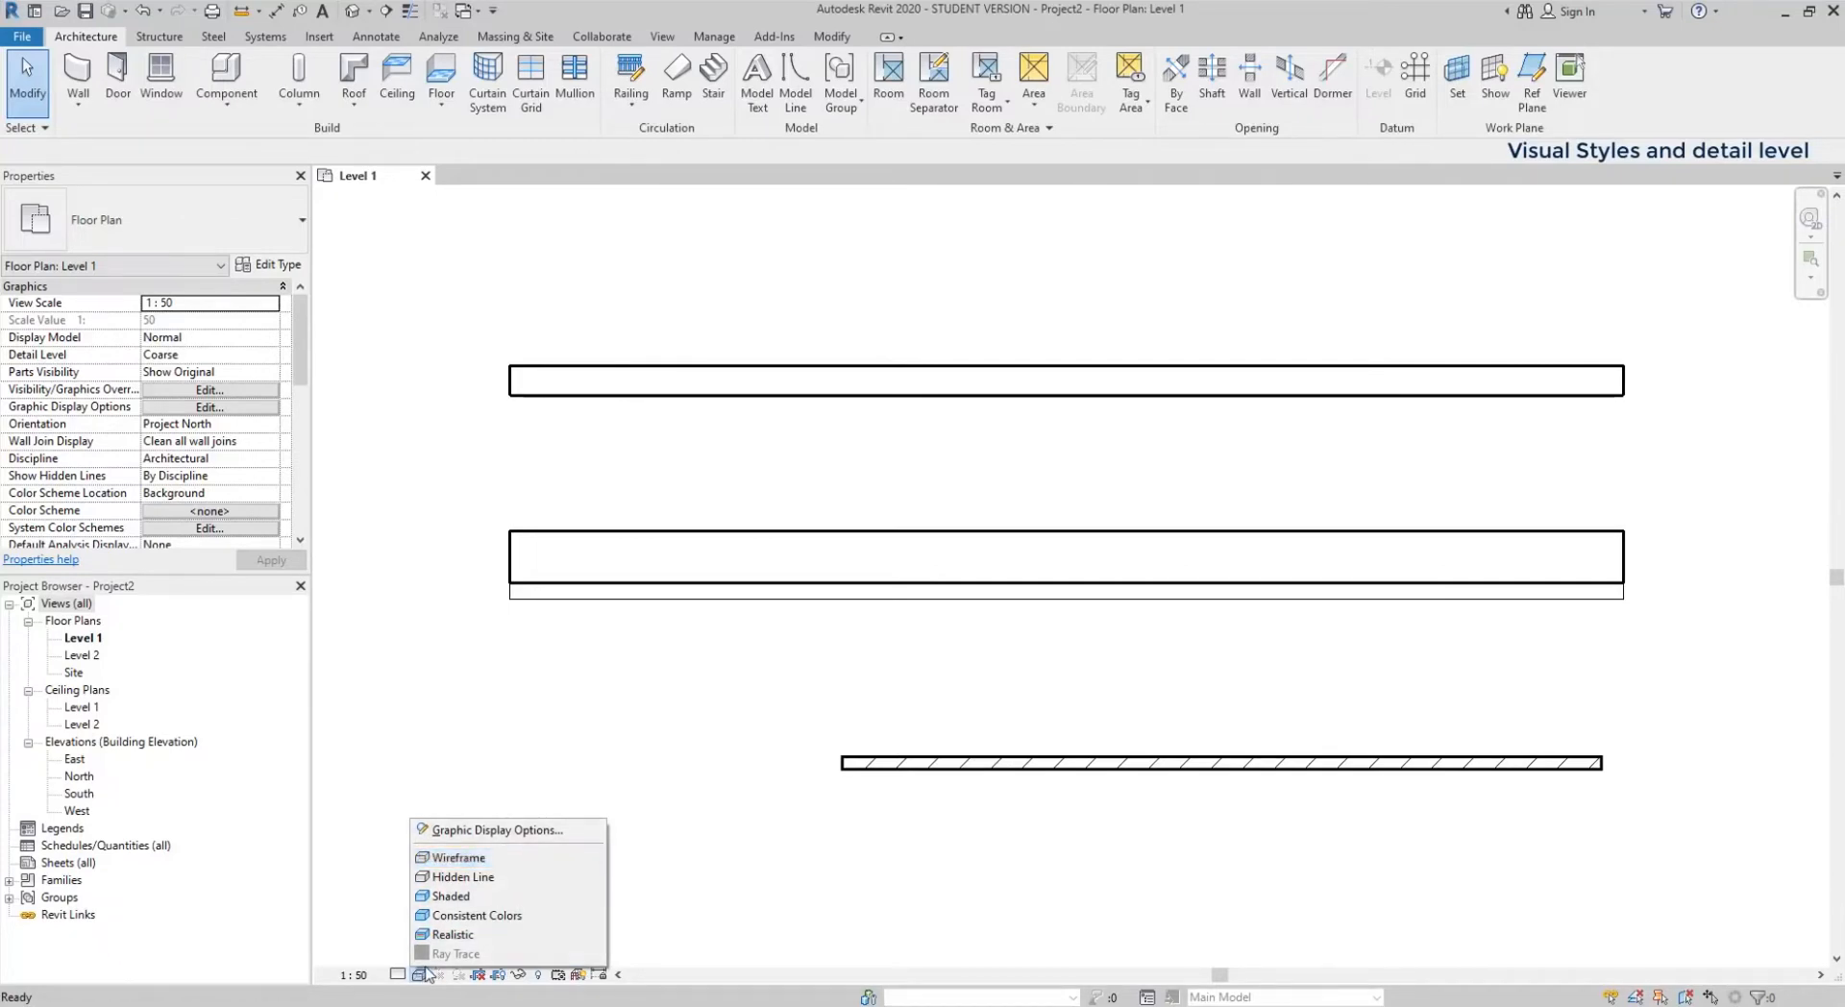
click(521, 918)
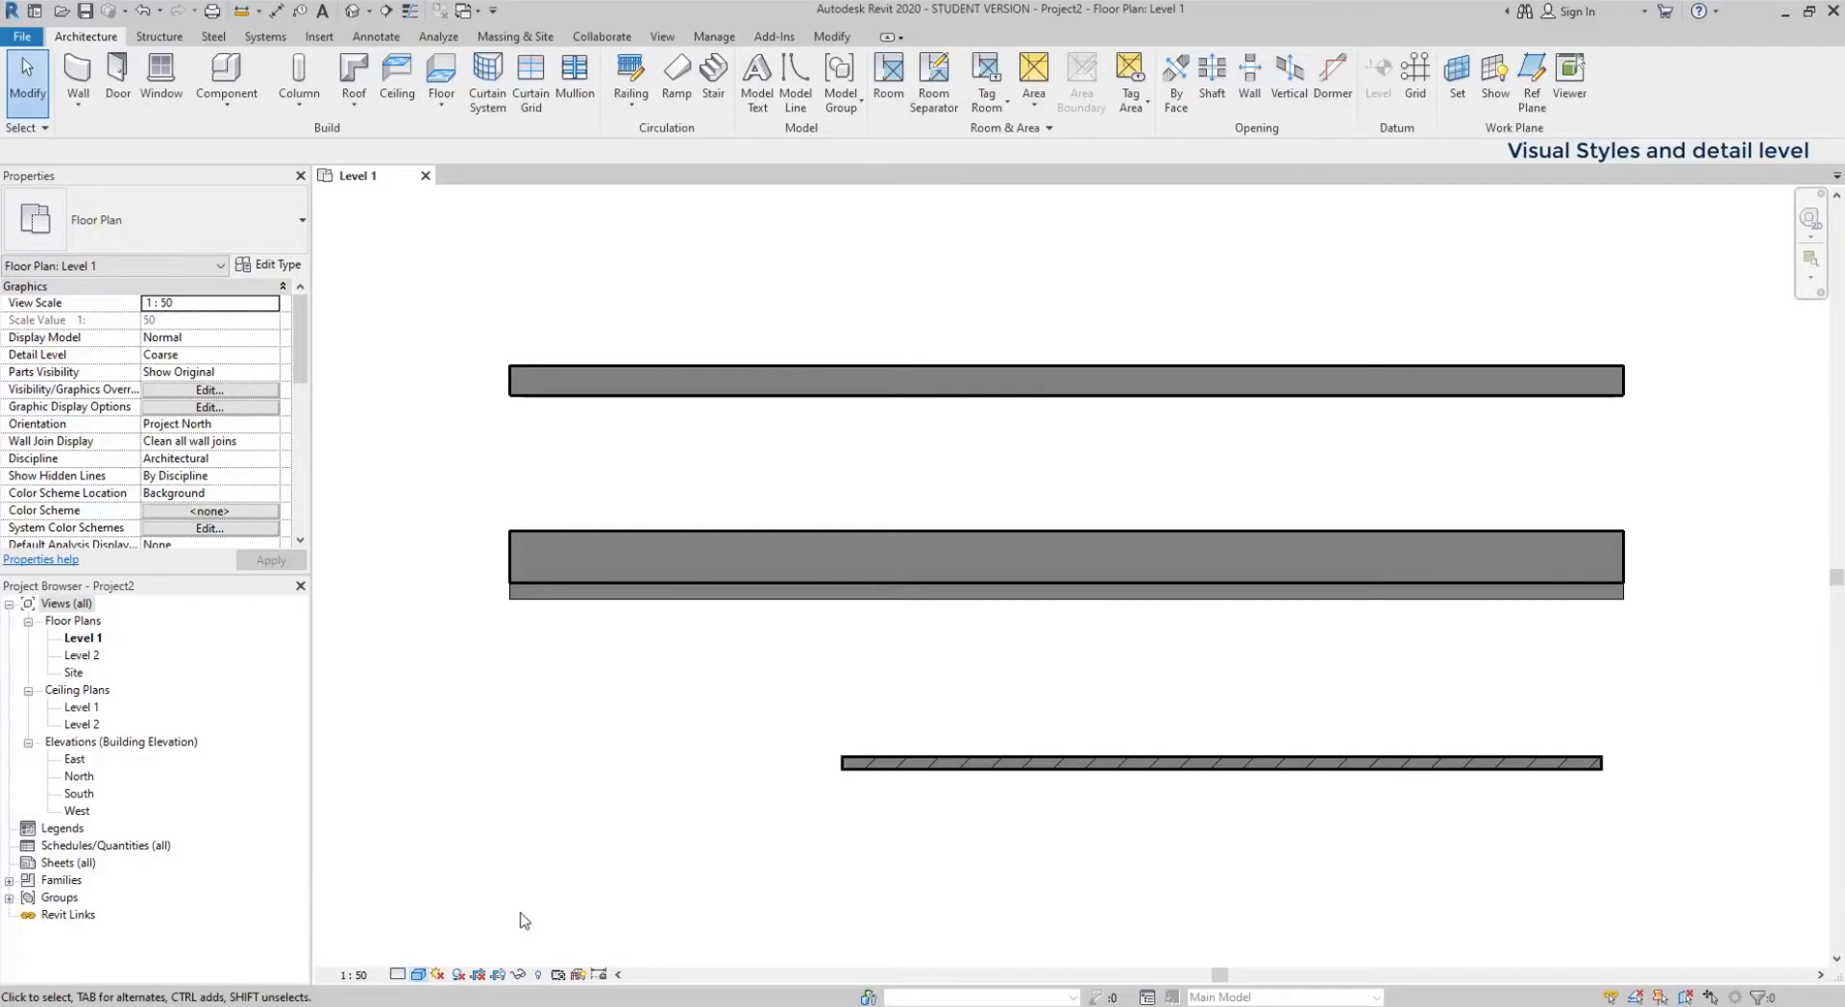
click(397, 975)
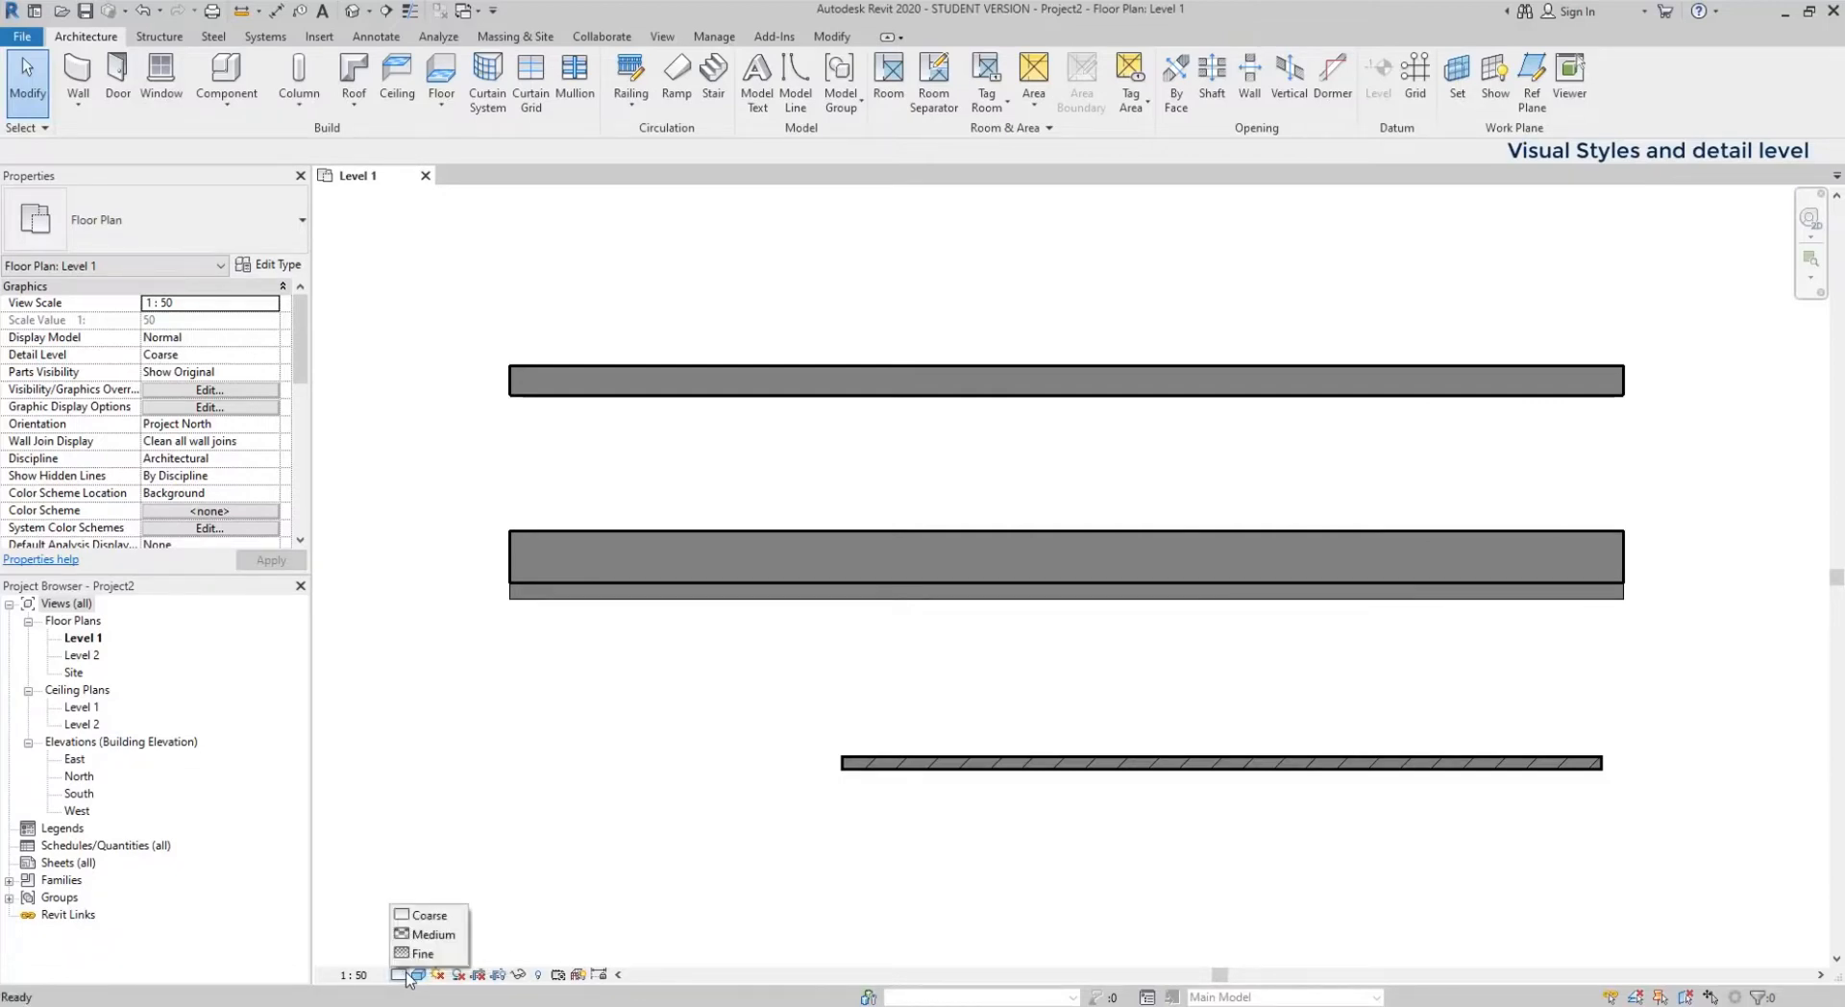
click(449, 936)
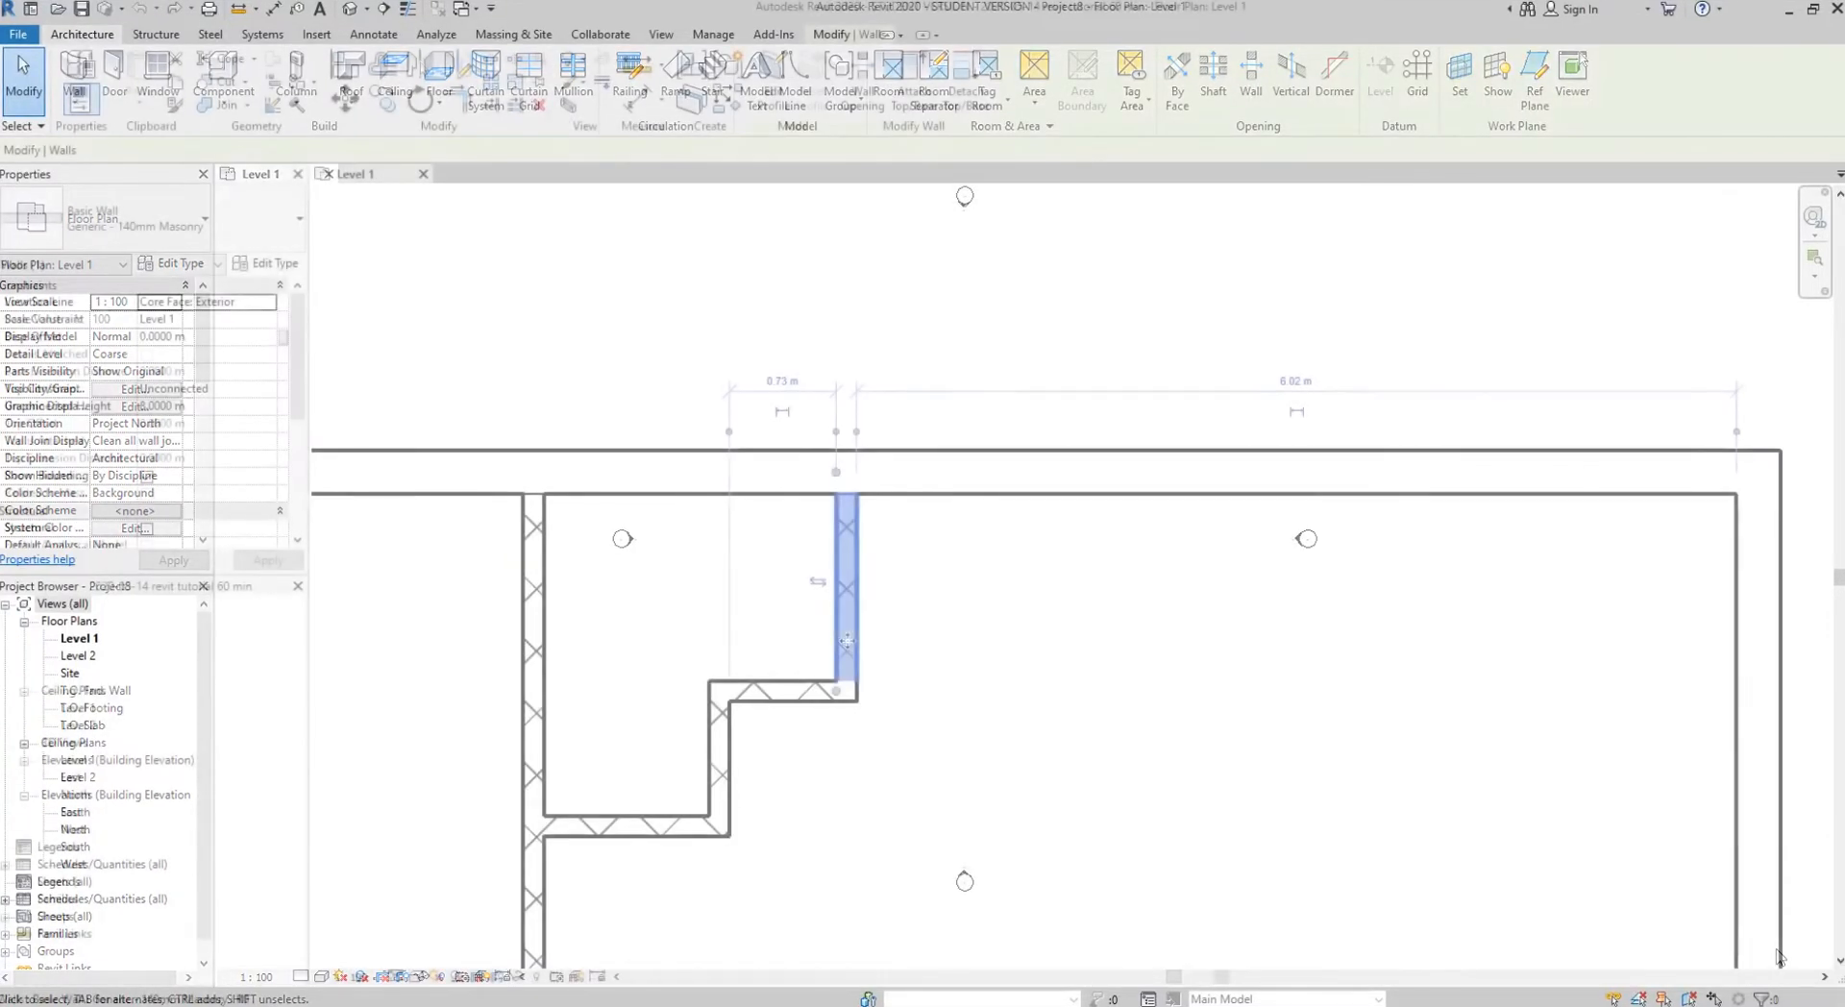
drag(846, 640, 1076, 642)
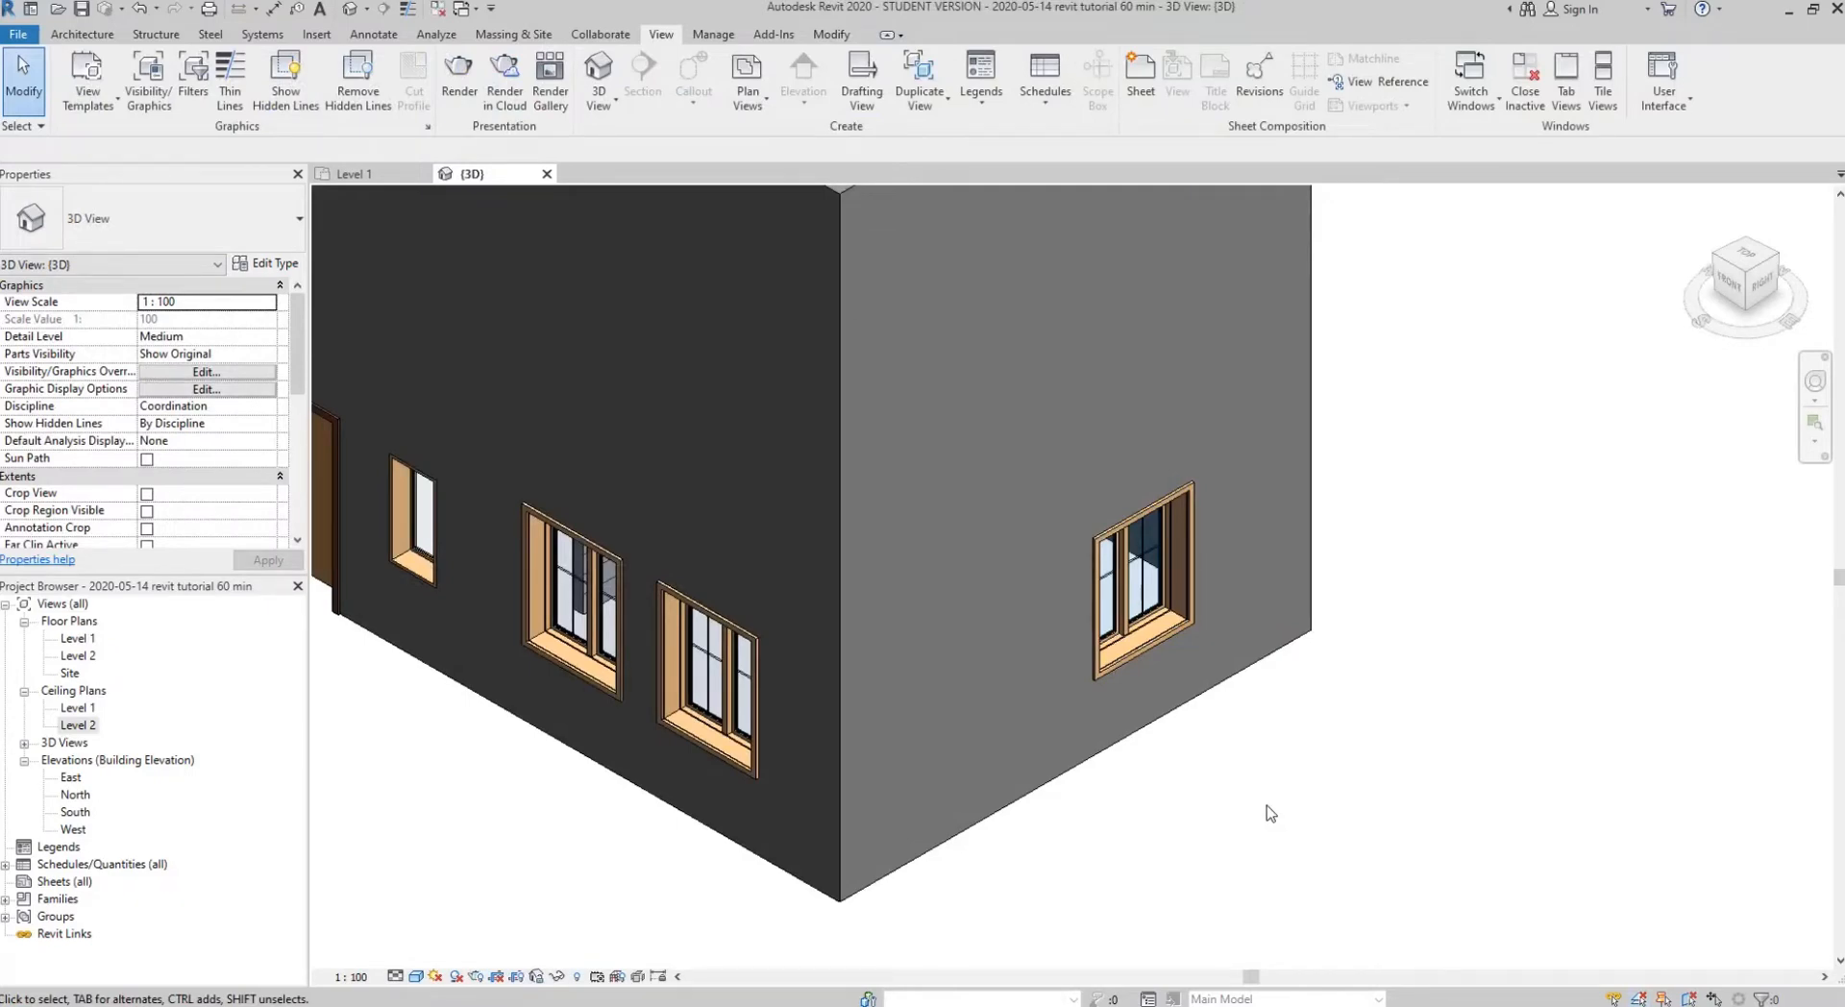
click(1108, 642)
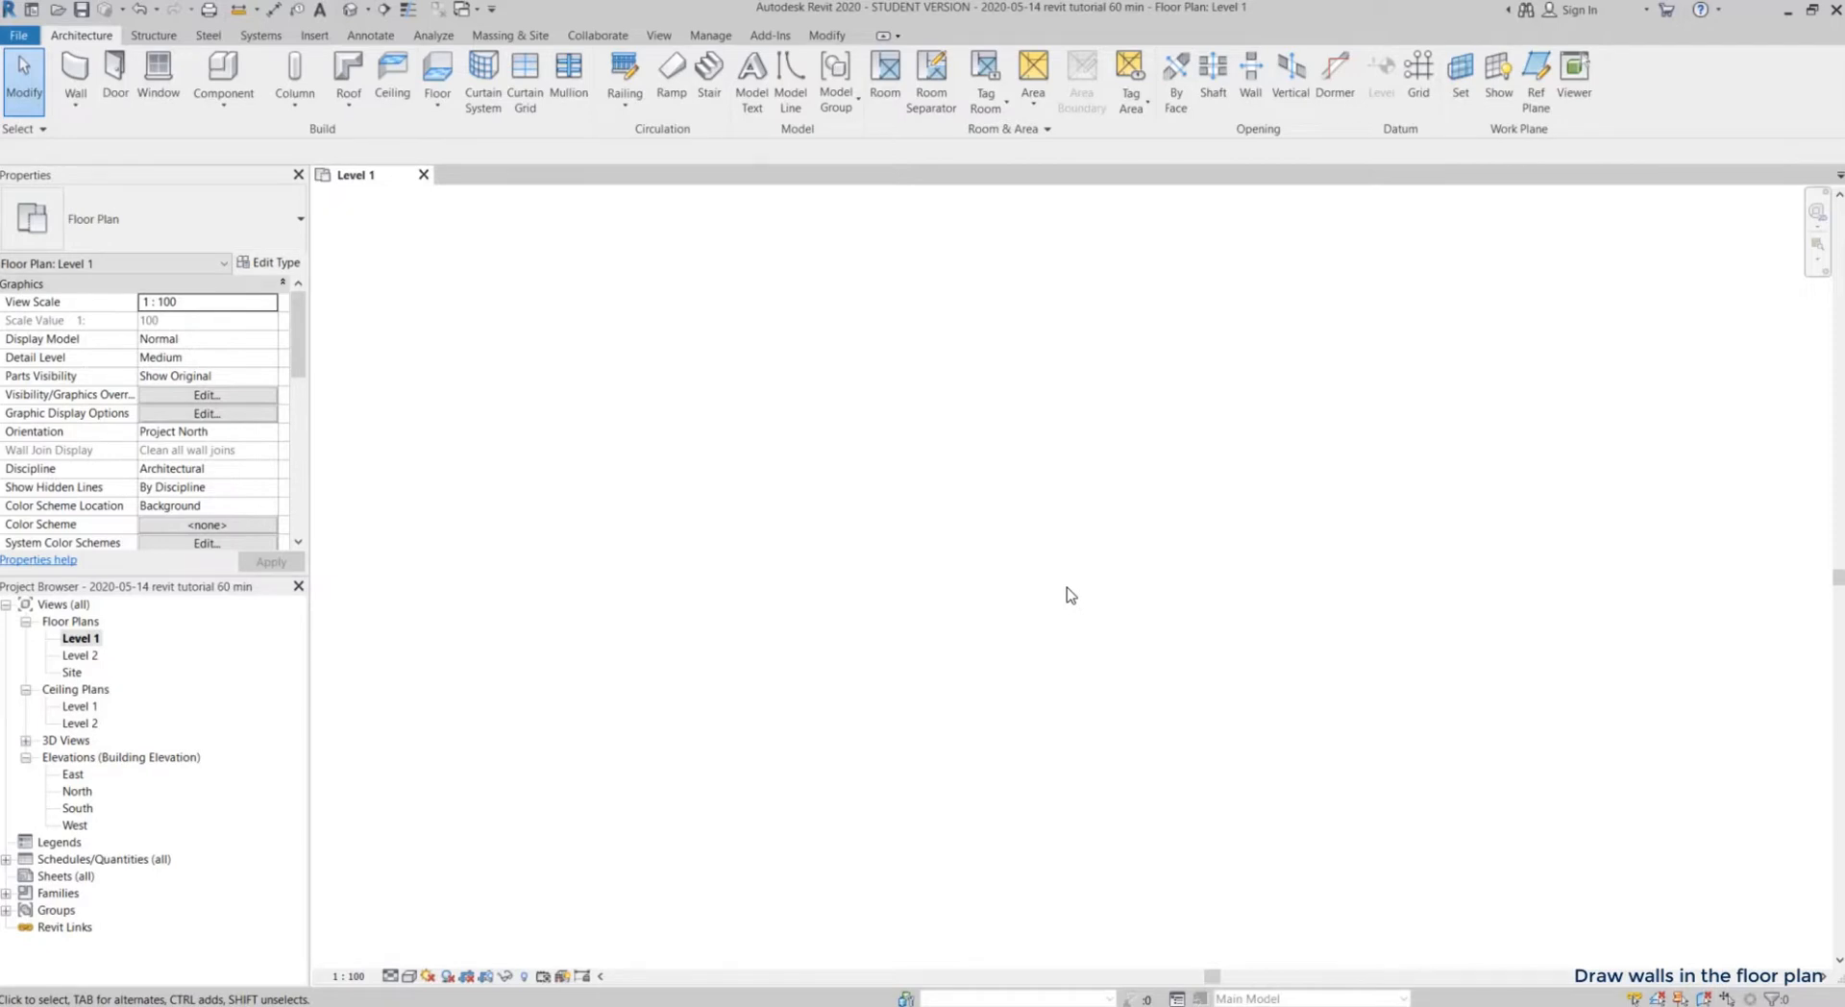
- Start a Generic - 140mm Masonry architectural wall and compare its length dimension increments at different zoom levels
click(74, 107)
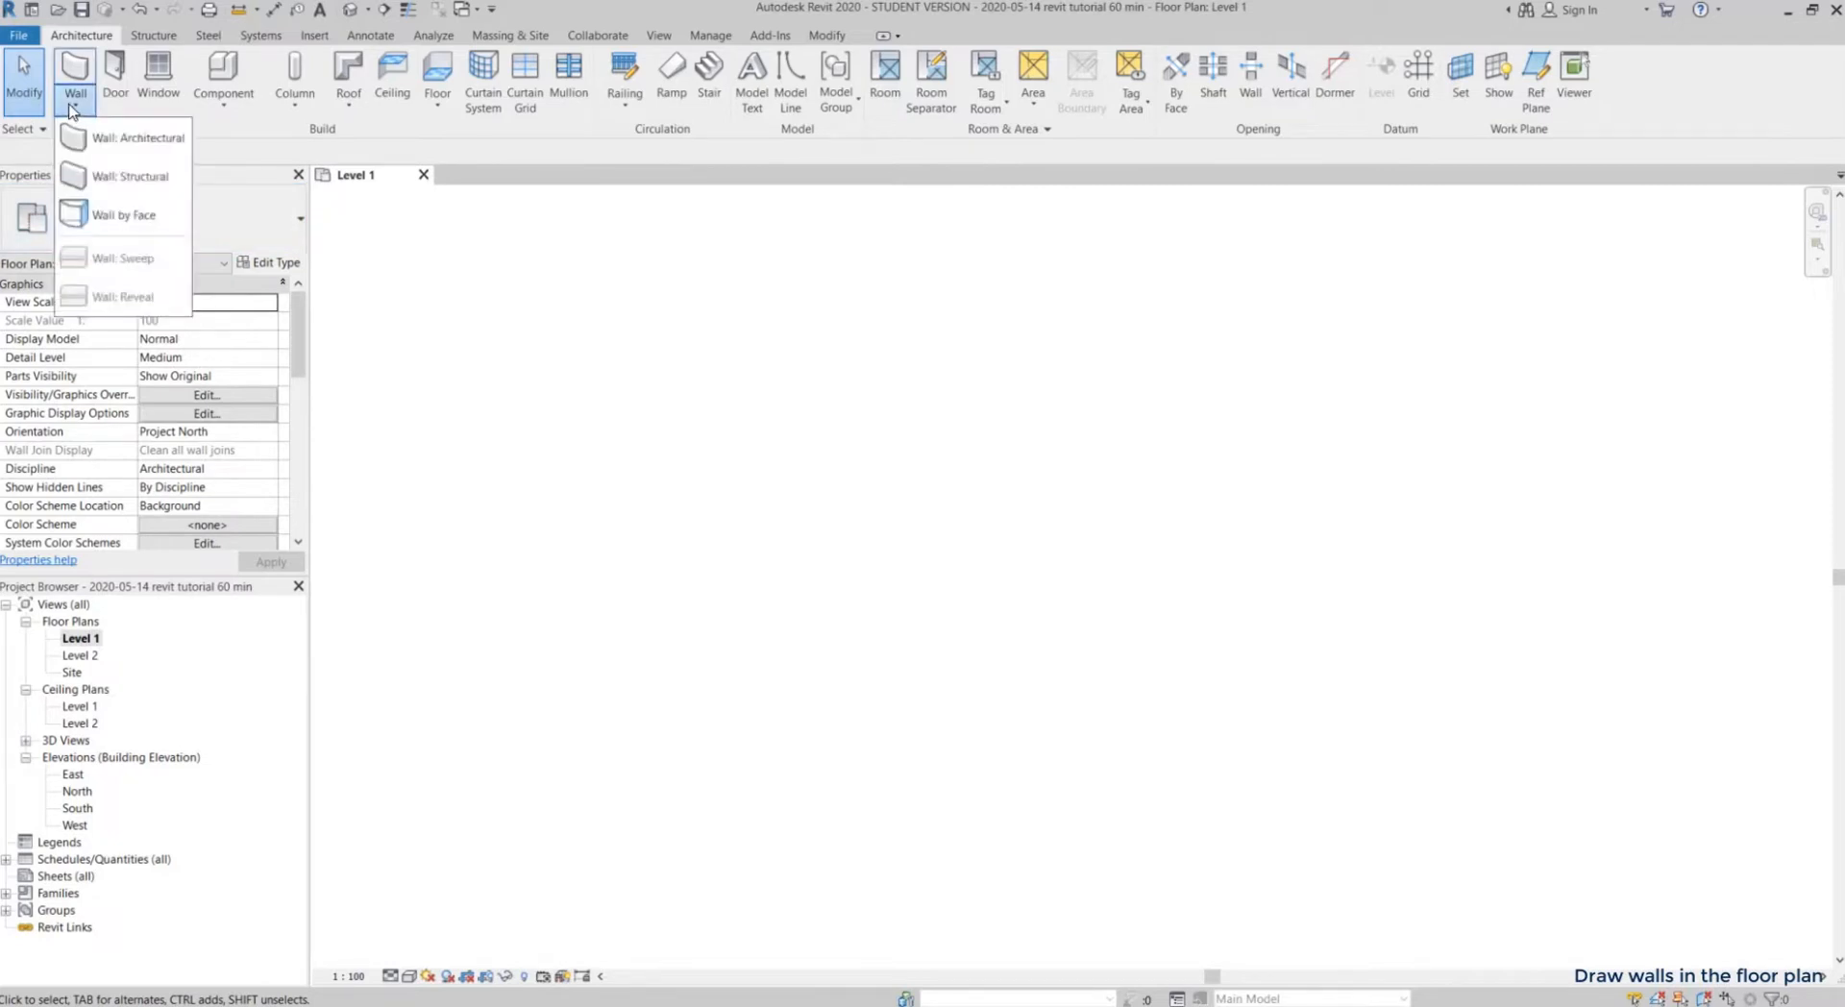
click(106, 138)
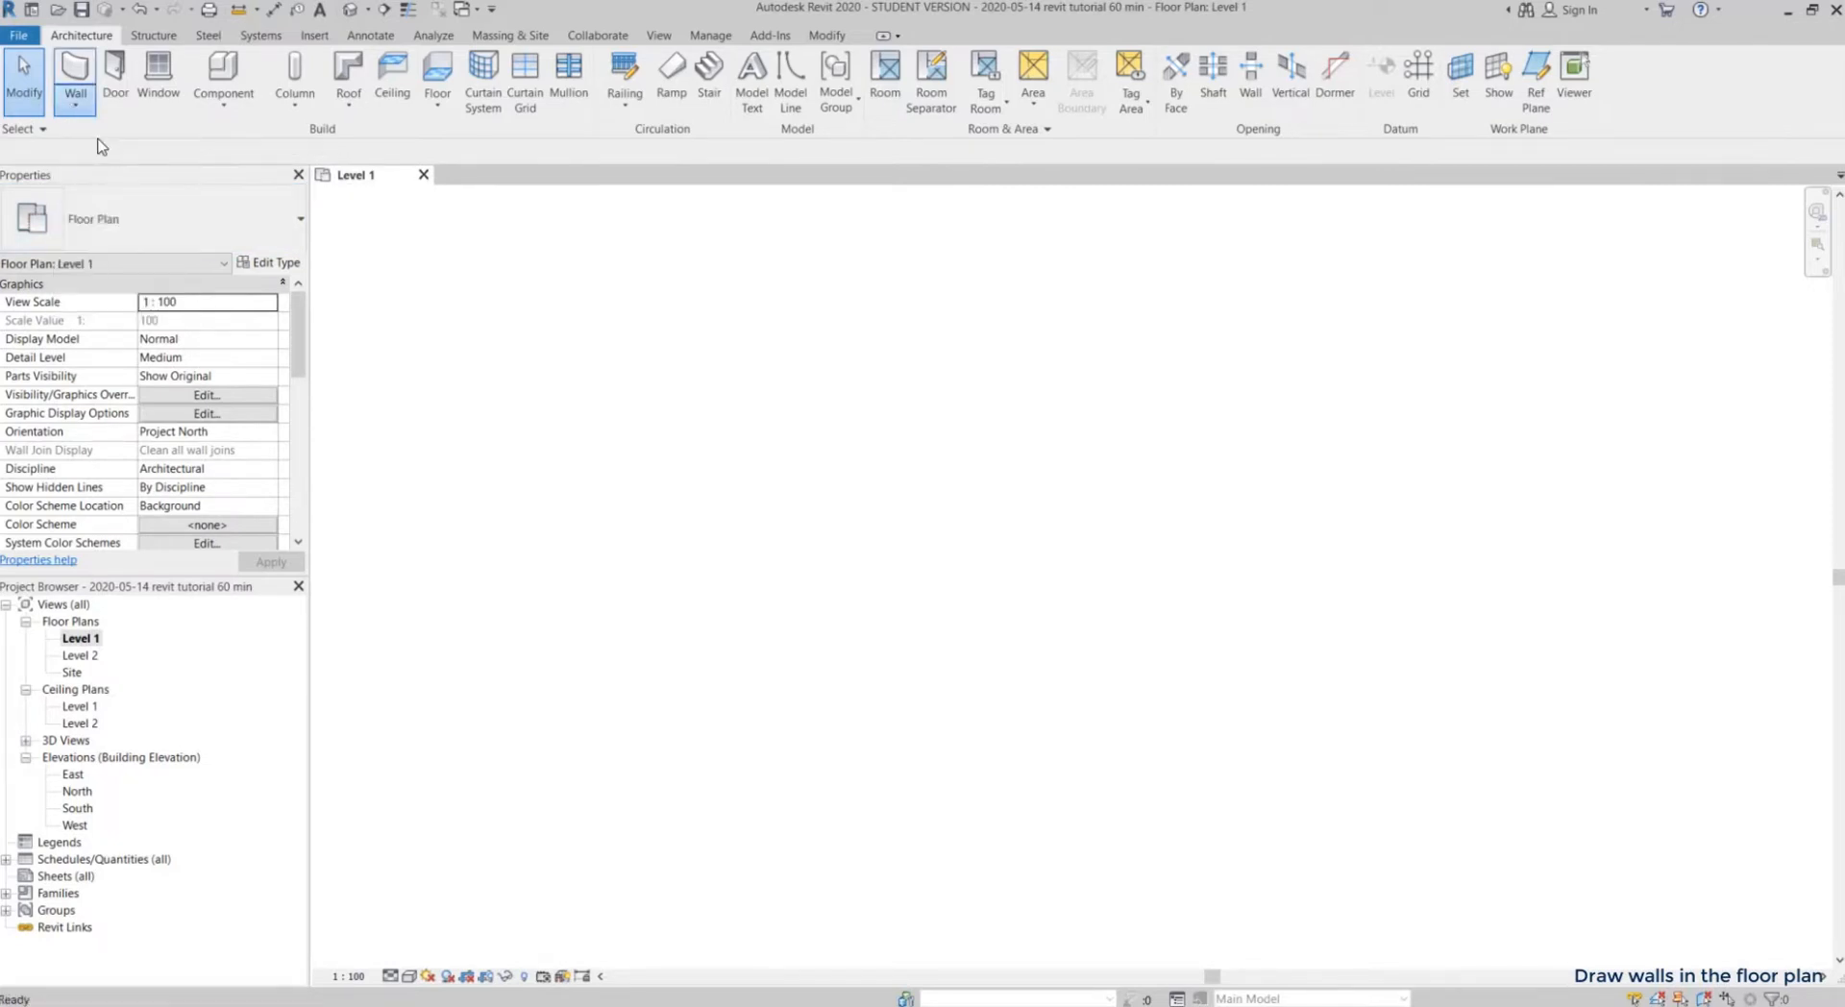
click(1201, 644)
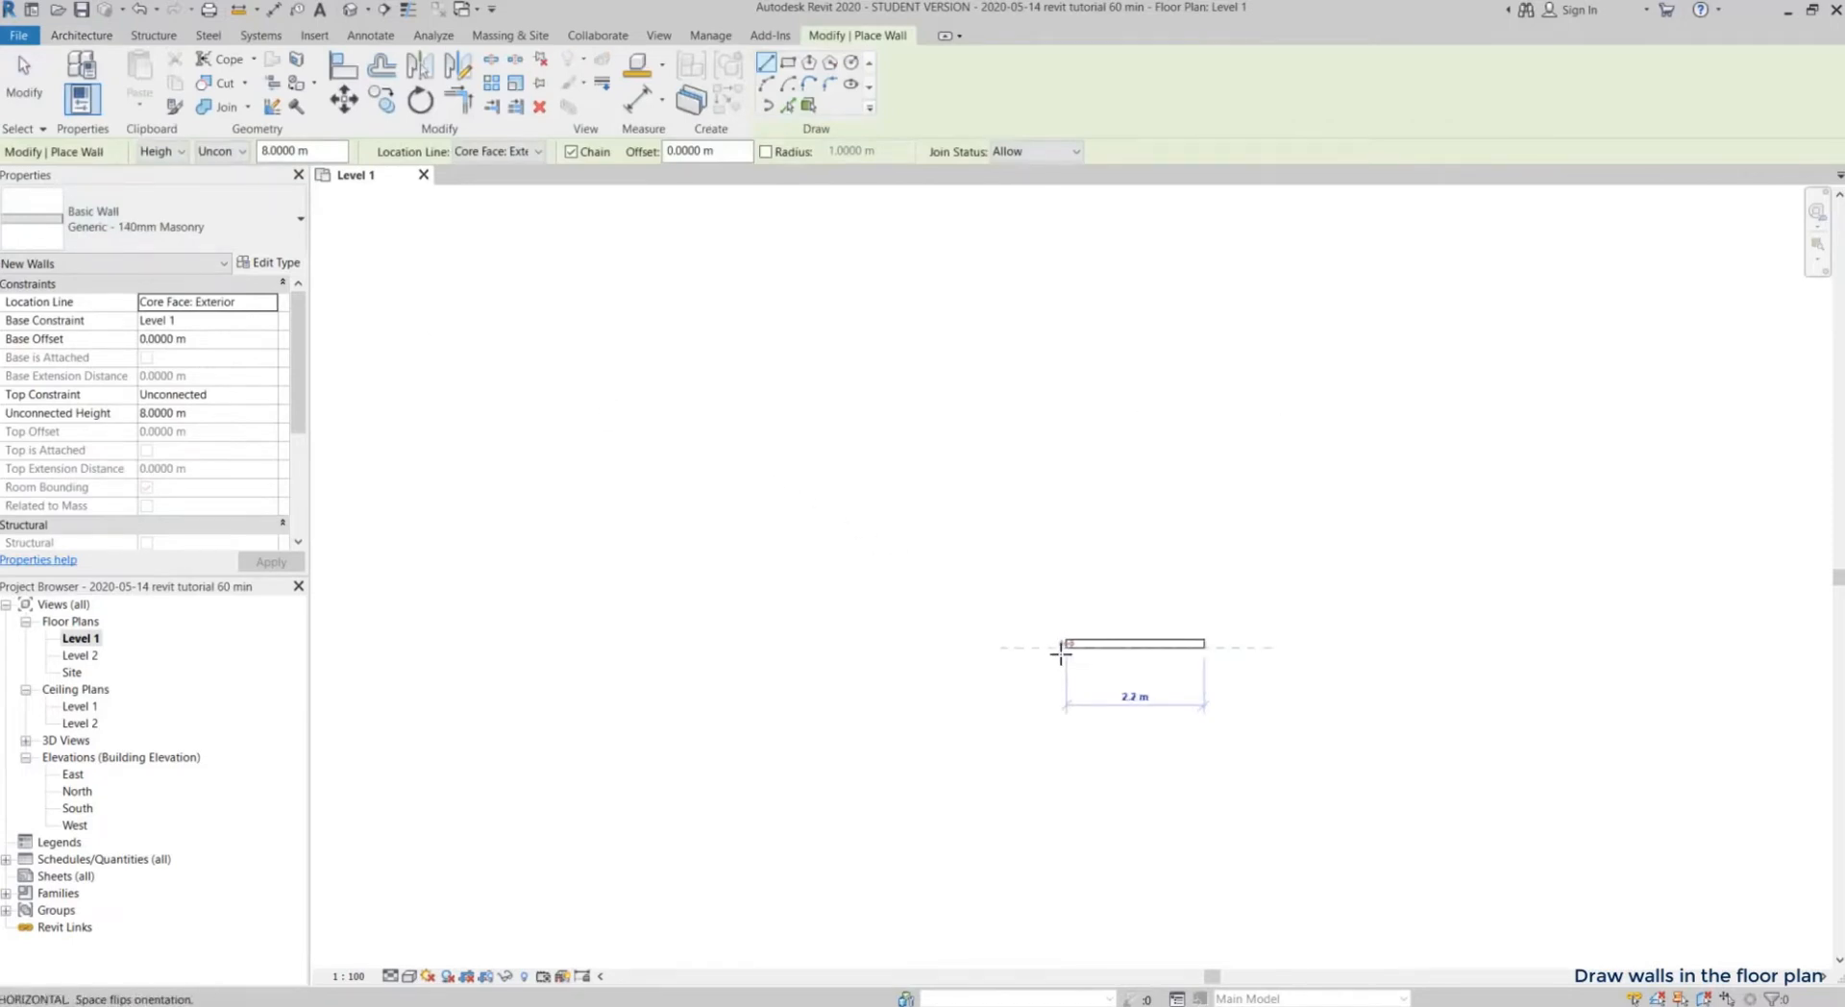
scroll(1060, 653, down, 2)
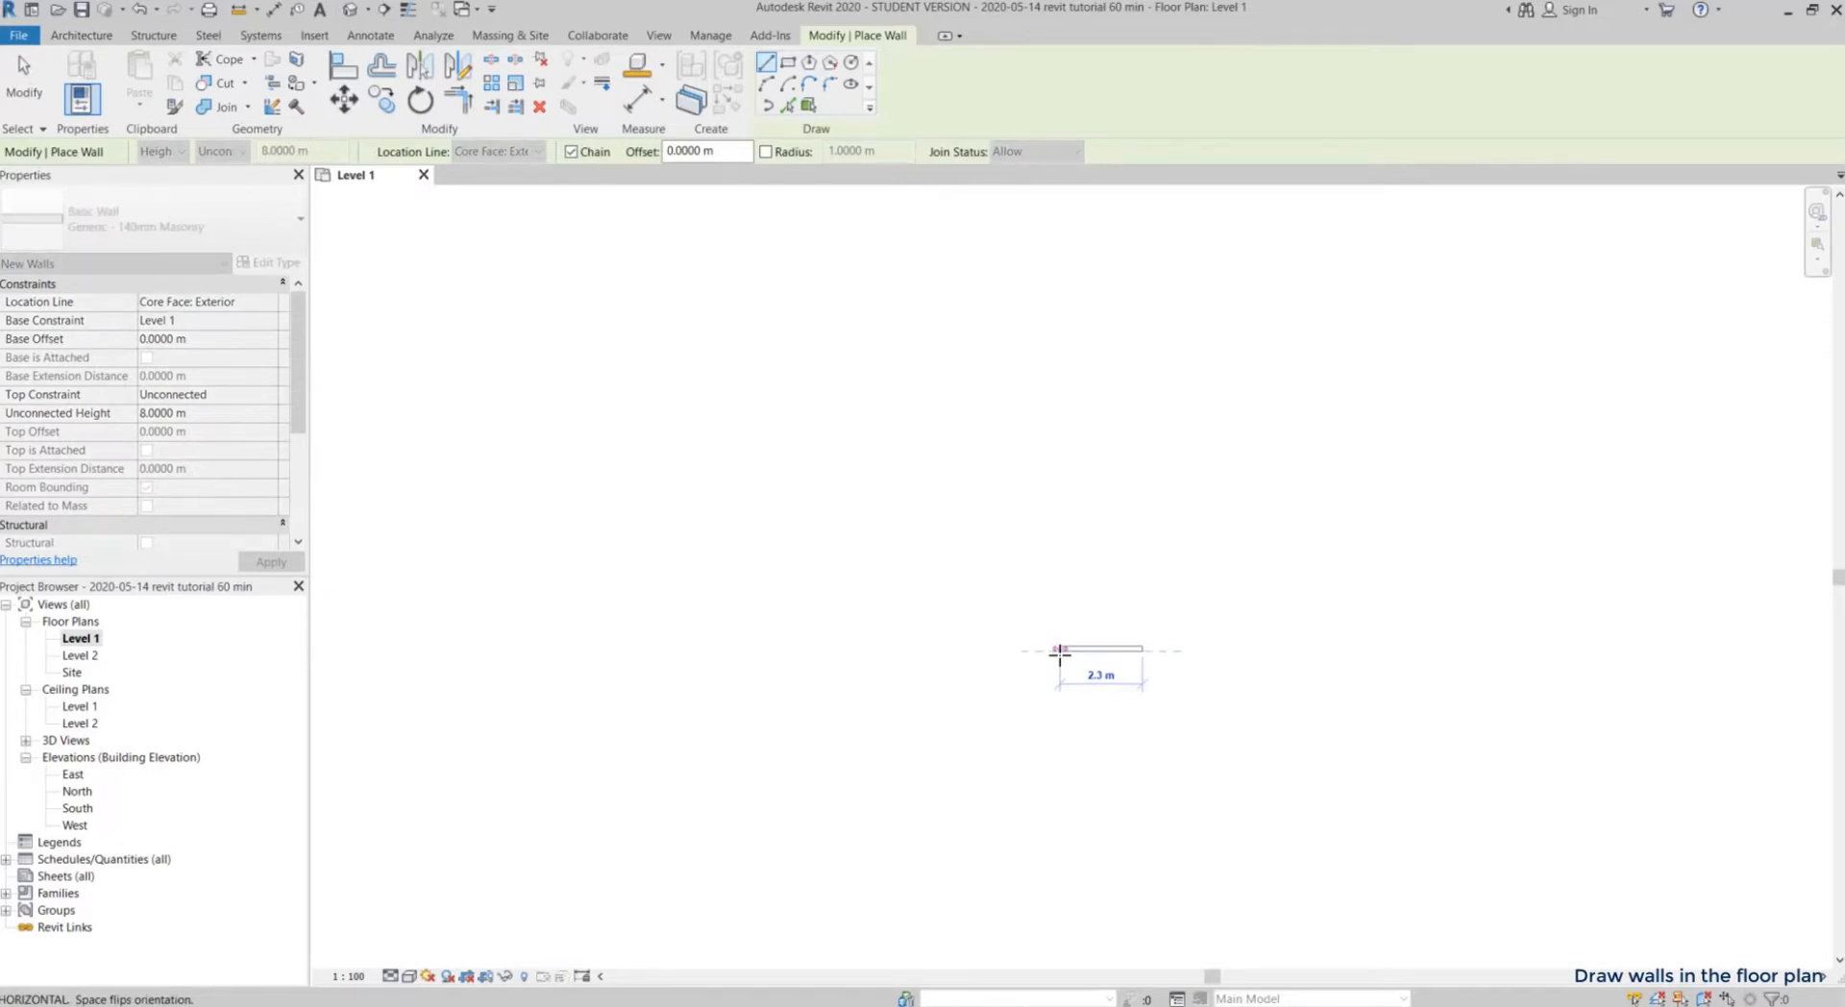
scroll(1061, 654, down, 2)
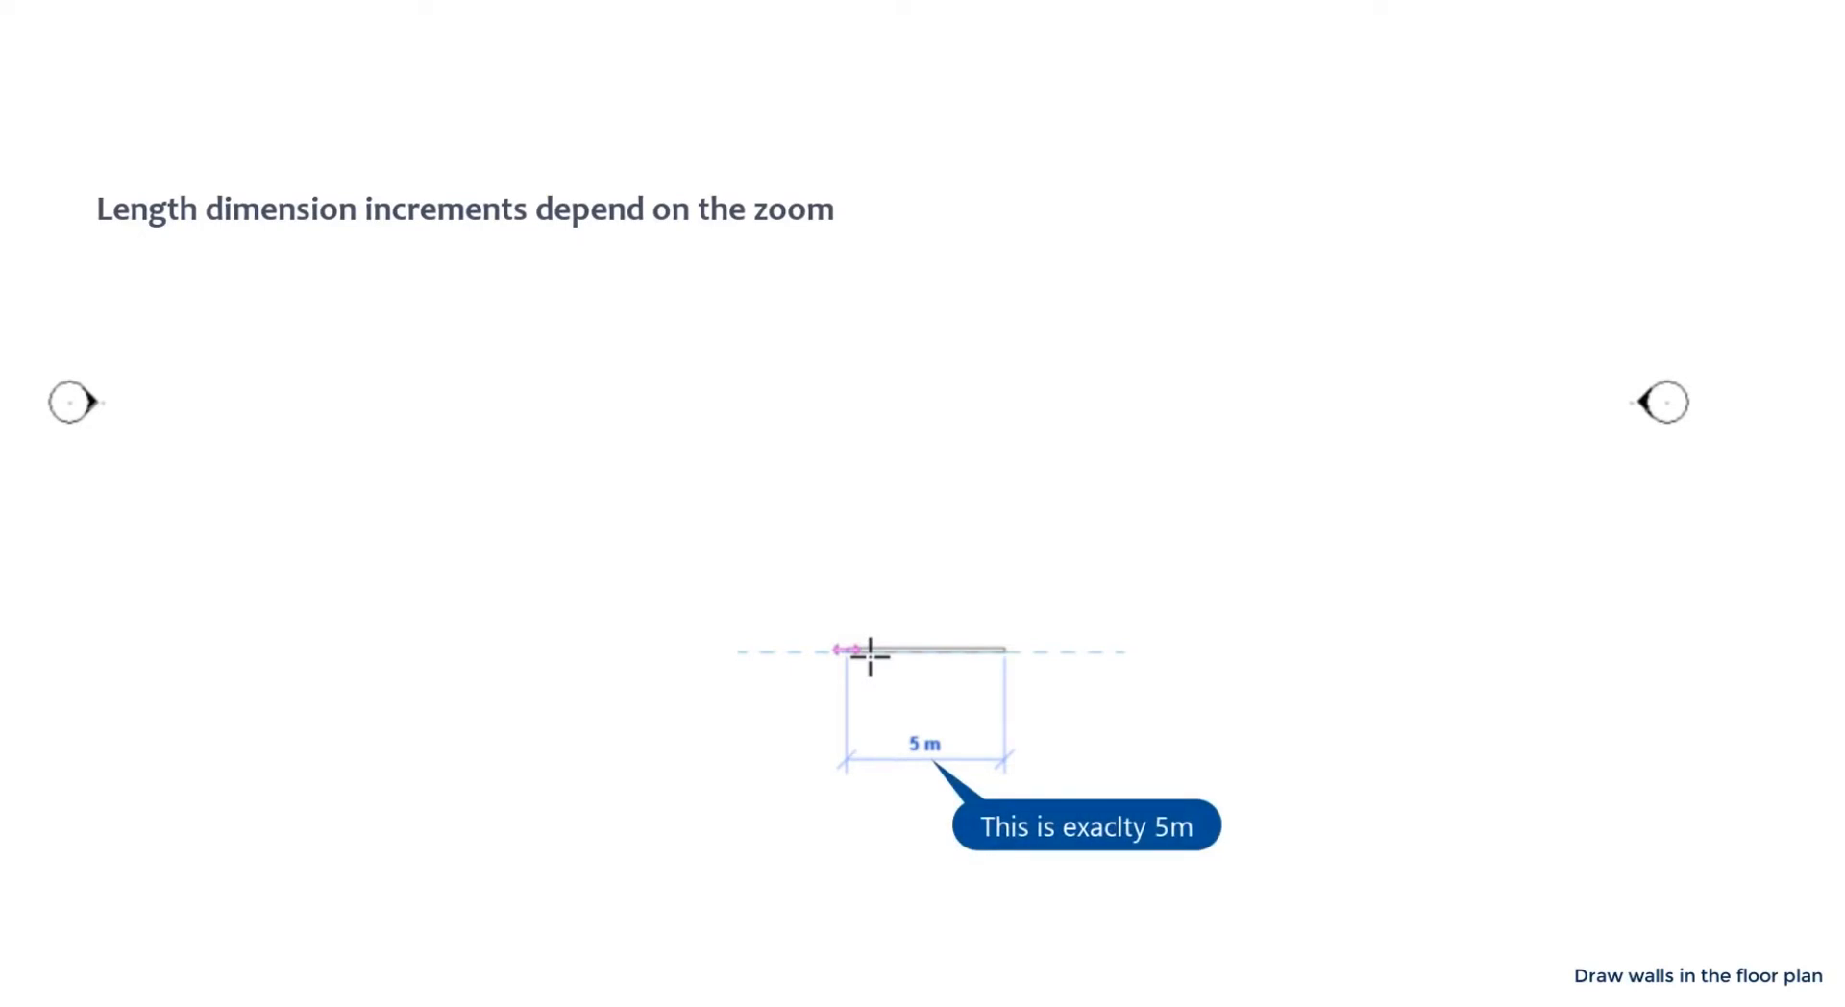
scroll(898, 656, up, 5)
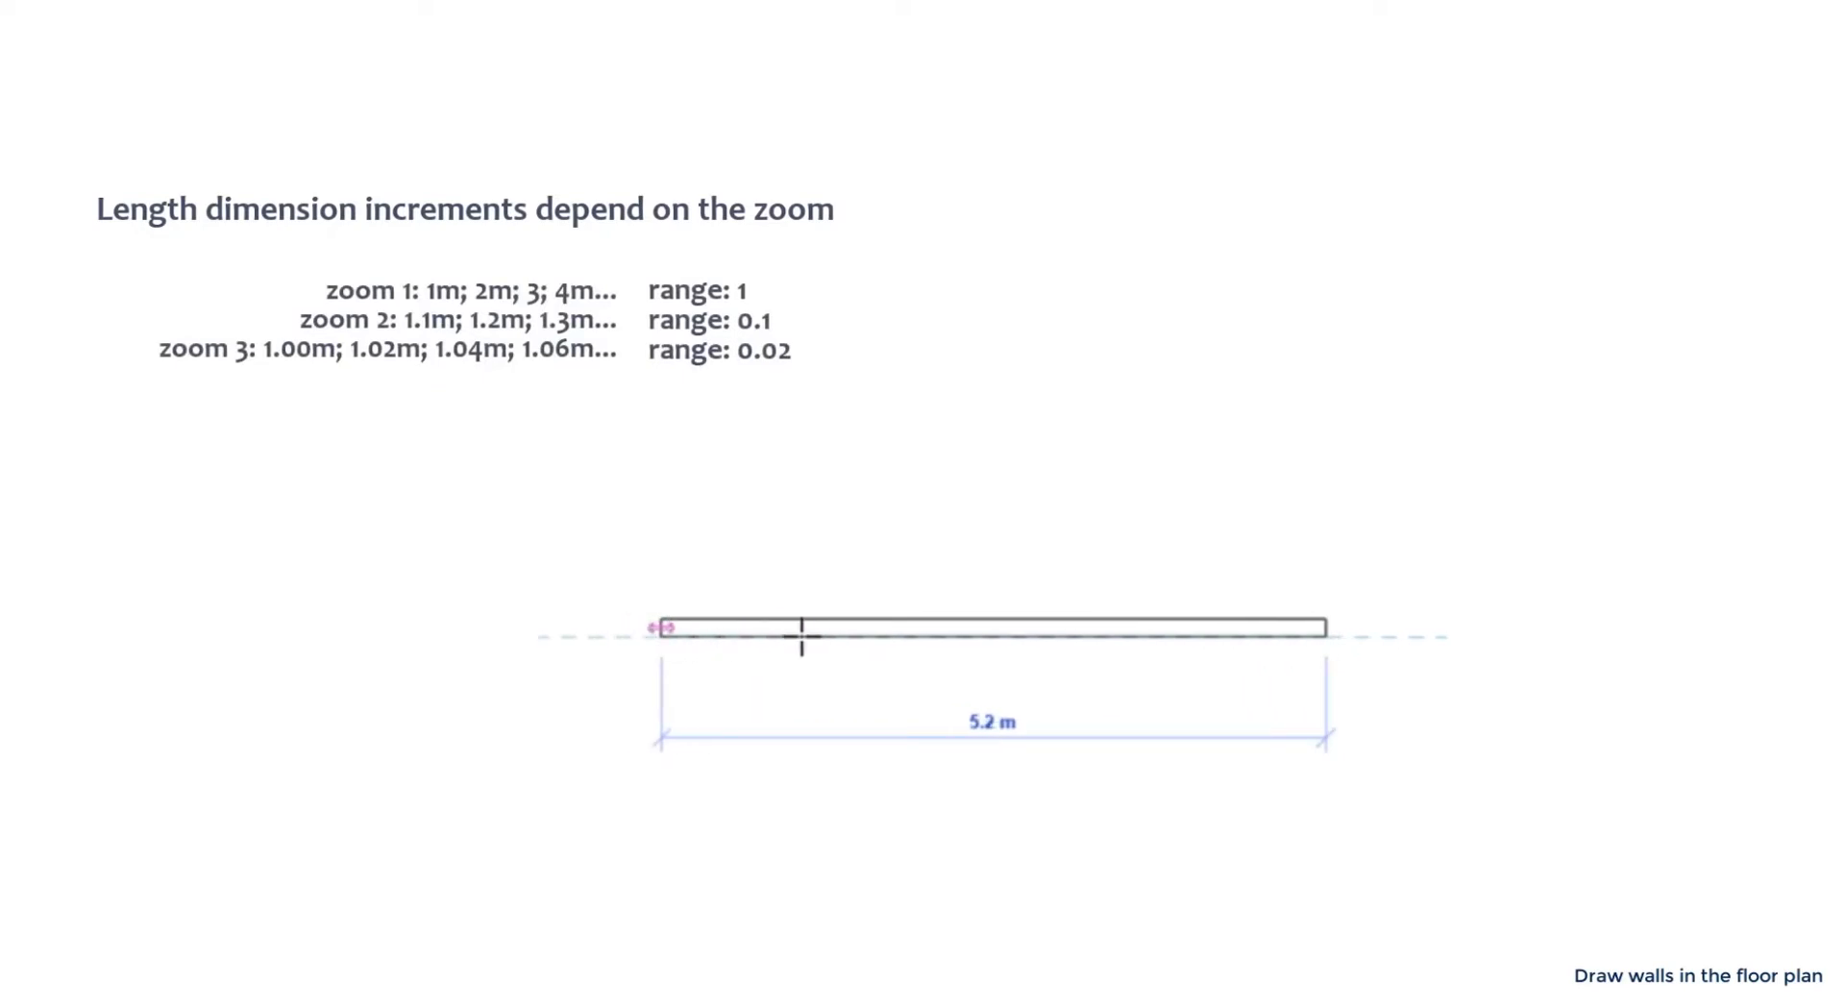
scroll(1186, 650, up, 5)
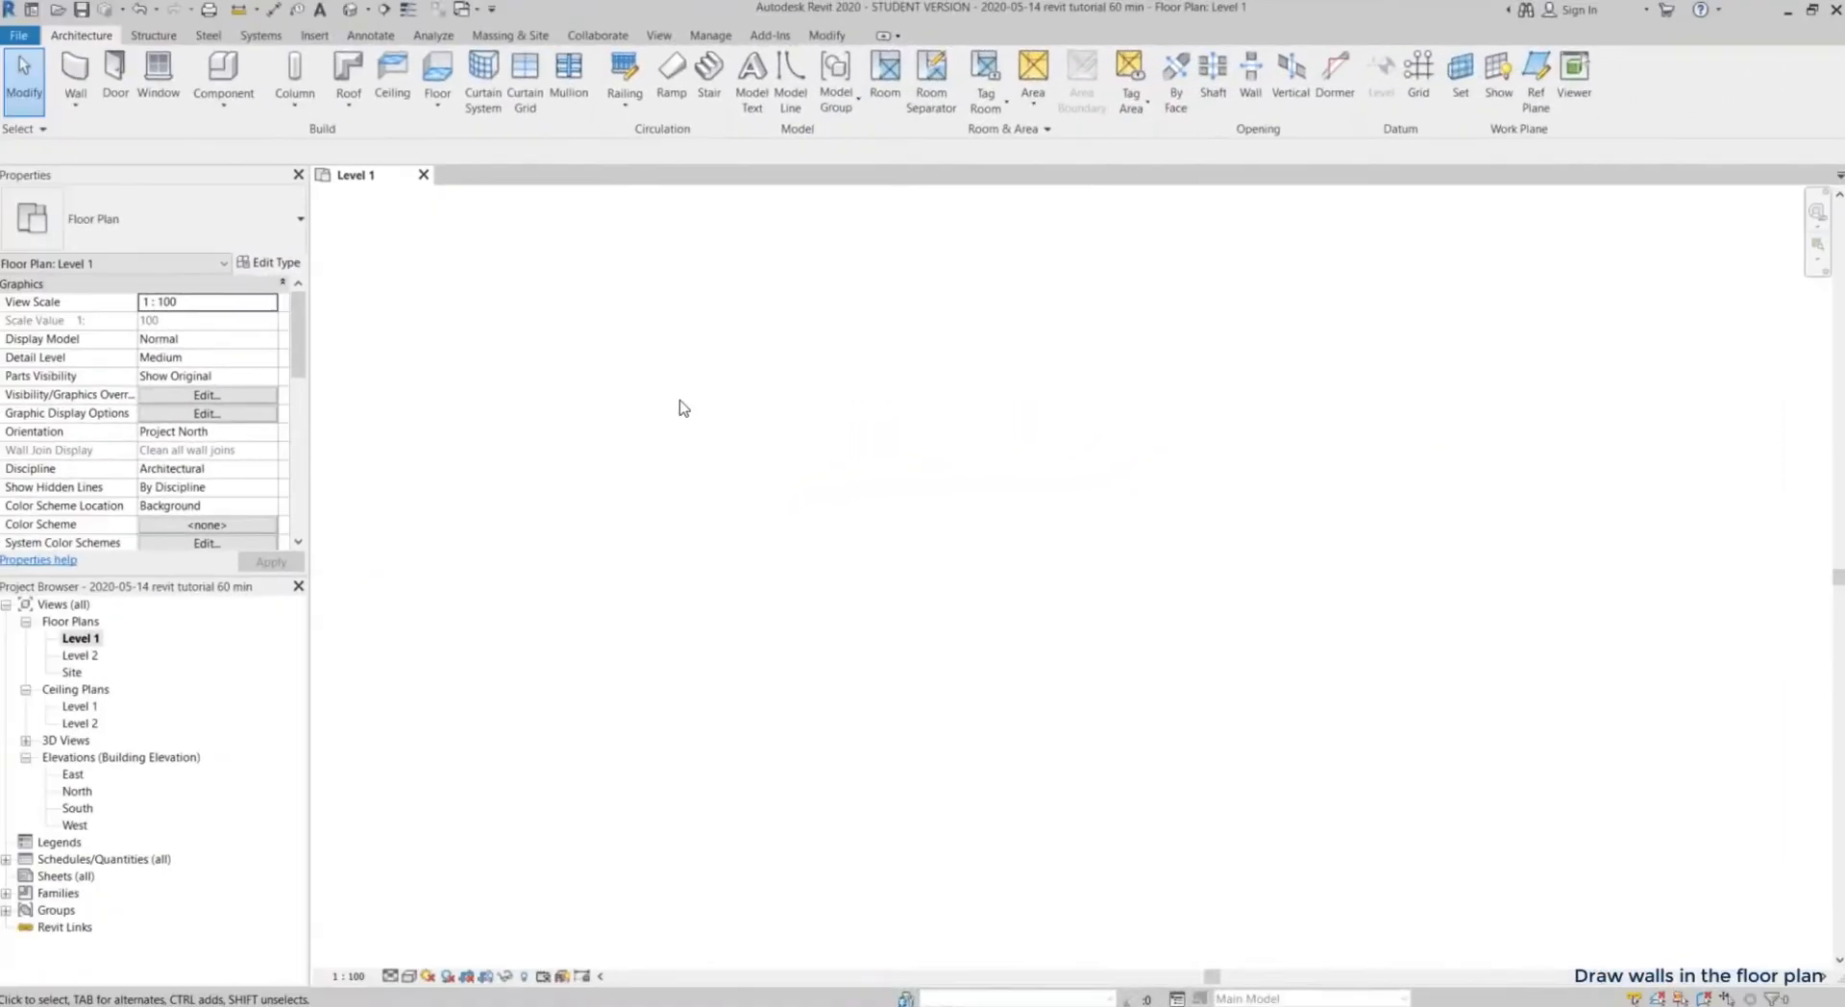
- Edit the length dimension snap increments in the snap settings, replacing the tail of the 0.02 m and 0.005 m entries with 1
click(706, 39)
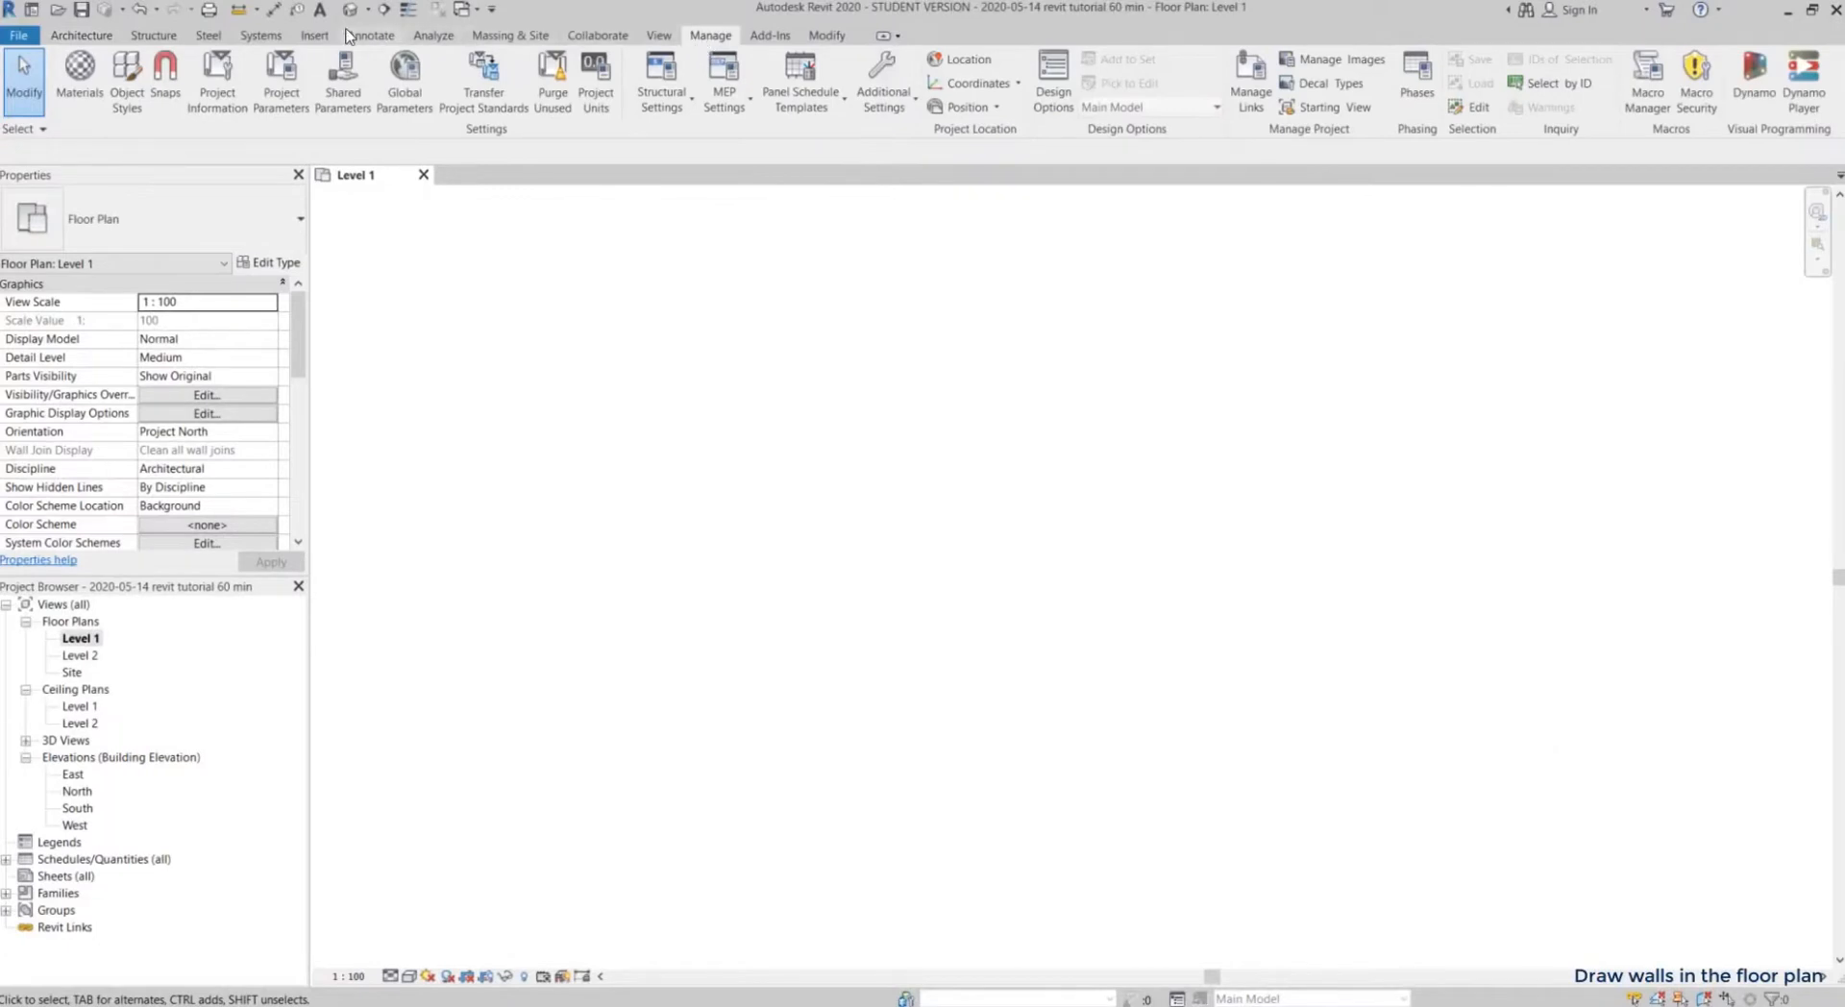
click(166, 82)
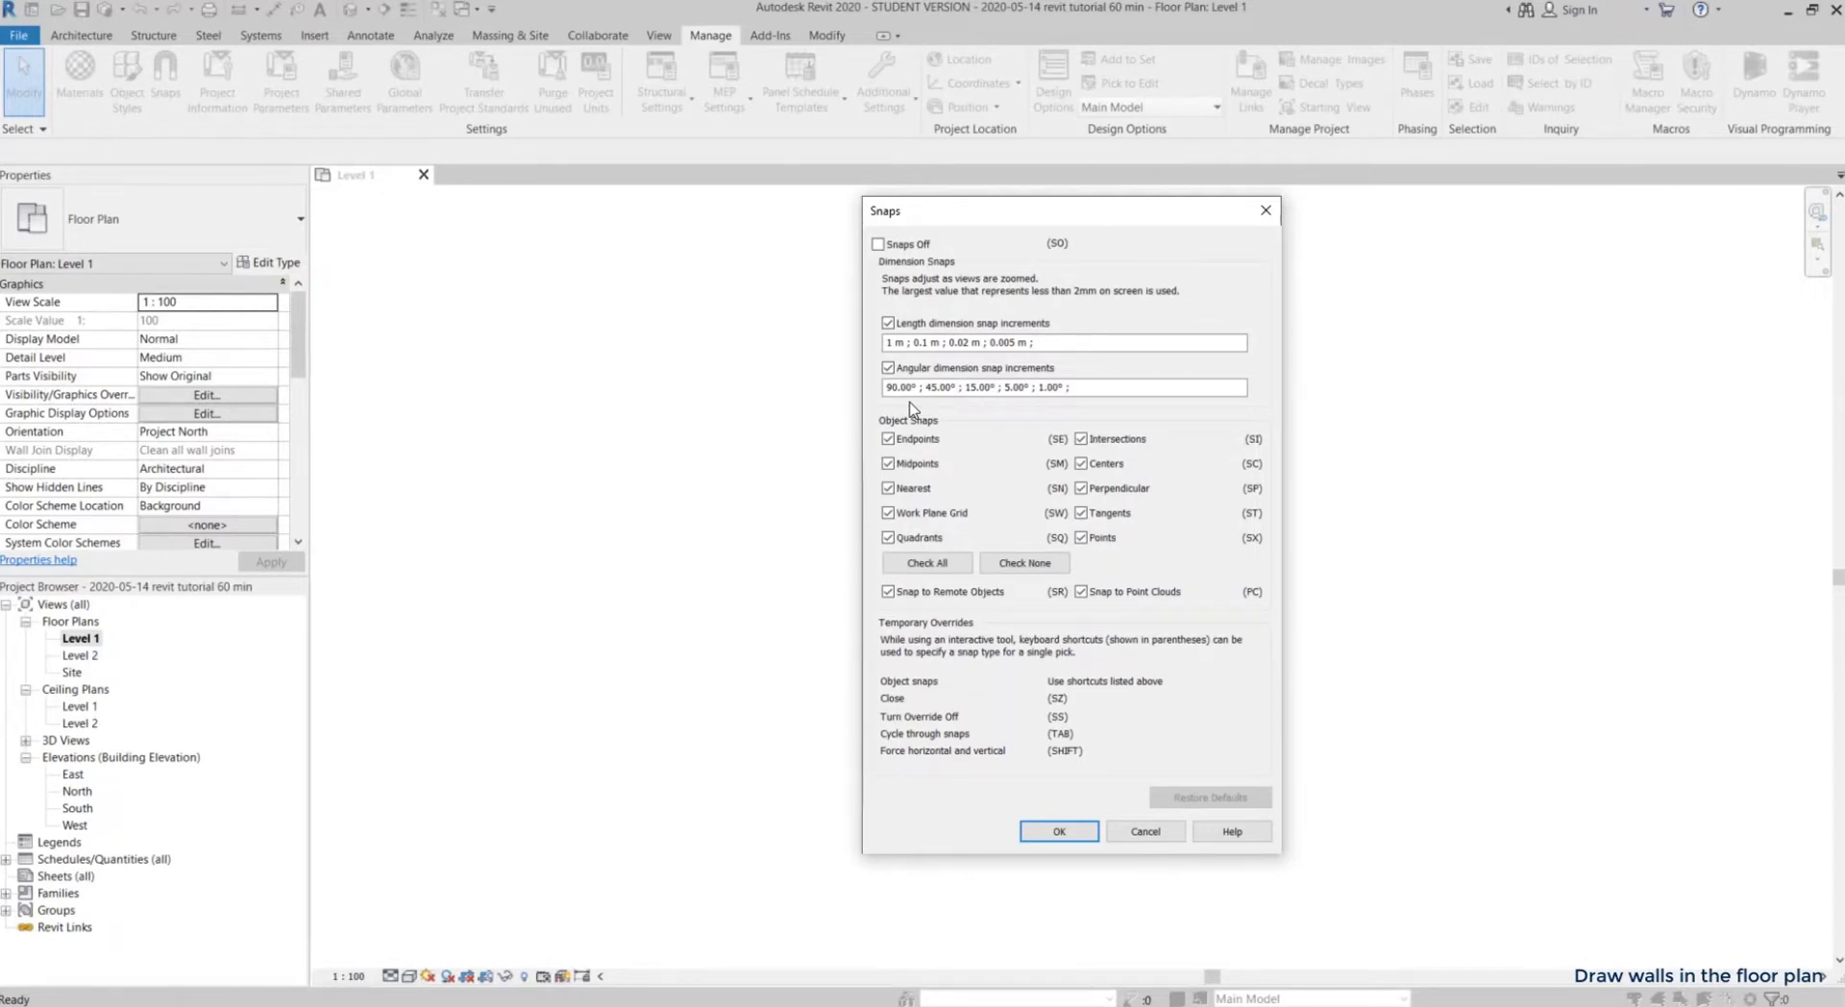
click(1053, 341)
drag(1053, 341, 964, 342)
key(BackSpace)
text(1)
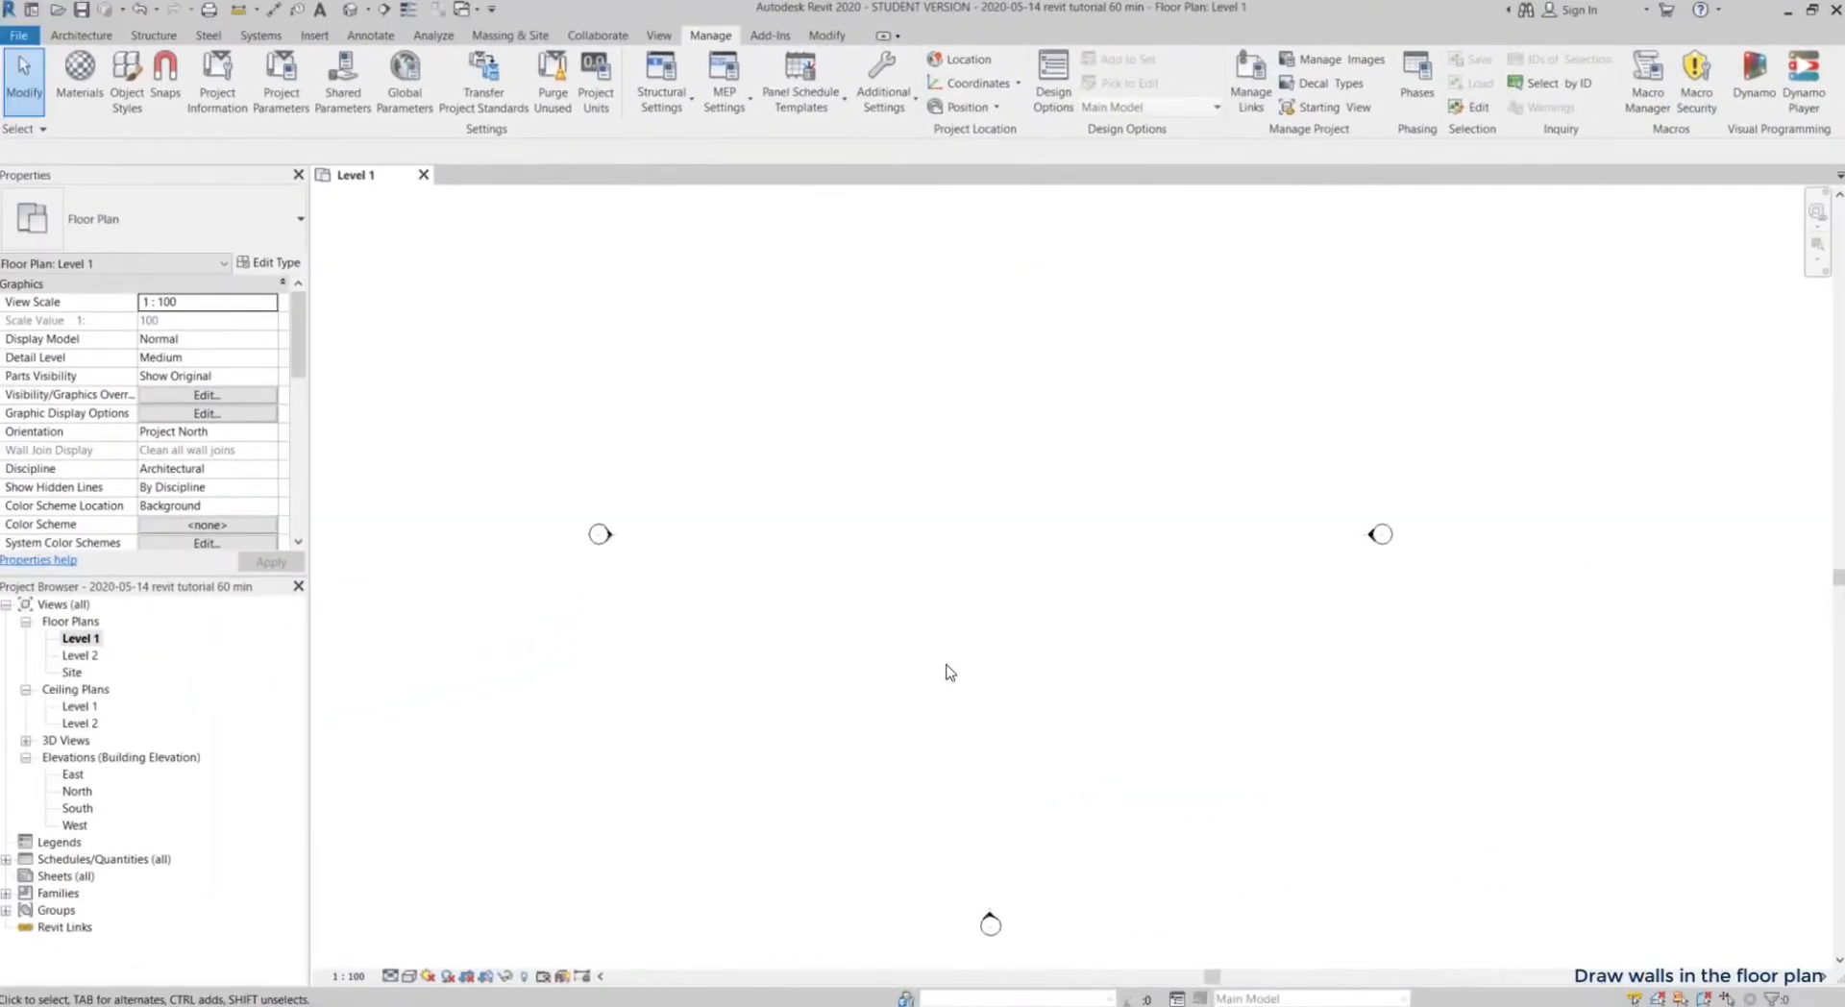
- Draw a horizontal Generic - 140mm Masonry wall 4.6 m long toward the left, chained to an 8.3 m wall going up
key(w)
key(a)
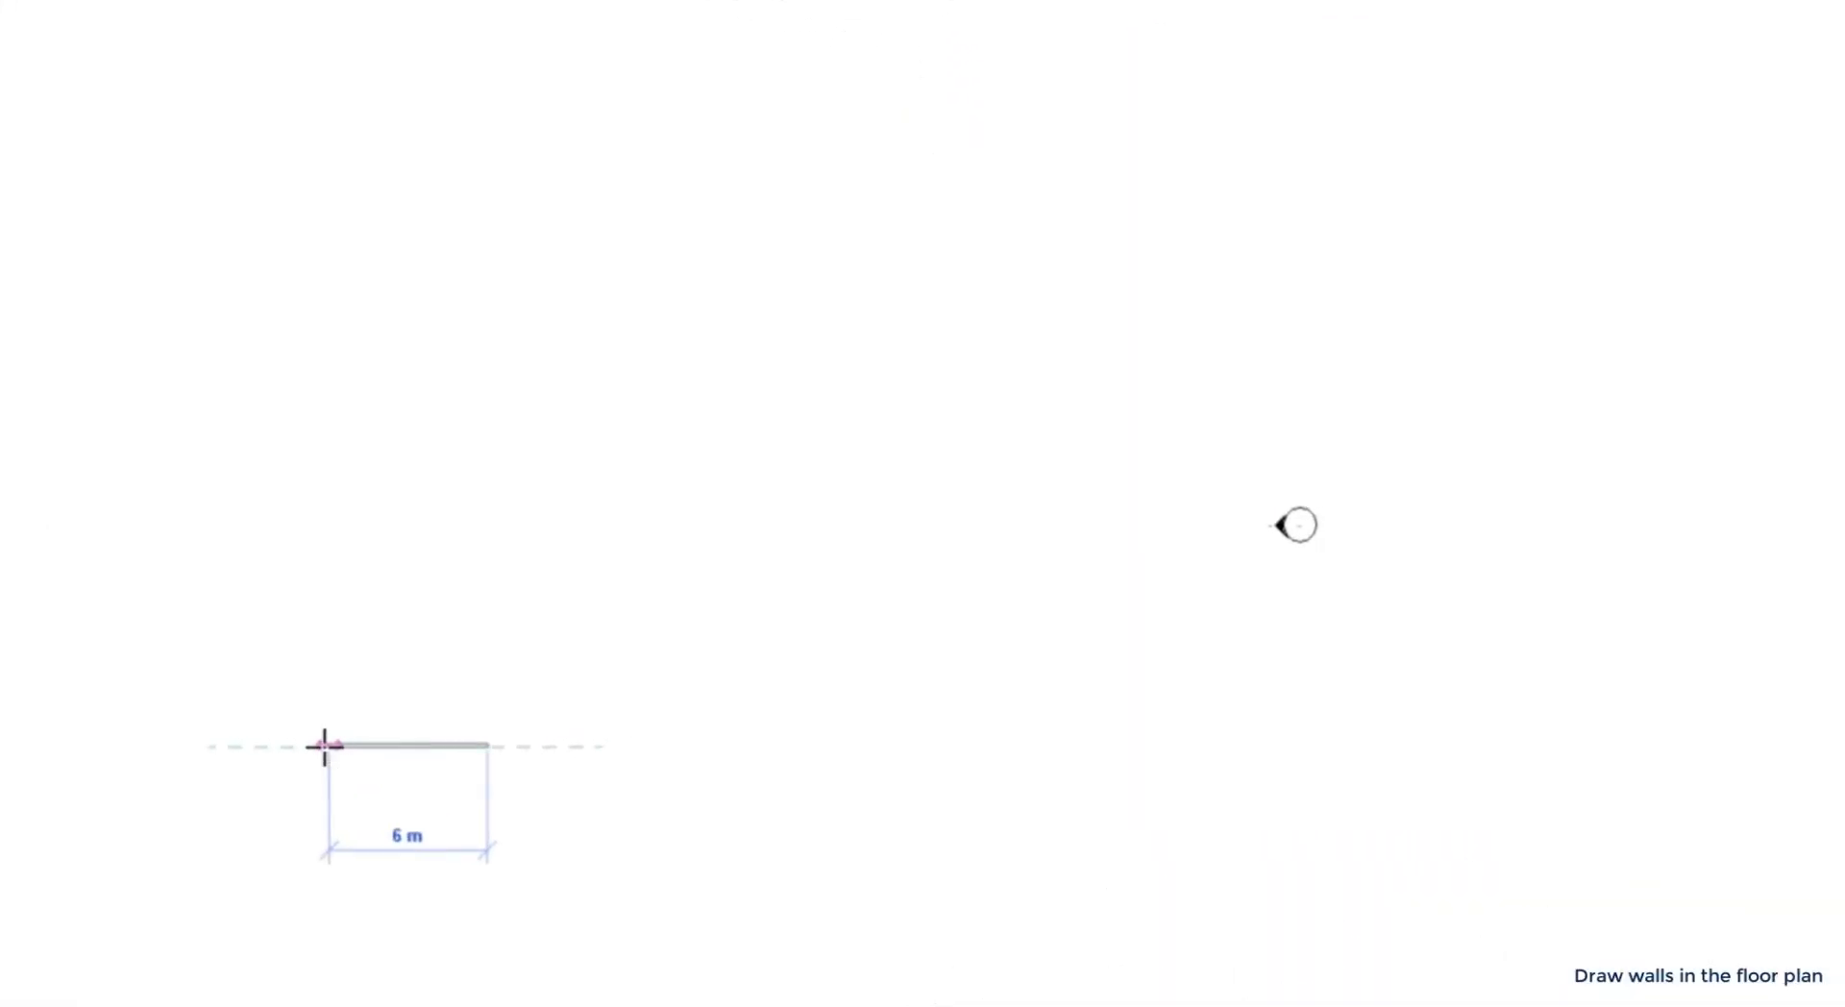
text(4.6)
key(Return)
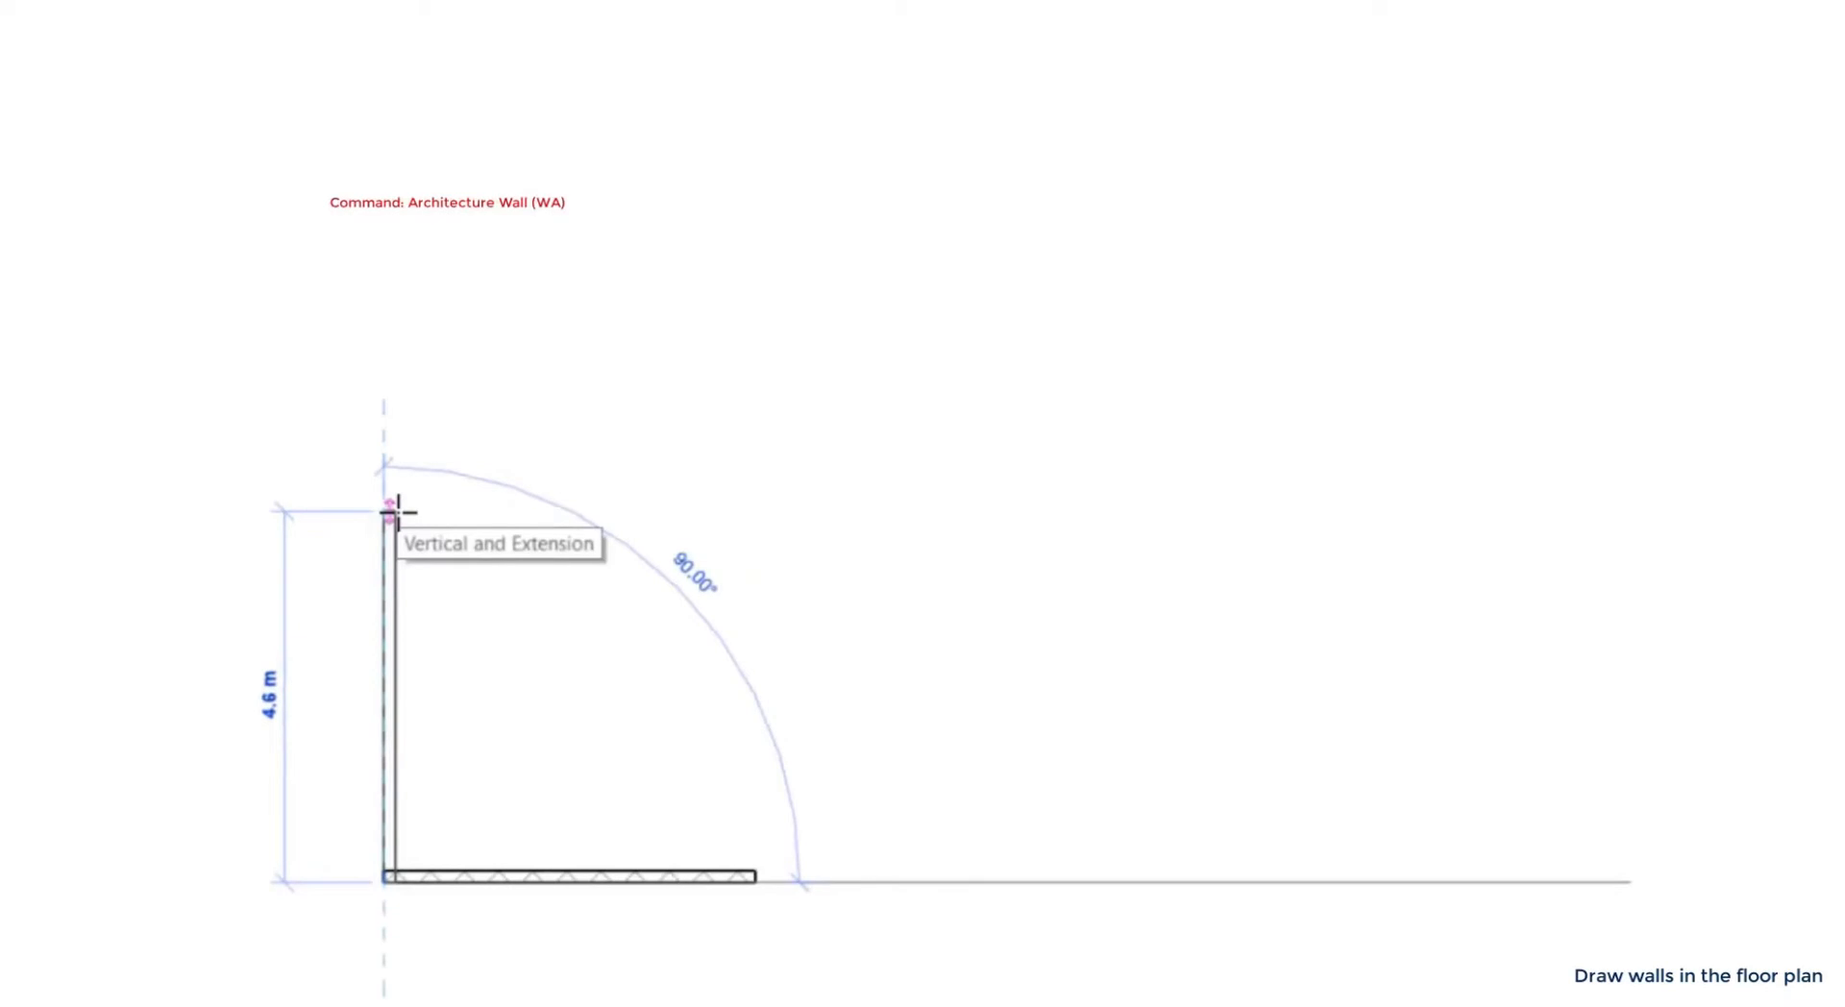
text(8.2)
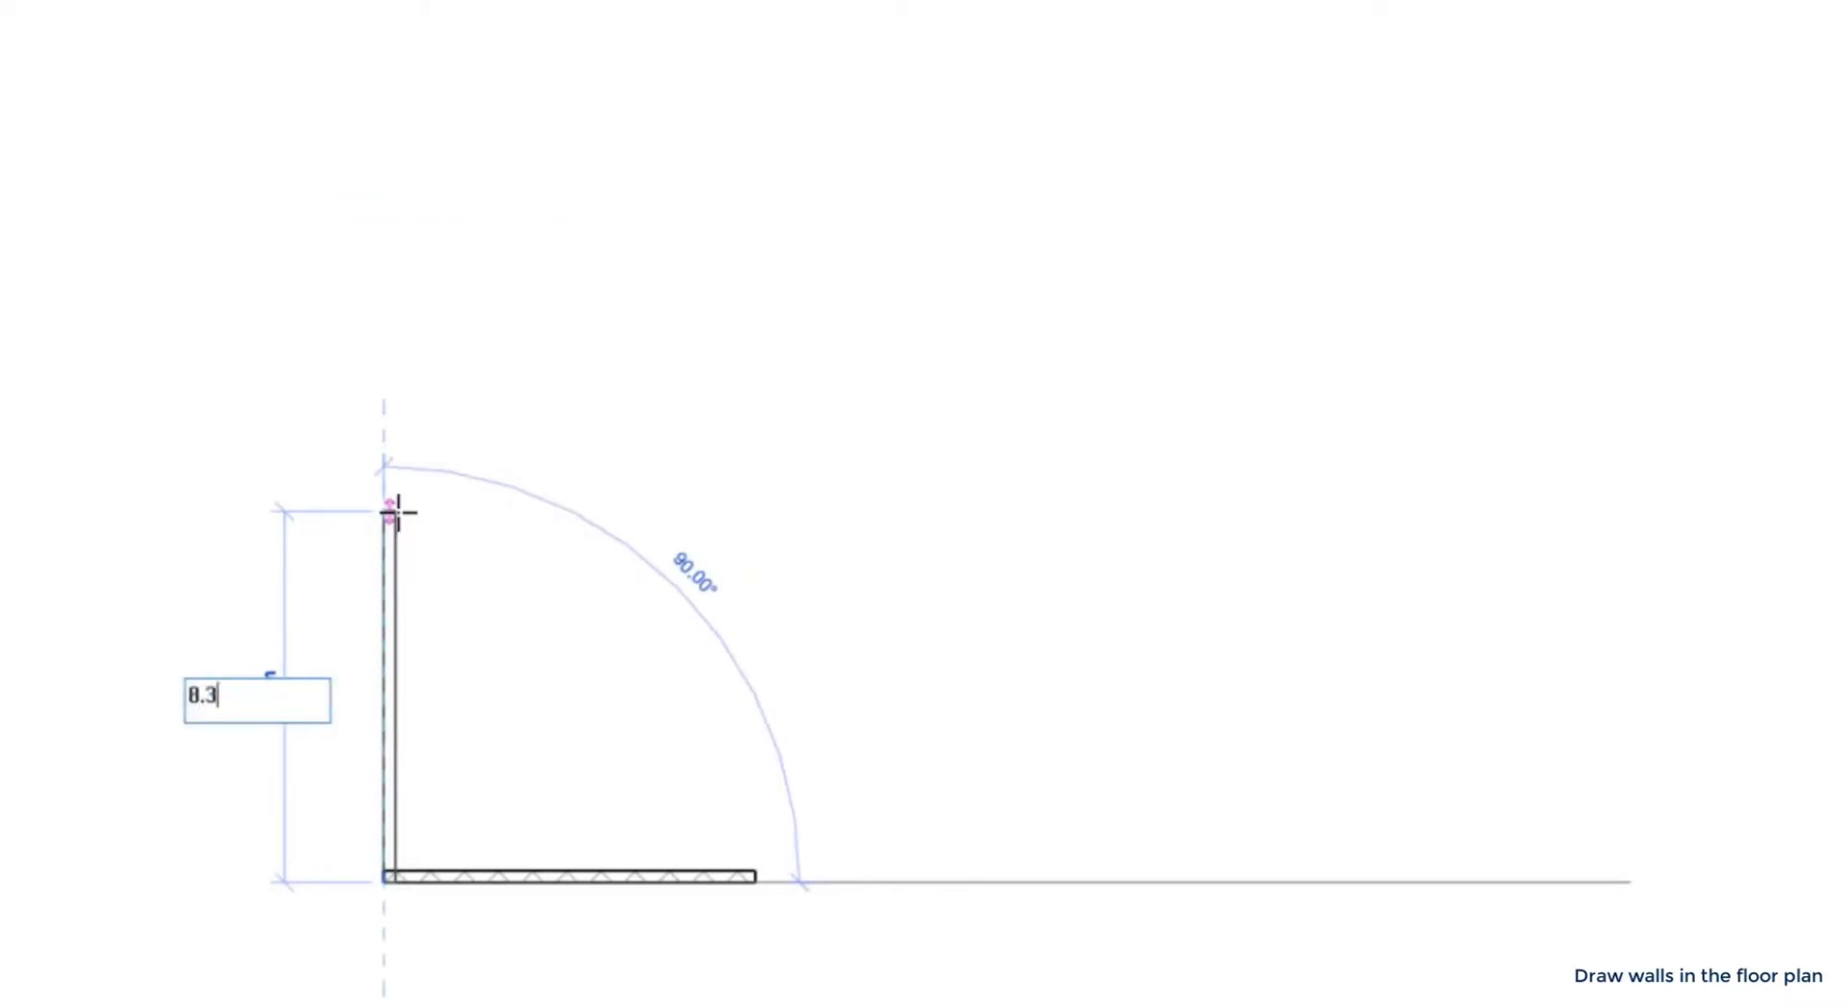
key(Return)
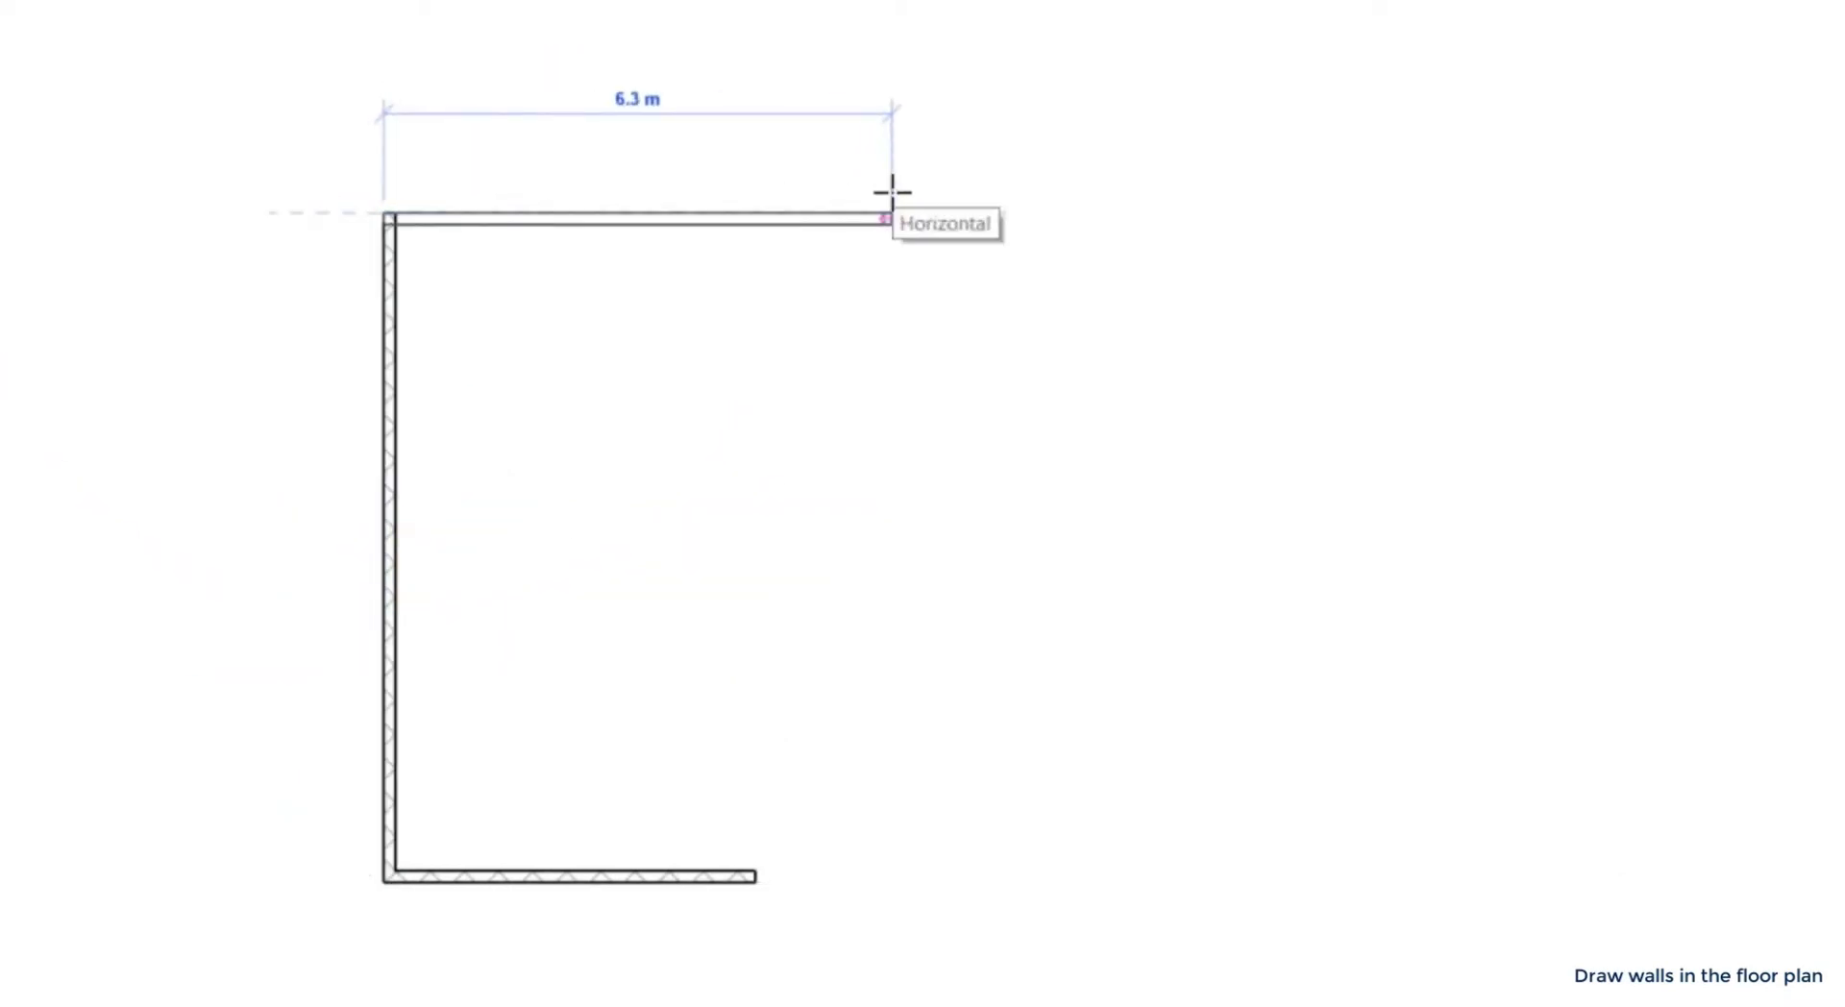
- Continue the wall chain with a 12.9 m wall to the right and a 9 m wall going down, and end the wall command
text(12.9)
key(Return)
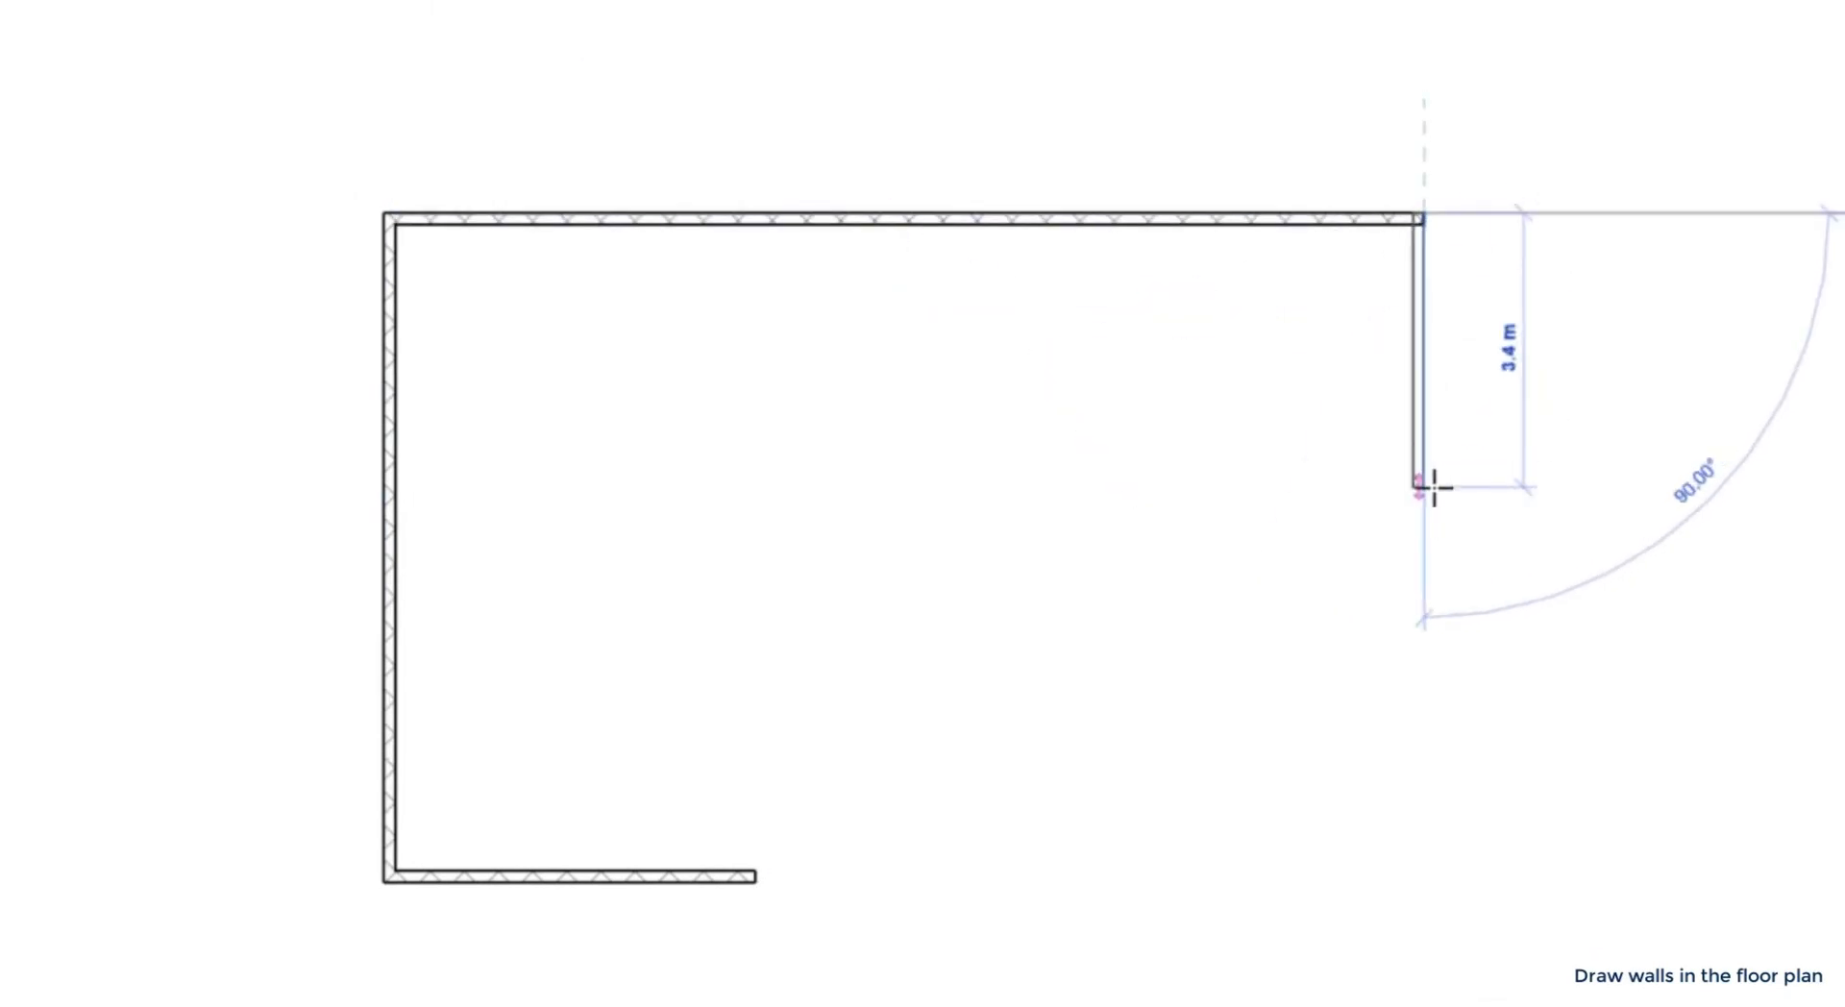
text(9)
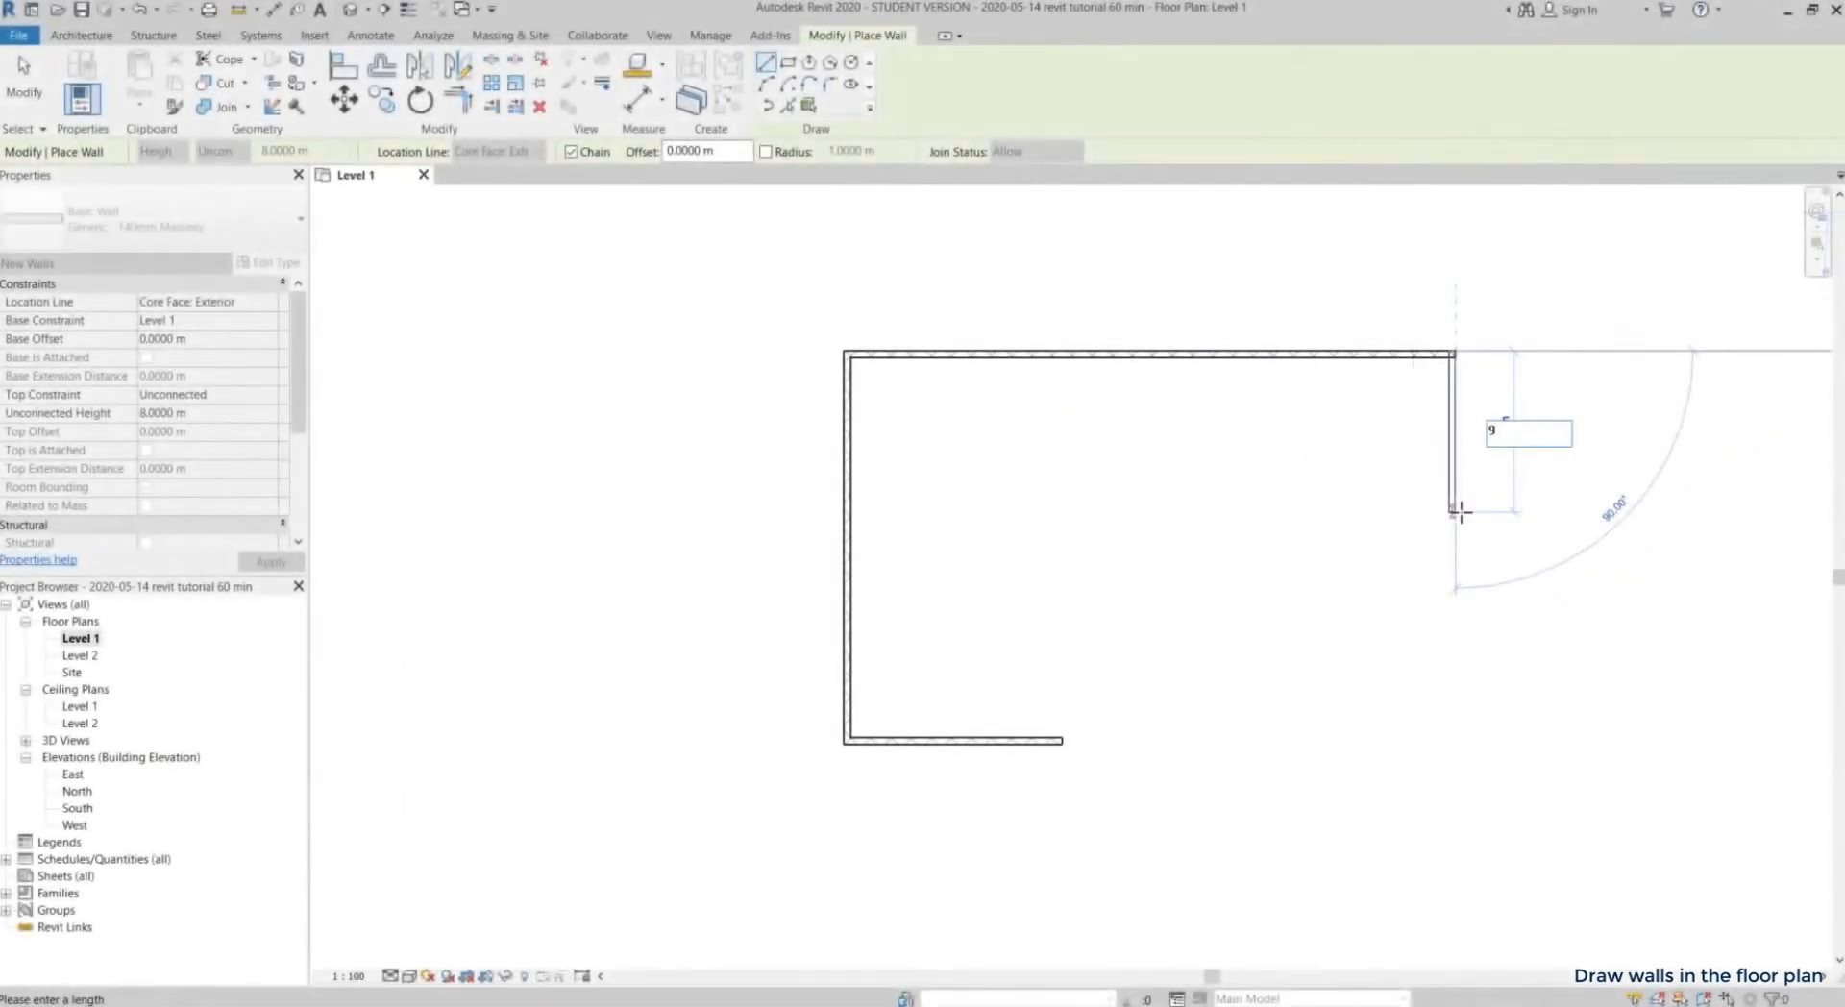
key(Return)
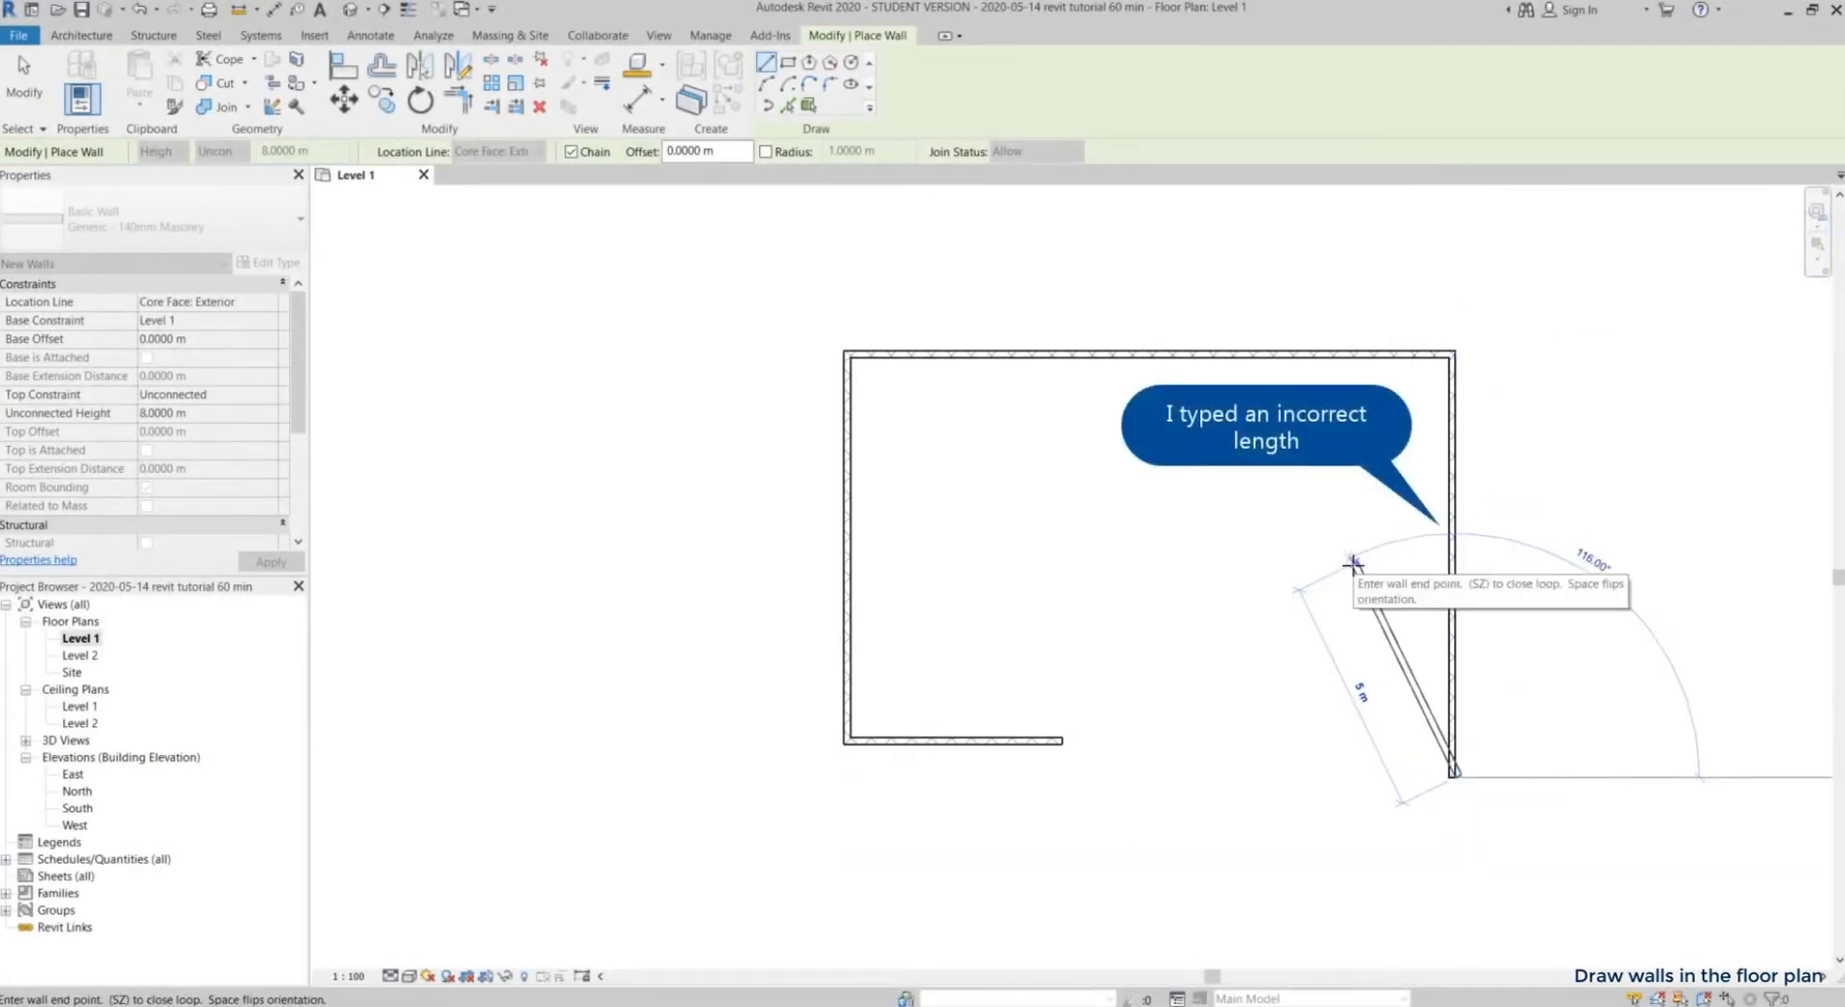
key(Escape)
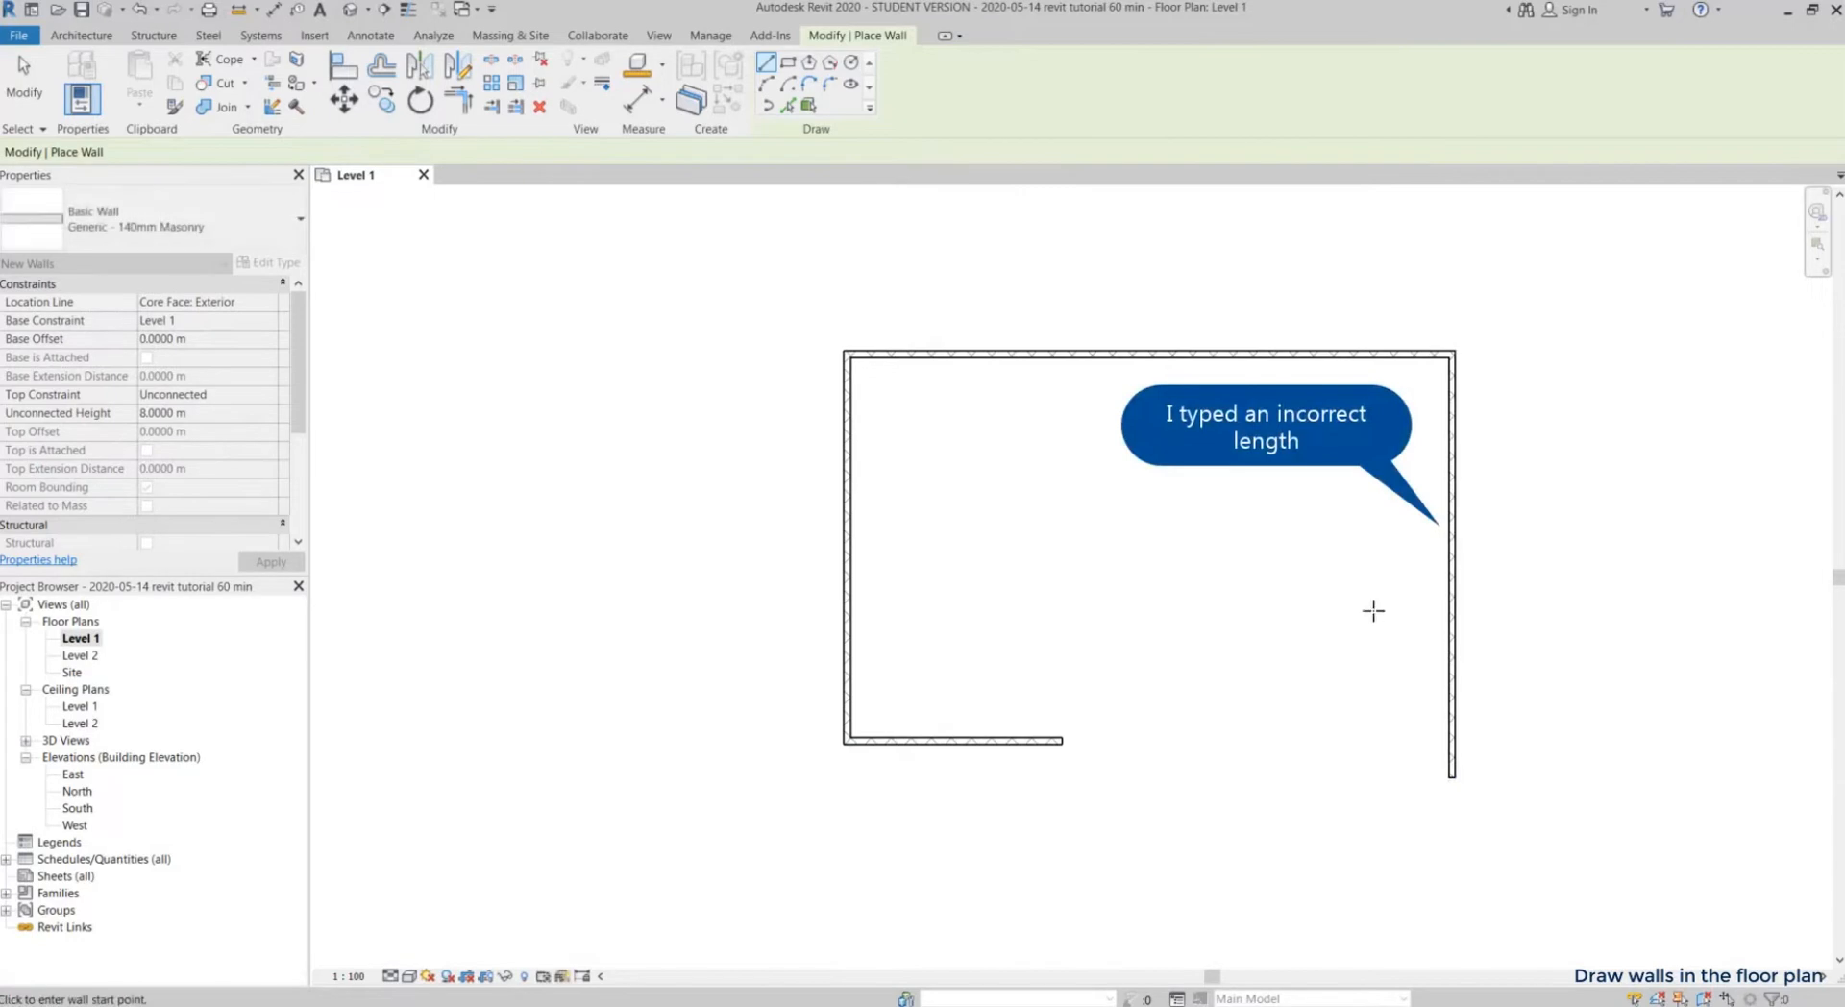
key(Escape)
- Set the right-hand vertical wall's length to 6 m
click(1451, 673)
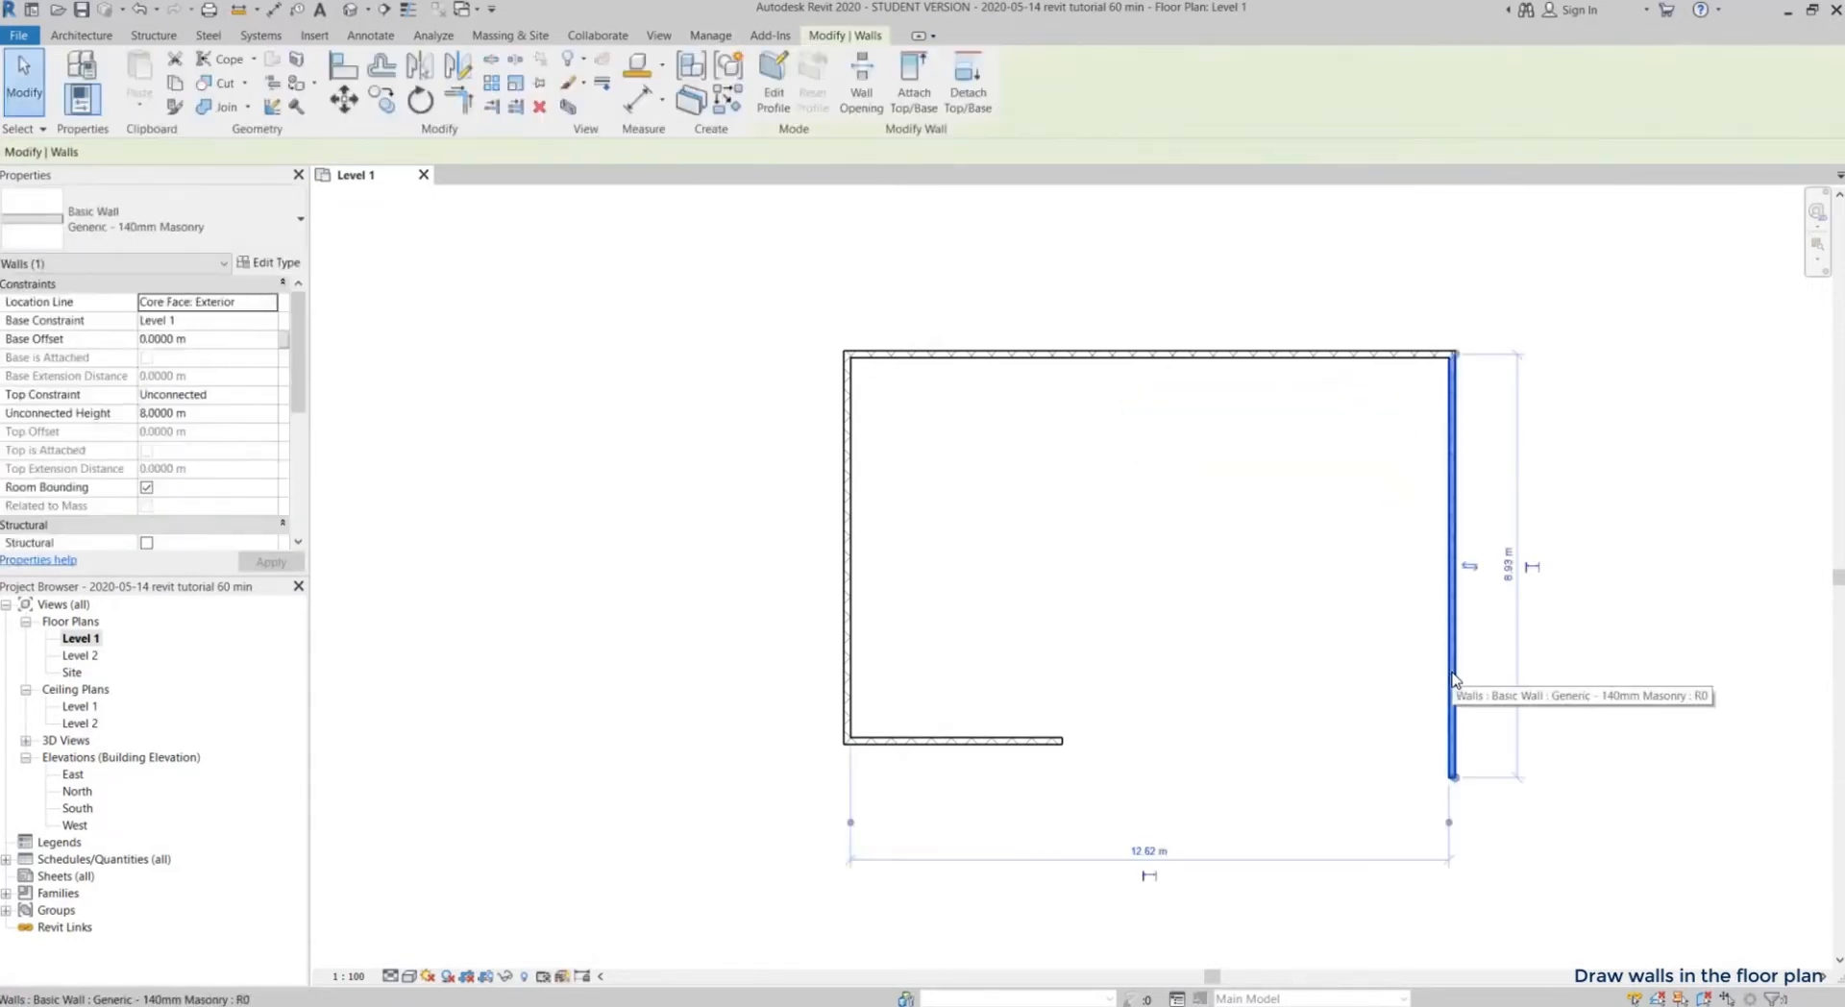
click(1507, 565)
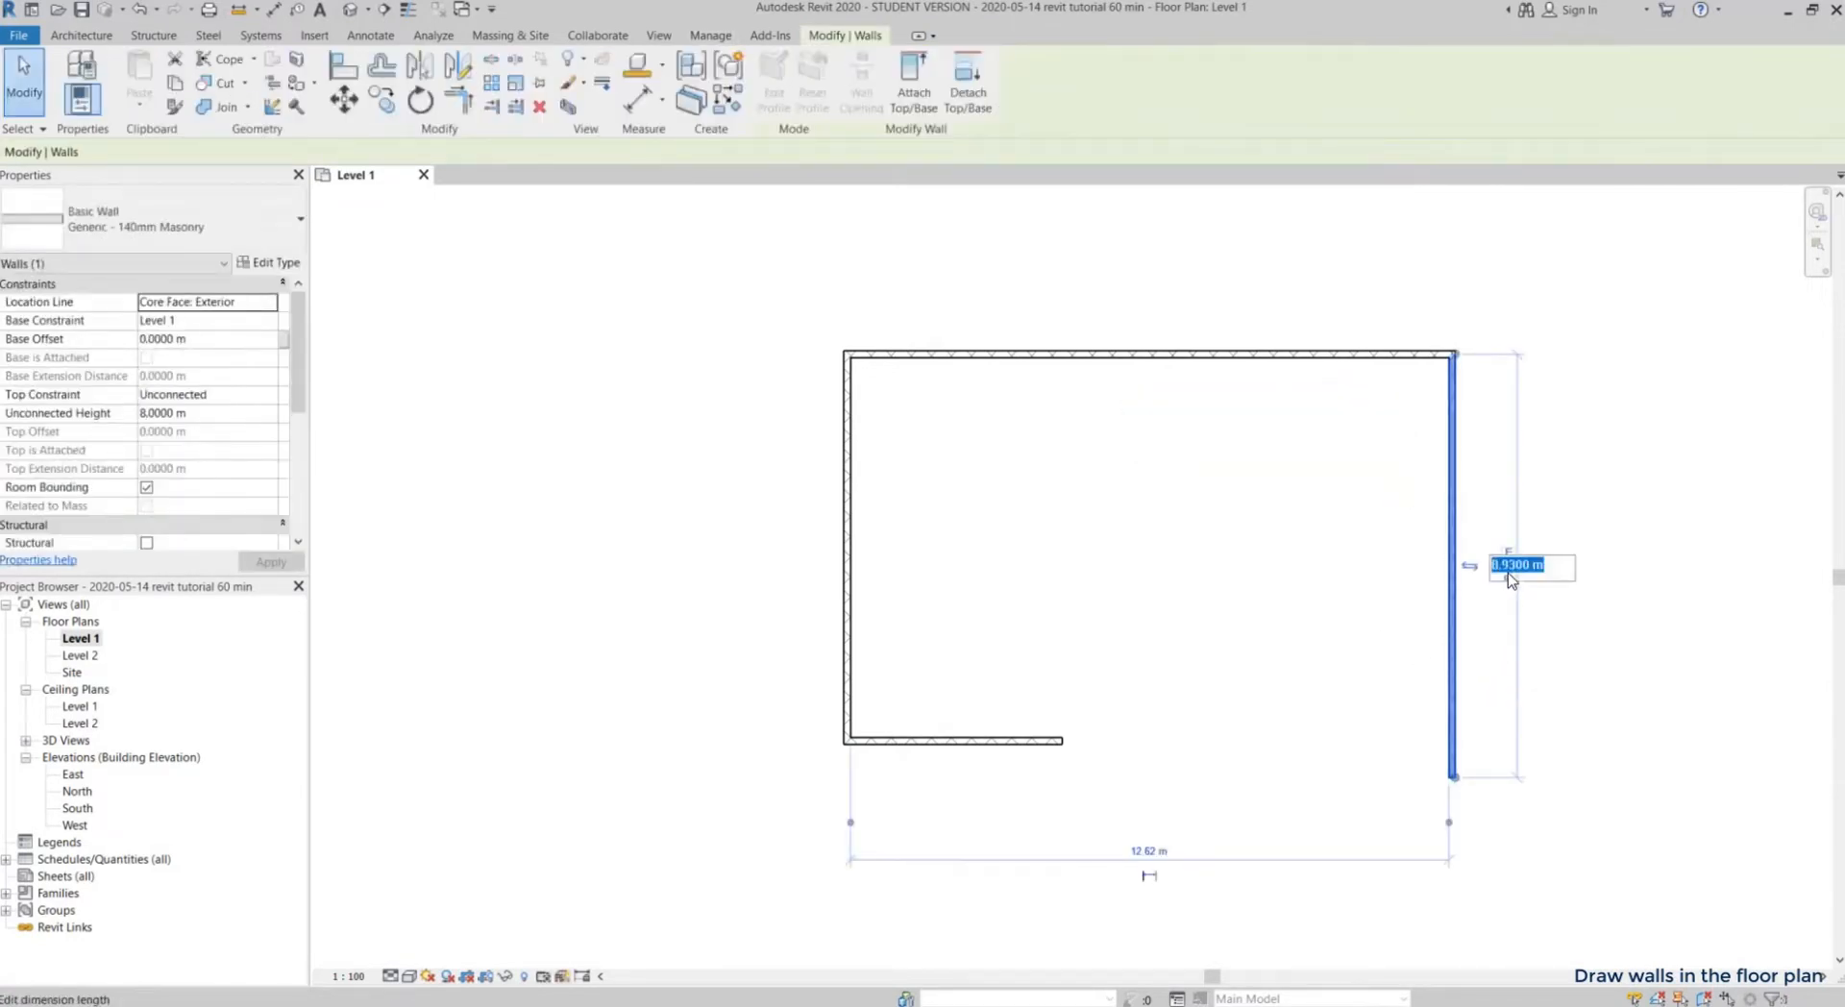
text(6)
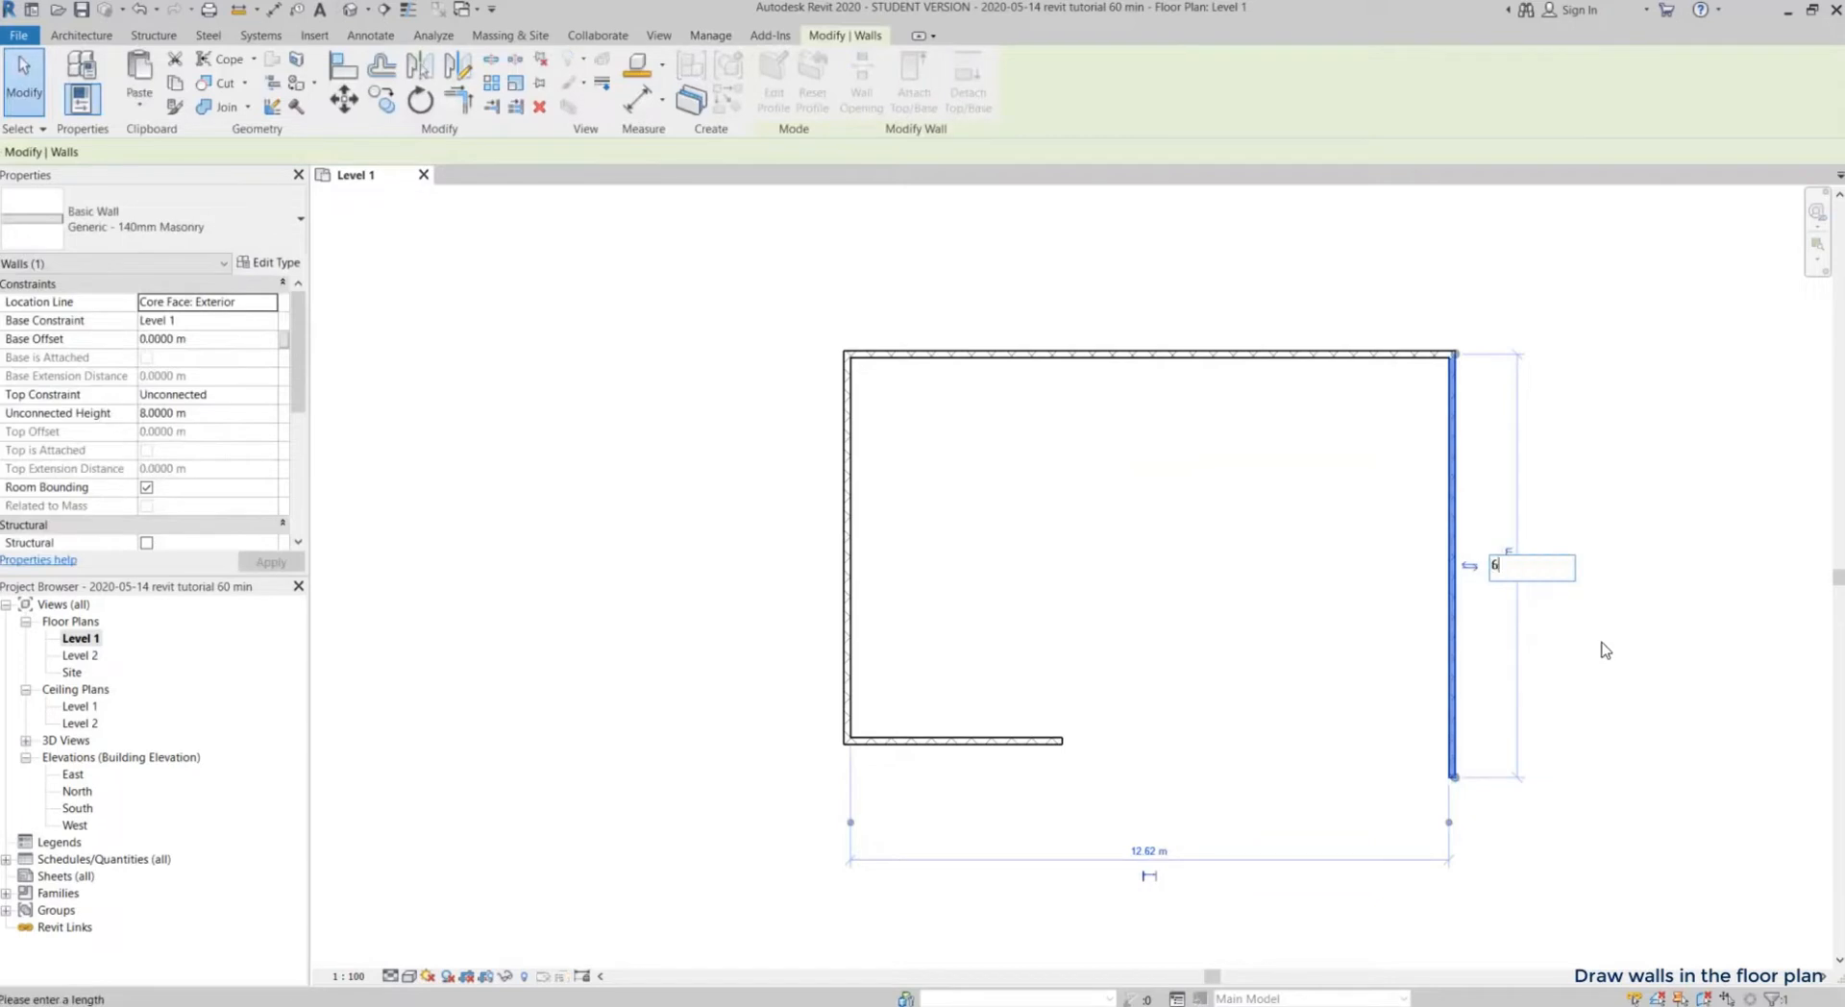
key(Return)
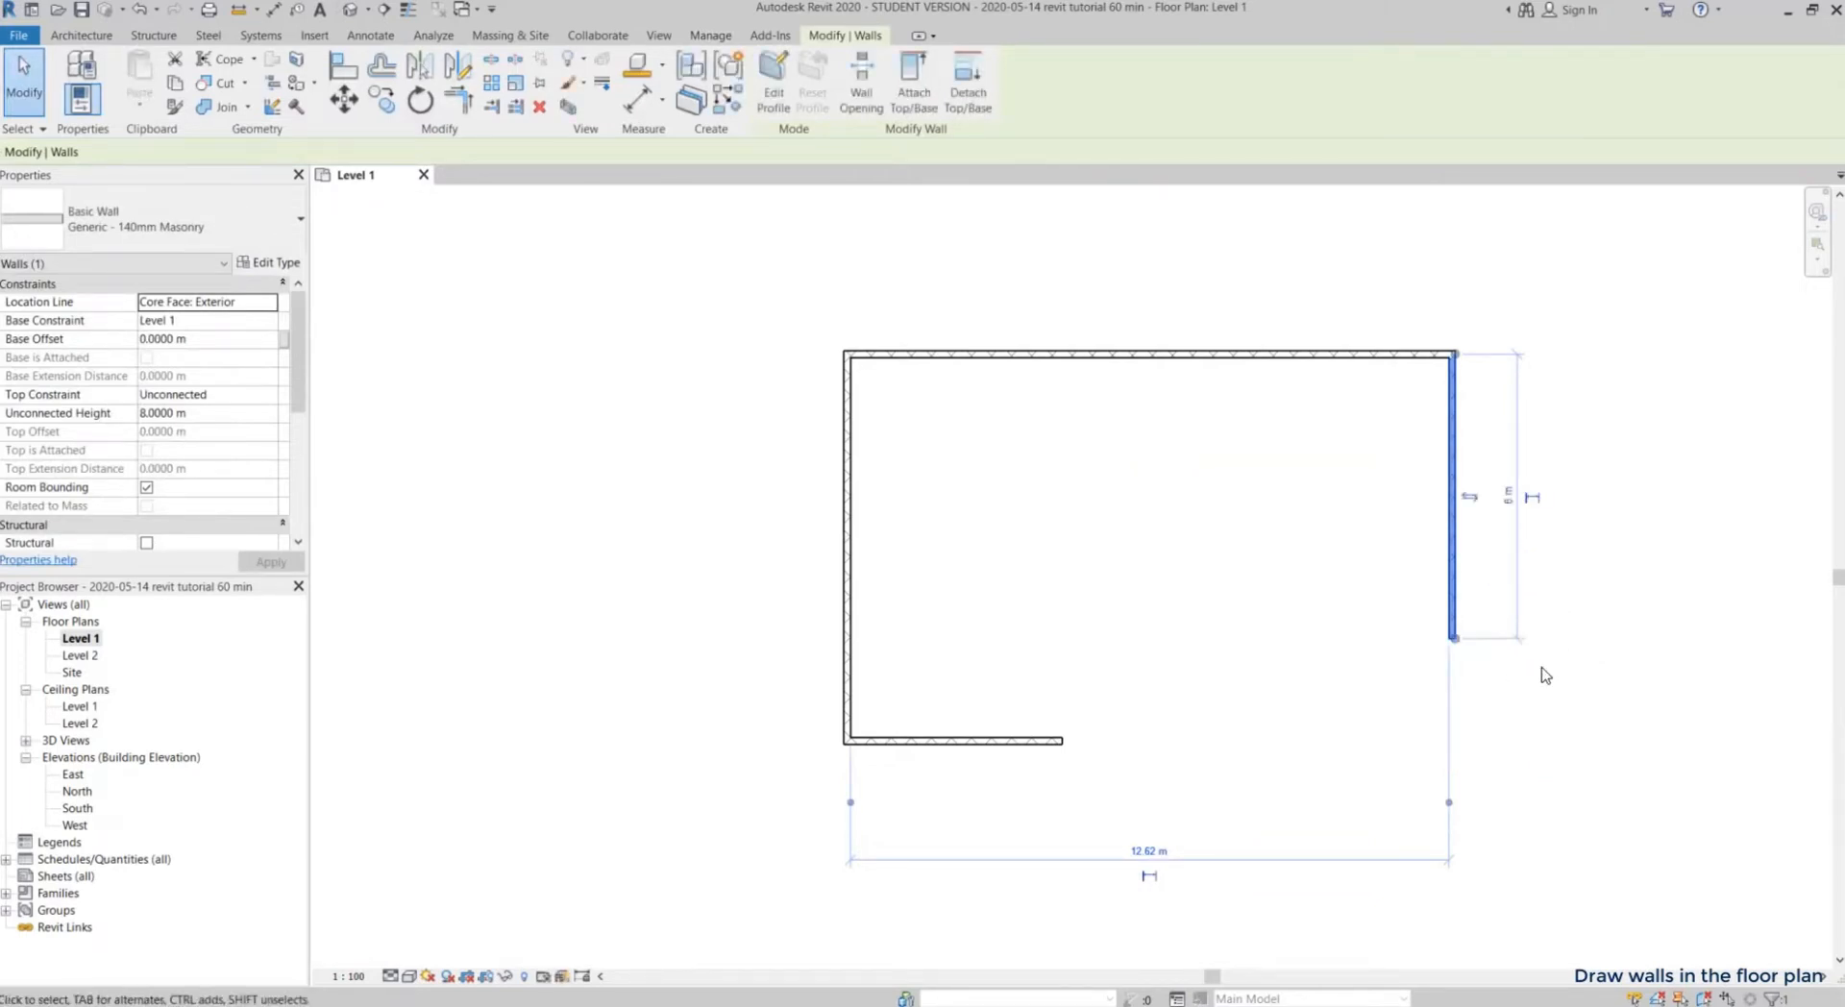
key(Escape)
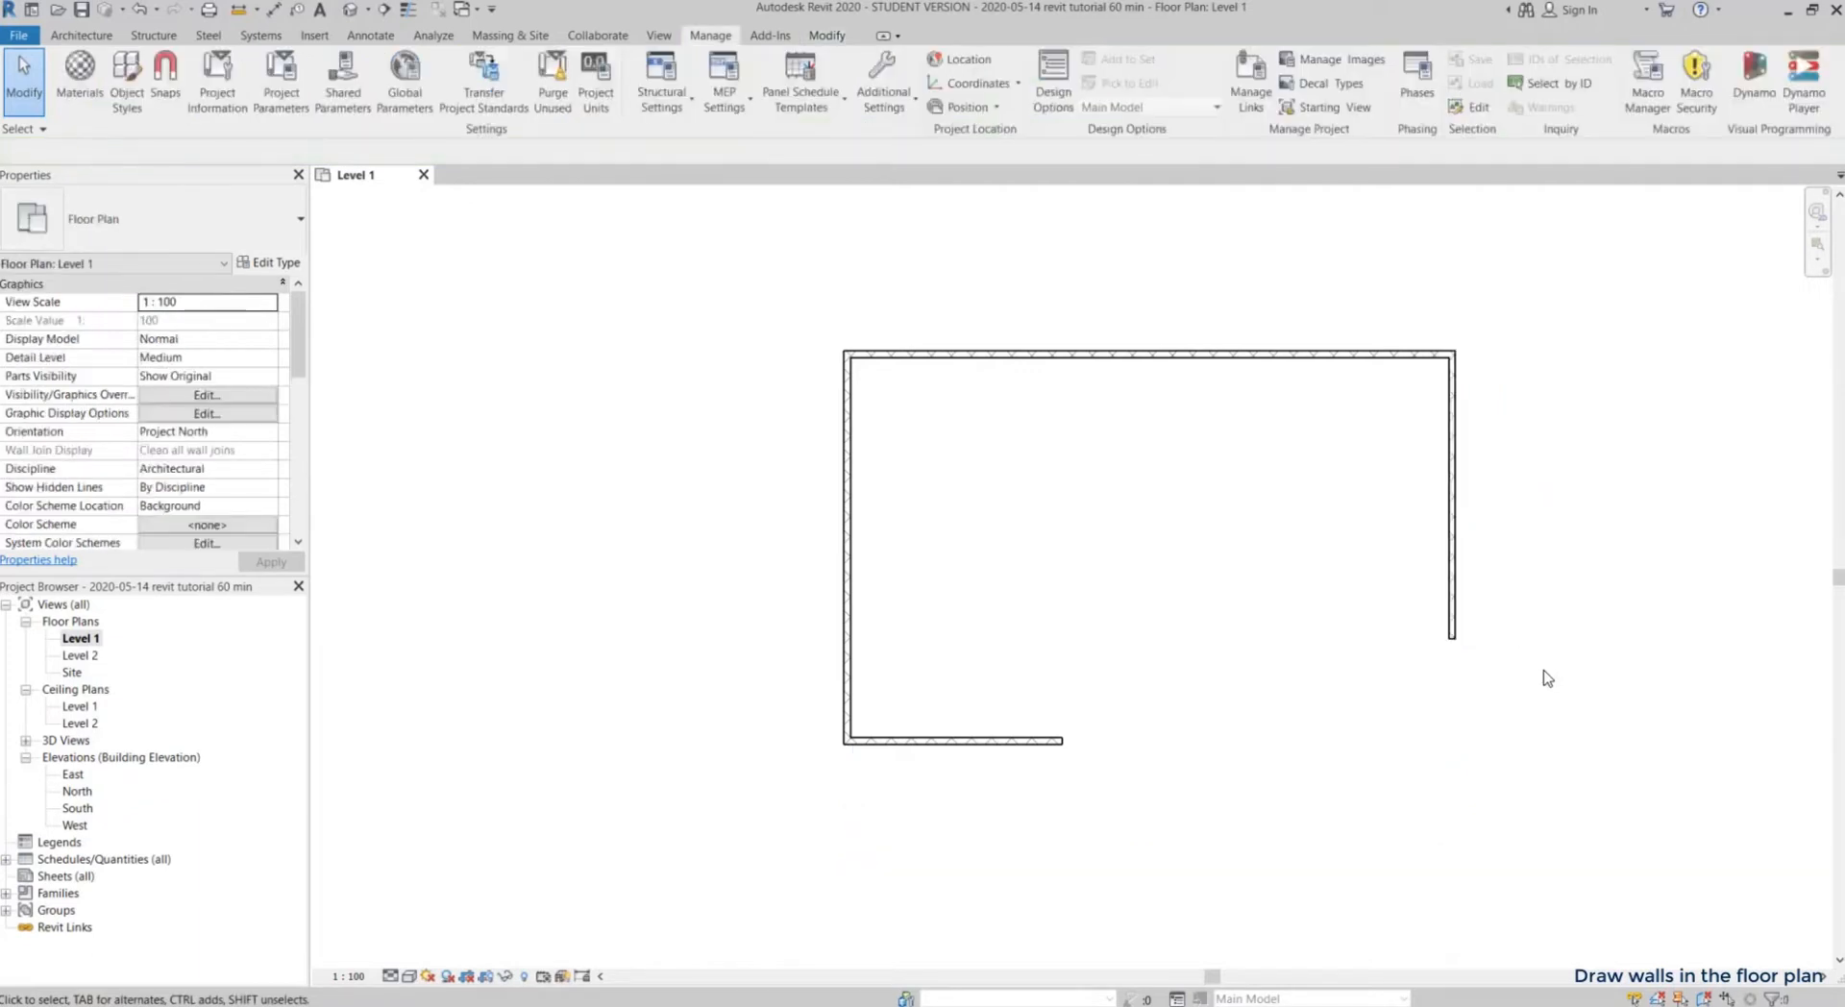
- Close the outline from the right wall's lower end with an 8.3 m wall to the left and a vertical wall down to the bottom wall's end
key(w)
key(a)
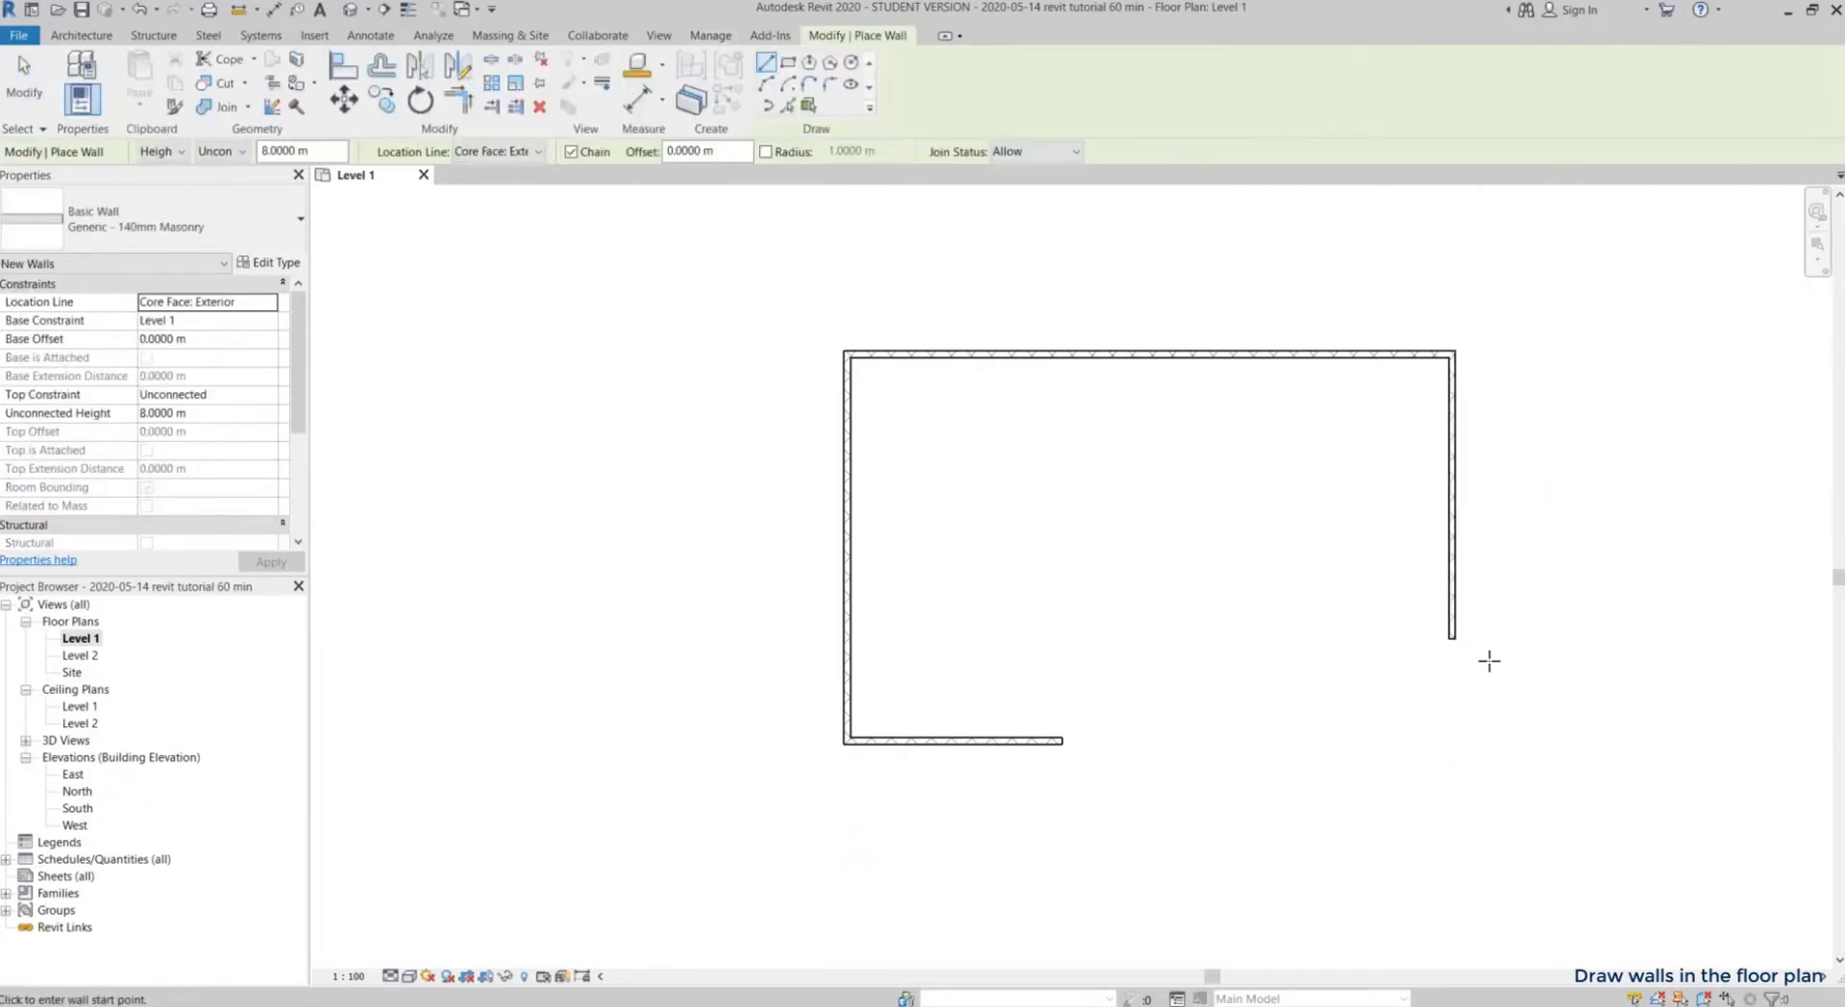
scroll(1488, 658, up, 2)
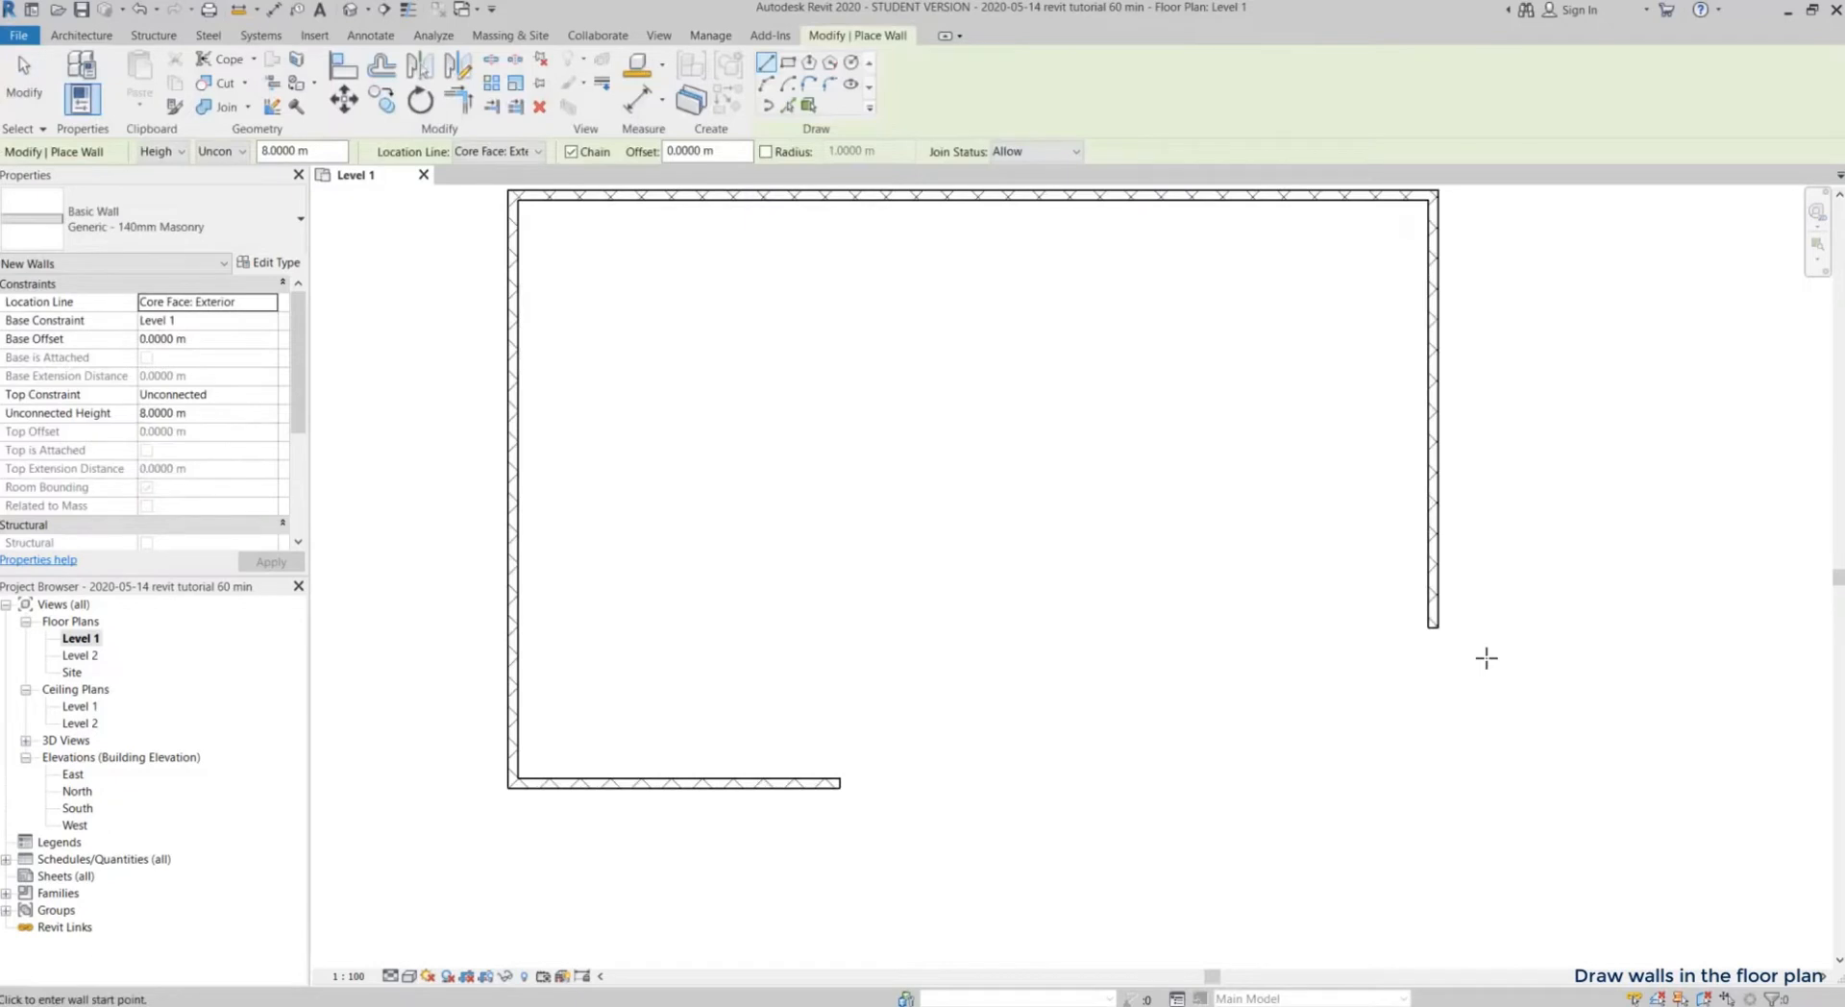
click(1432, 626)
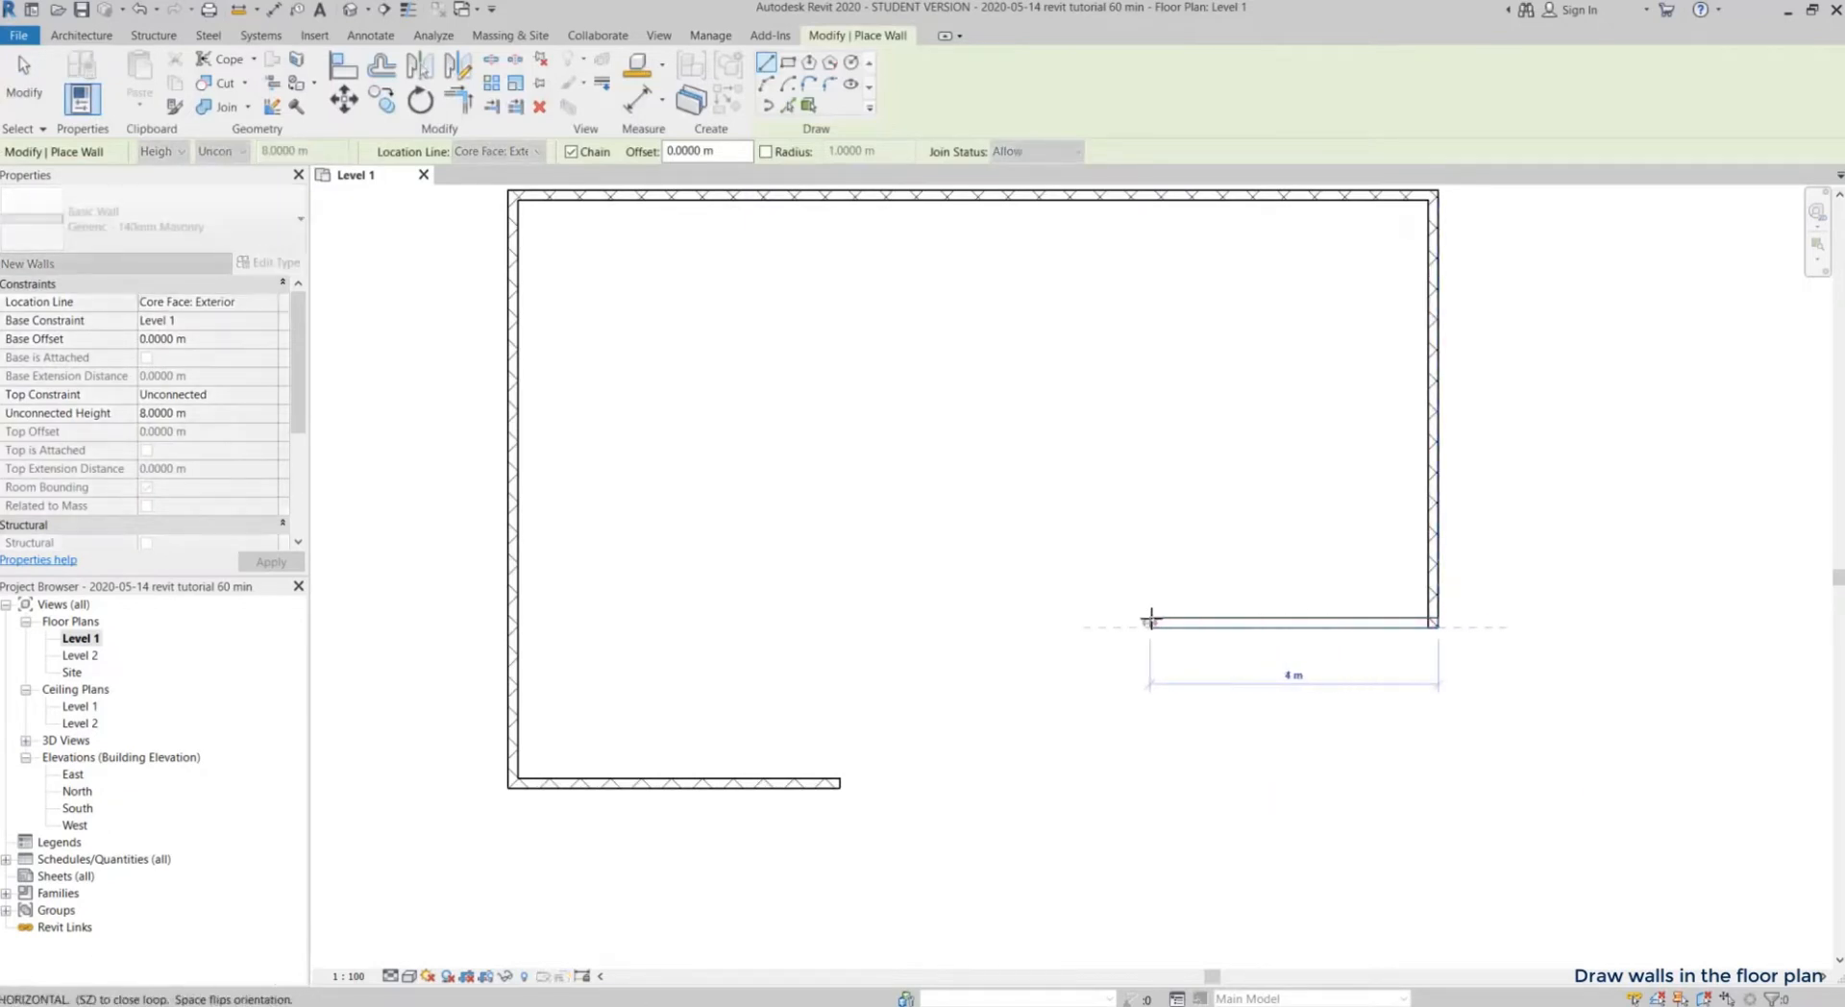
text(8.3)
key(Return)
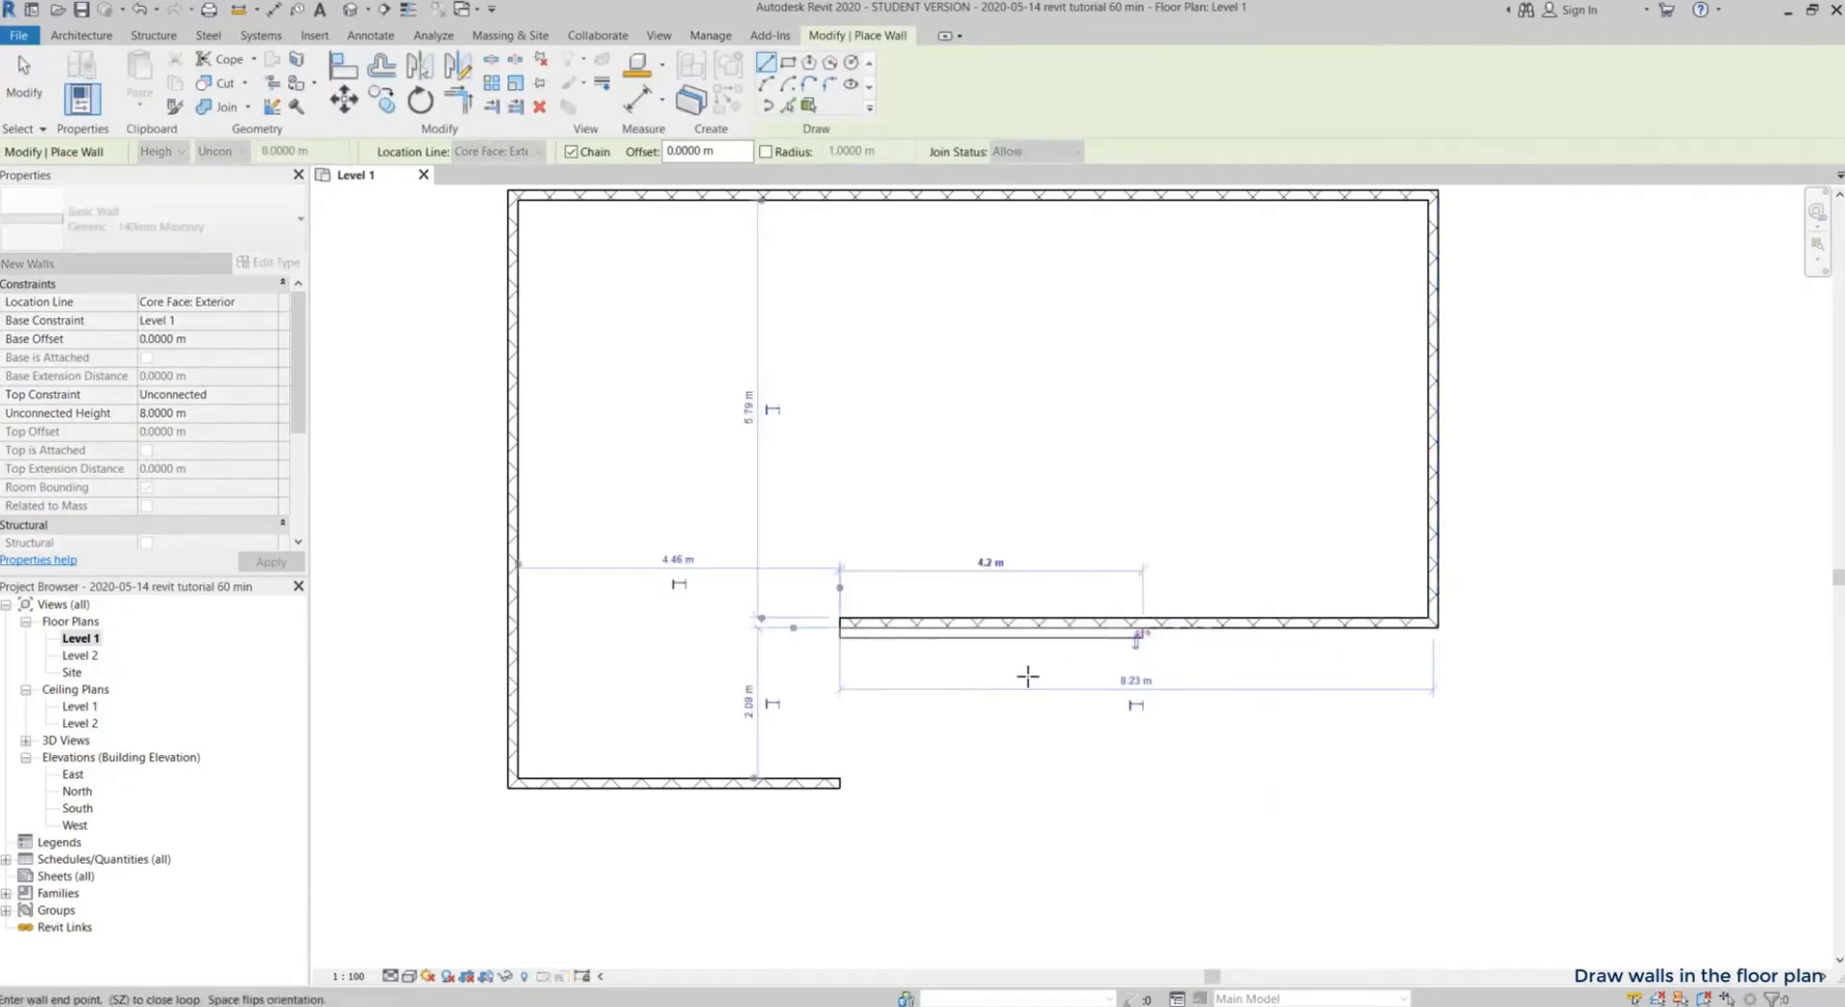
click(834, 784)
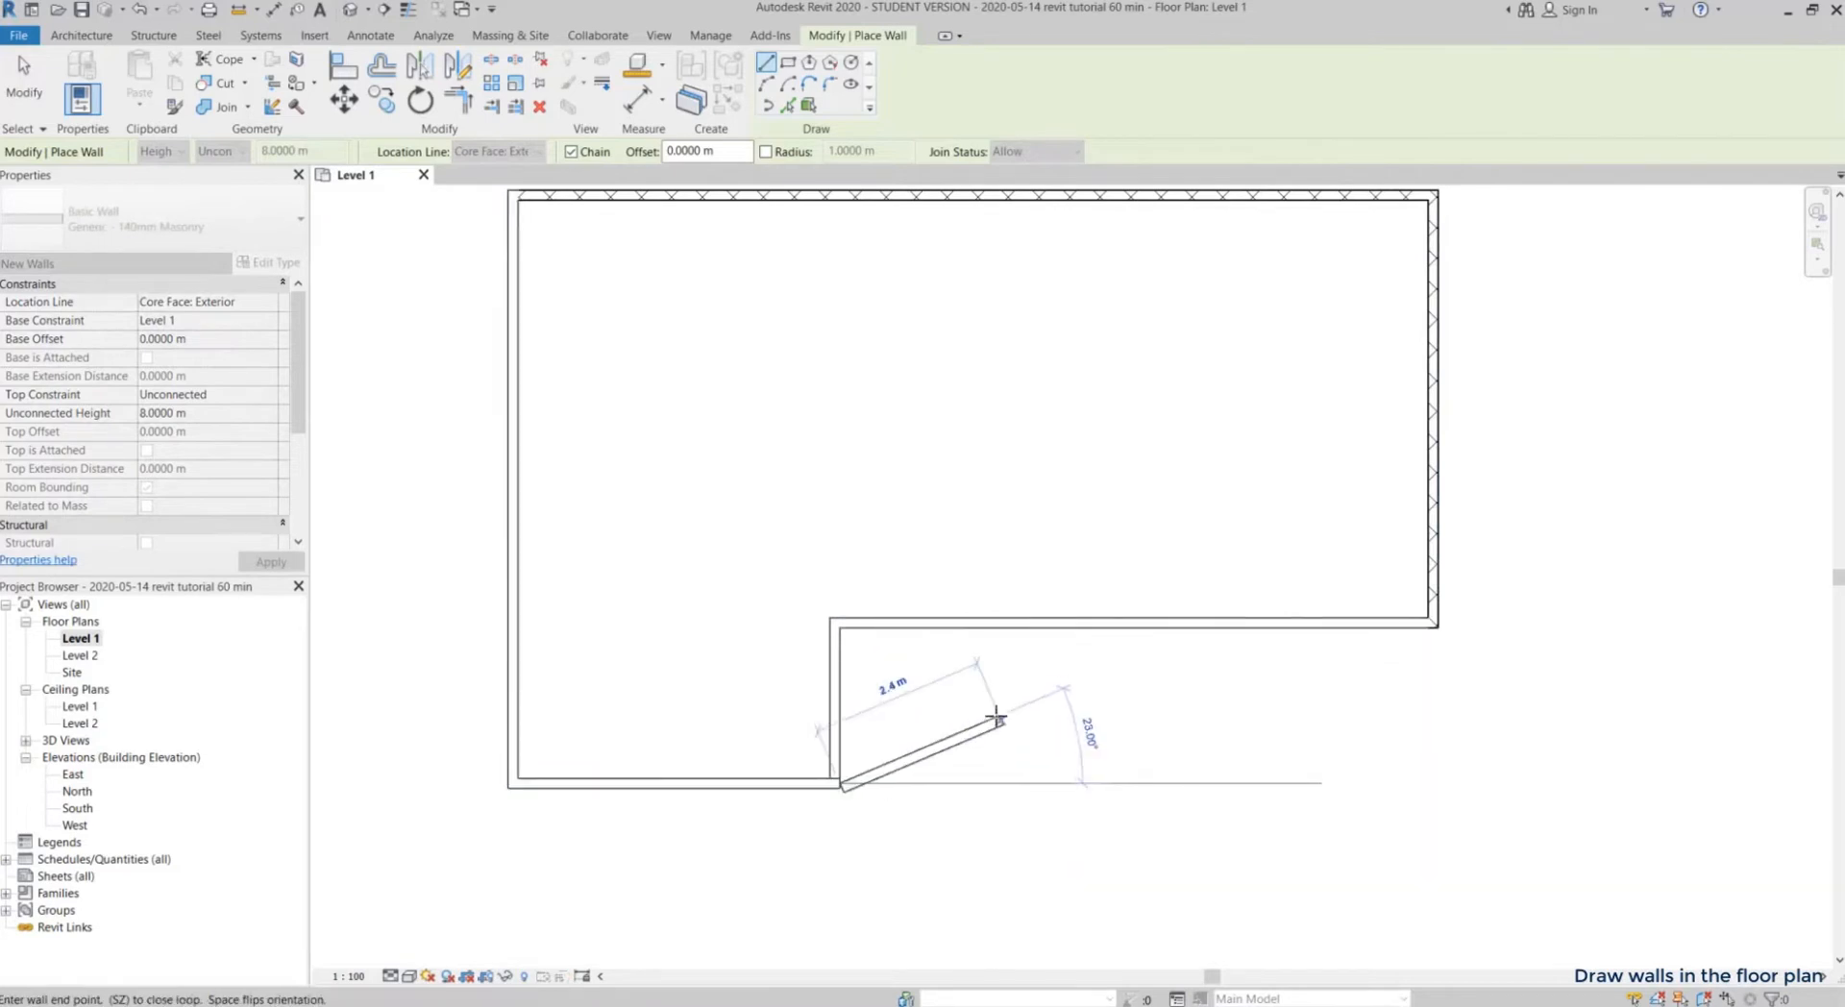
key(Escape)
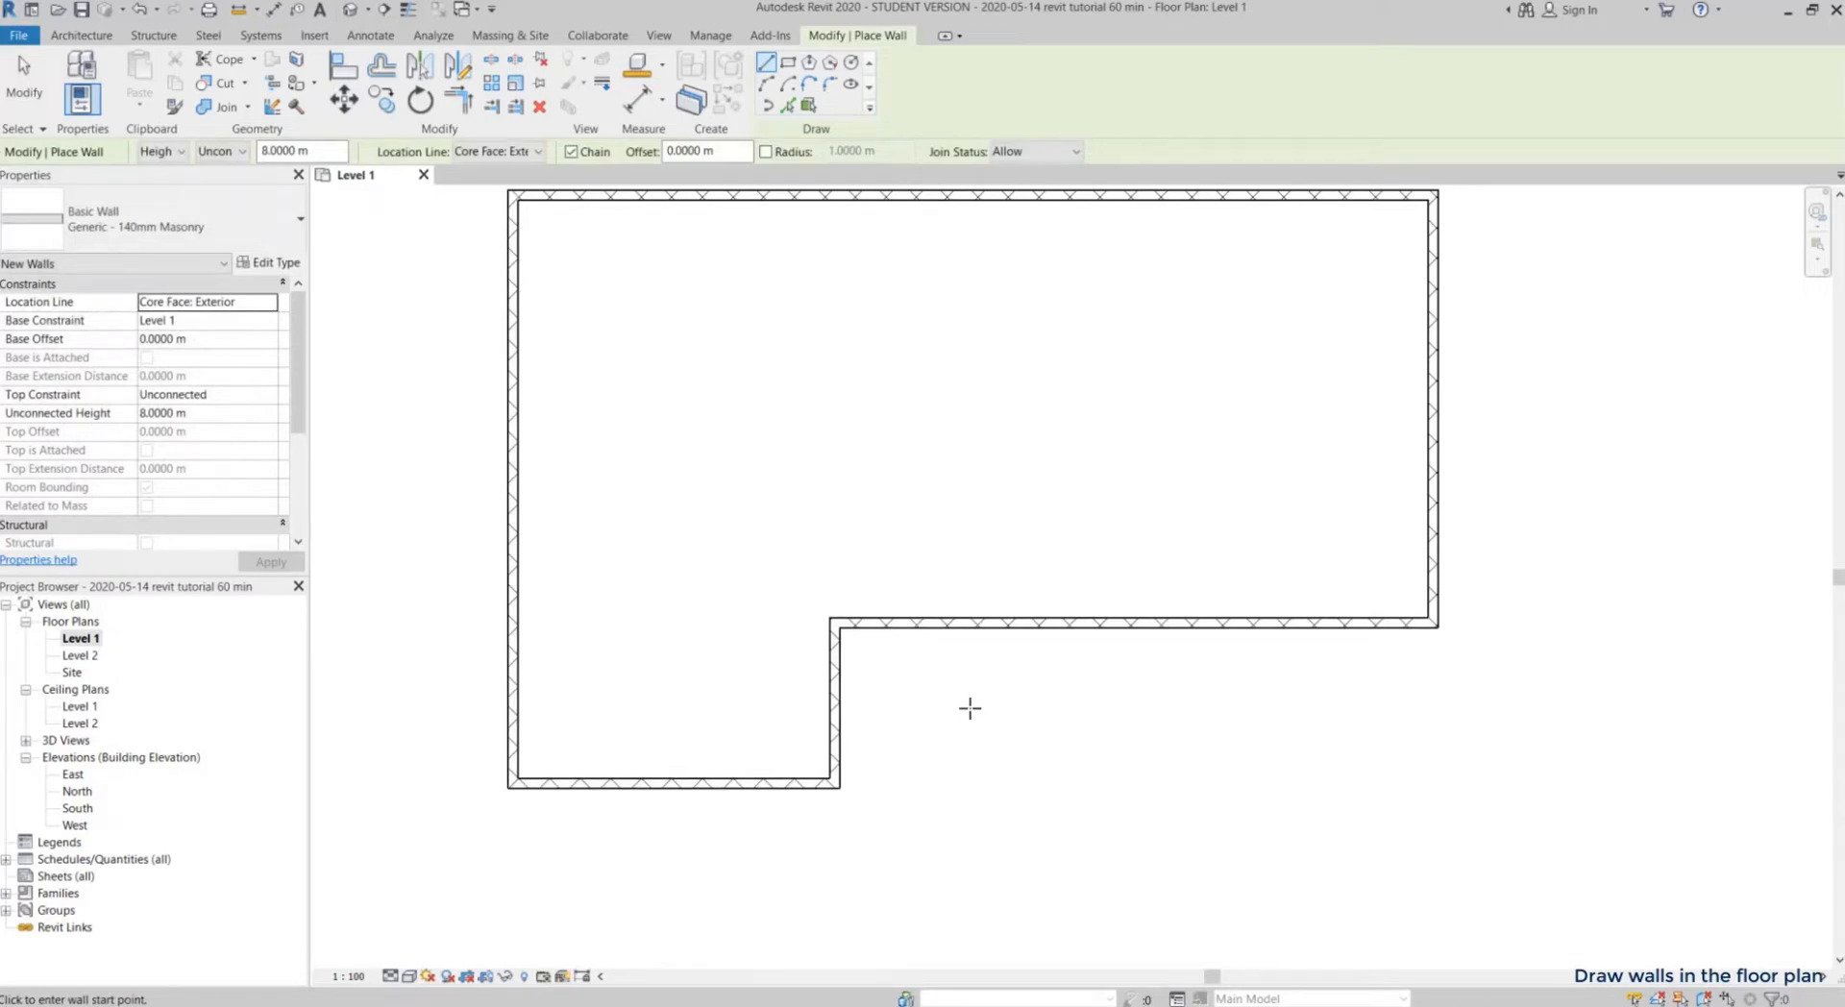
- End the wall command and change all six exterior walls to the Generic - 300mm type
key(Escape)
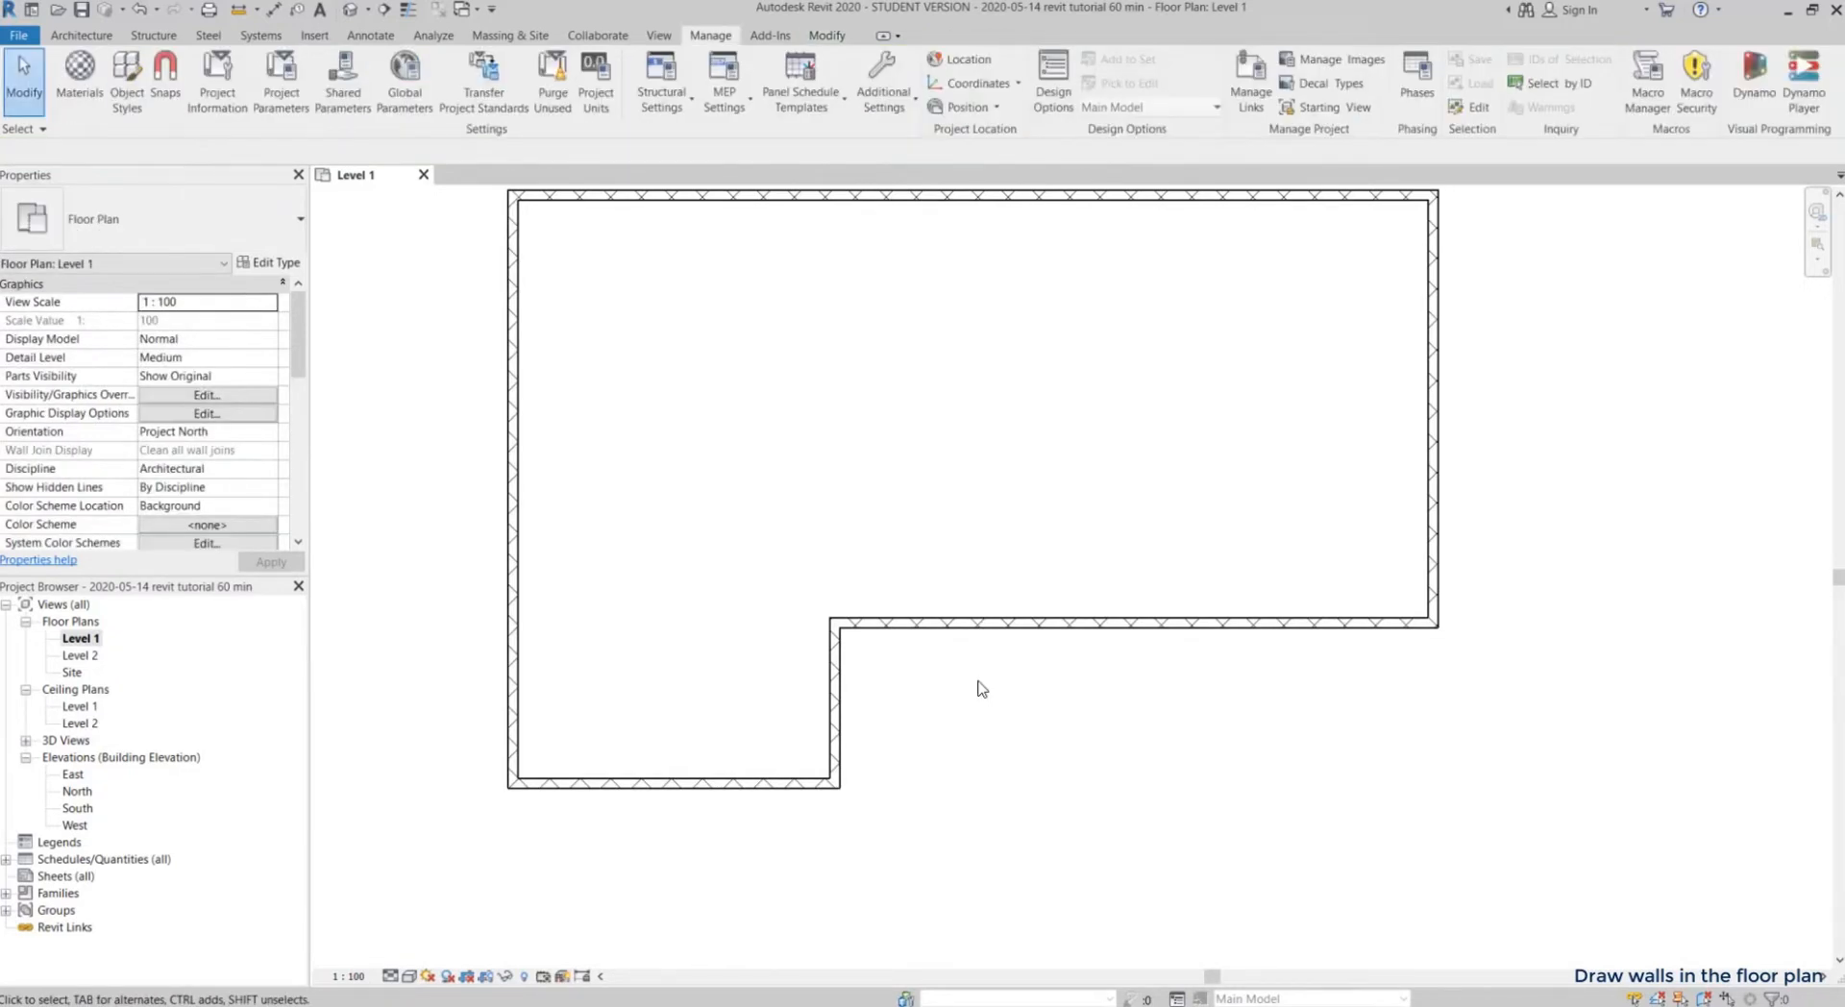
drag(1583, 885, 428, 199)
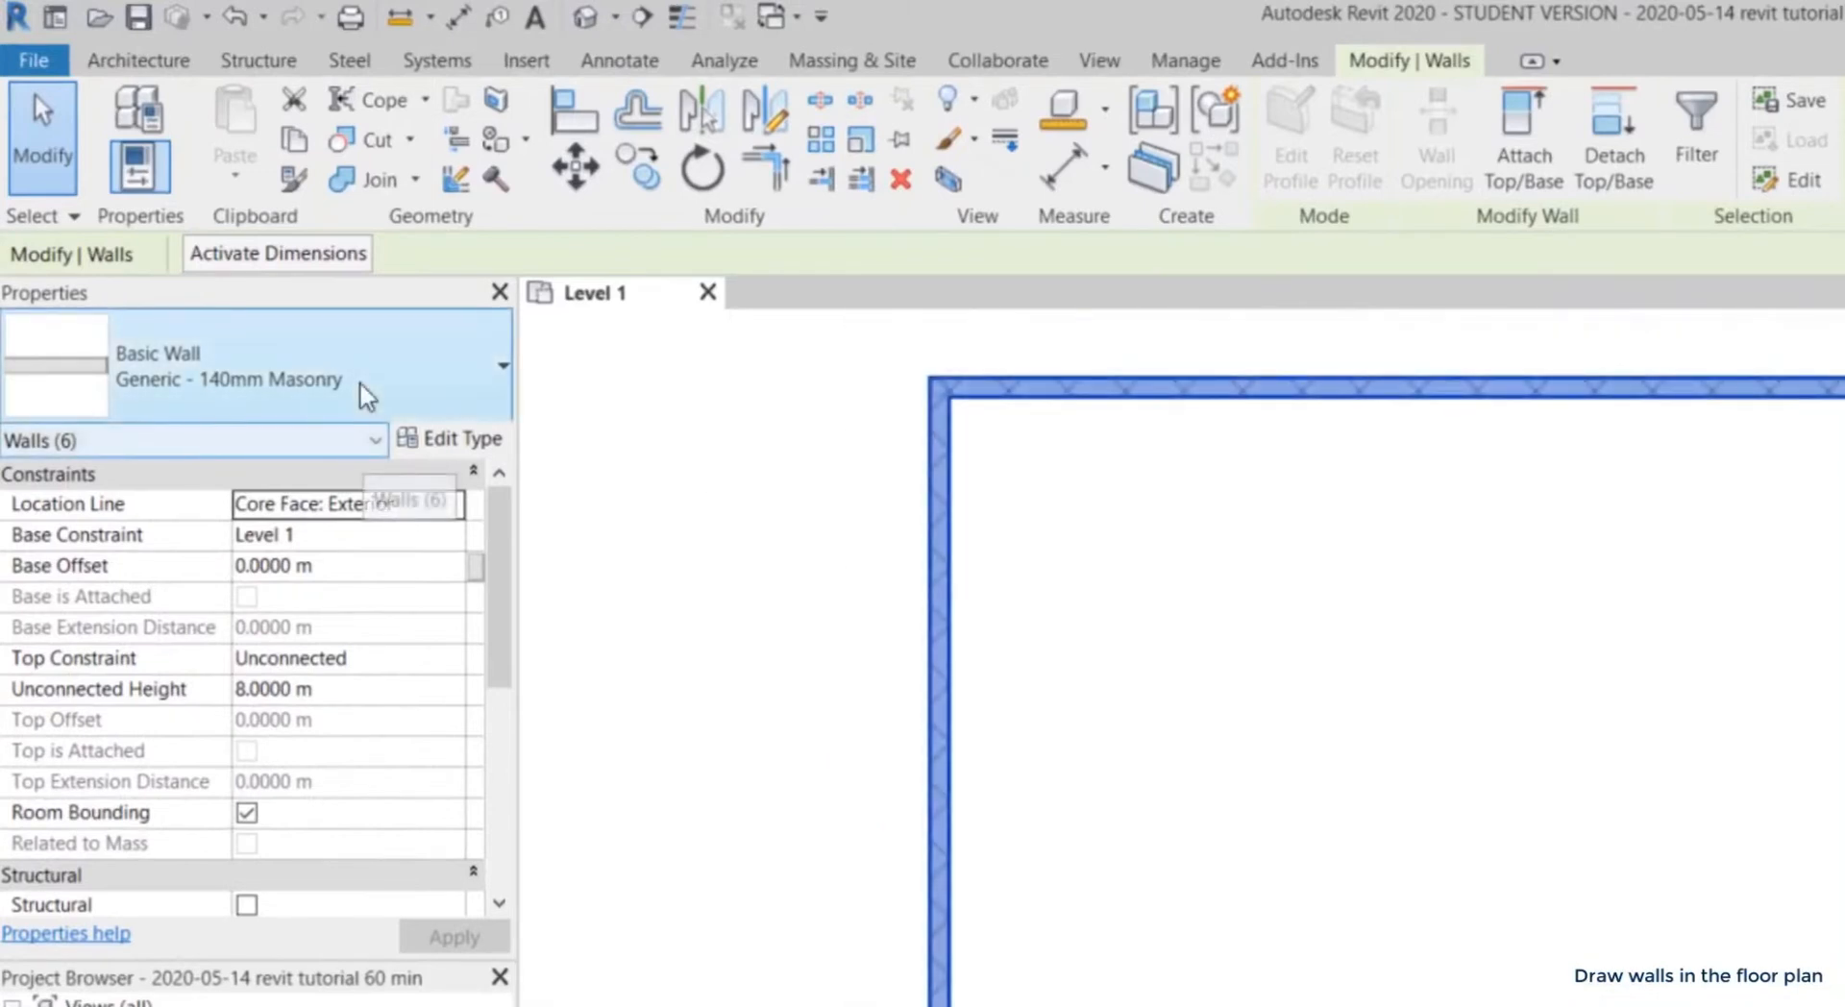
click(366, 395)
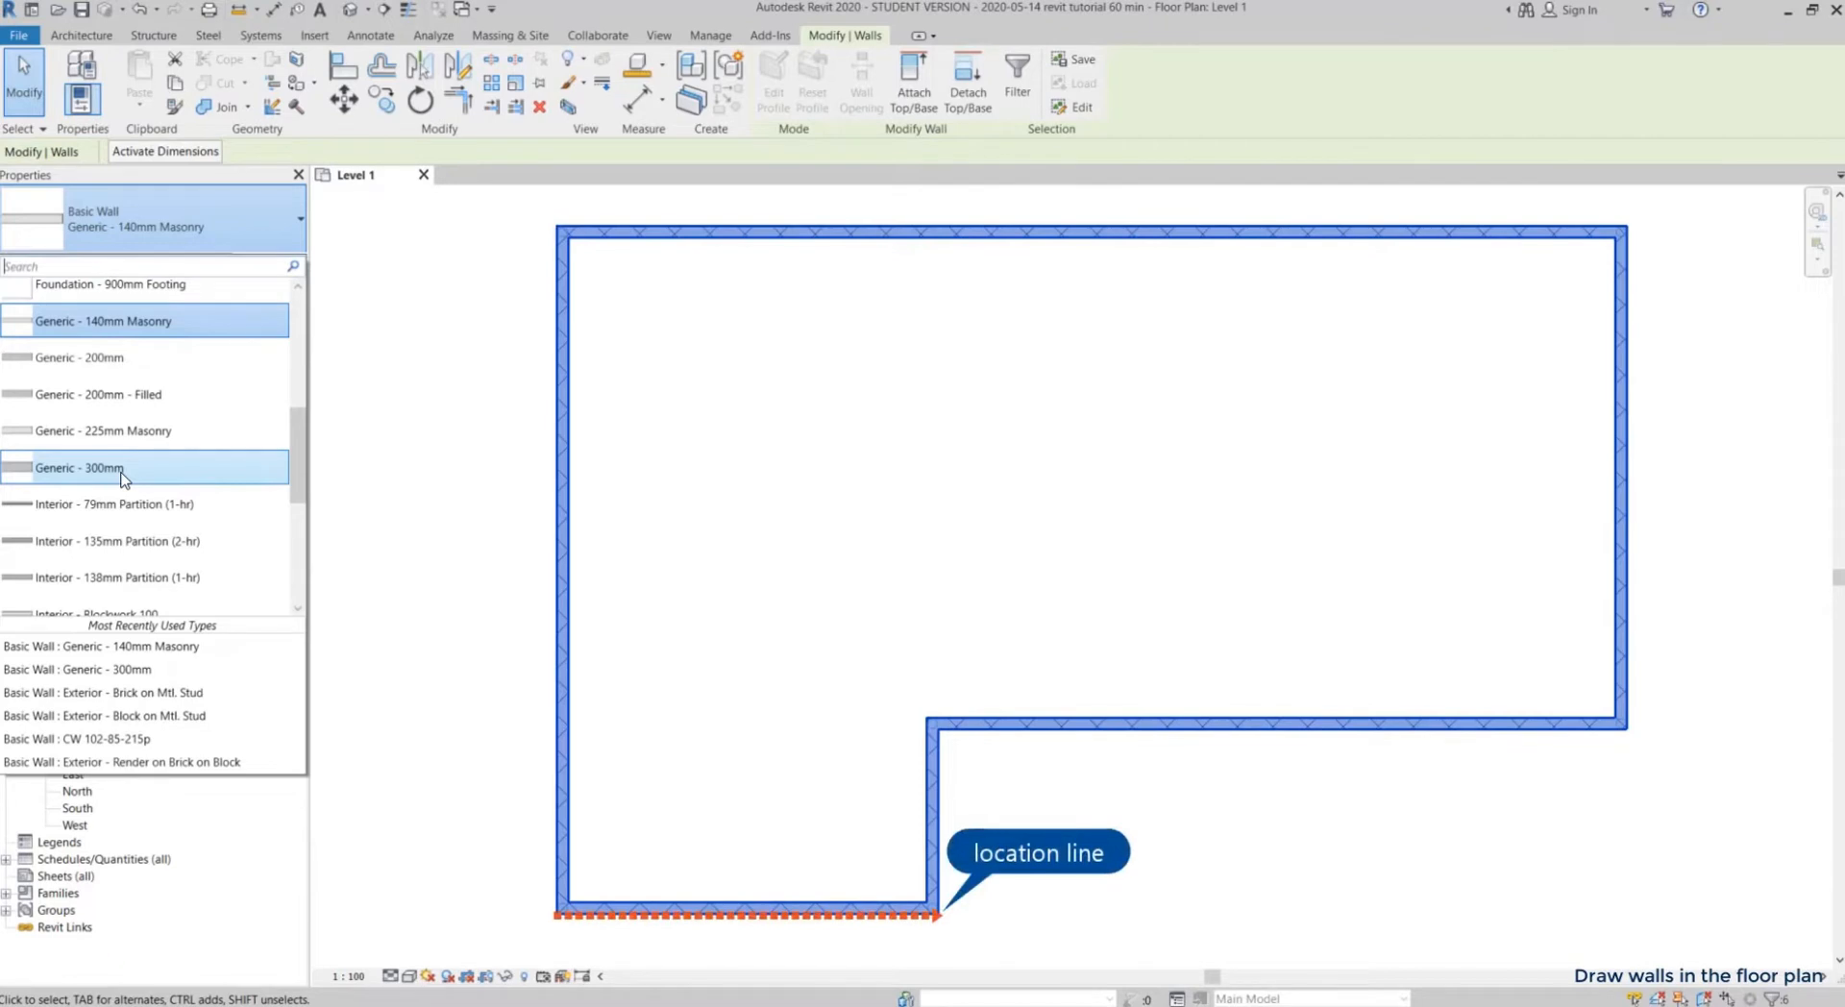
click(121, 472)
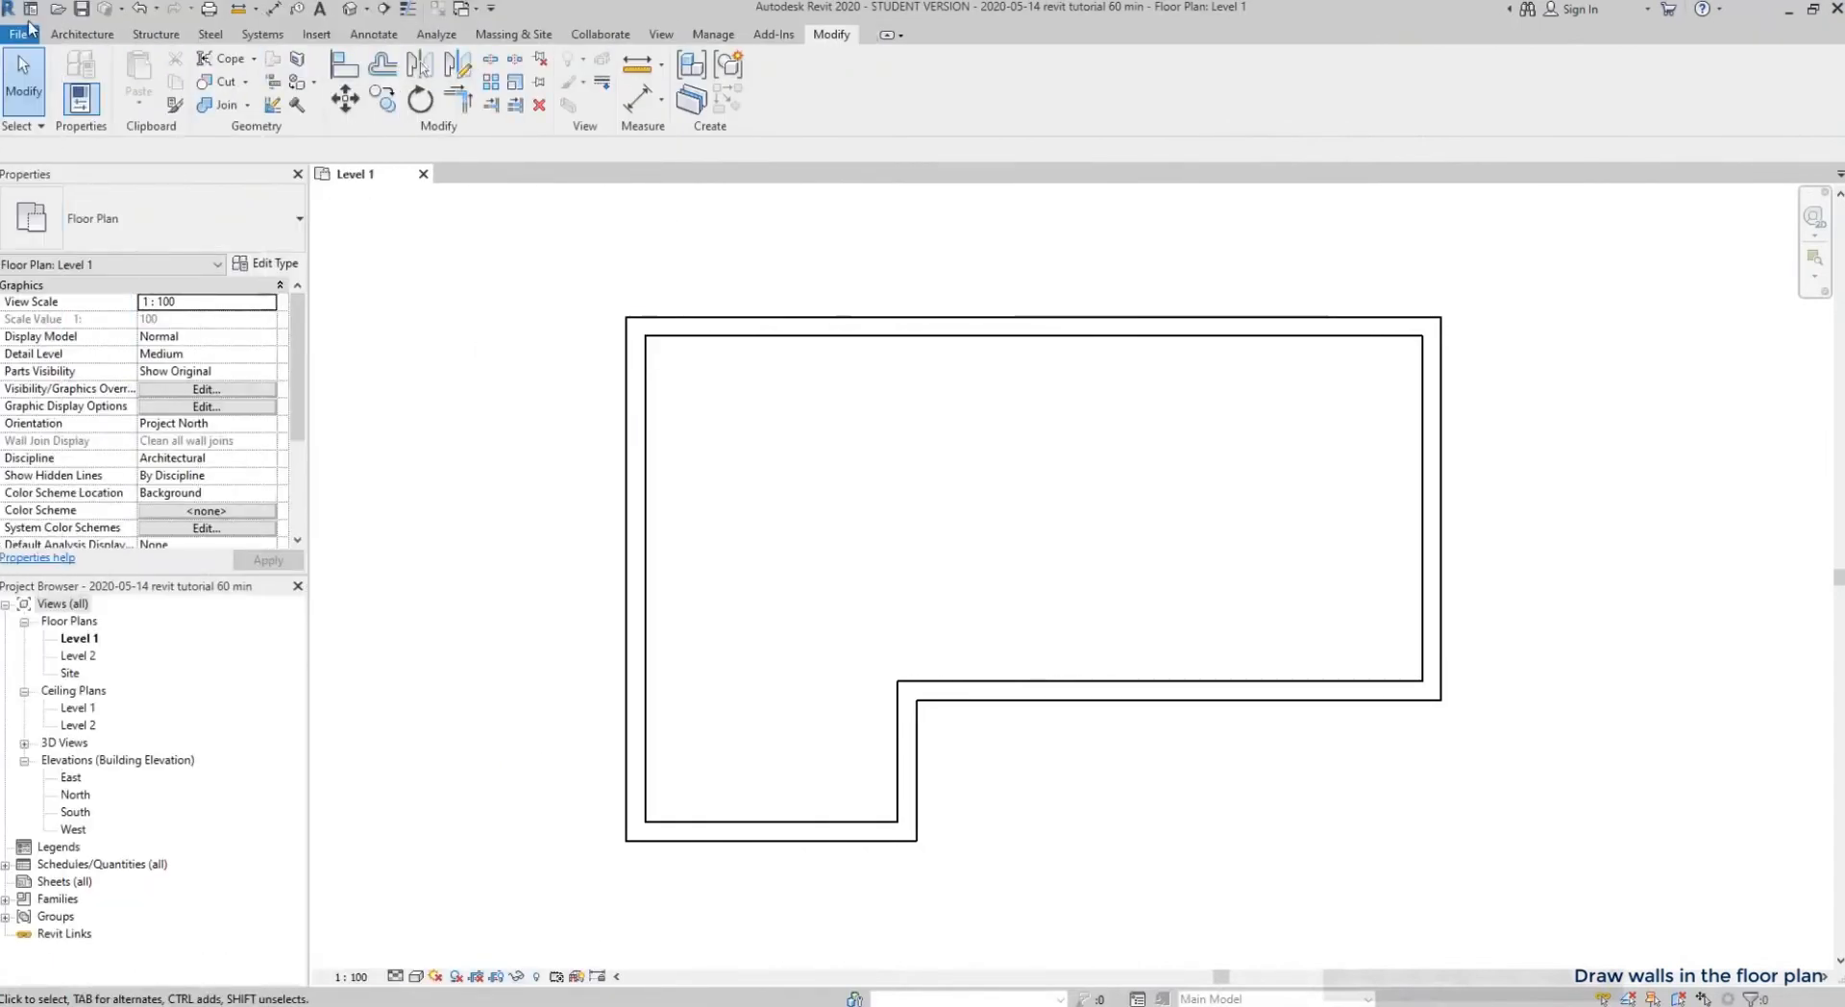
- Draw a vertical Generic - 140mm Masonry architectural wall from the outline's inner corner up to the top exterior wall
click(77, 34)
click(75, 104)
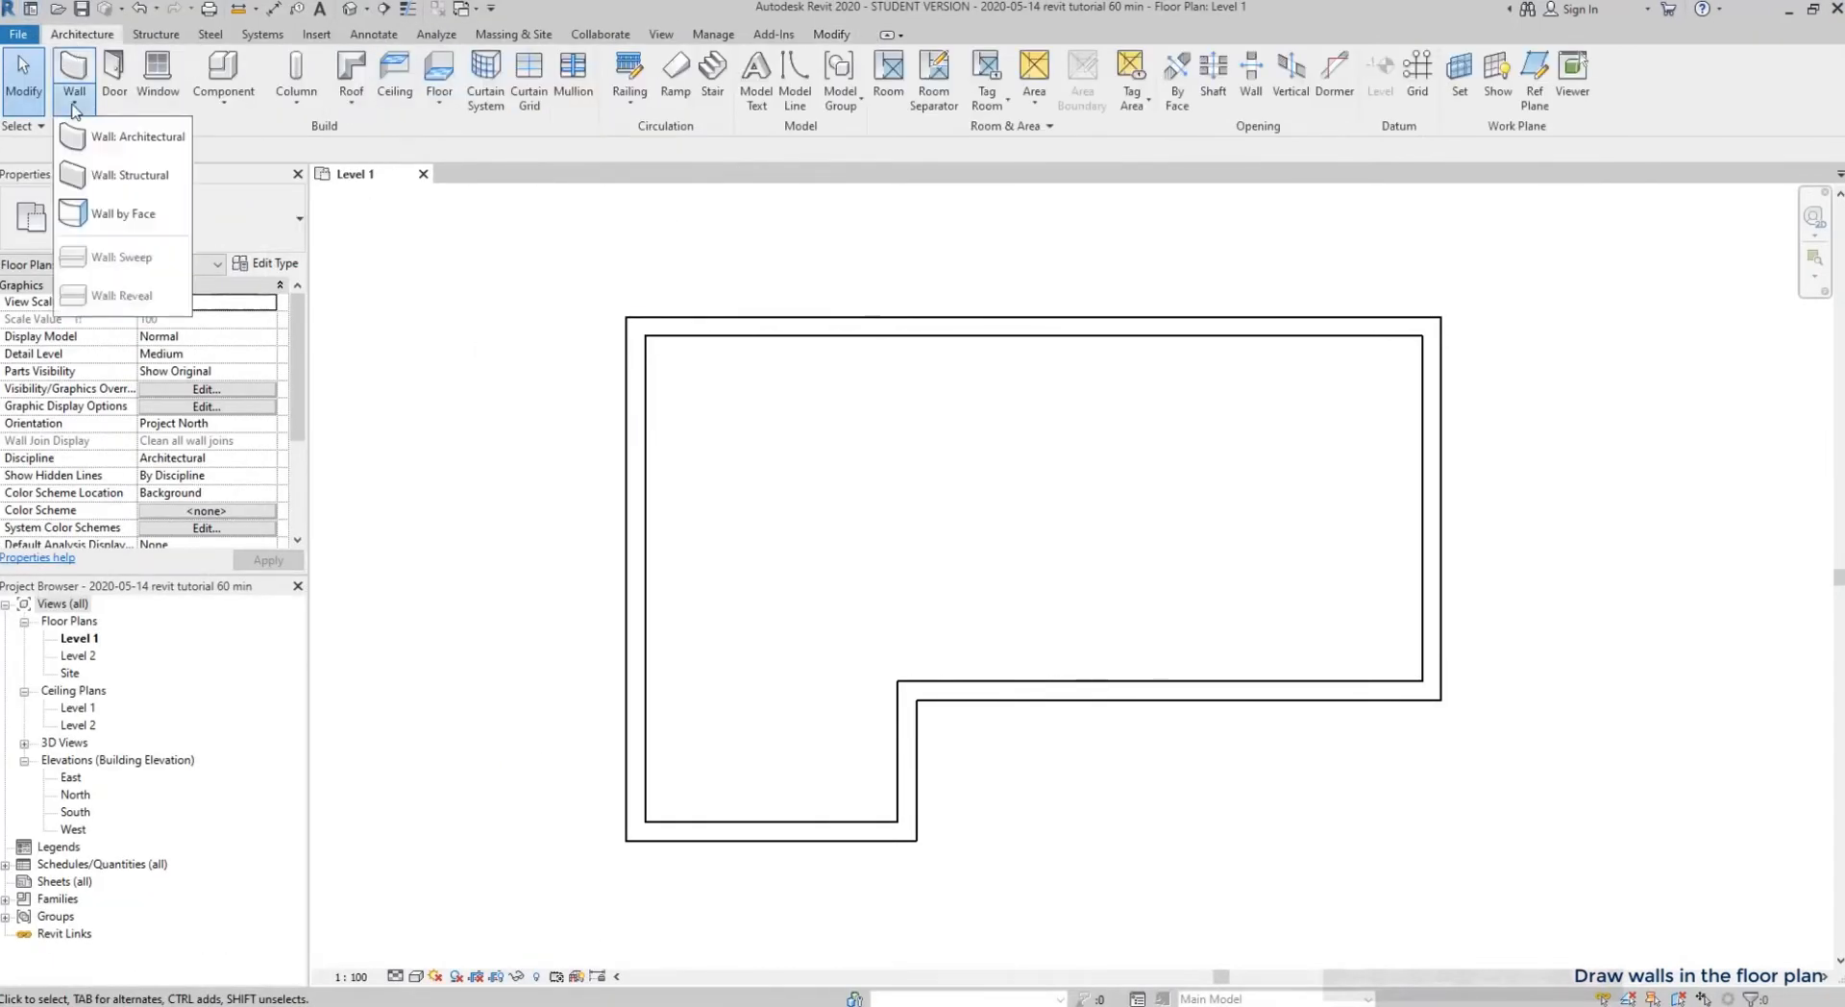
click(116, 137)
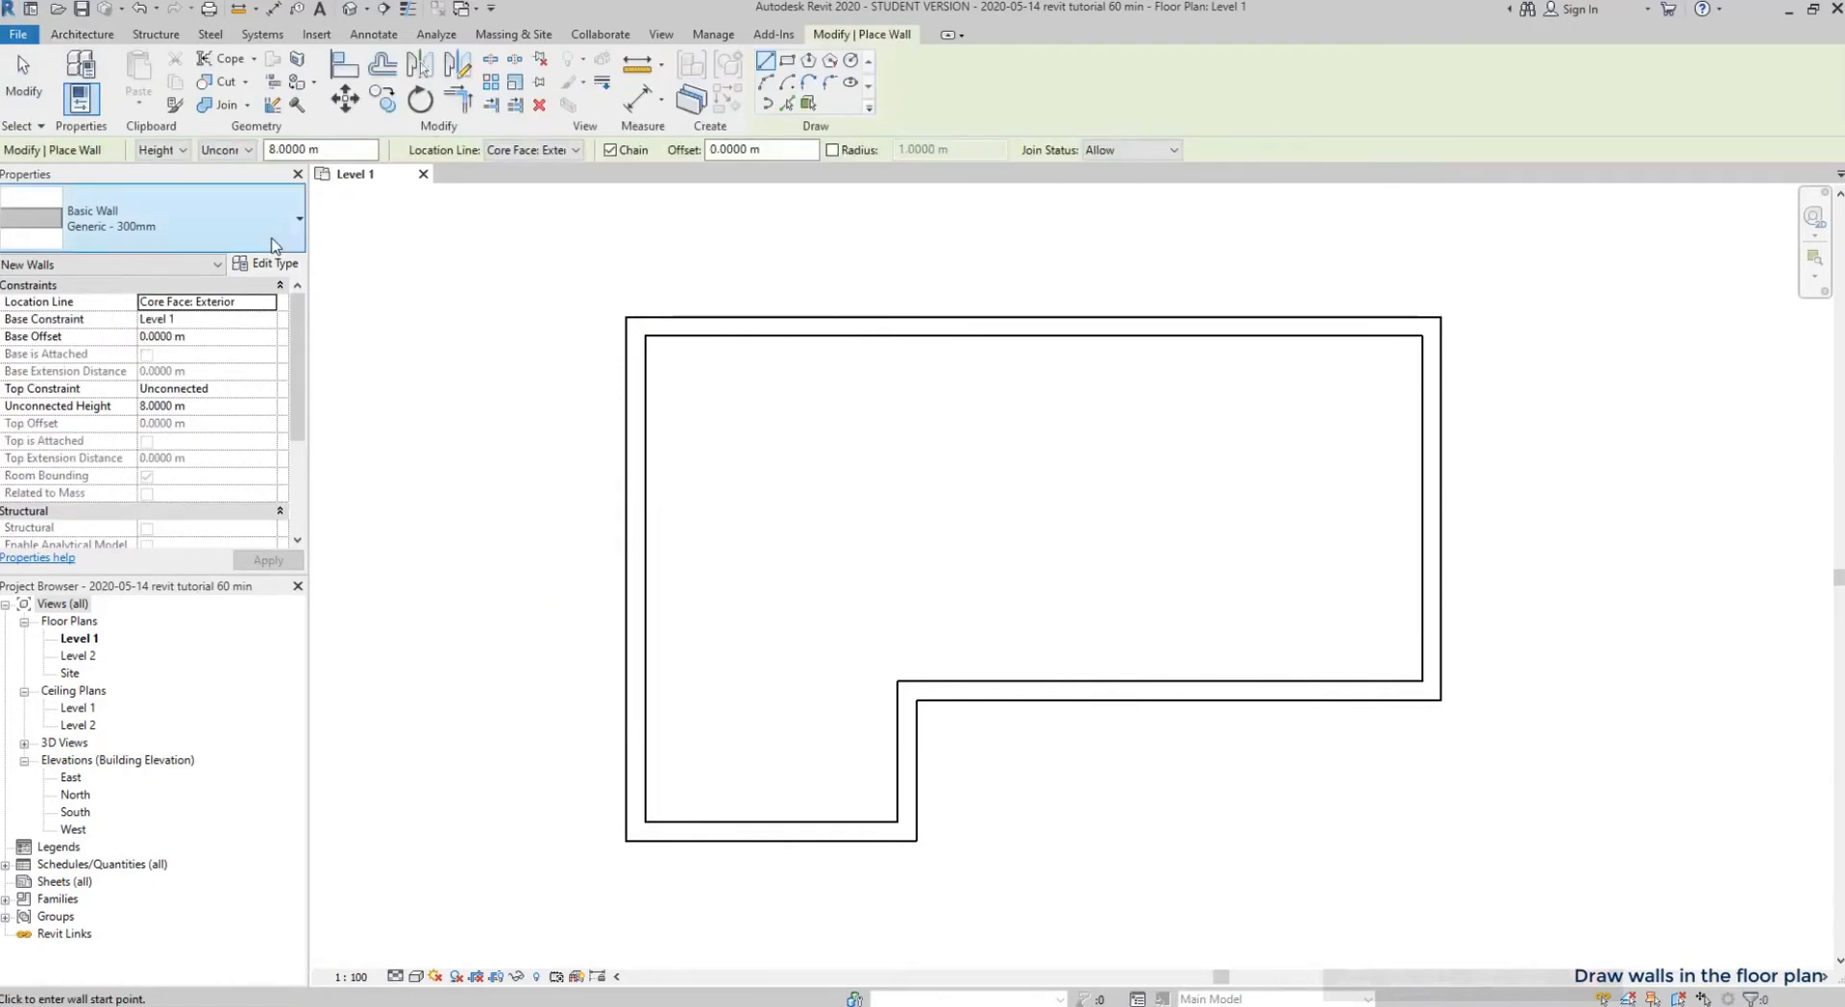
click(275, 245)
drag(296, 480, 295, 387)
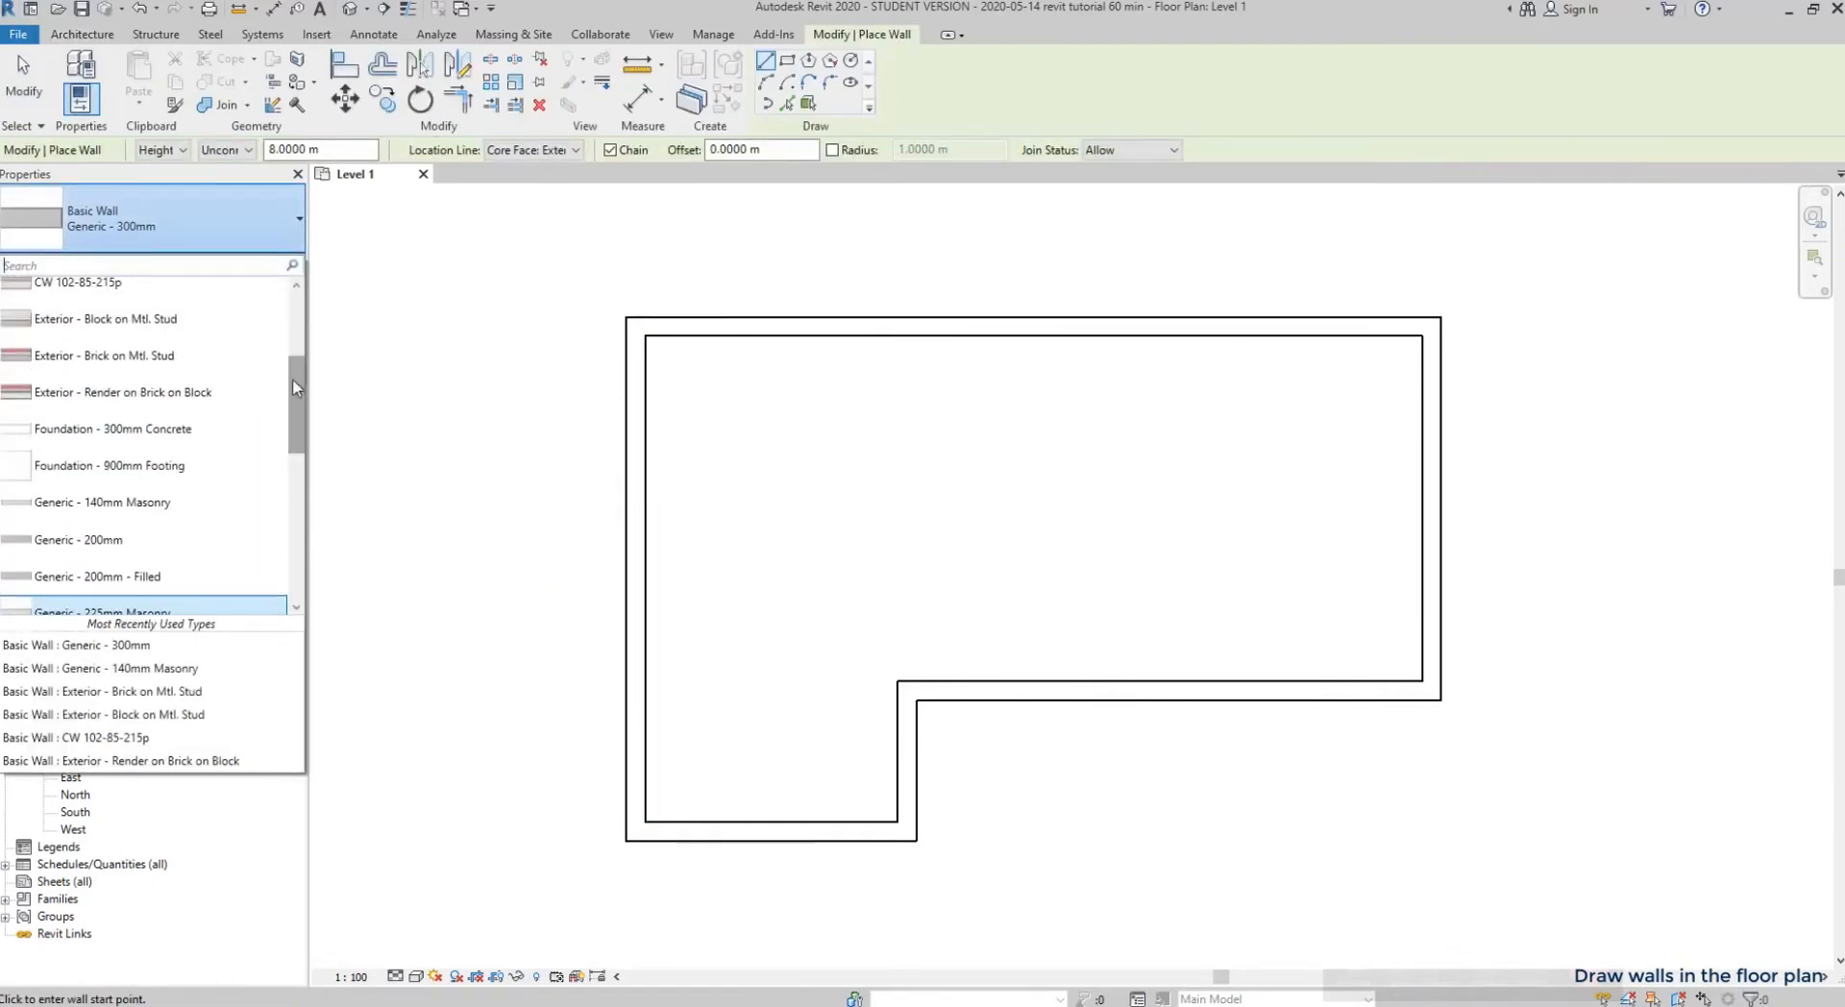
click(193, 503)
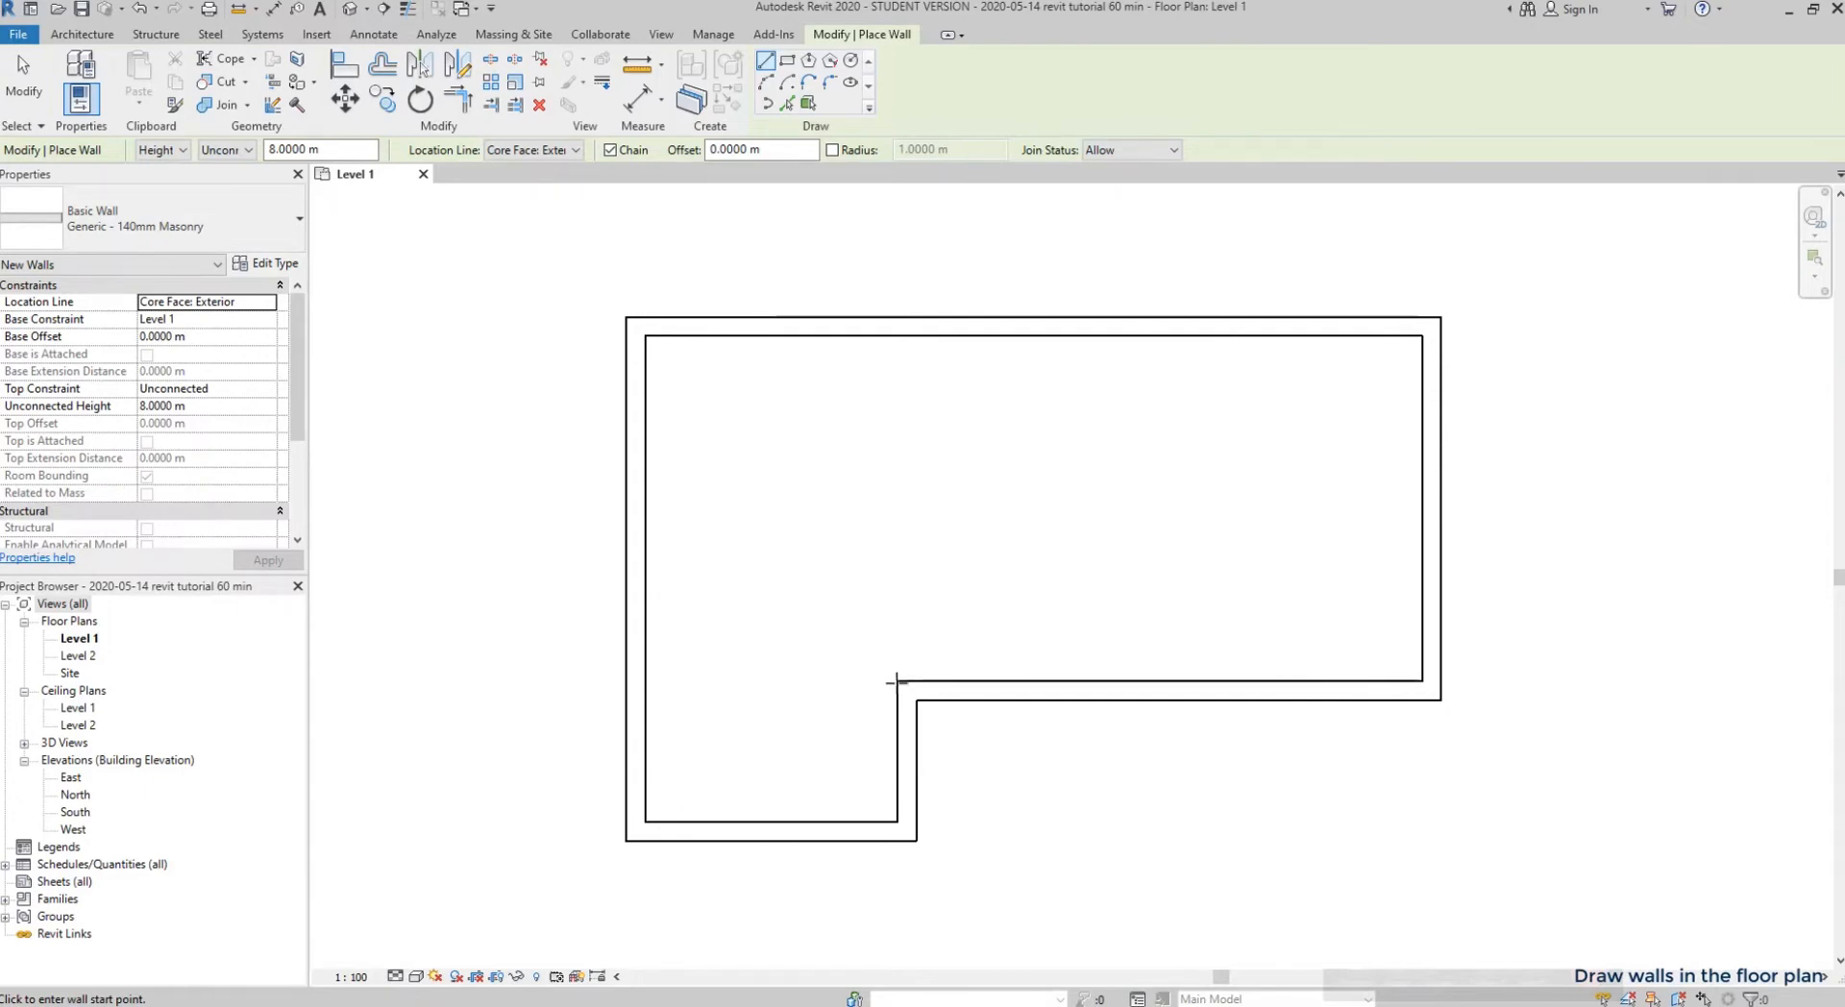
click(897, 681)
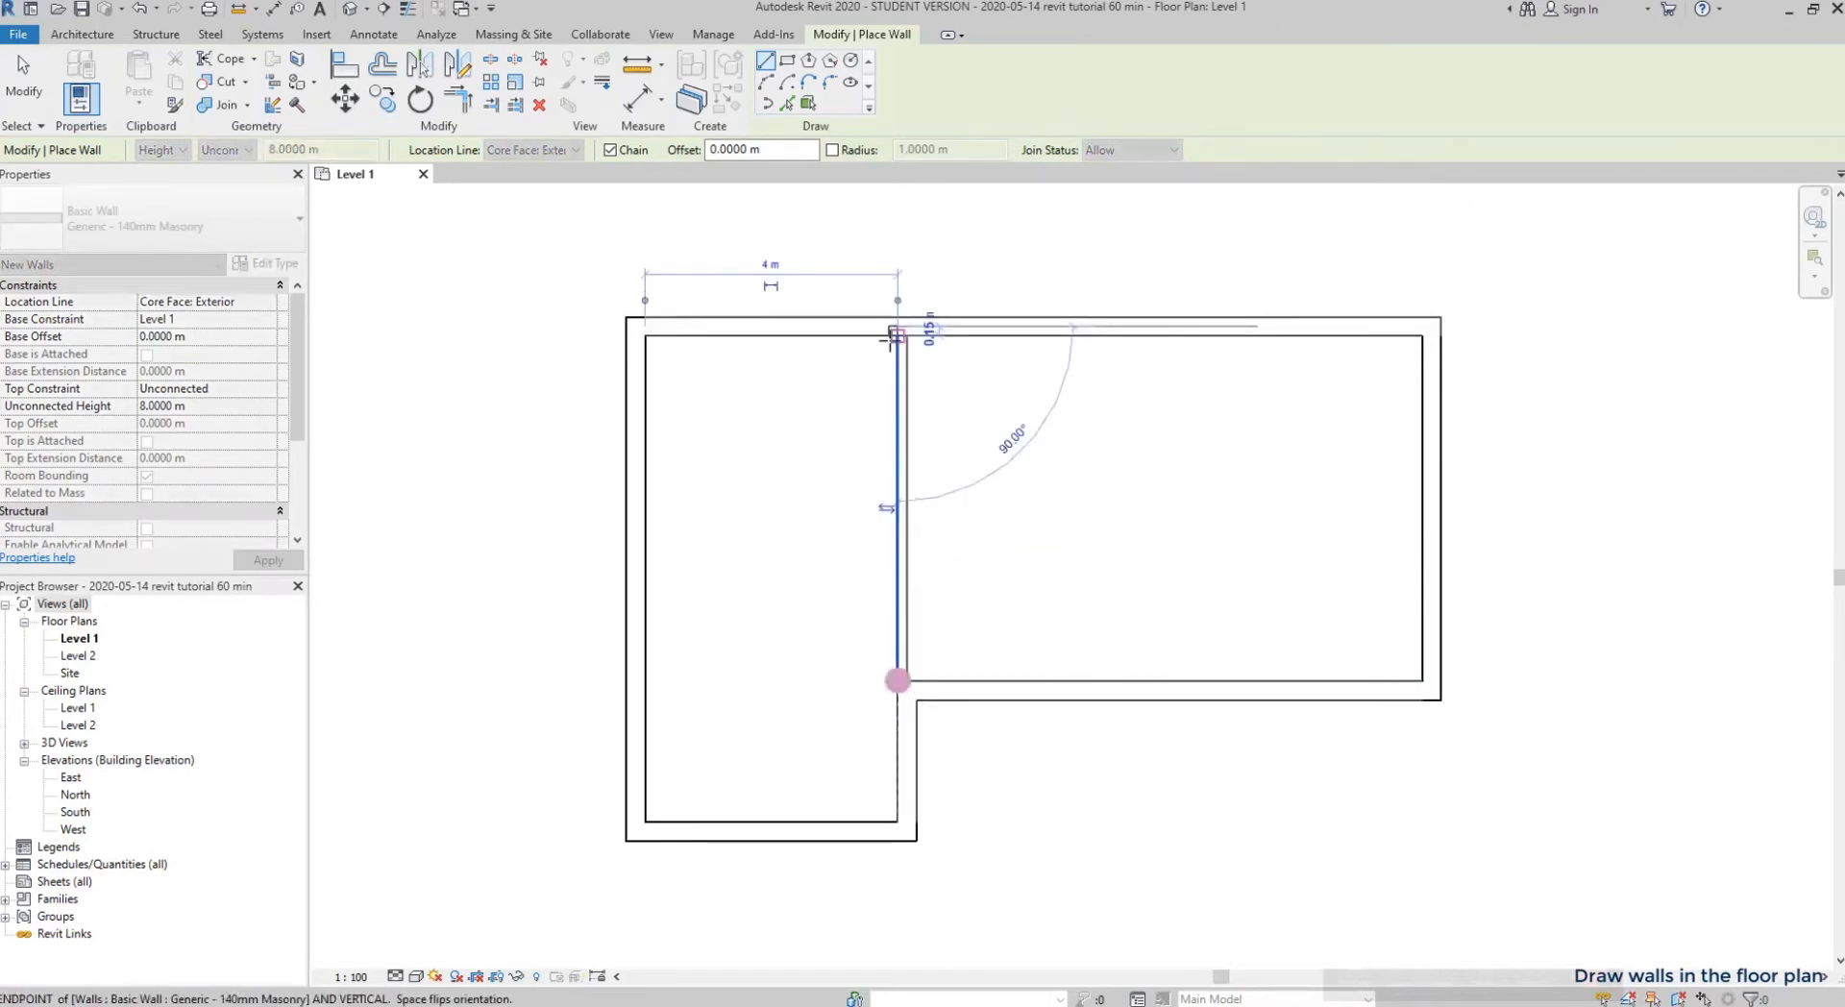
click(897, 330)
key(Escape)
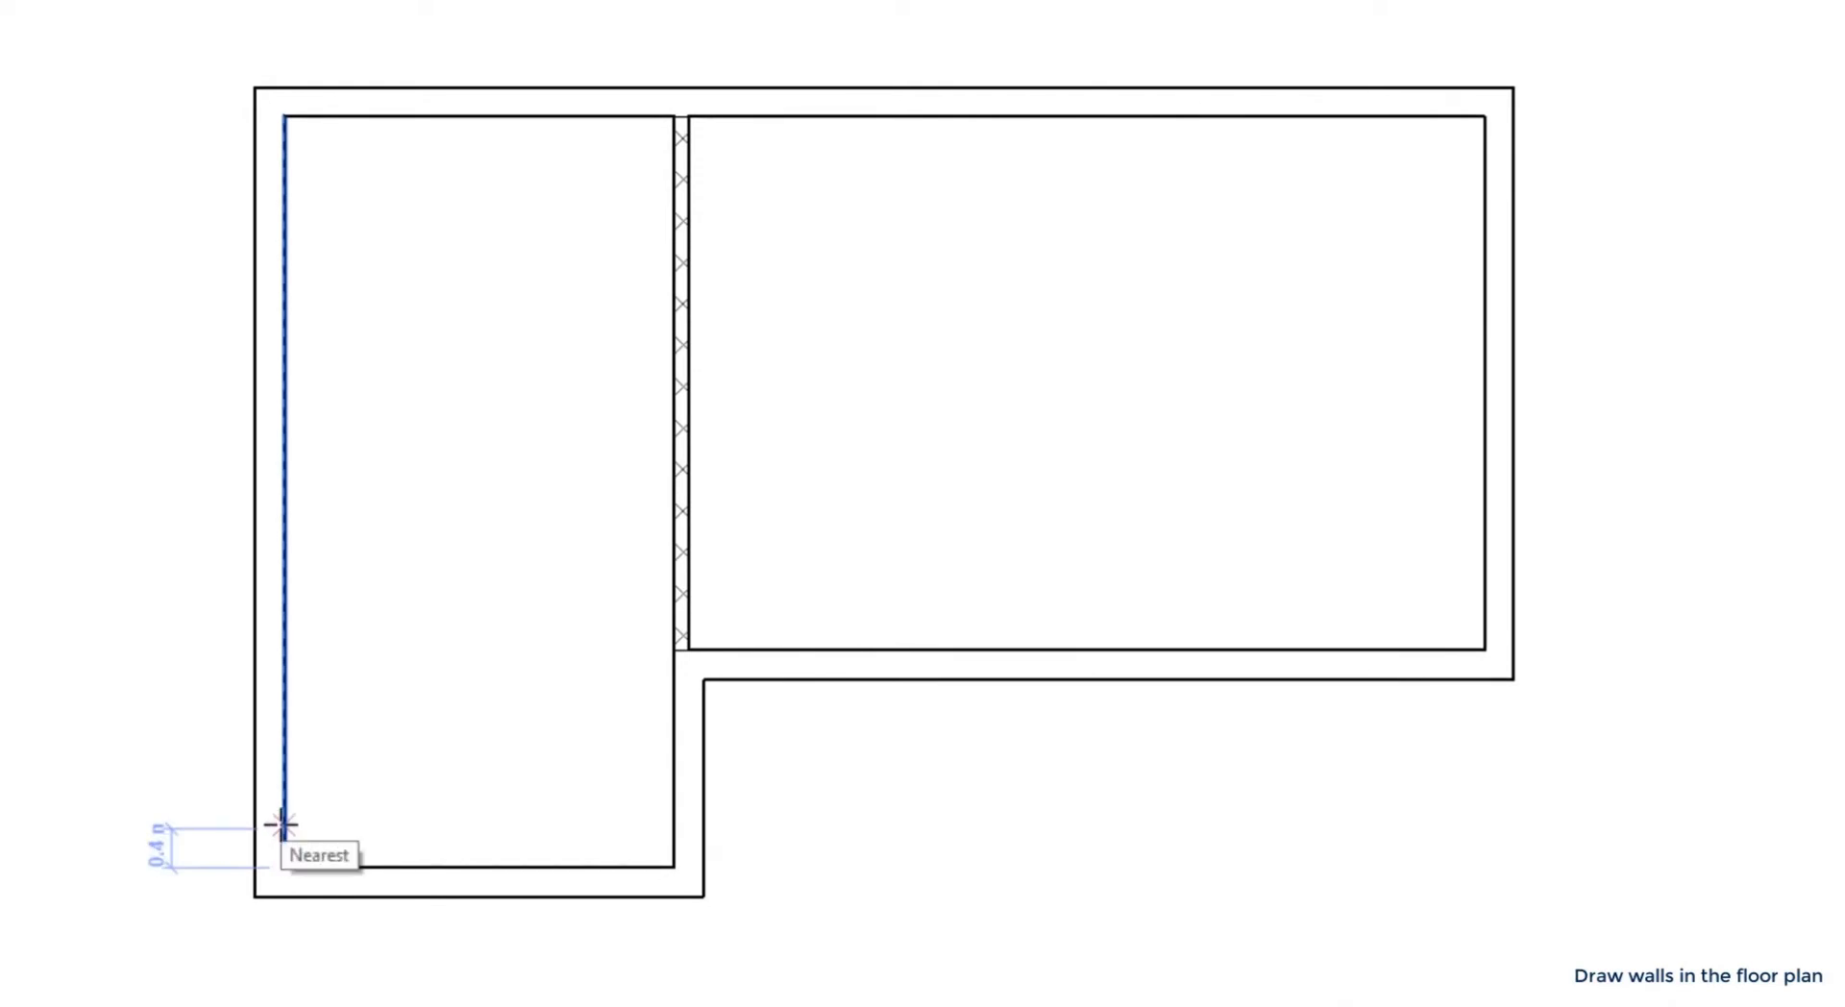
- Draw a horizontal partition from the left exterior wall, starting 3.8 m above its lower inside corner, across to the vertical partition, and end the command
text(3.8)
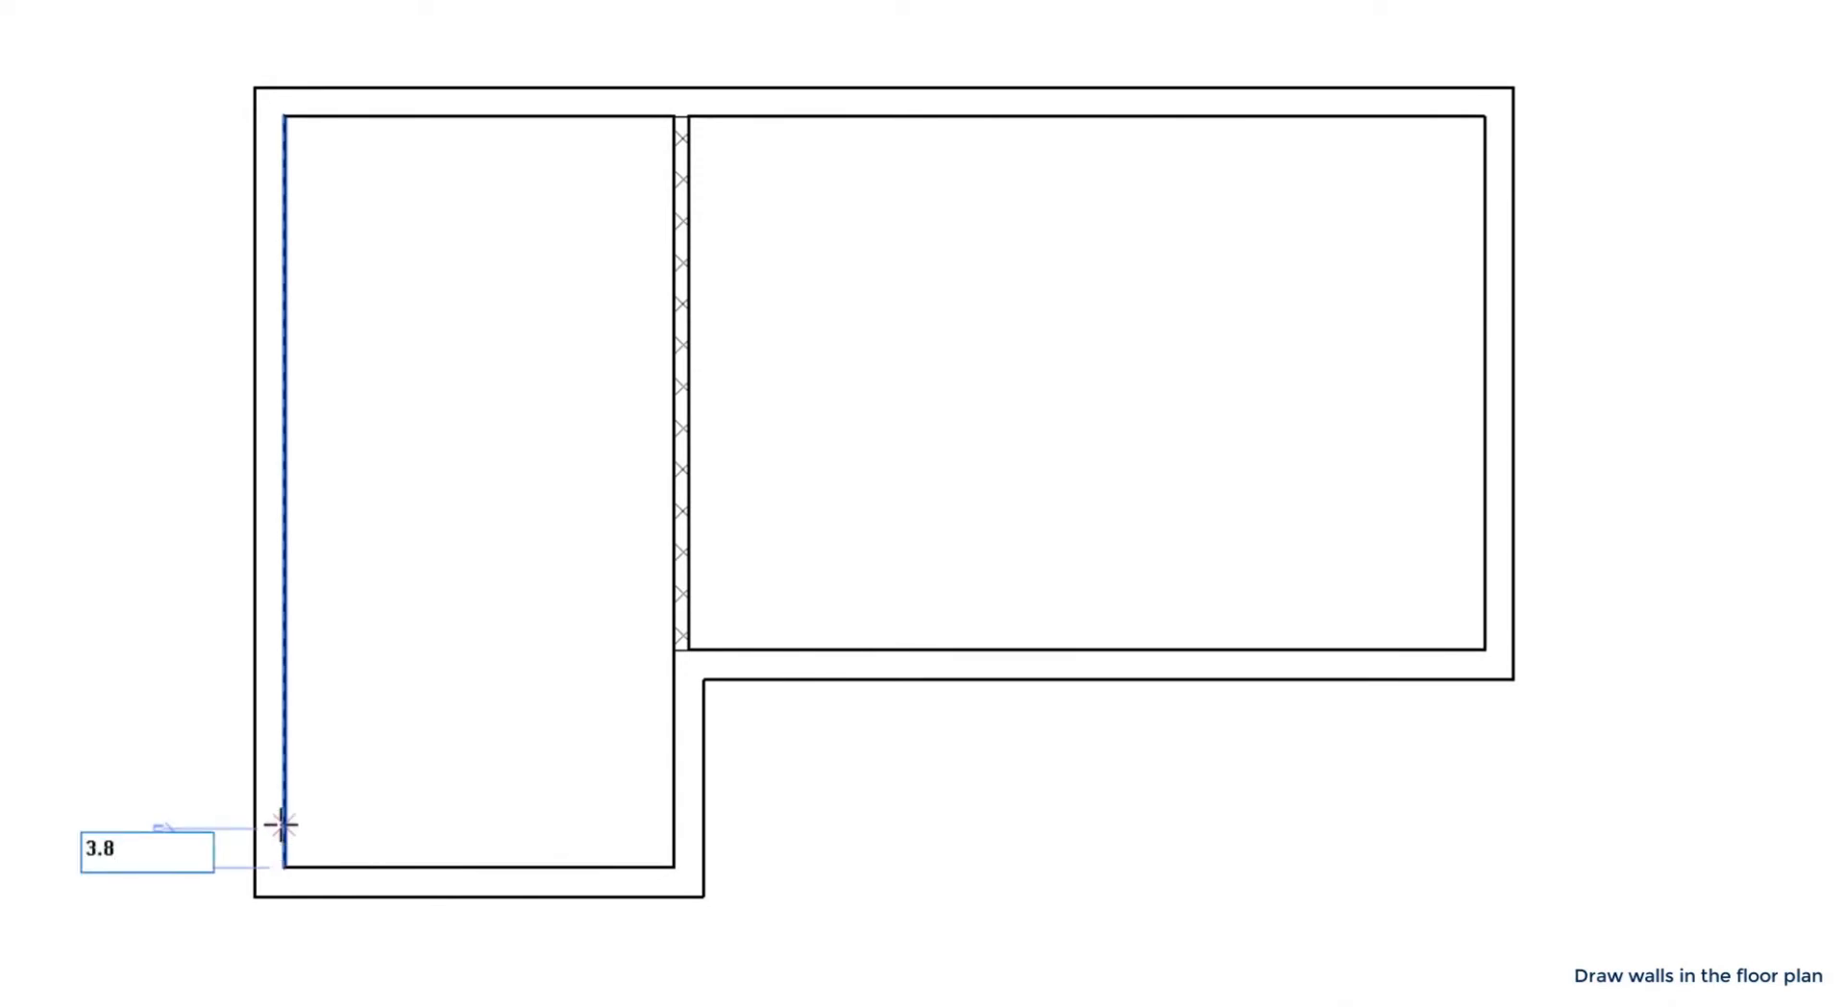
key(Return)
click(669, 496)
key(Escape)
key(Escape)
click(555, 505)
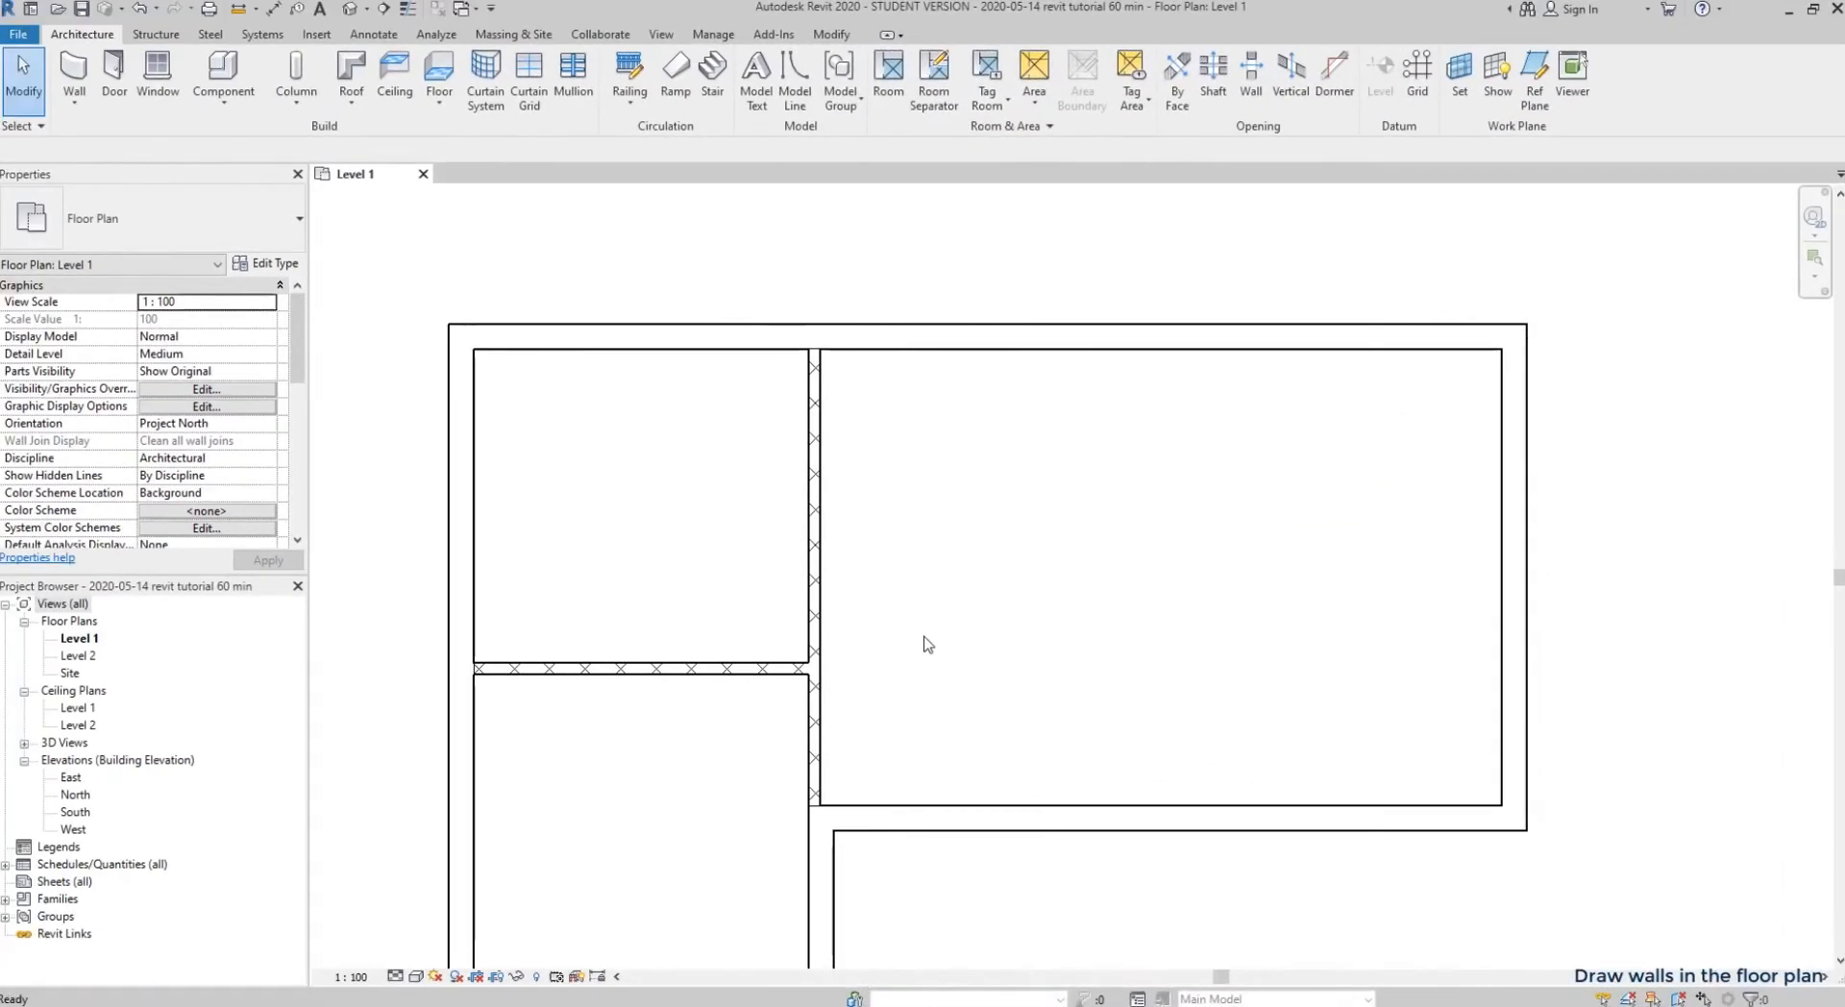
- Start a wall on the vertical partition's right face, 2.2 m below the top exterior wall, and draw it 1.13 m to the right
key(w)
key(a)
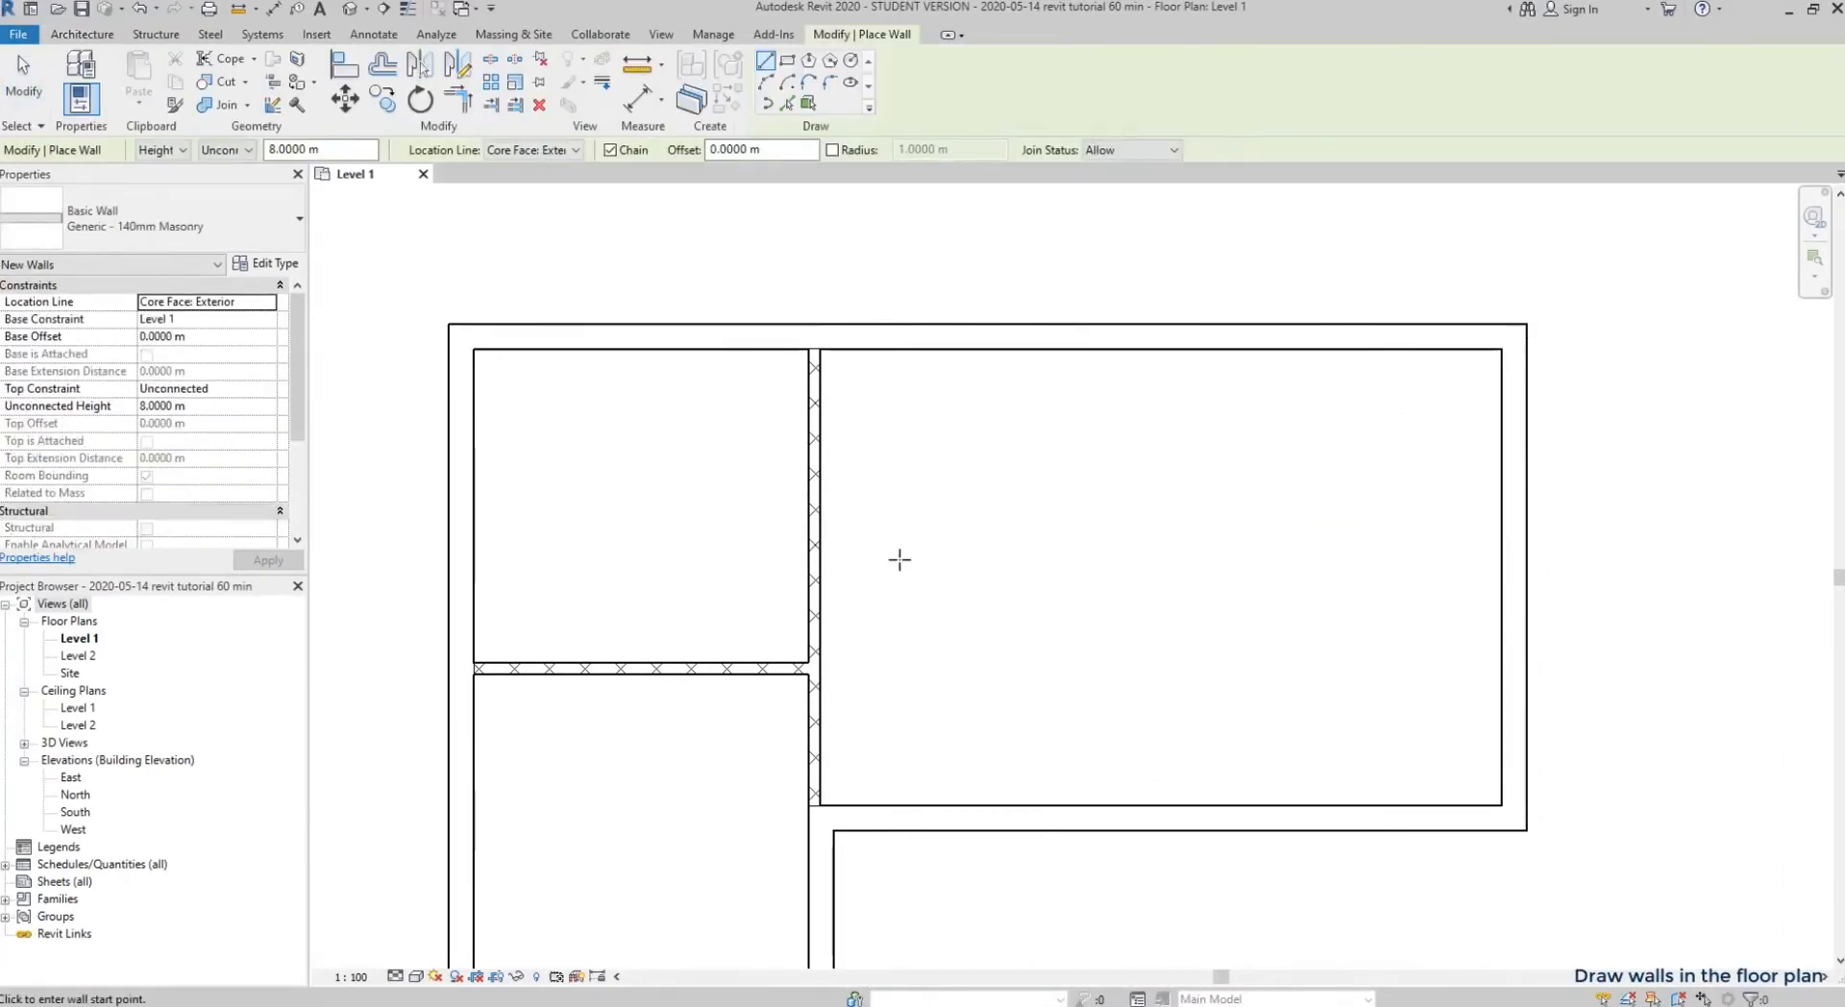
click(820, 349)
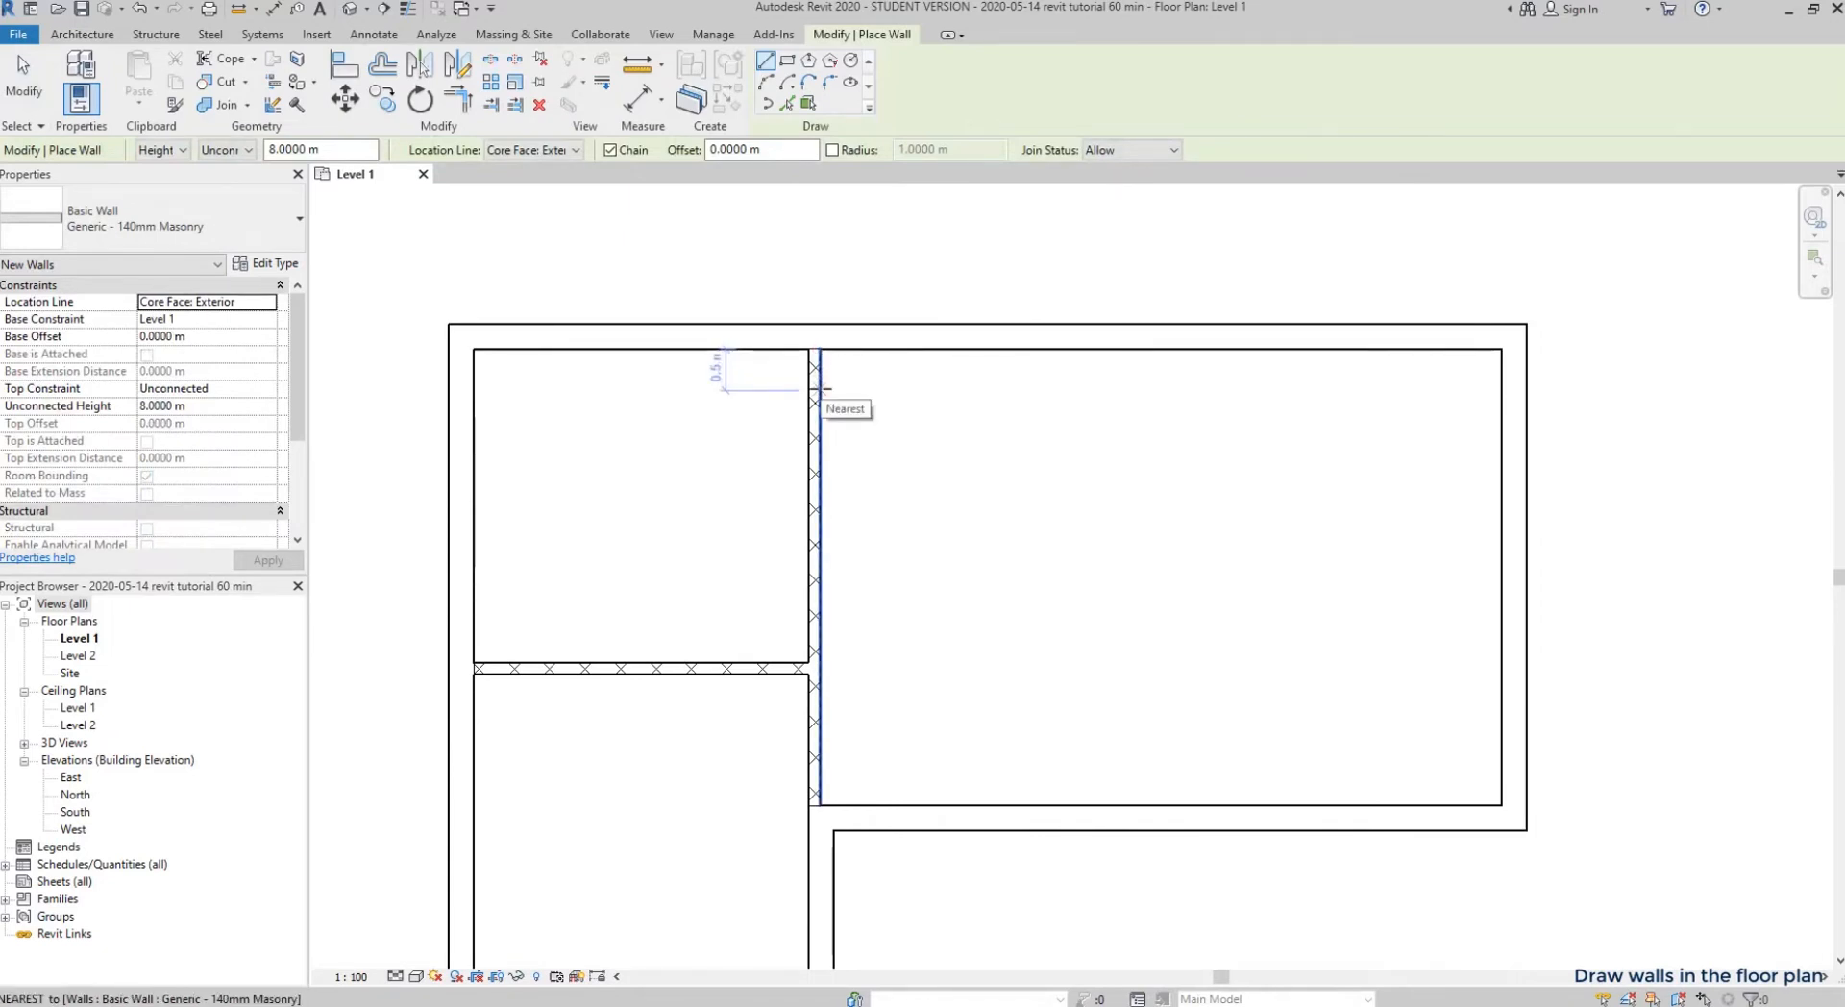
text(2.2)
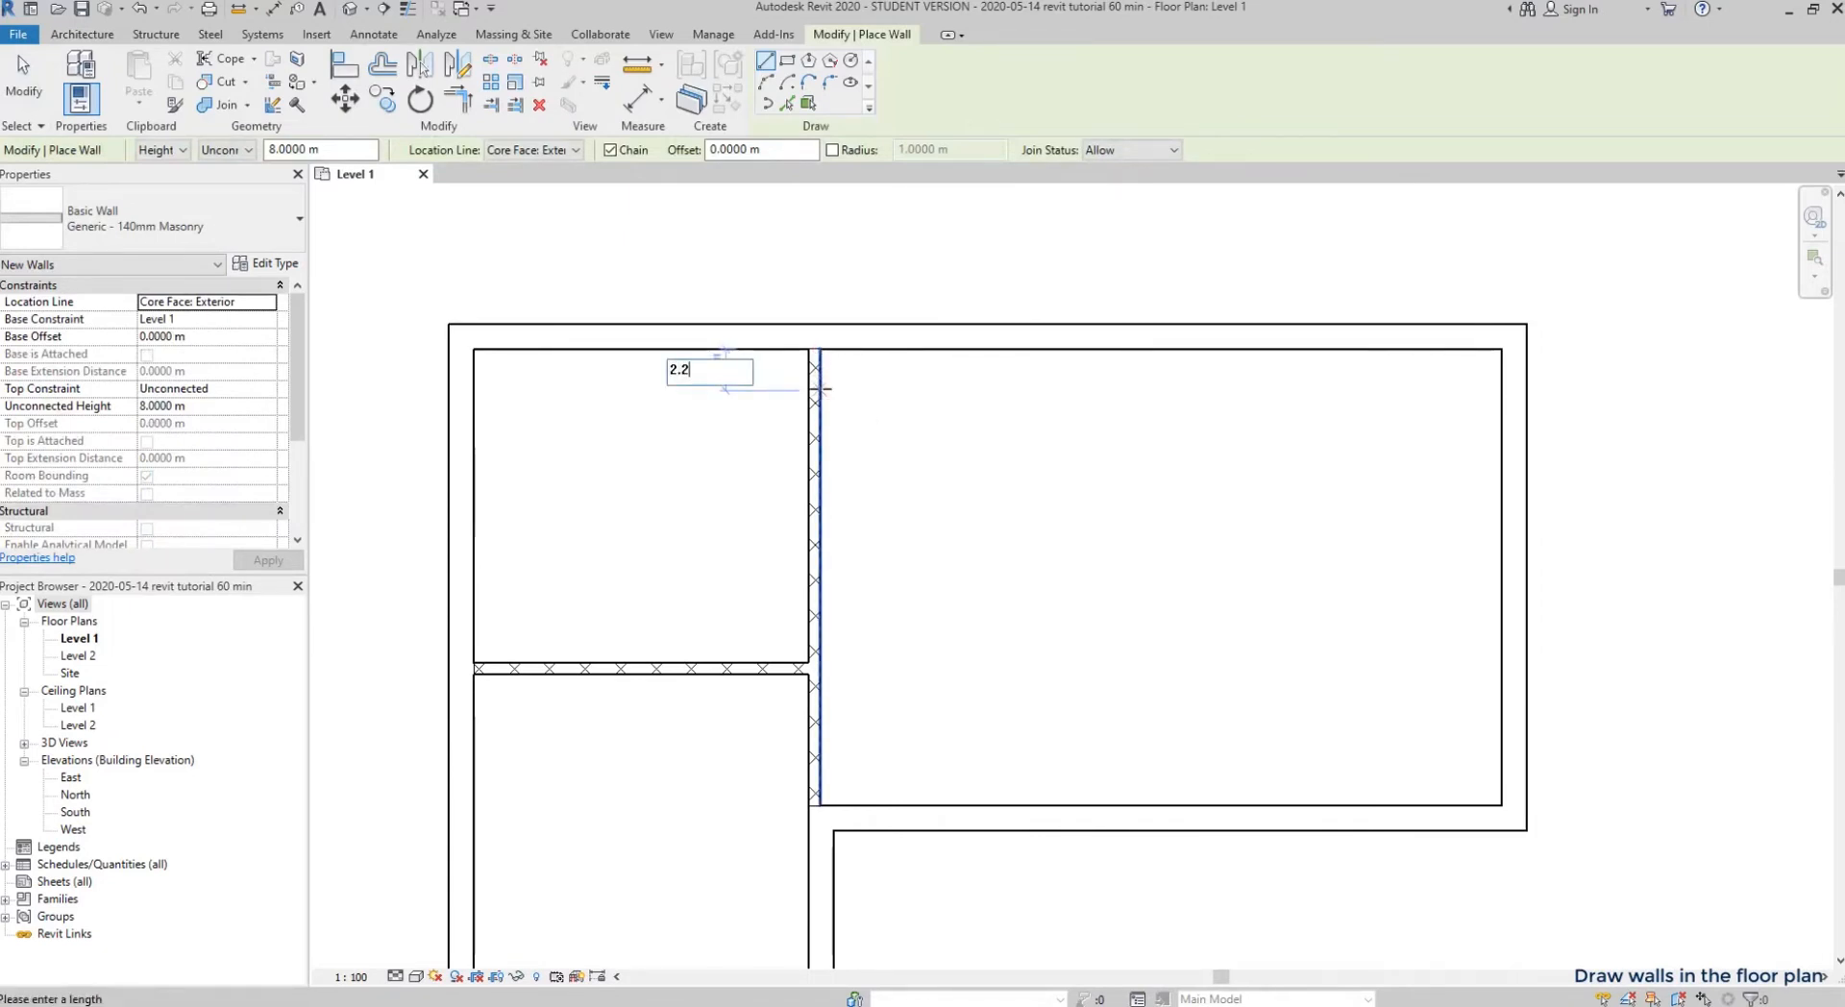
key(Return)
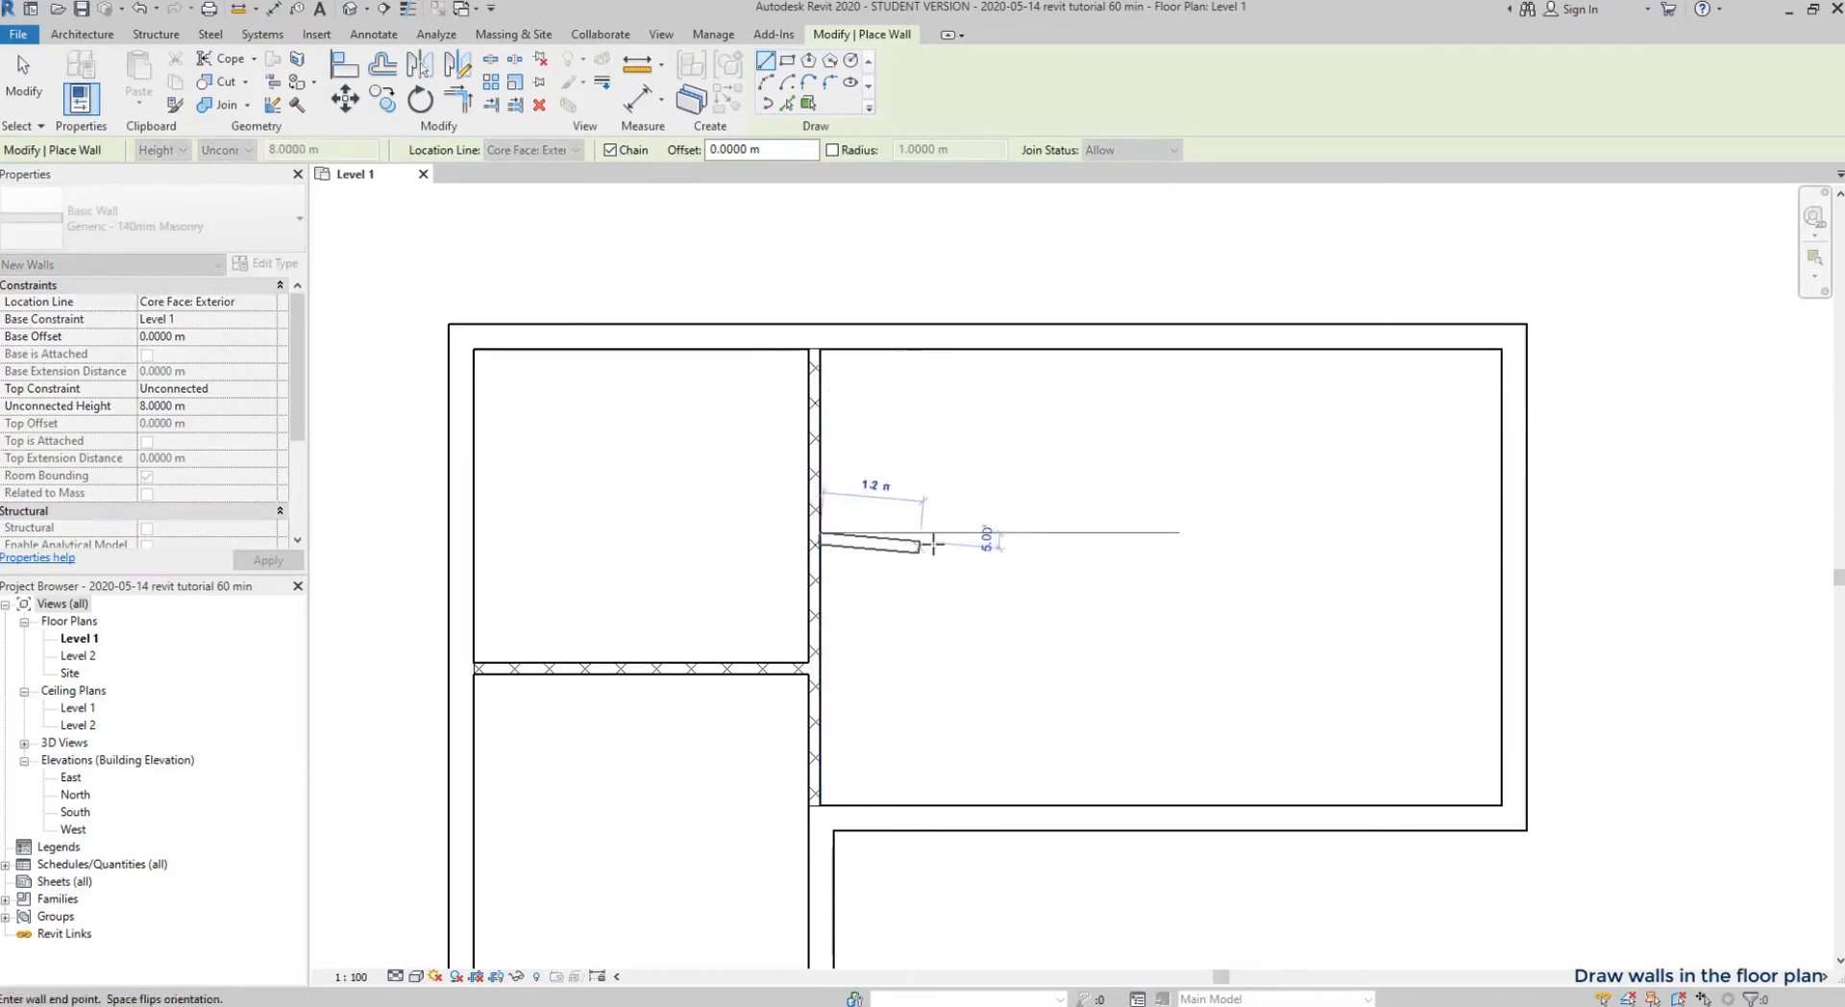
text(1.13)
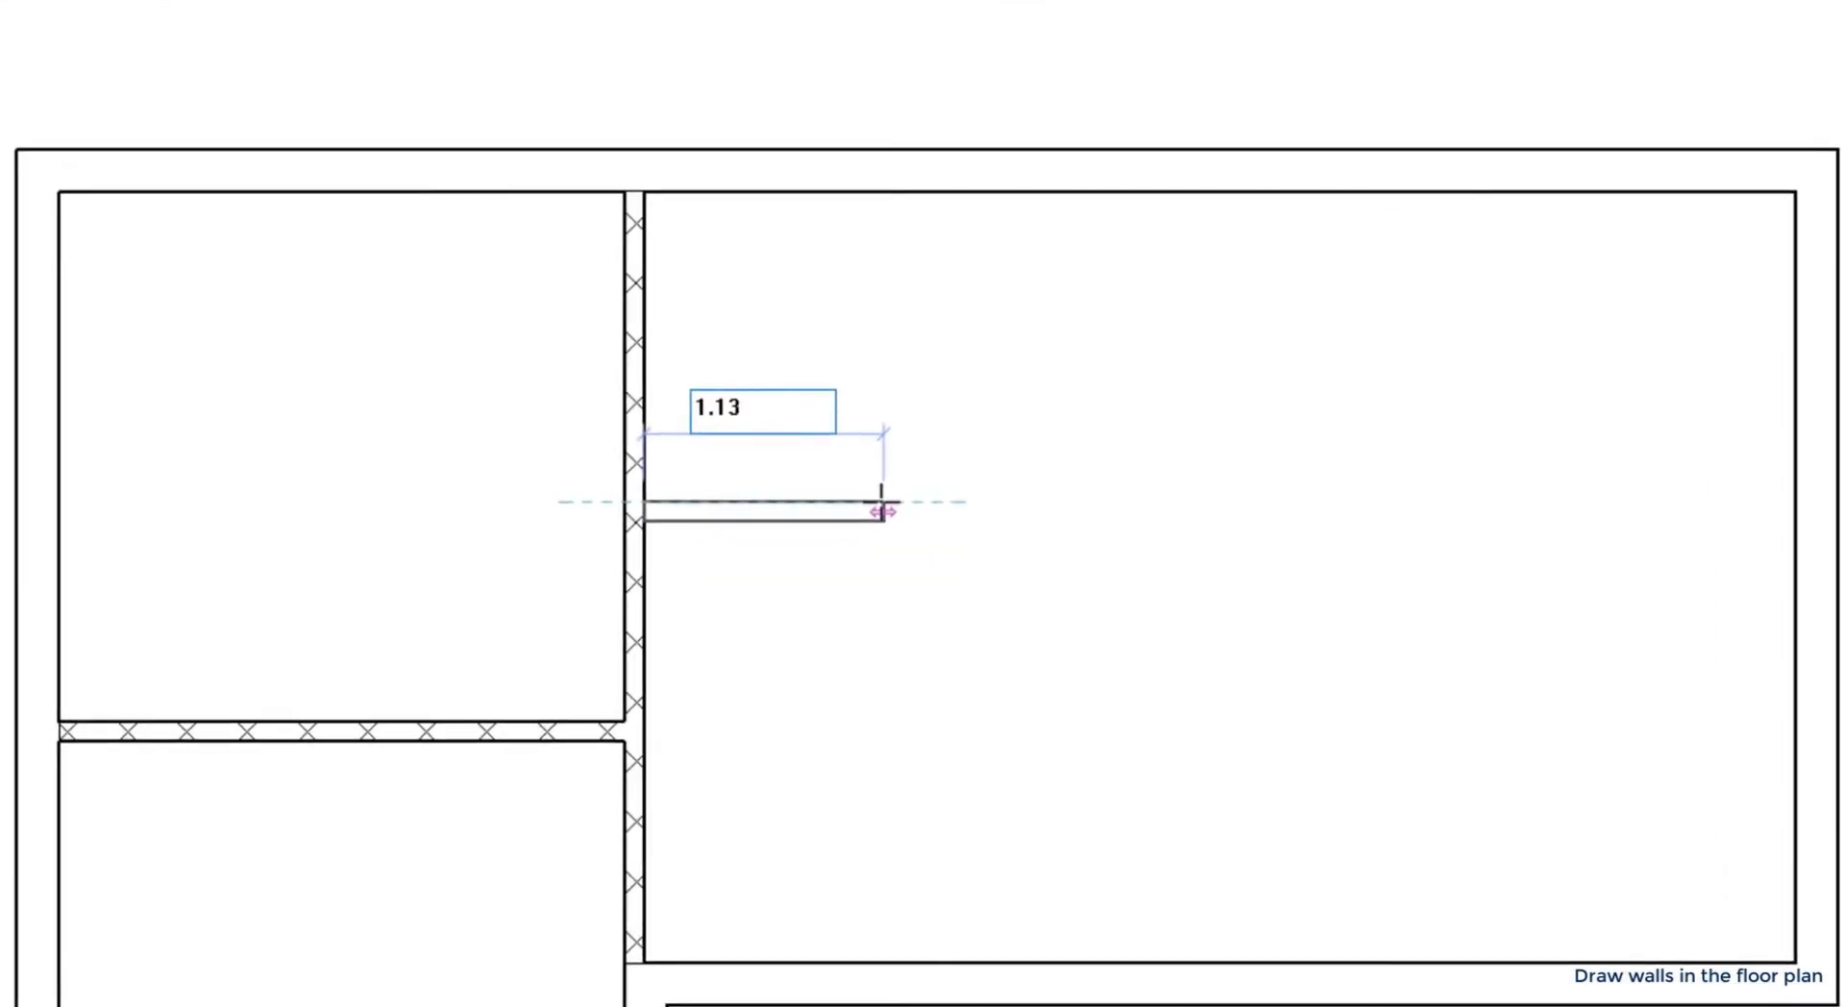
key(Return)
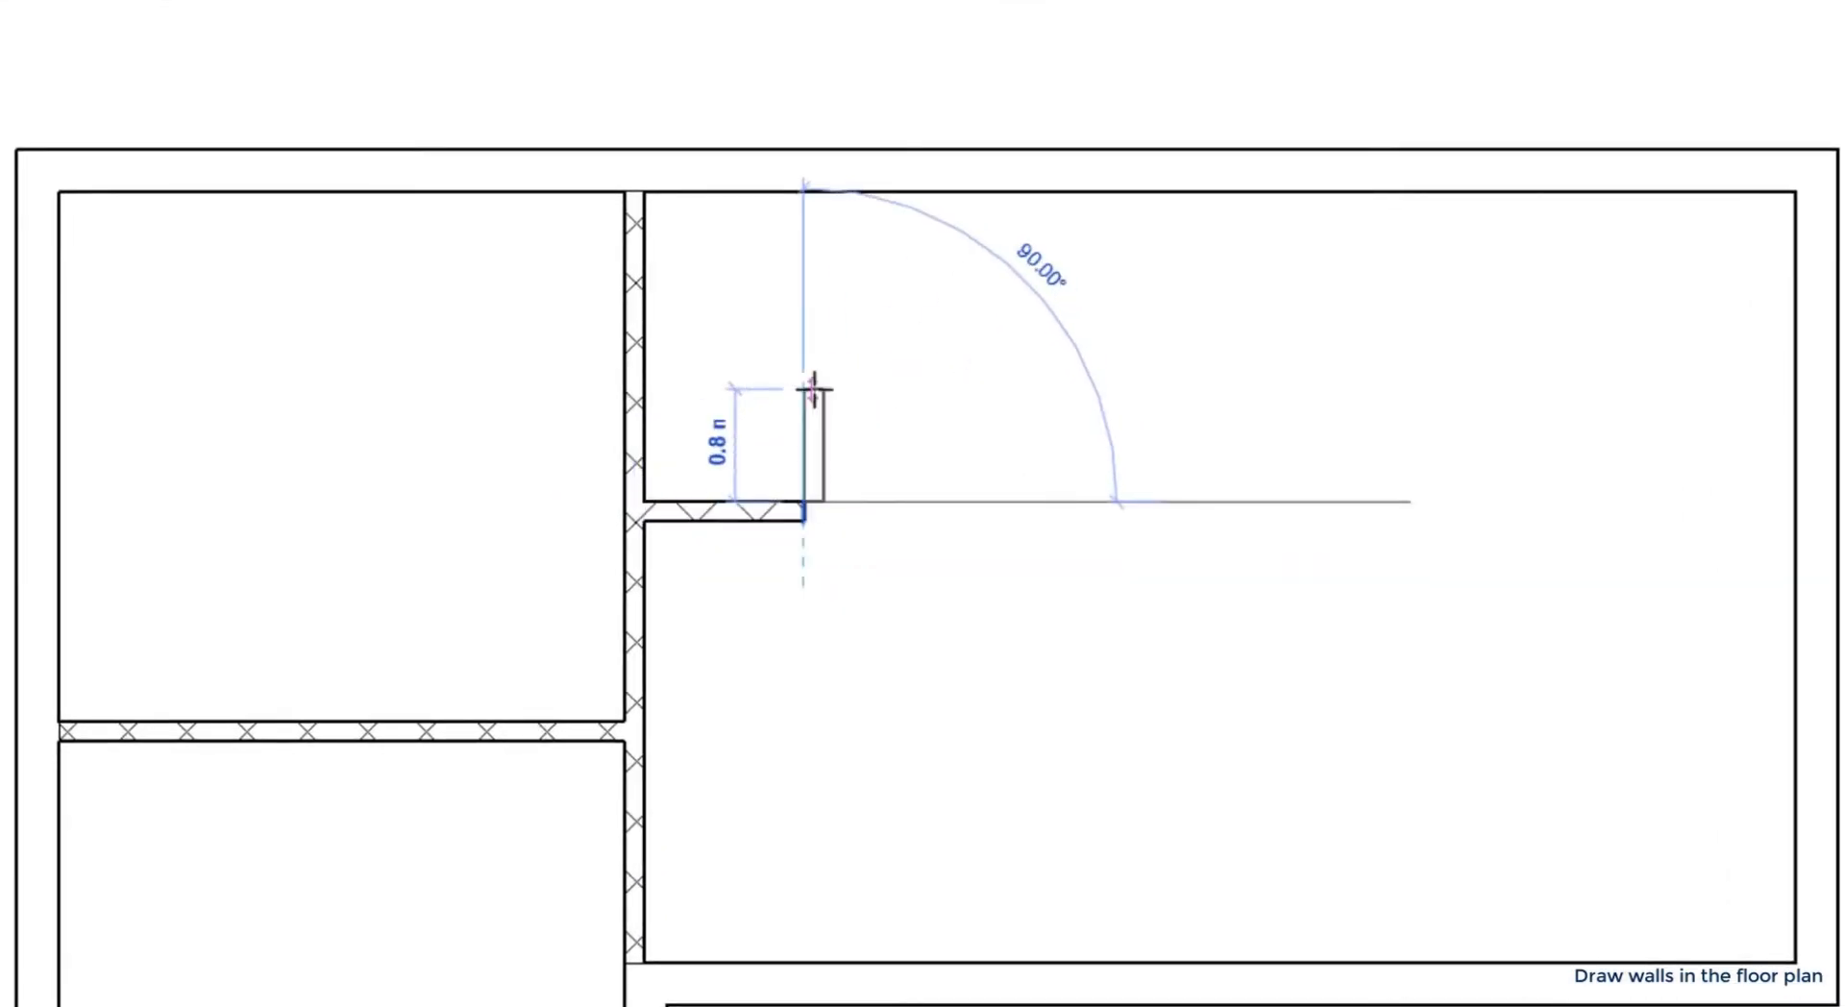
- Continue the chain with a wall about 0.8 m up, one 0.86 m to the right, and one up to the top exterior wall
click(813, 389)
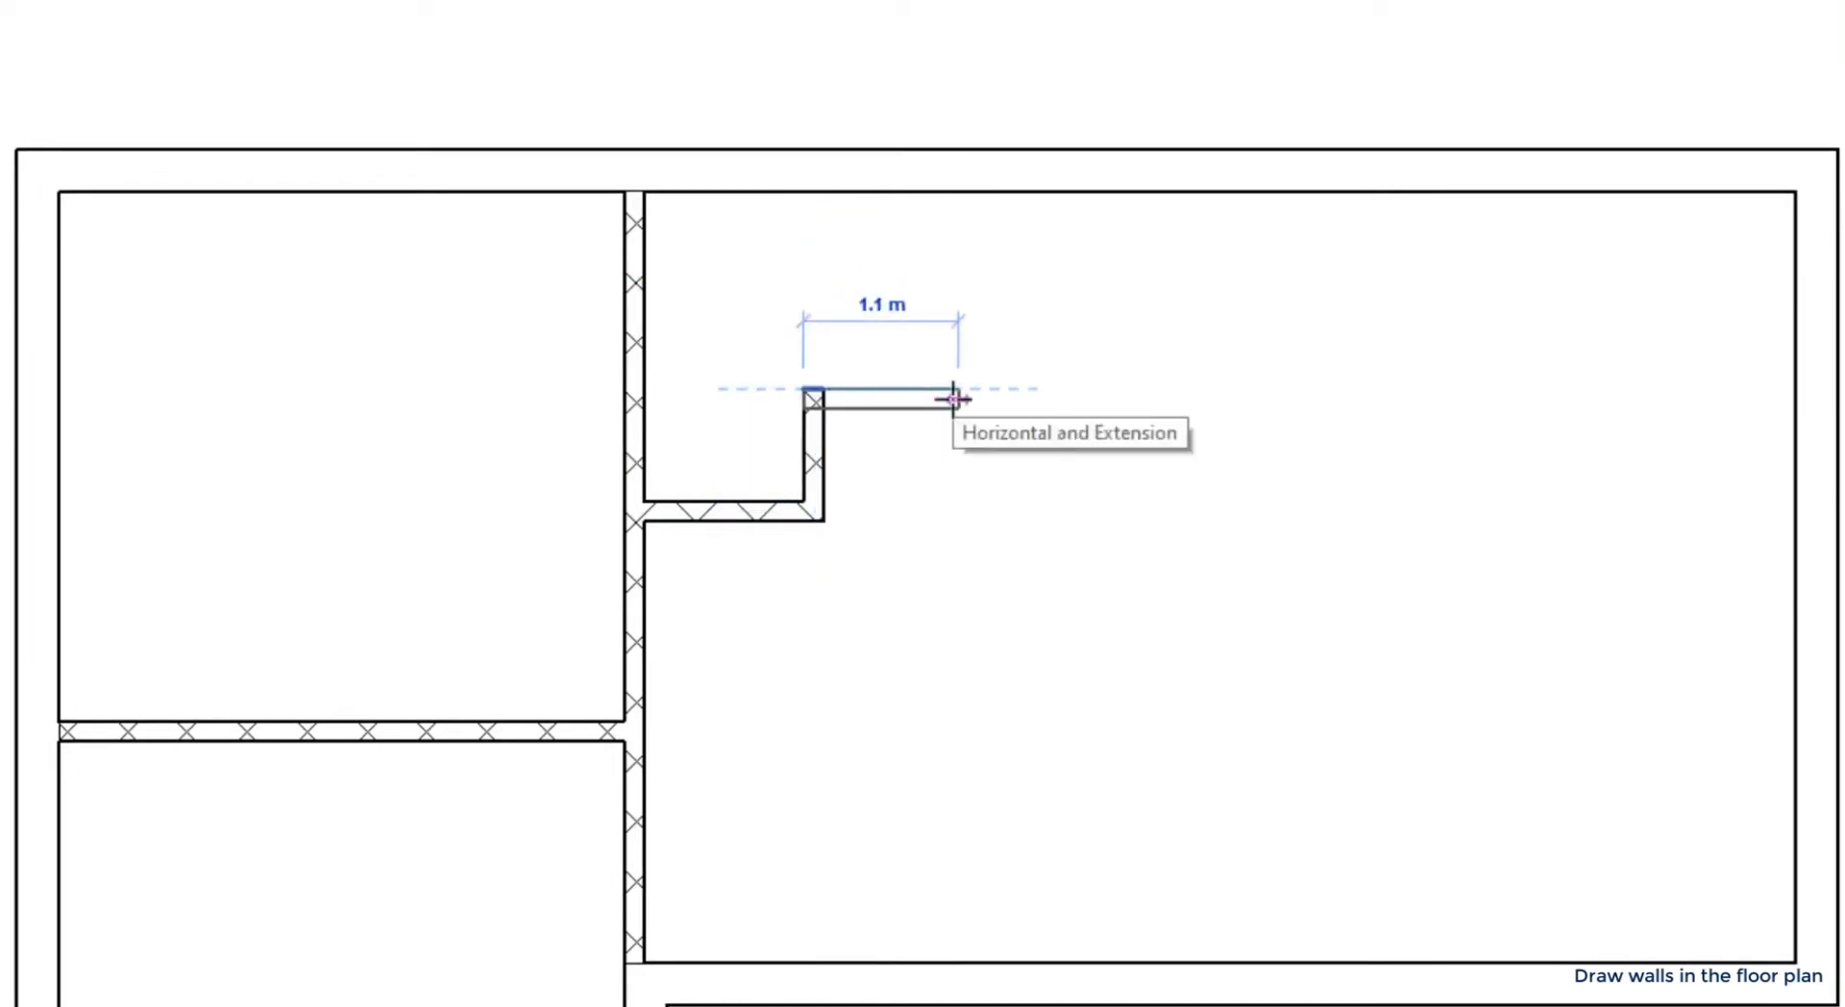
text(0.86)
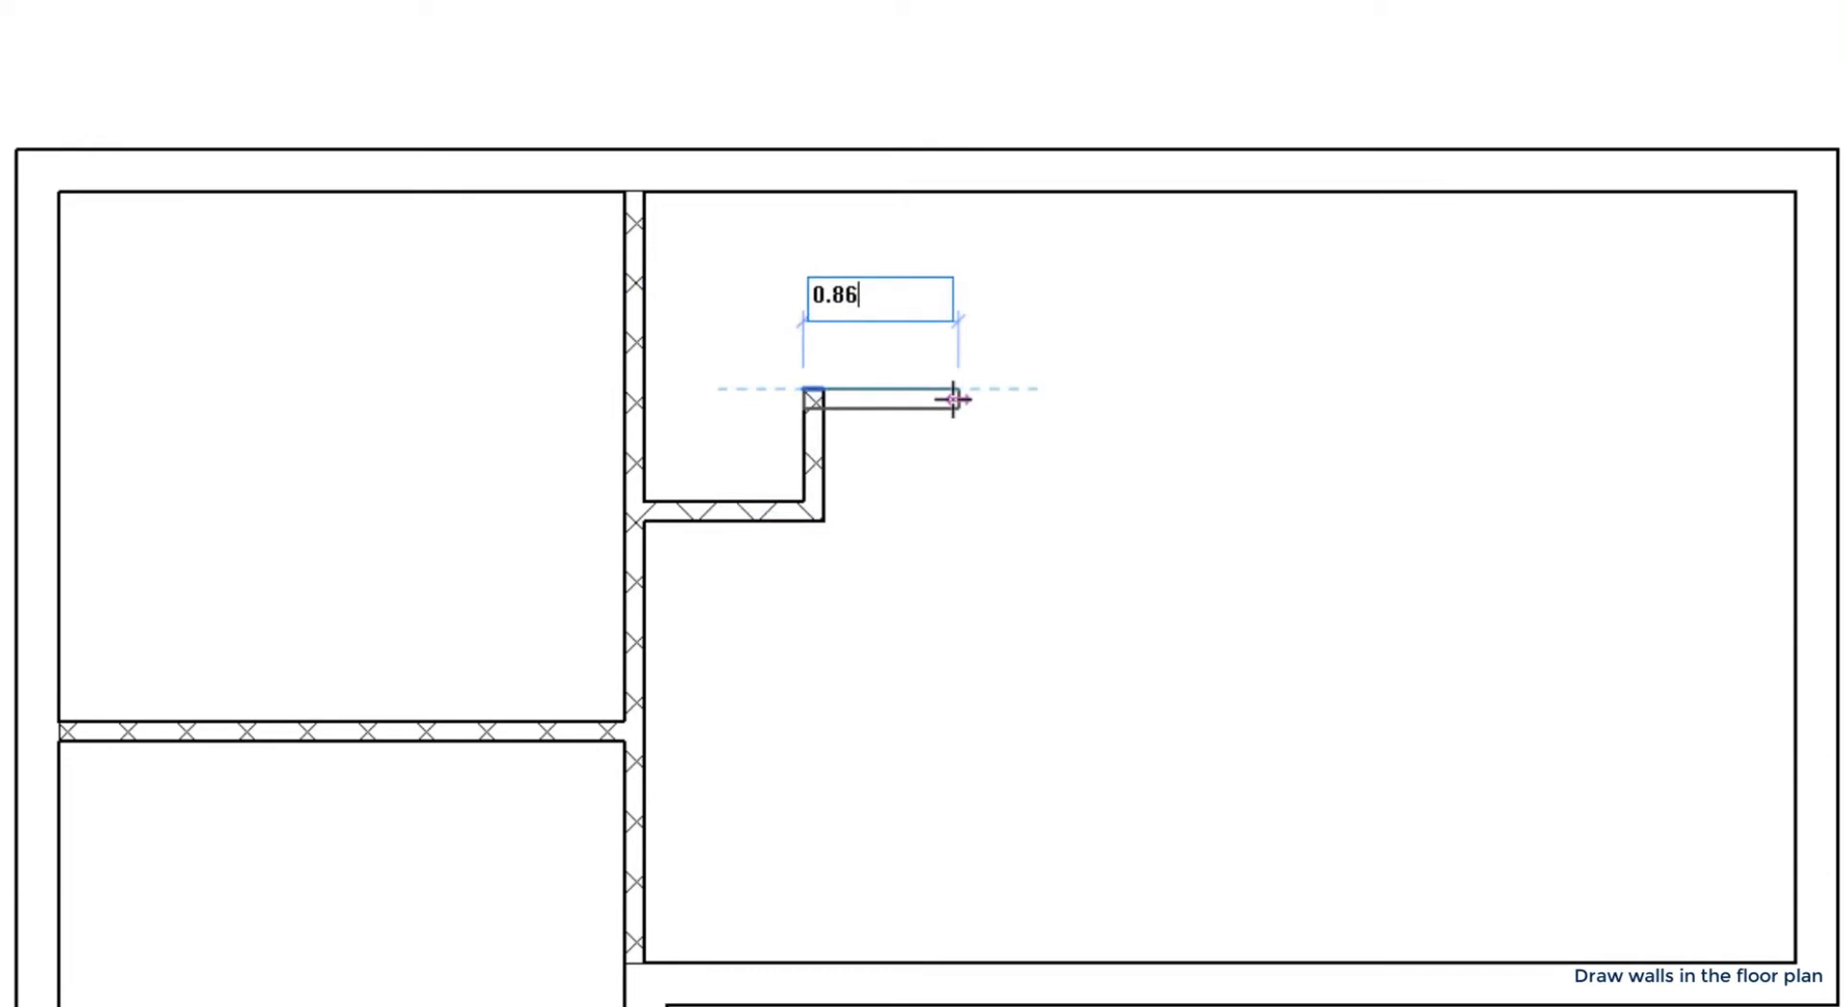
key(Return)
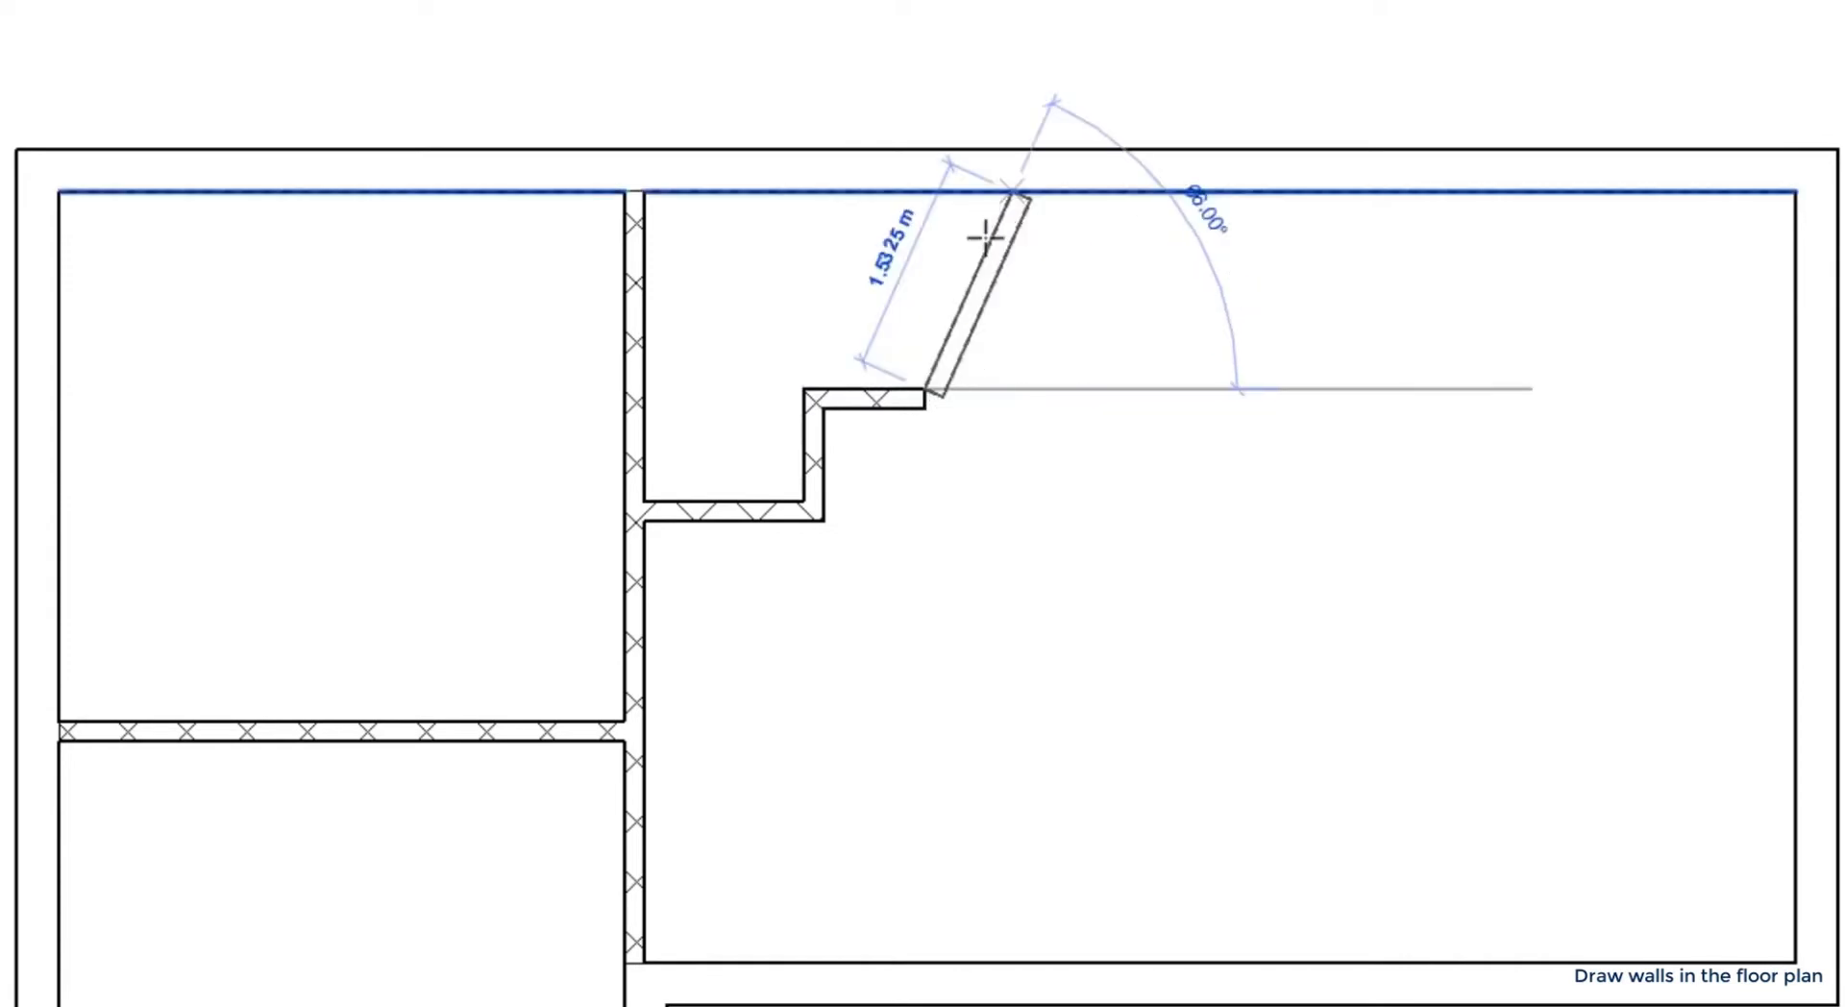
click(925, 189)
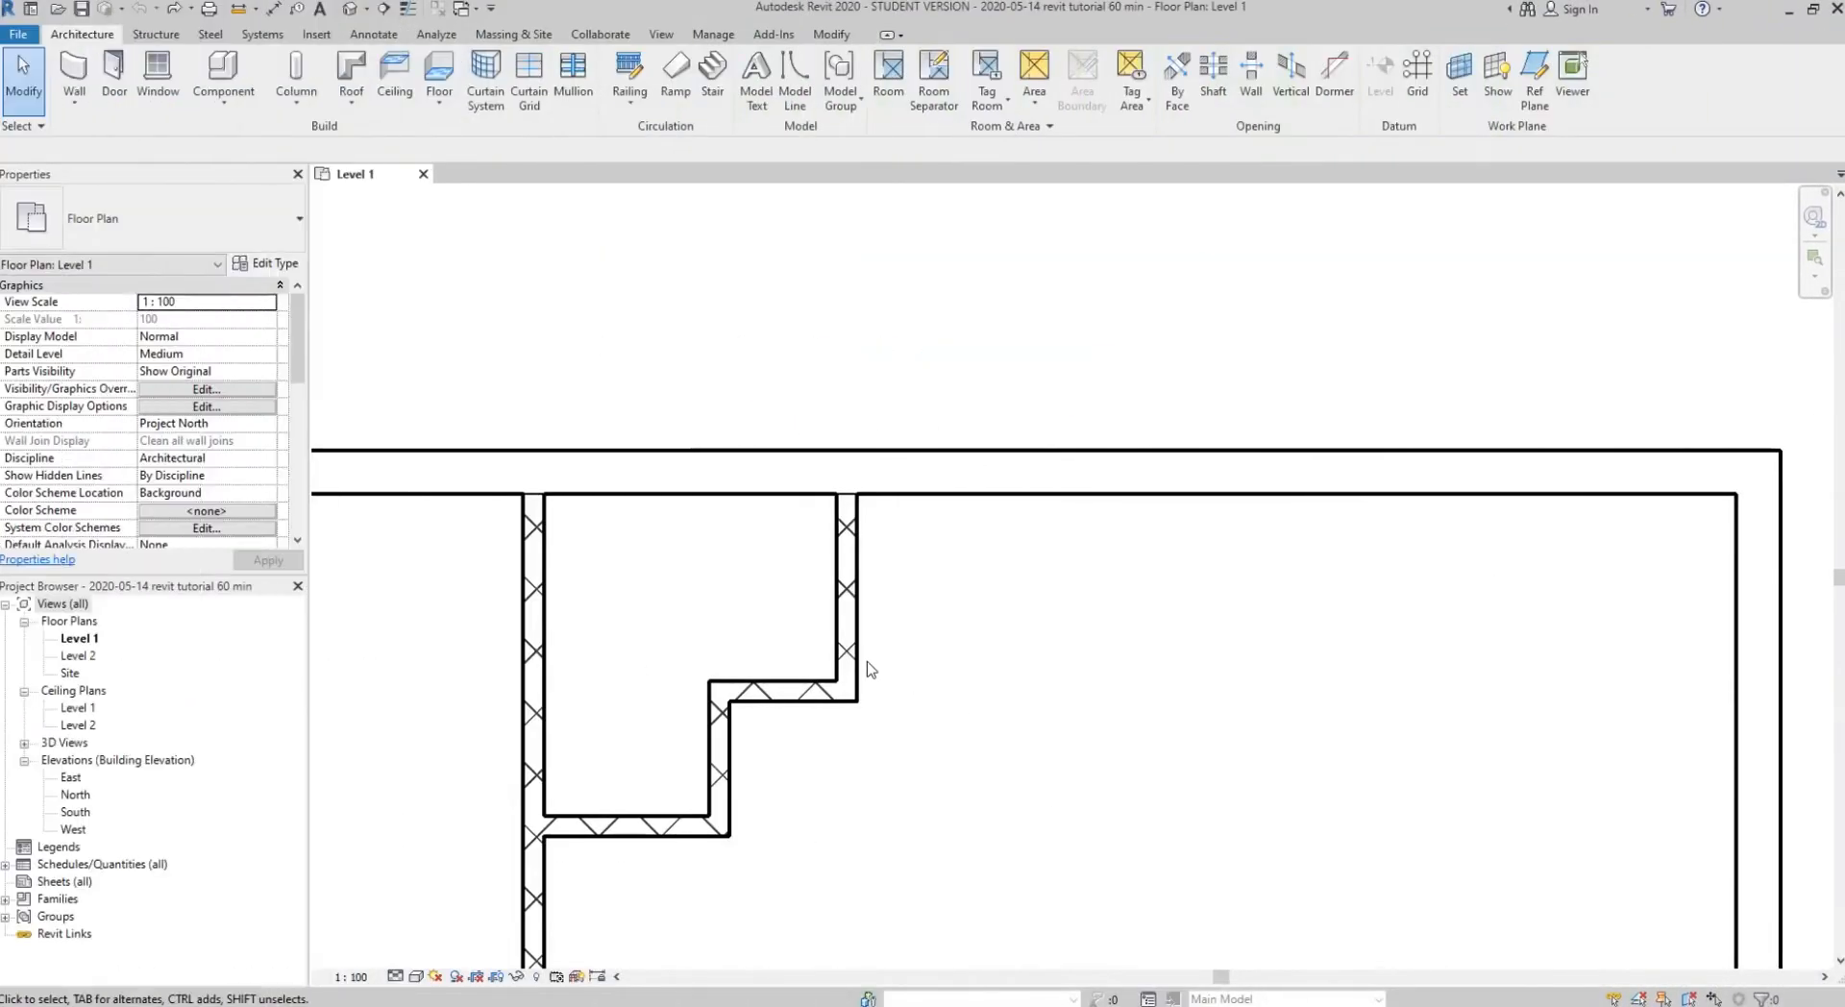
- Try moving walls freehand: the stepped partition's upper vertical wall to the left, and the angled pair's horizontal wall up and to the right
click(849, 657)
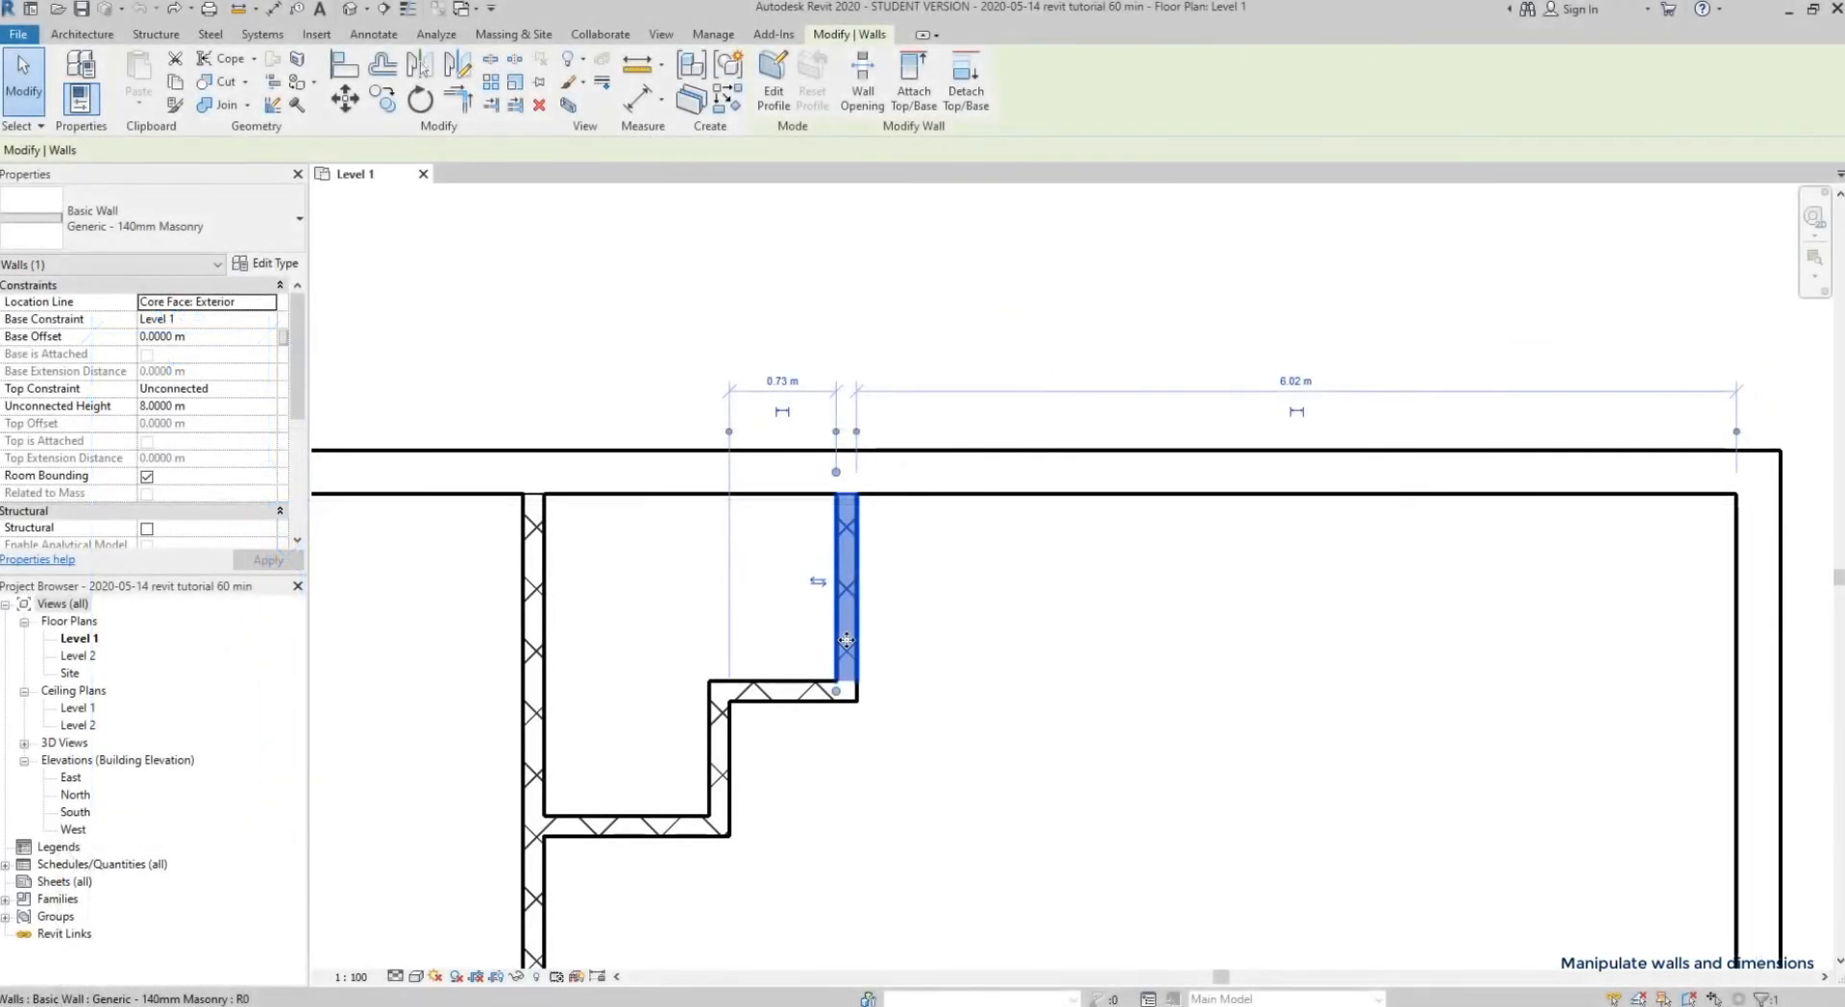
drag(845, 640, 775, 641)
drag(1170, 529, 1210, 873)
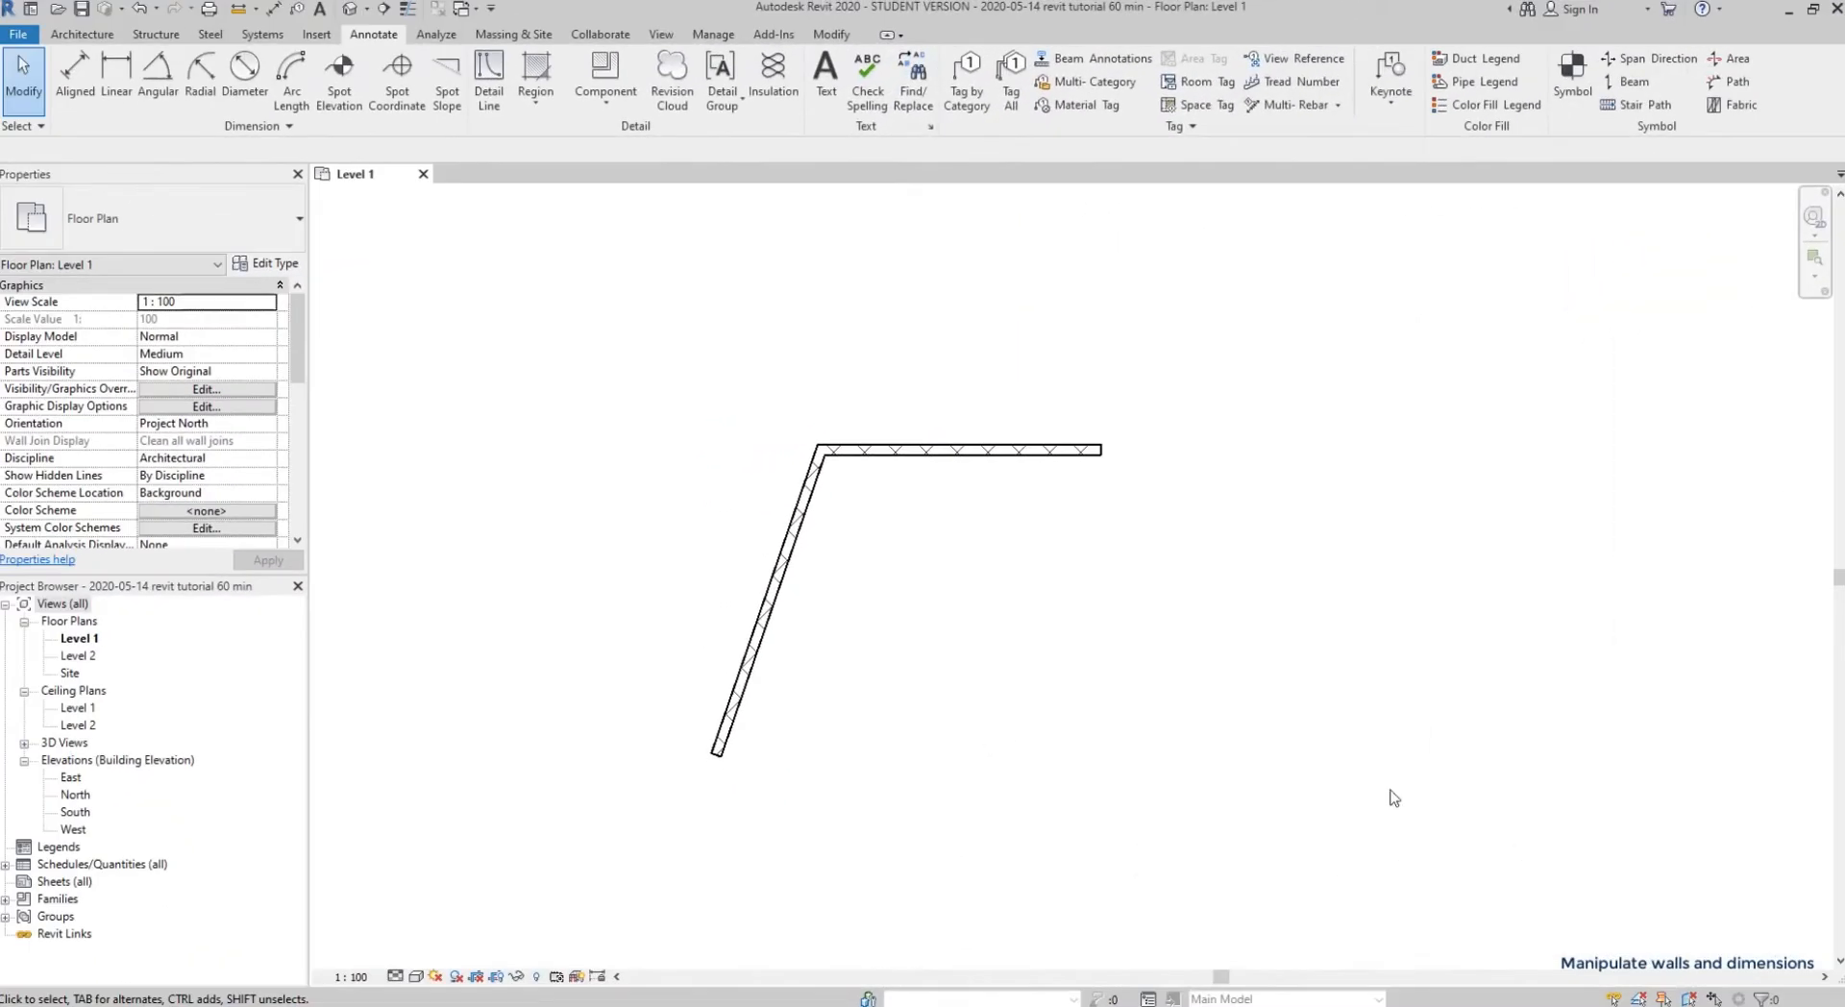
click(964, 458)
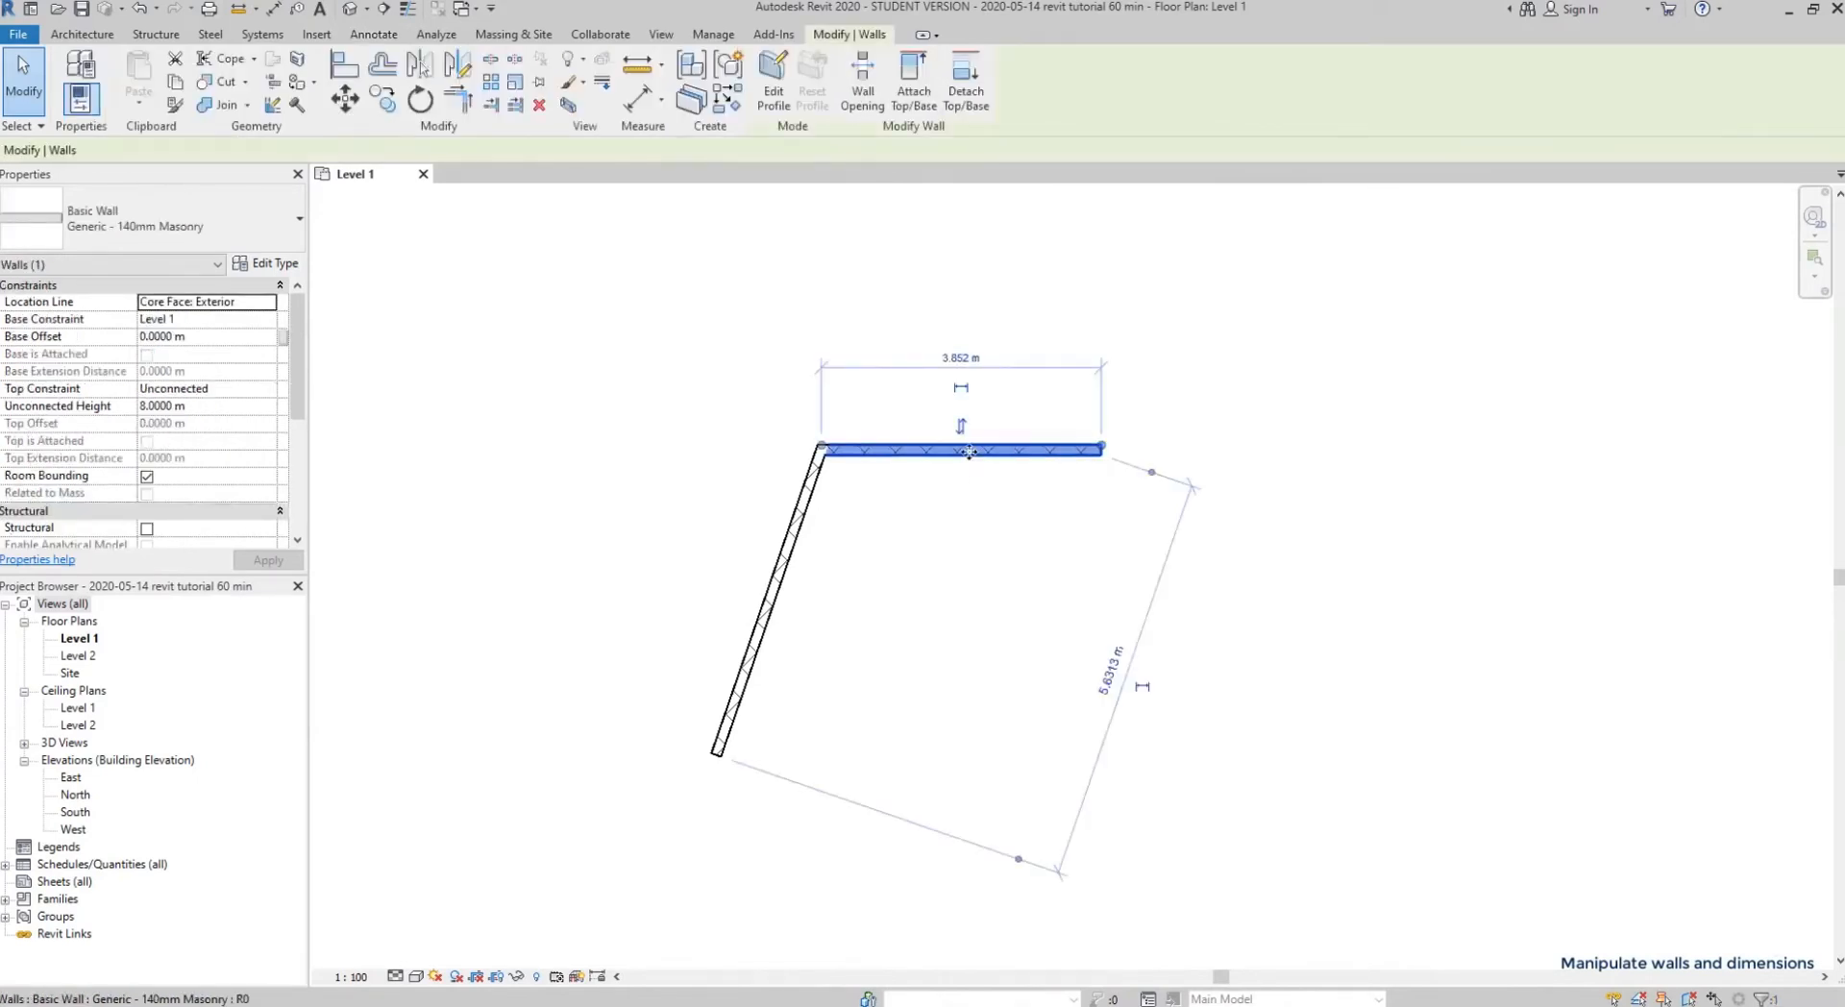
drag(968, 459, 1191, 252)
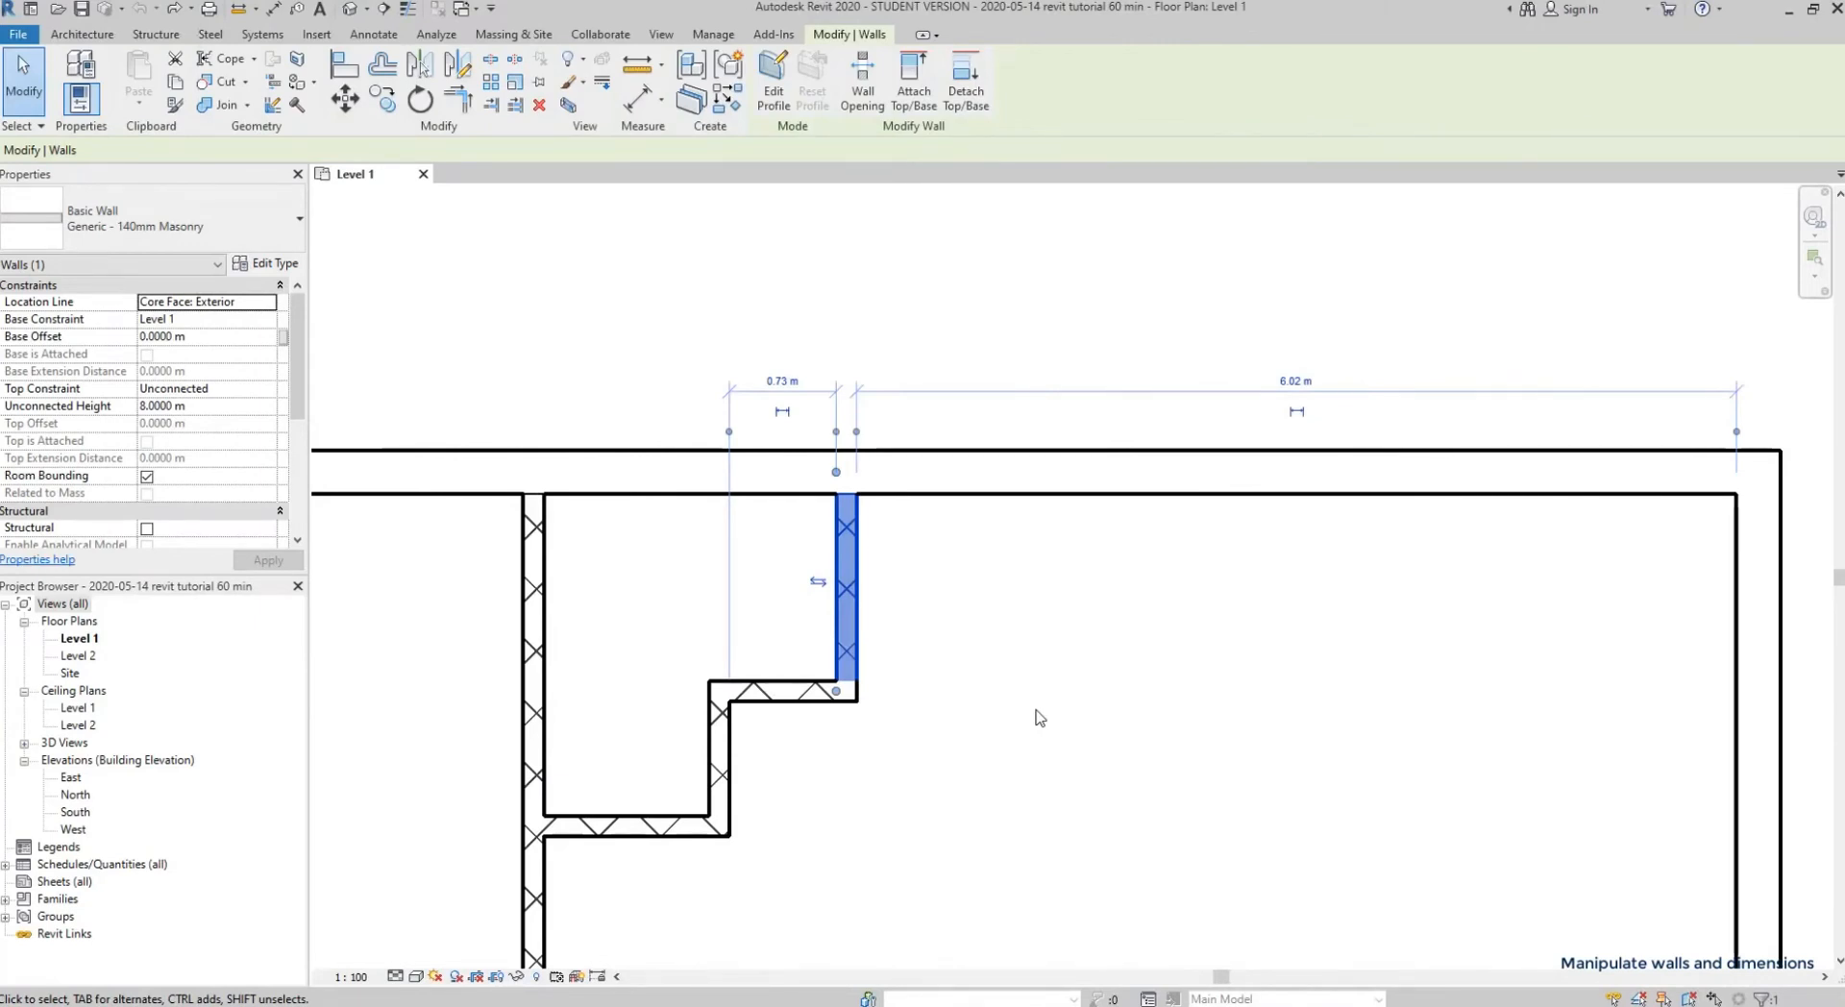
- Set the distance from the stepped partition's upper vertical wall to the right exterior wall to 4 m
click(1295, 380)
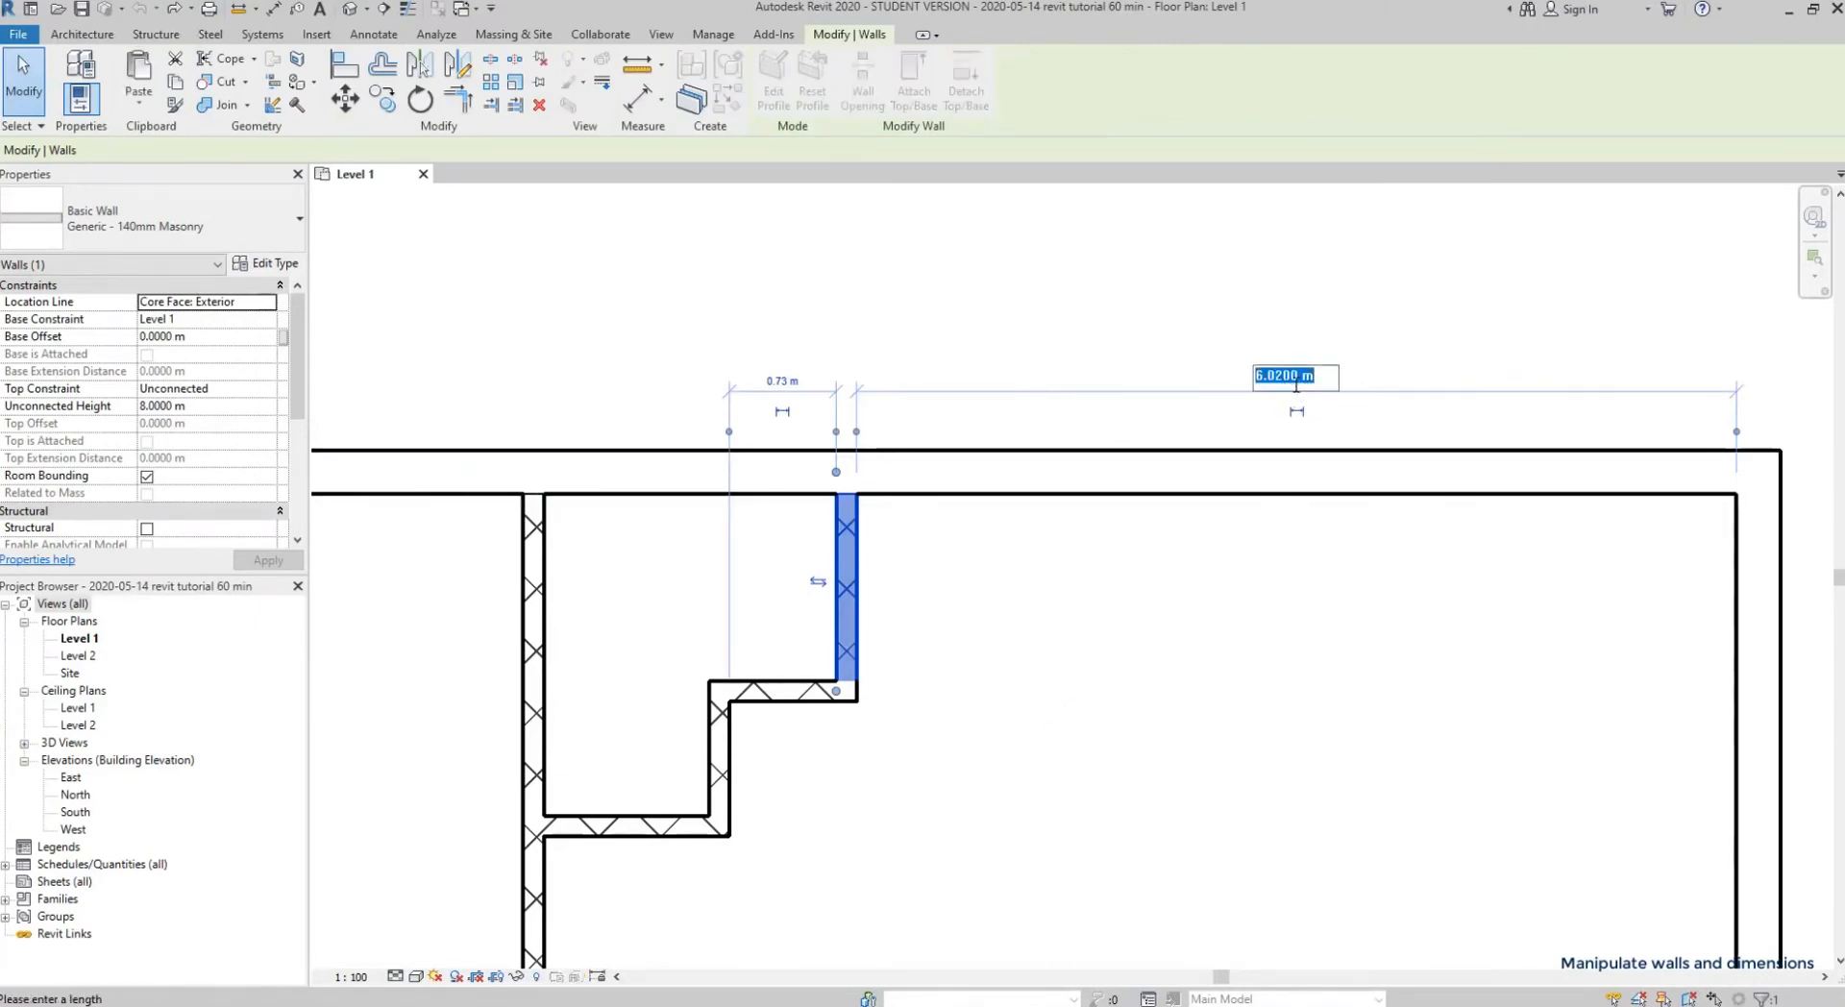
text(4)
key(Return)
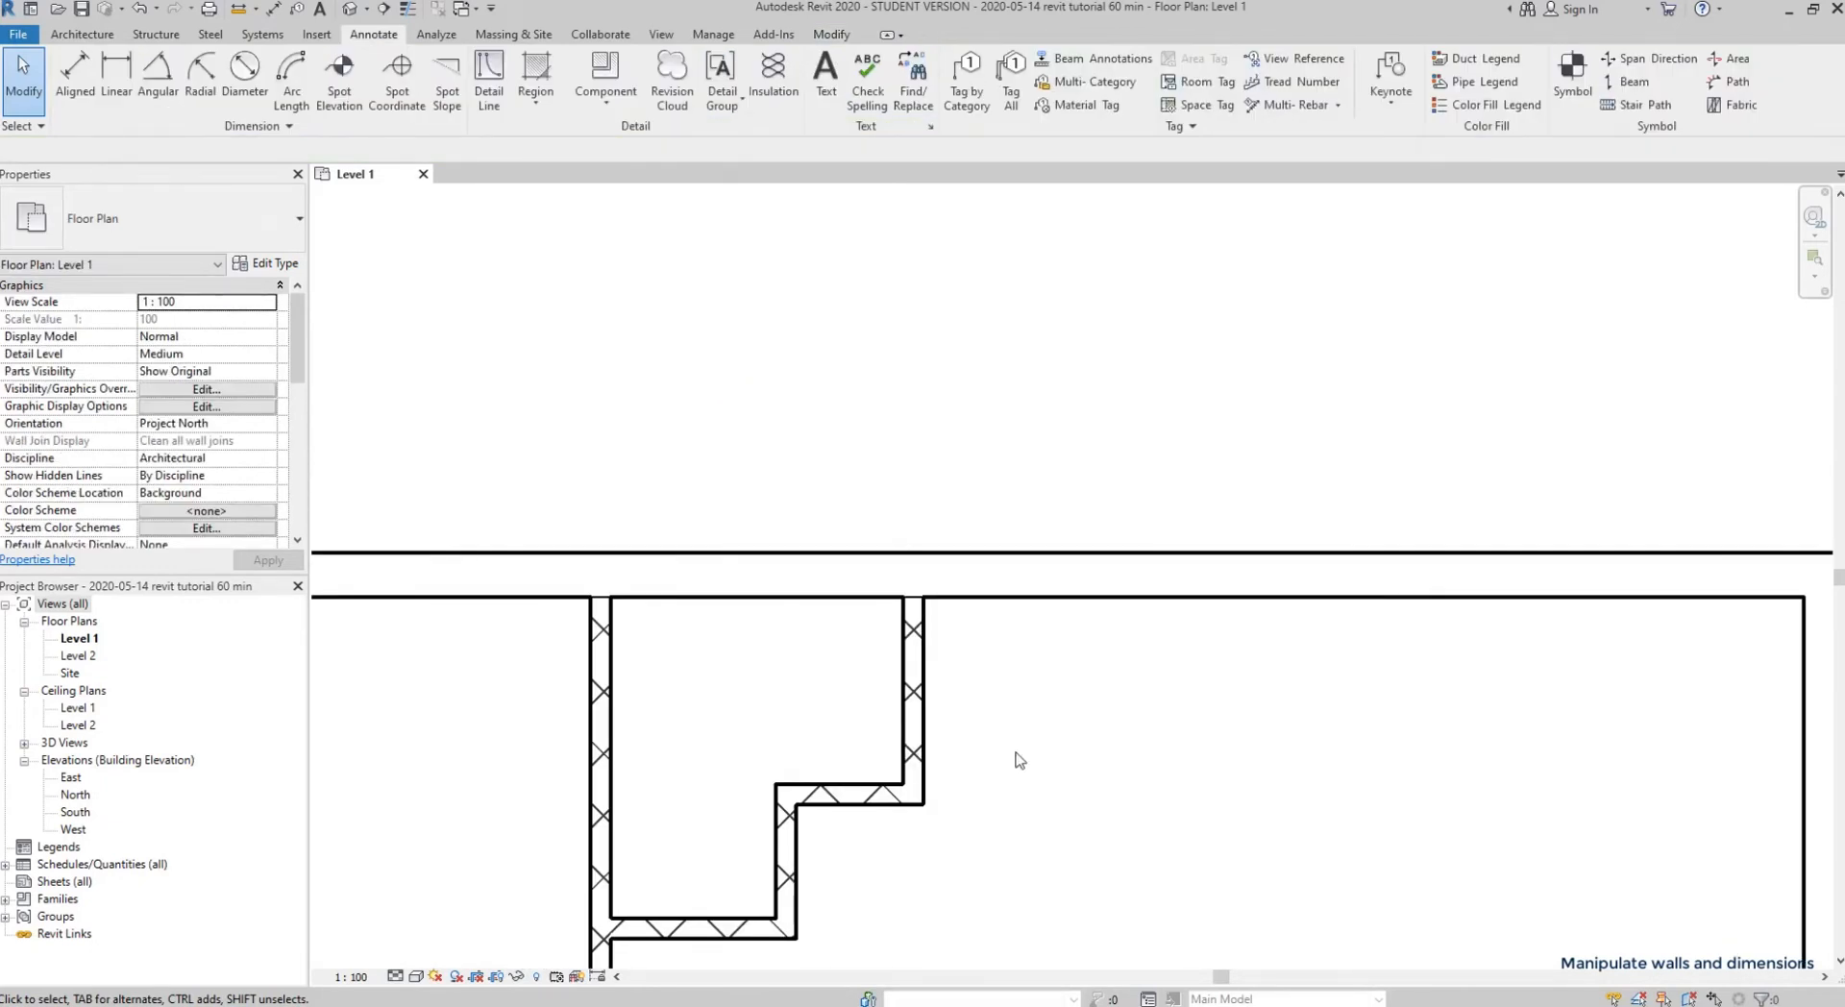
- Make the temporary dimension between the stepped partition's two vertical walls permanent and set the view scale to 1:50
click(917, 725)
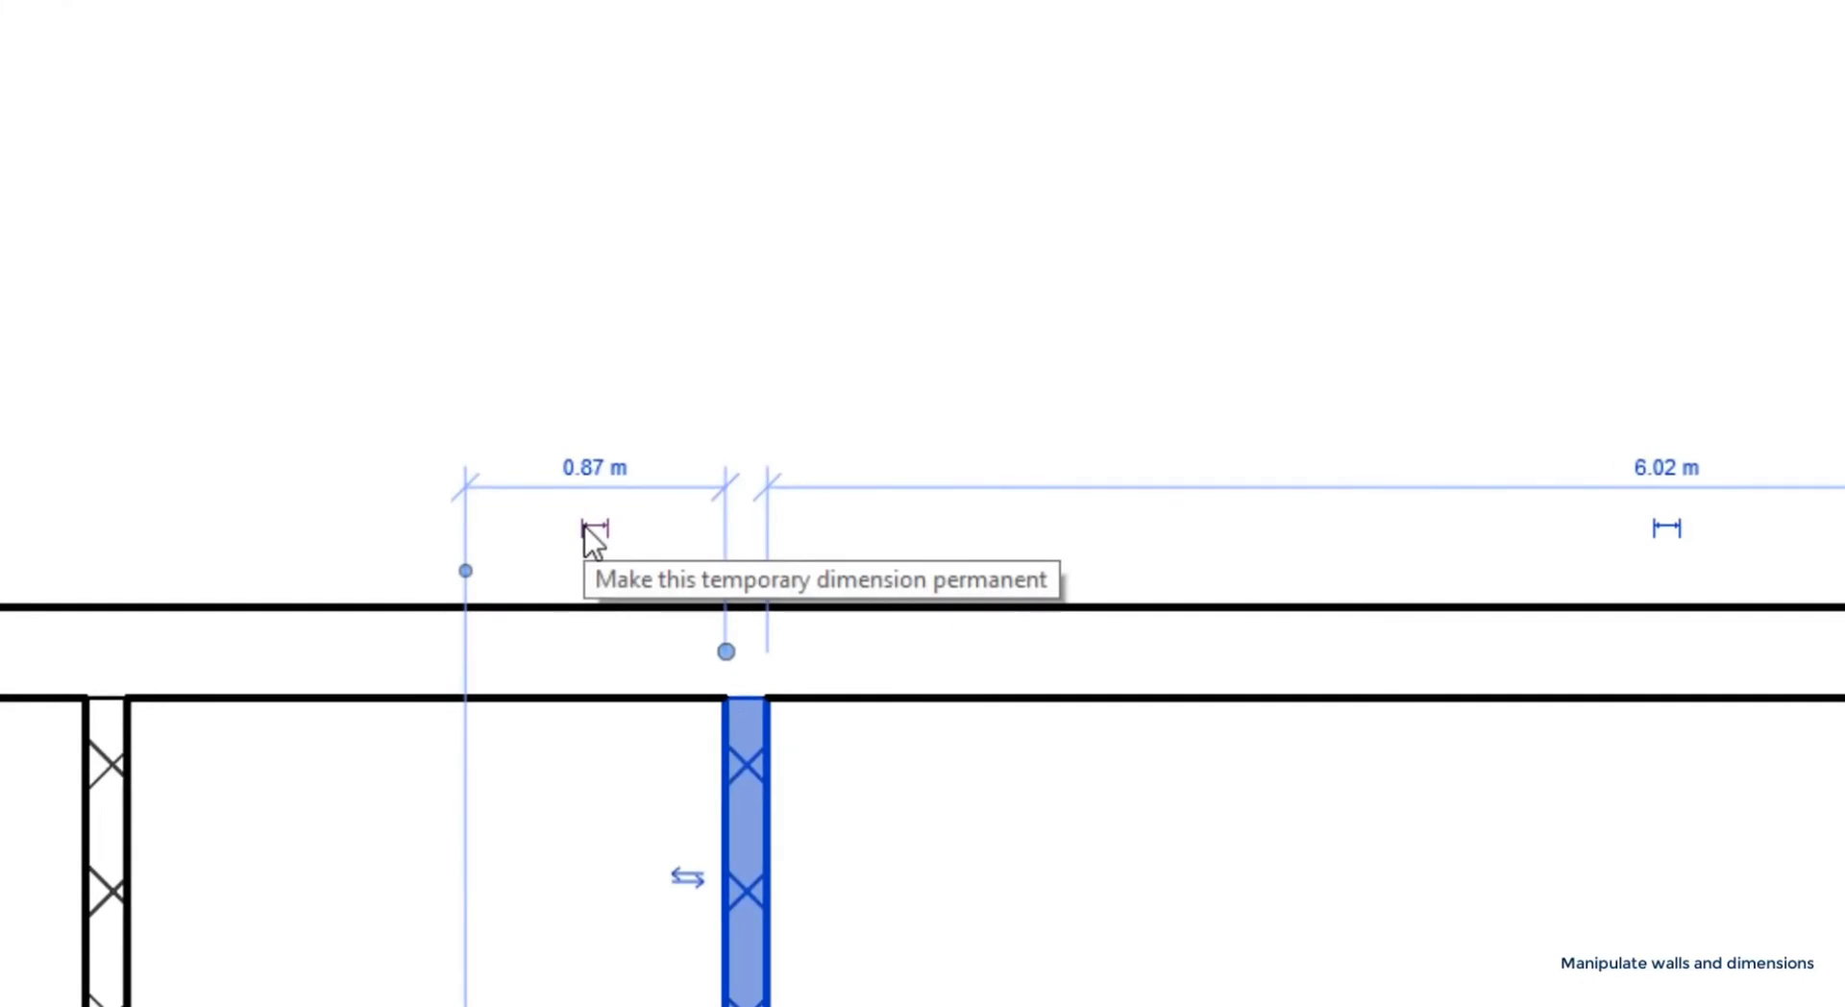
click(588, 529)
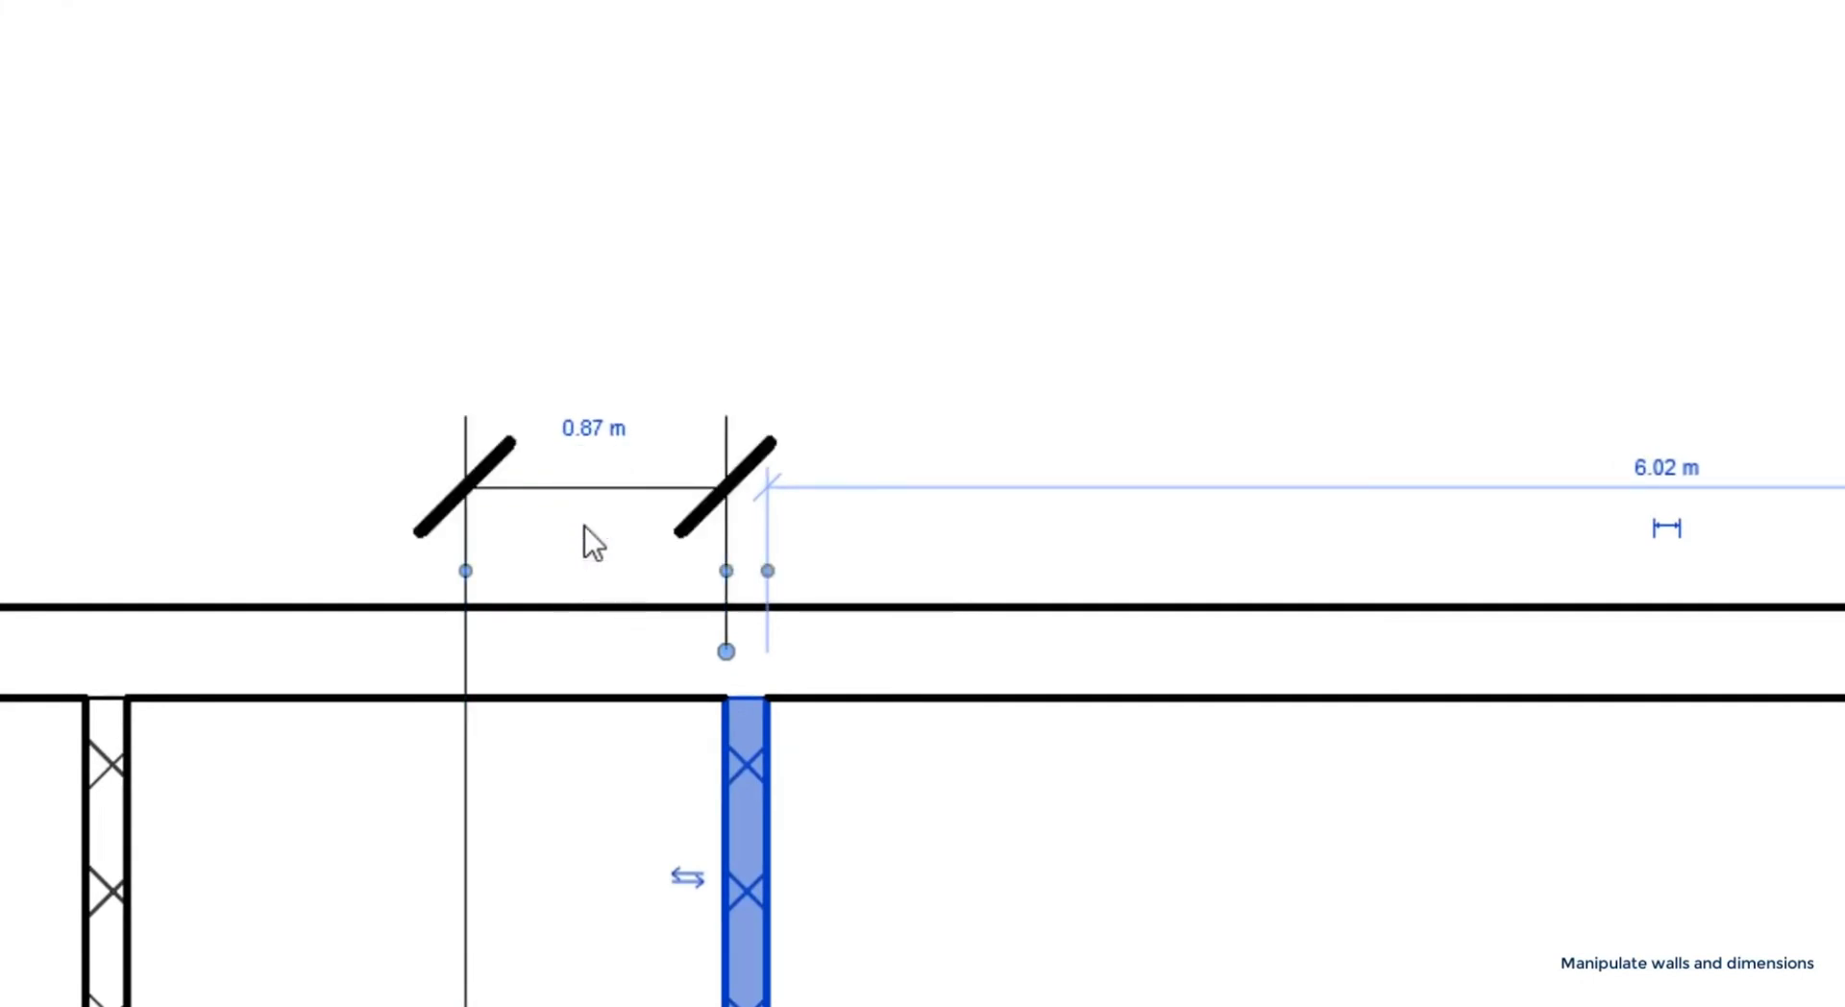
key(Escape)
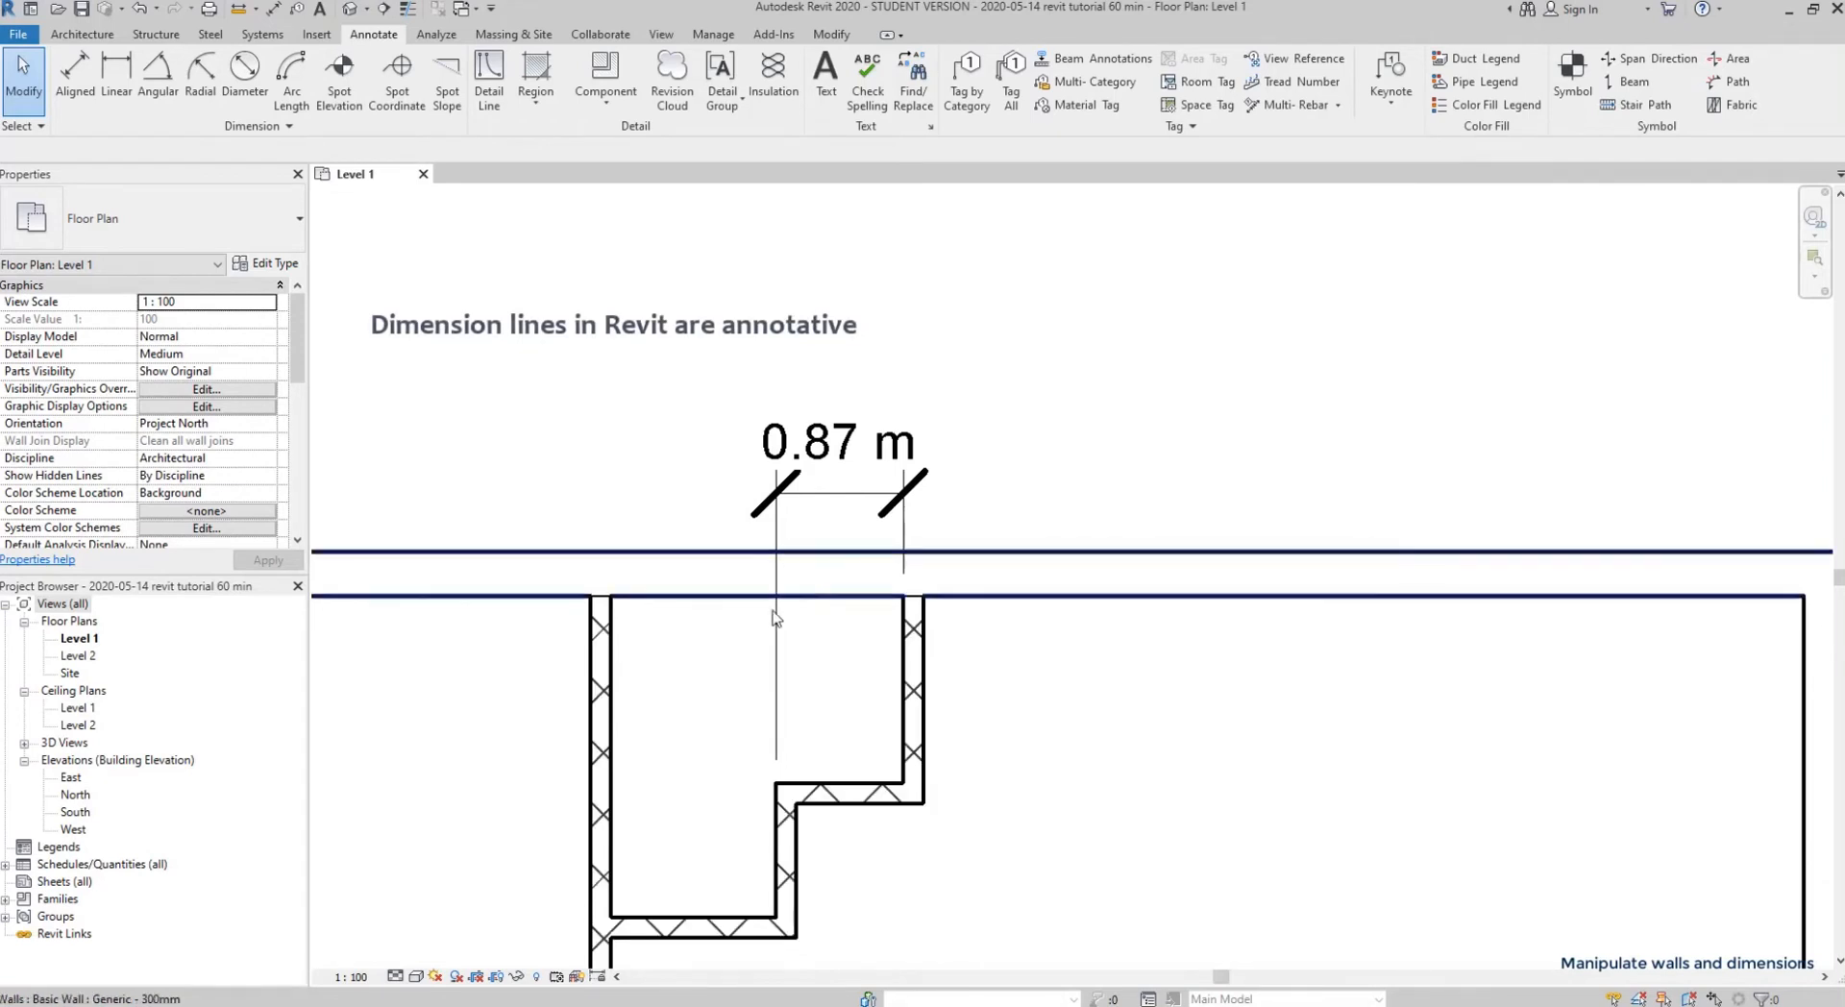
click(349, 978)
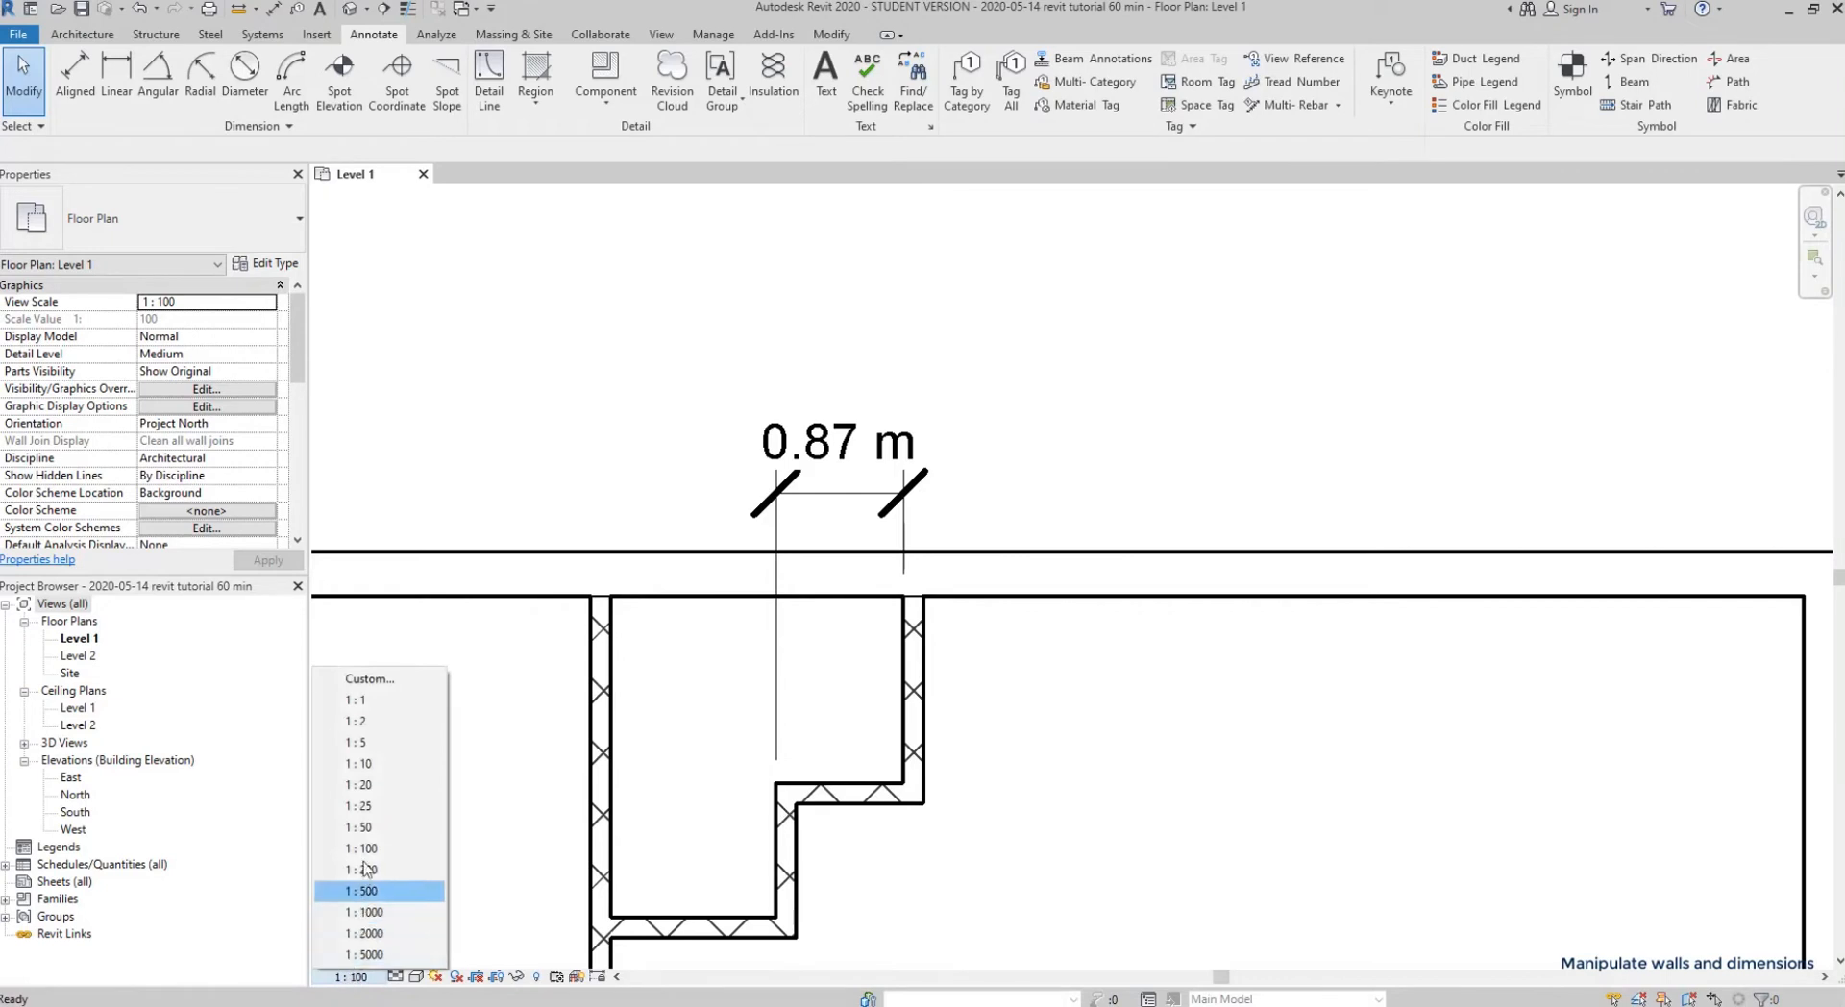
click(376, 830)
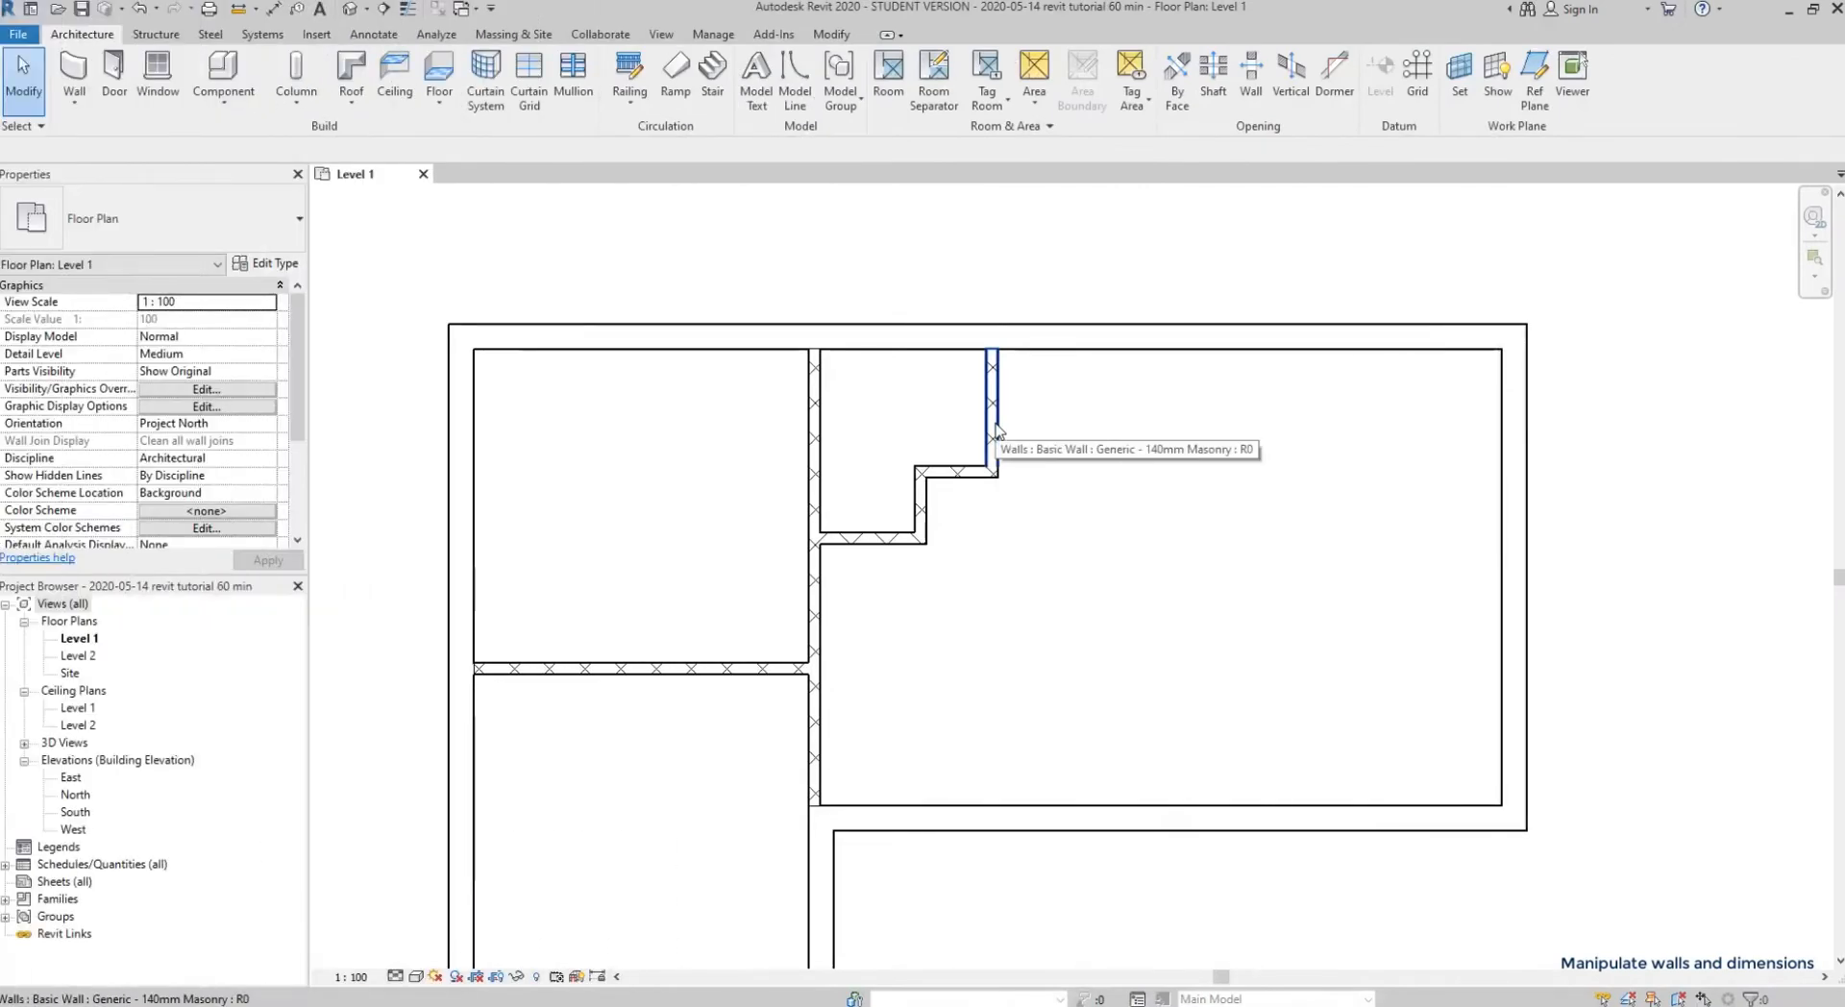
- Select the stepped partition's upper vertical wall and shift its temporary dimension's witness line to the lower vertical wall's left face
click(993, 427)
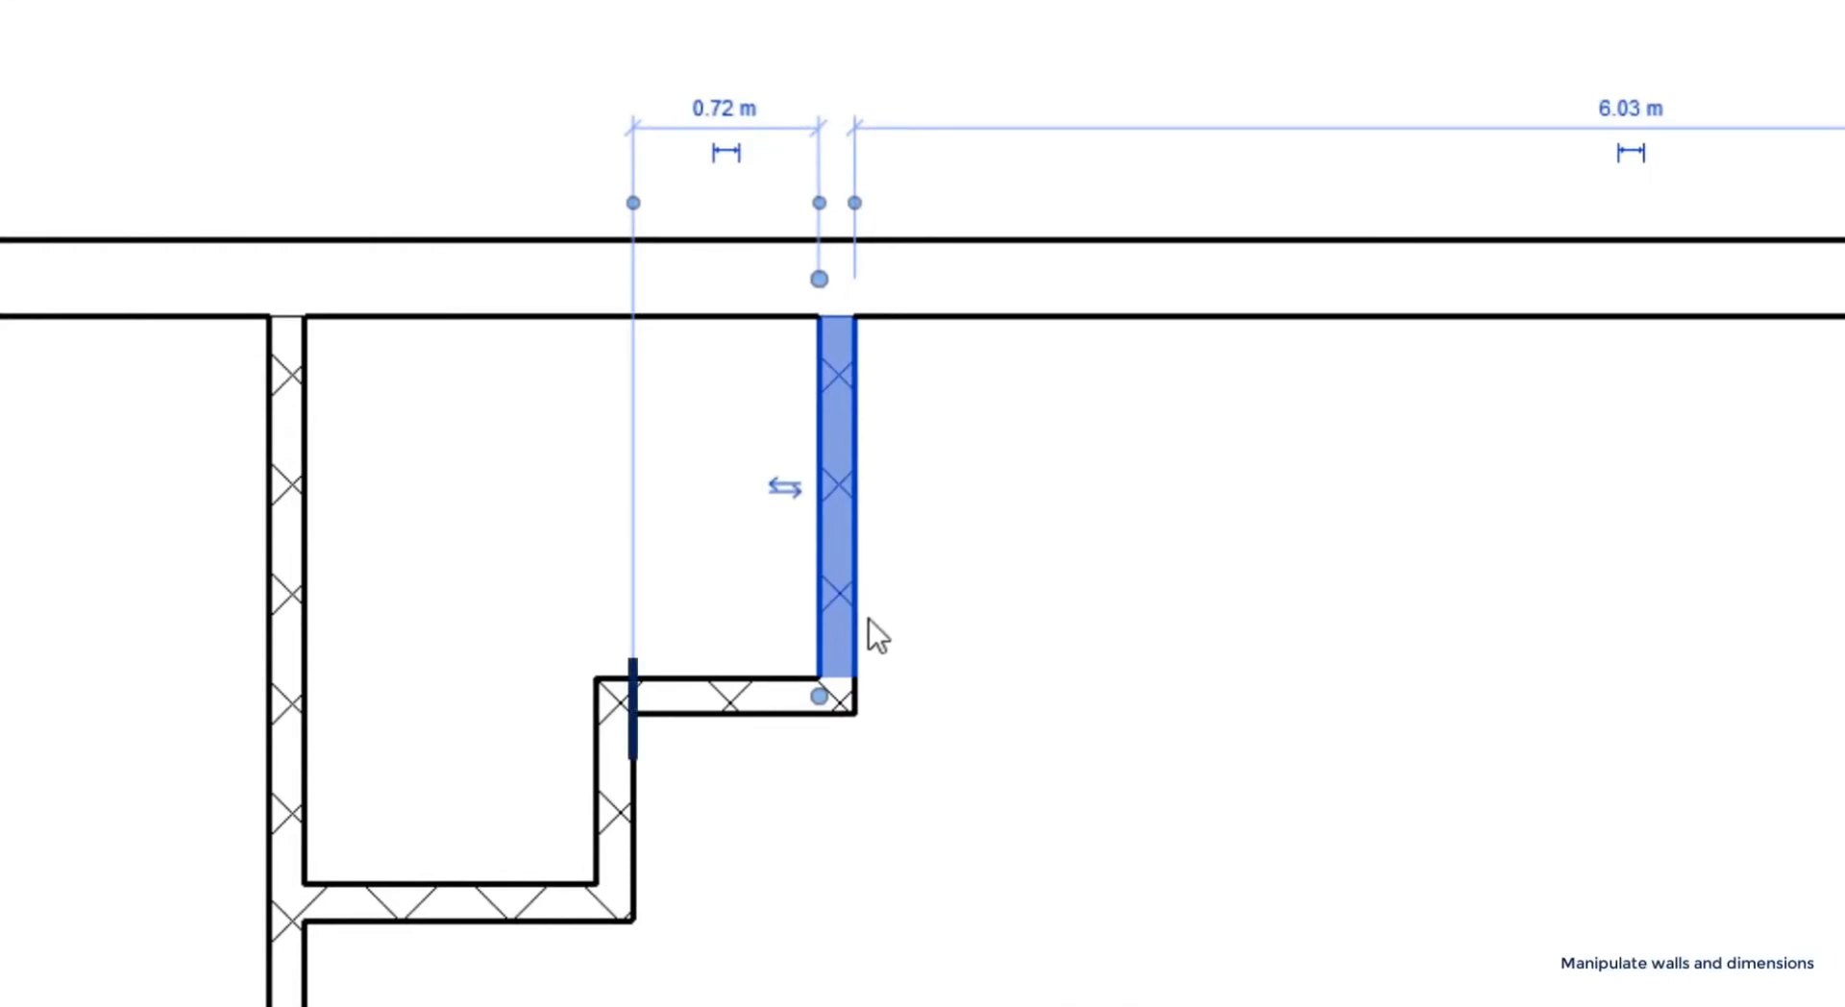
click(632, 203)
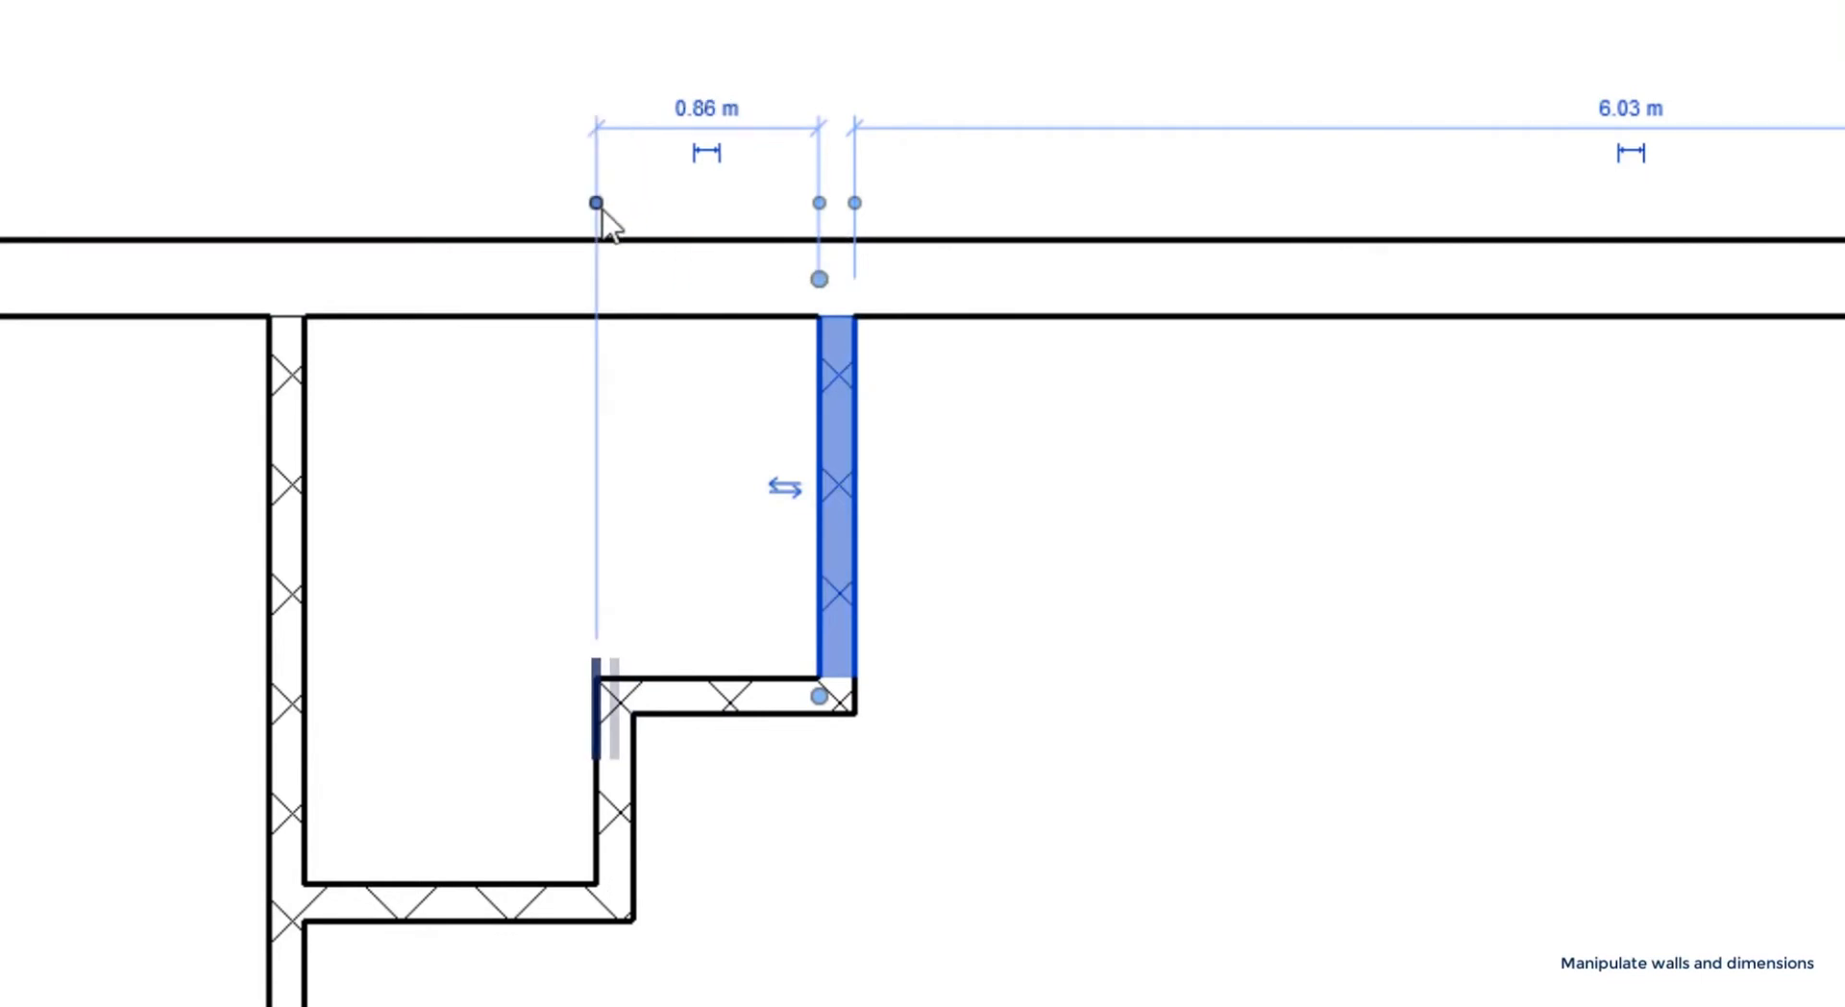
- Shift the witness line of the selected wall's temporary dimension over to the long interior wall's right face
click(597, 204)
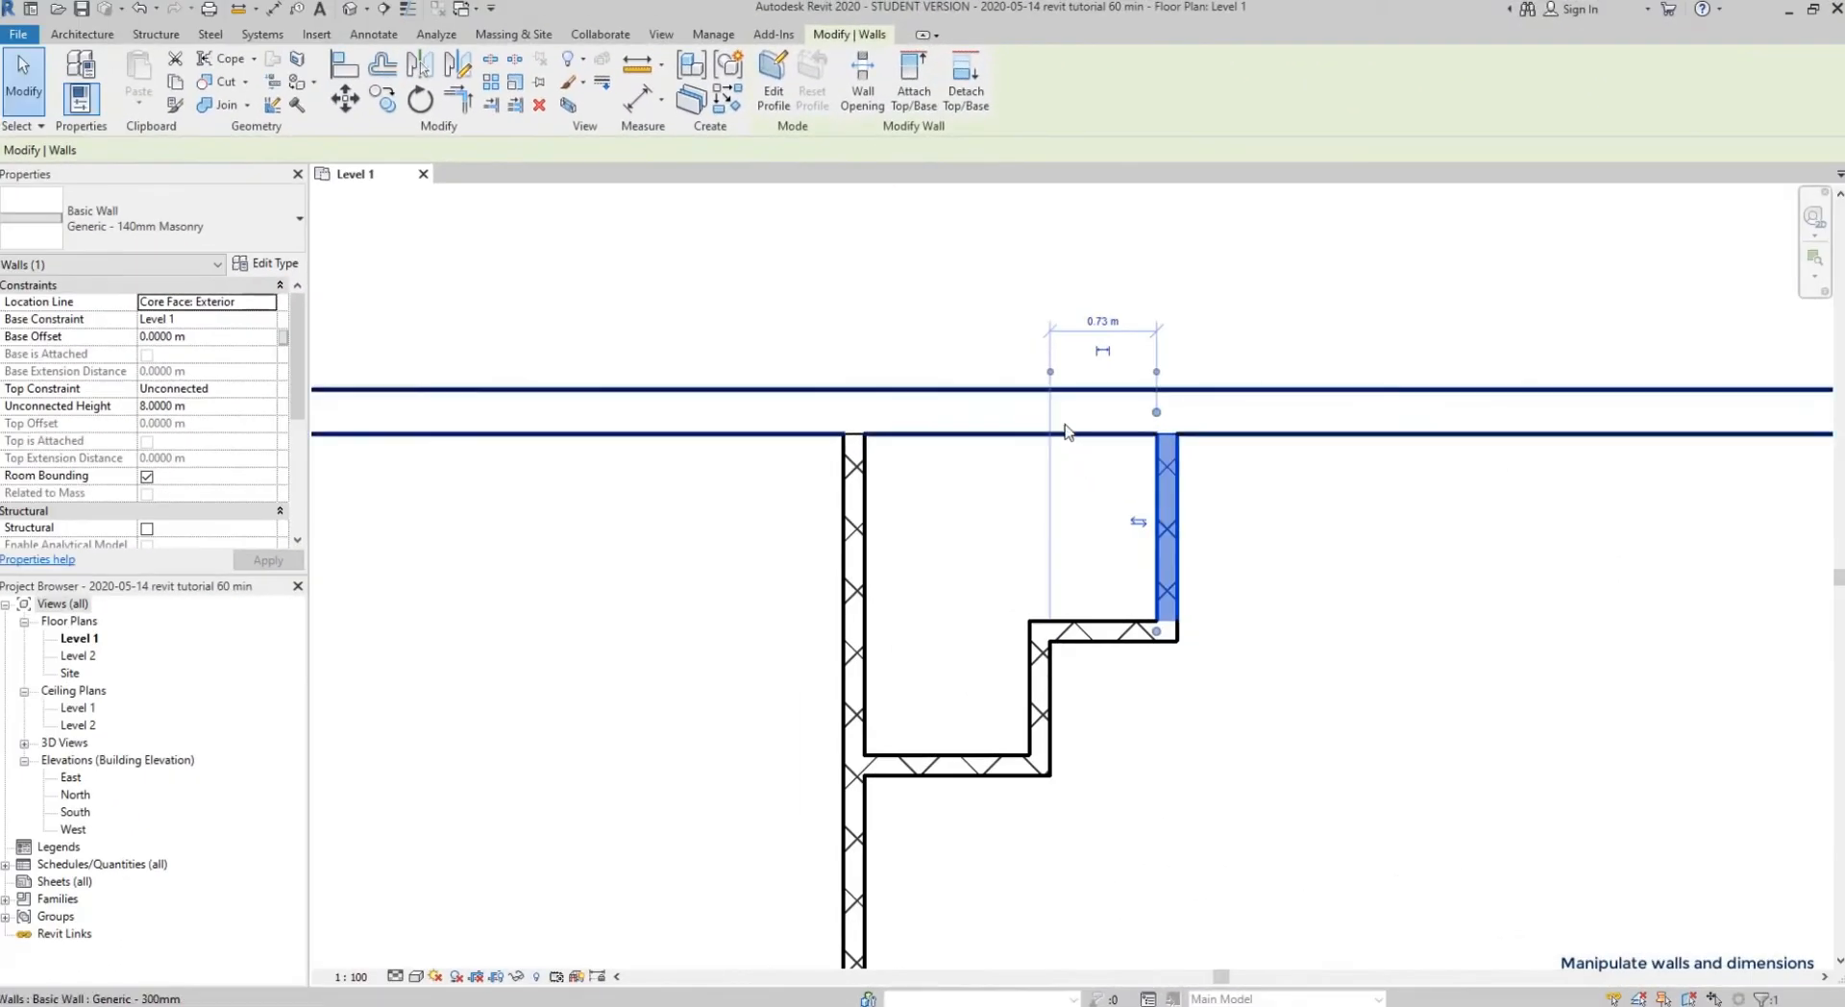
click(1050, 371)
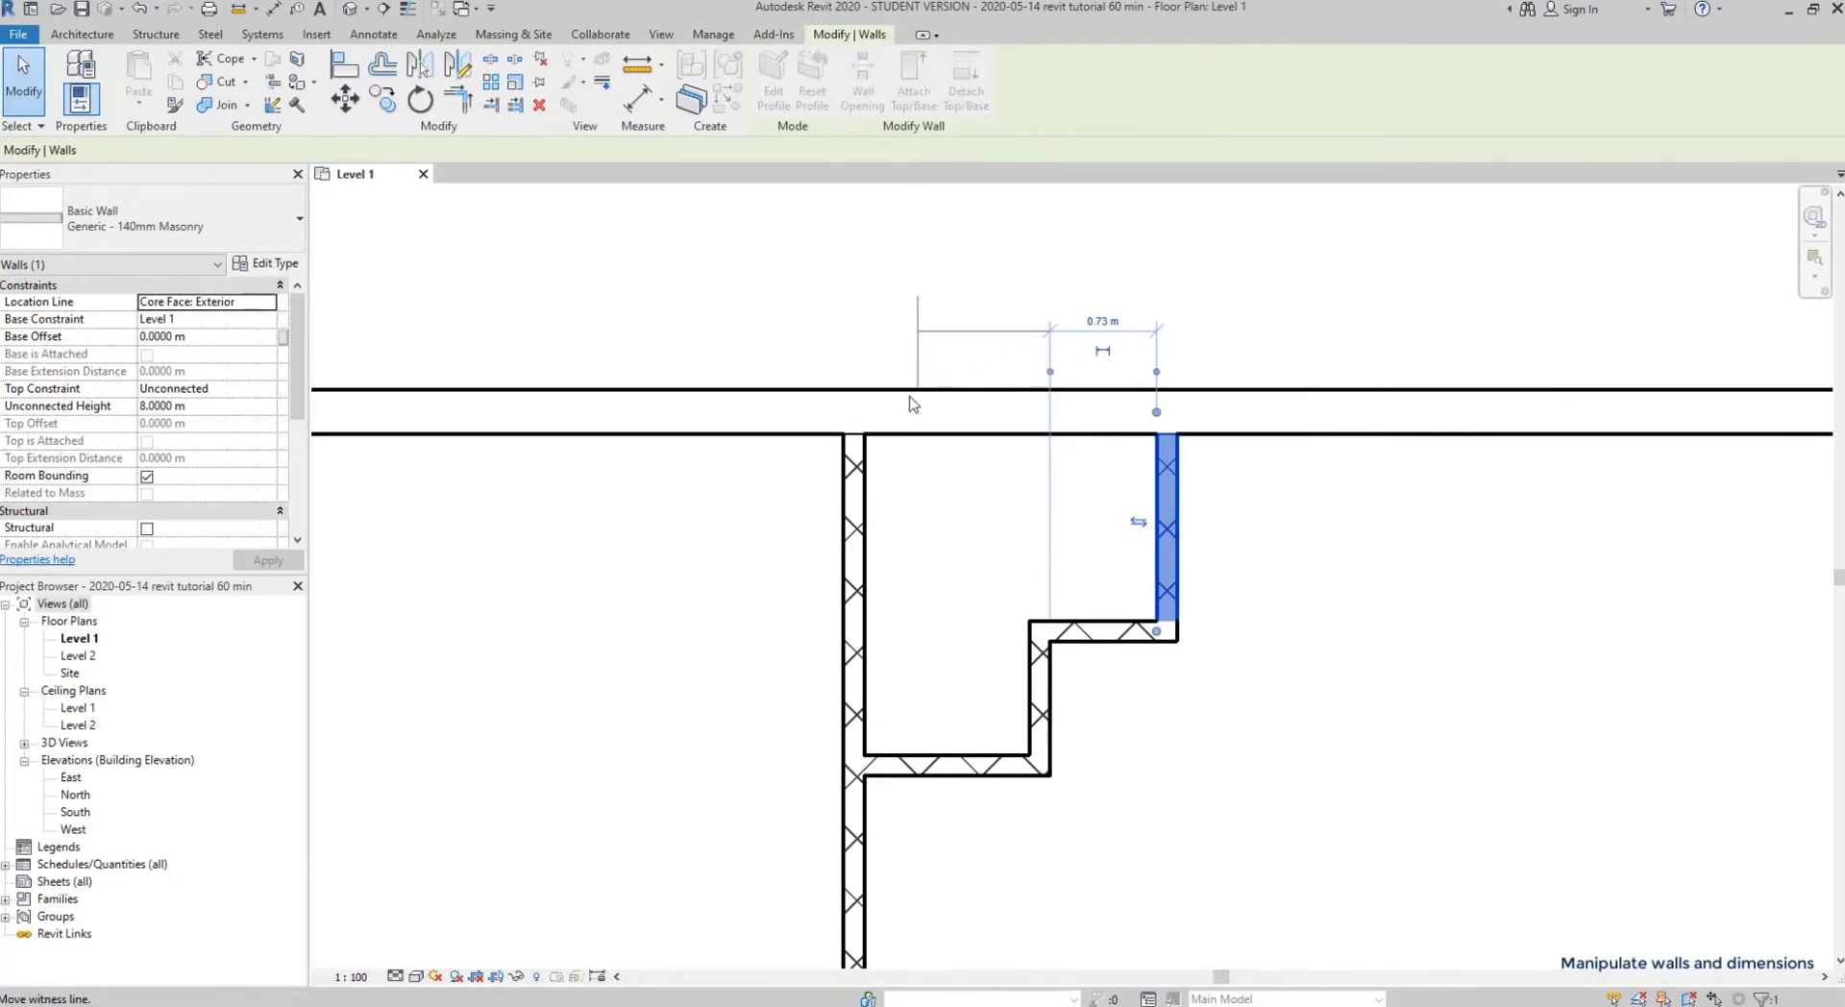
click(867, 459)
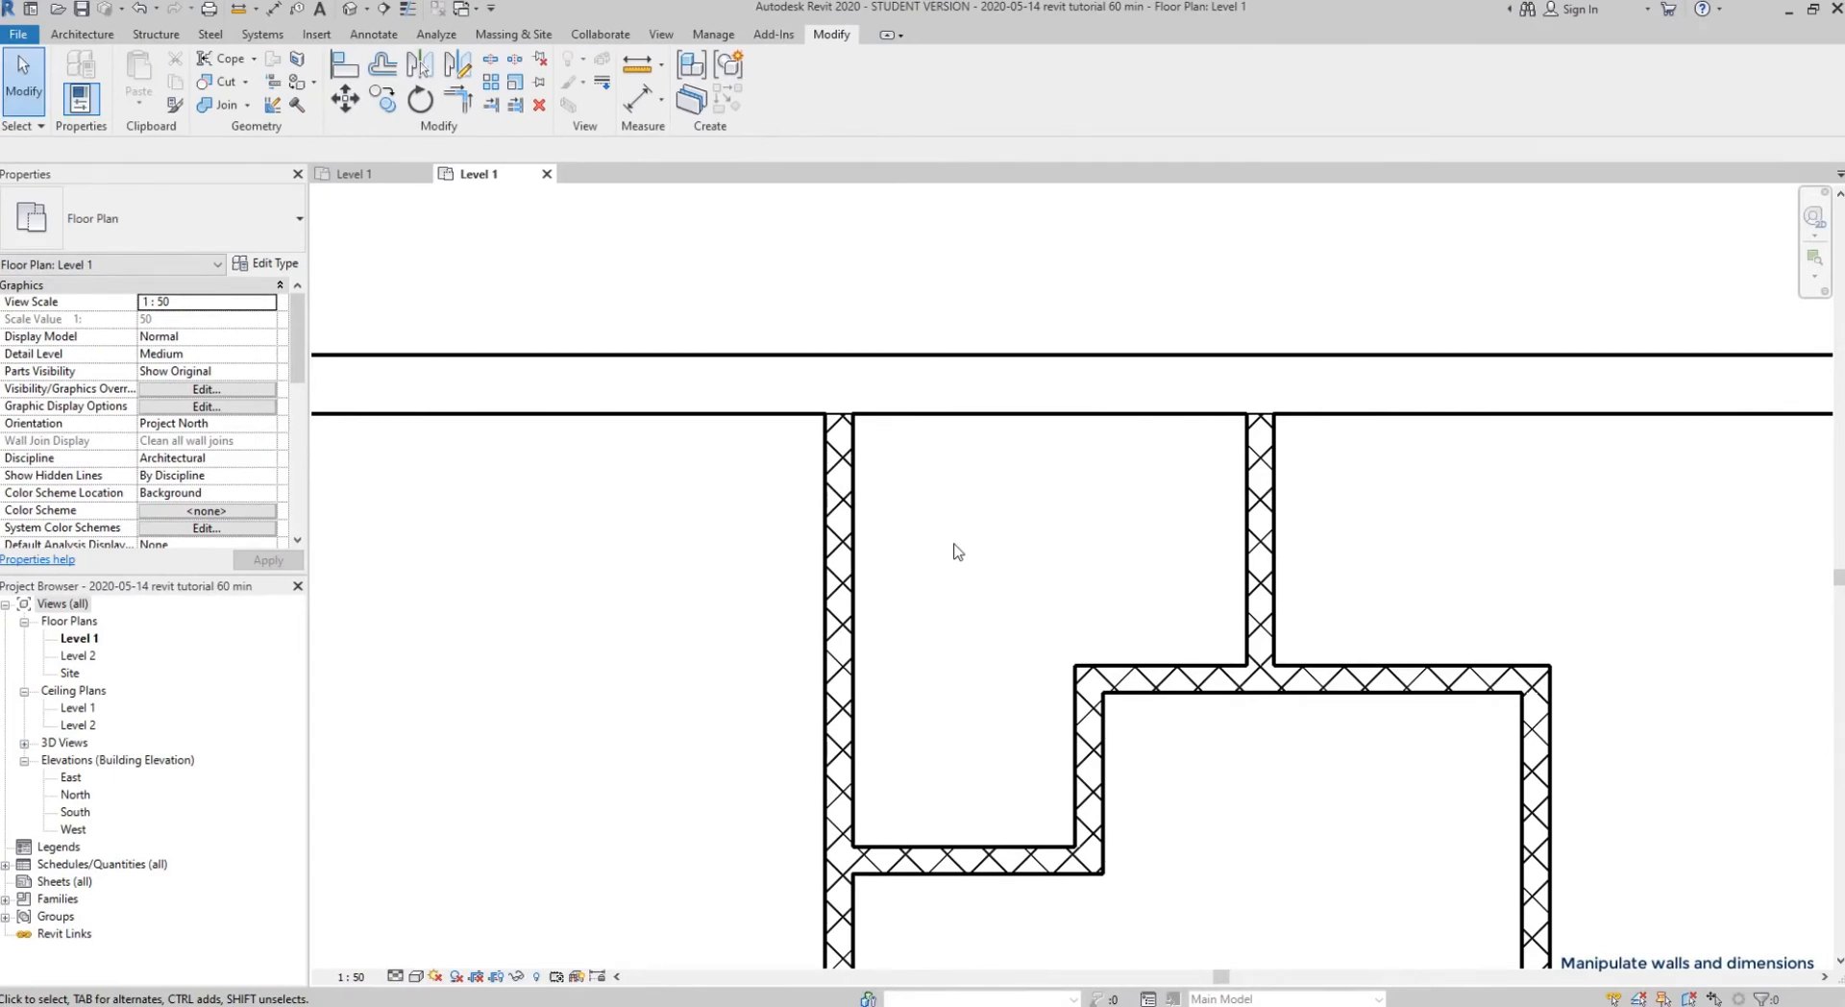
- Measure the distance between the long vertical interior wall and the stepped partition's upper vertical wall
click(637, 66)
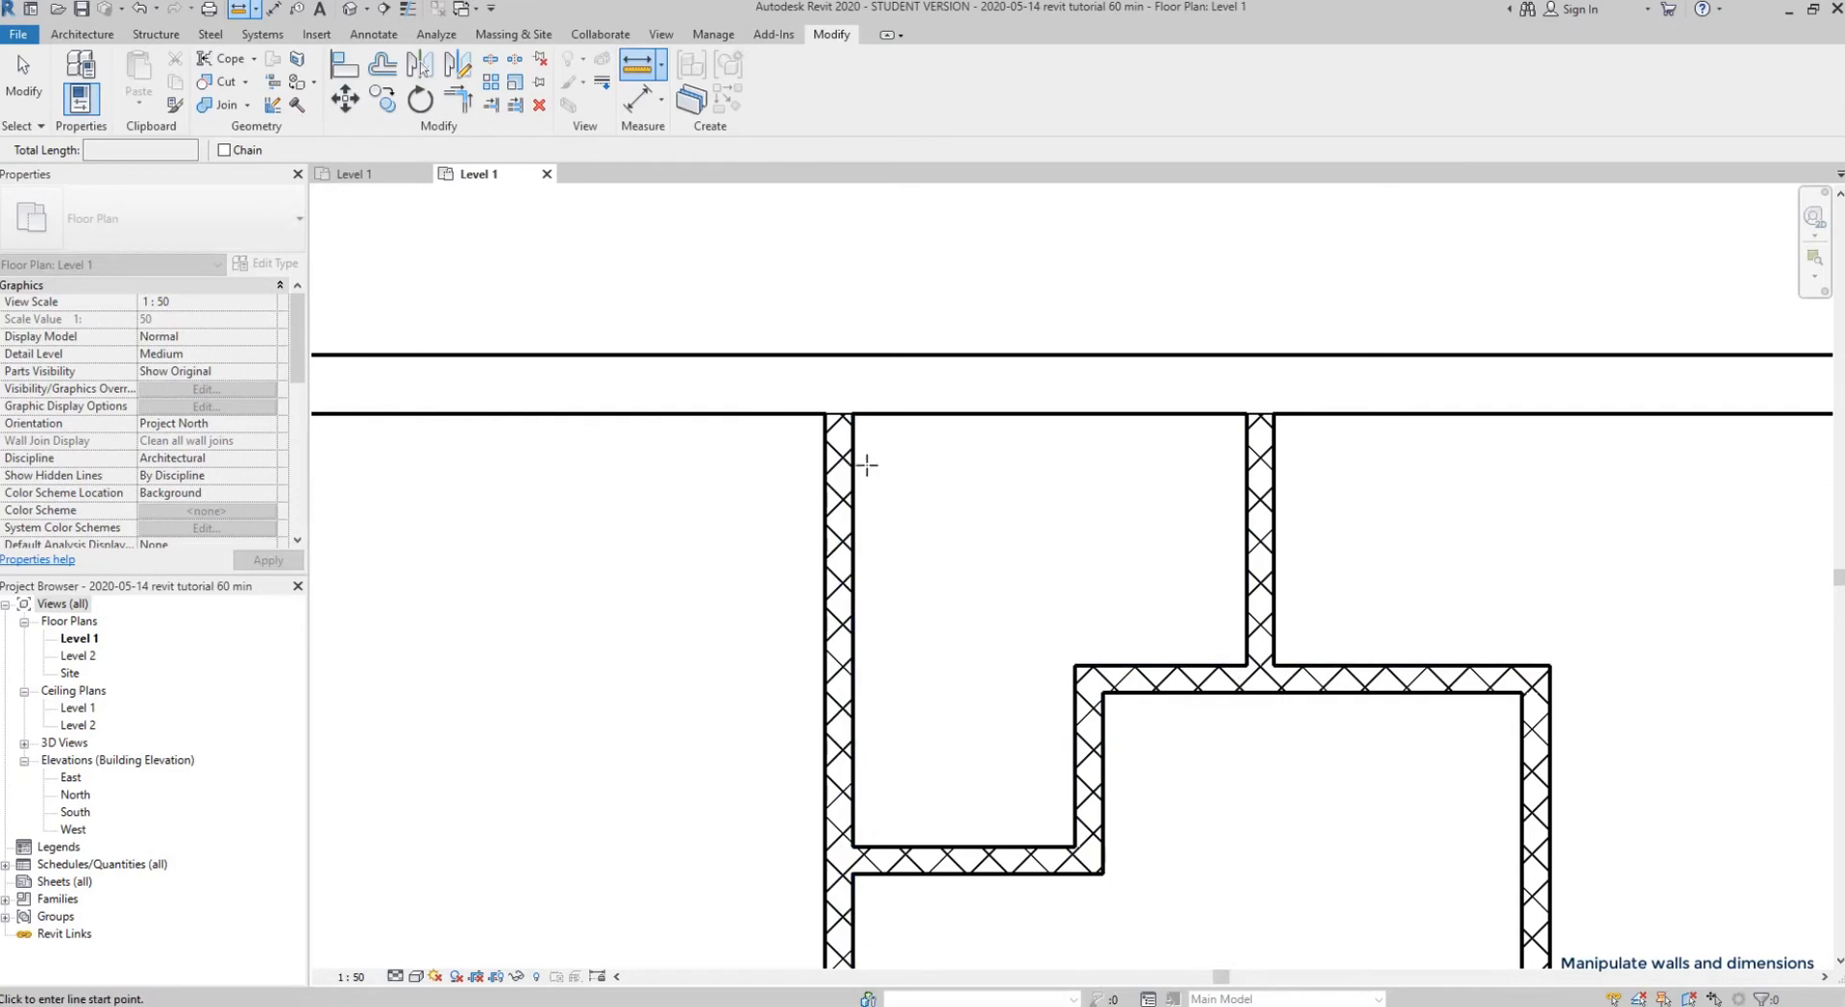
click(854, 464)
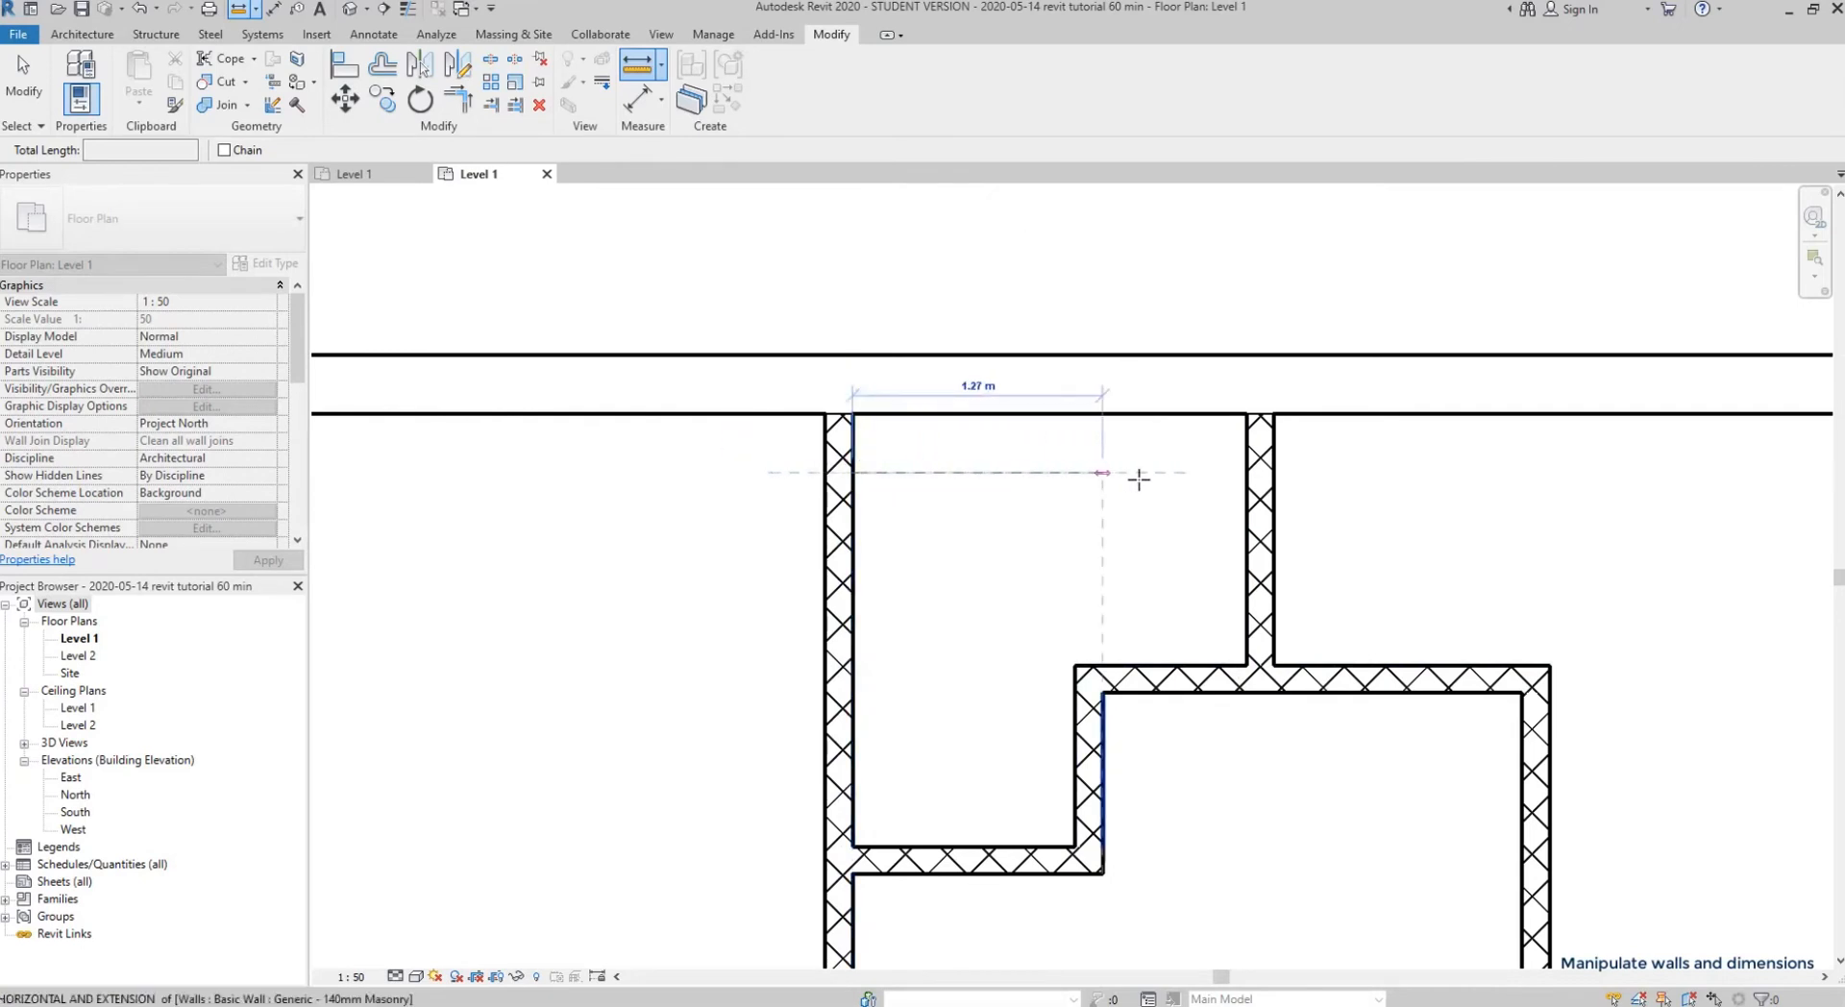
click(1243, 473)
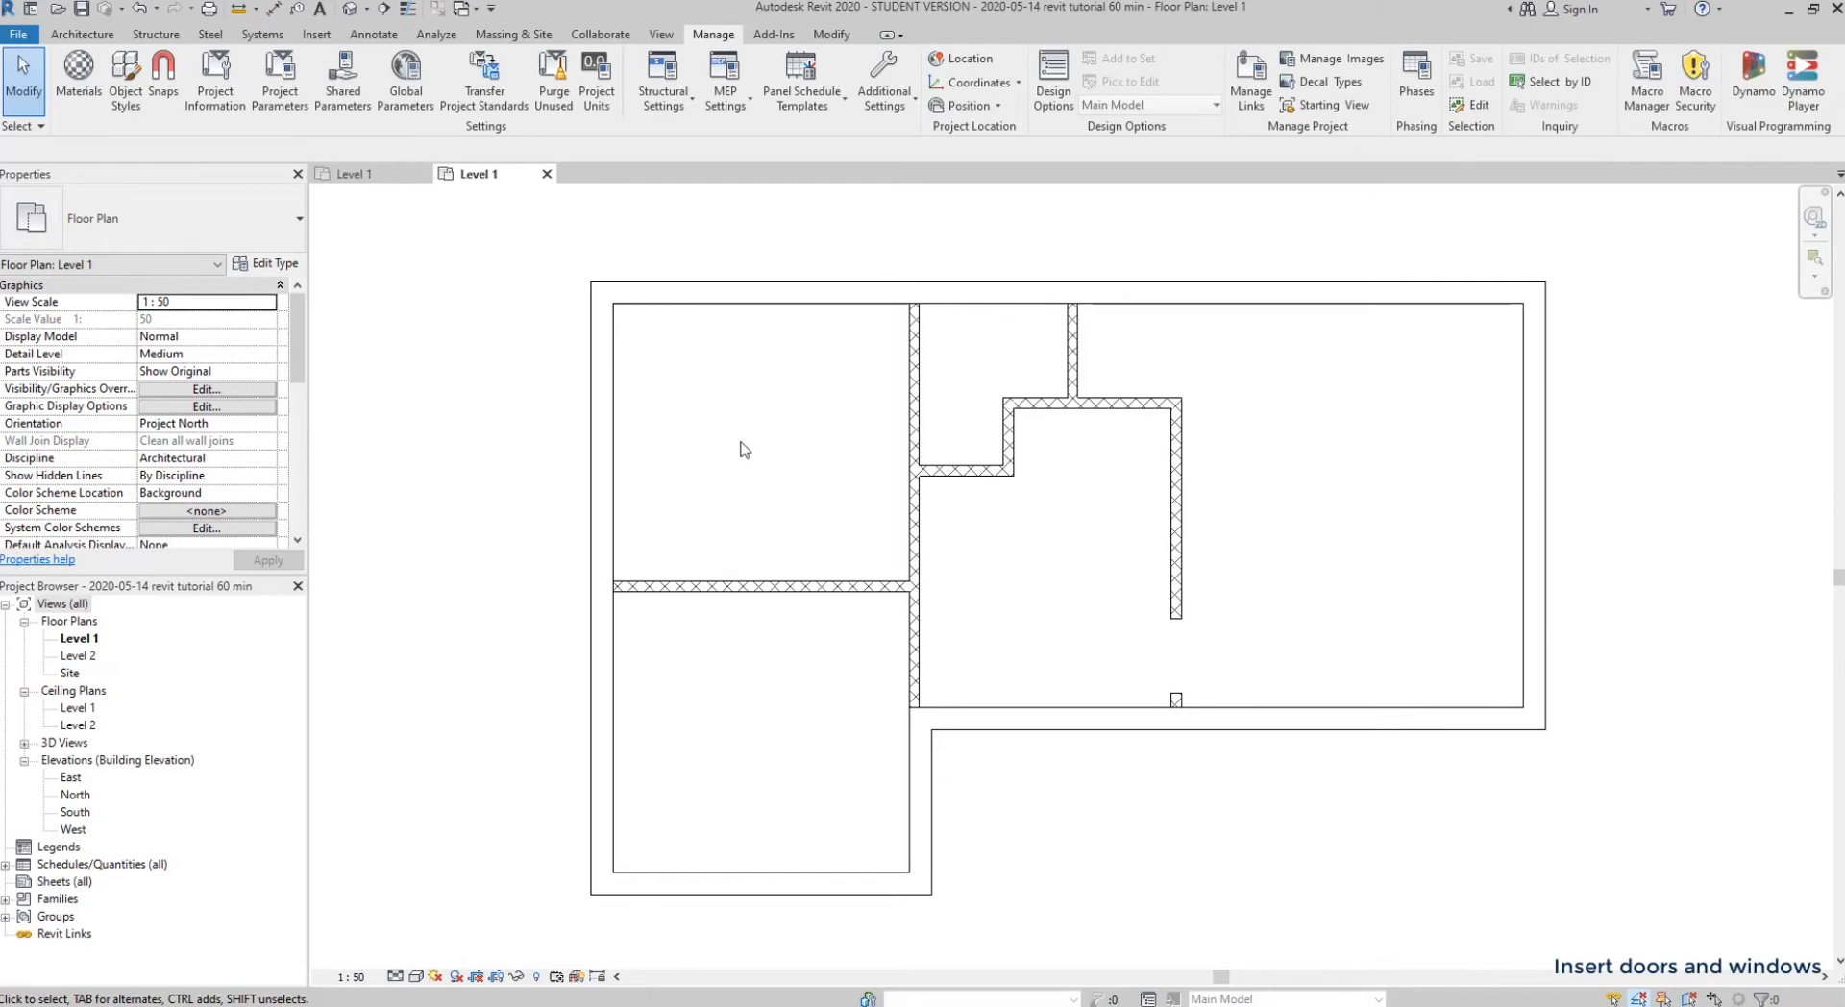
- Place an M_Single-Flush 0915 x 2134mm door in the left horizontal partition, flipping its direction, 1 m from the vertical interior wall
click(88, 36)
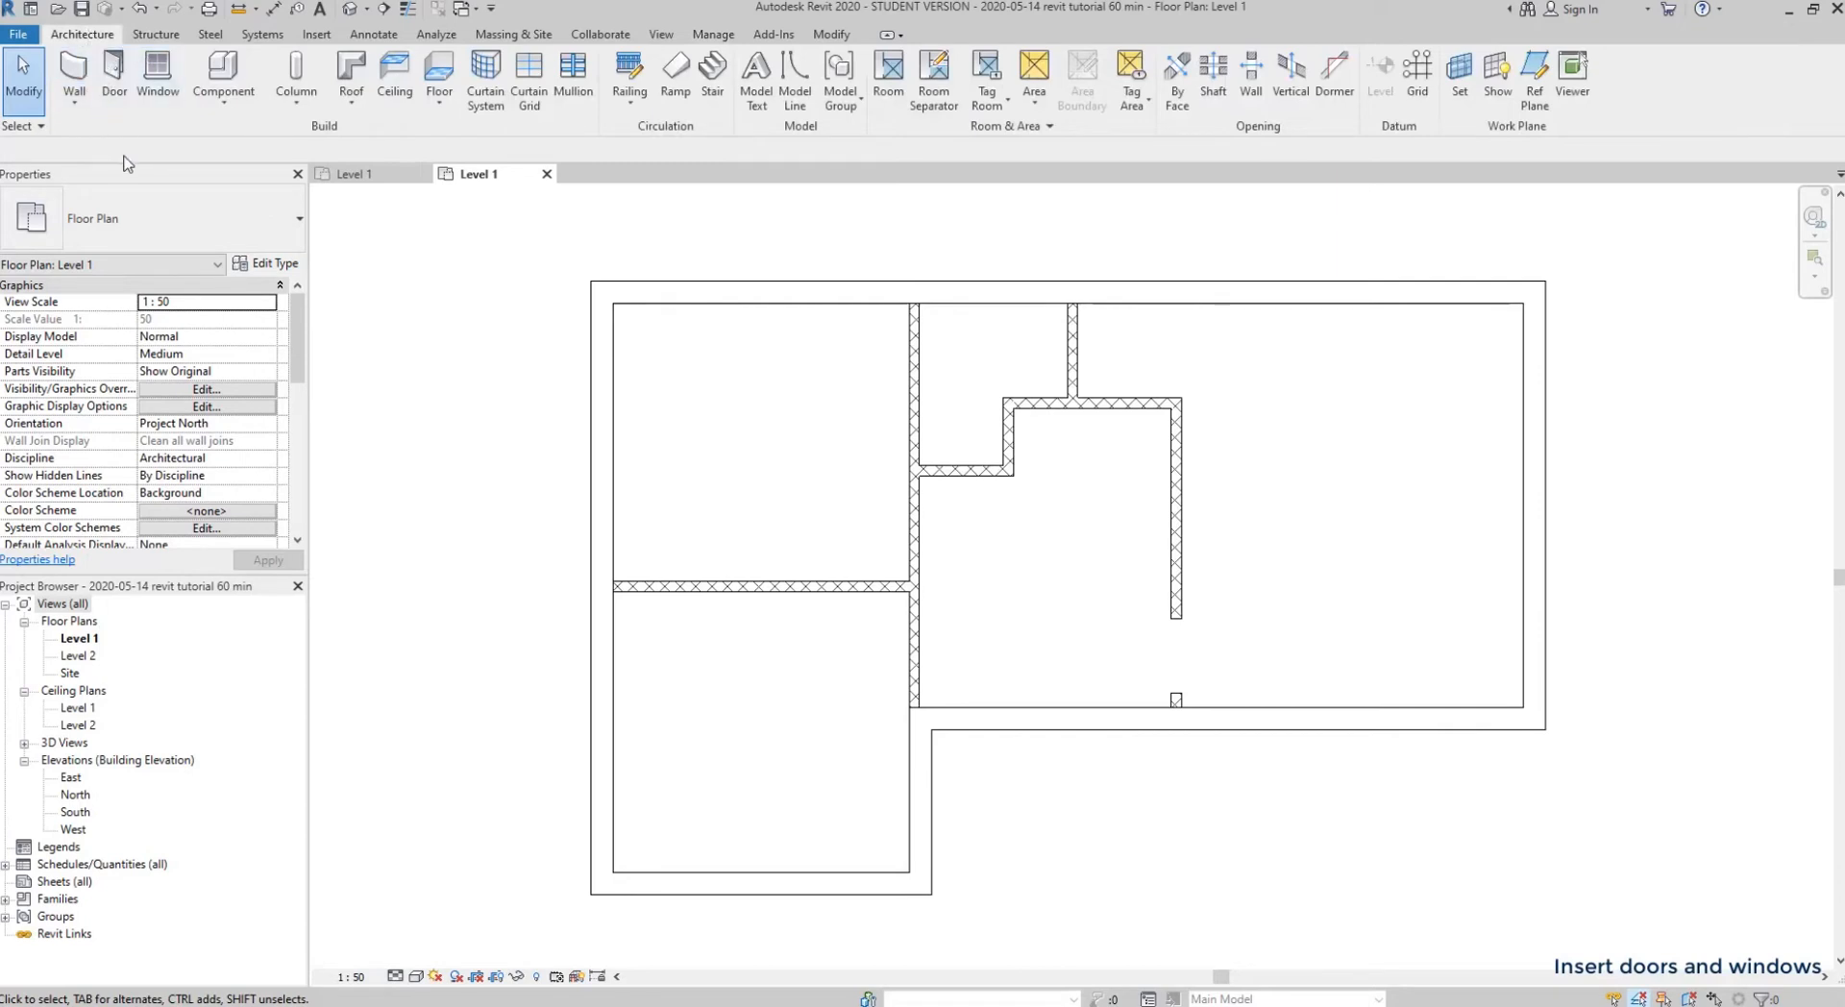
click(114, 75)
scroll(816, 594, up, 4)
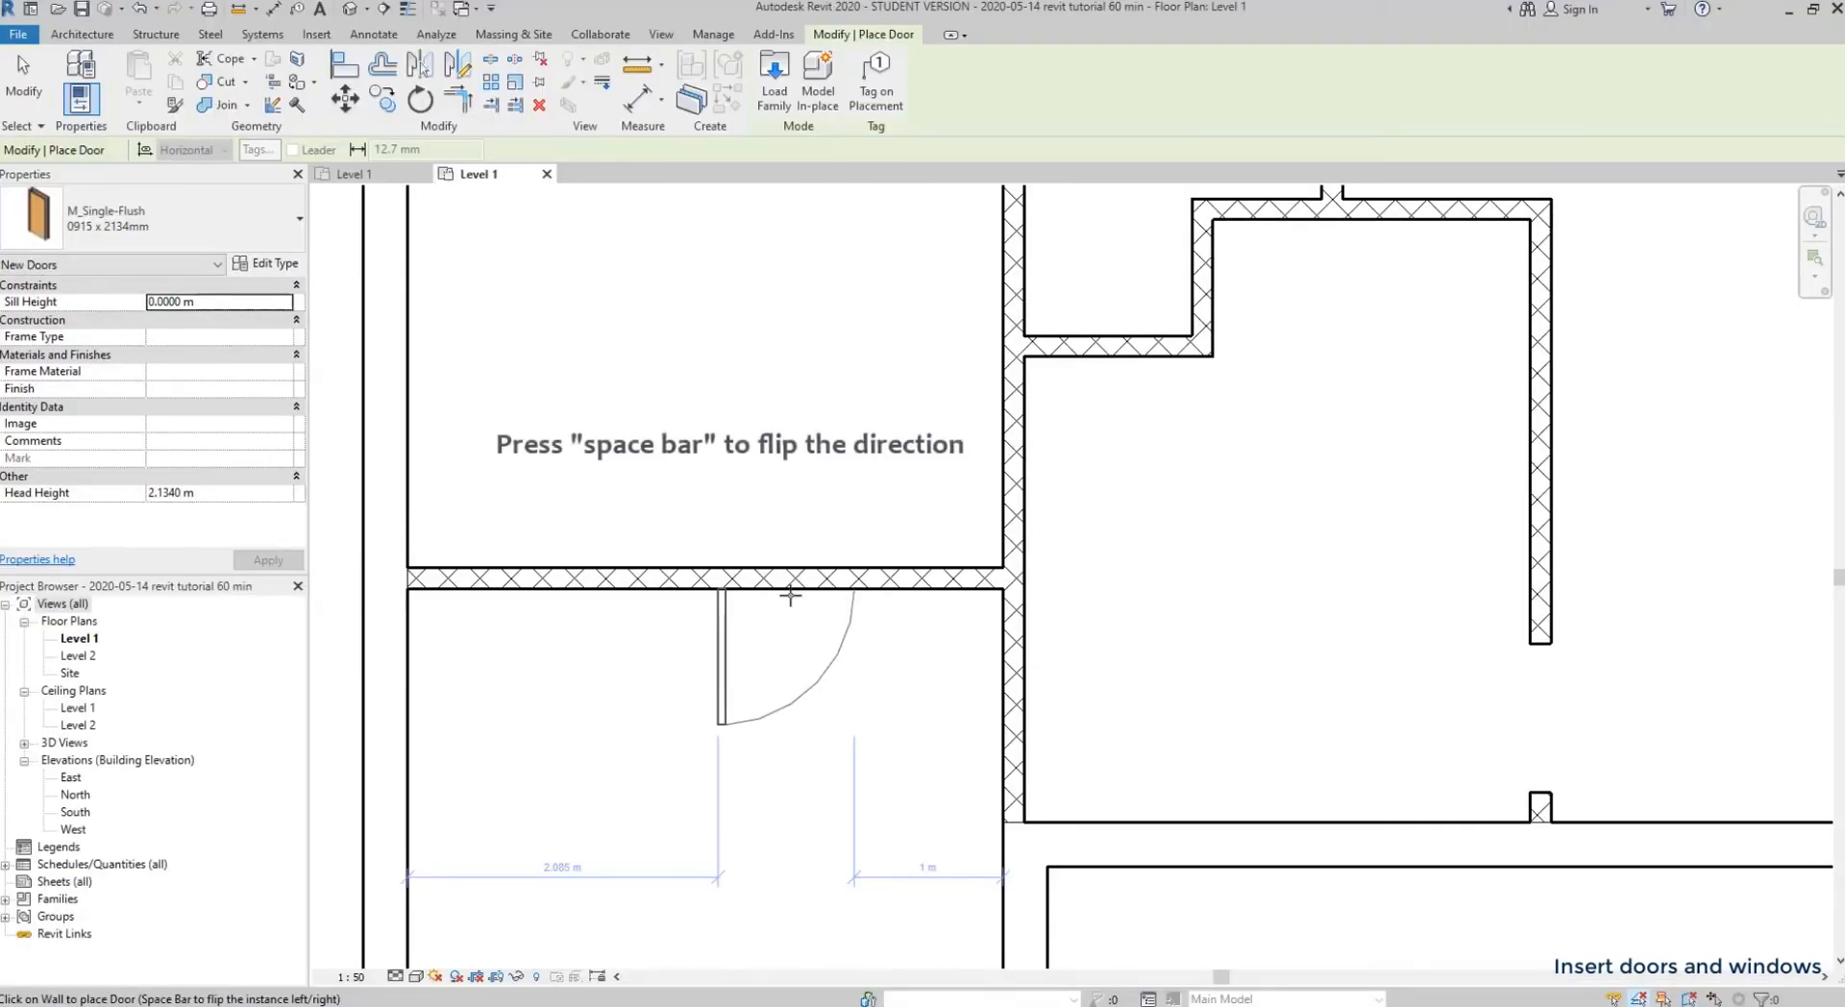
key(space)
key(space)
key(space)
click(790, 595)
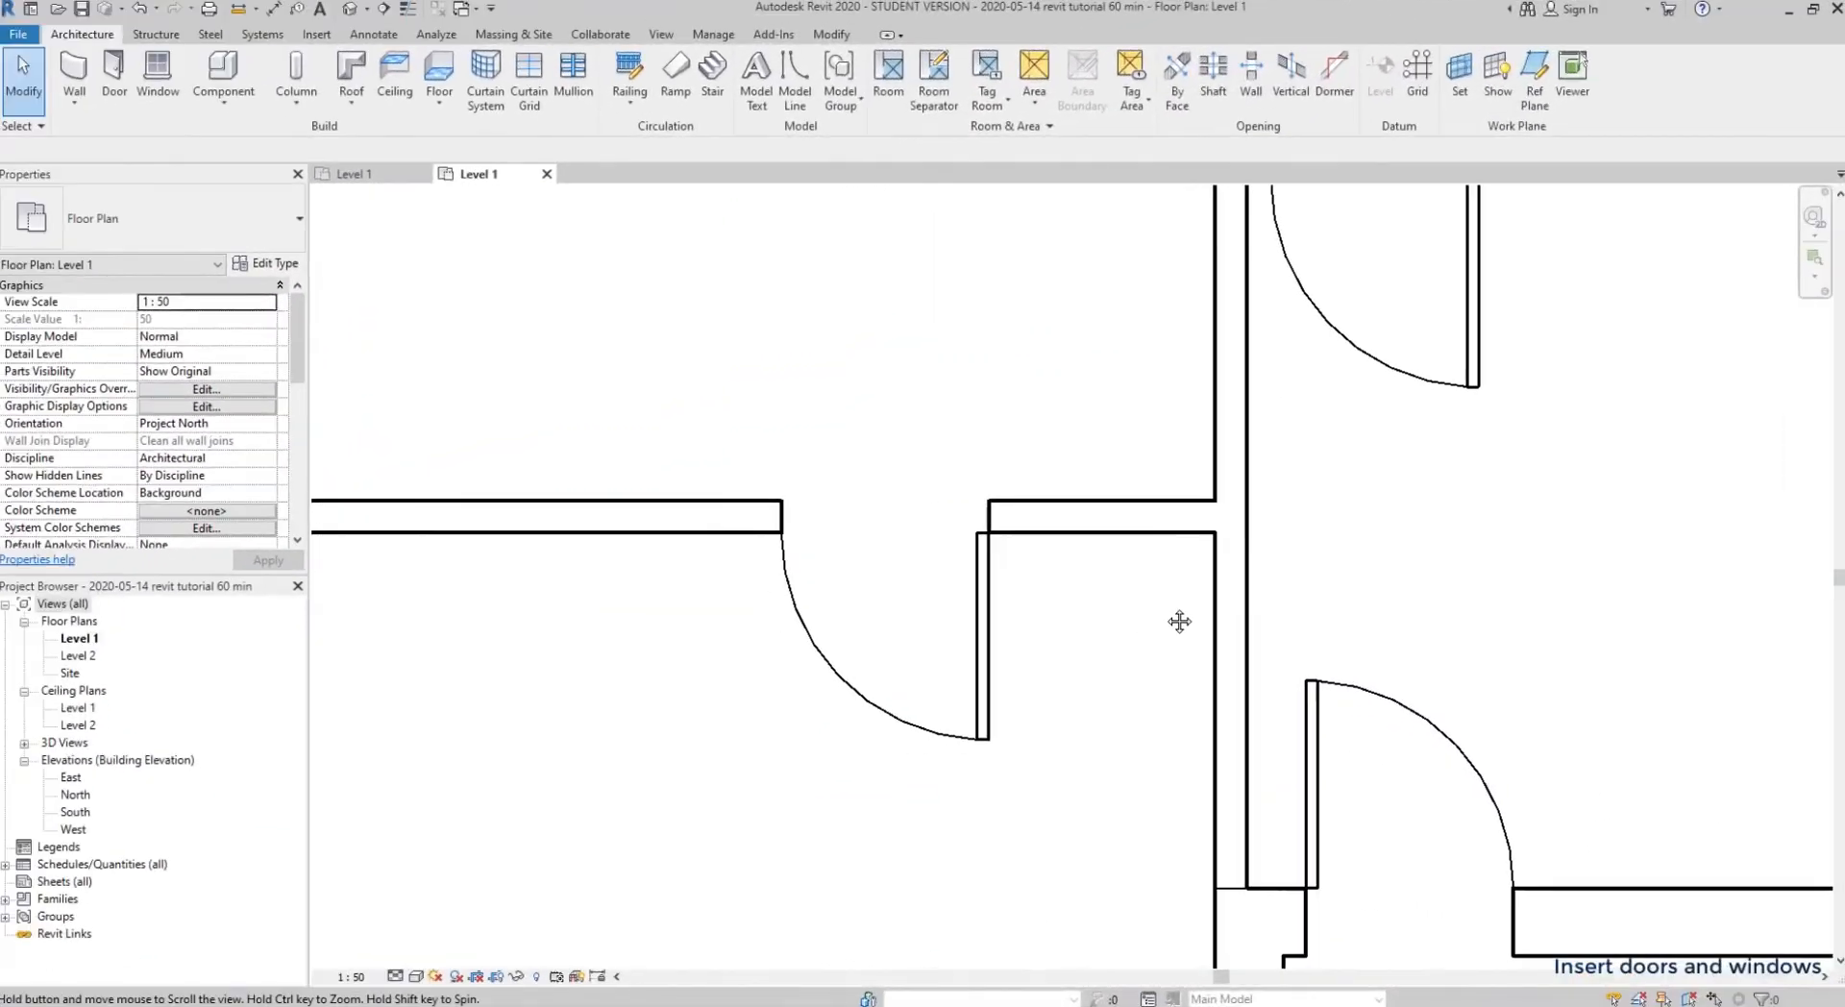
- Select the door in the horizontal partition and try its hand and facing flips, leaving it opening into the upper room
middle_drag(1179, 621, 1374, 590)
click(1225, 584)
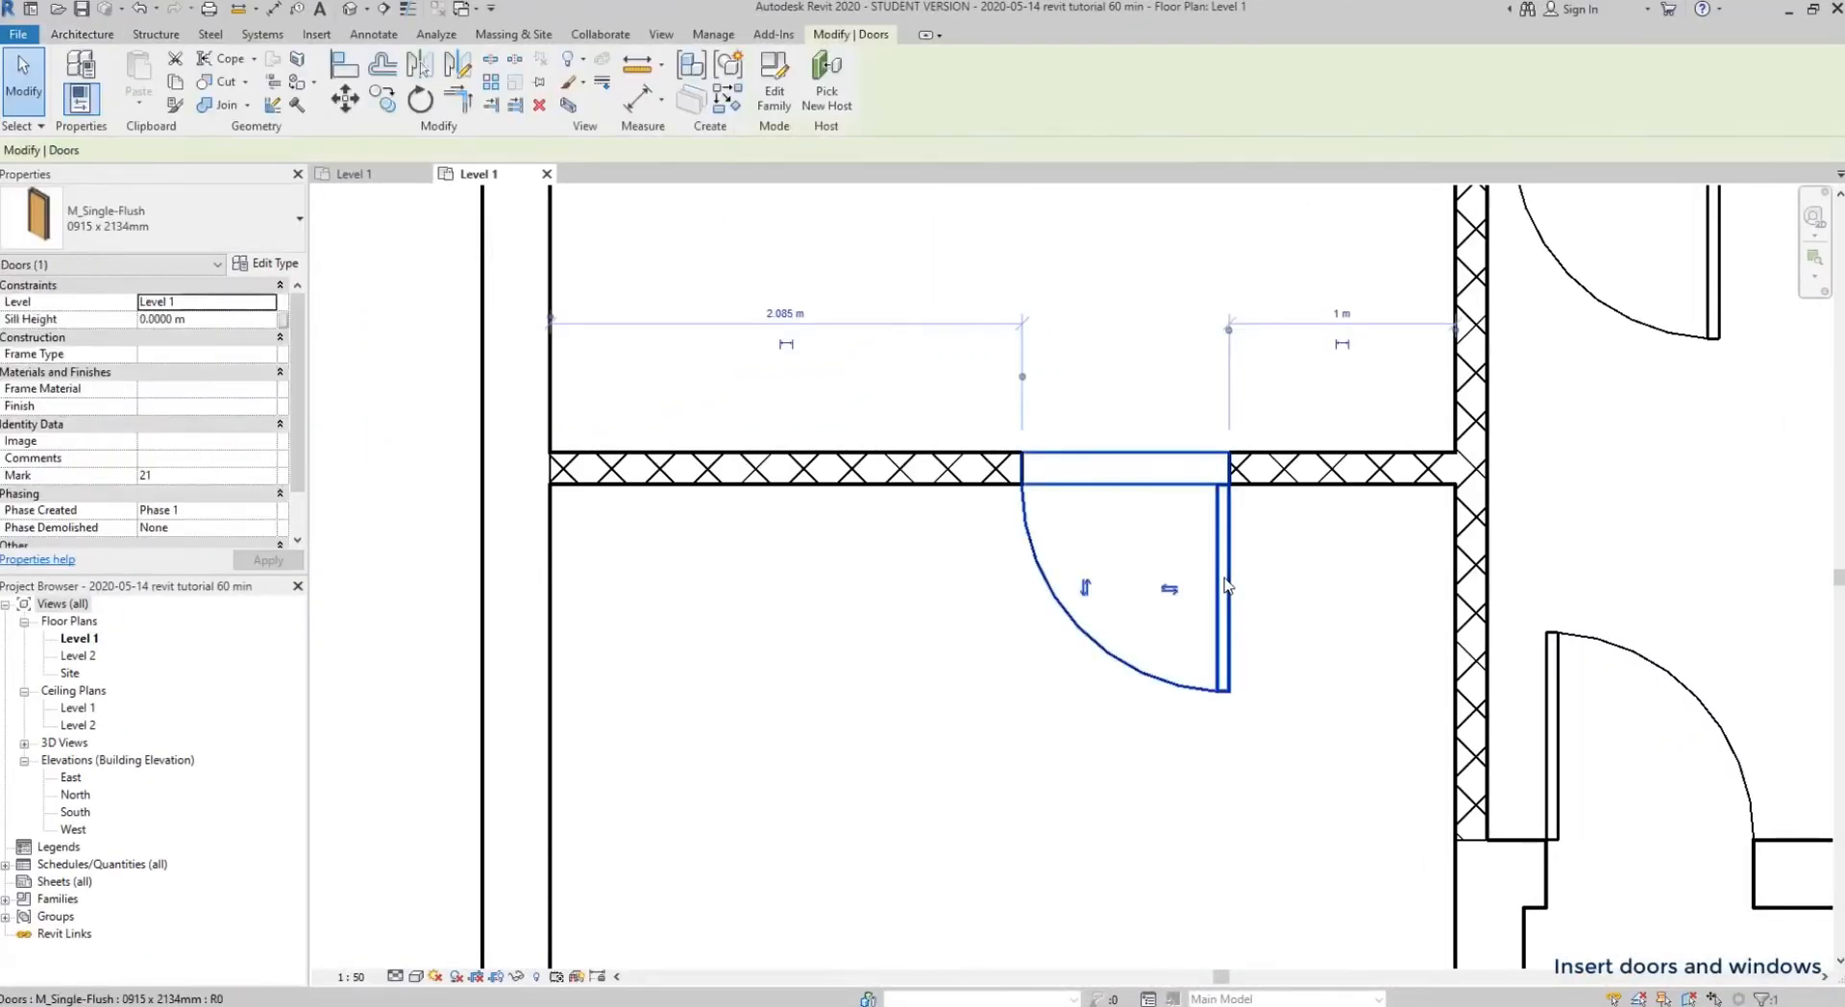
click(1170, 591)
click(1082, 589)
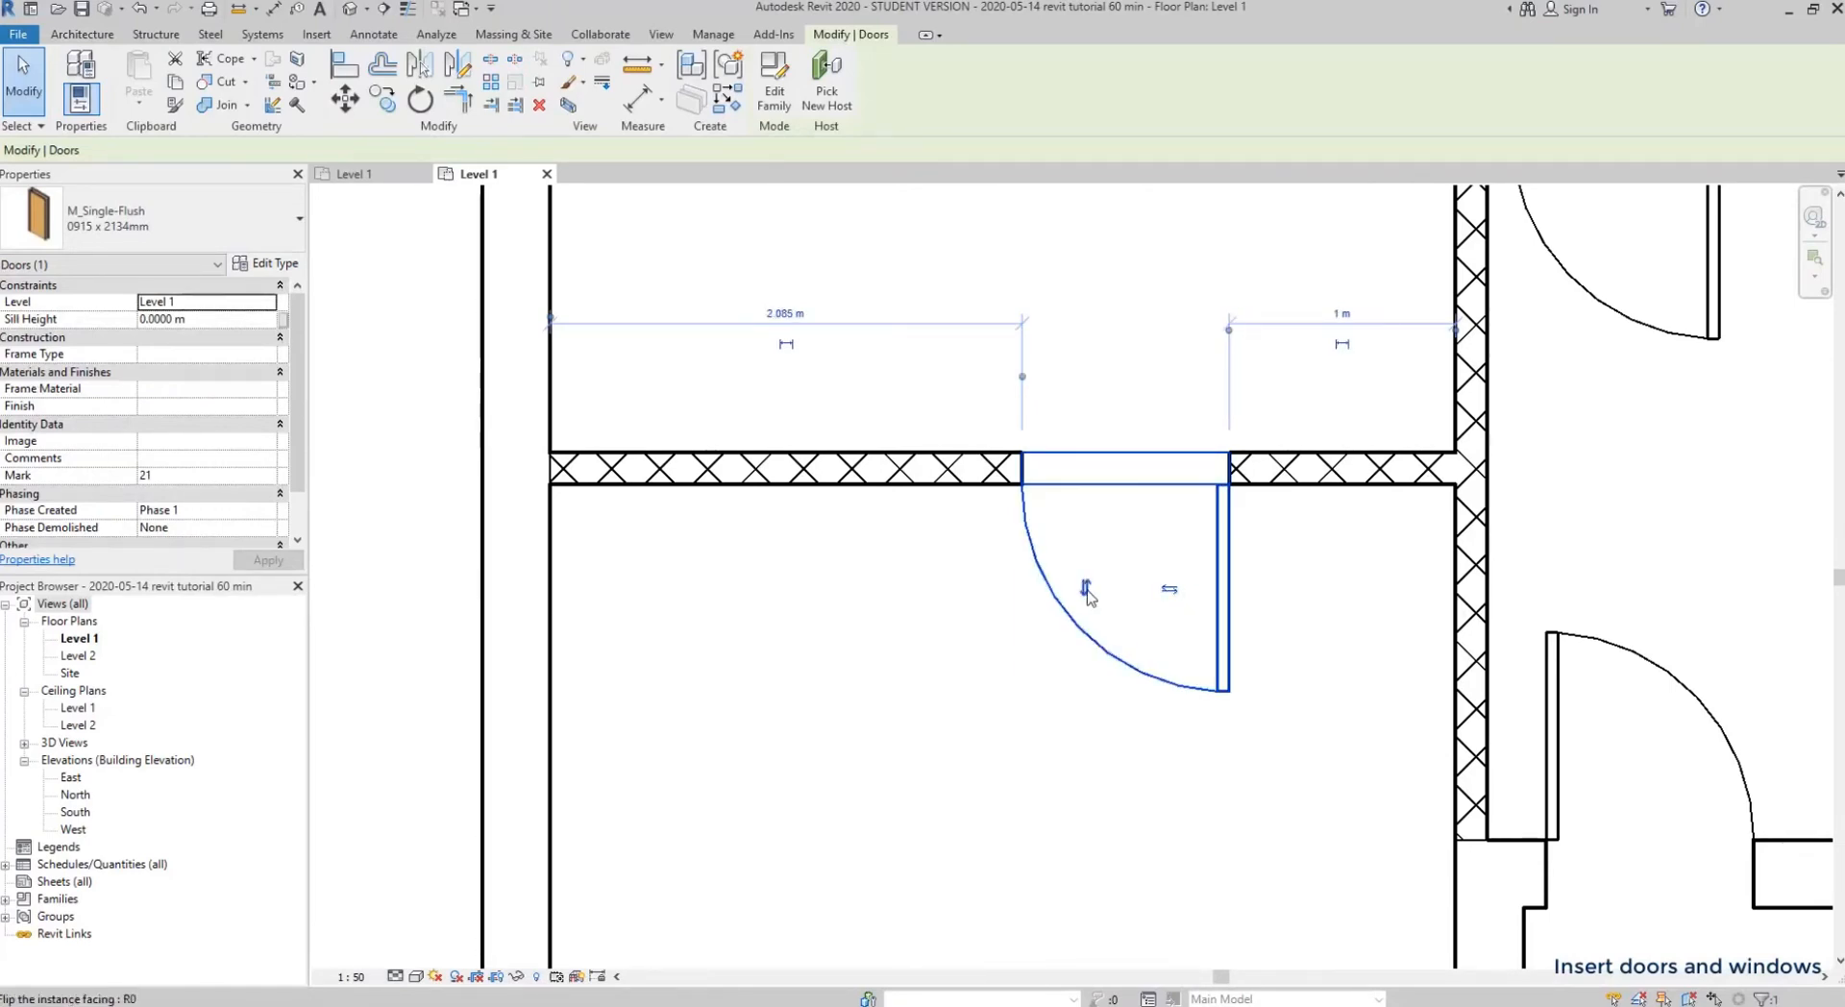
click(1085, 589)
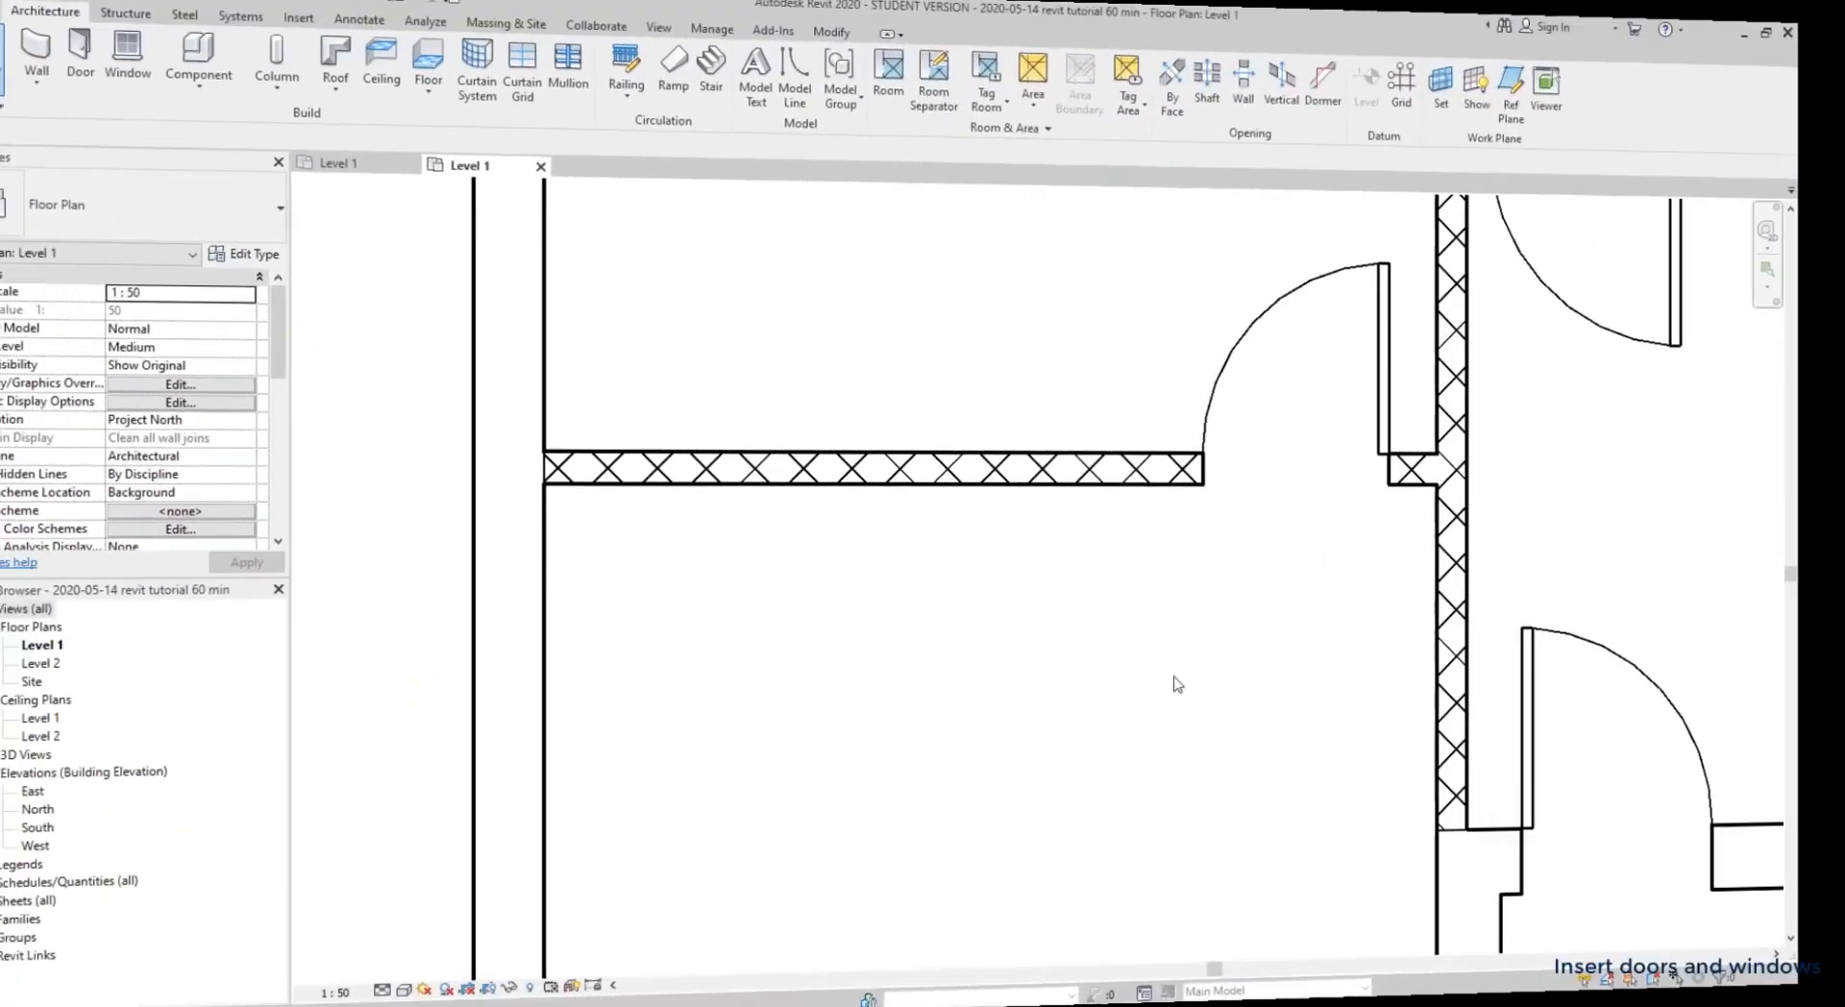
- Change the type of the door in the horizontal partition to M_Single-Flush 0762 x 2032mm
click(1218, 418)
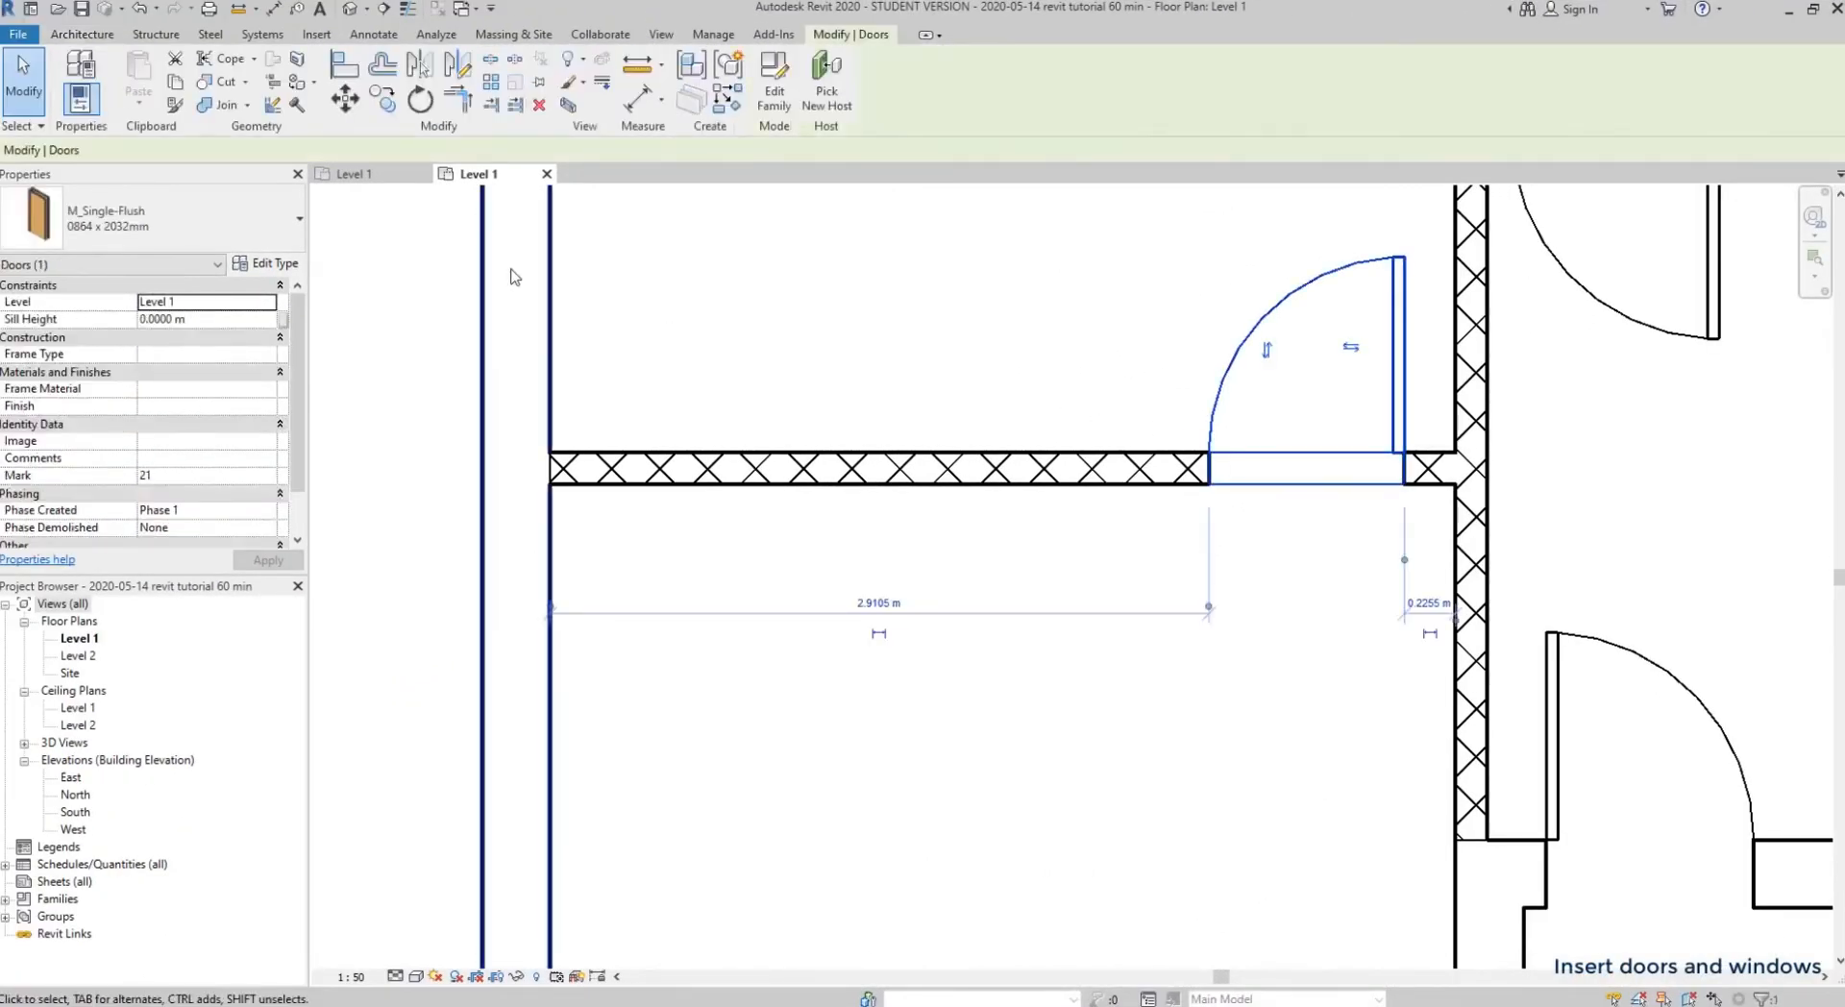
click(267, 219)
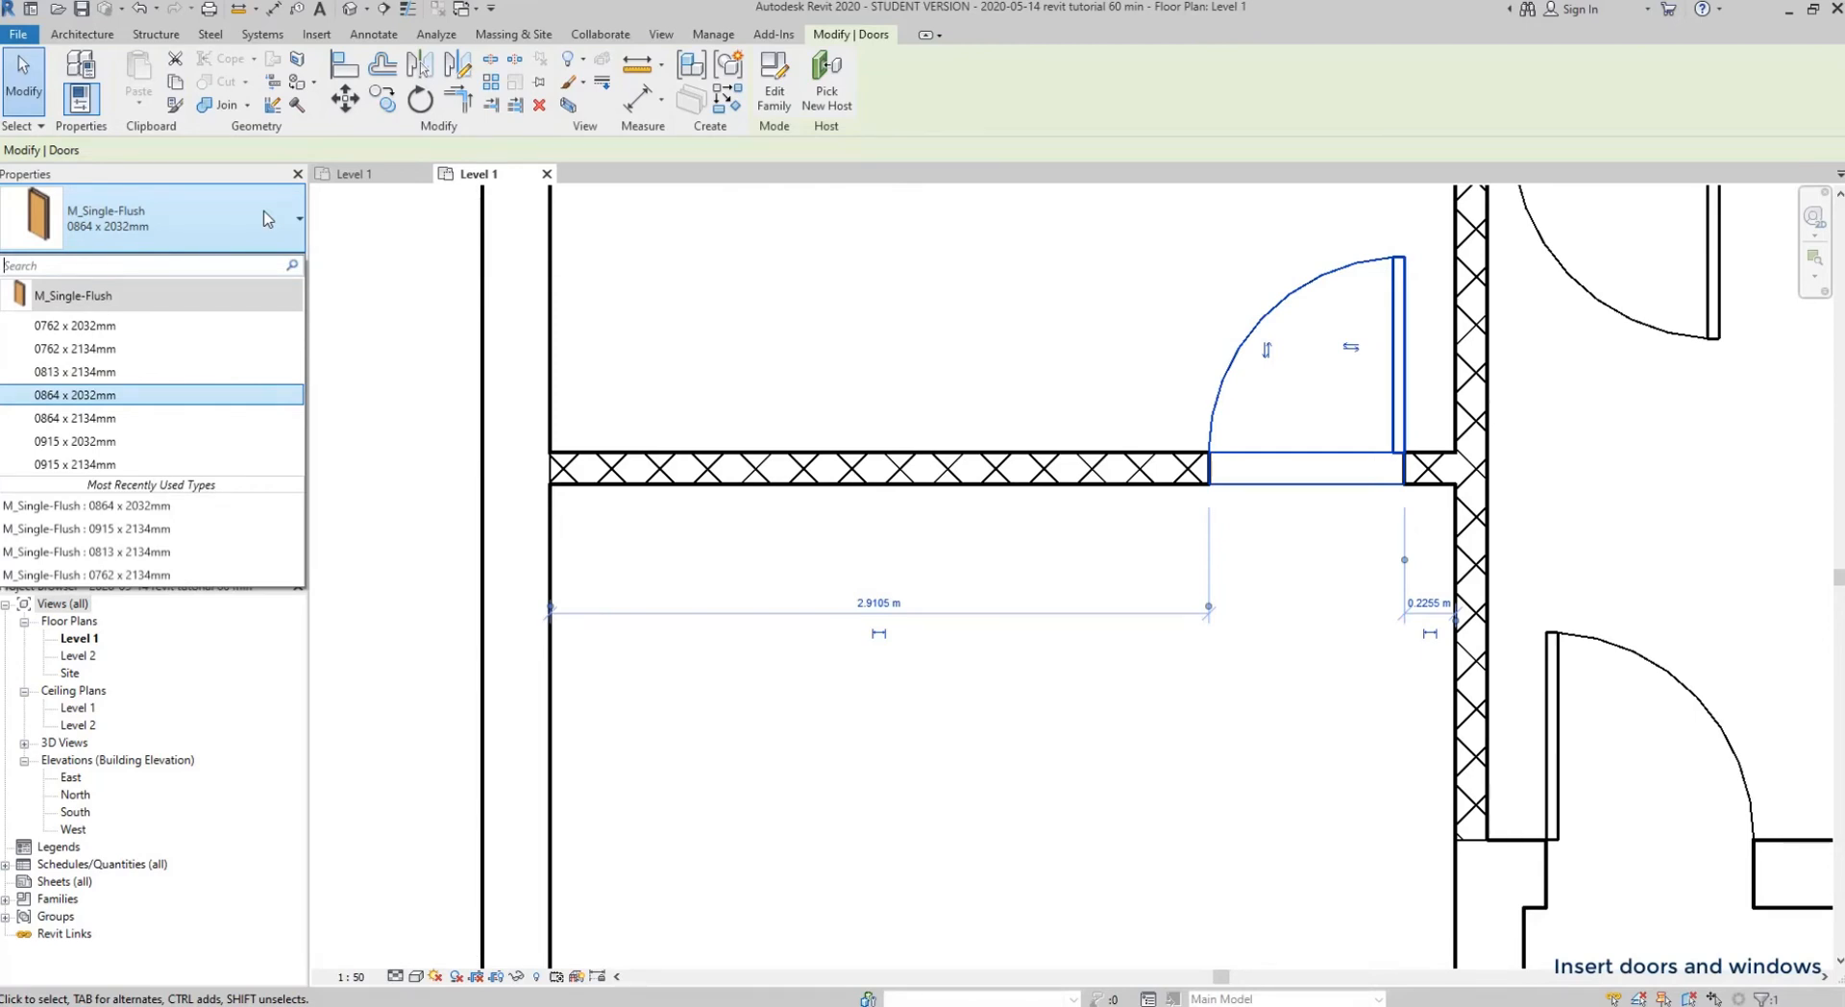
click(181, 327)
click(236, 240)
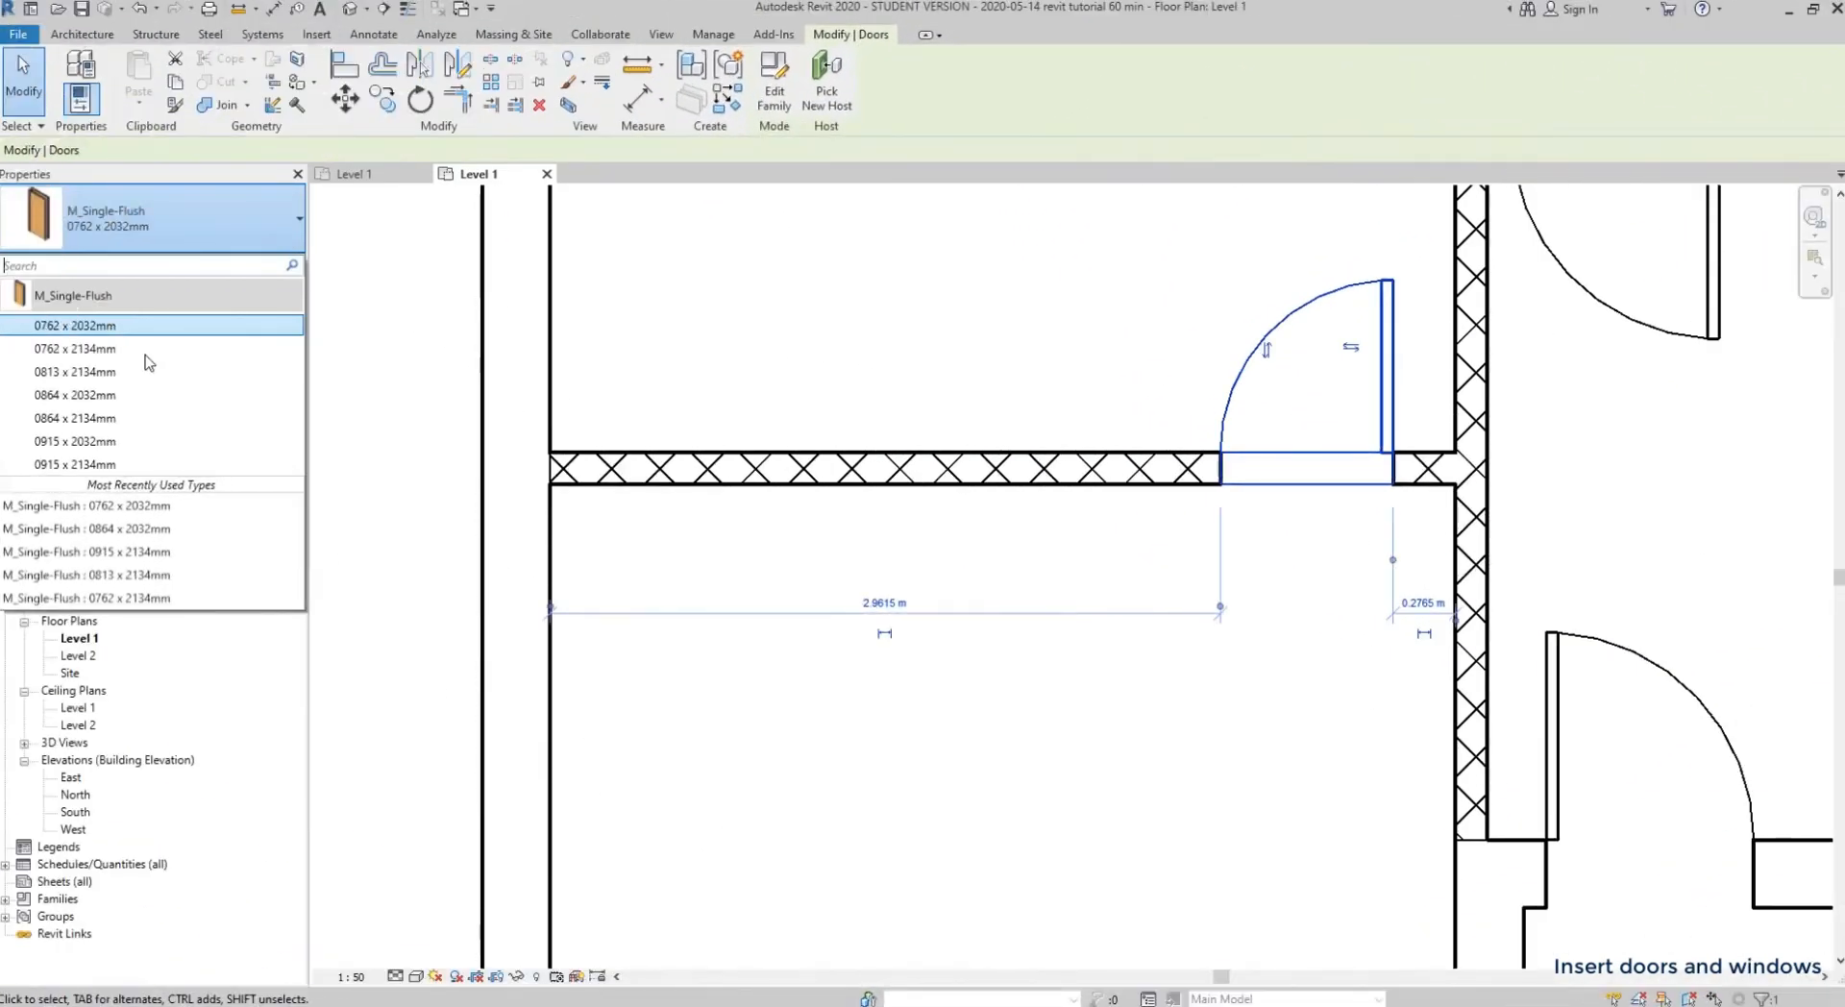
click(91, 465)
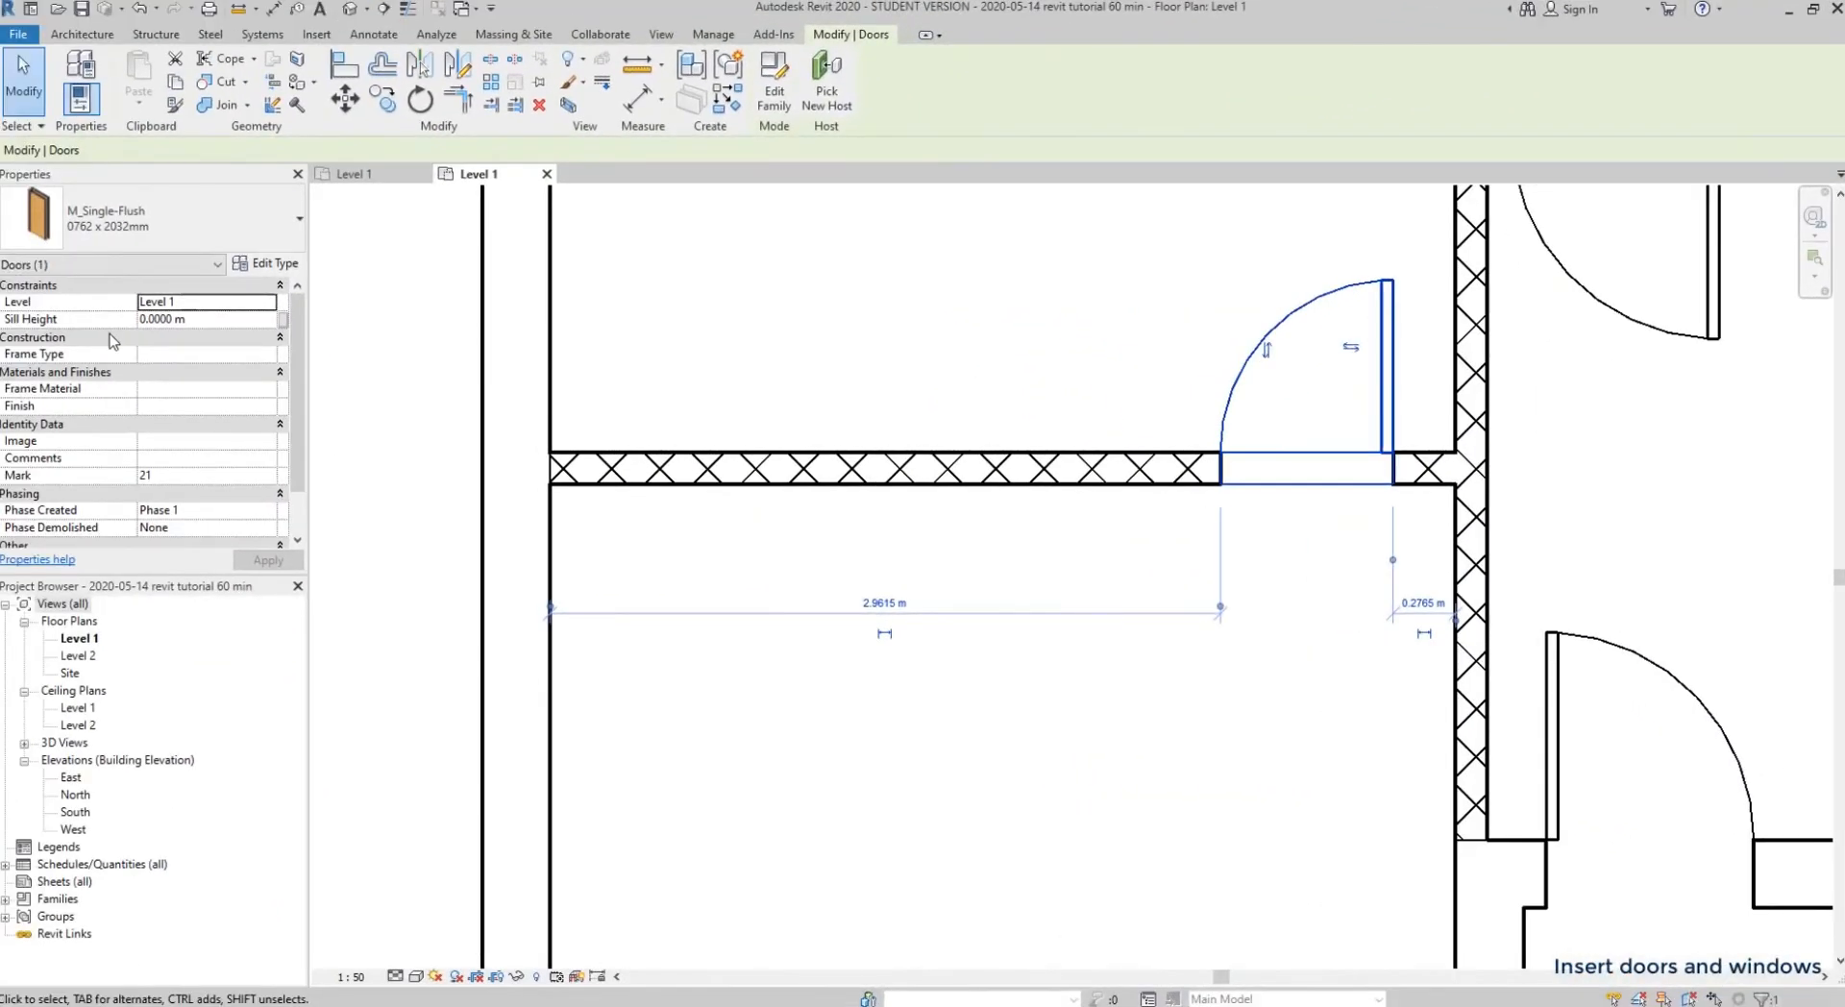
- Set the distance between the door and the vertical interior wall to 0.2 m
click(1423, 602)
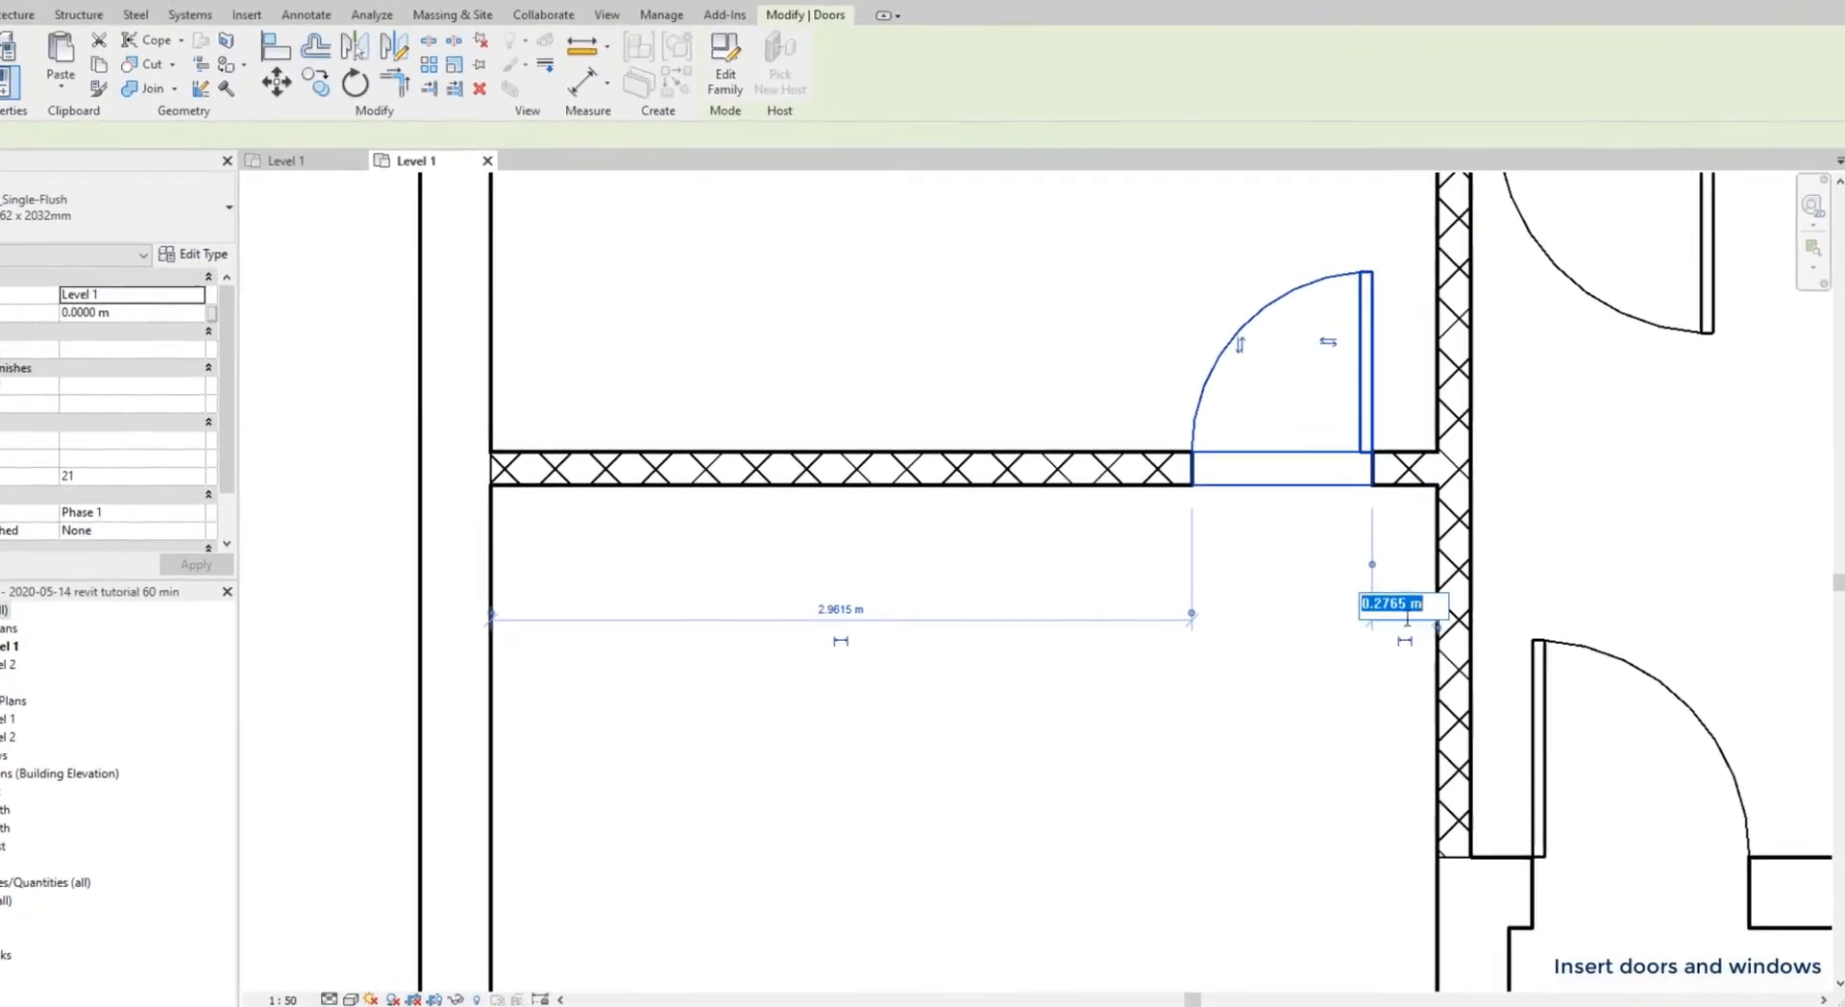
text(0)
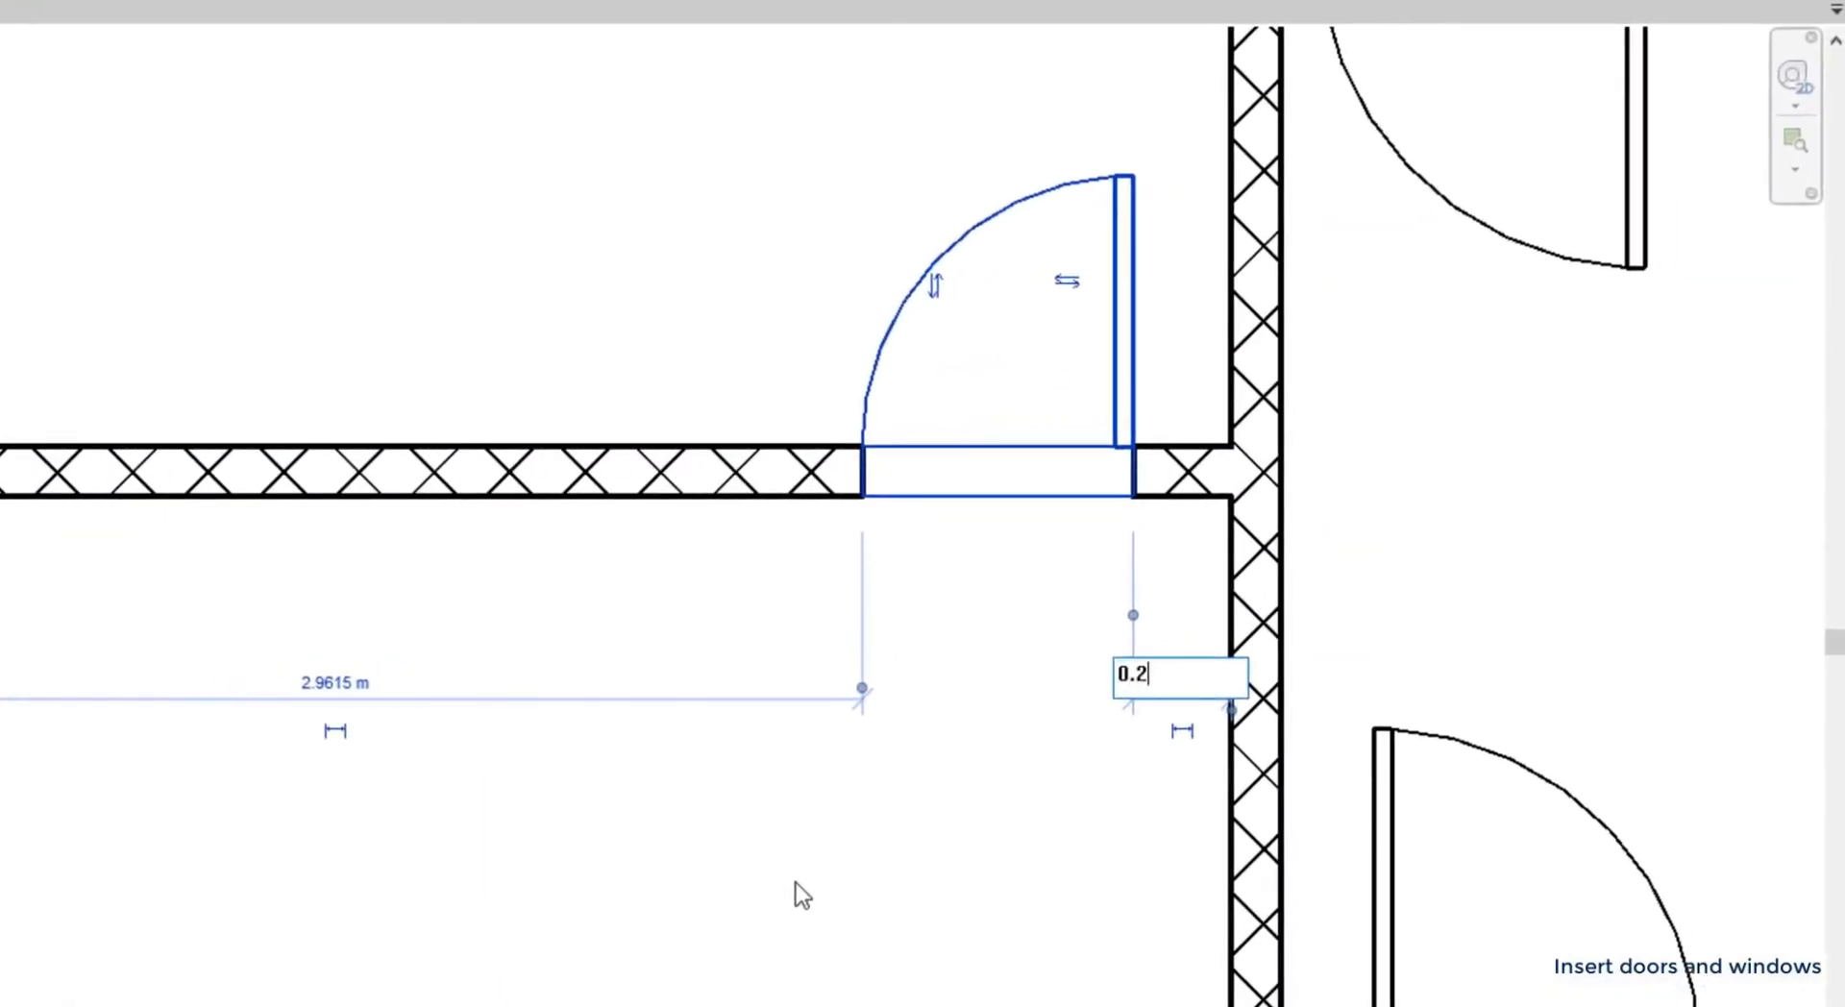
text(.2)
key(Return)
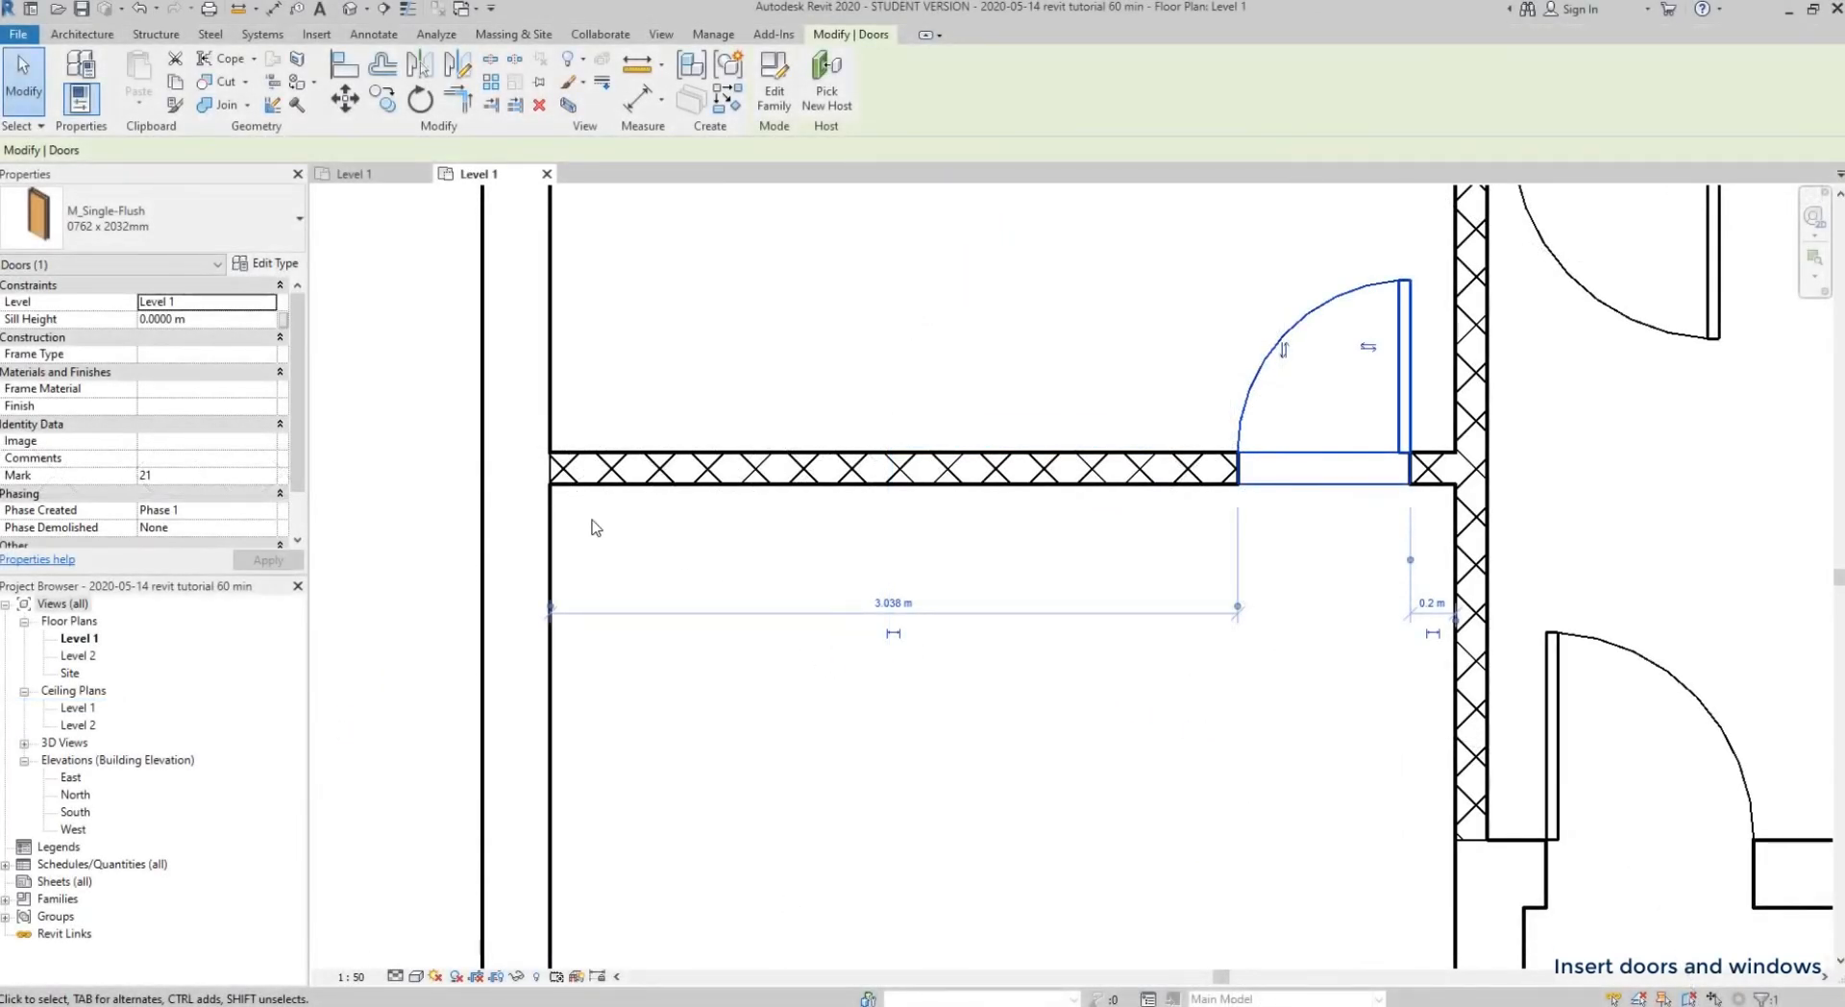
- Open the selected door's type properties and re-enter its width as 0.762 m
click(281, 268)
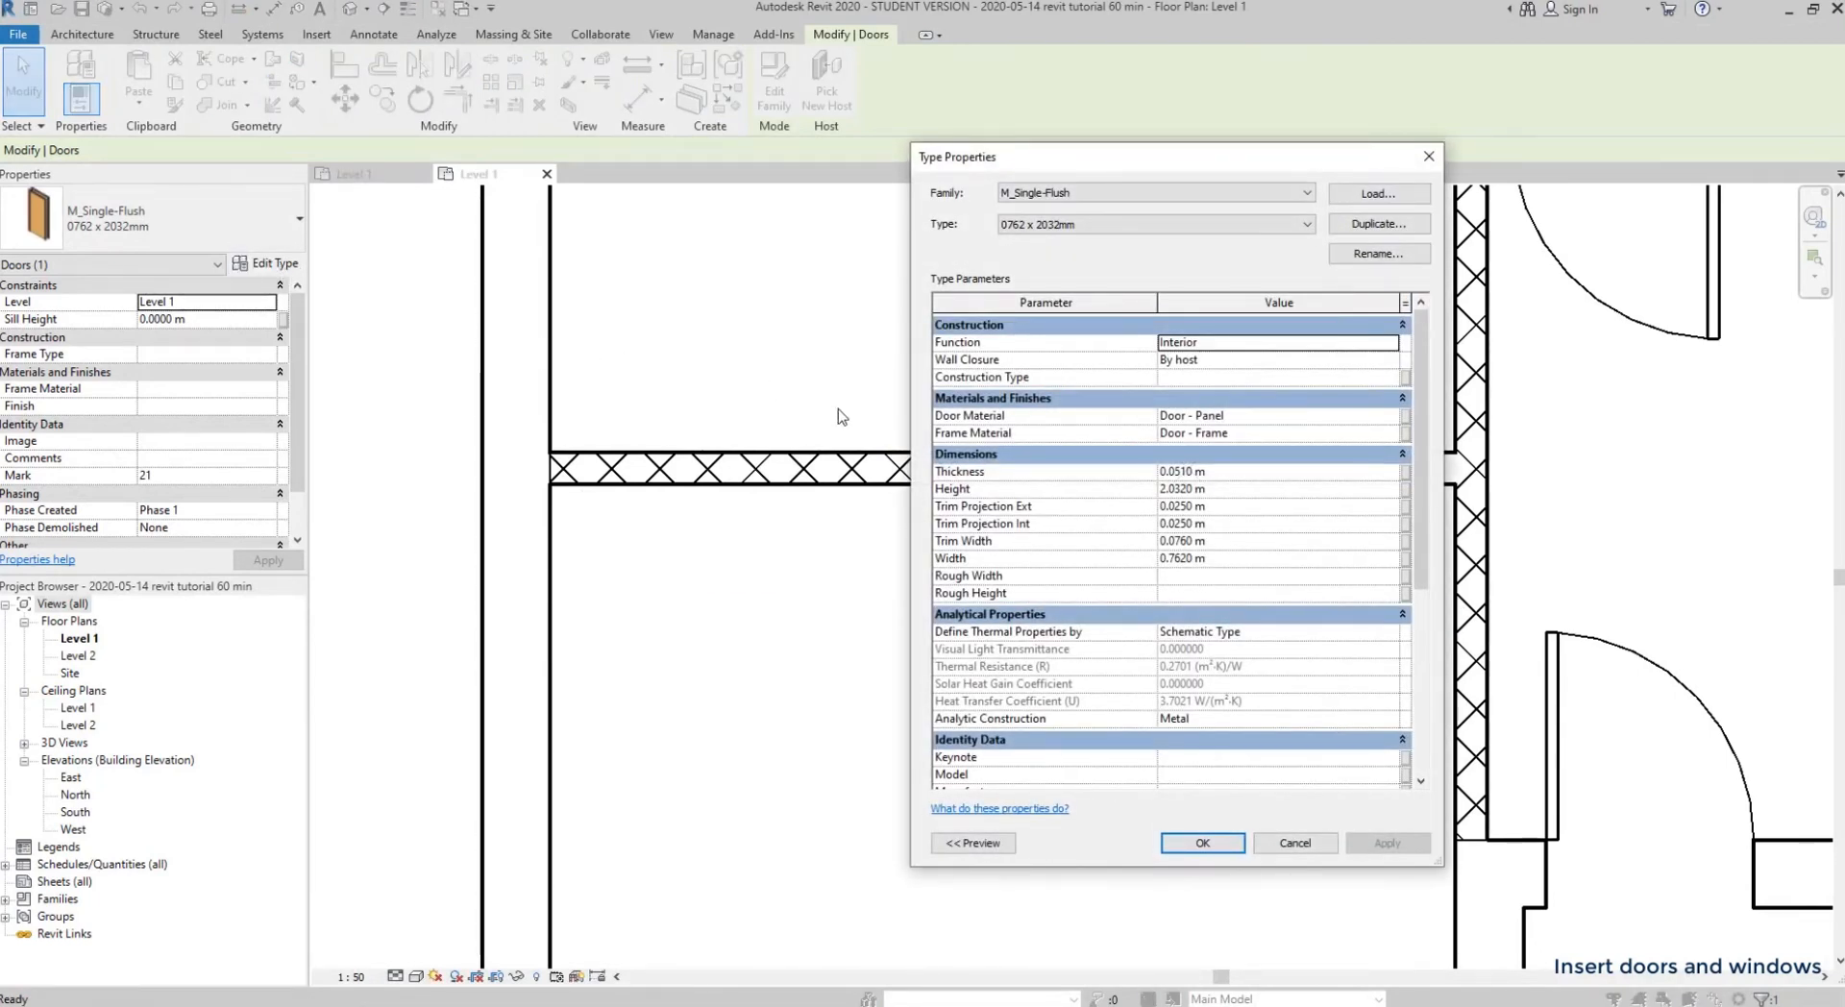
scroll(1420, 509, down, 2)
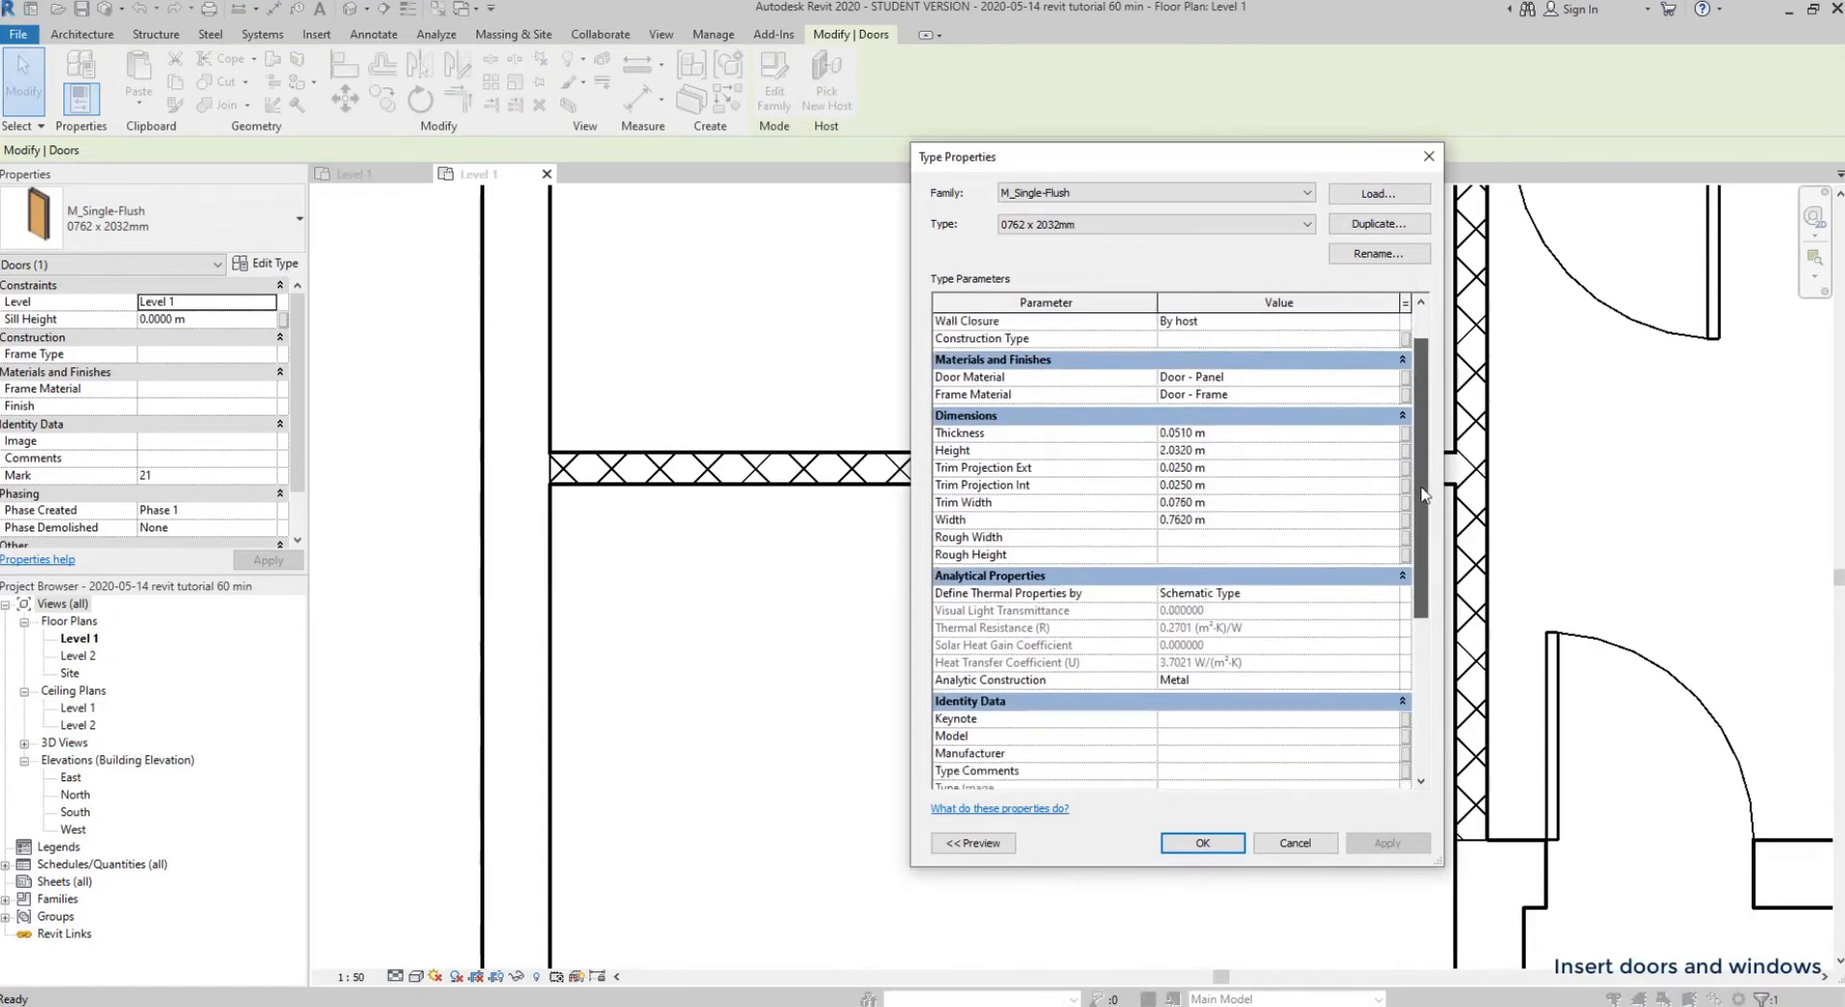
click(1198, 486)
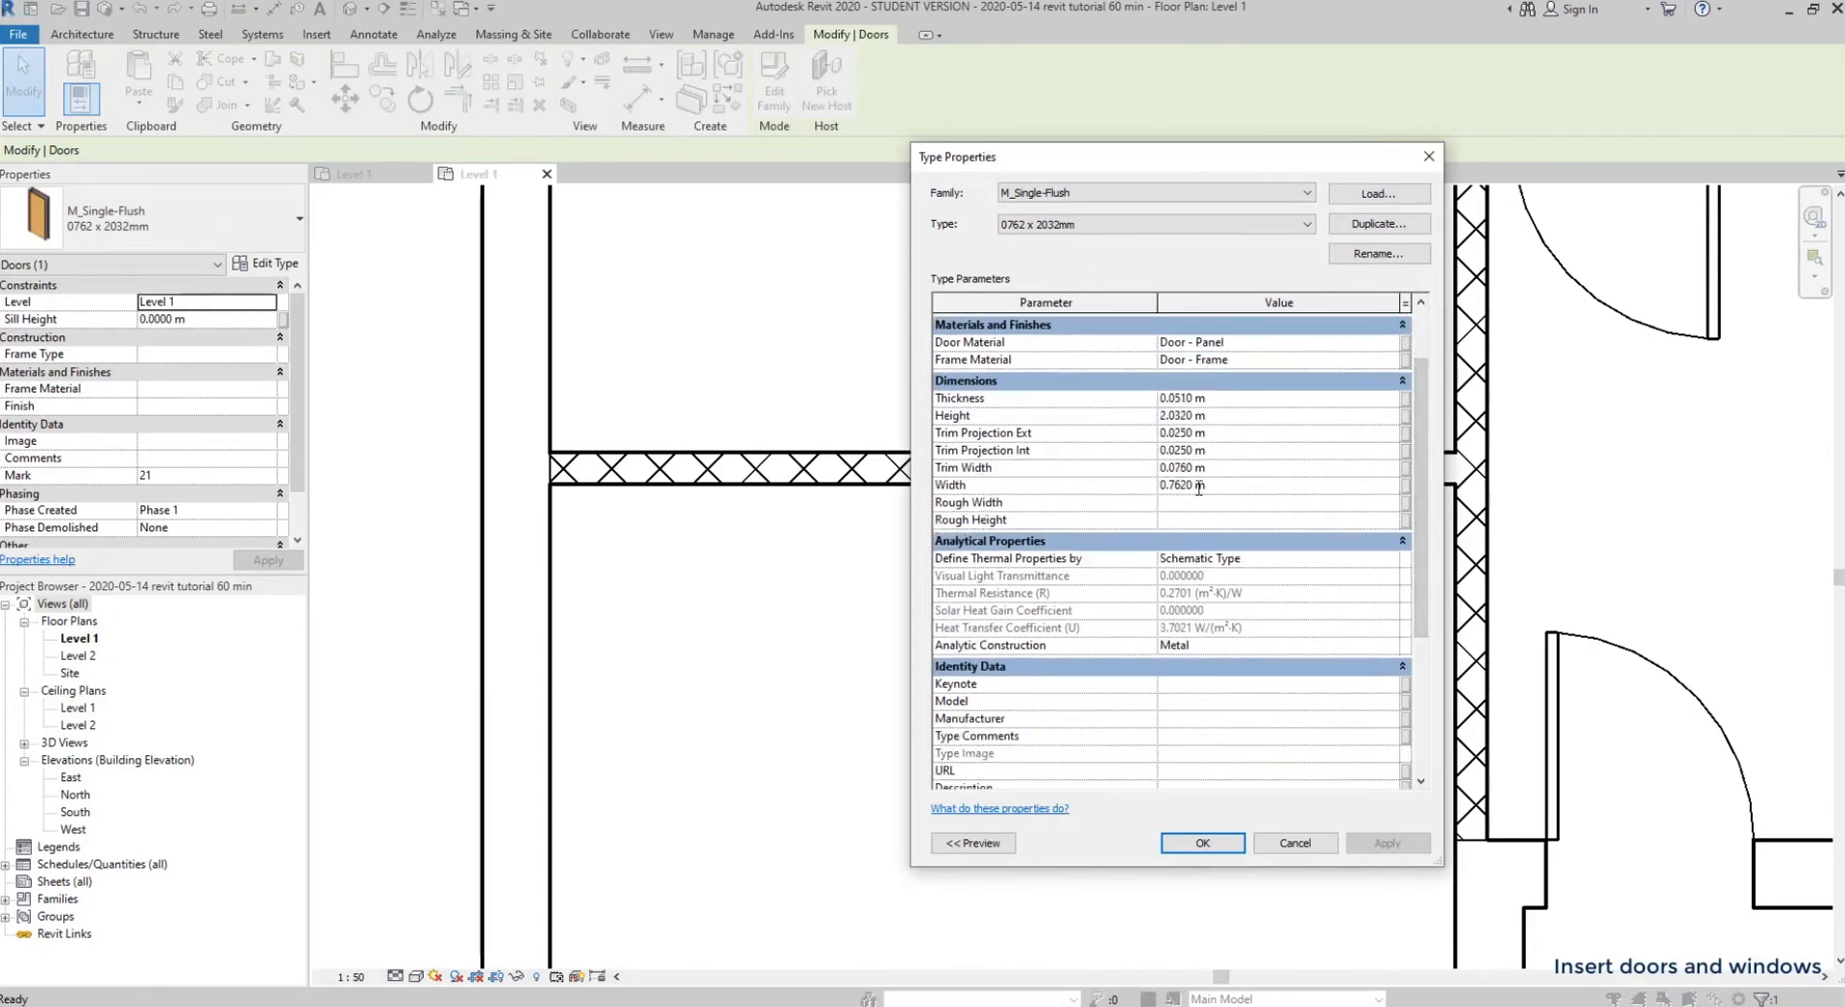
key(BackSpace)
key(BackSpace)
key(BackSpace)
key(BackSpace)
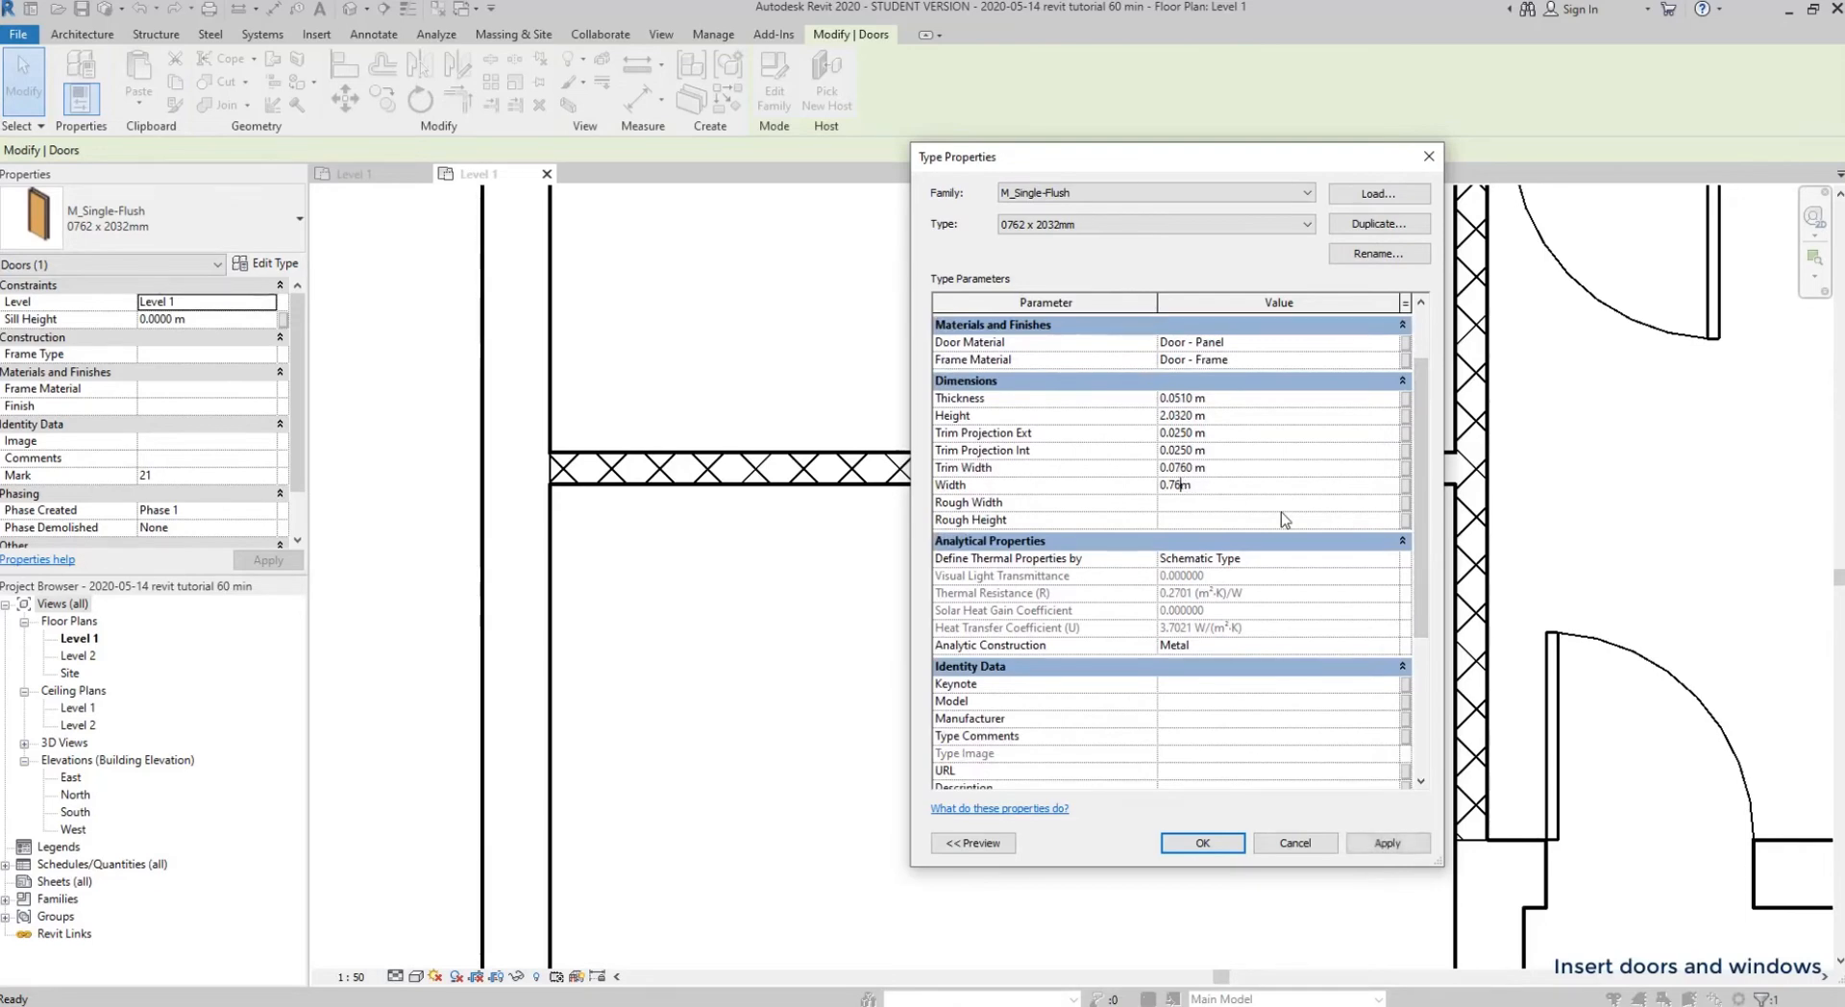
text(2)
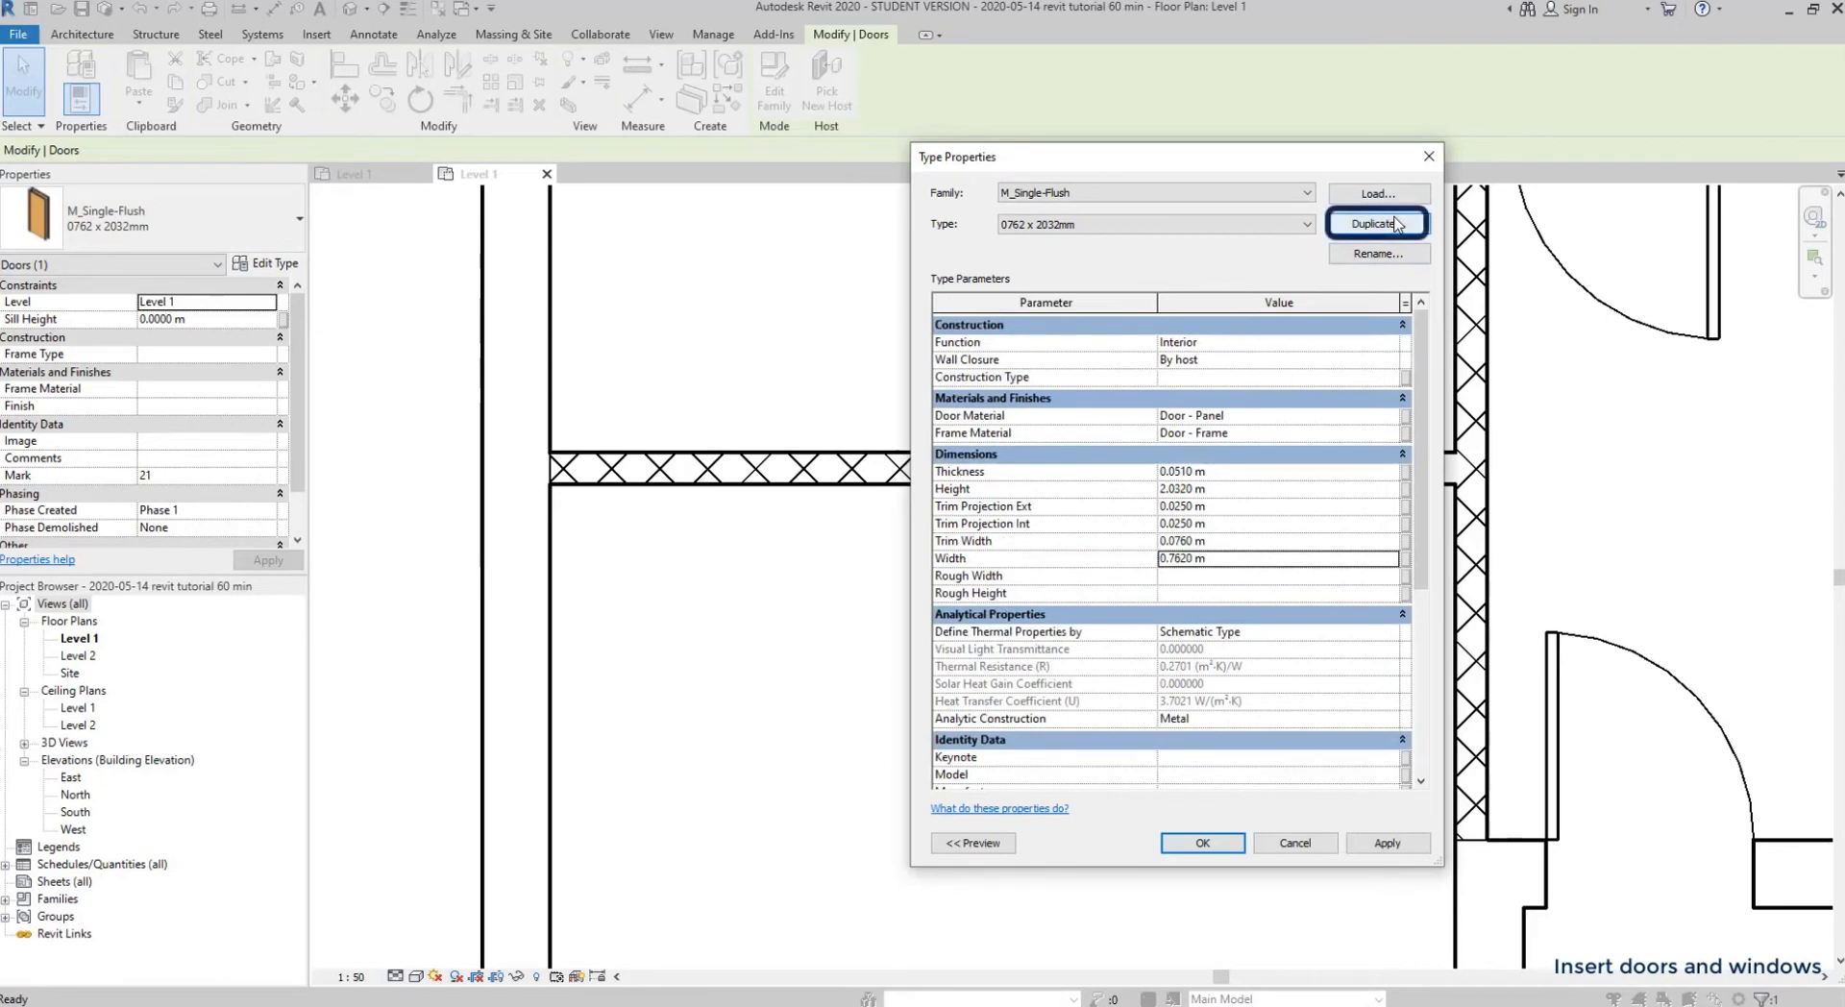
- Duplicate the door type under the name 085 x 2100mm 2 and open its height value for editing
click(1395, 224)
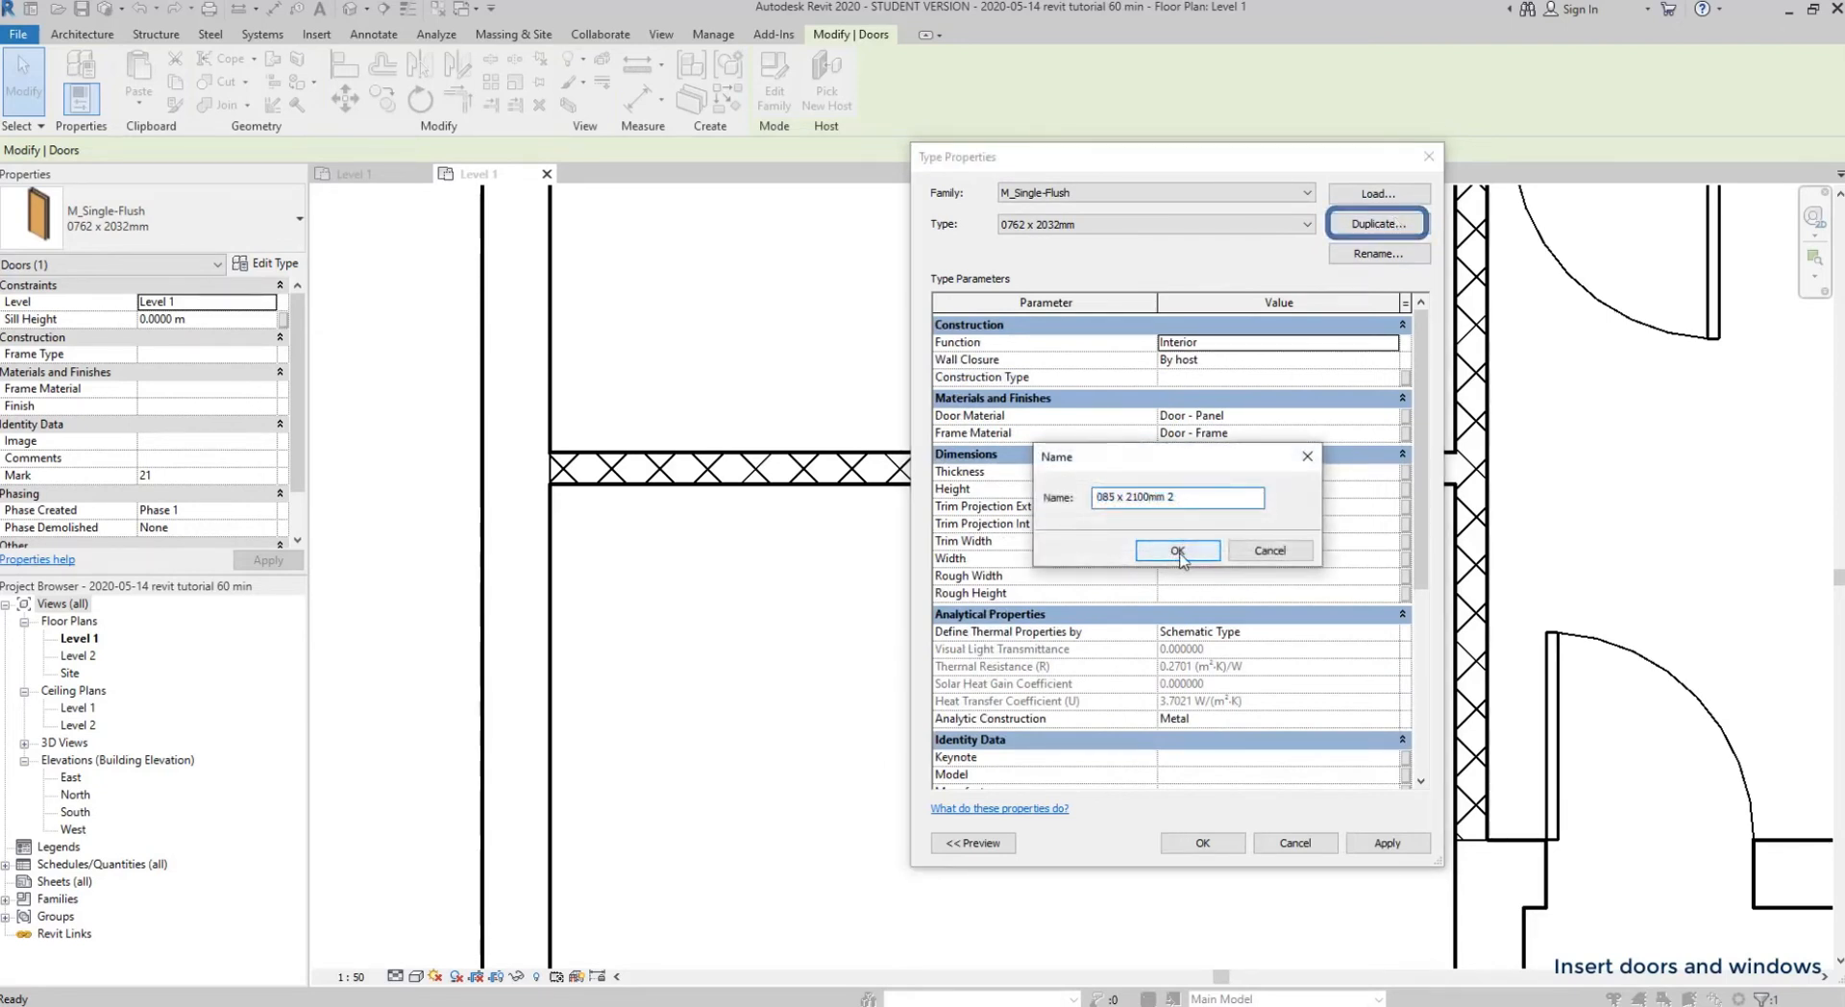
click(1178, 551)
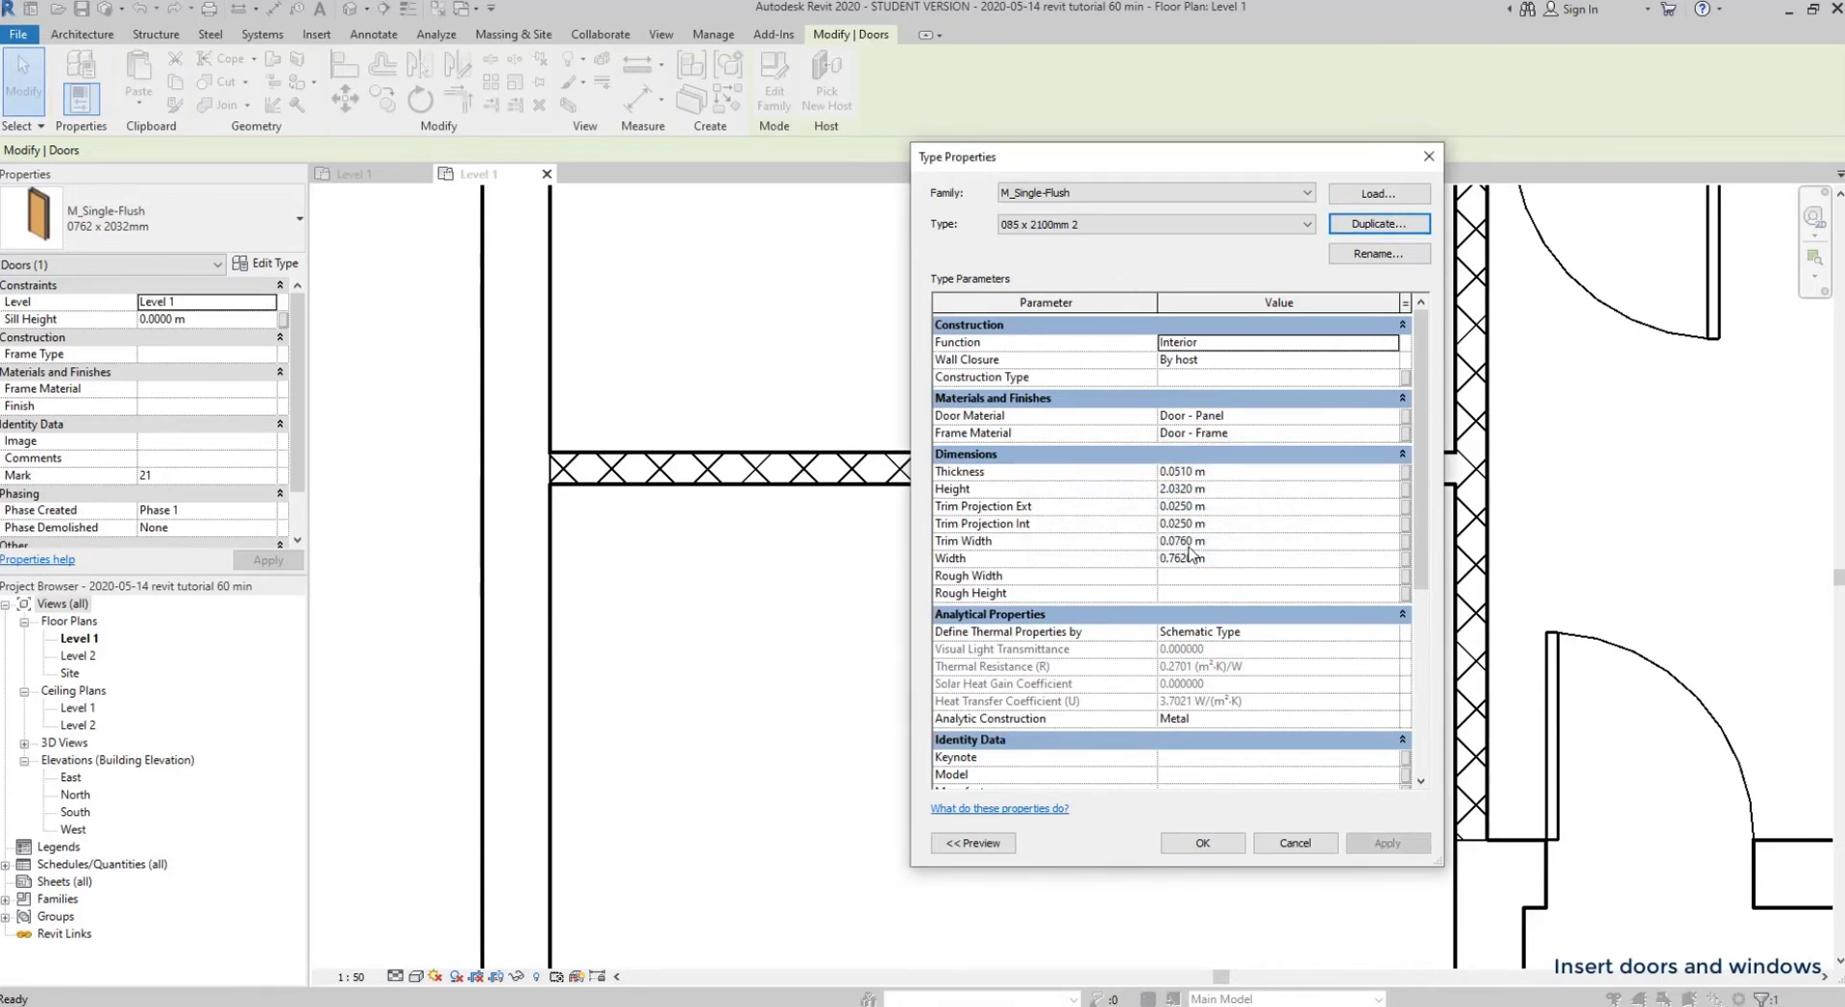
click(1187, 490)
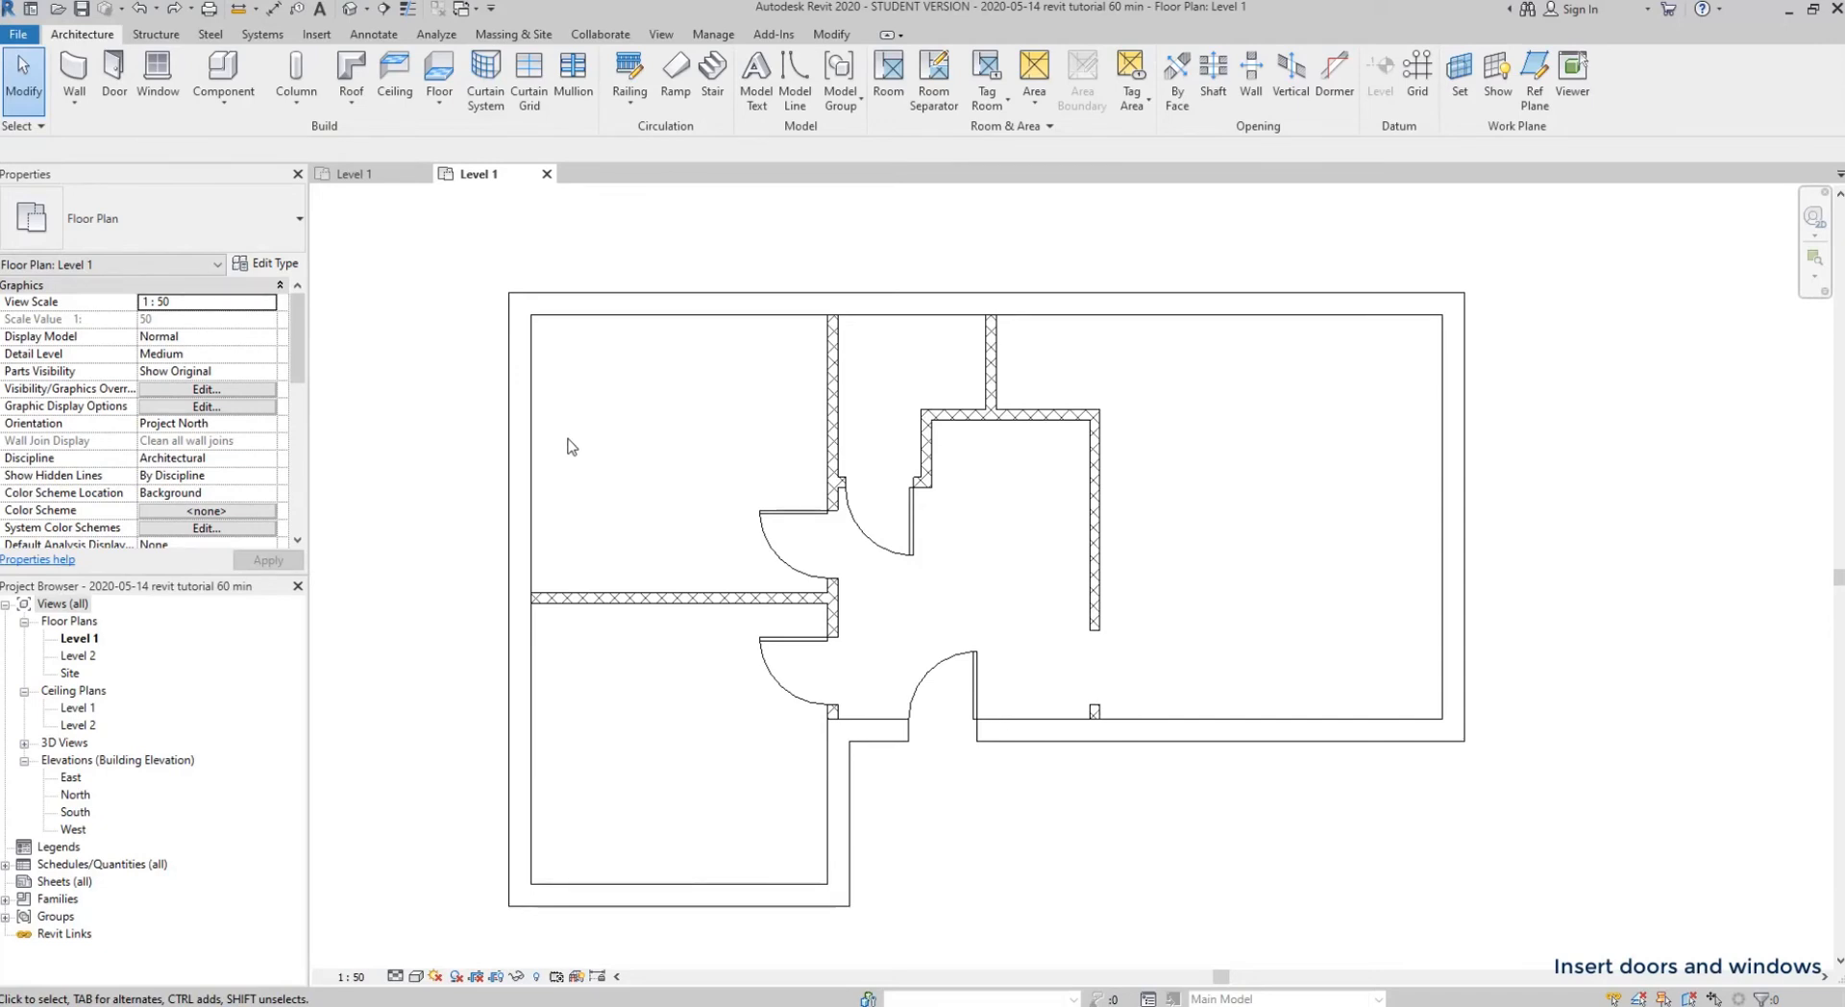
- Place three M_Fixed 0610 x 1220mm windows in the lower exterior wall, one beside the entrance door and two in the large right room
click(154, 75)
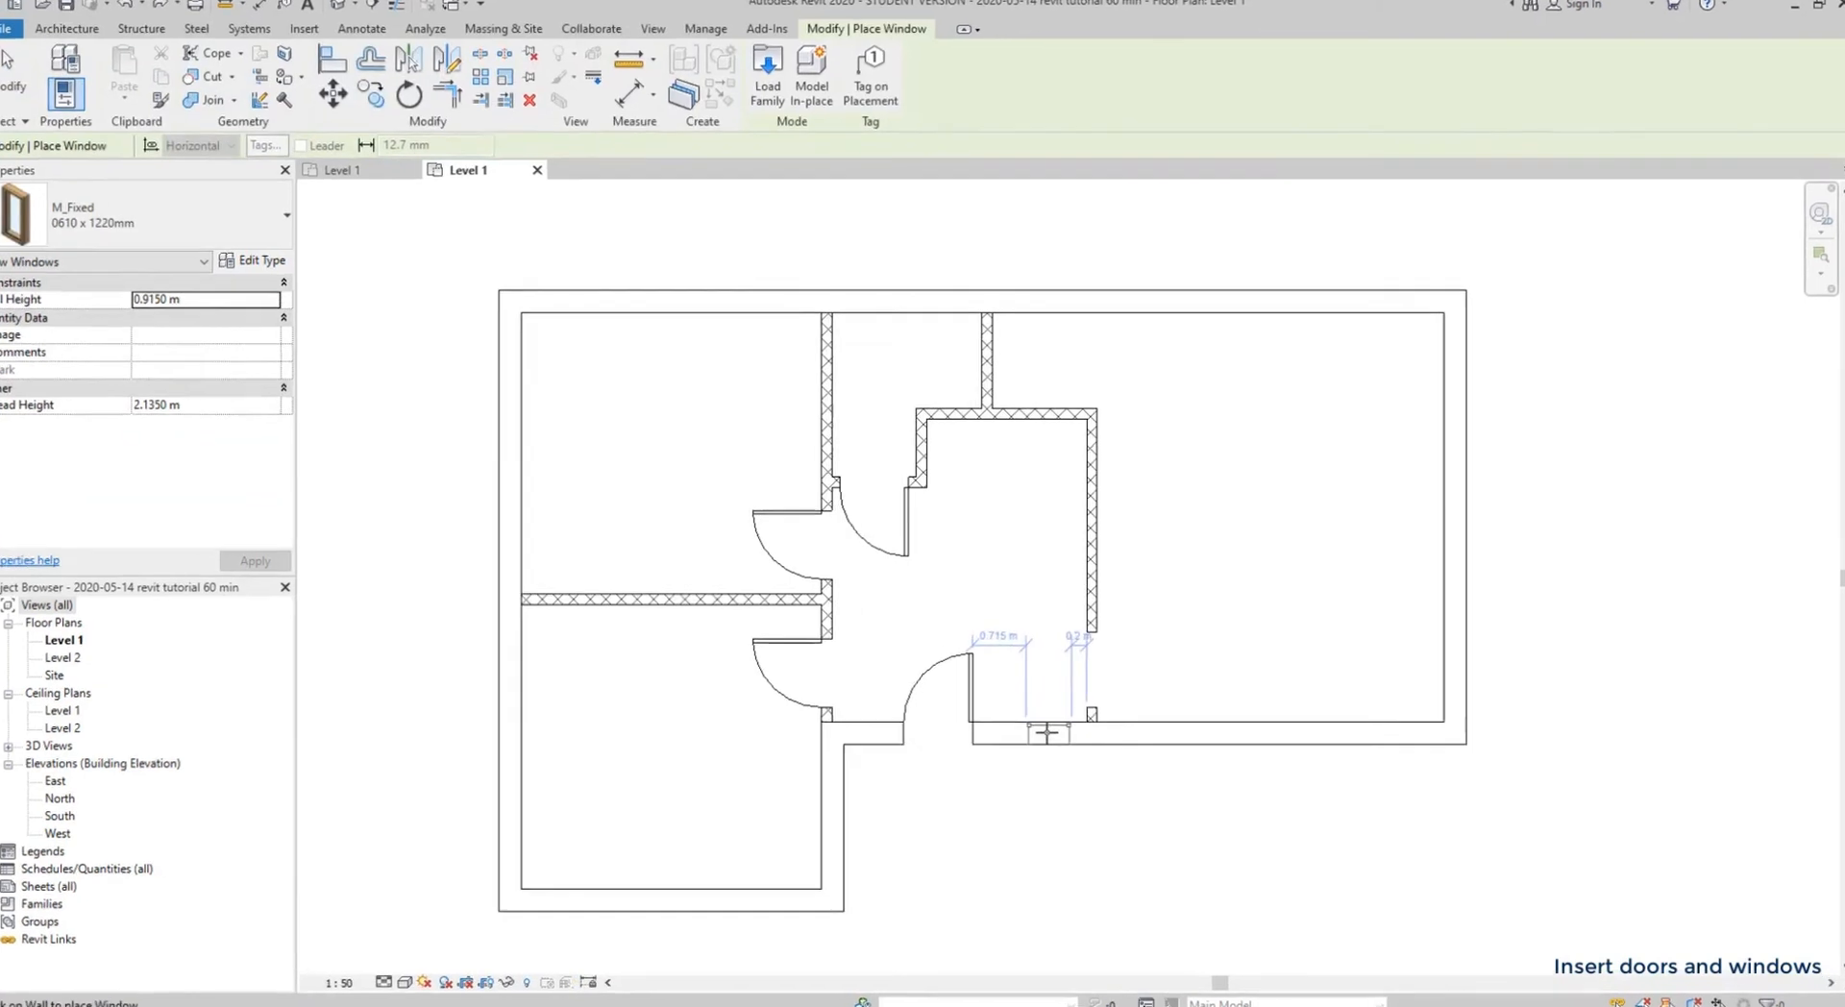
click(1047, 732)
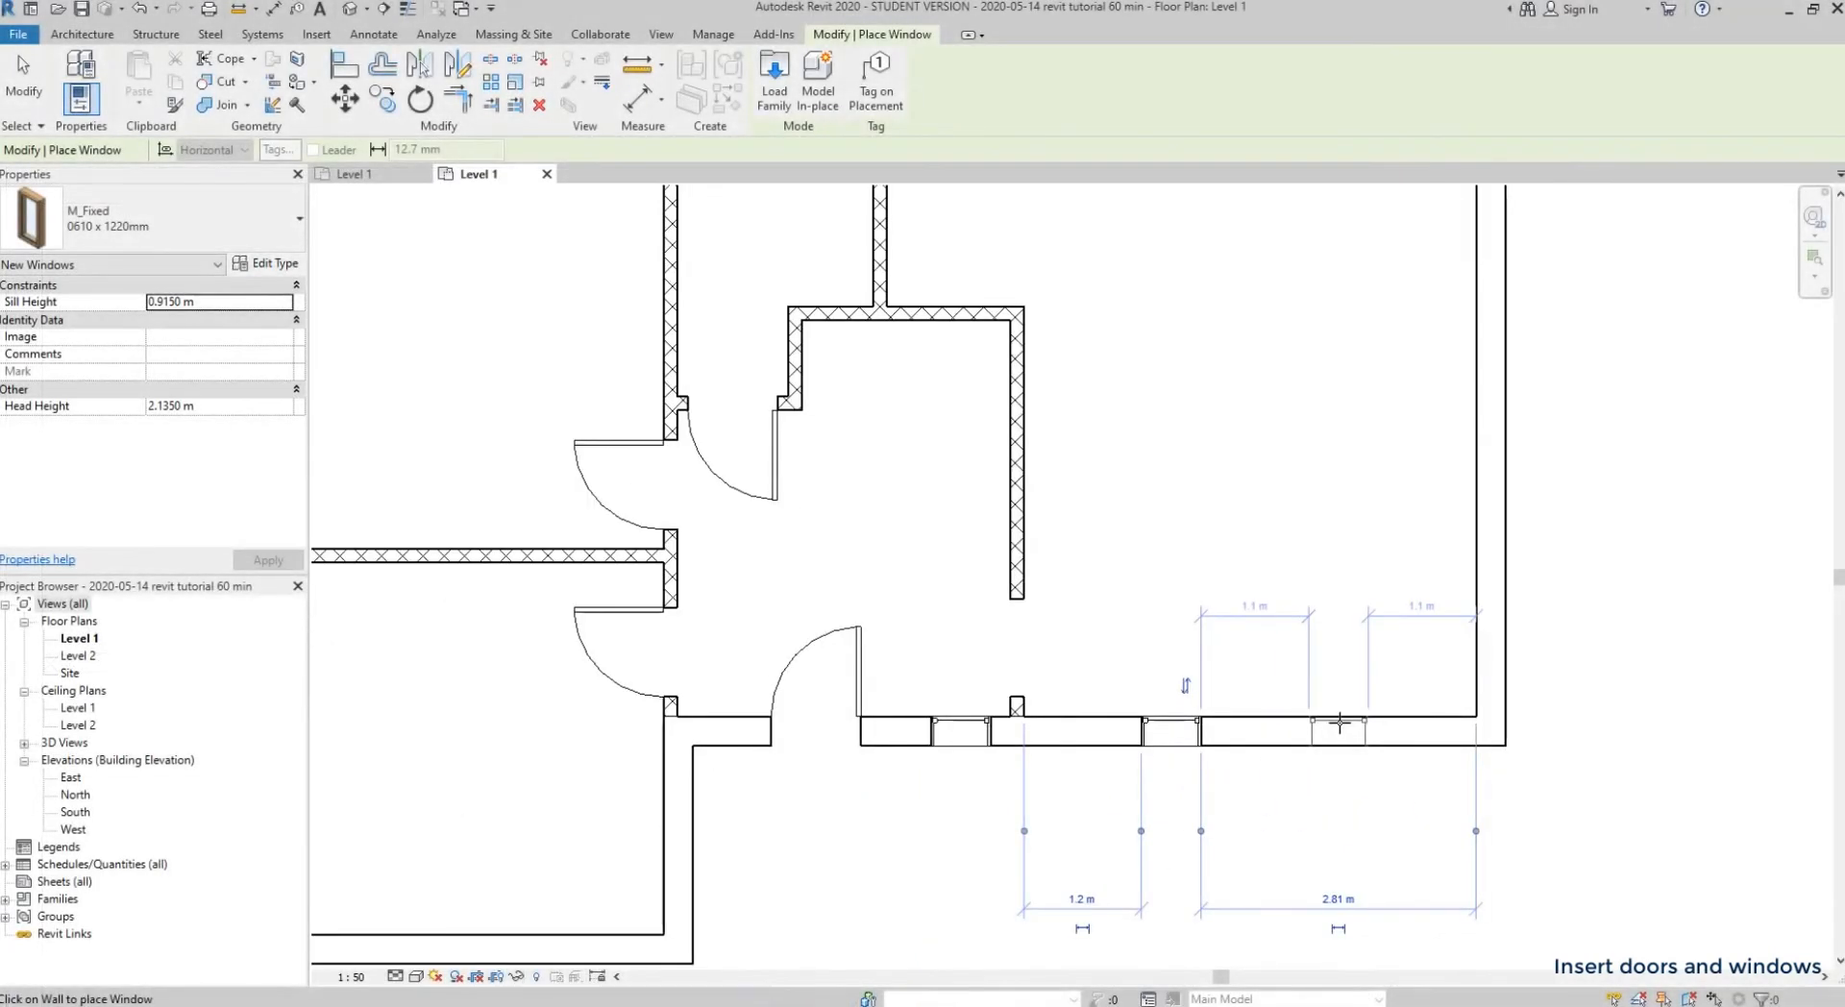
click(1339, 723)
- Place one M_Fixed 0610 x 1220mm window in the right exterior wall and one in the upper exterior wall of the large room
click(1485, 369)
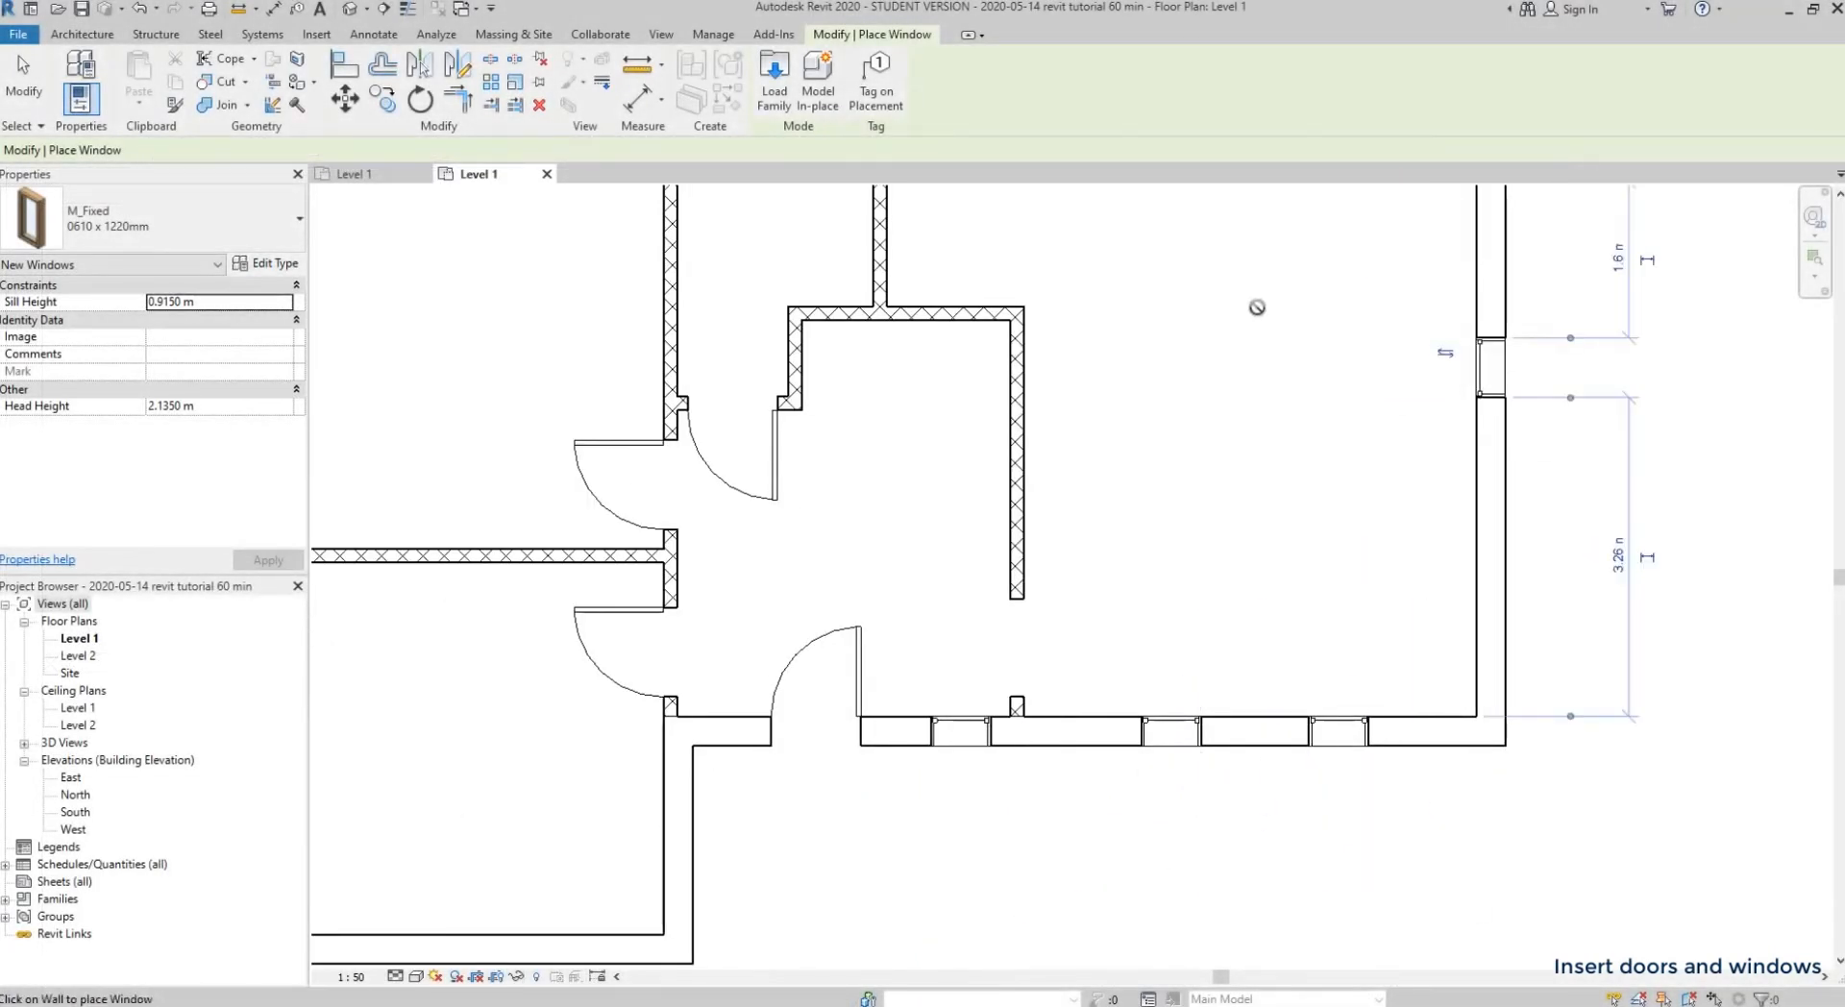
middle_drag(1257, 215, 1248, 362)
click(1292, 322)
scroll(1203, 451, down, 1)
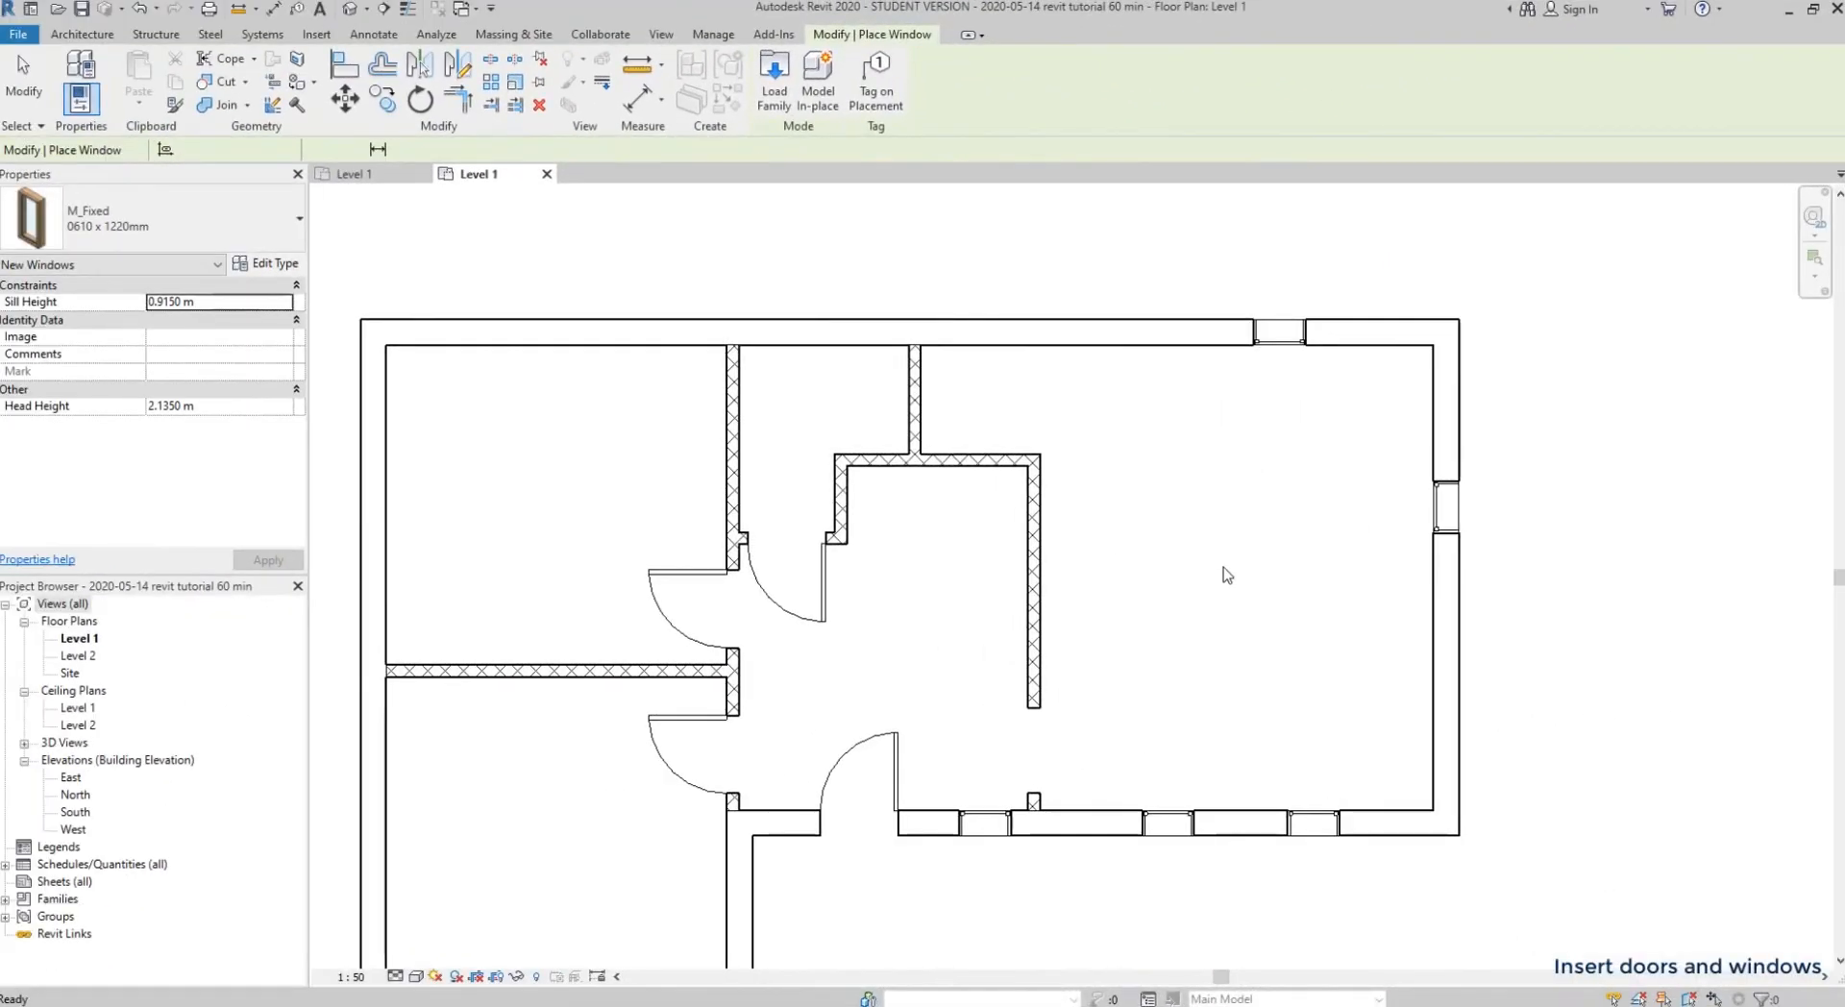
key(Escape)
key(Escape)
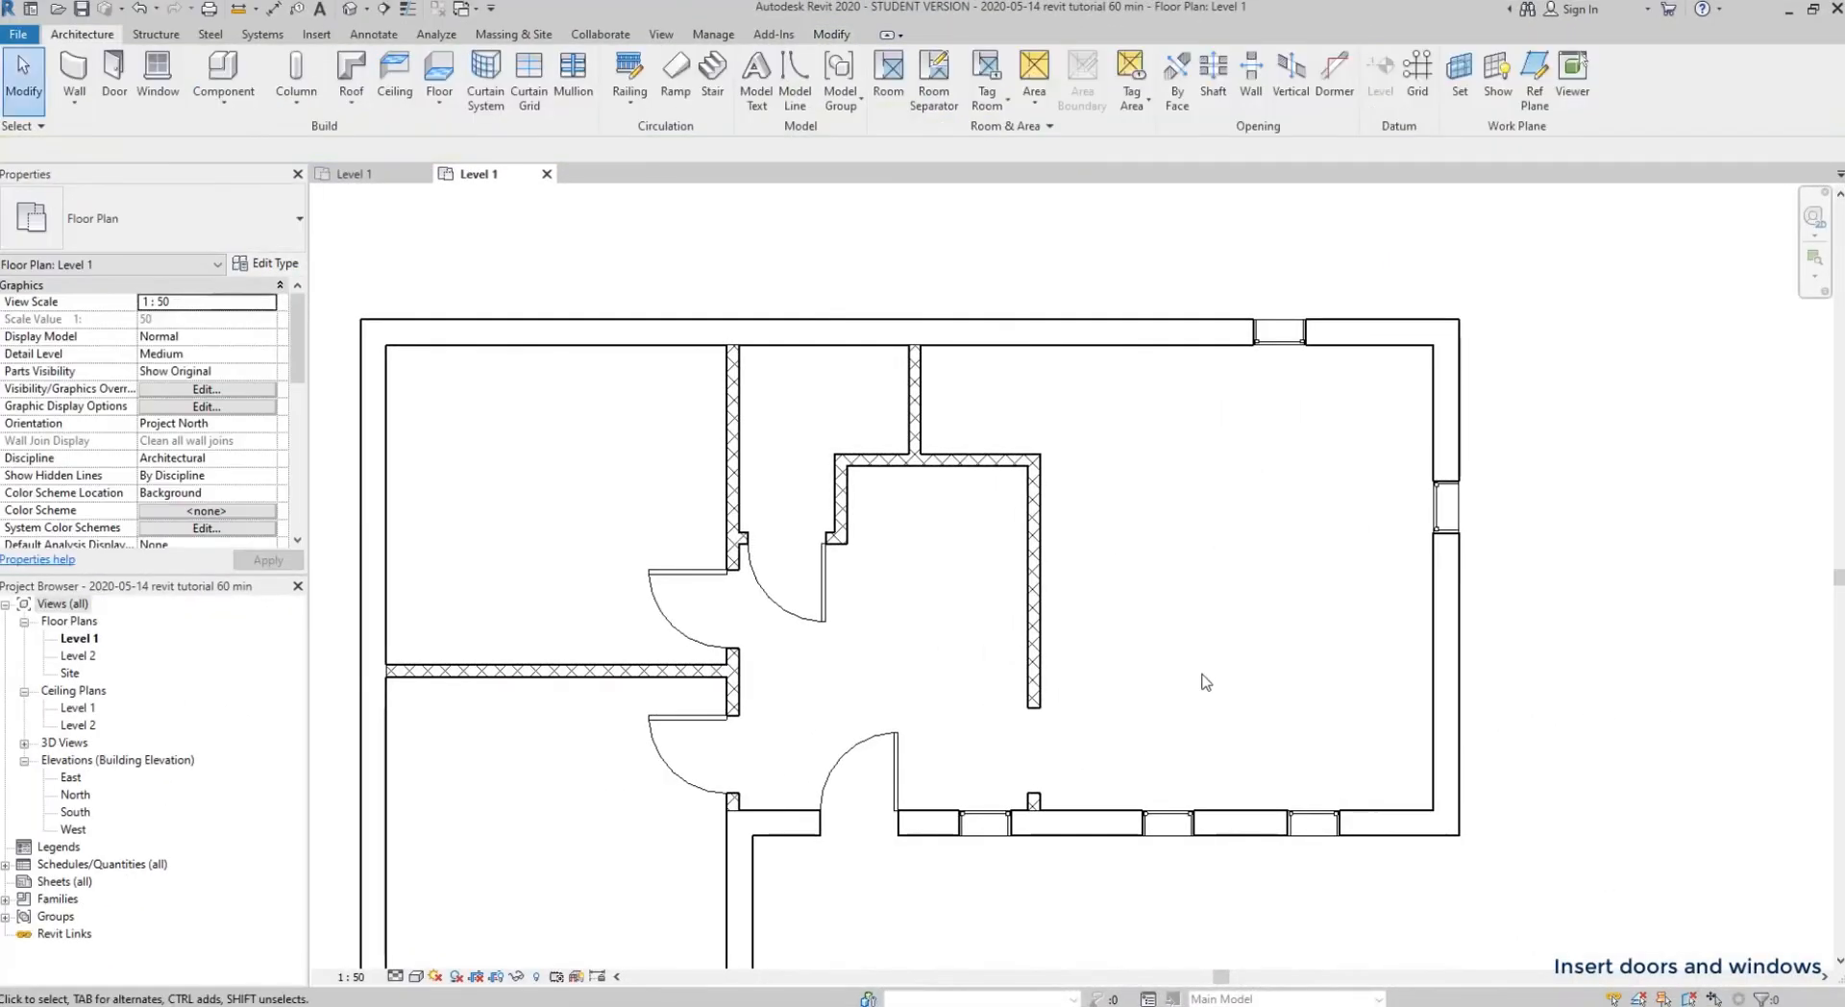
- Change the four windows around the large right room to the M_Window-Casement-Double 1200 x 1500mm type
click(1167, 823)
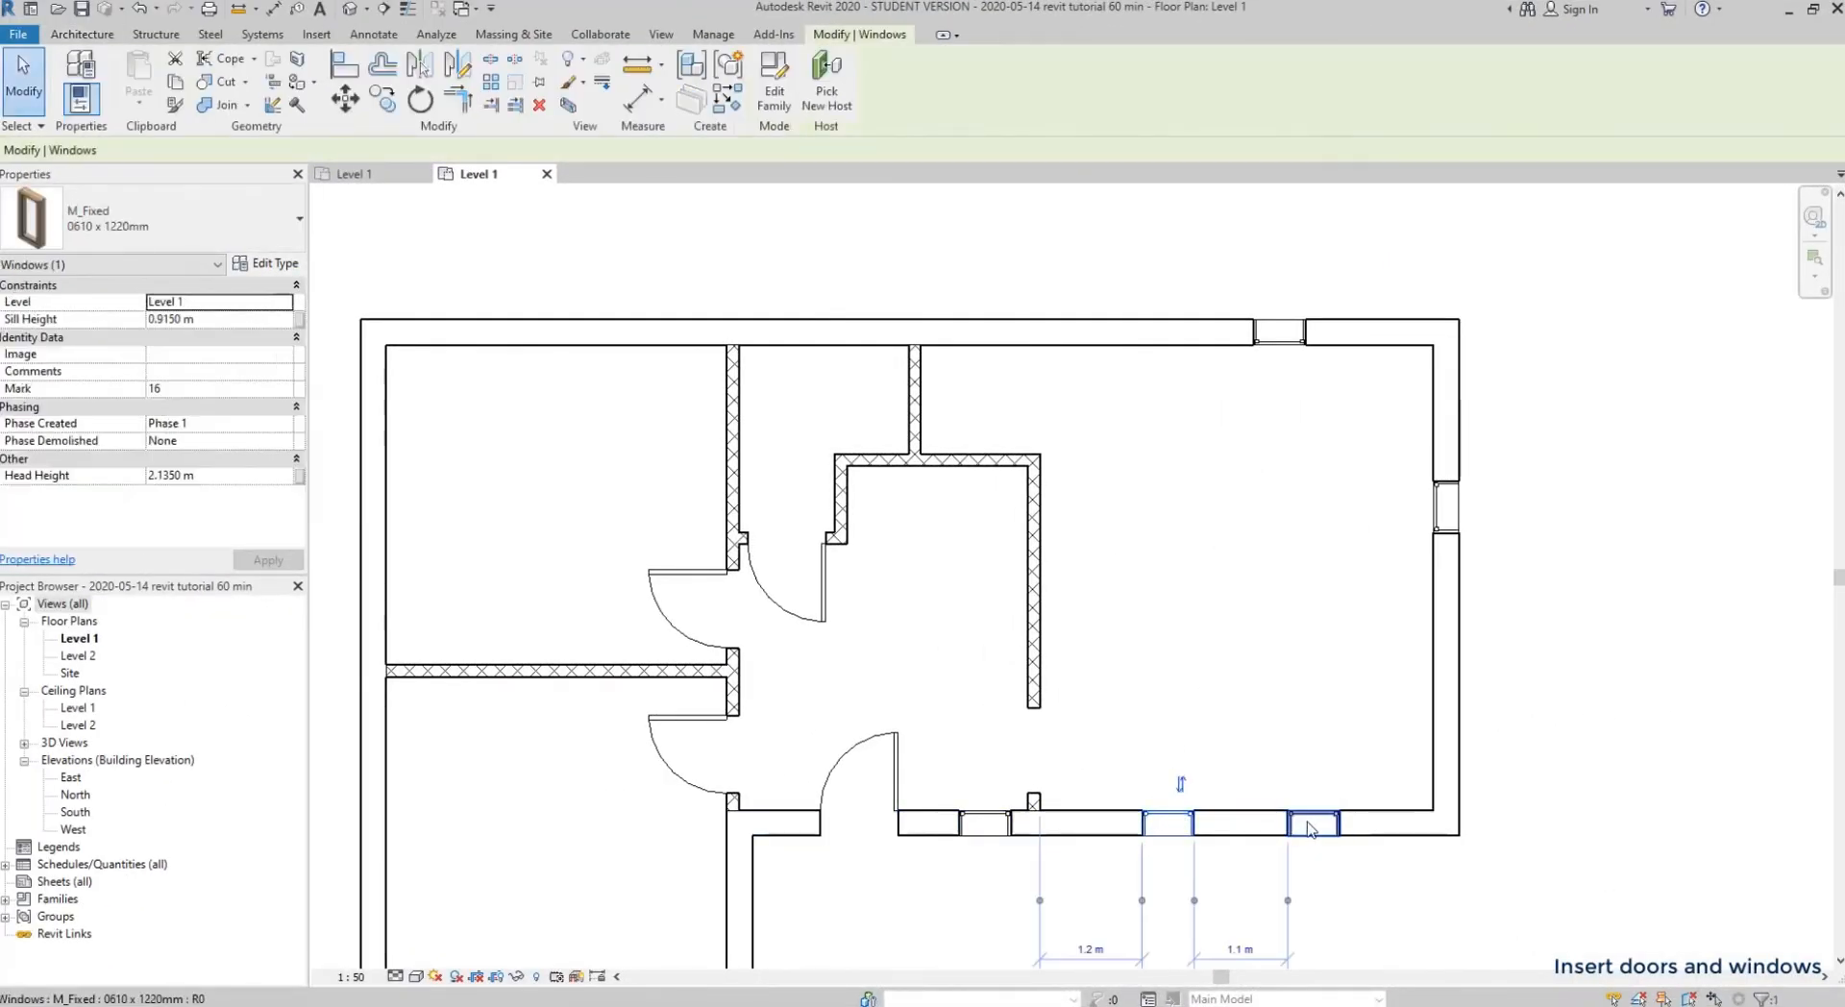
ctrl+click(1446, 506)
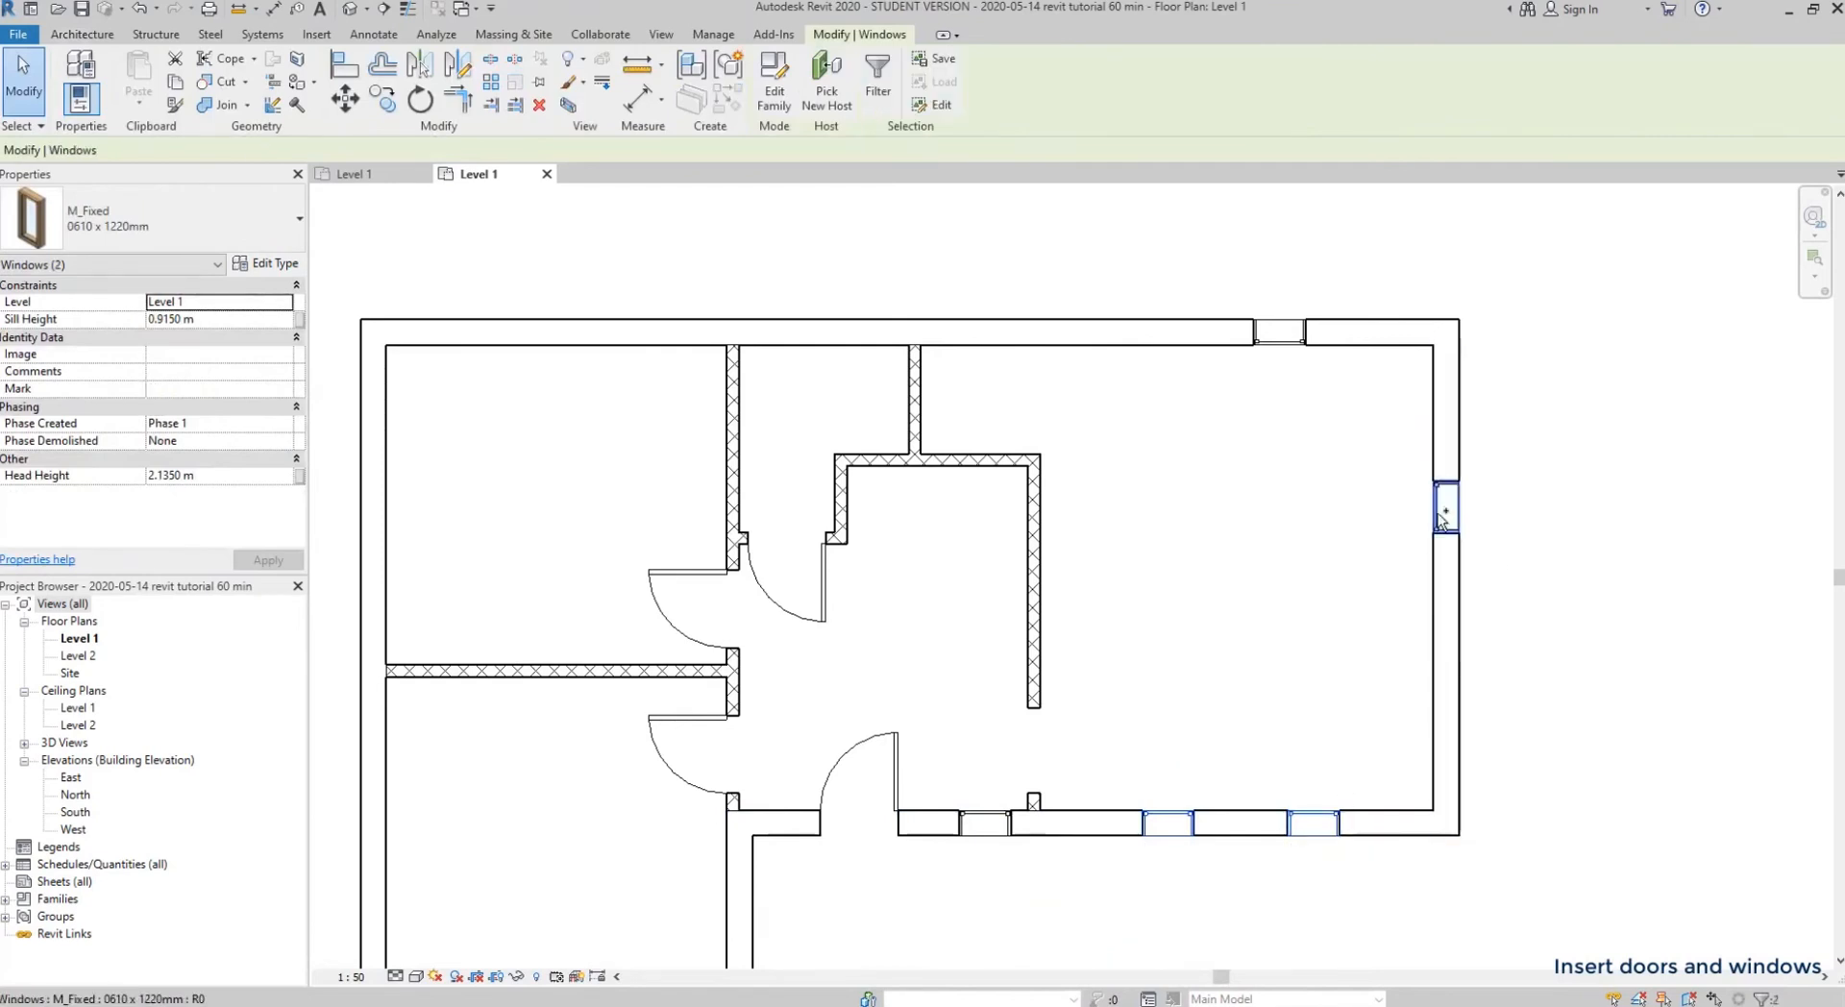
ctrl+click(1291, 336)
ctrl+click(1290, 336)
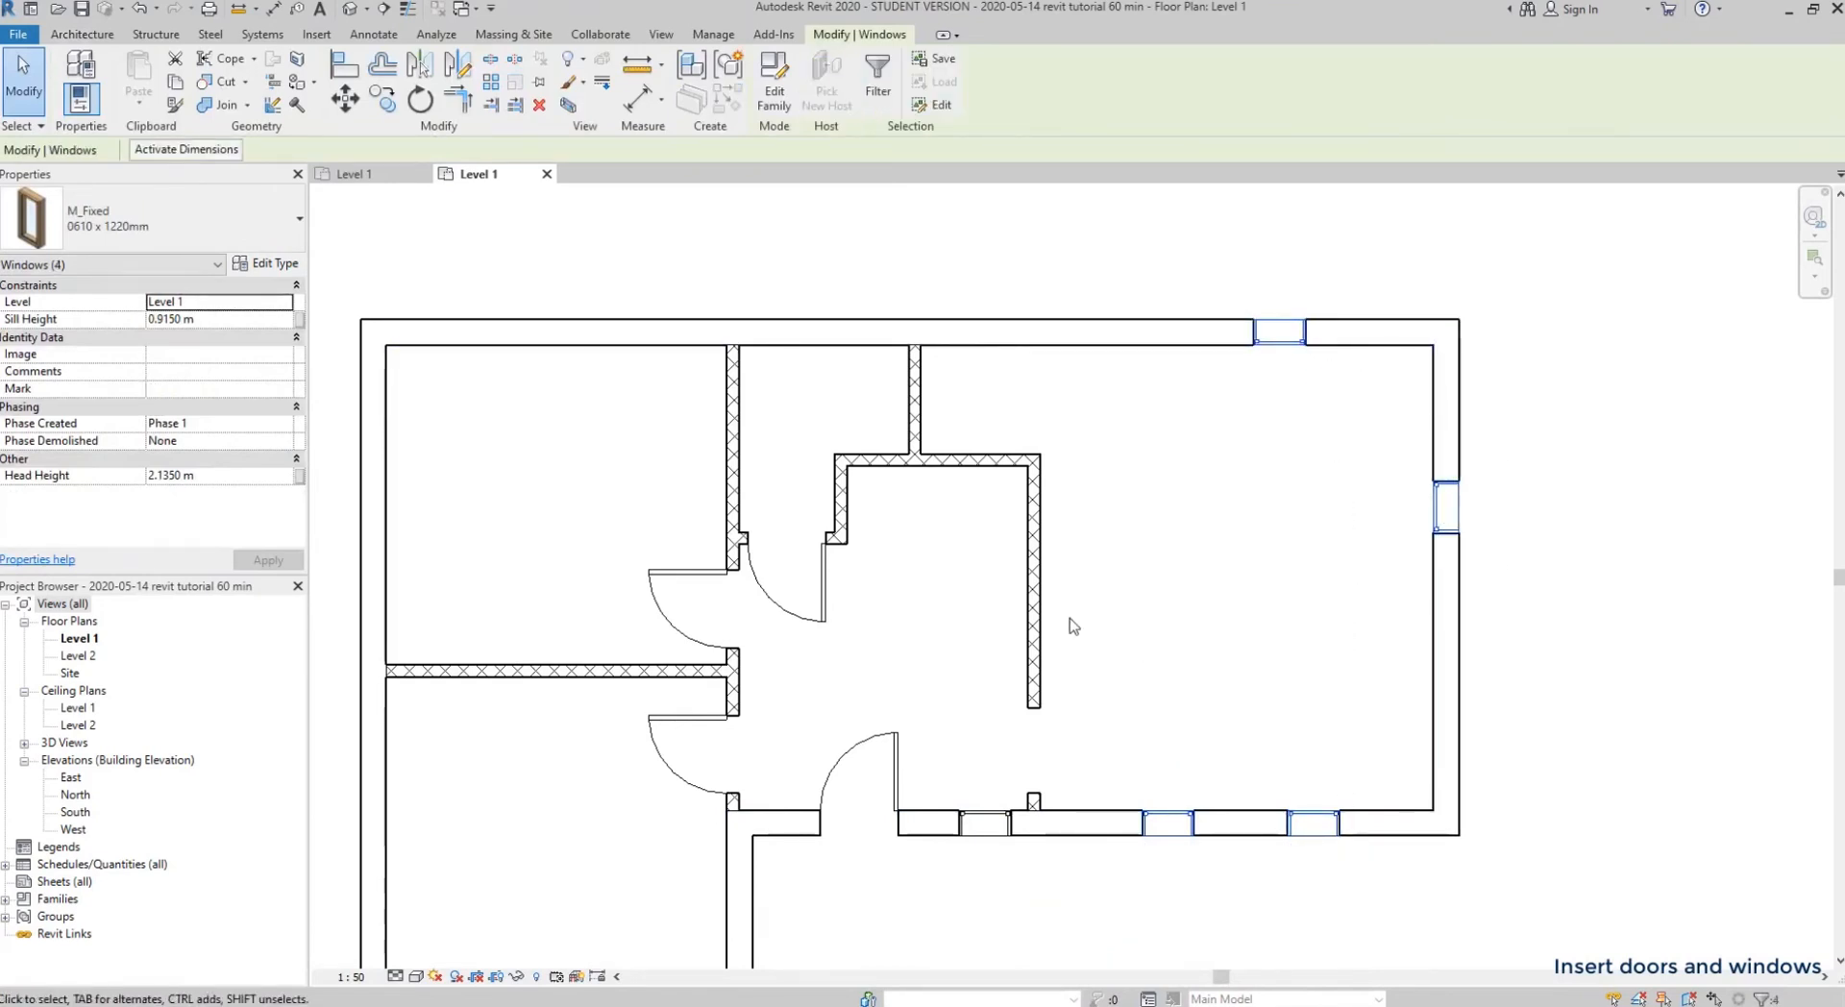
click(154, 219)
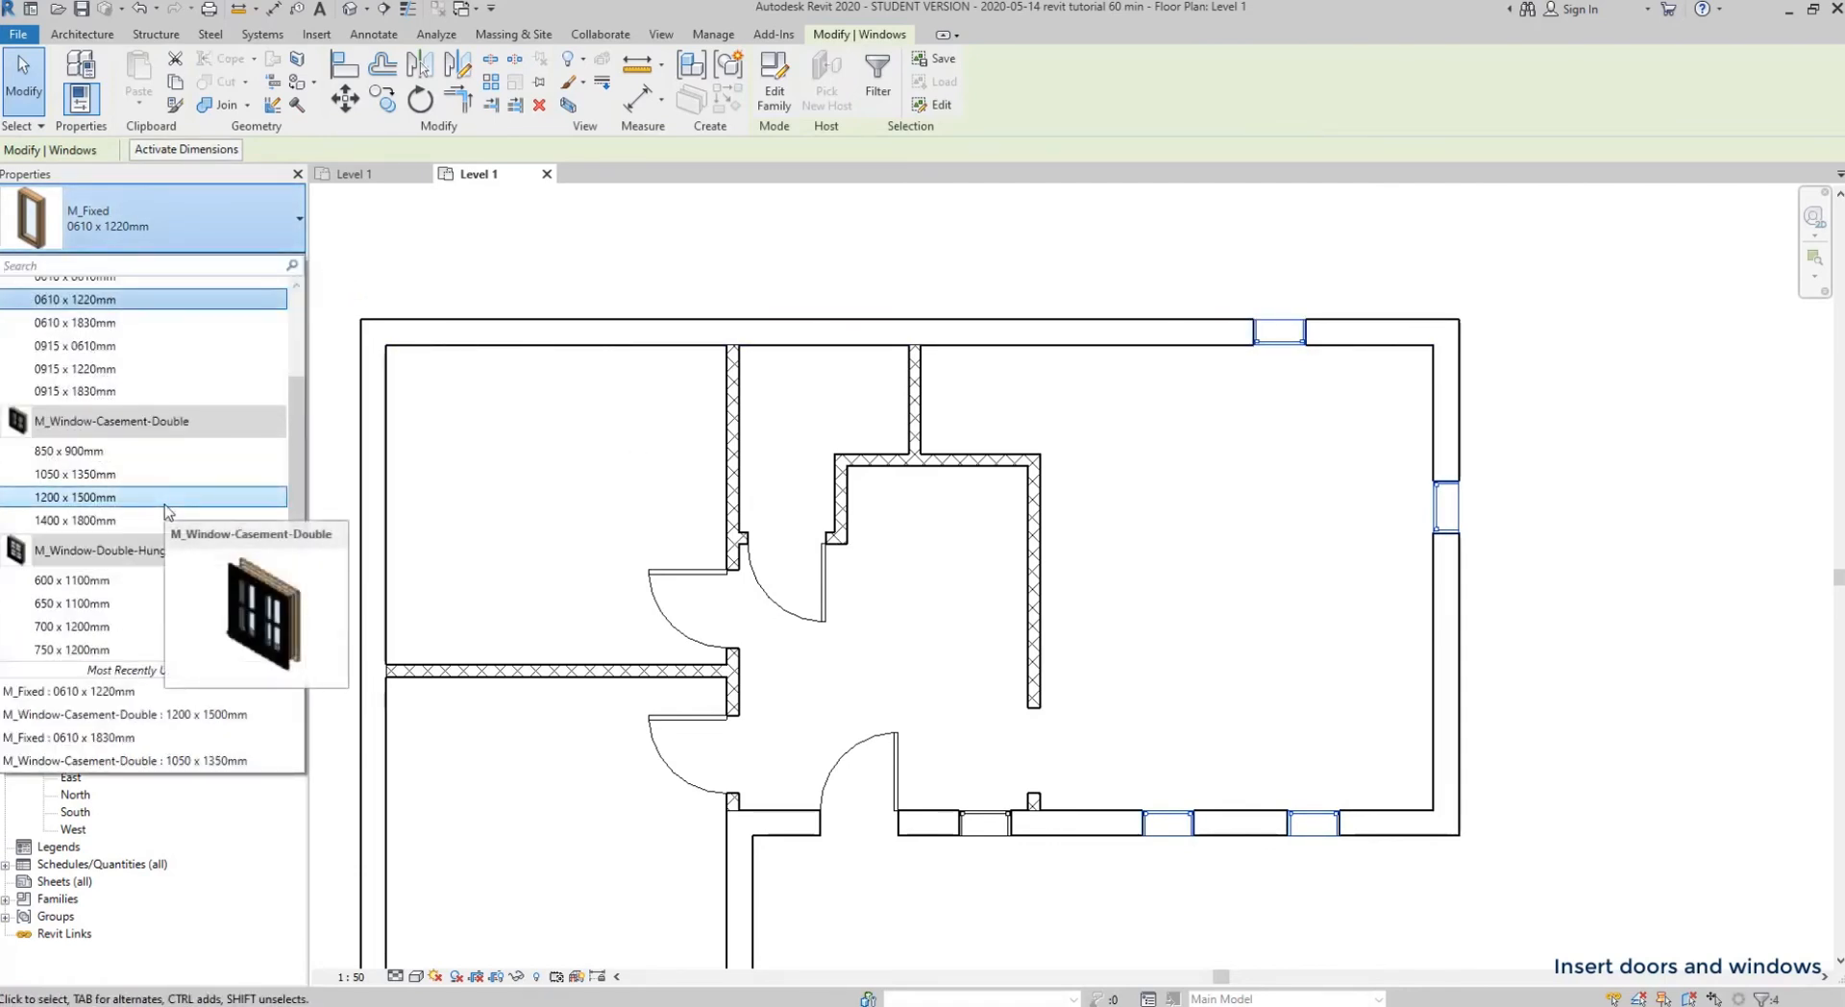
click(169, 497)
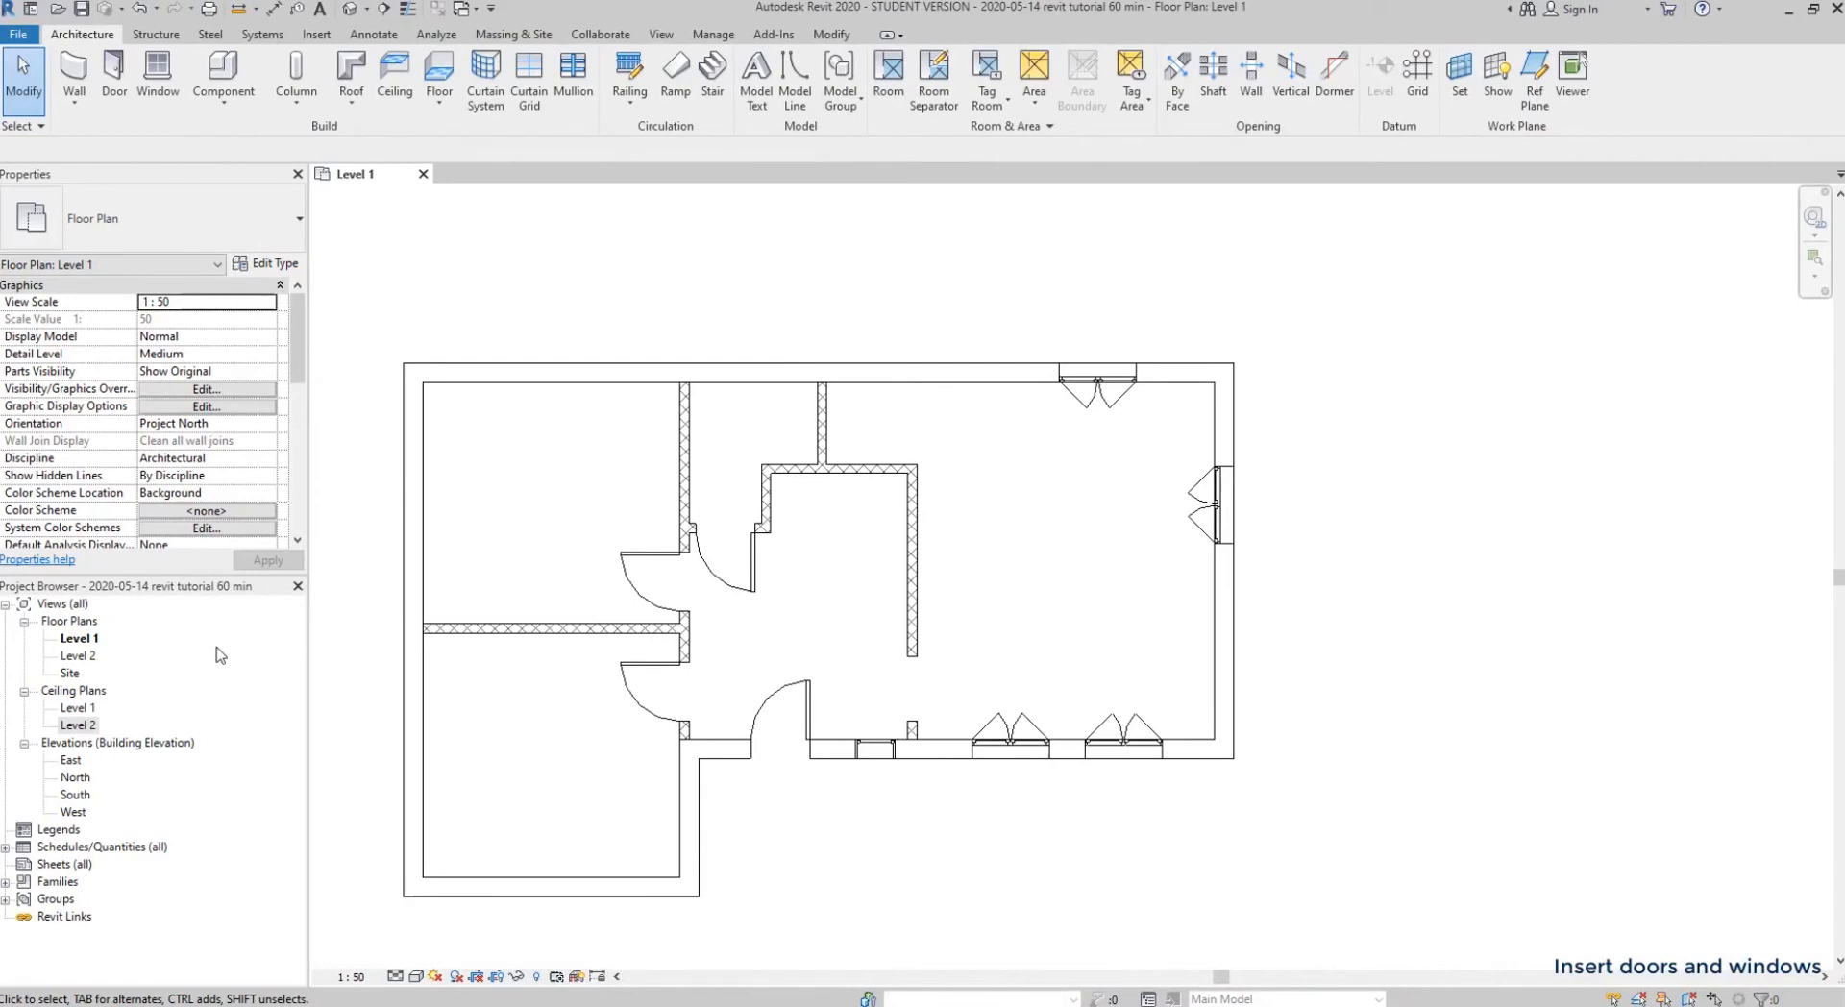
- Open the default 3D view and set its visual style to Shaded to show the doors and windows
click(663, 34)
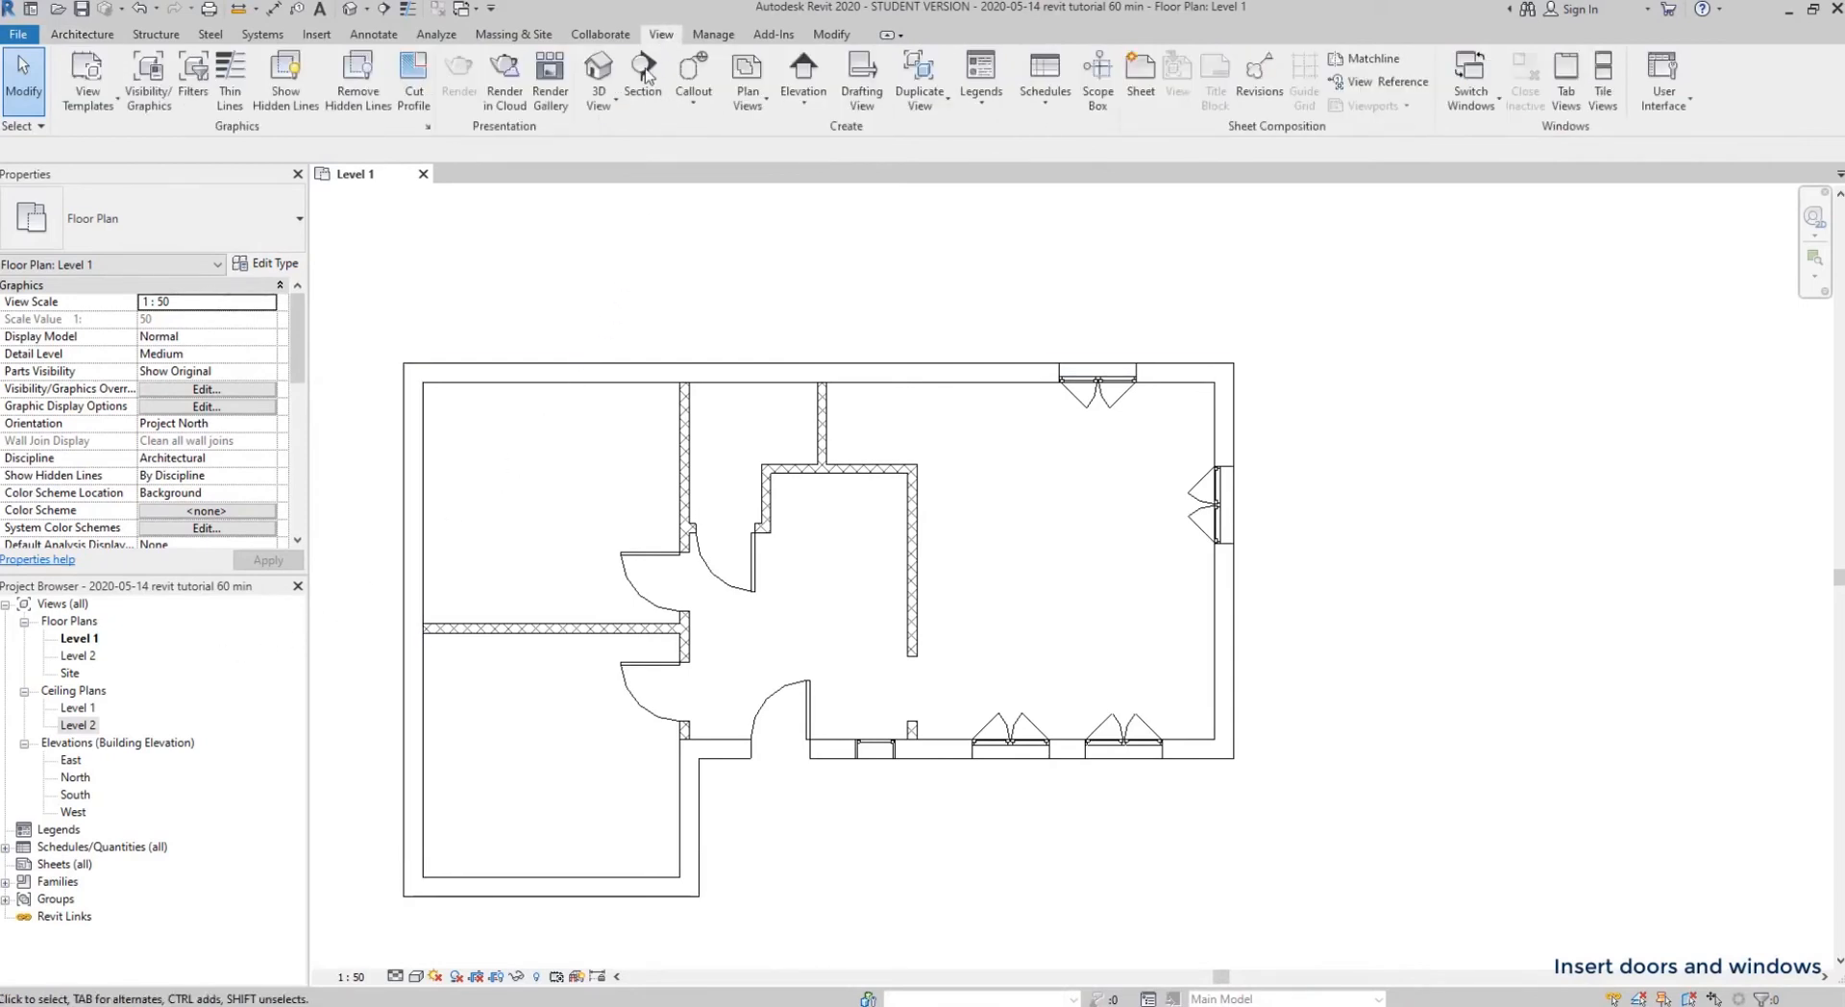
click(612, 105)
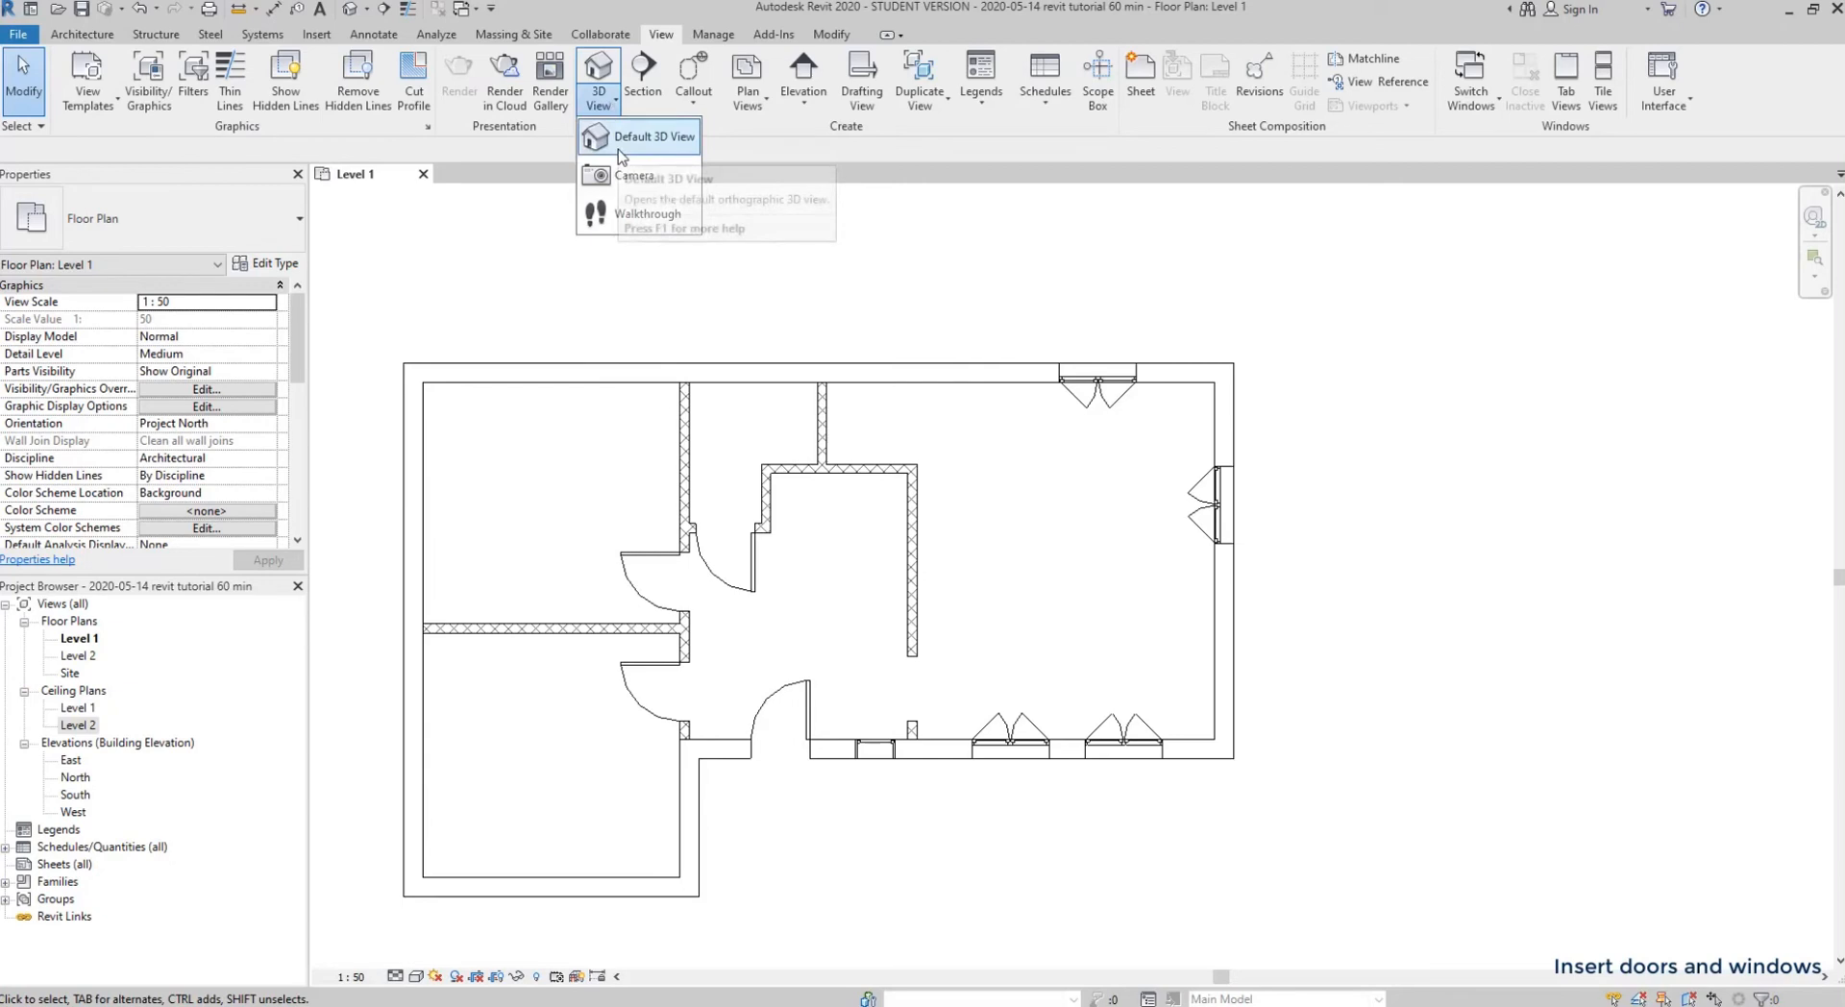
click(619, 148)
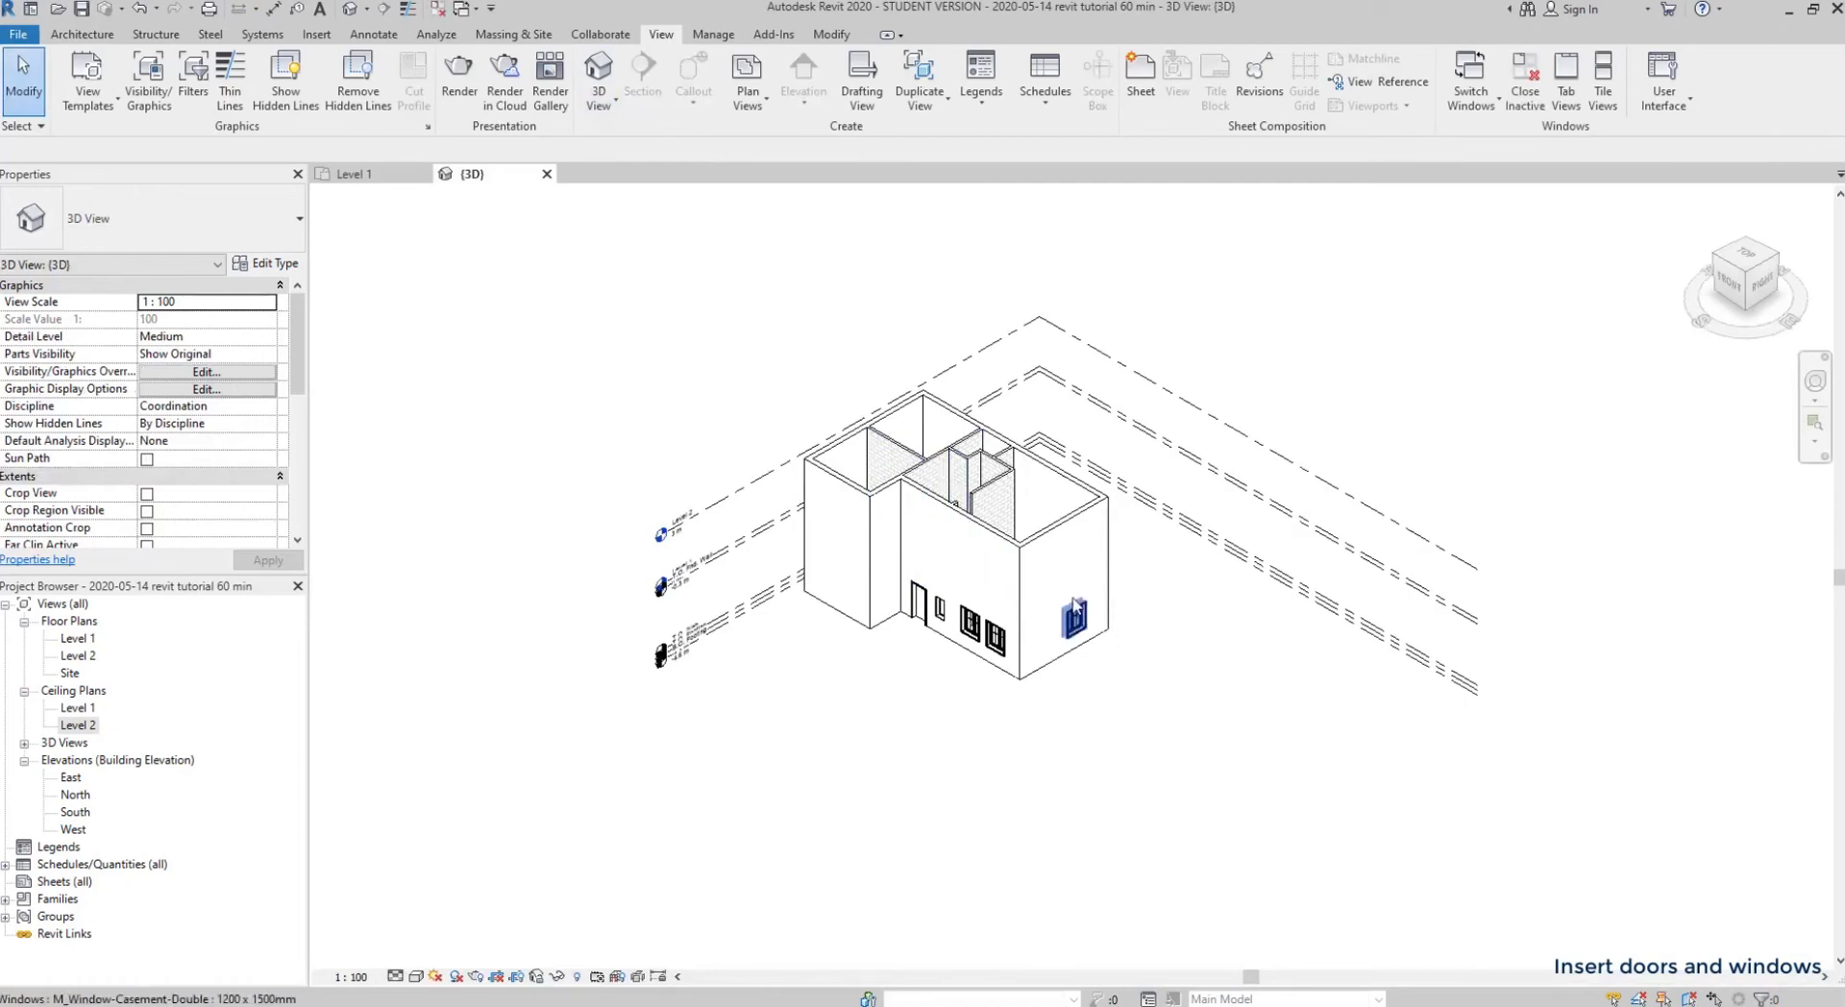
scroll(1086, 615, up, 5)
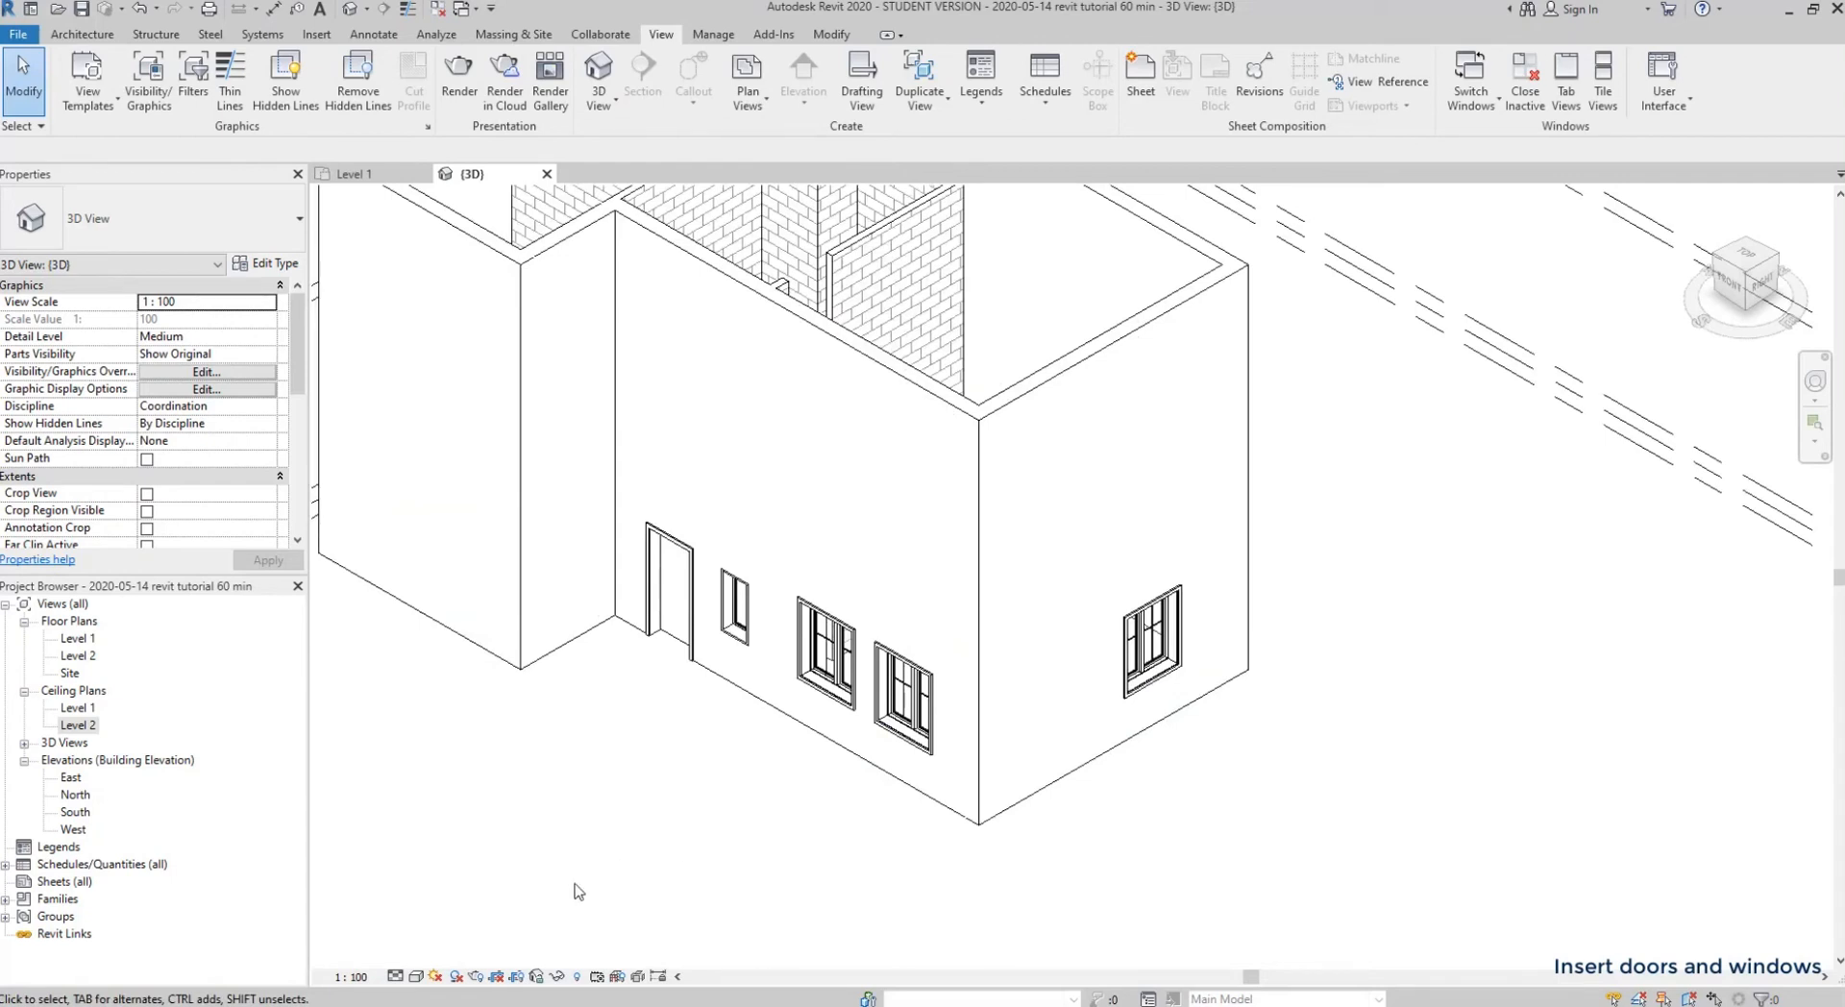
click(416, 976)
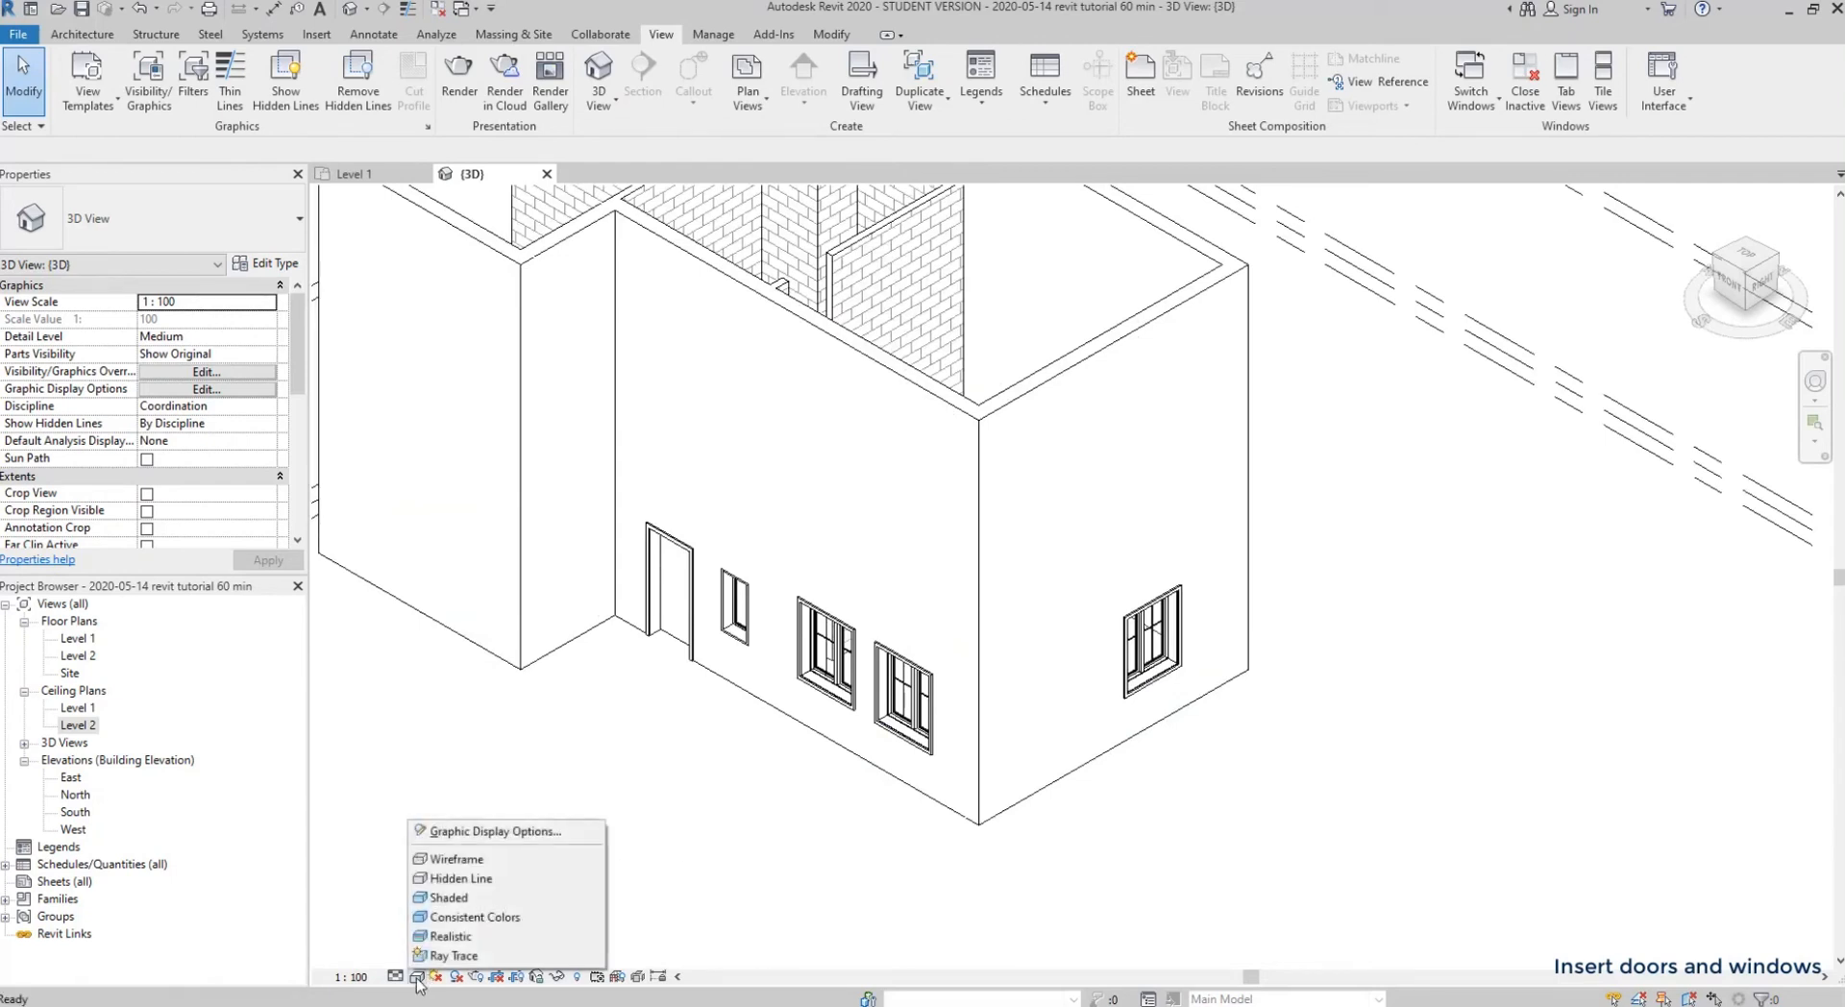
click(473, 899)
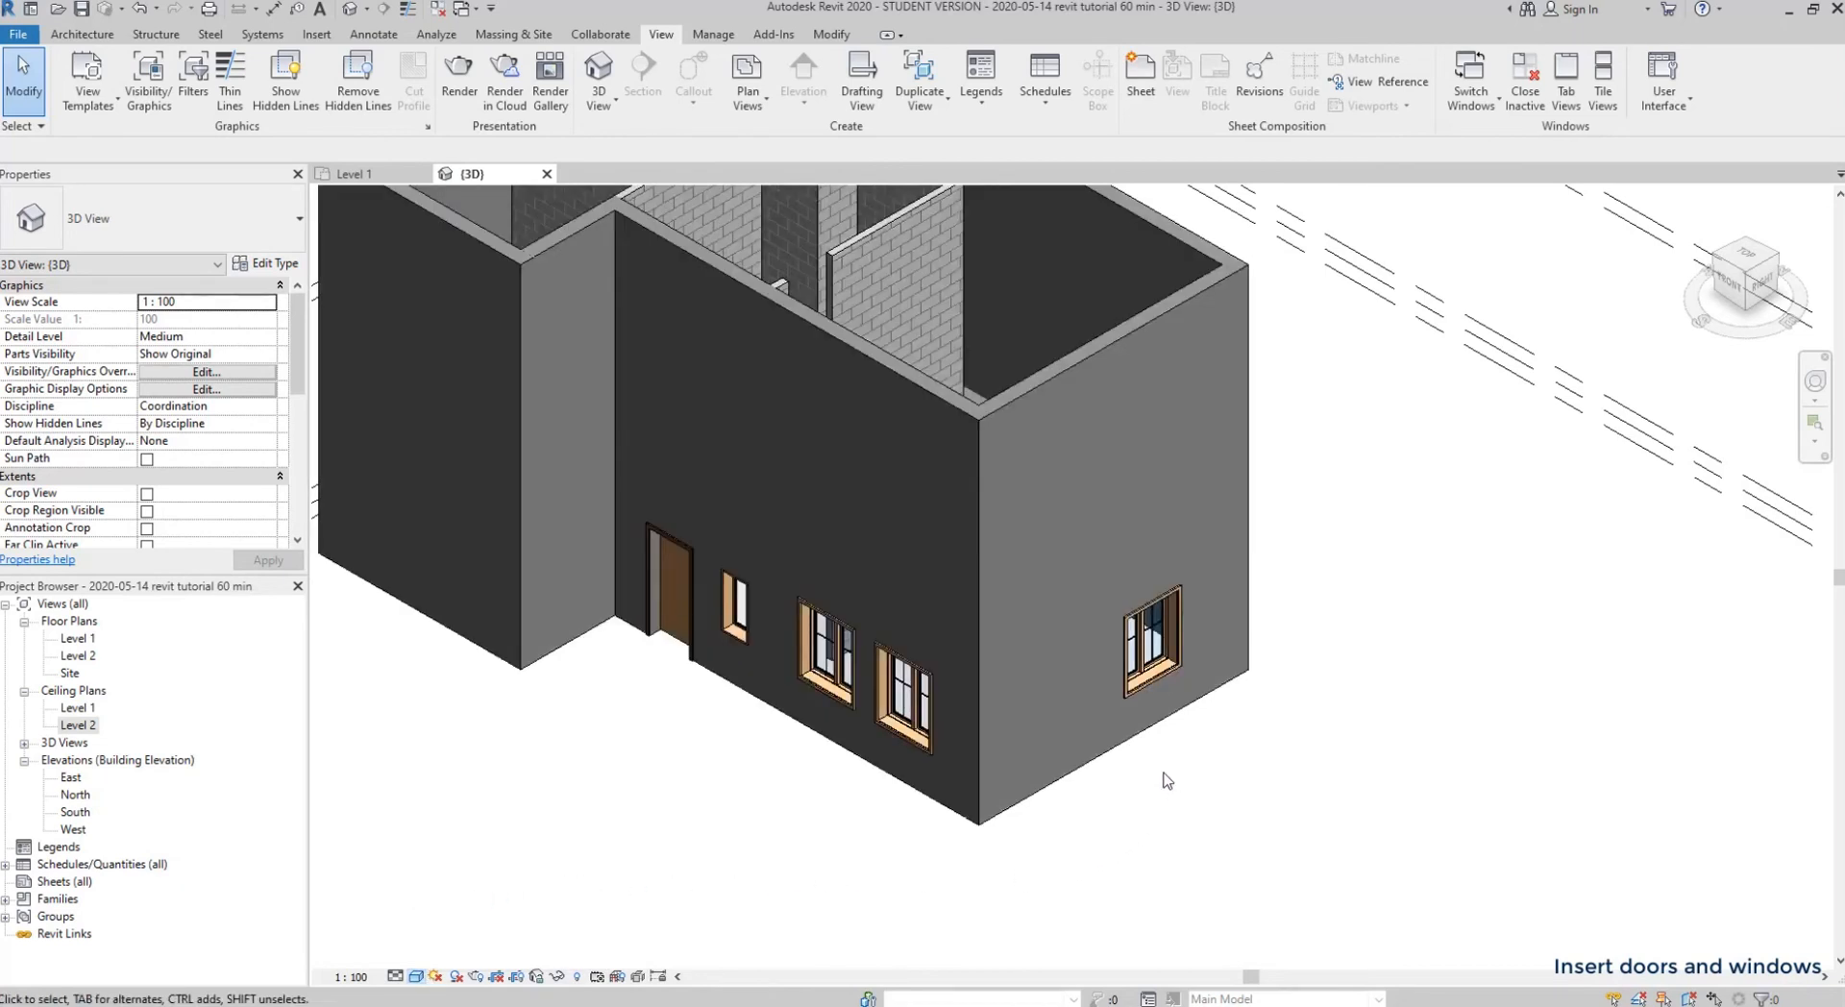
scroll(1173, 740, up, 3)
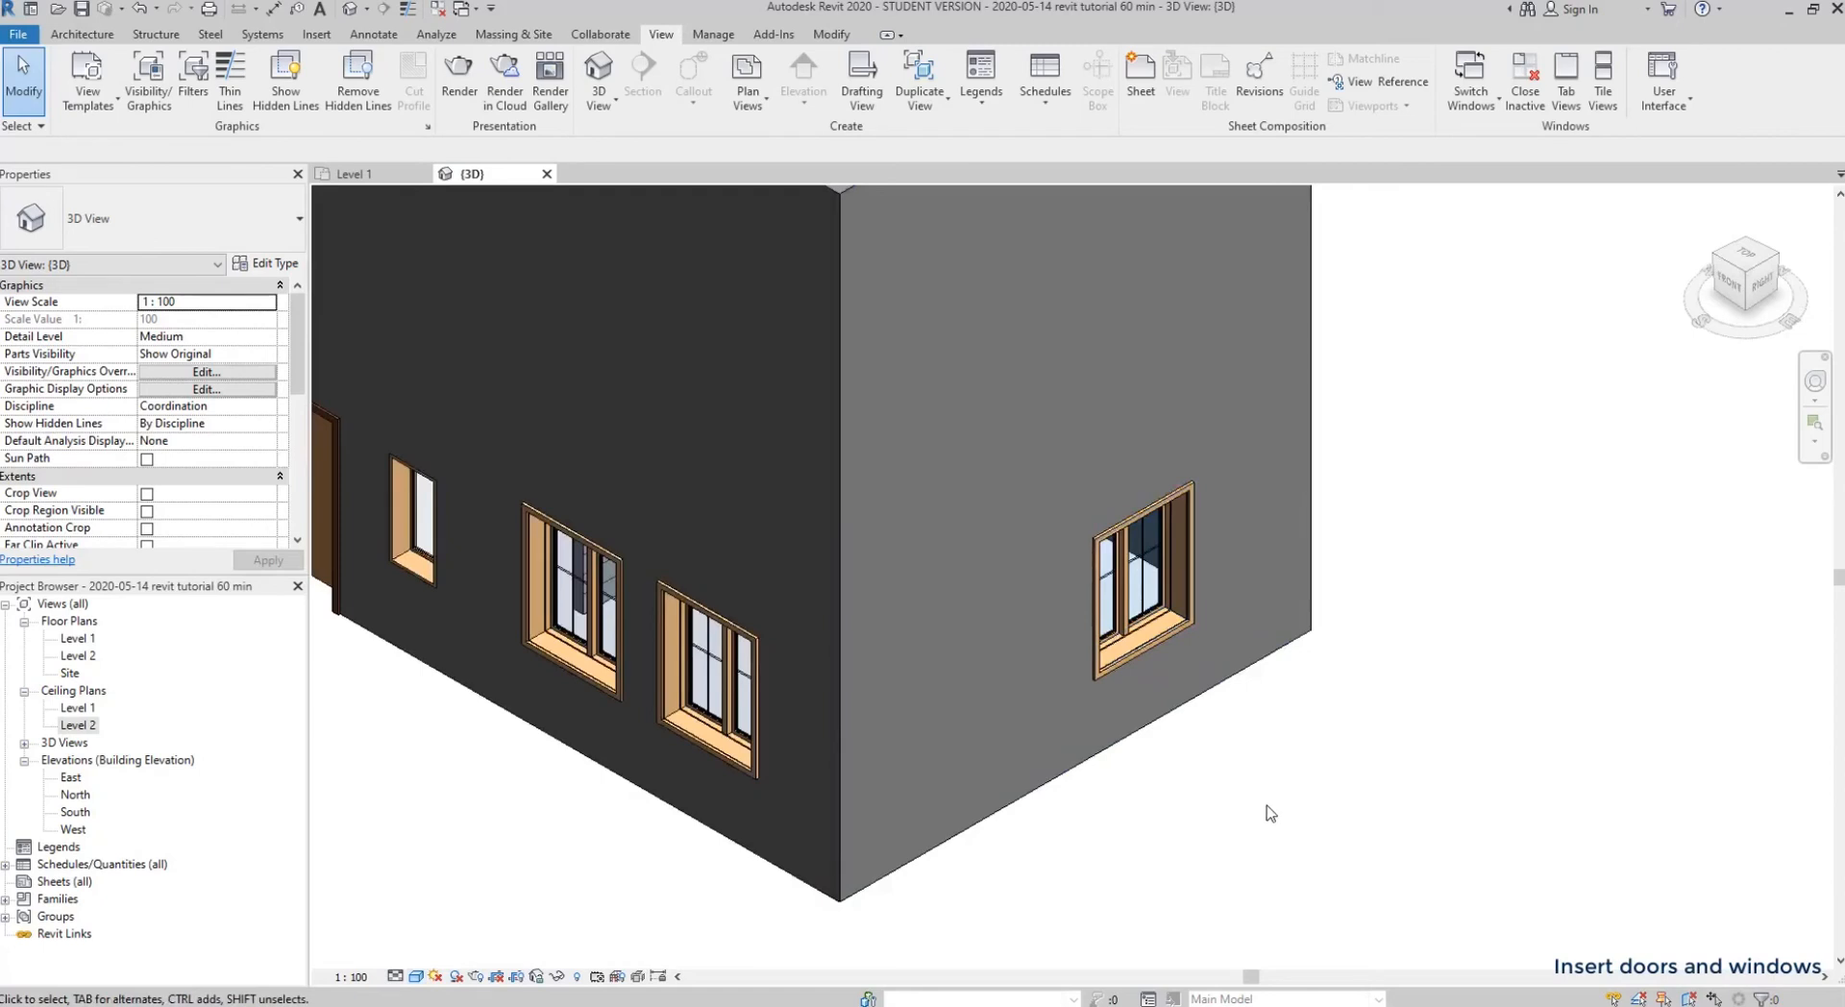
- Try to change the sill height of the single casement window in the 3D model's side wall
click(1117, 663)
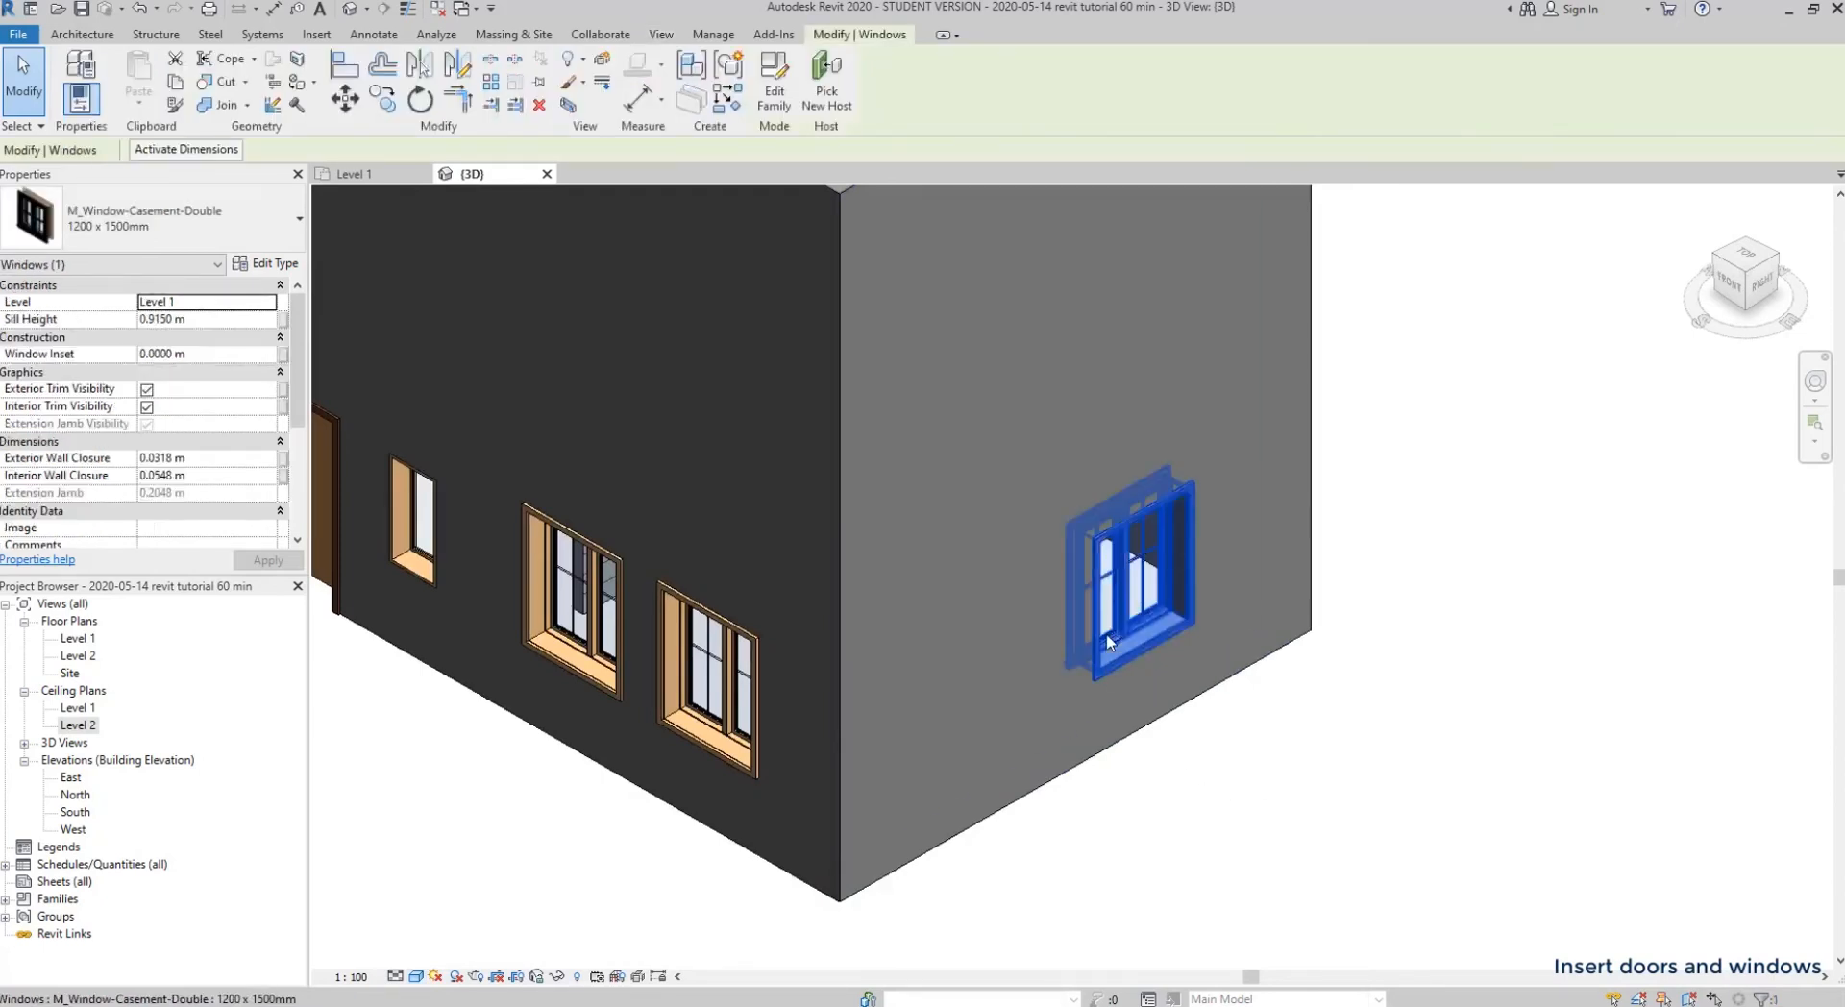
click(195, 318)
drag(196, 321, 52, 321)
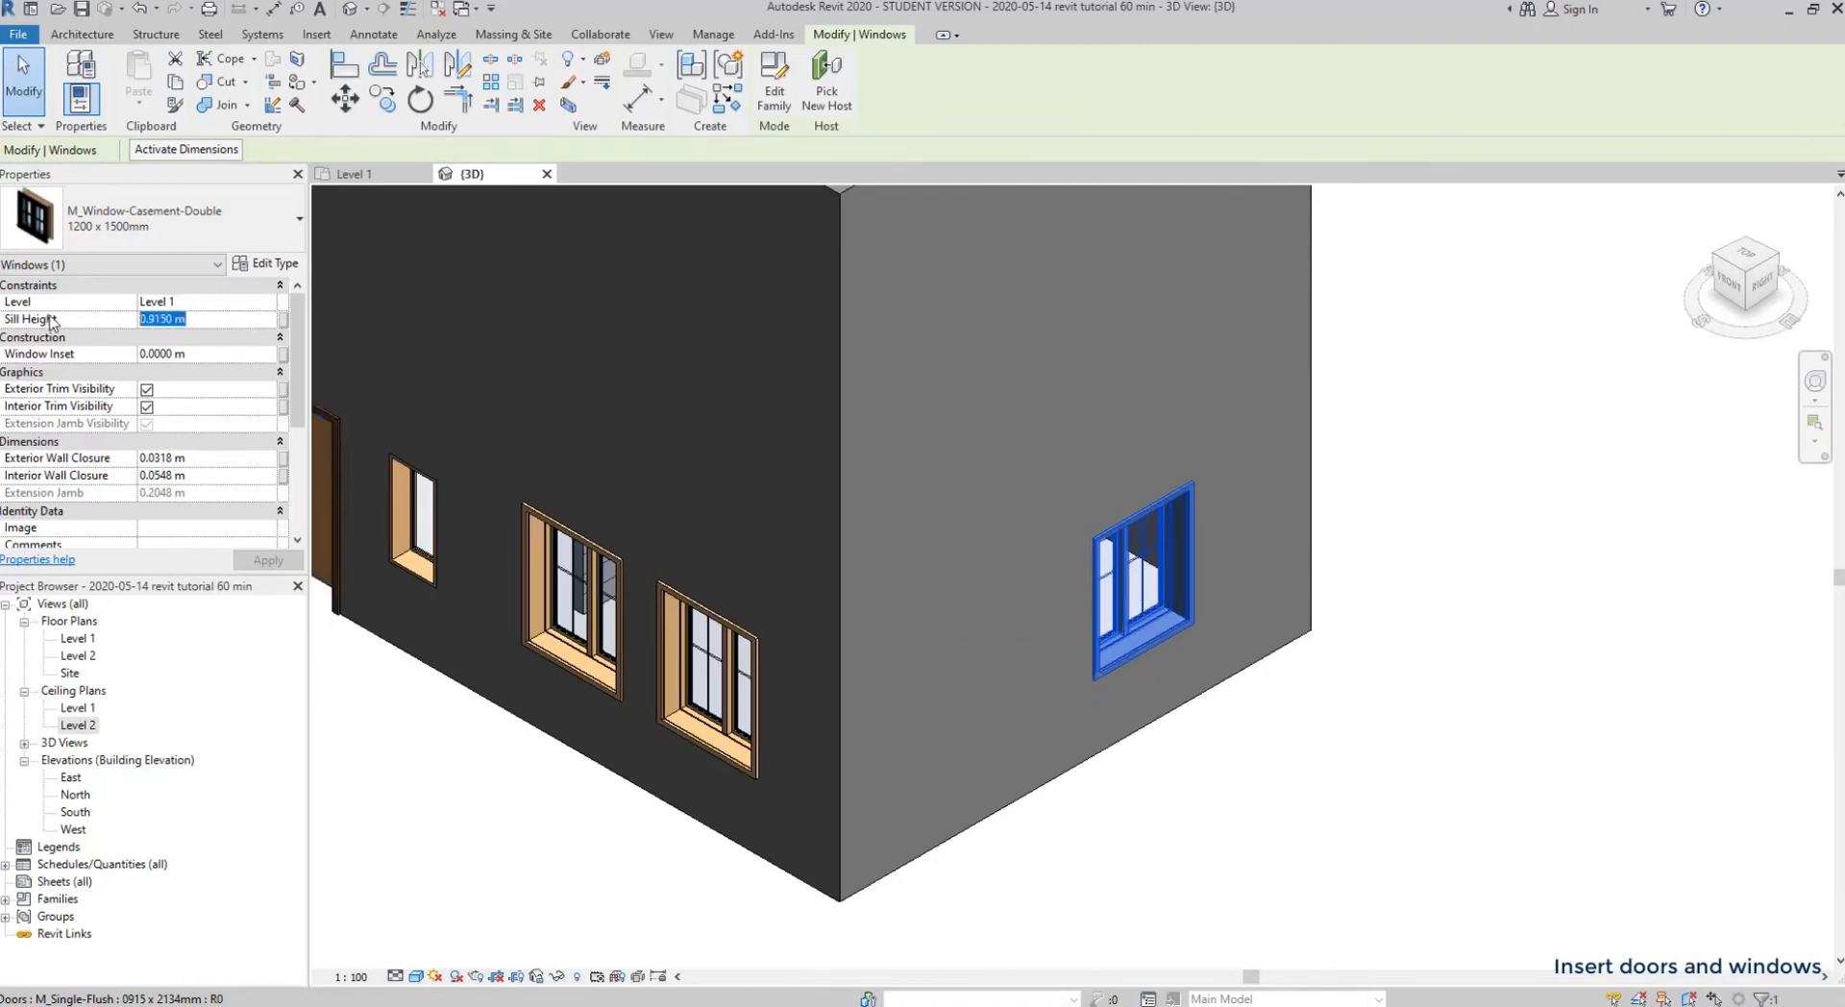
text(1.)
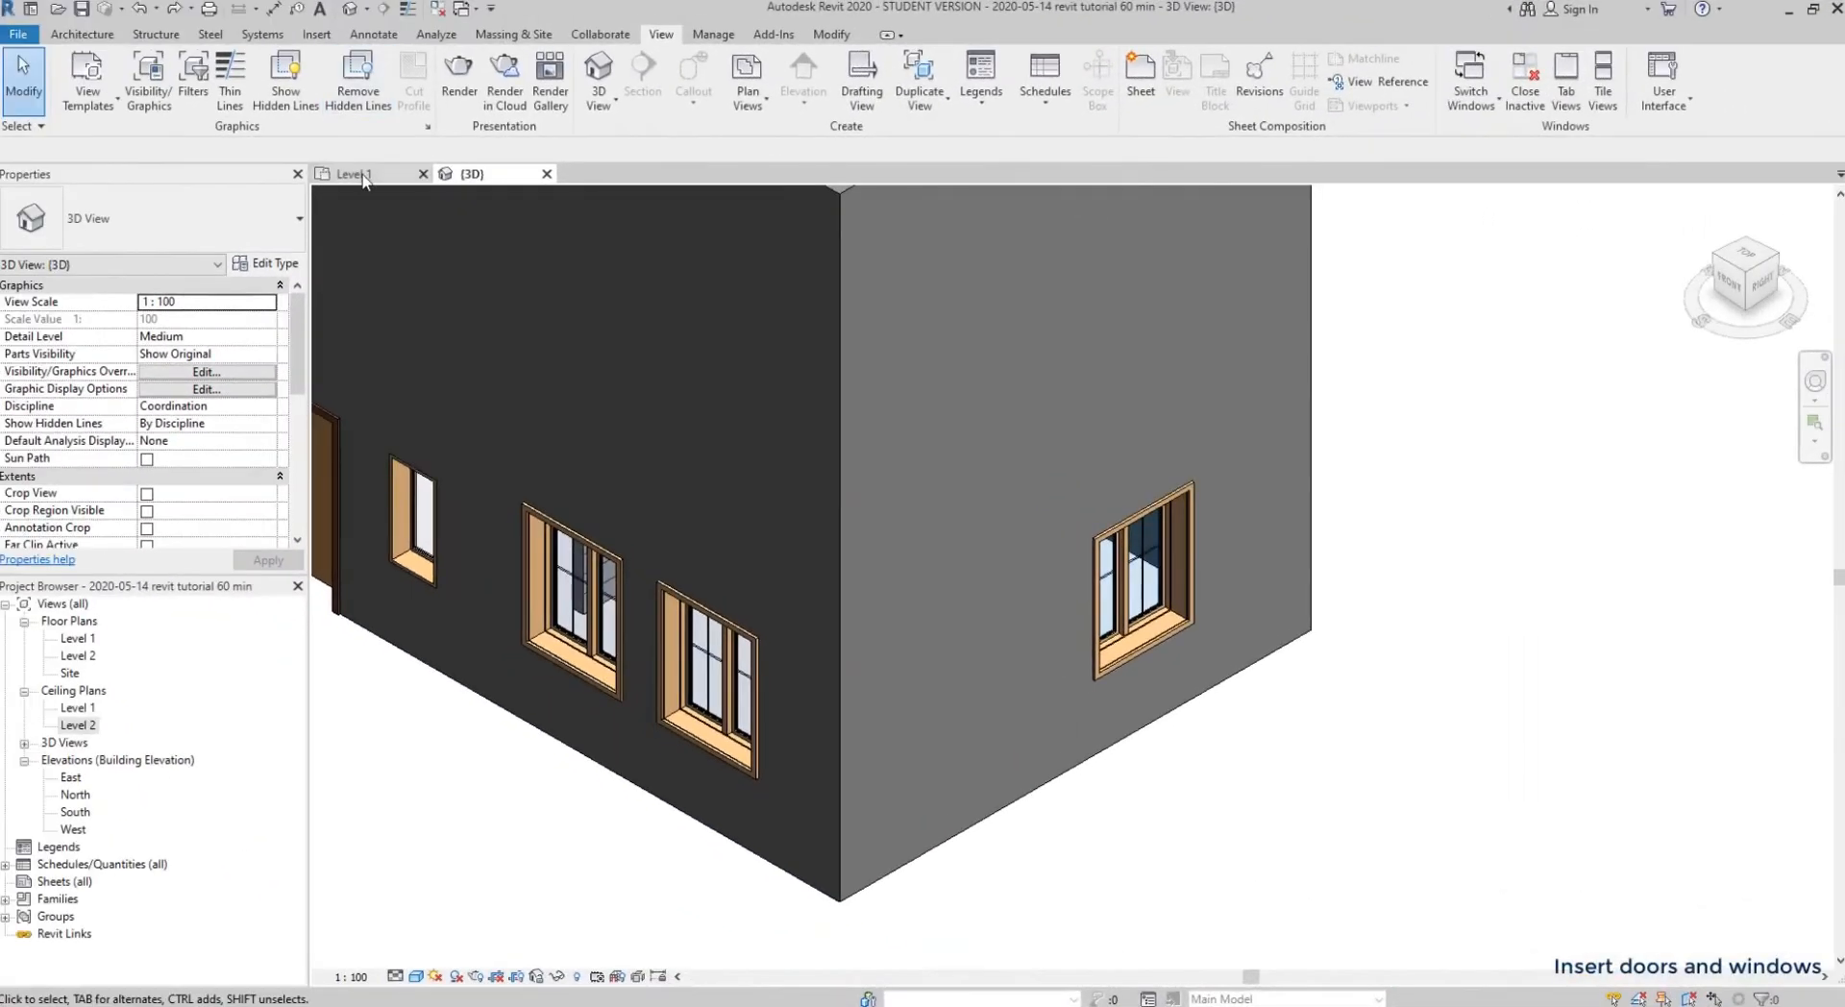
- Select the whole building in the Level 1 plan, limit the properties to its windows, and set their sill height to 1.2 m
click(363, 177)
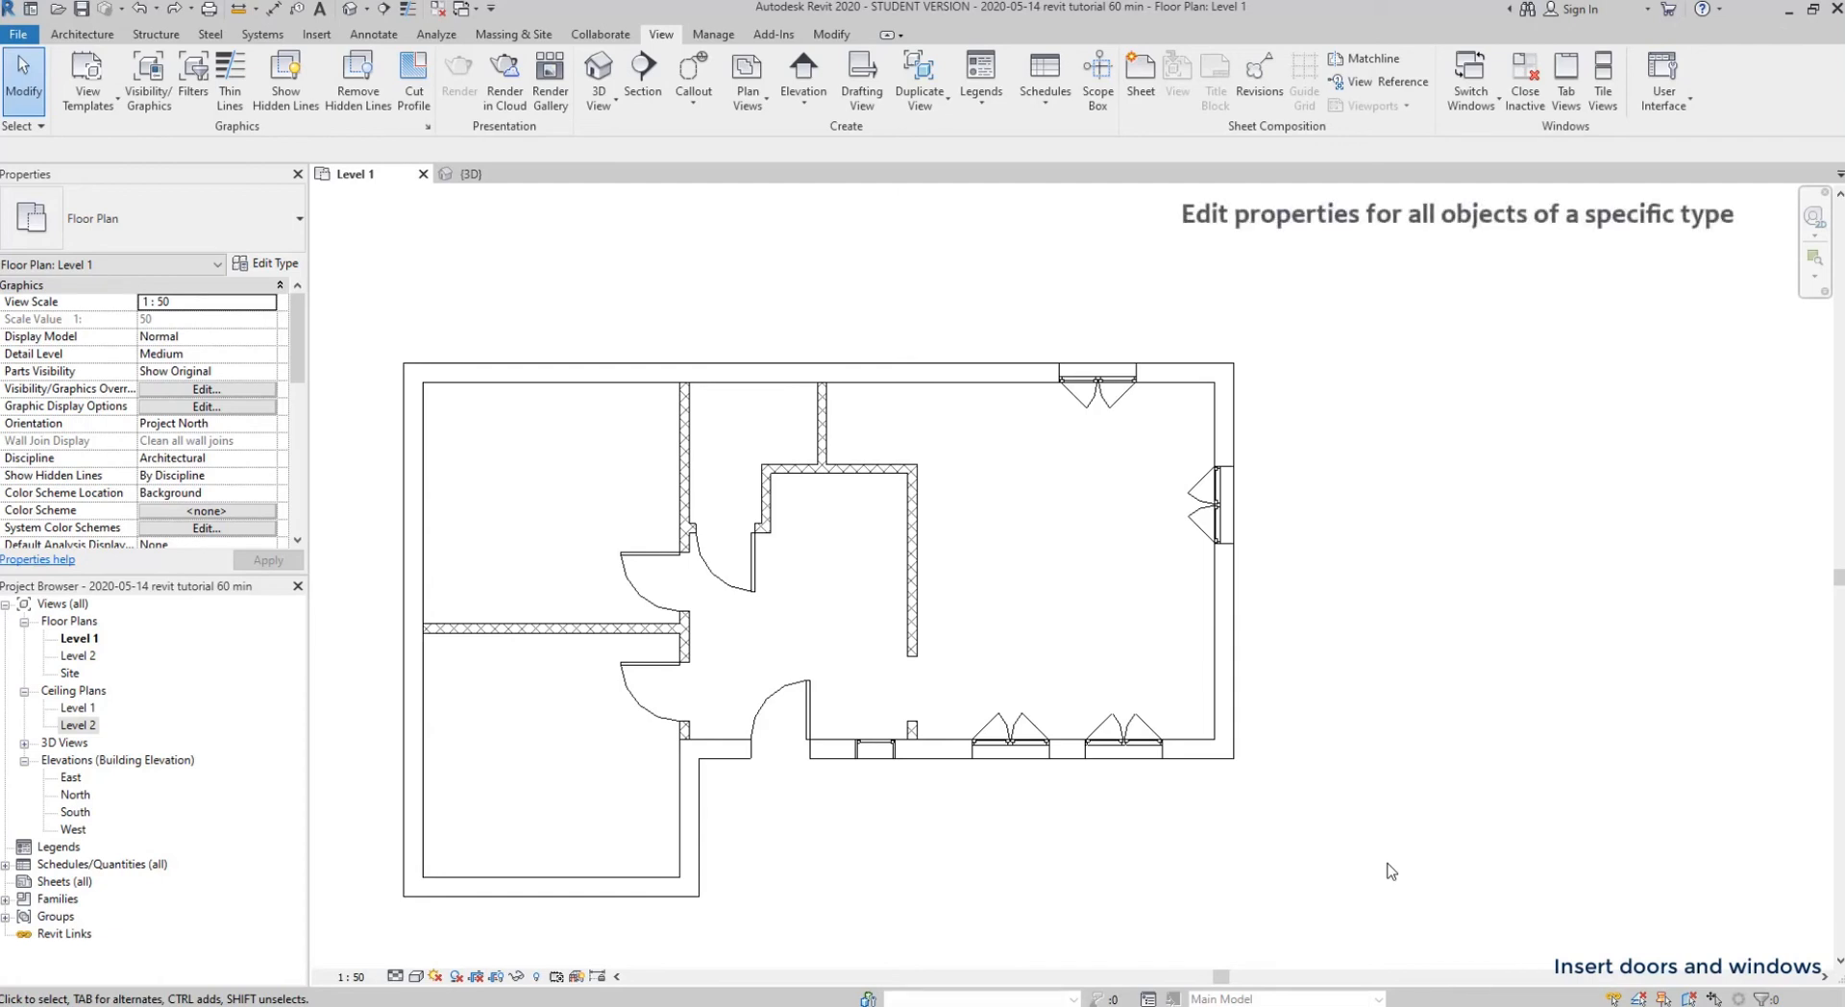
drag(1473, 951, 364, 304)
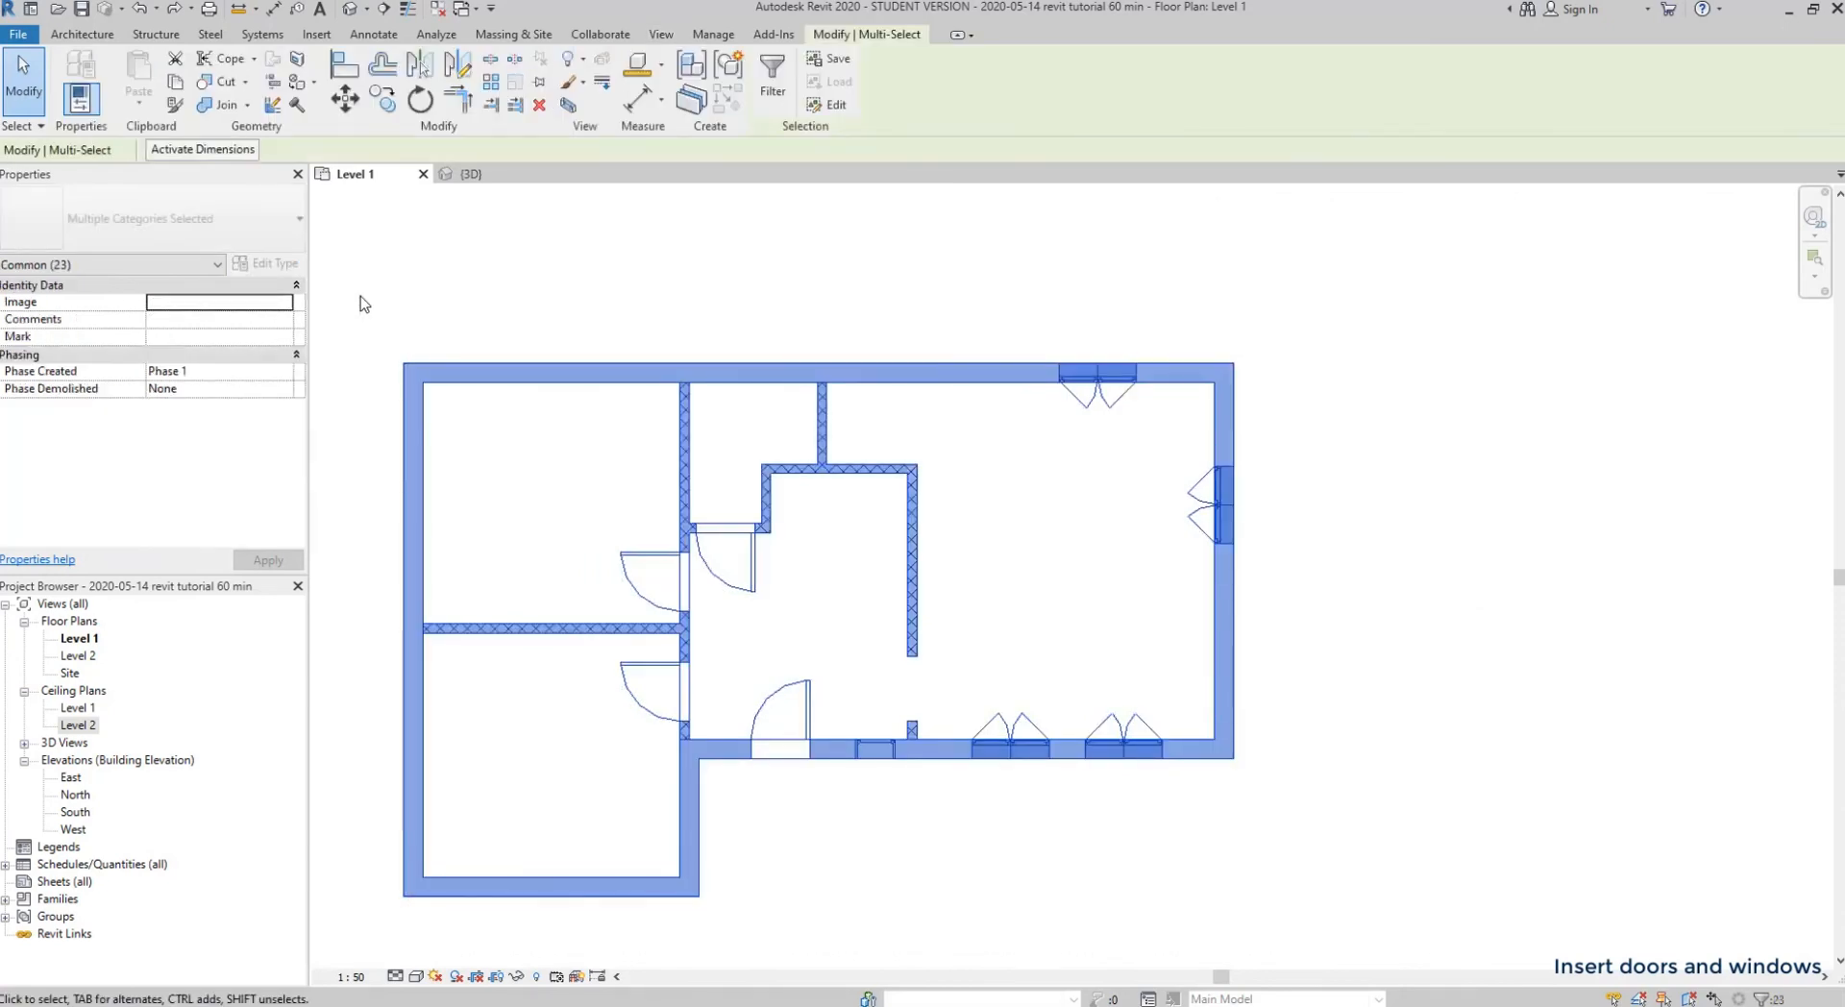
click(204, 266)
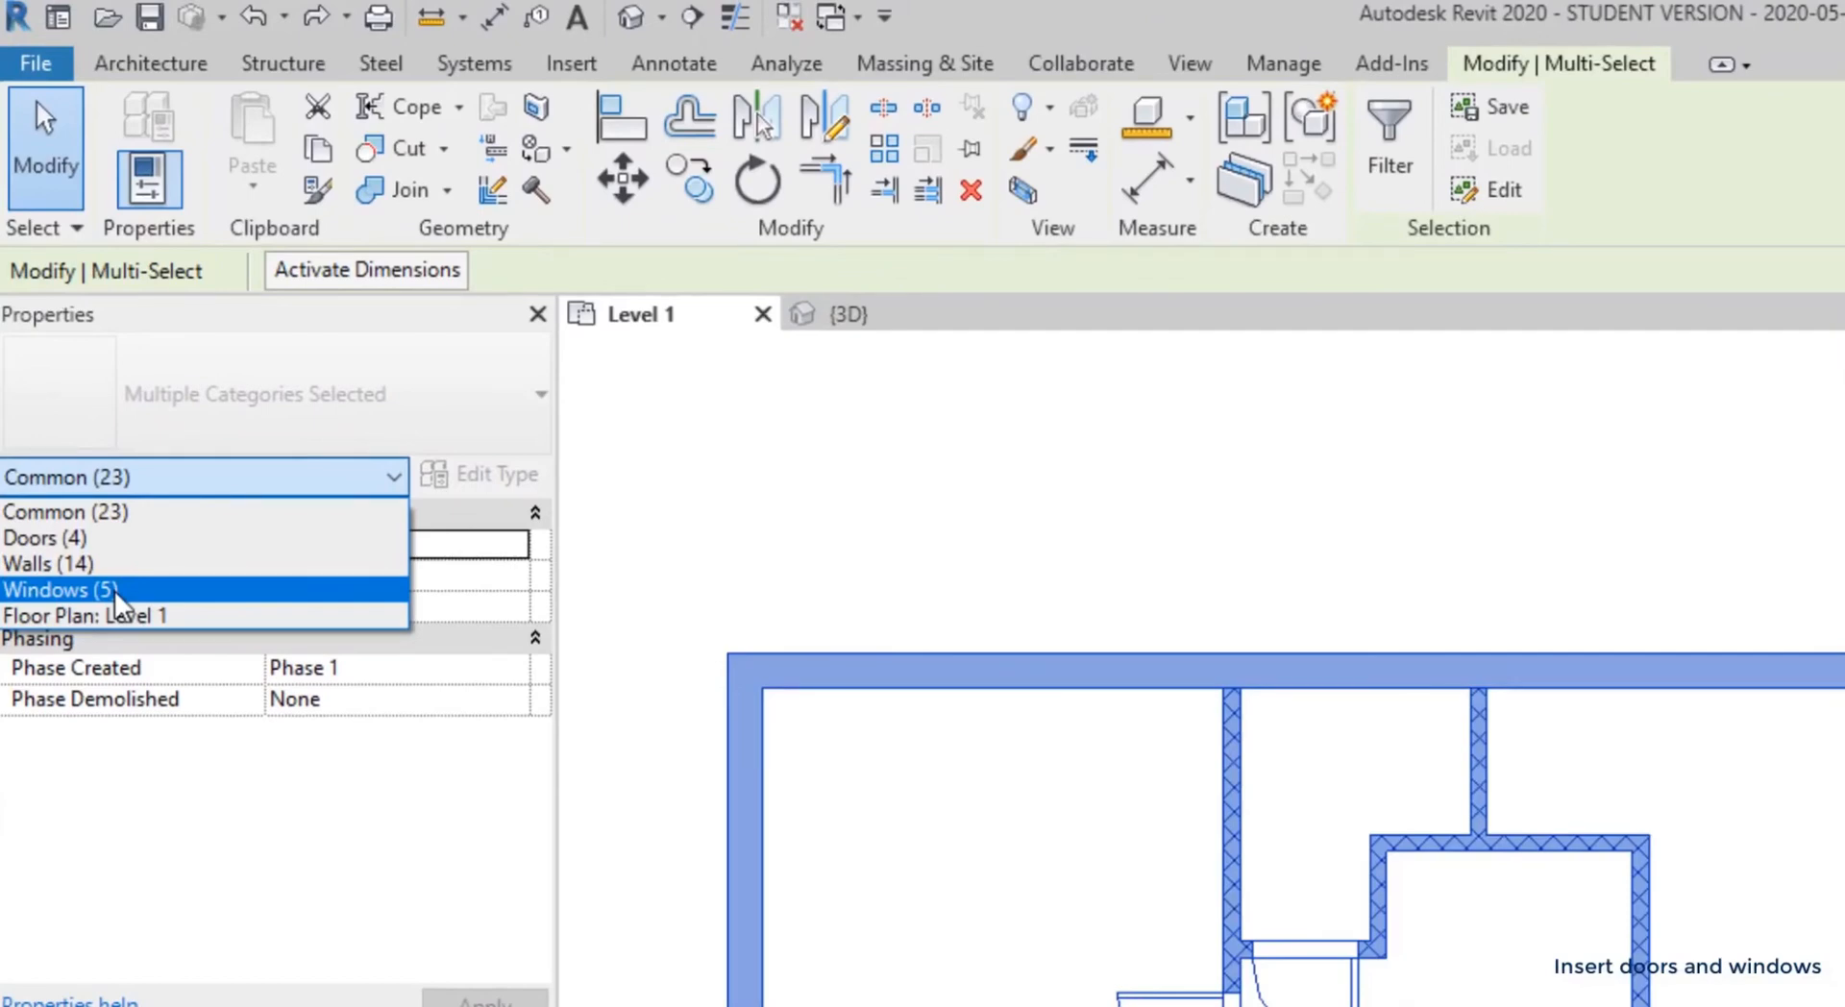
click(113, 590)
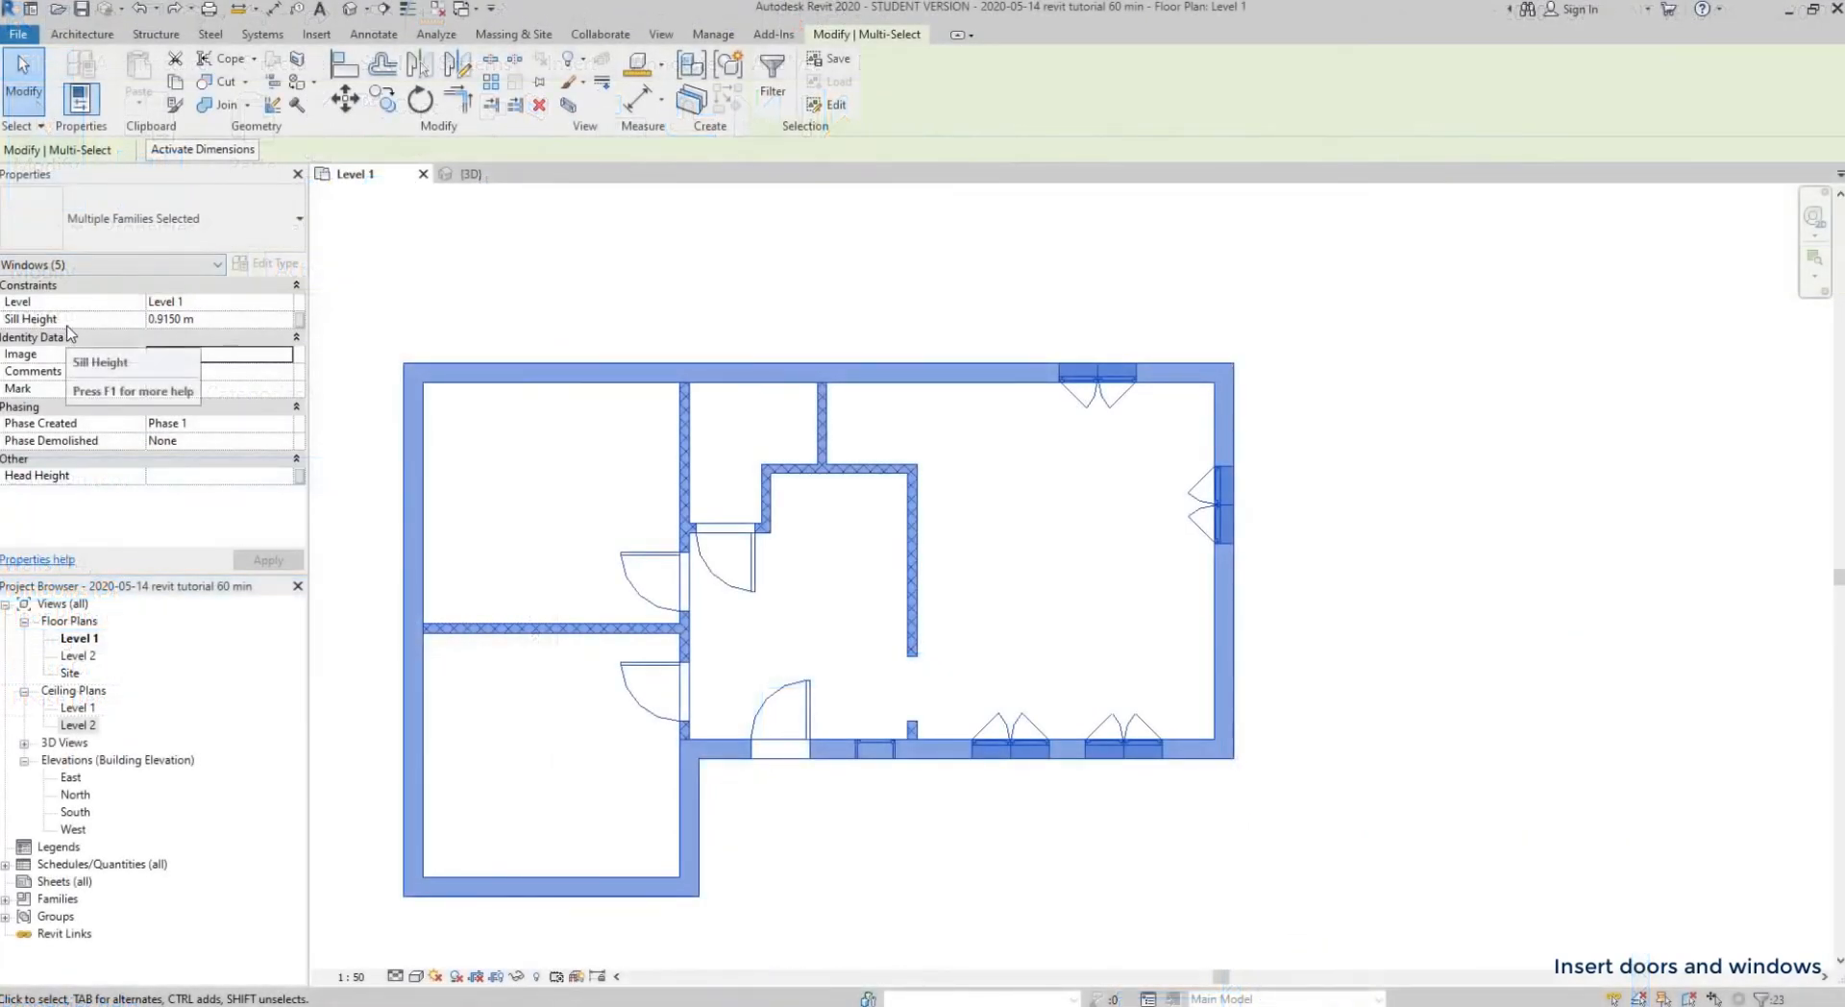
click(173, 322)
double_click(177, 319)
text(1.2m)
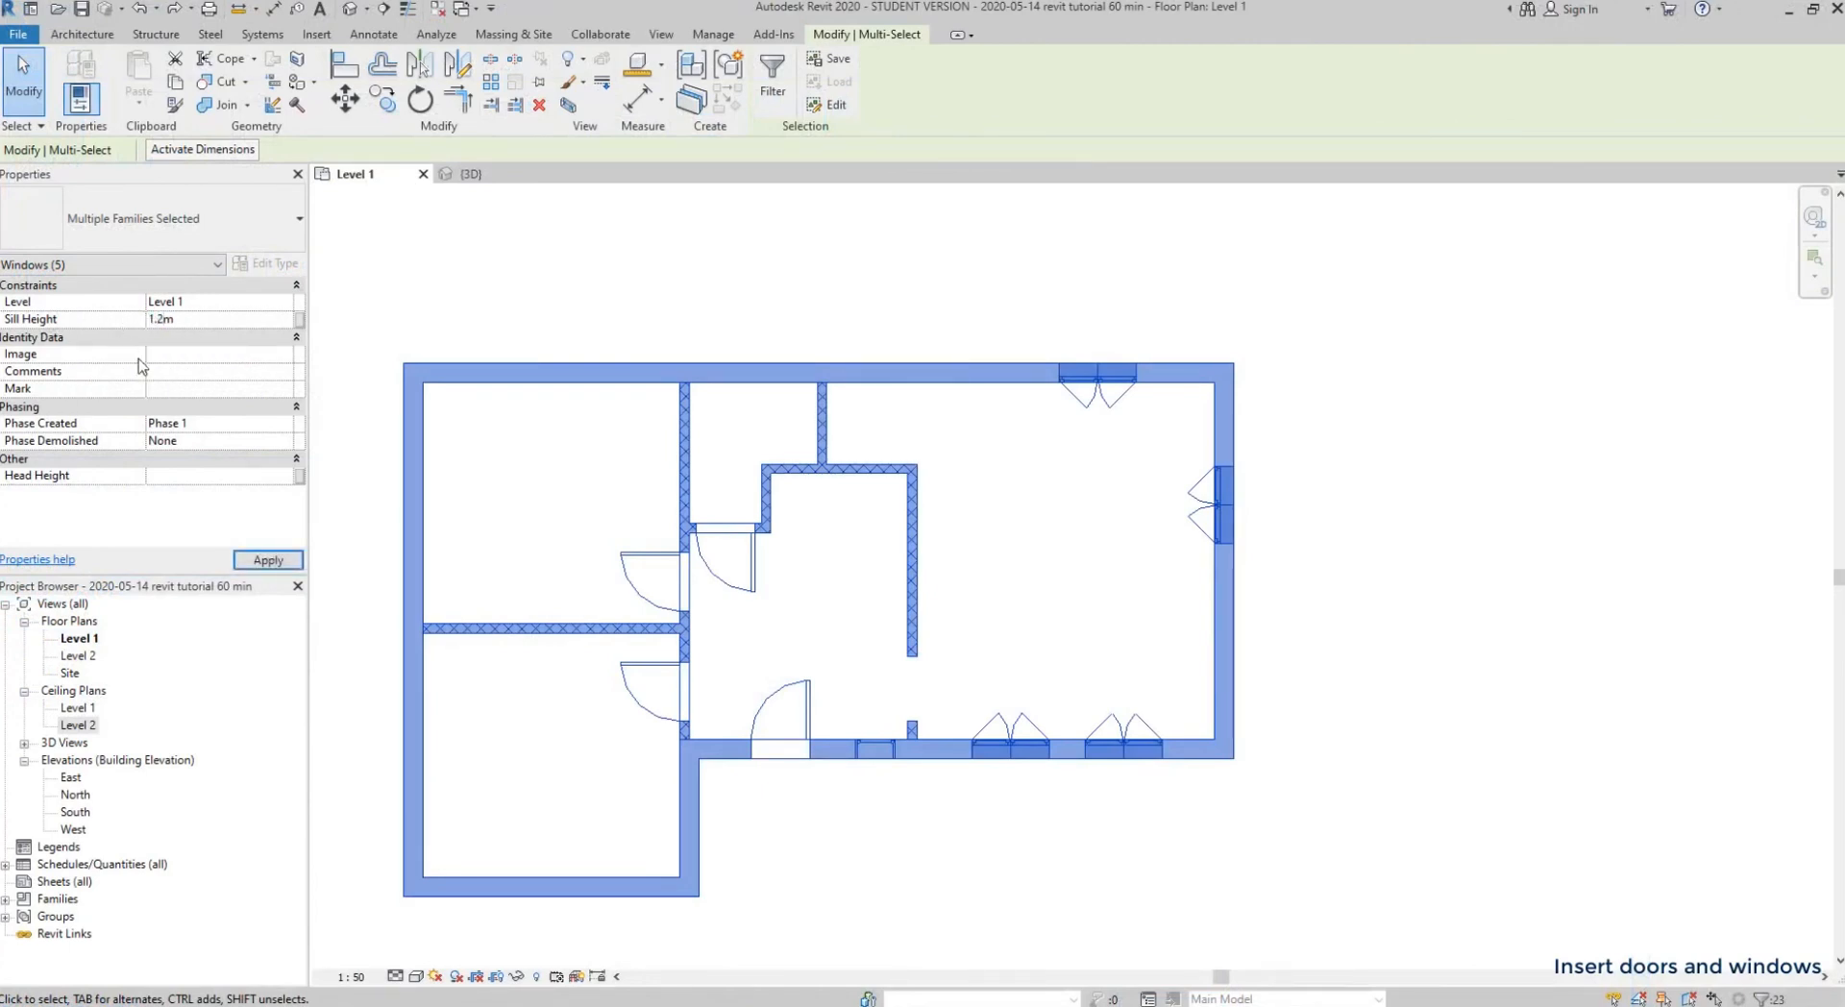
click(253, 561)
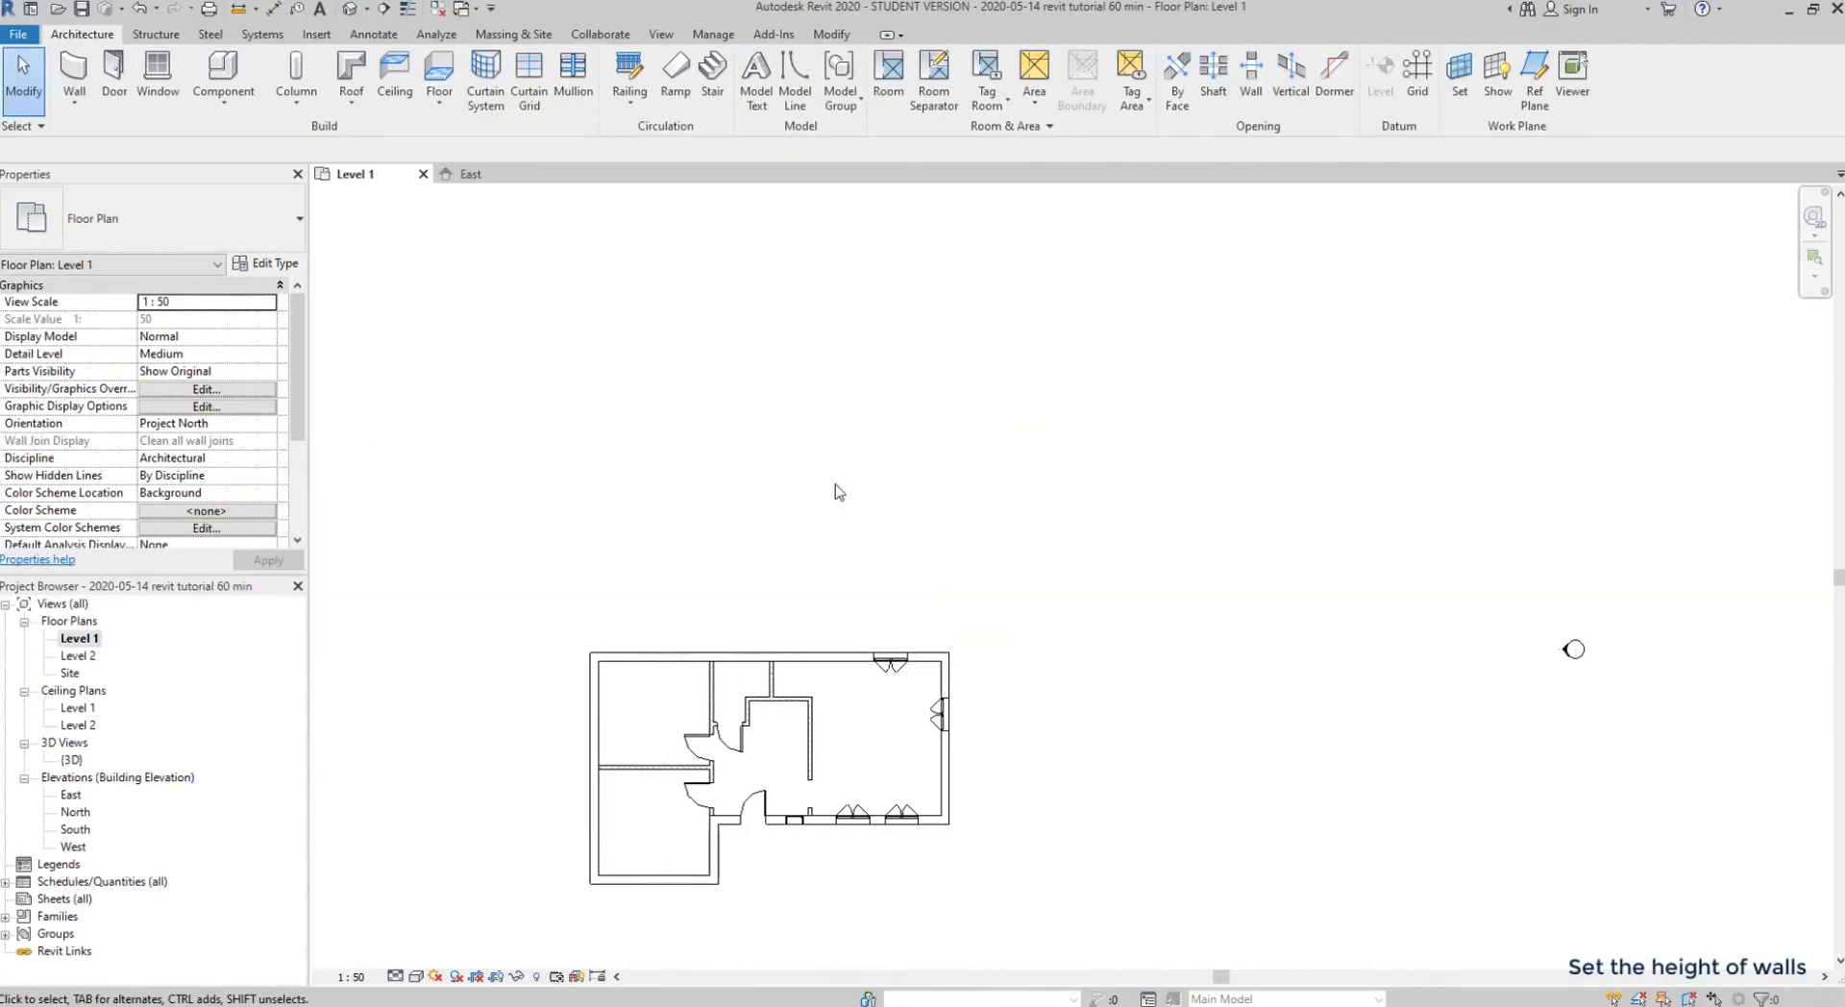
- Start the Wall tool and set the height of new walls to reach Level 2
key(w)
key(a)
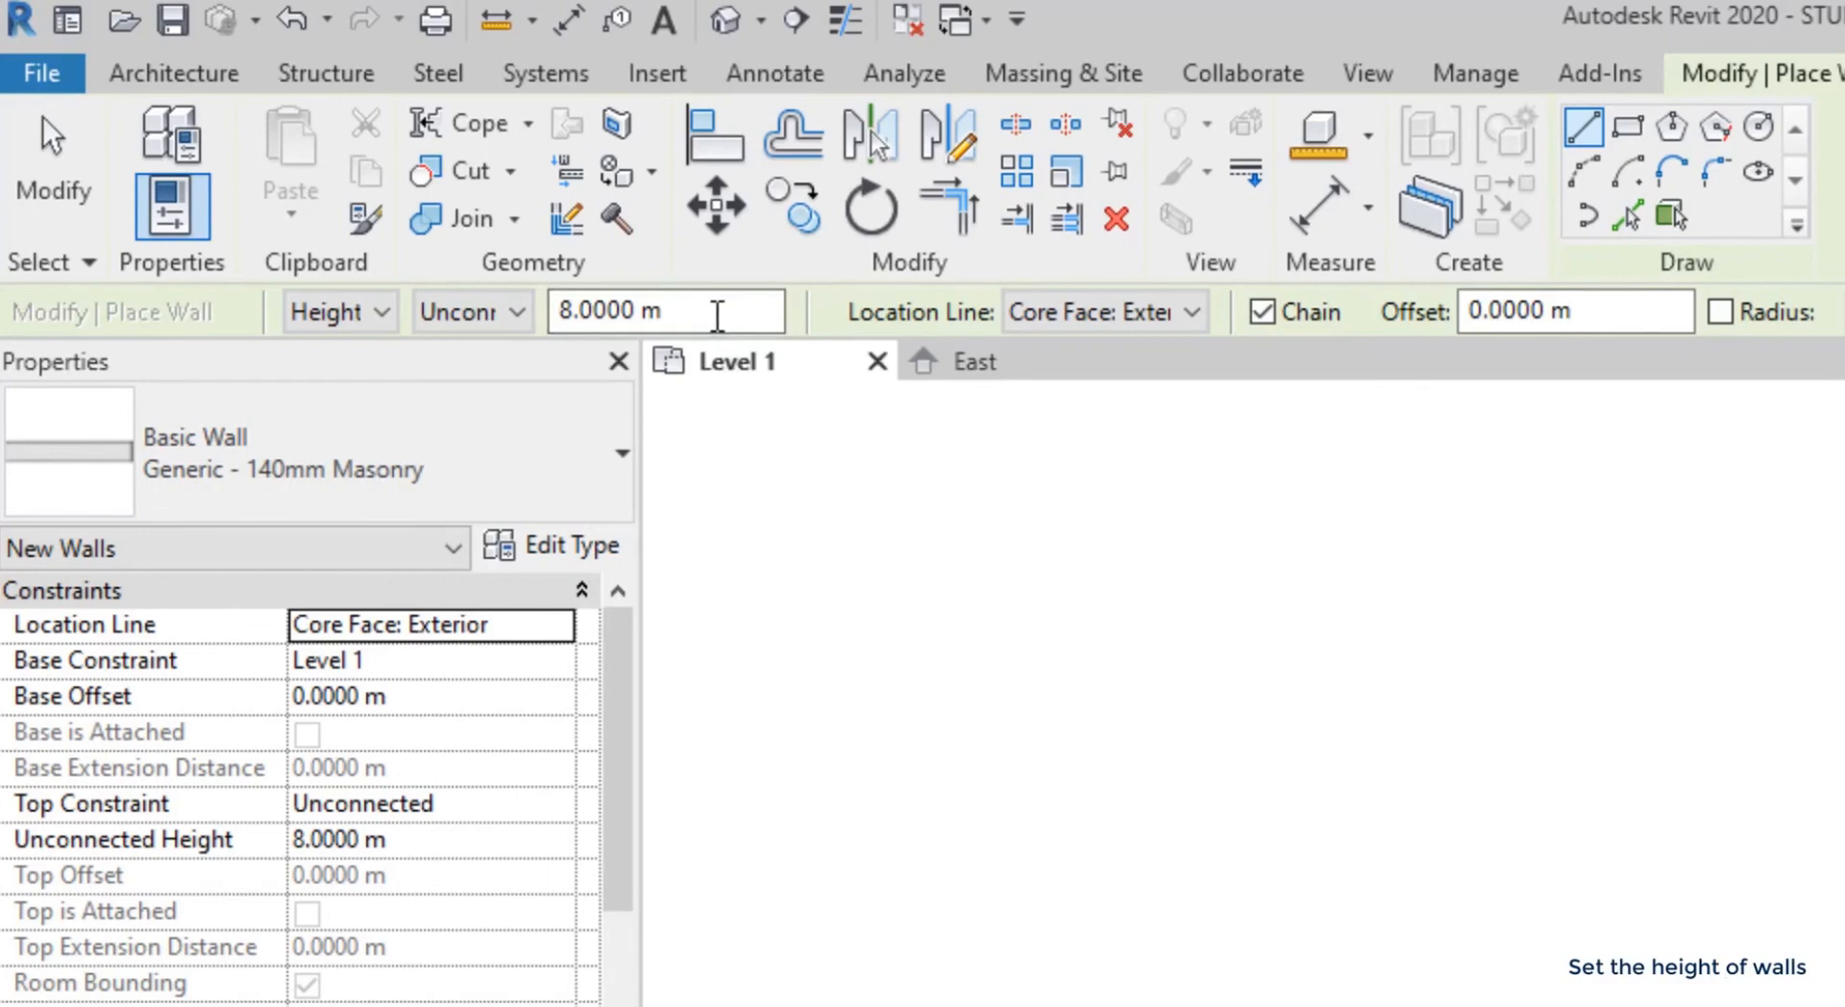
click(516, 313)
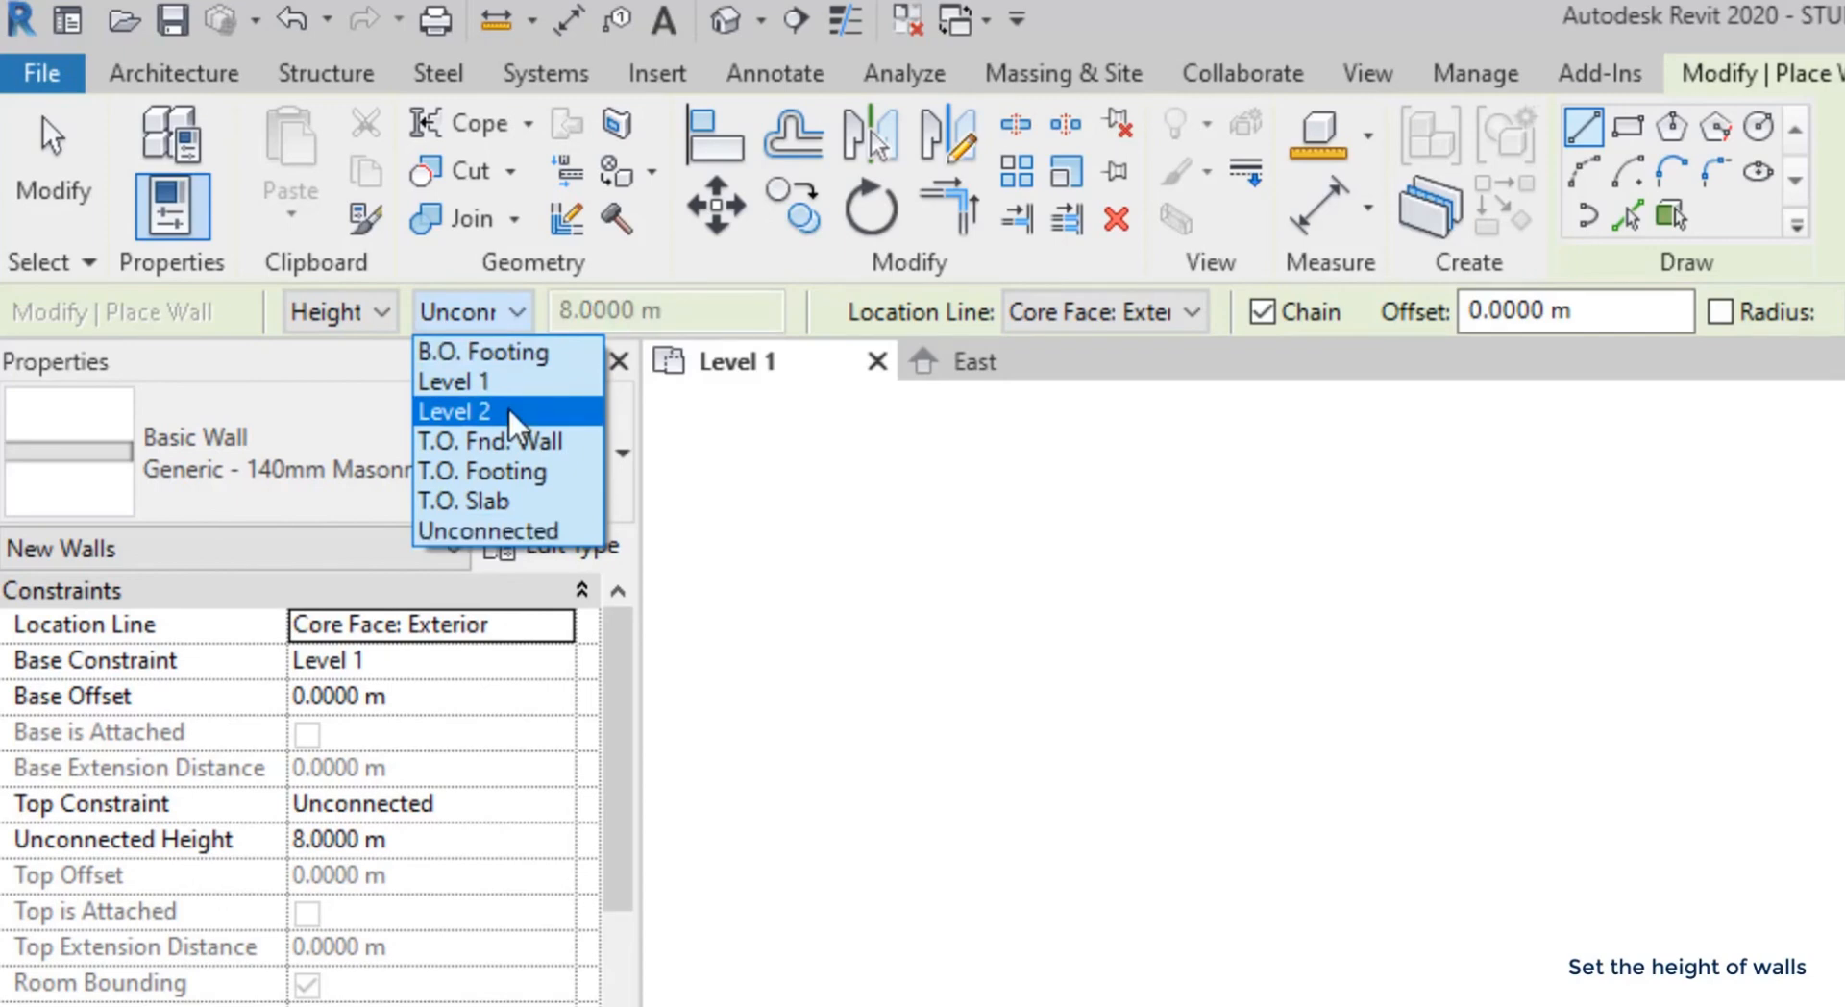
click(511, 413)
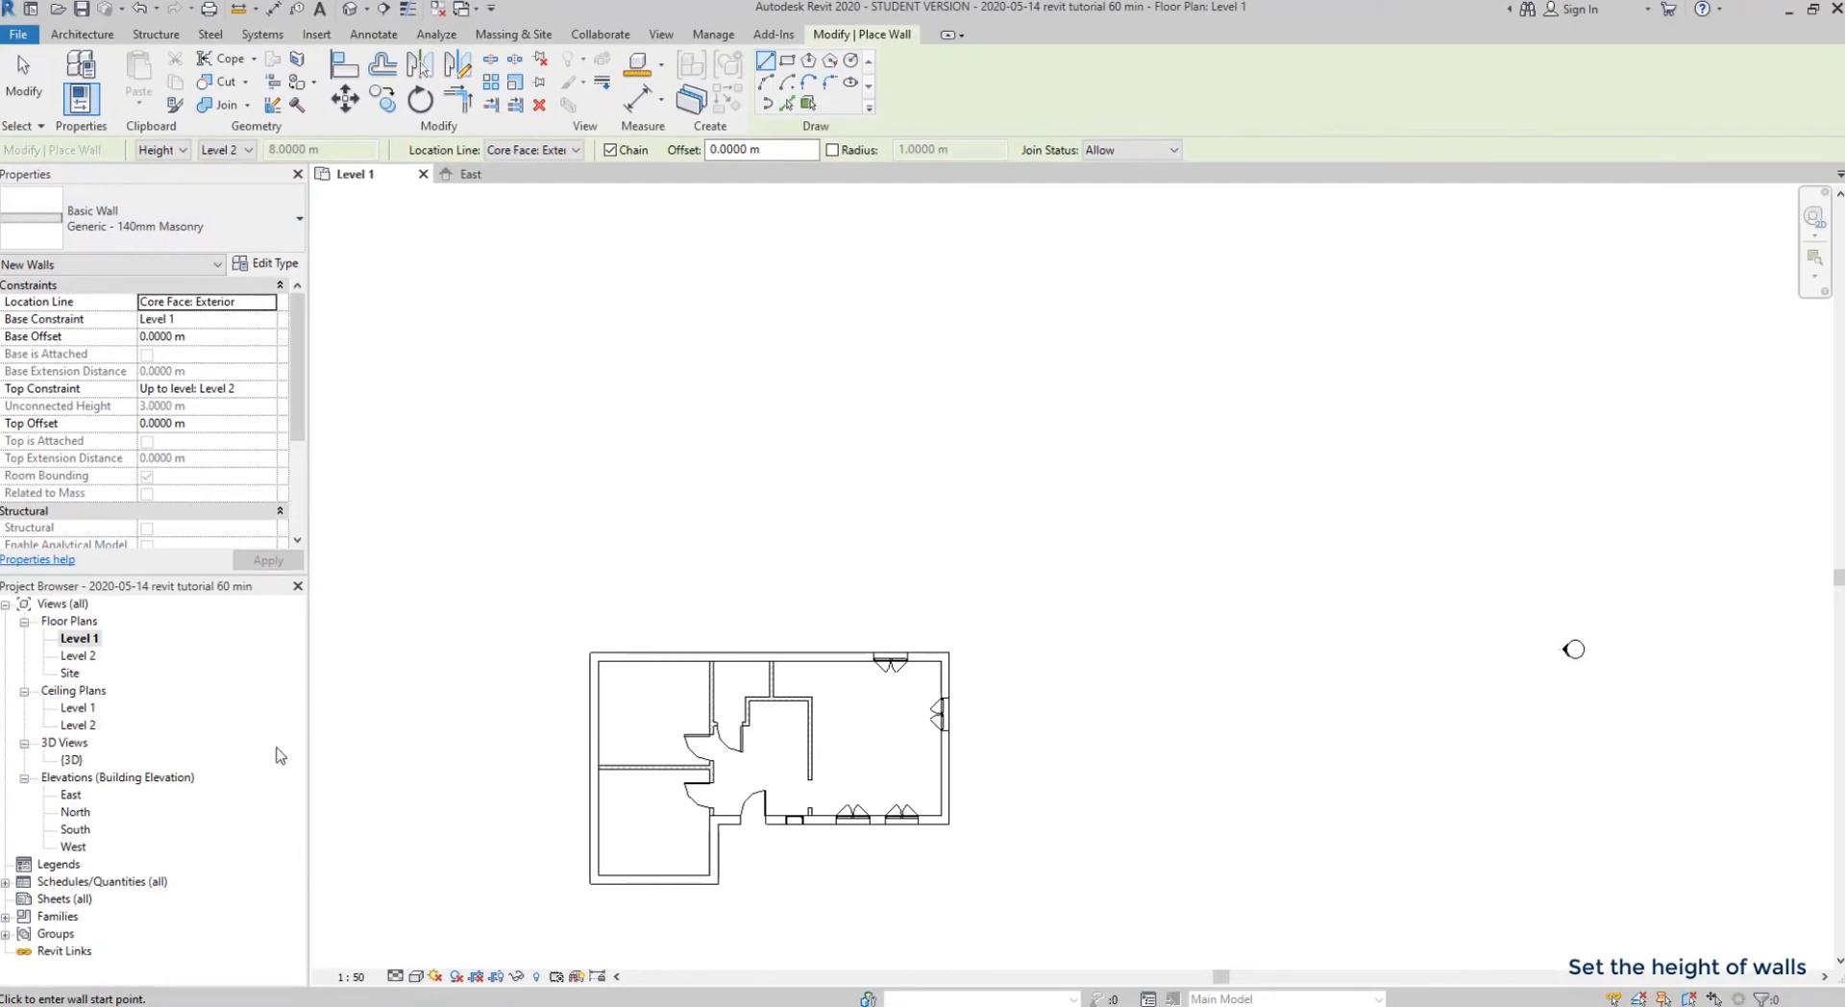
- Select the building in the East elevation to inspect its walls' height constraints, and return to the Level 1 plan
double_click(73, 794)
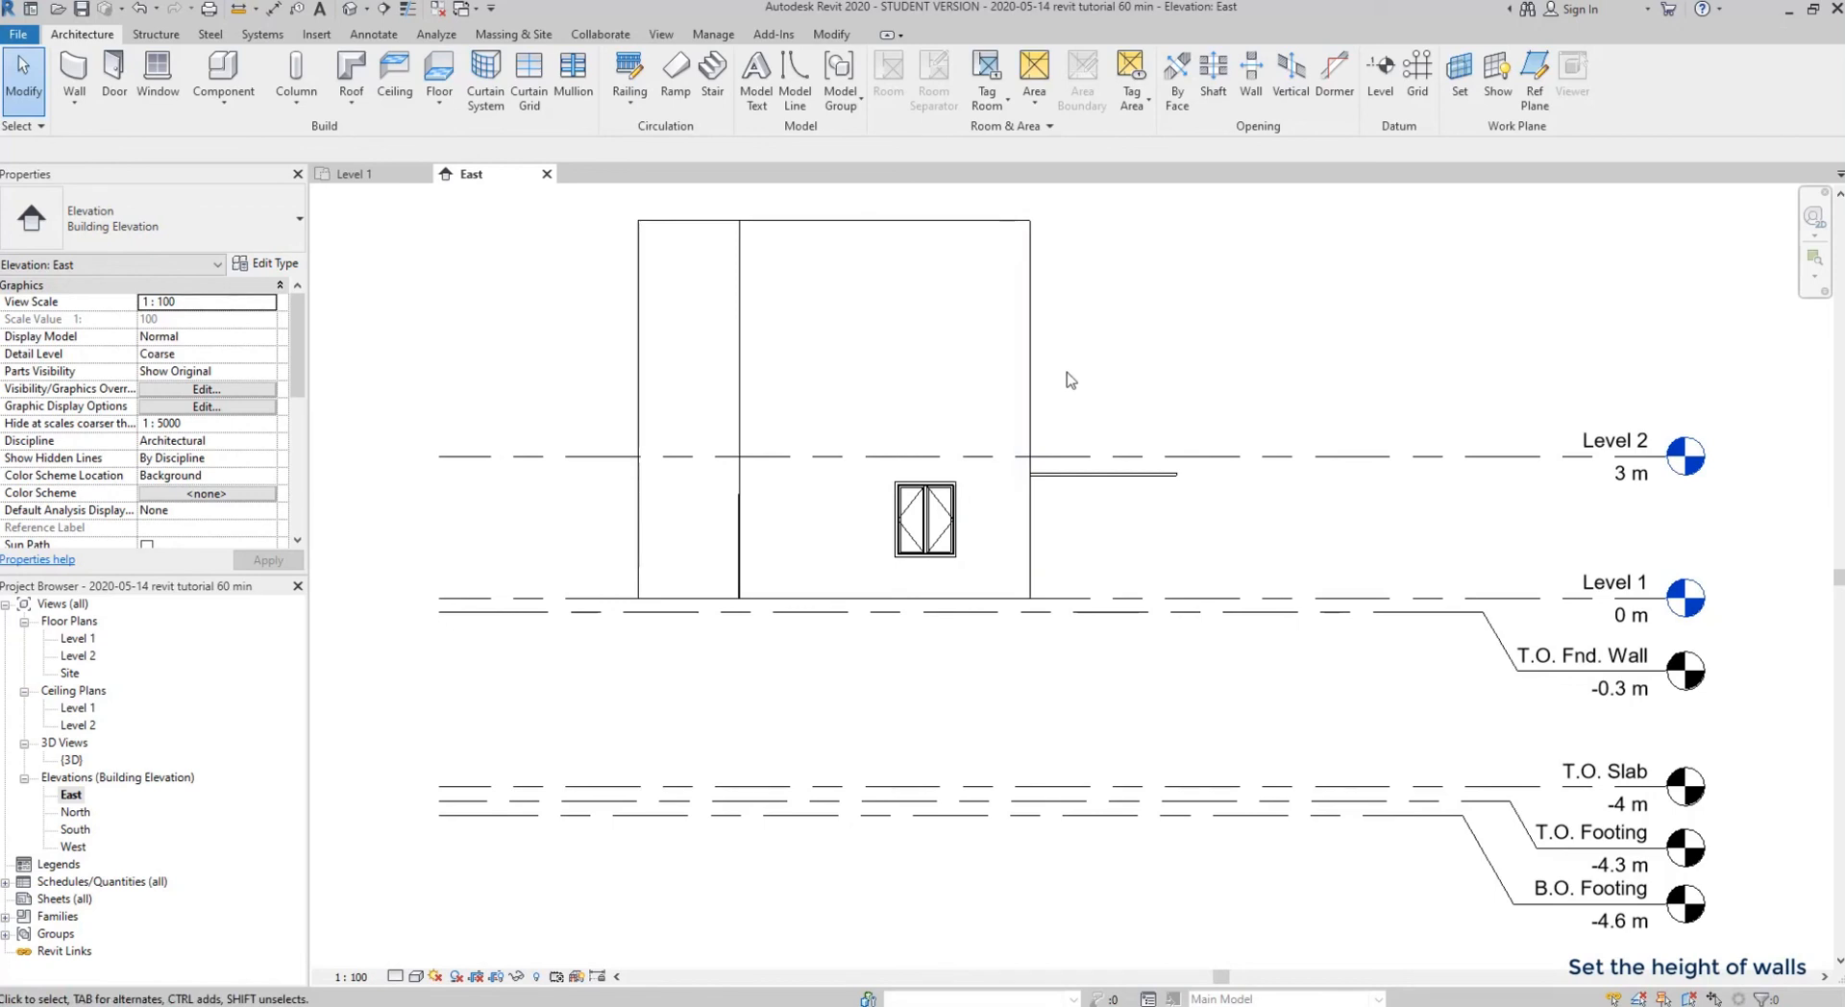
drag(1070, 379, 630, 254)
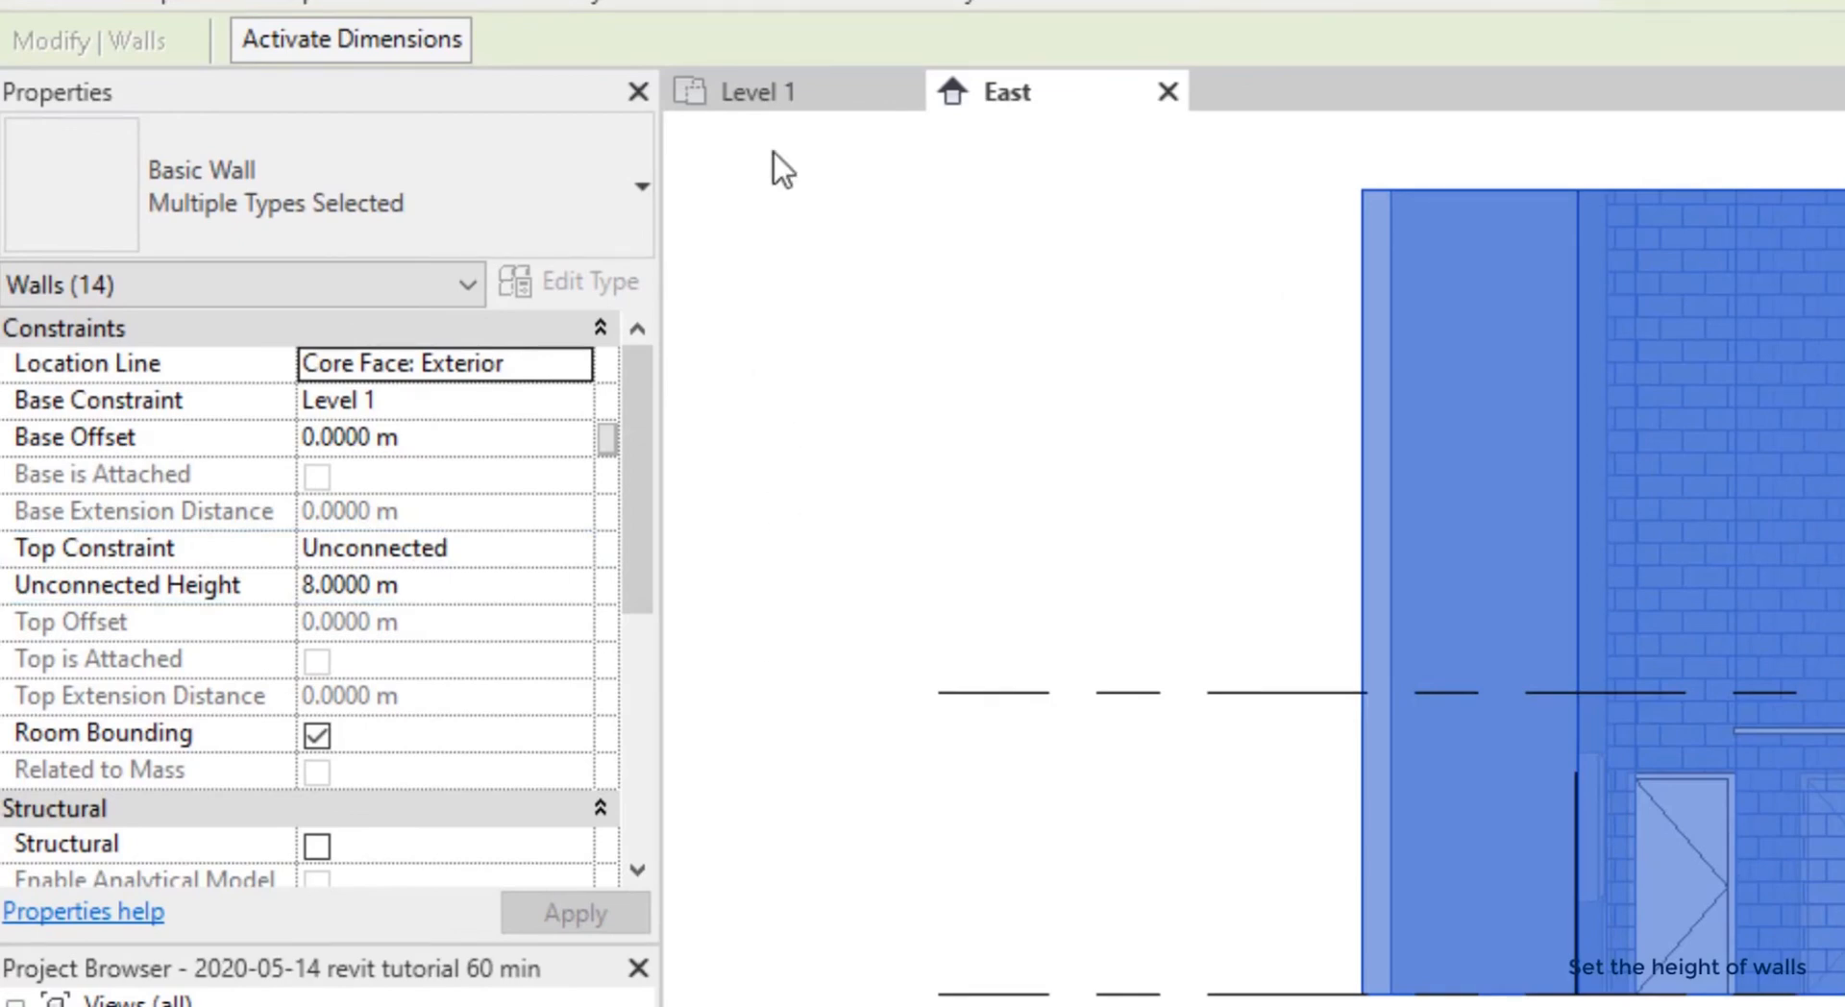
click(822, 102)
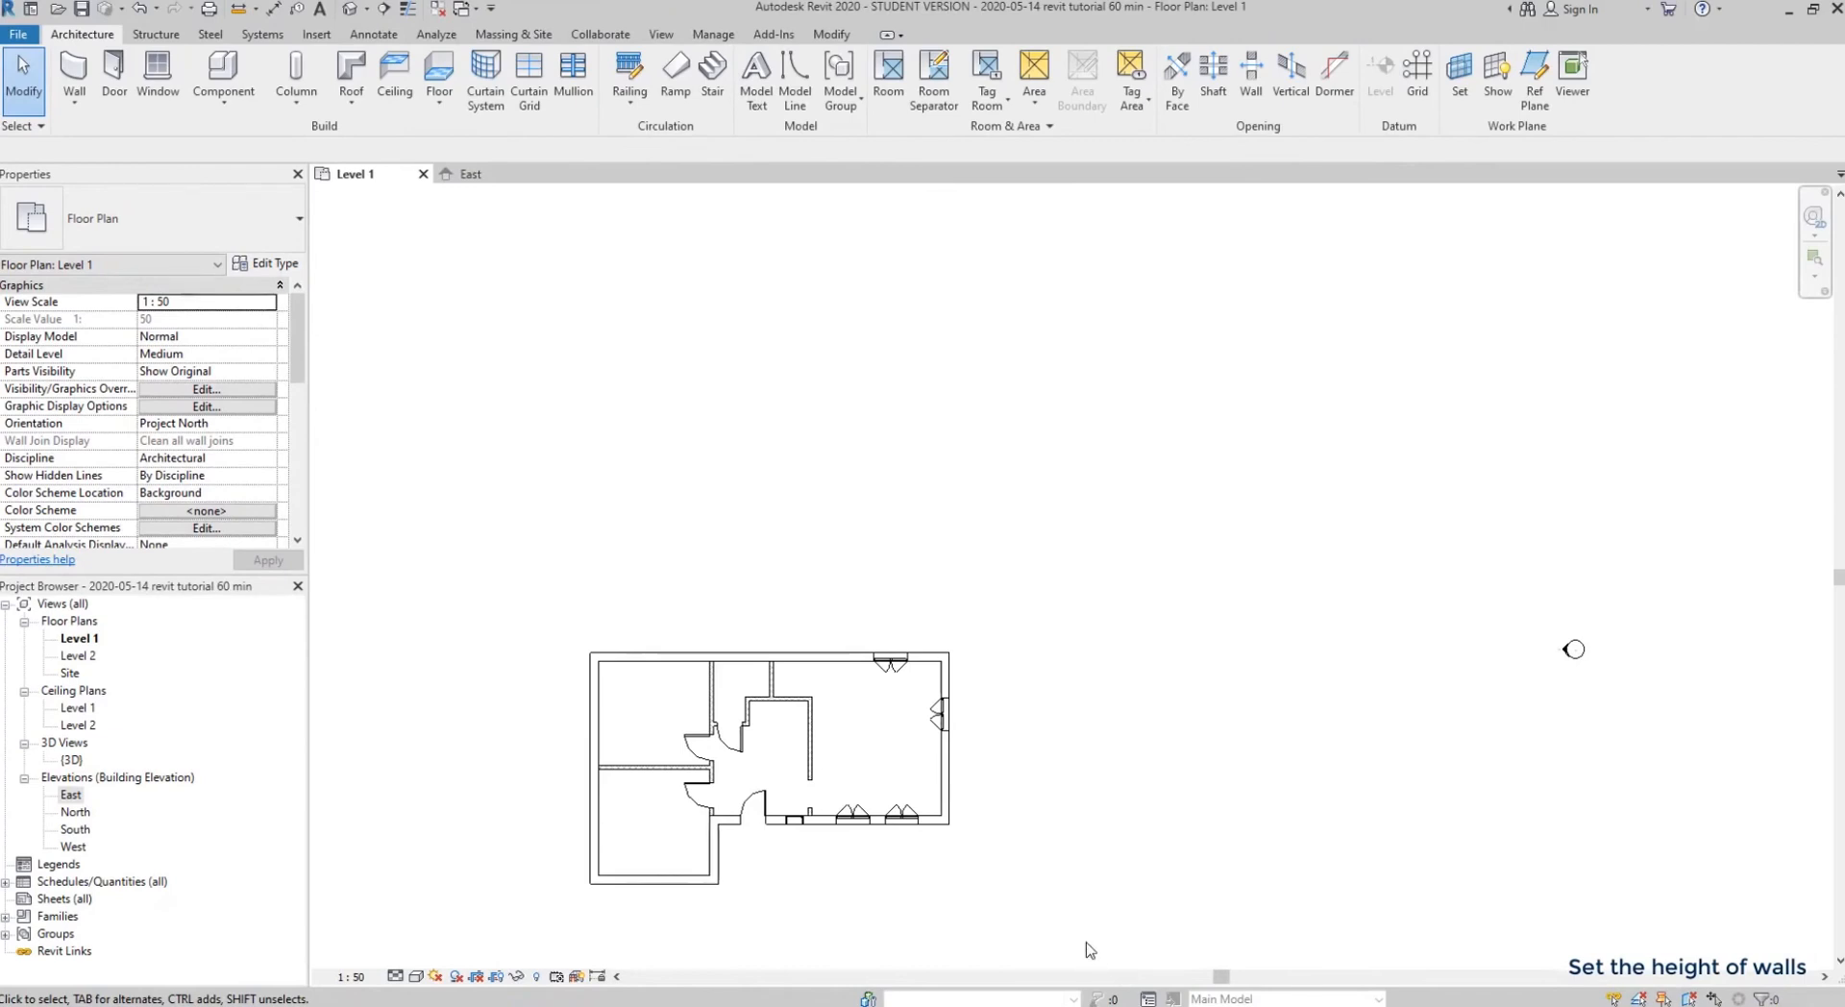
- Set the top constraint of all the building's walls to Up to level: Level 2 and check them in the East elevation
drag(1086, 941, 477, 610)
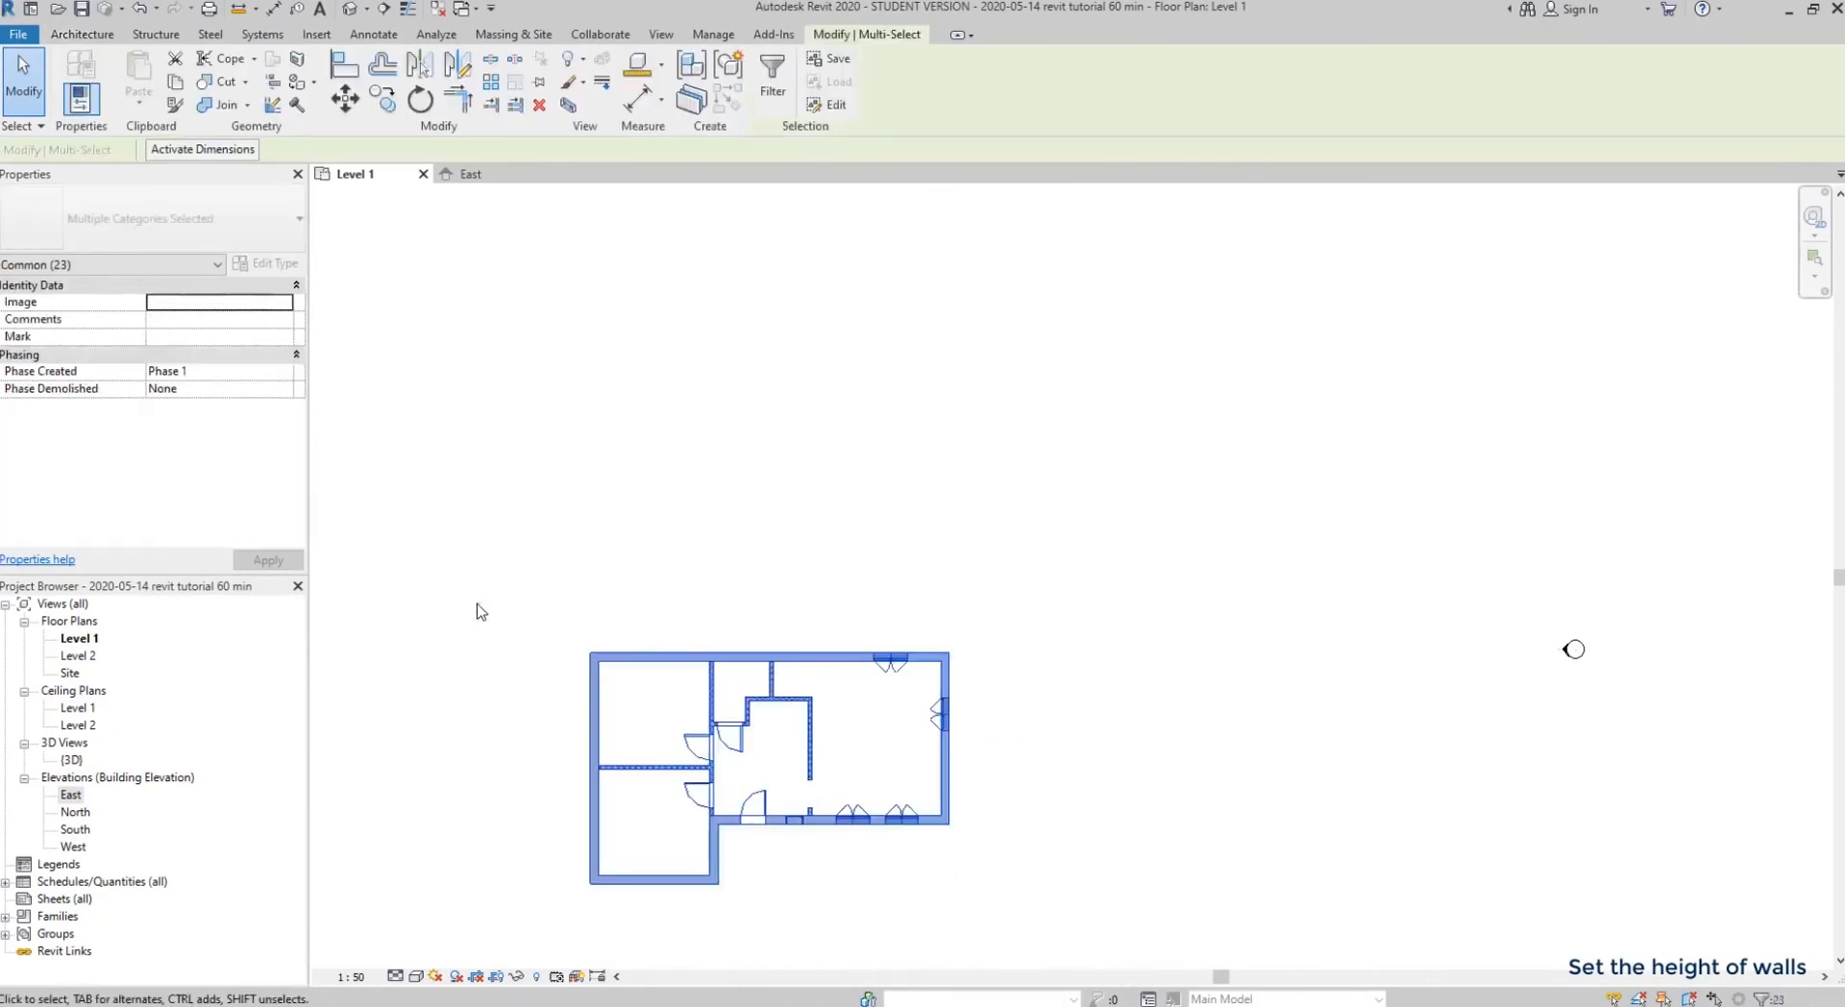
click(197, 265)
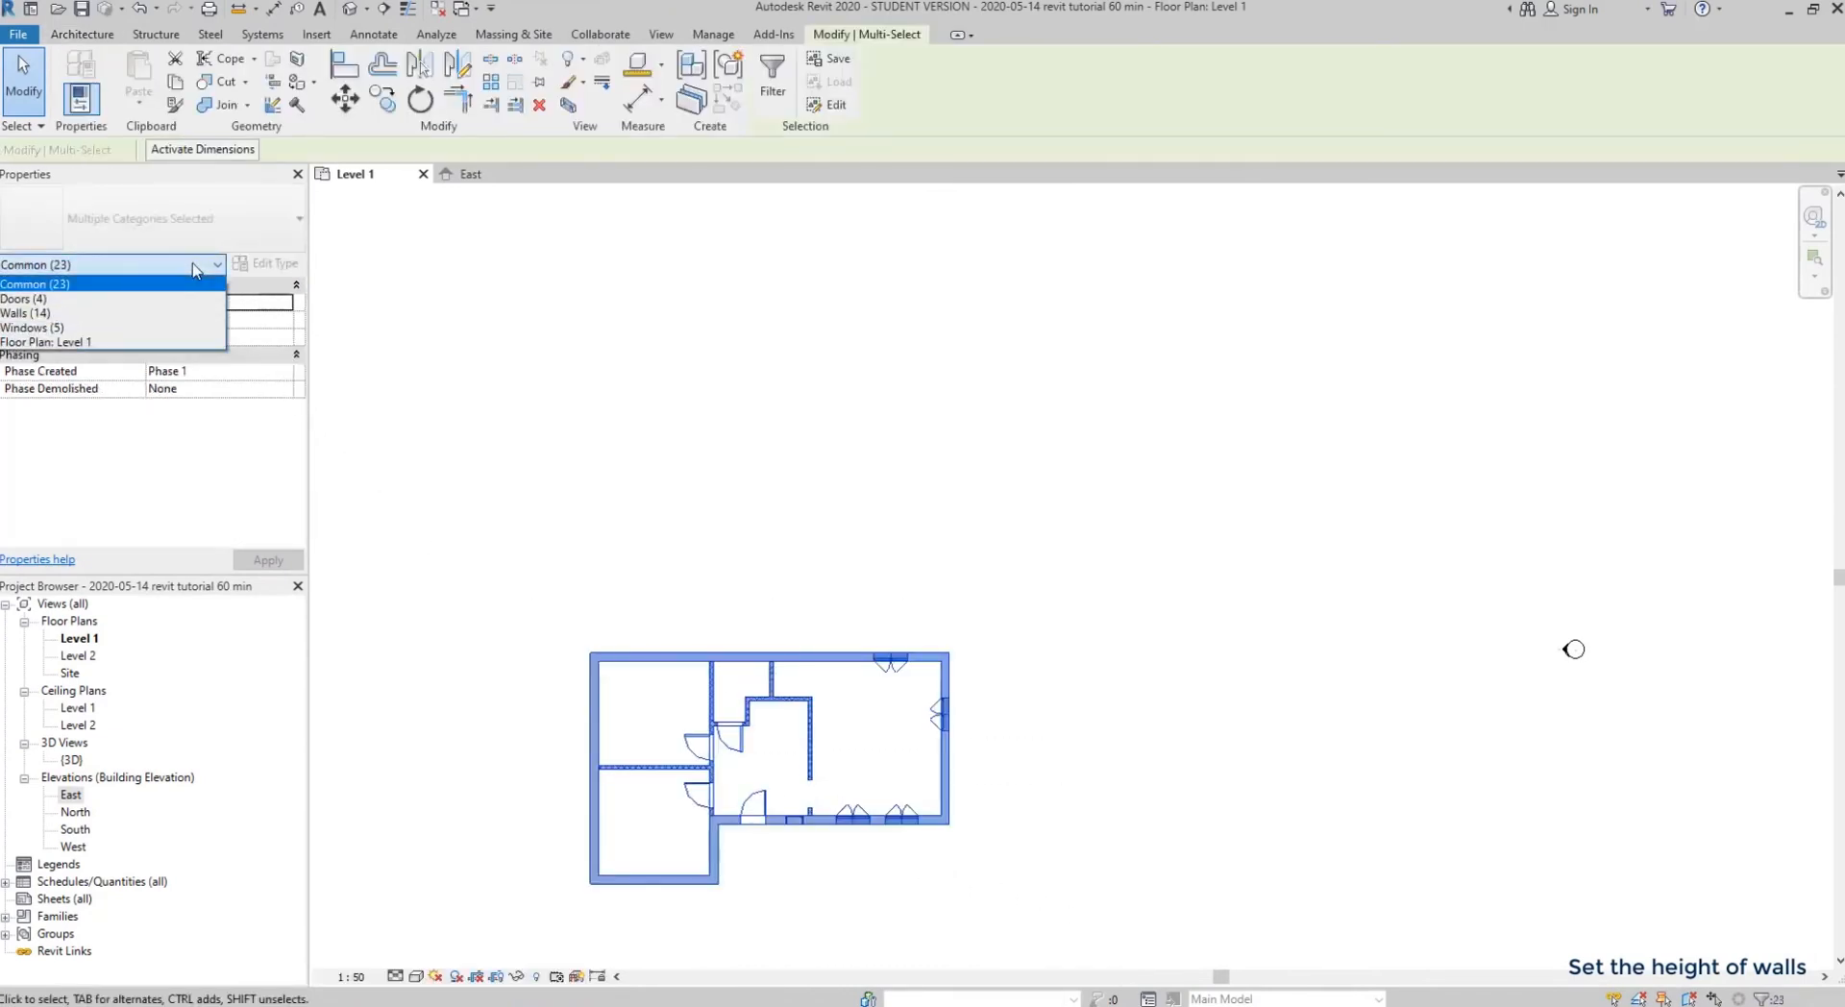
click(123, 313)
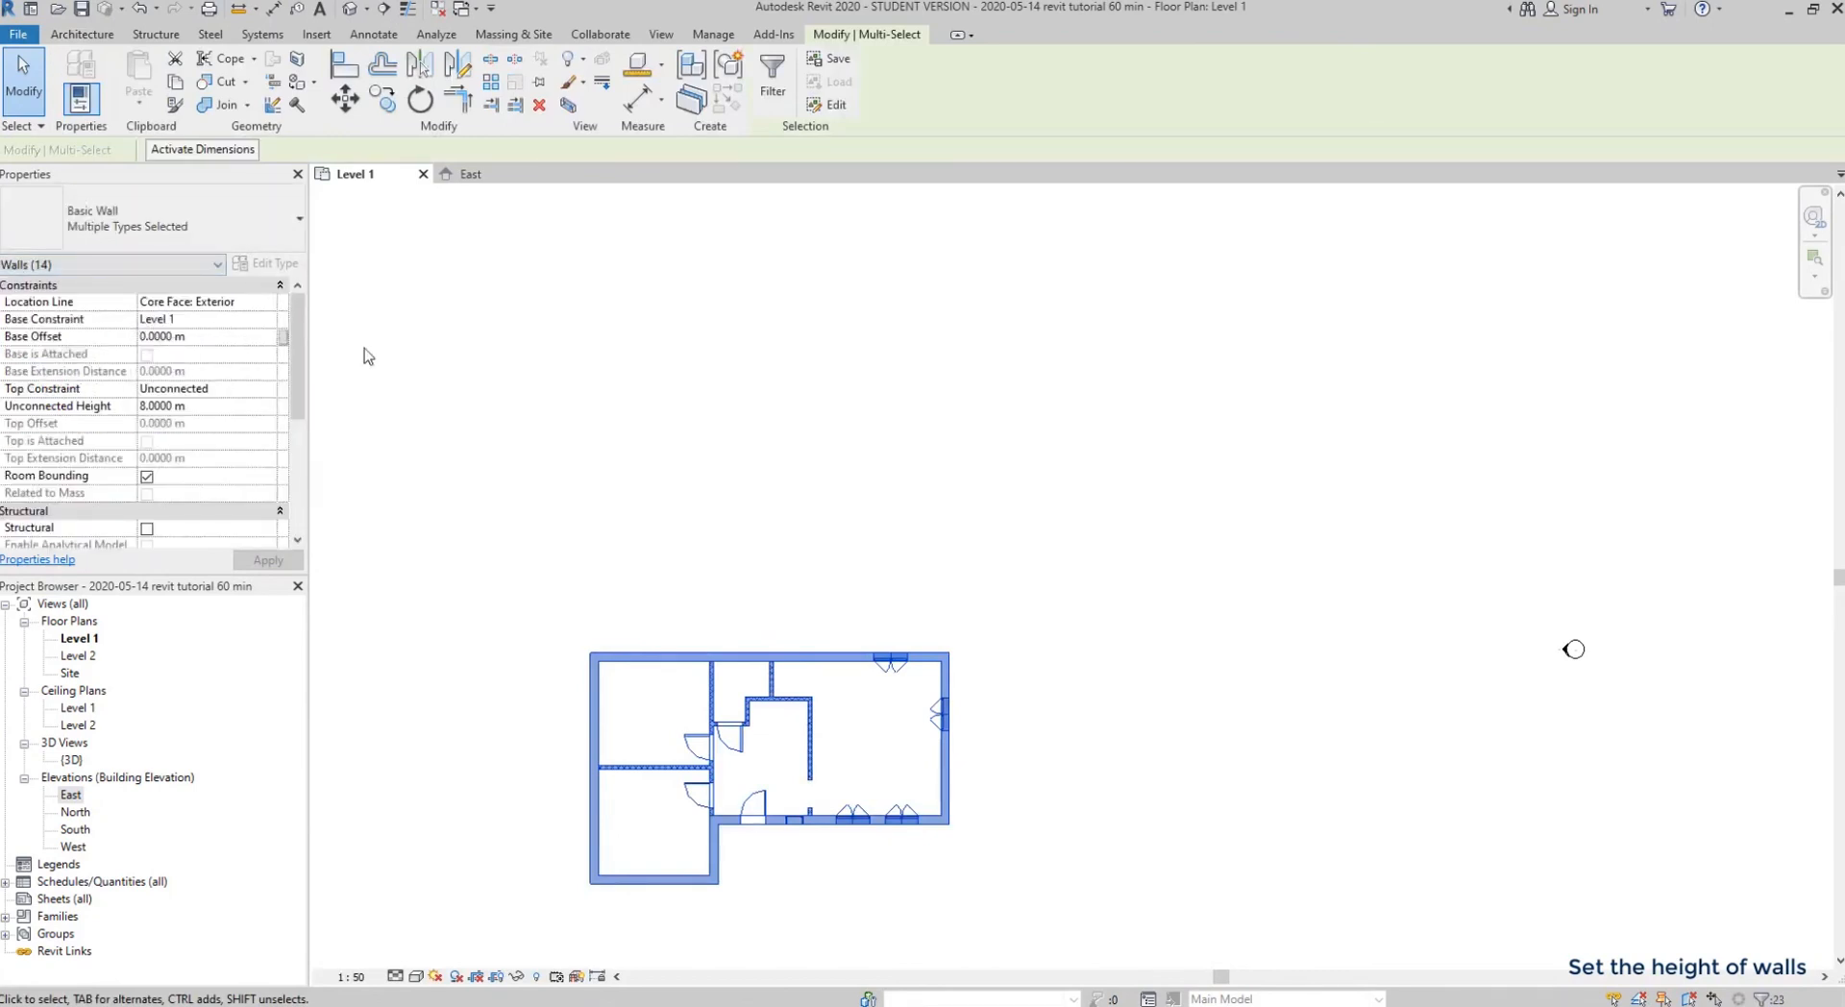
click(234, 390)
click(267, 389)
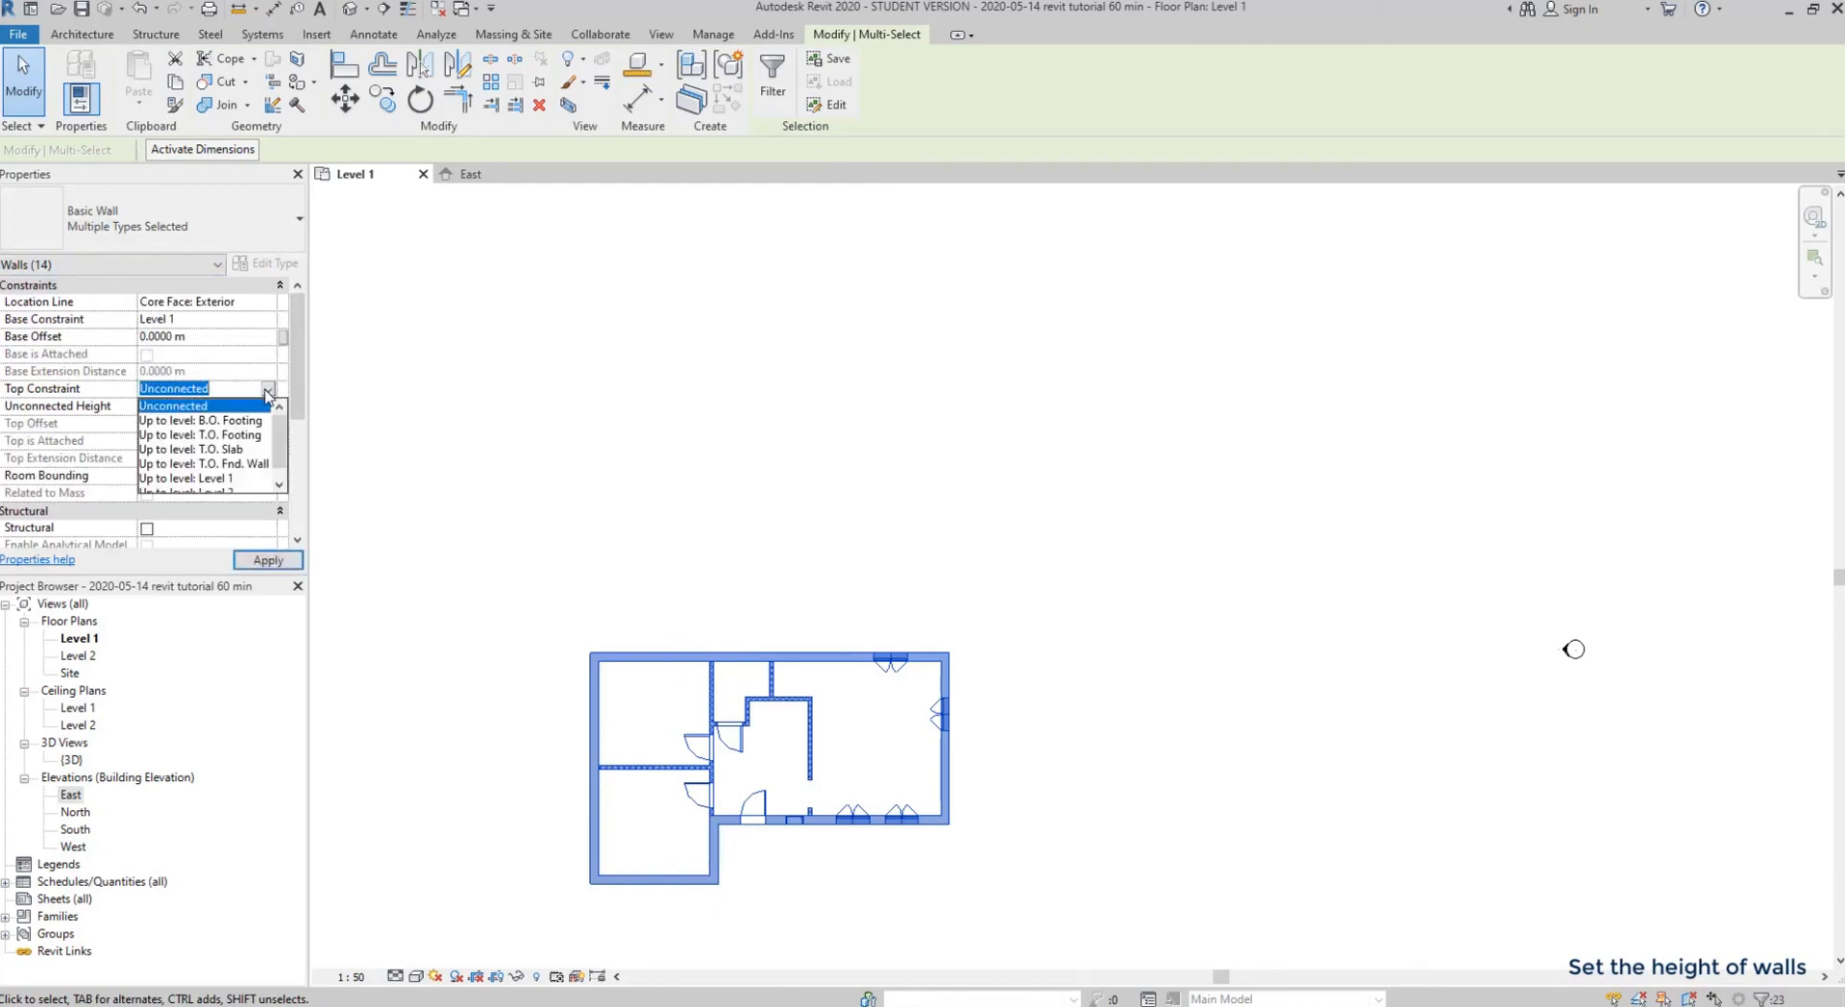
scroll(276, 442, down, 1)
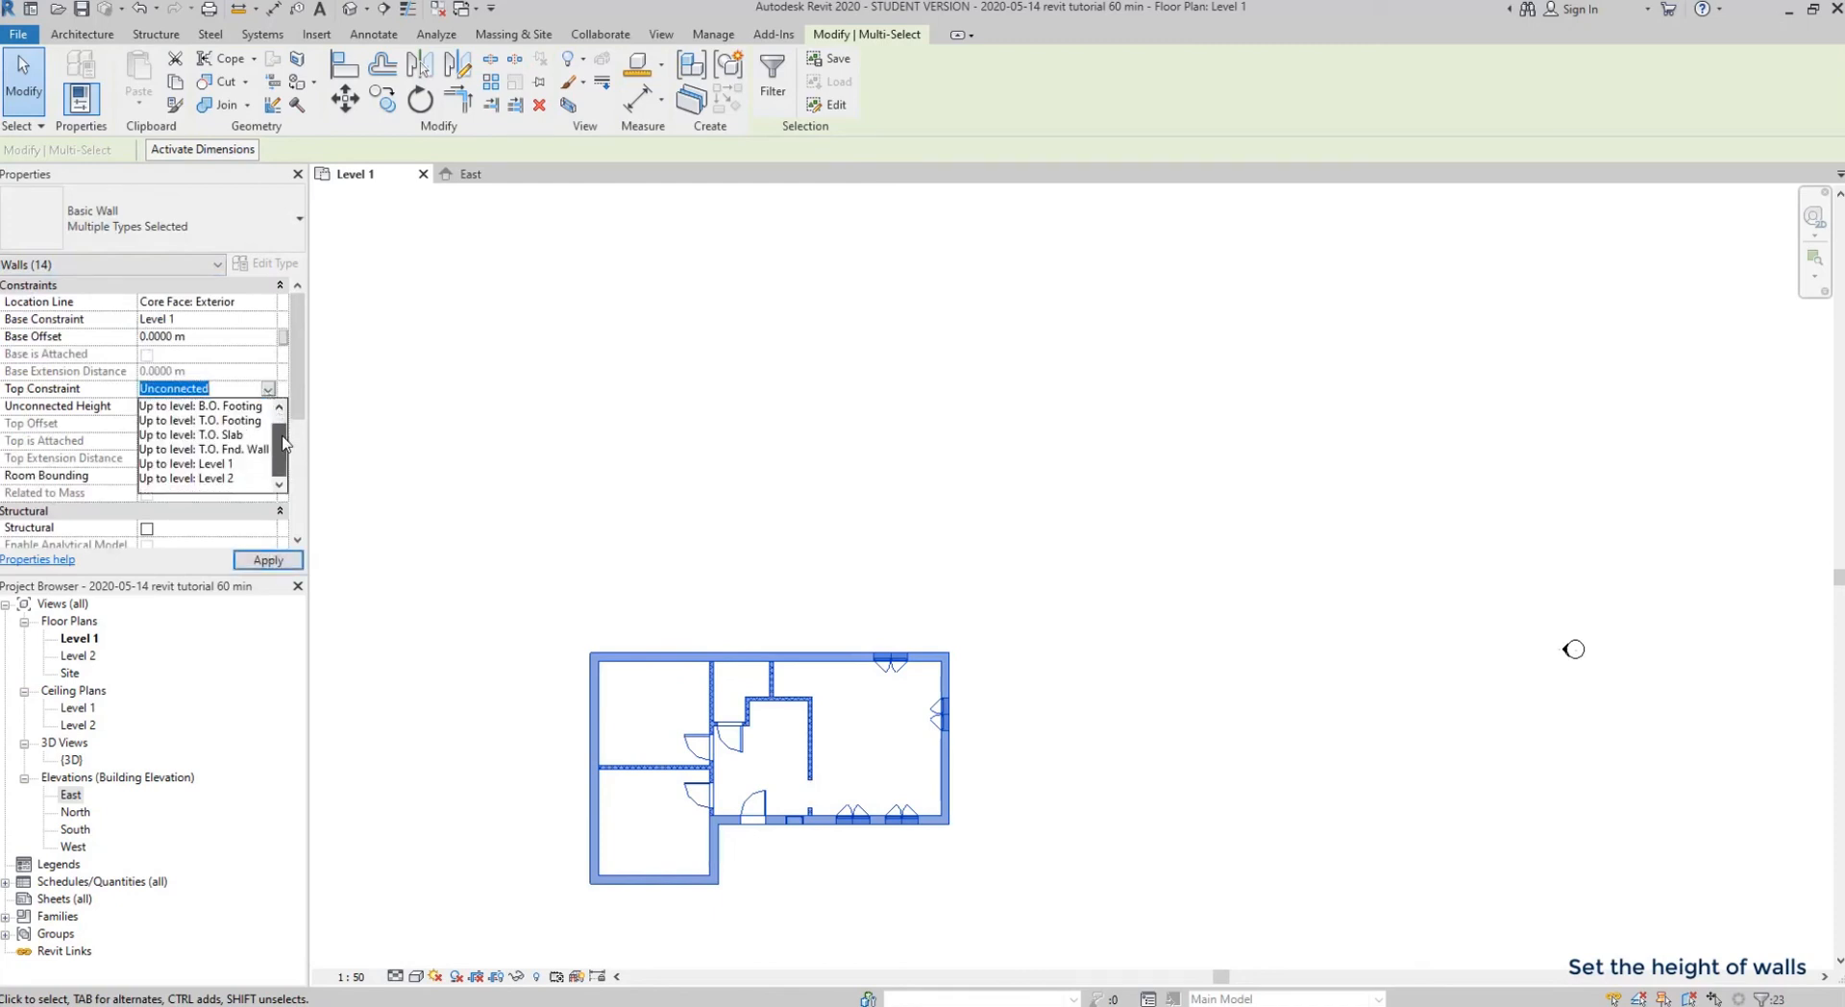
click(230, 479)
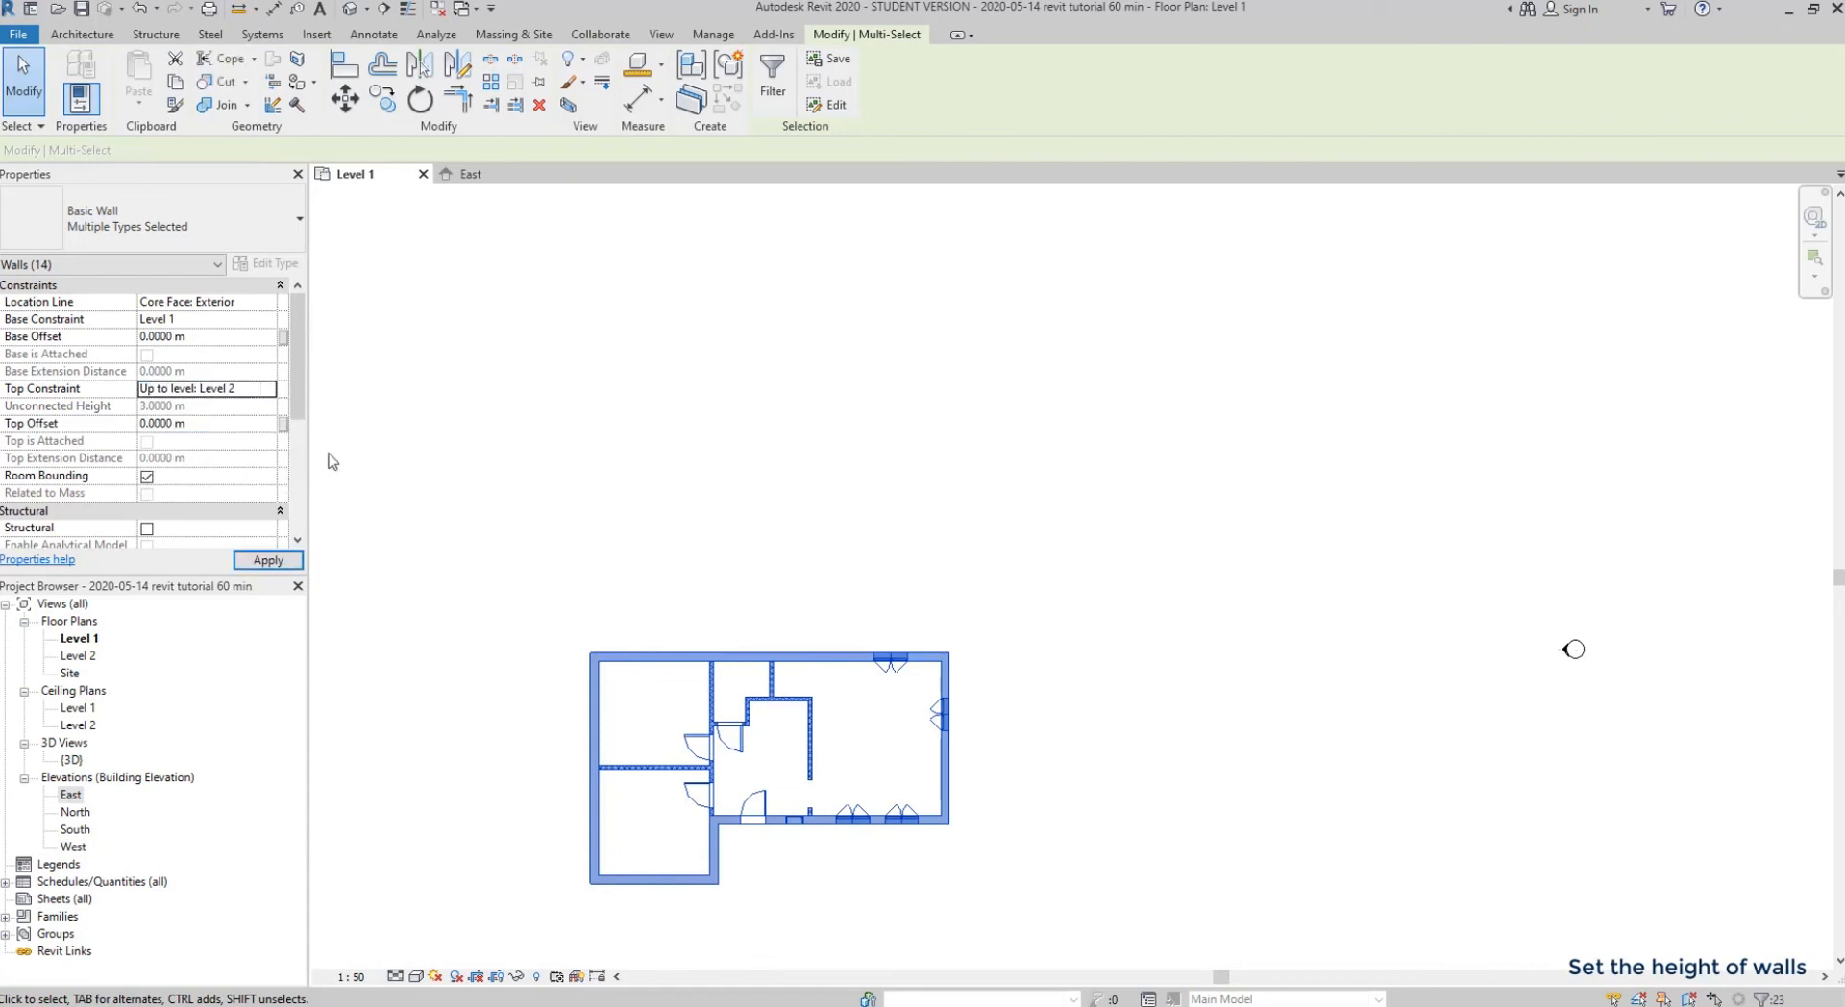
click(492, 502)
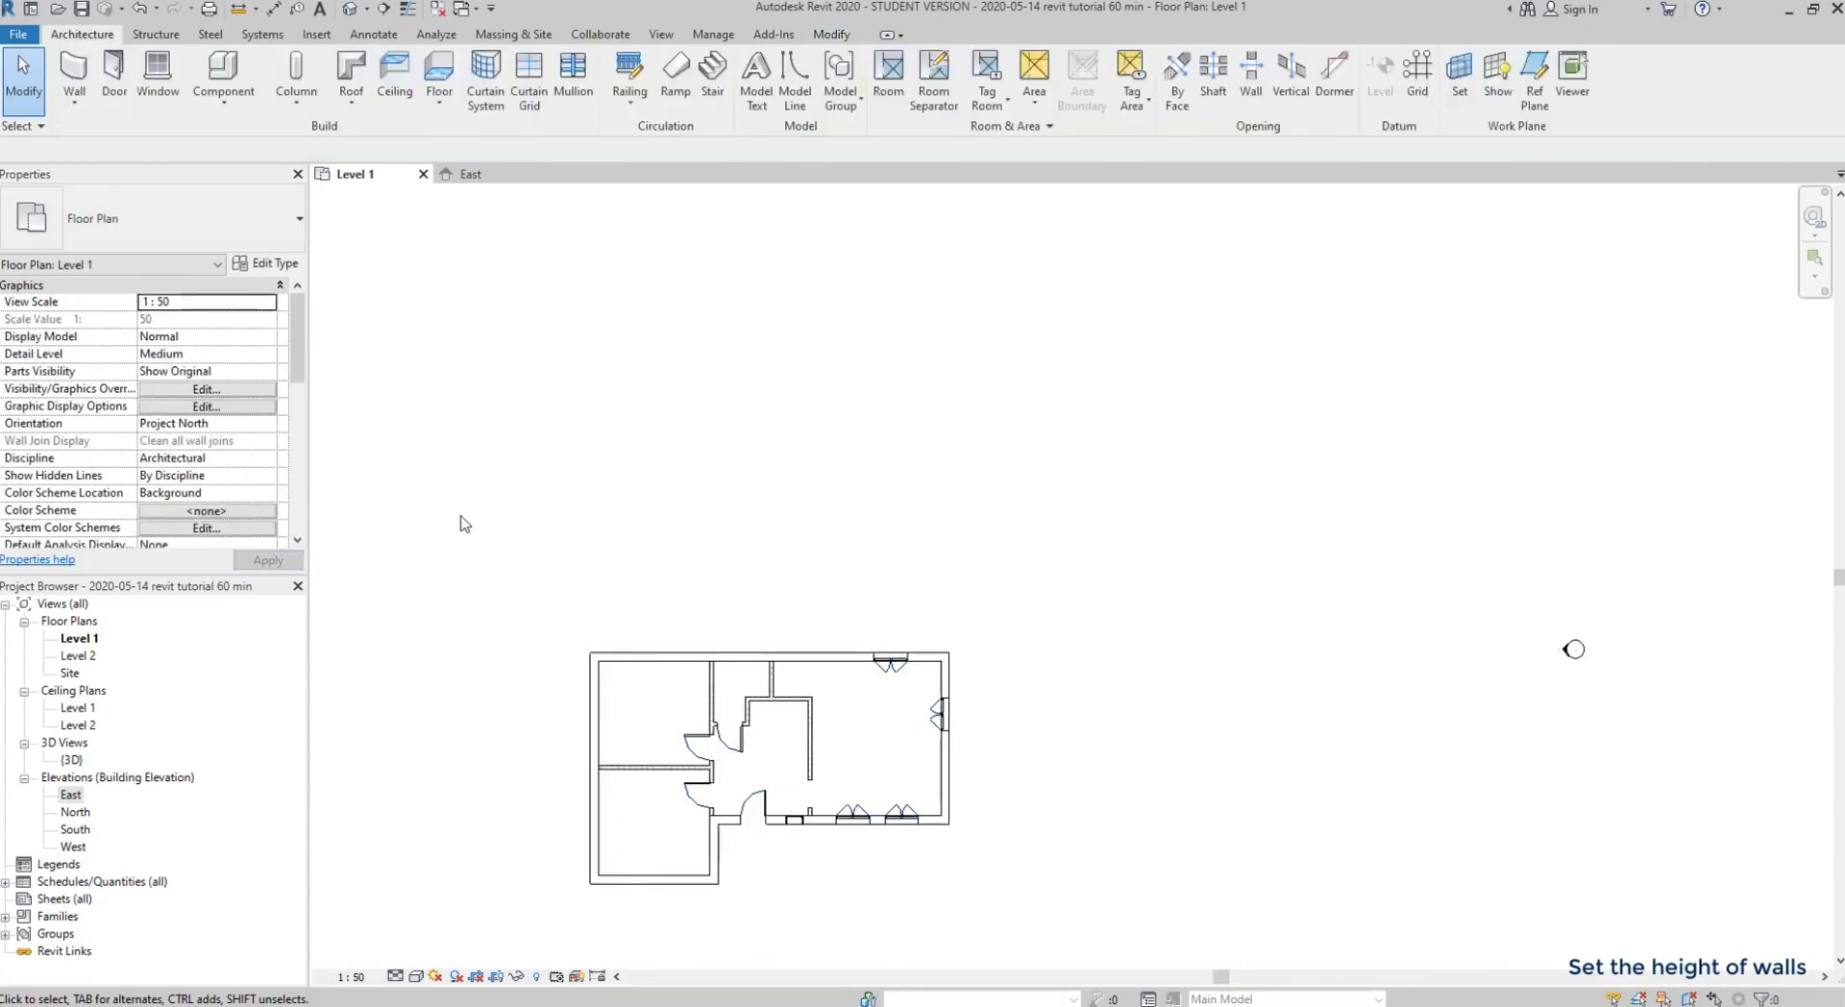
double_click(71, 796)
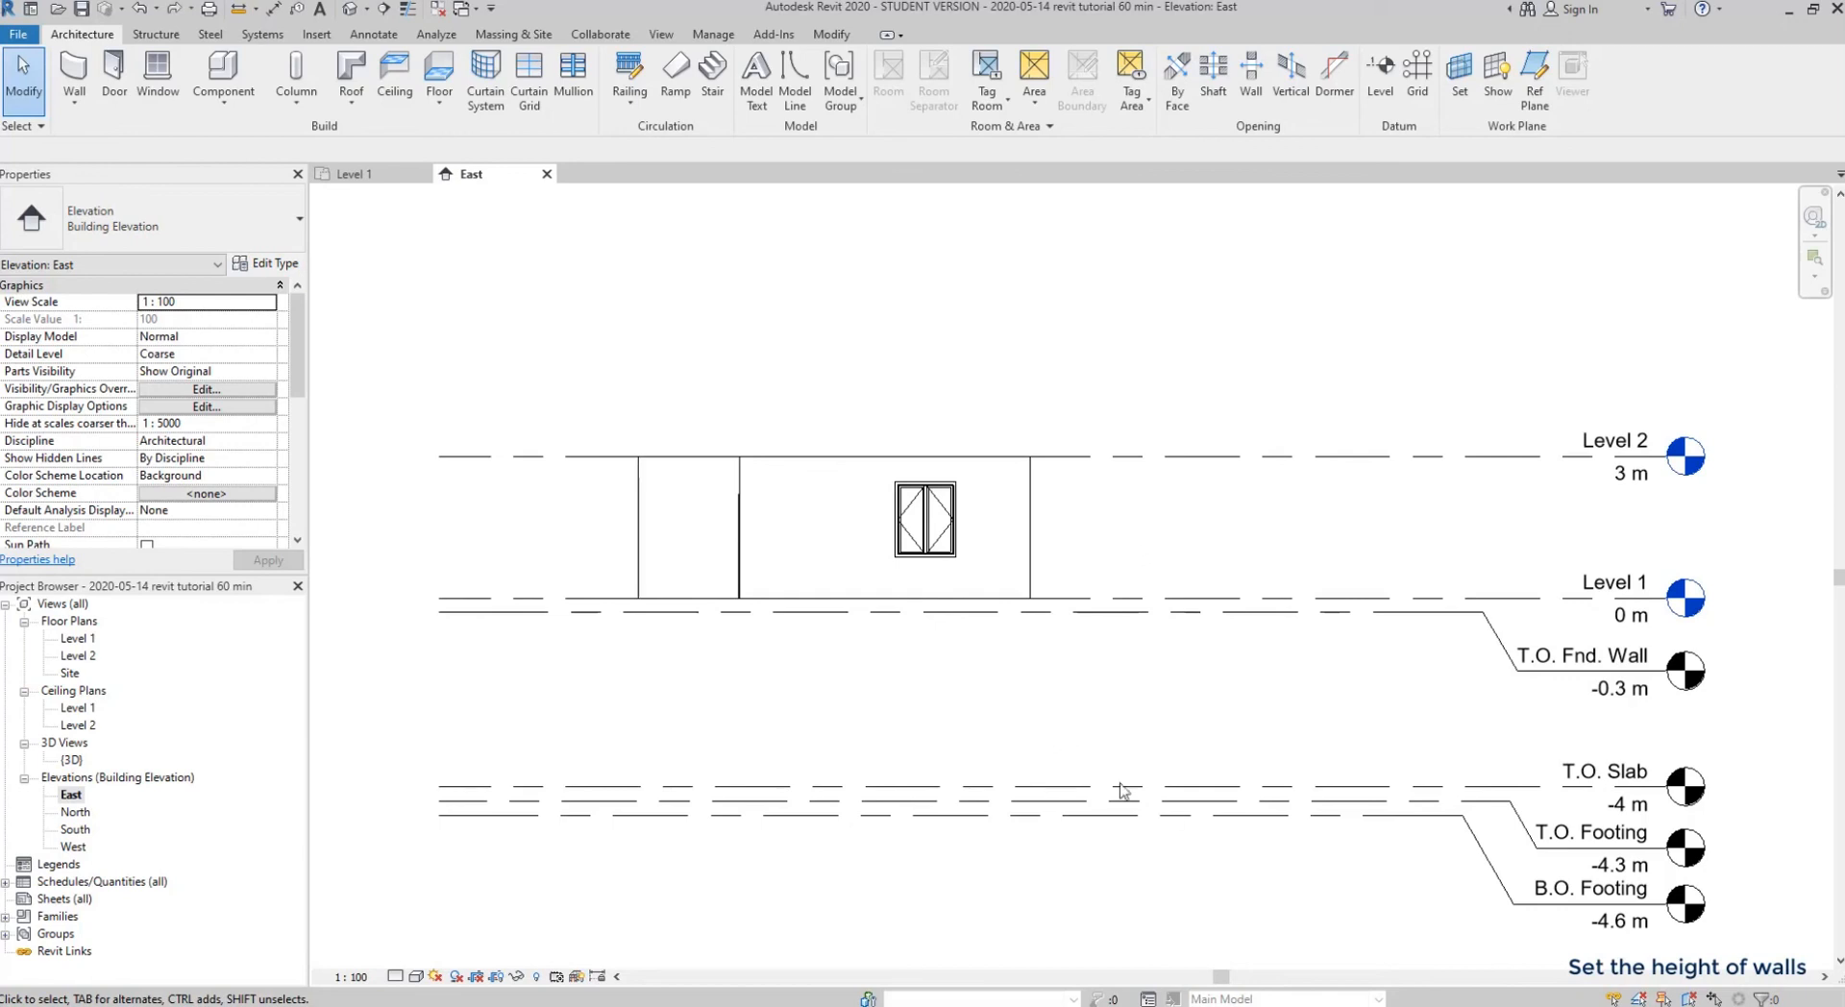
- Set the elevation of Level 2 to 2.8 m in the East elevation
click(1516, 457)
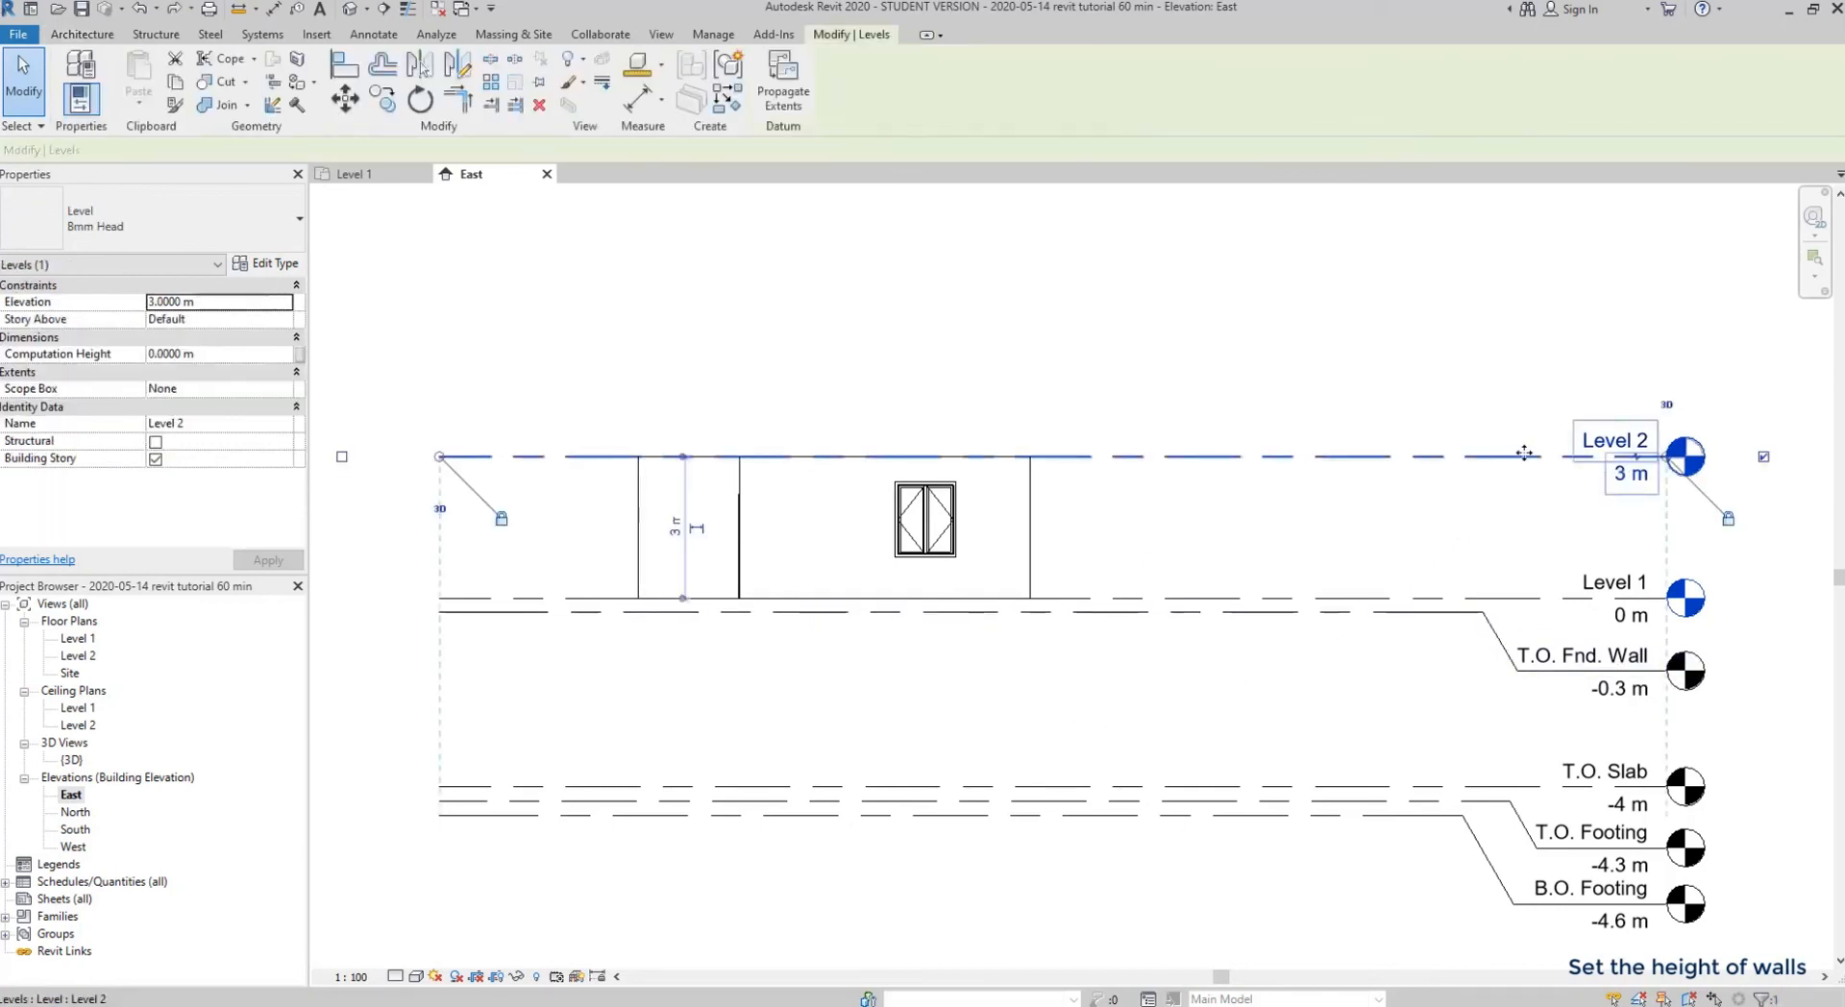
click(1645, 474)
drag(1648, 474, 1462, 482)
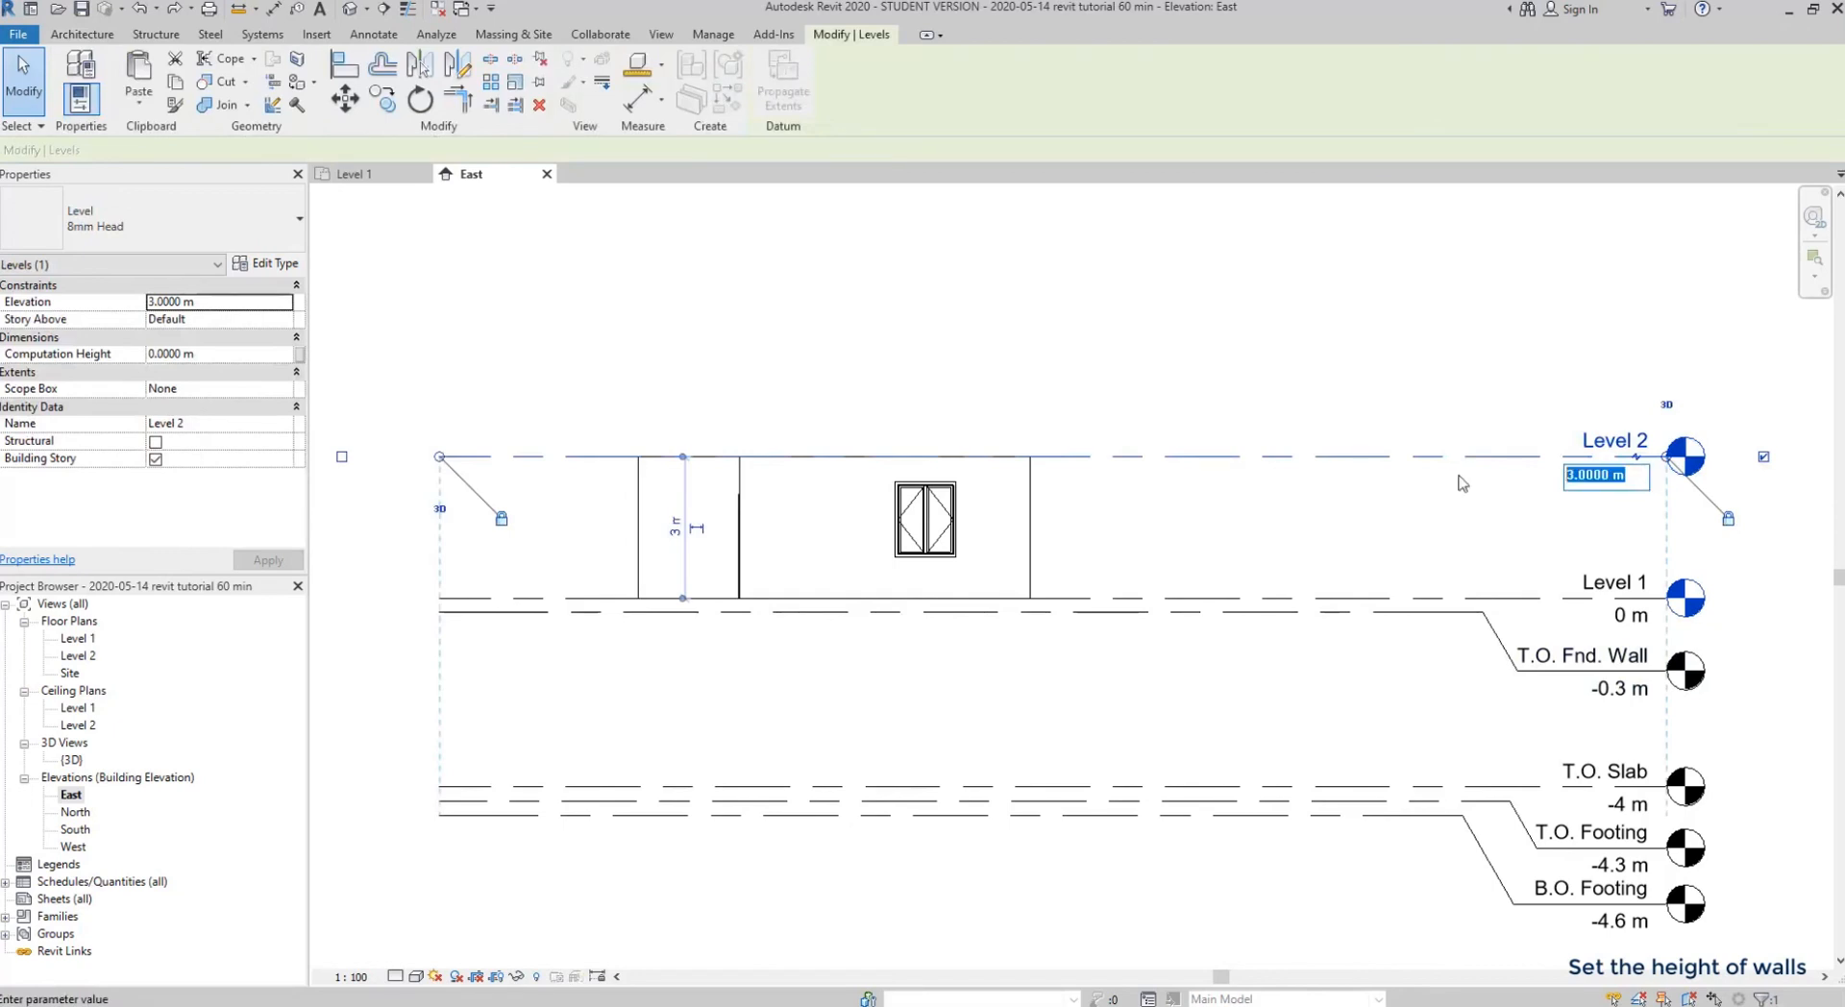
text(2.8)
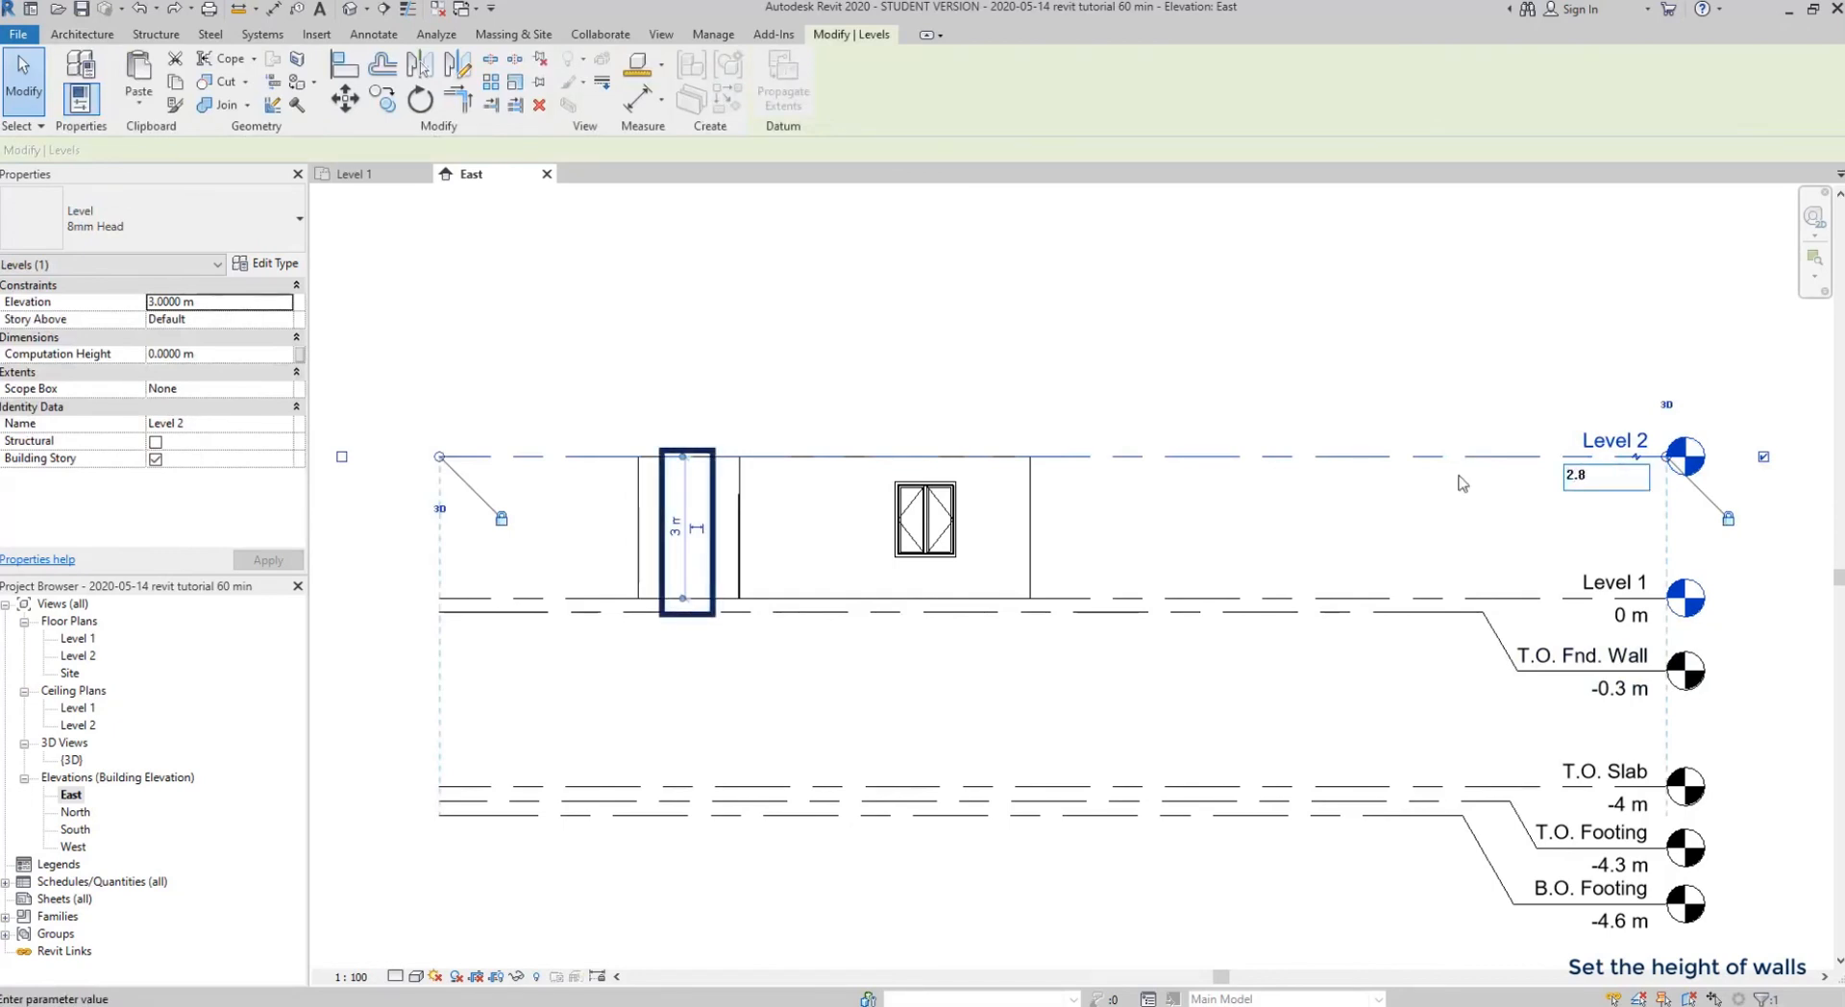
key(Return)
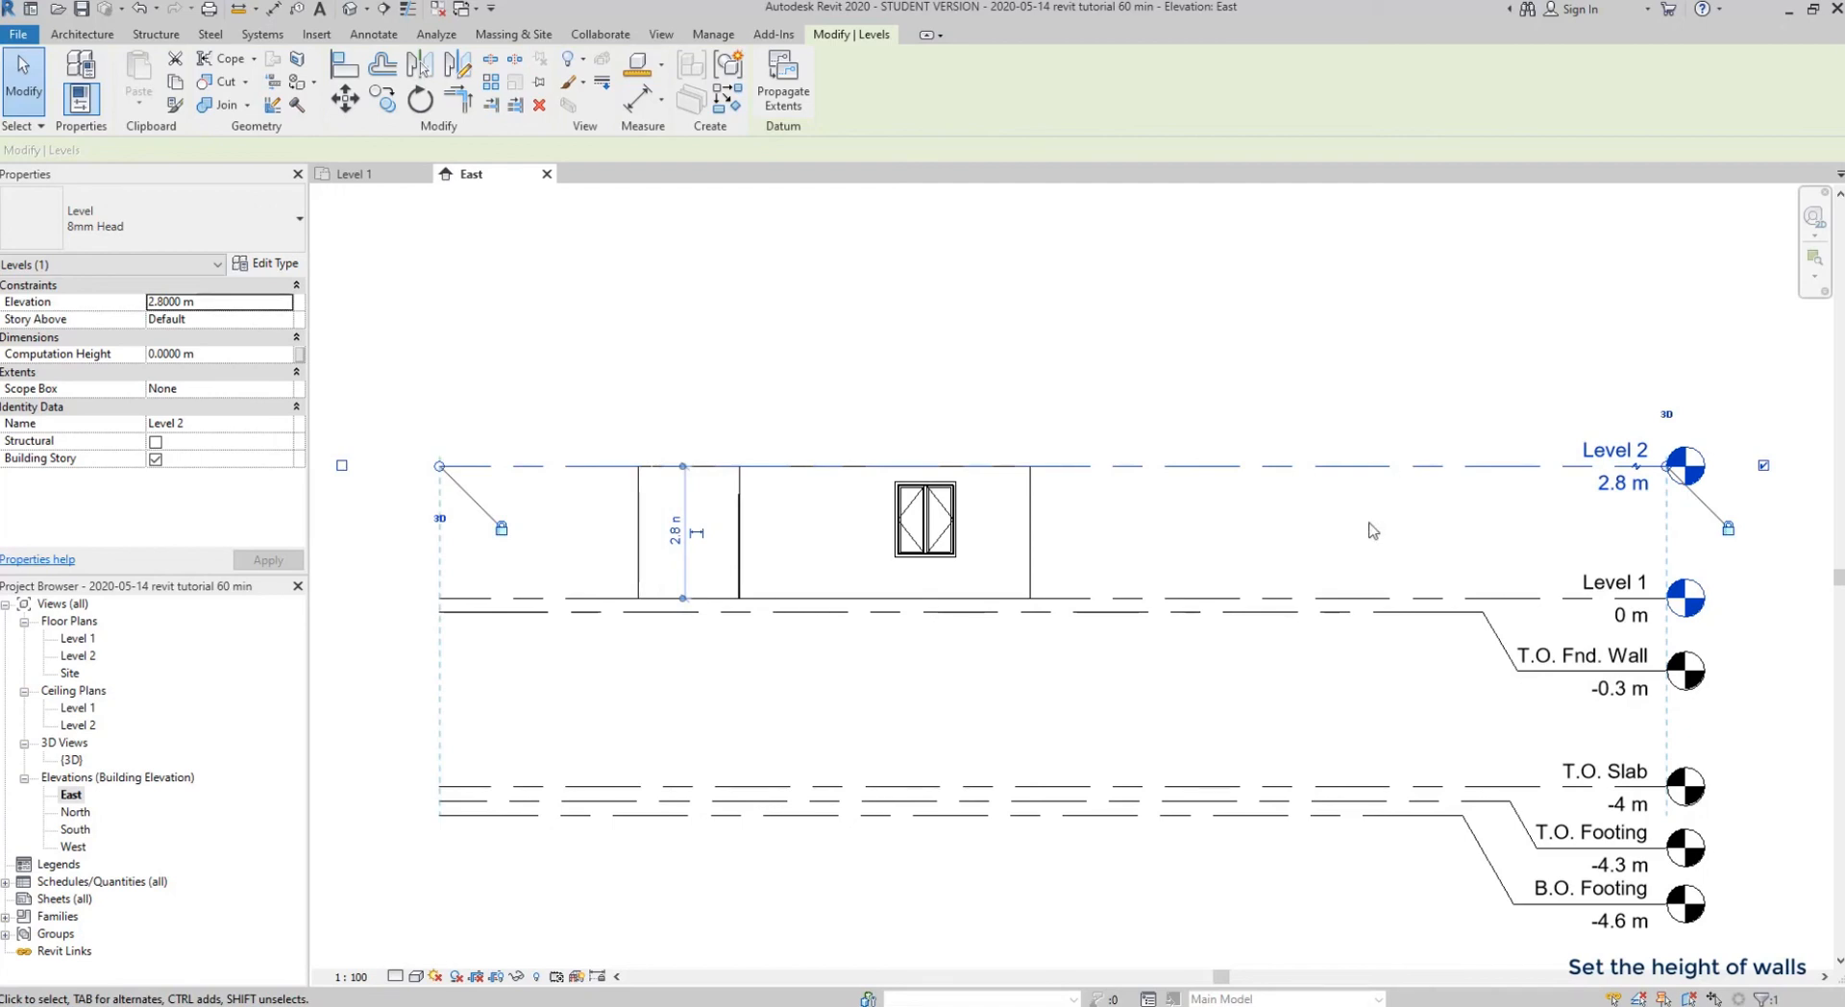
- Rename Level 1 as "Ground floor" and let its corresponding views be renamed too
click(1624, 584)
click(1639, 581)
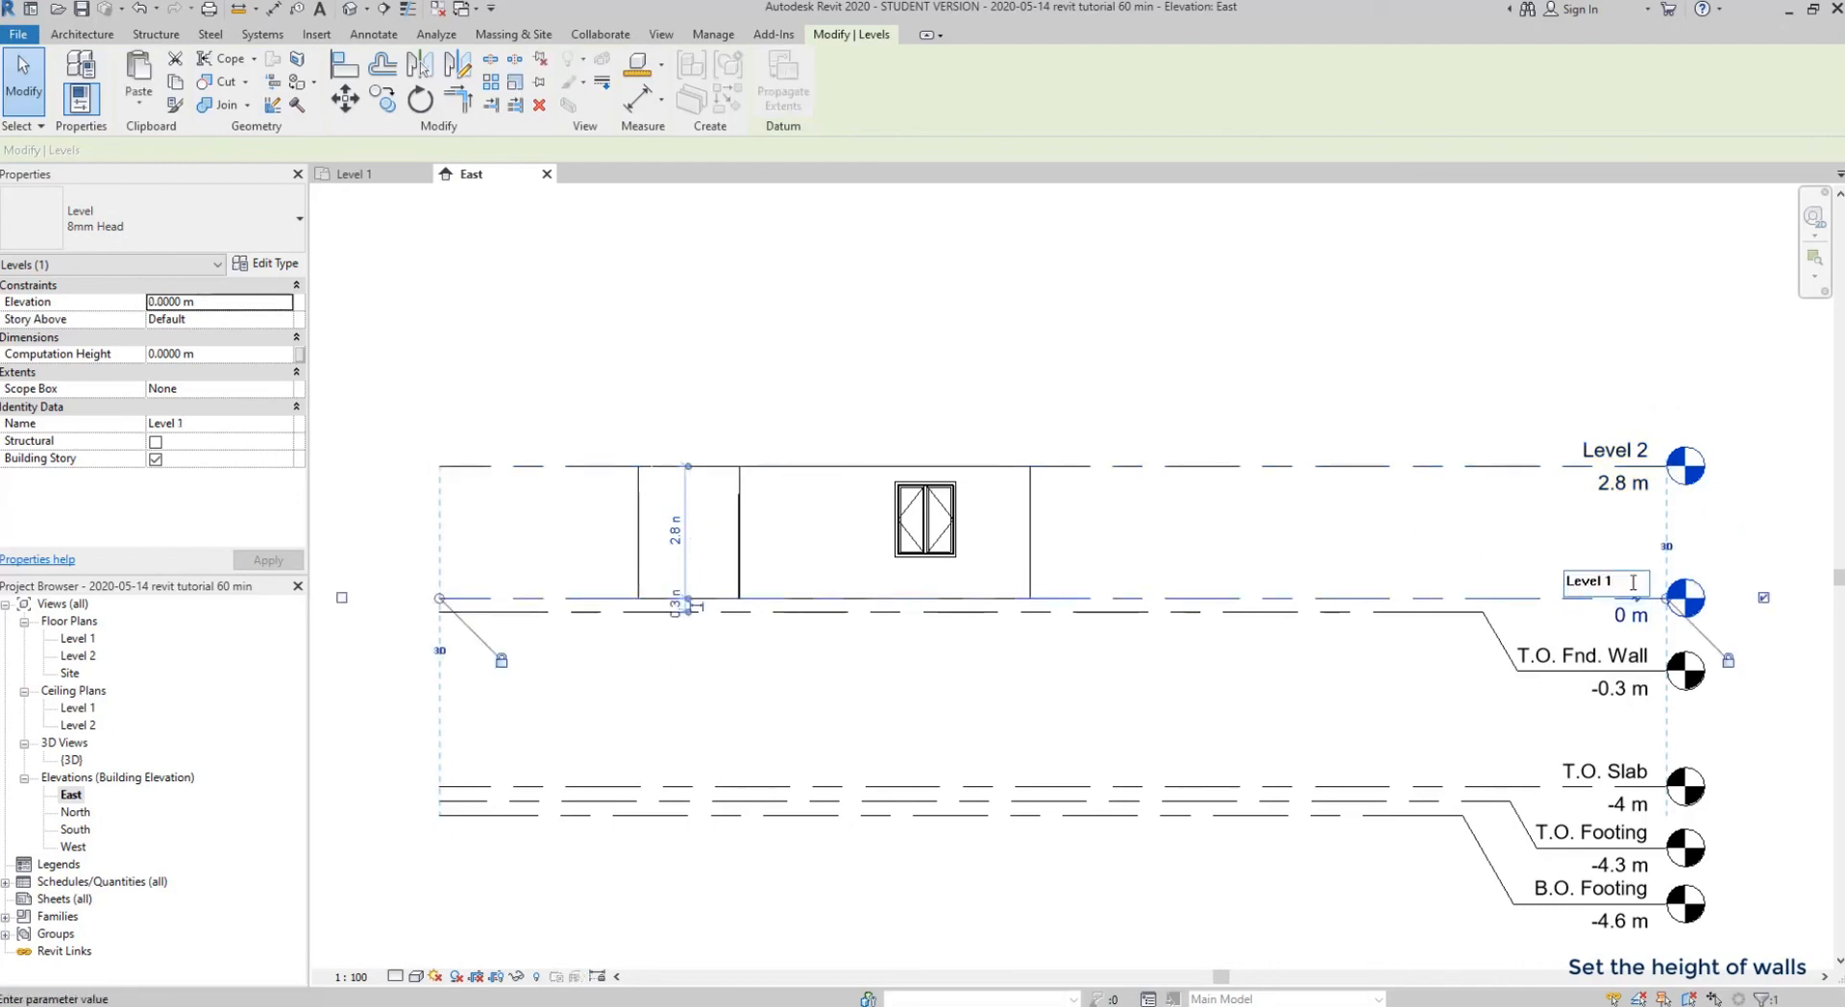
drag(1631, 582, 1505, 571)
text(Ground floor)
key(Return)
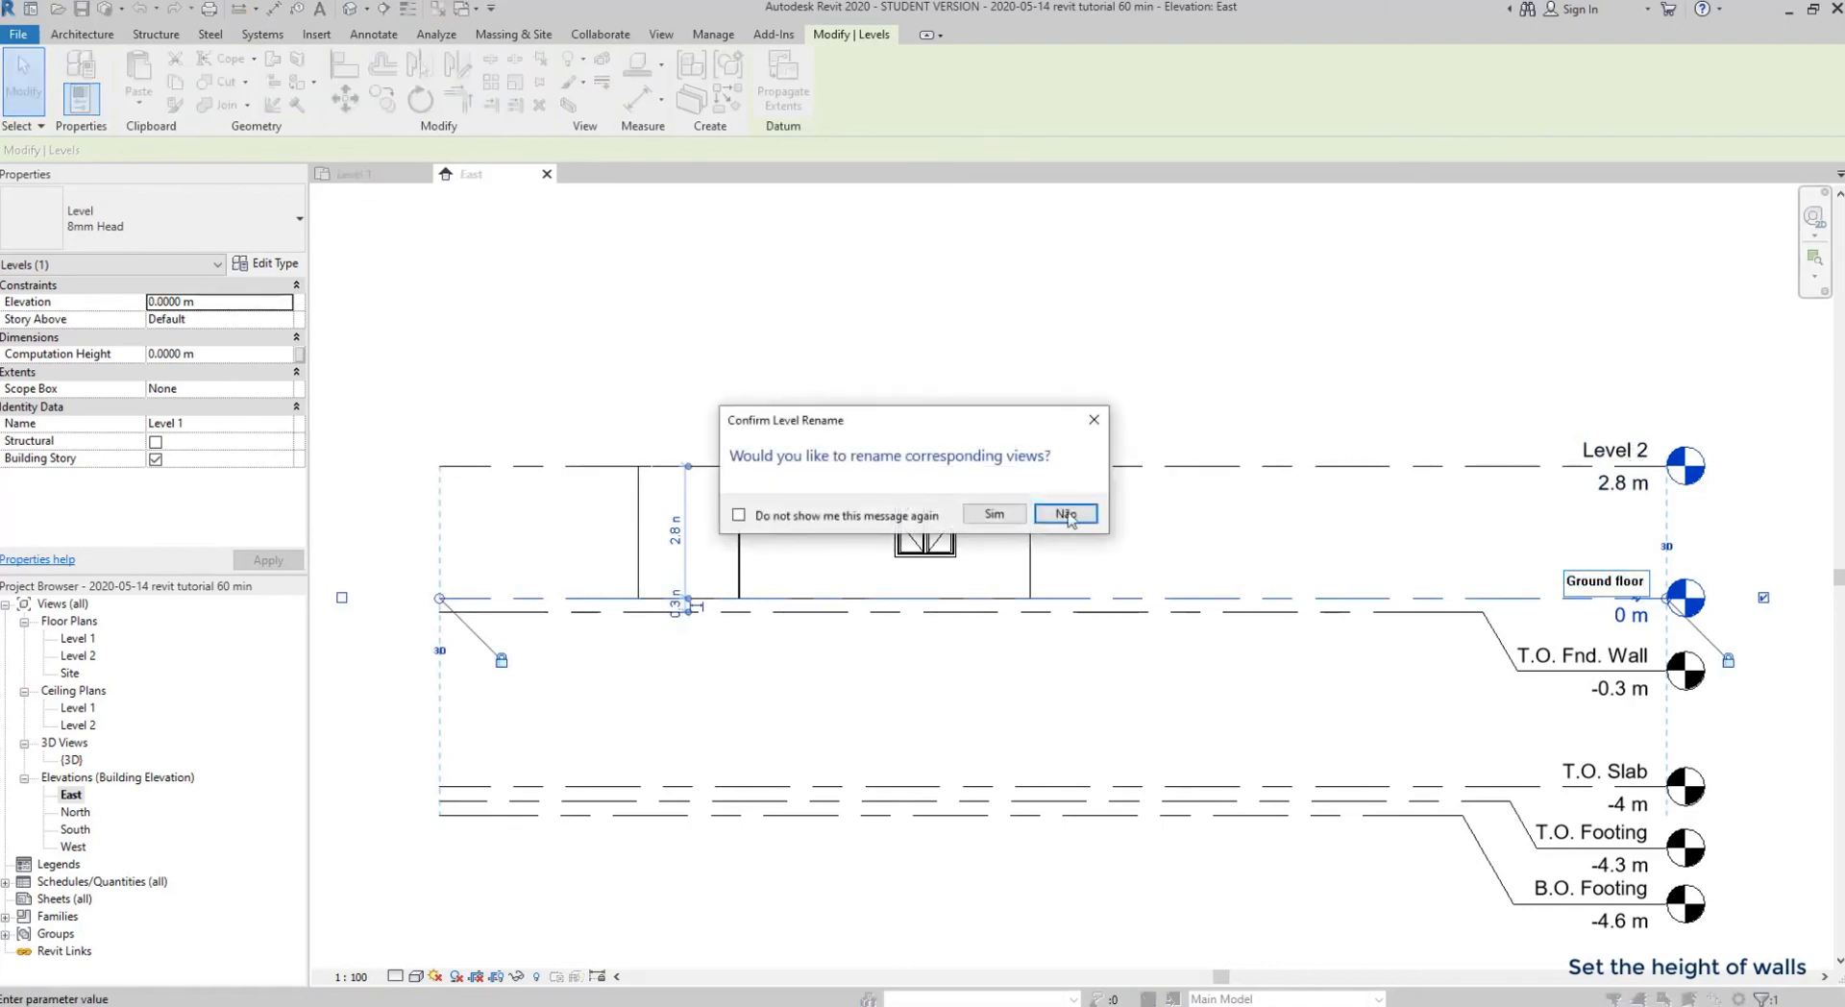
click(997, 514)
- Rename Level 2 as "1st floor" and let its corresponding views be renamed too
double_click(1614, 450)
text(1st floor)
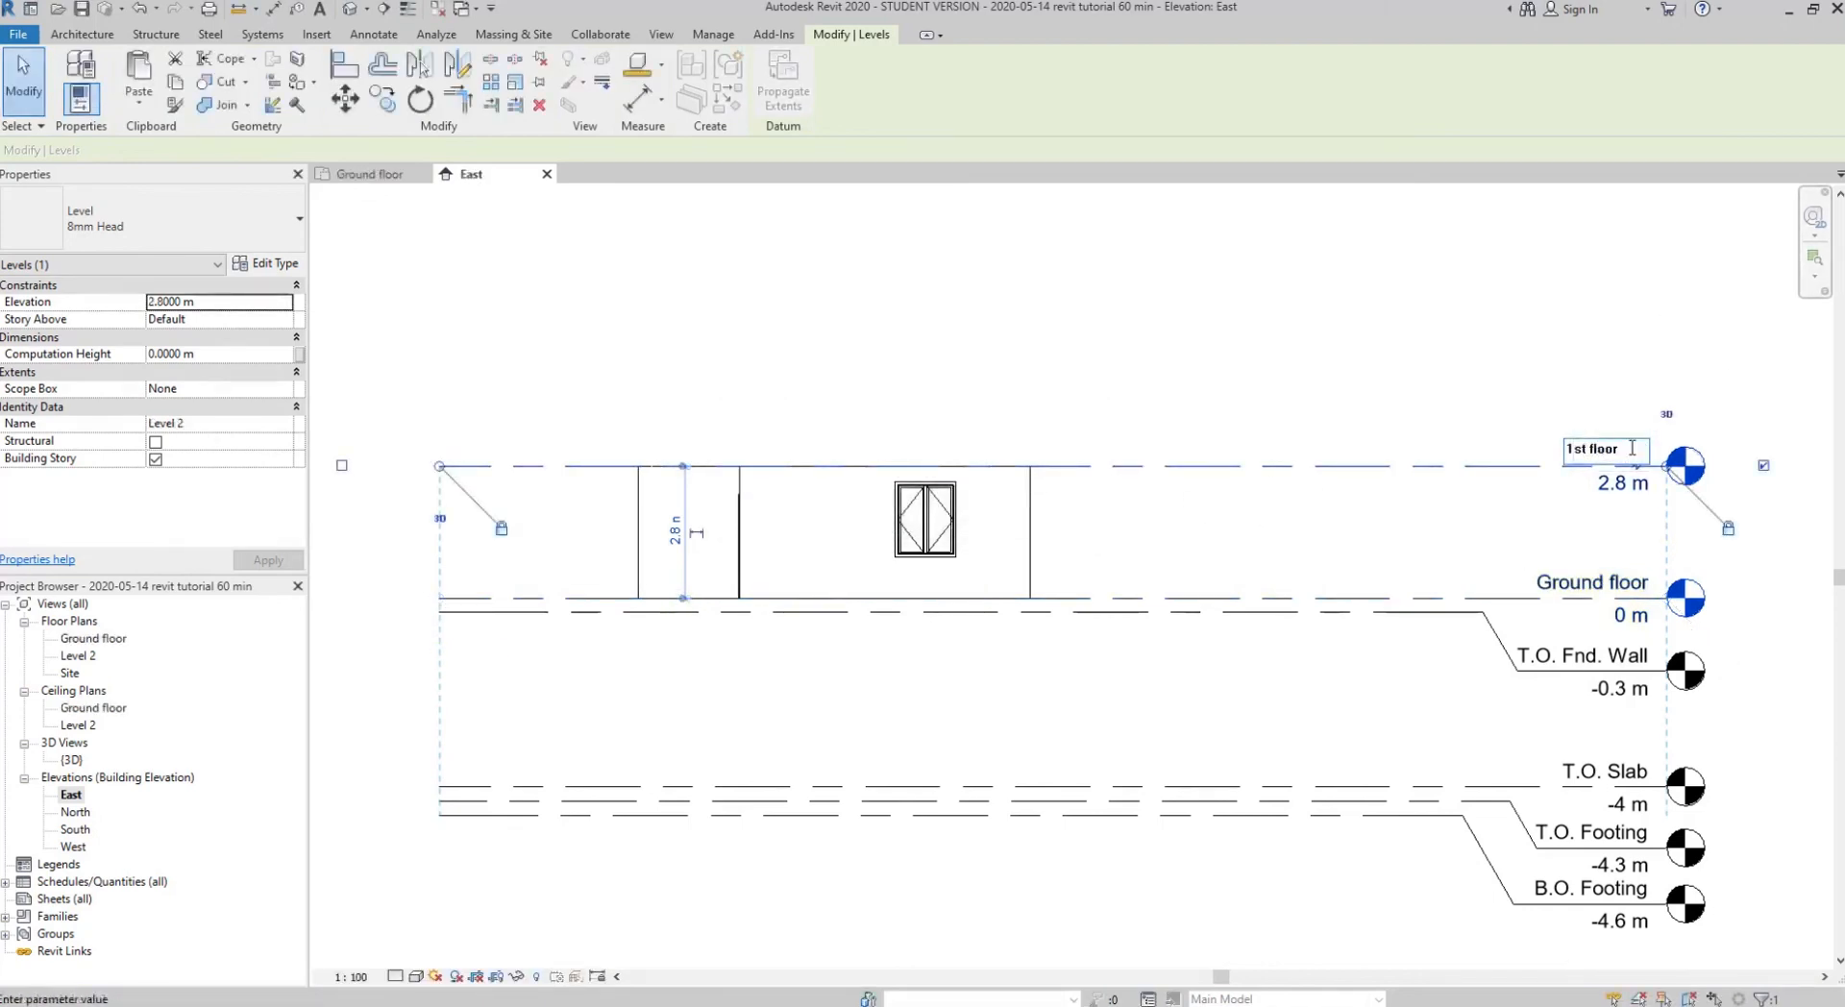
key(Return)
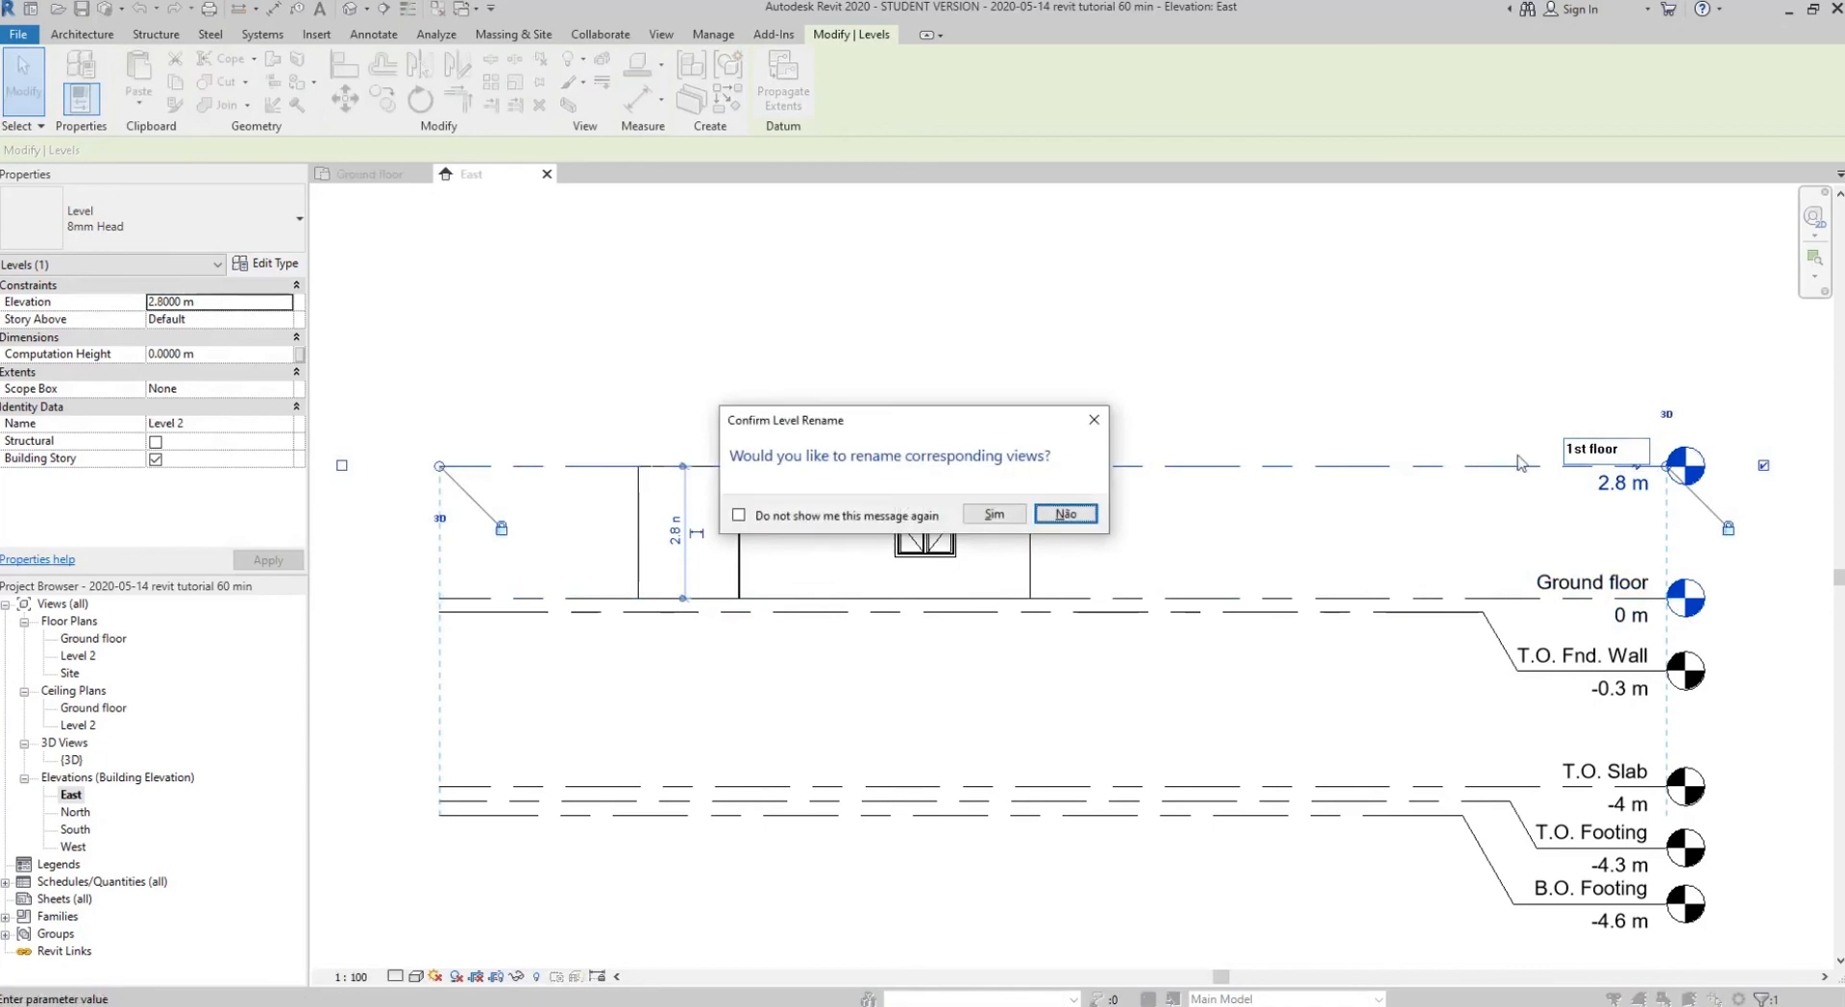
click(987, 516)
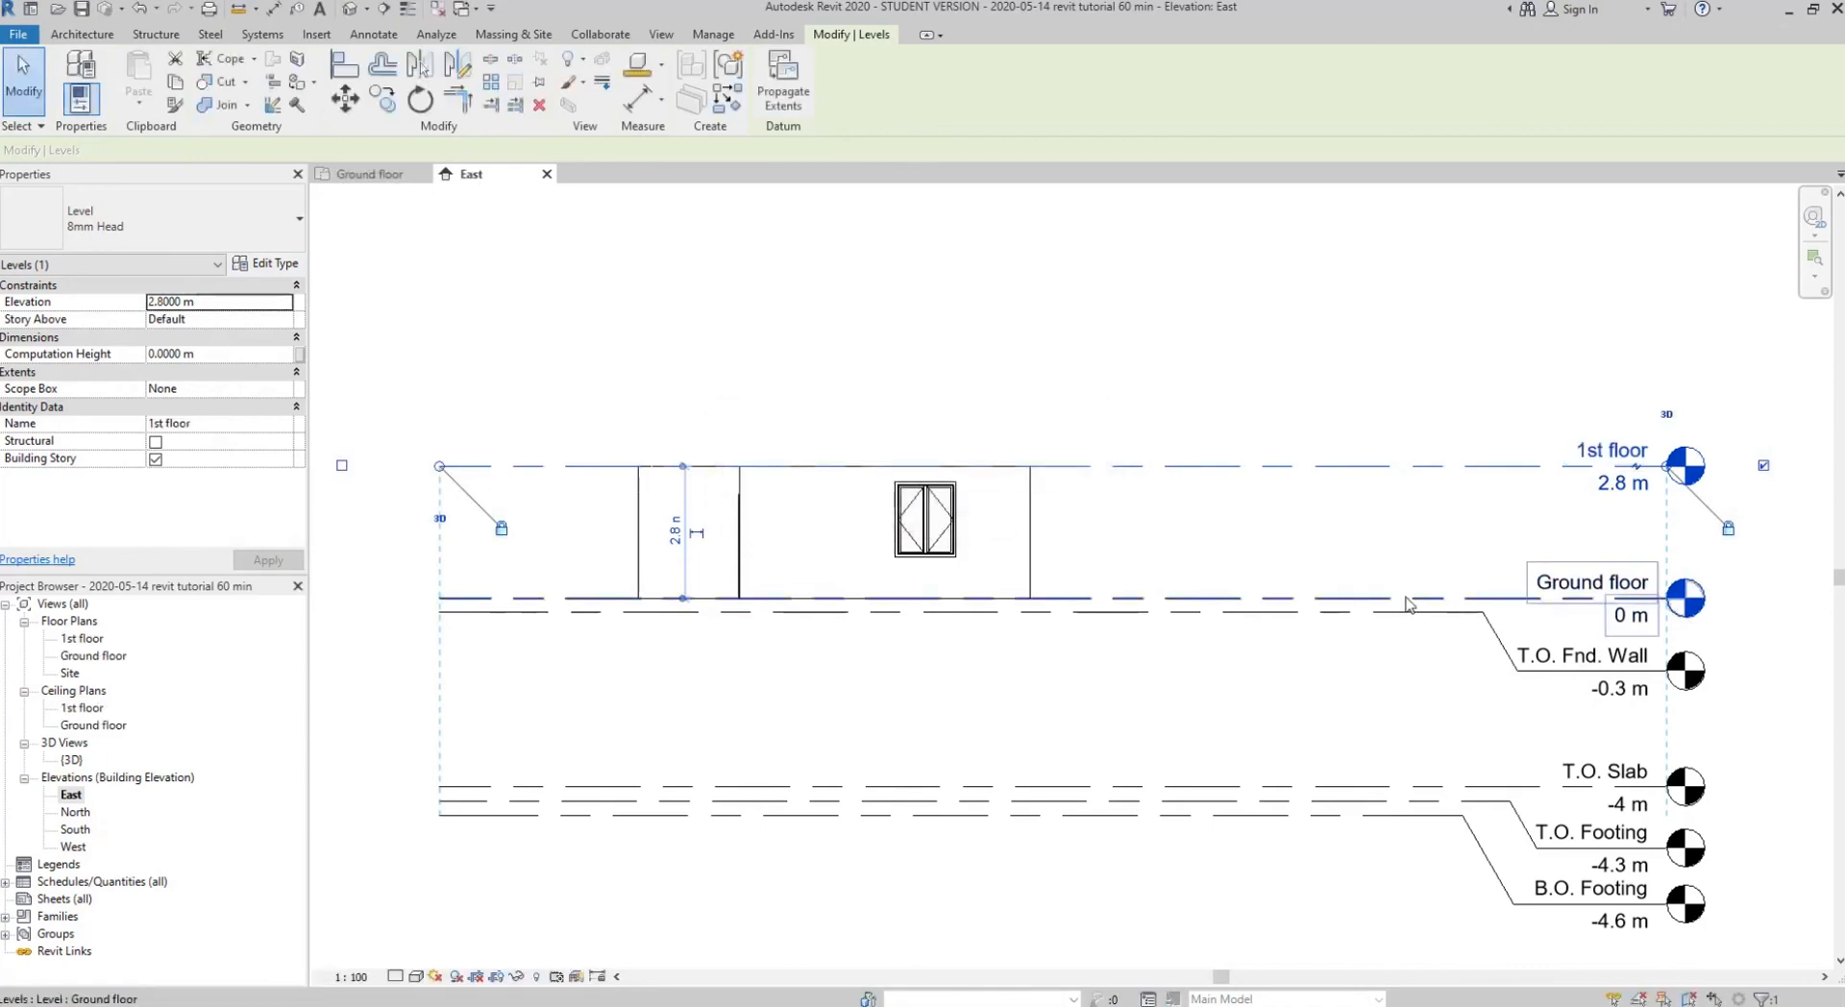